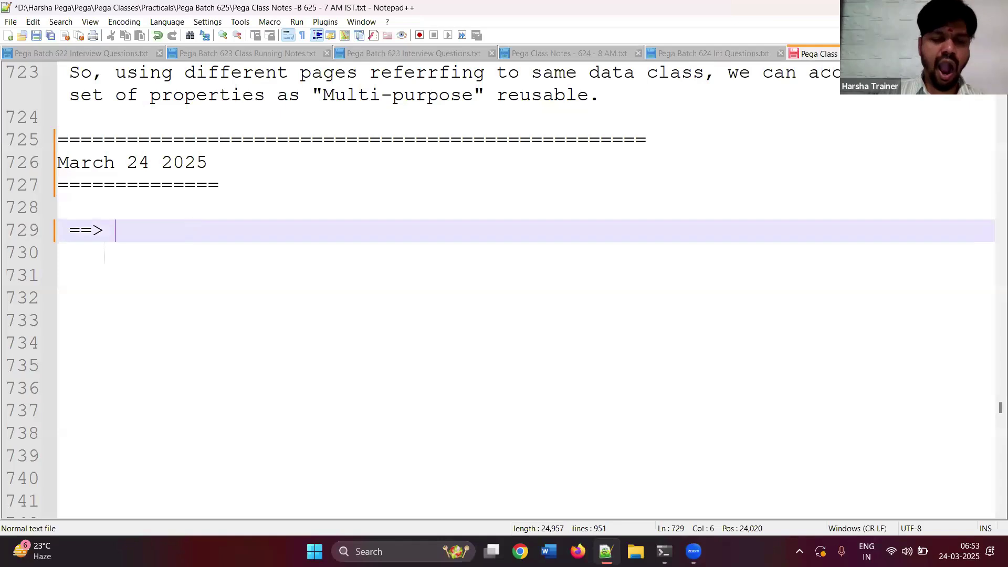
# - Write the first topic line 'Creating a Data class (Data Type), Properties.'
pyautogui.press('BackSpace')
pyautogui.press('BackSpace')
pyautogui.press('BackSpace')
pyautogui.press('BackSpace')
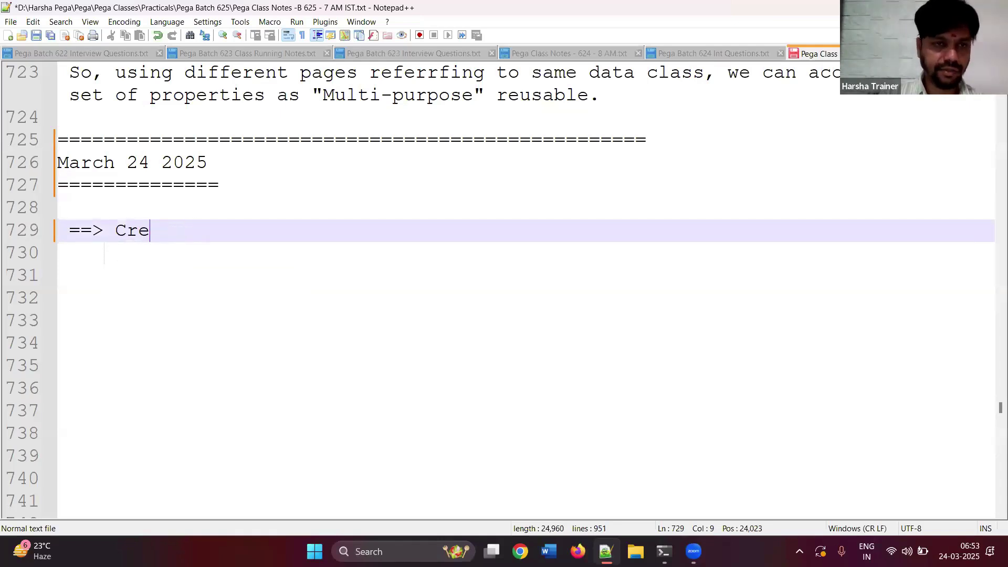
pyautogui.write('ating a Data Type')
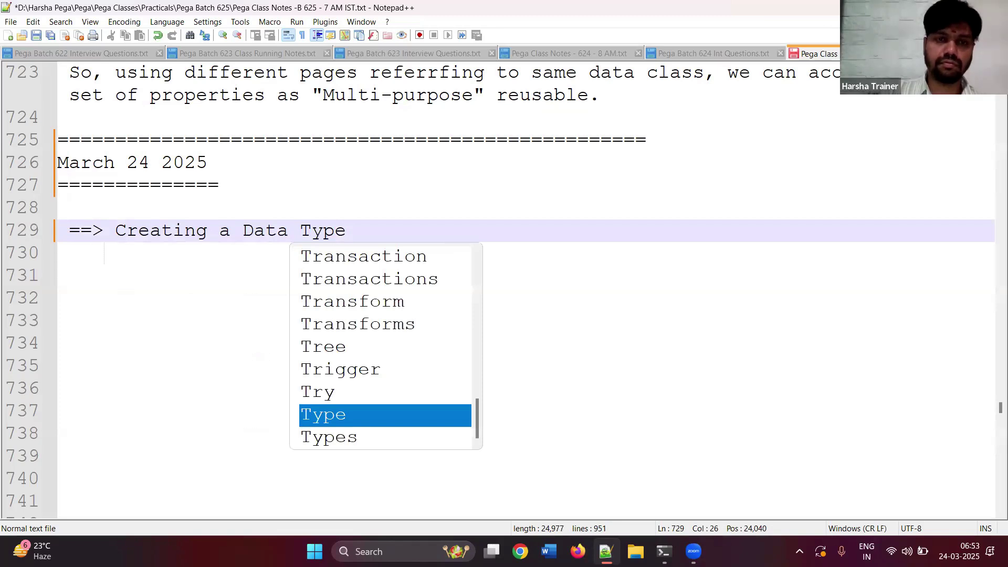
pyautogui.press('BackSpace')
pyautogui.press('BackSpace')
pyautogui.press('BackSpace')
pyautogui.press('BackSpace')
pyautogui.write('class (Ty')
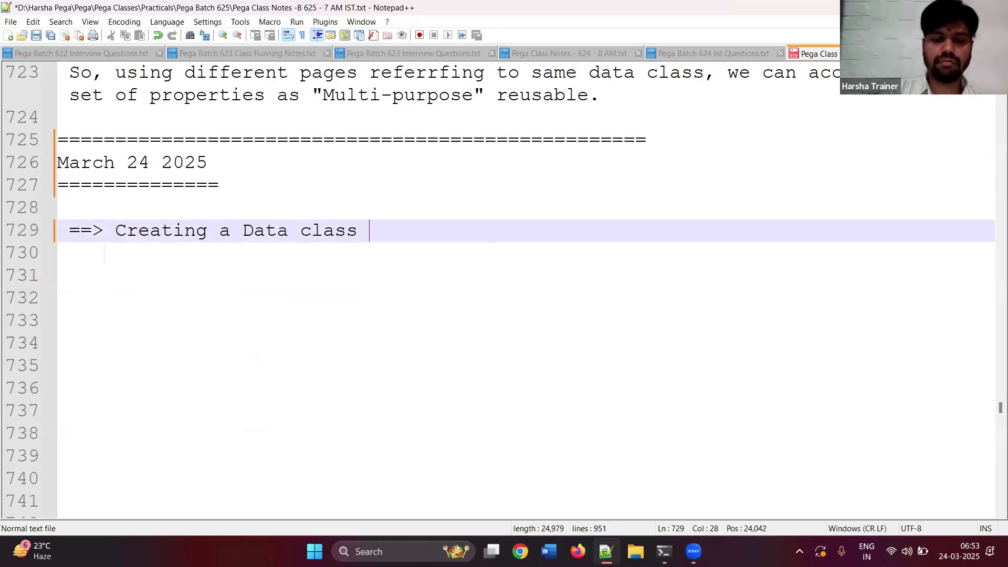
pyautogui.press('BackSpace')
pyautogui.press('BackSpace')
pyautogui.write('Data Type')
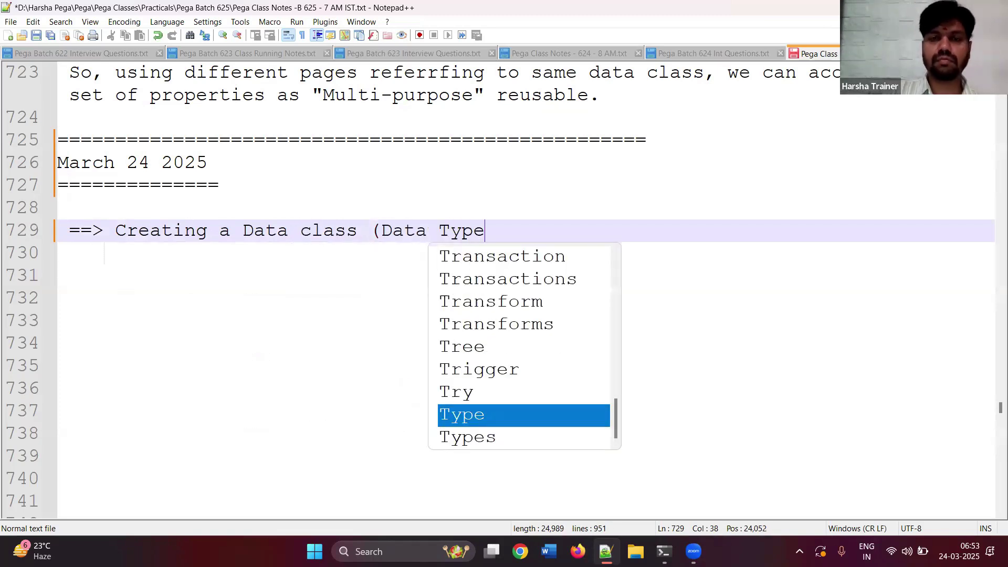
pyautogui.press('Escape')
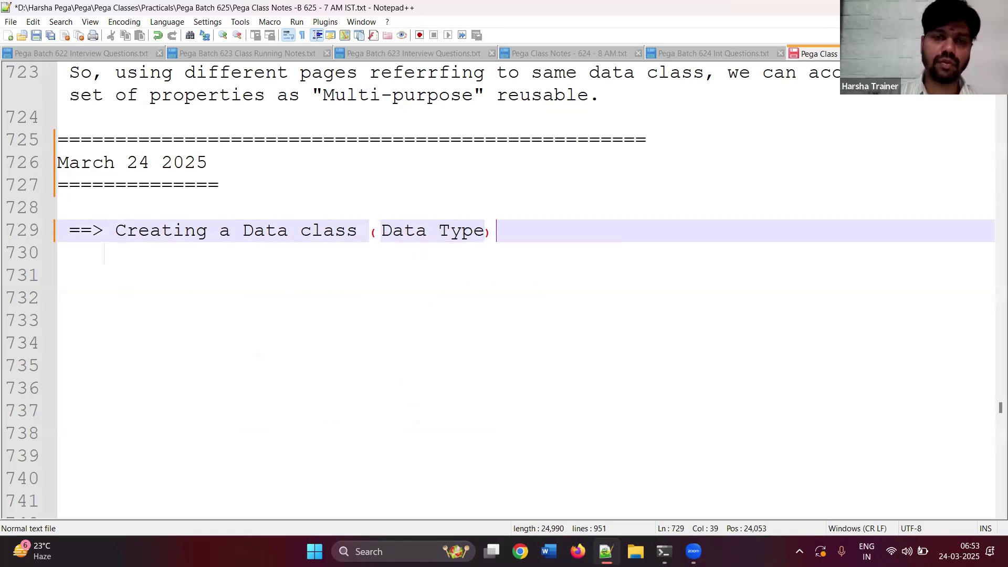
pyautogui.write('), Pr')
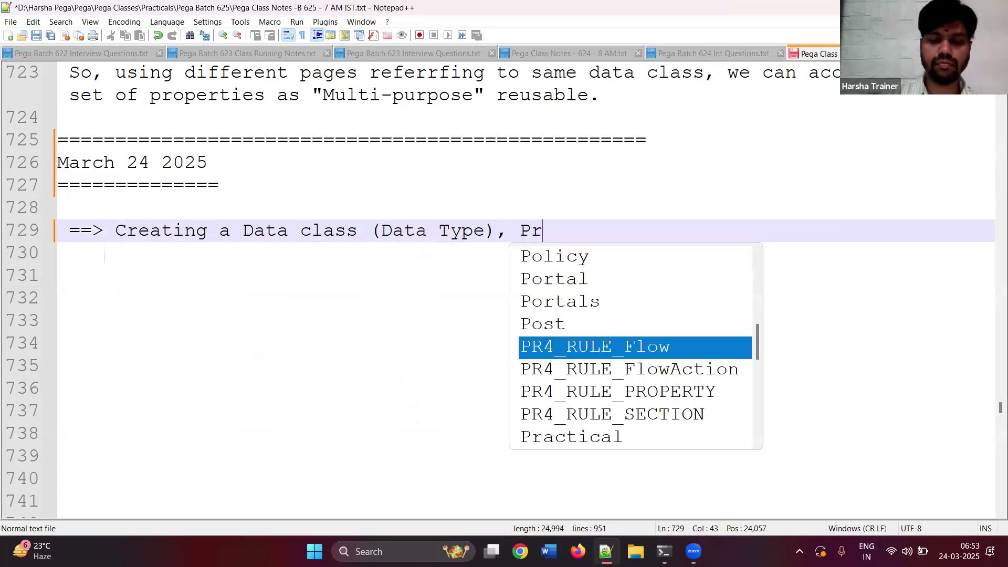
pyautogui.write('operties.')
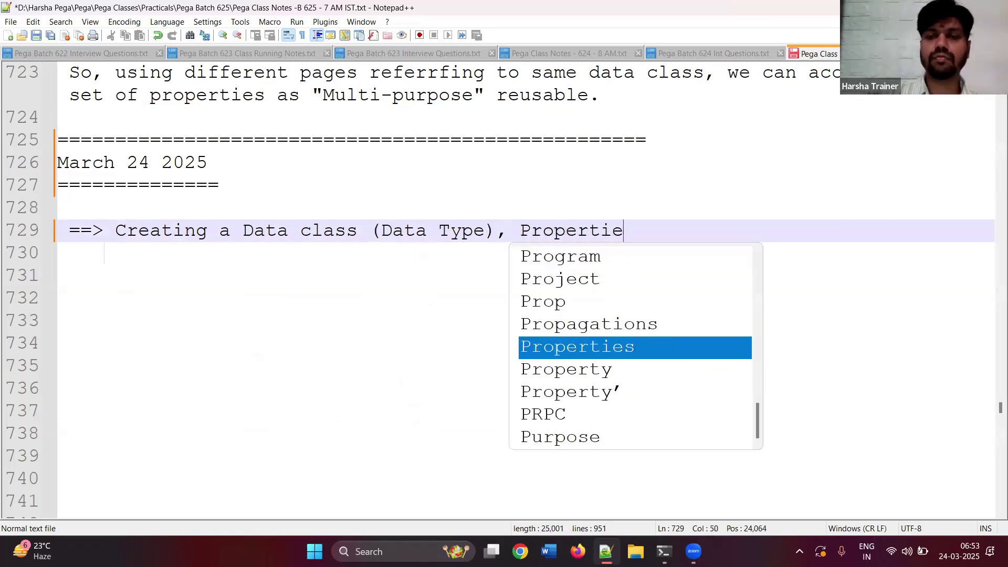
# - Add a second topic line for creating Page Properties
pyautogui.press('Return')
pyautogui.press('Return')
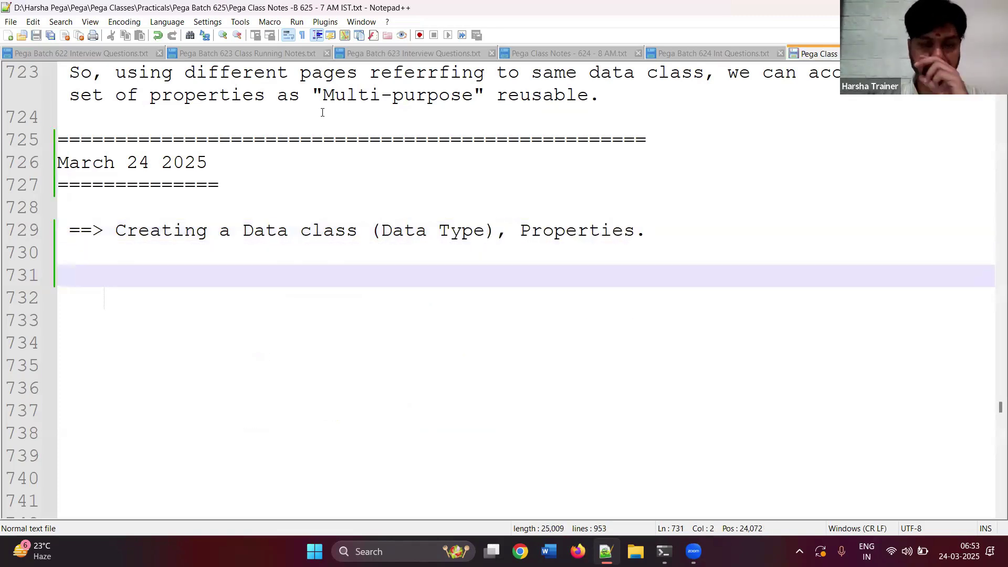
pyautogui.write('==')
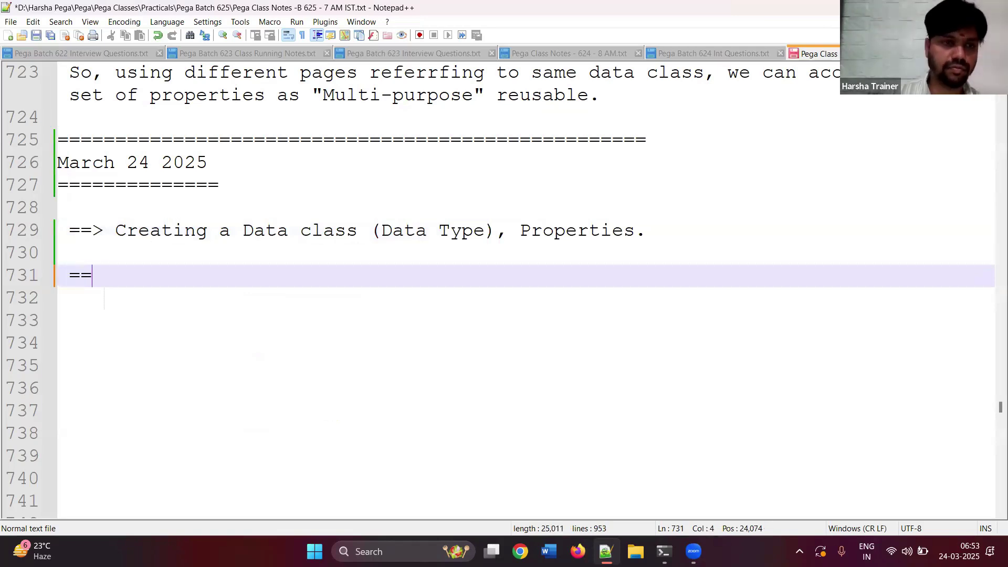
pyautogui.write('> Creating a')
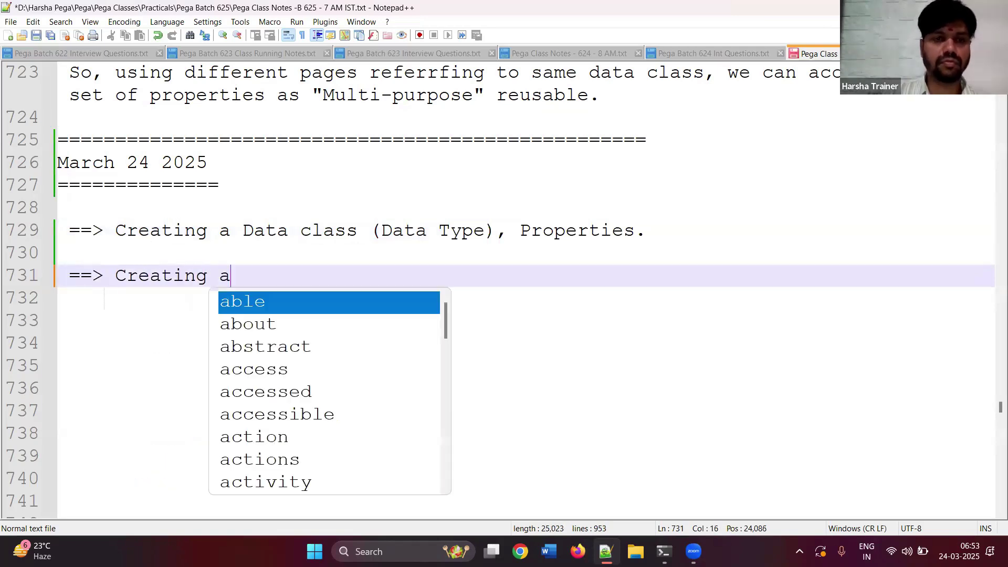
pyautogui.press('BackSpace')
pyautogui.write('Page ')
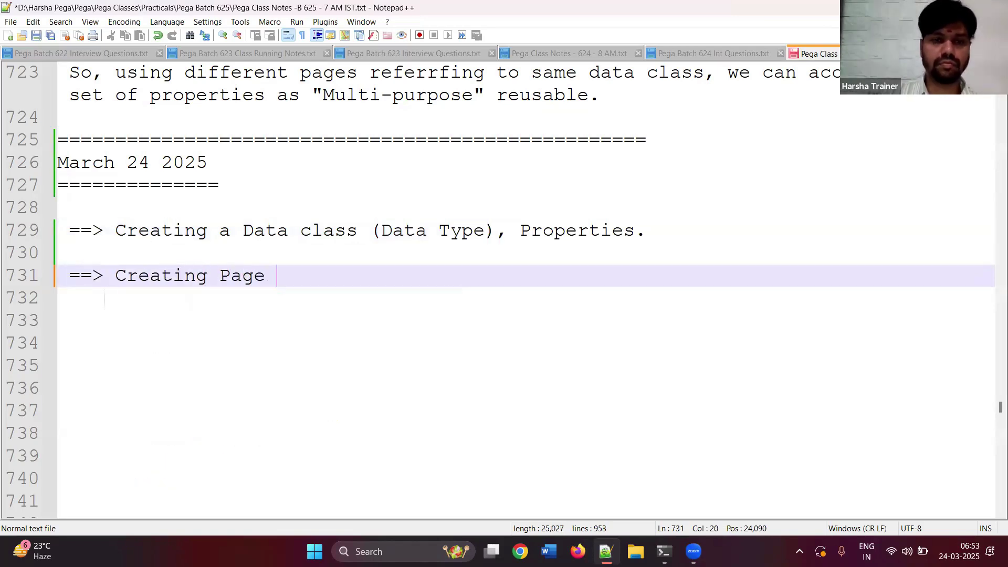
pyautogui.write('Properties')
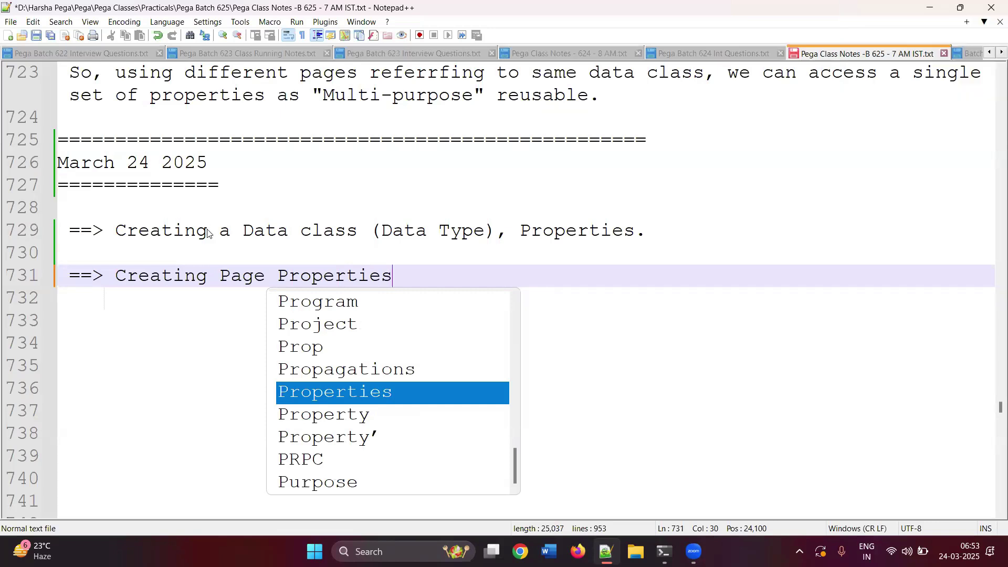
pyautogui.press('Escape')
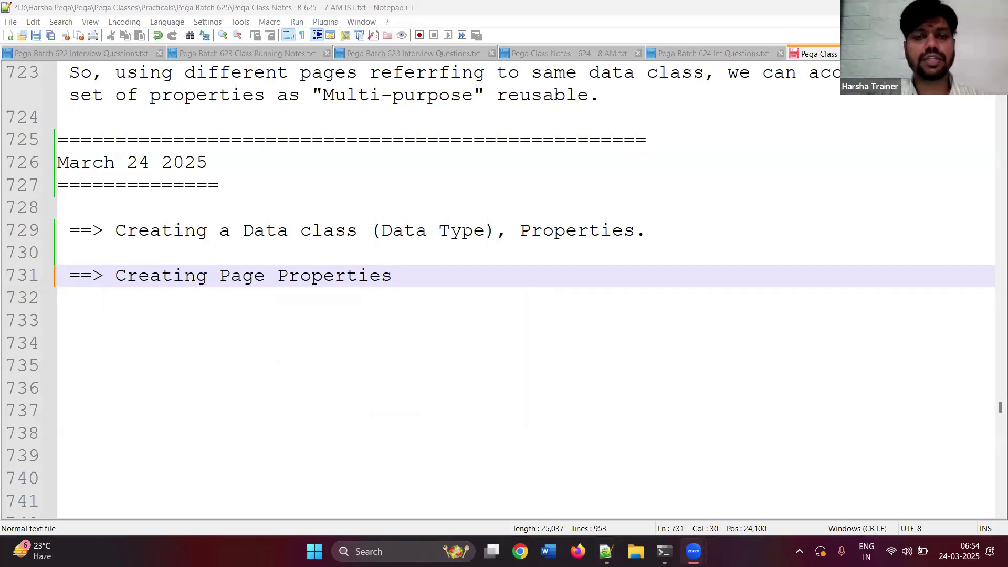
# - Add the topic '==> Creating UI using Page Properties', saving the notes along the way
pyautogui.press('Return')
pyautogui.press('Return')
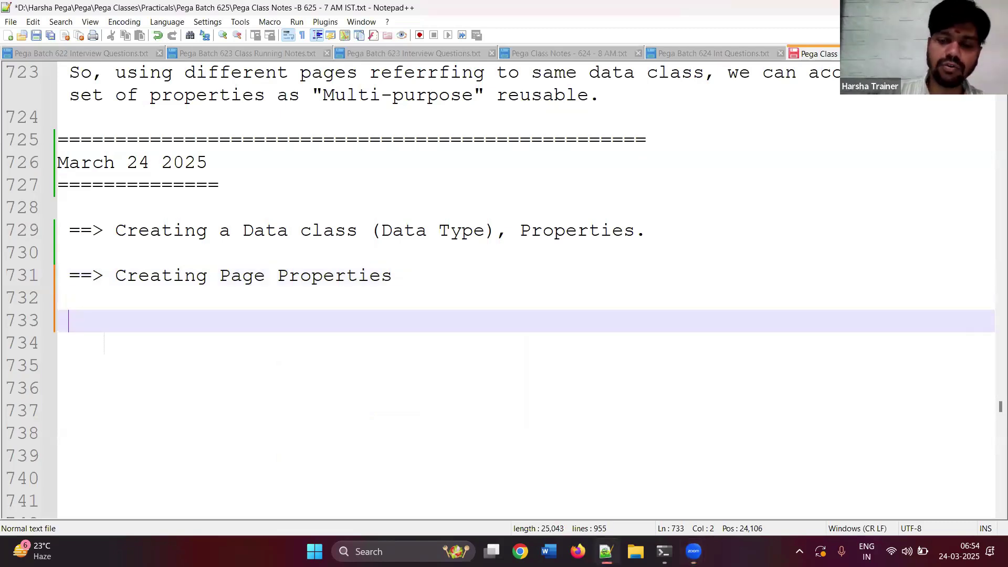
pyautogui.write('==>')
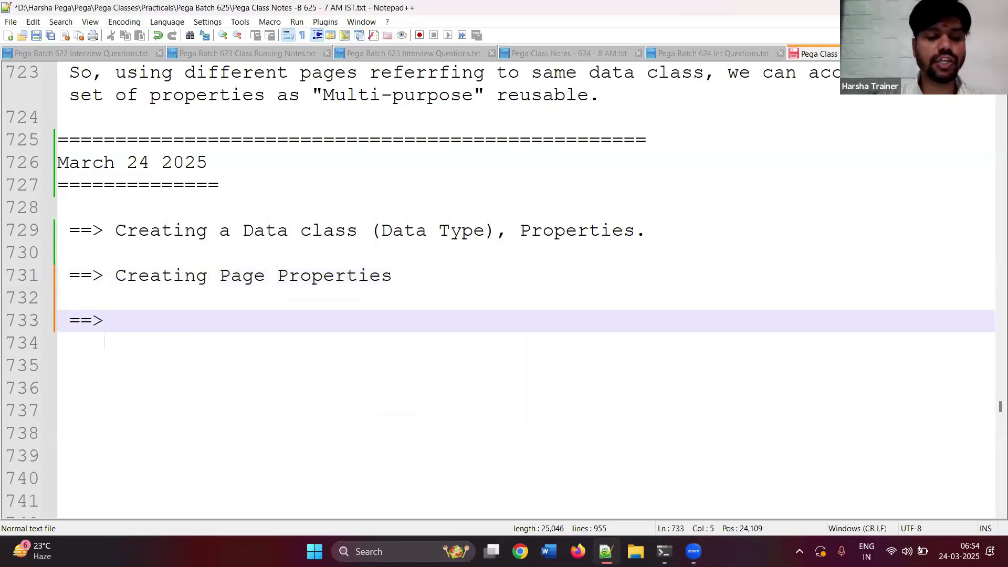
pyautogui.hotkey('ctrl', 's')
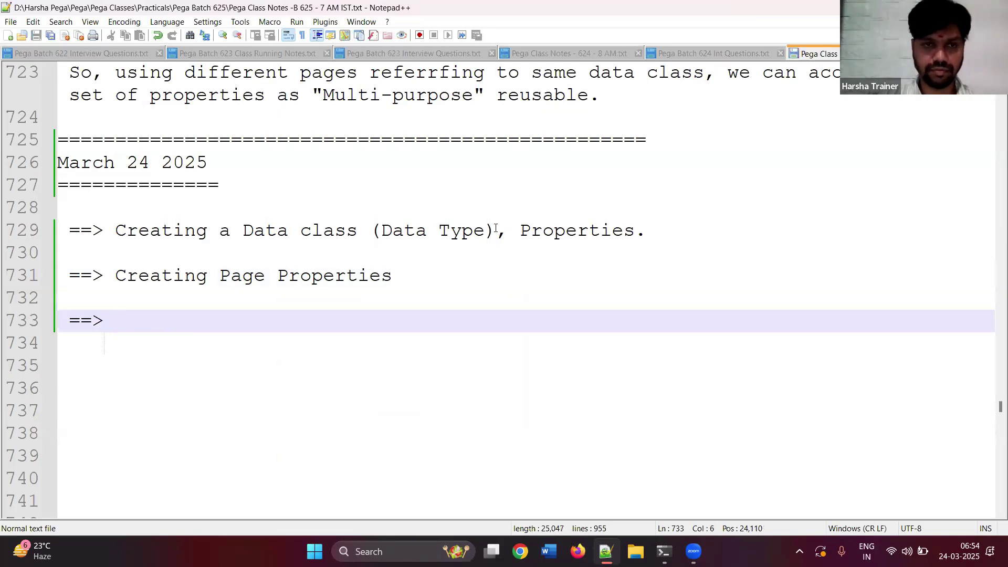
pyautogui.click(273, 255)
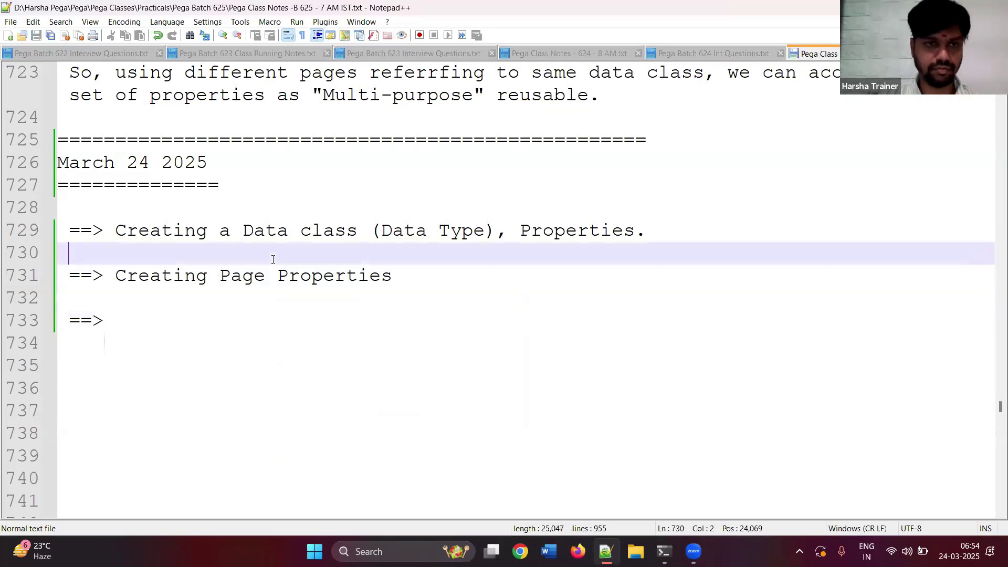
pyautogui.click(147, 315)
pyautogui.write('Crea')
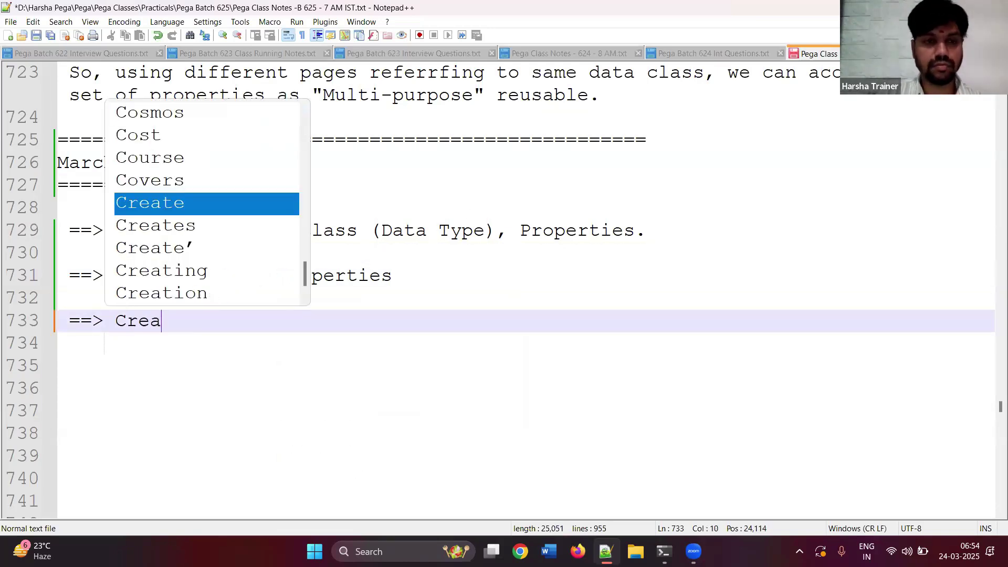
pyautogui.write('ting UI usin')
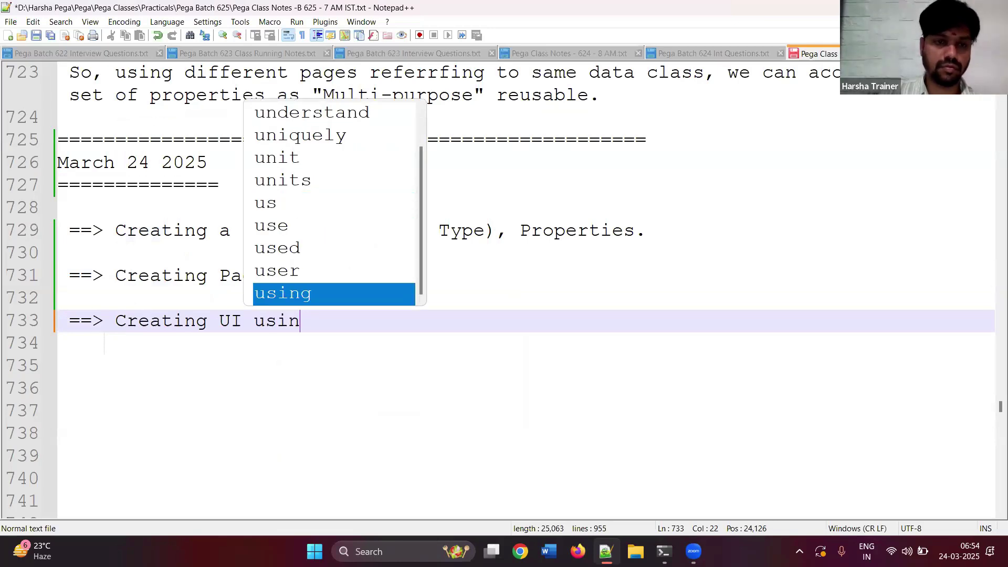
pyautogui.write('g Page Properties')
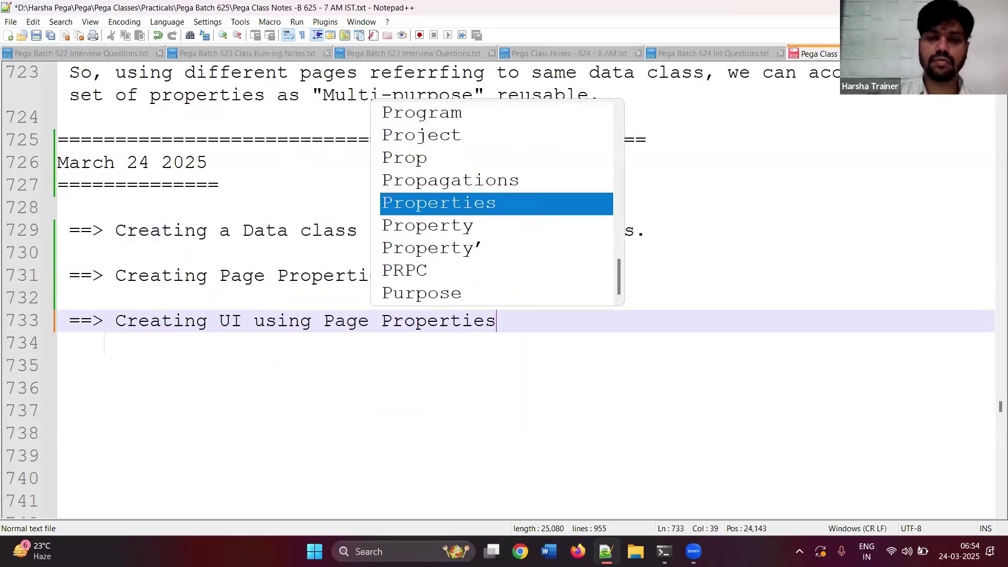
pyautogui.press('Escape')
pyautogui.press('Return')
pyautogui.press('Return')
# - Add the final topic '==> Understanding Clipboard.' and save the notes
pyautogui.write('==> Under')
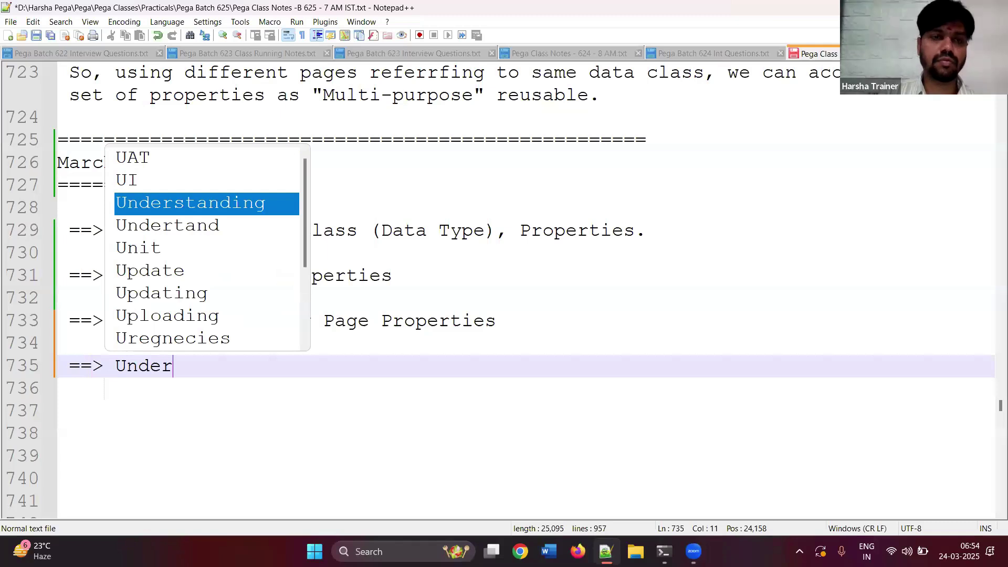
pyautogui.press('Return')
pyautogui.write('Clipboard.')
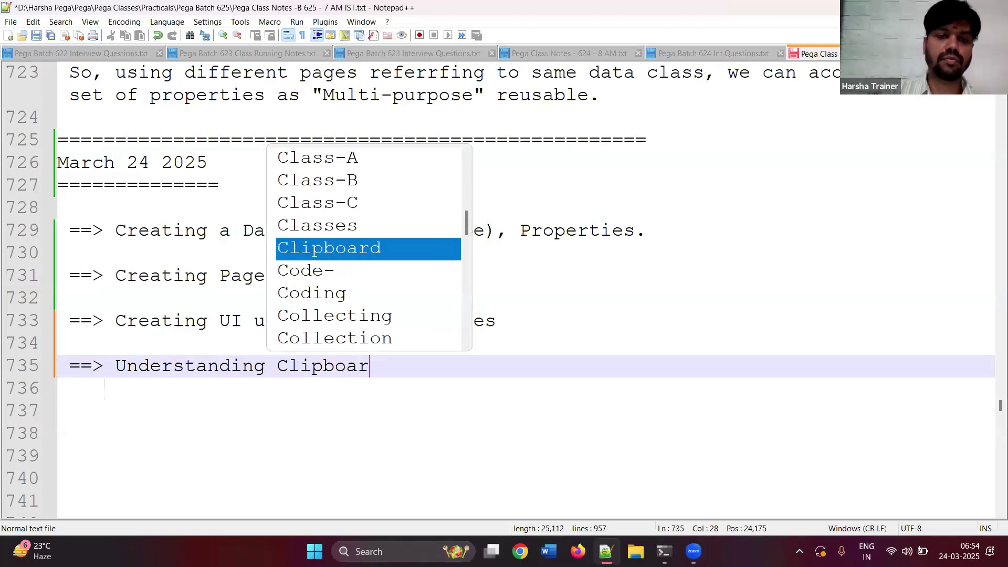
pyautogui.press('Return')
pyautogui.press('Return')
pyautogui.press('Return')
pyautogui.hotkey('ctrl', 's')
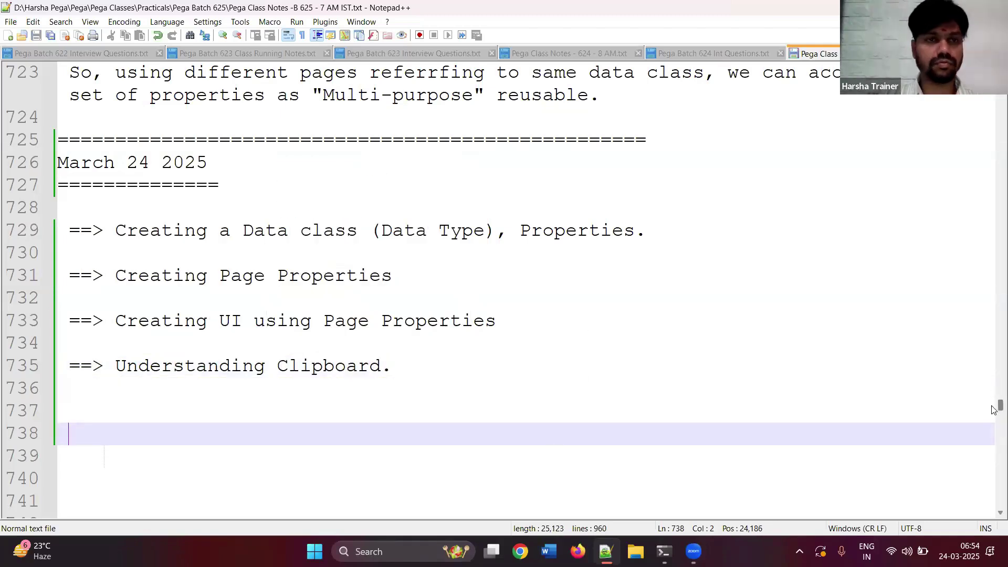
pyautogui.scroll(5, 993, 399)
pyautogui.scroll(20, 992, 399)
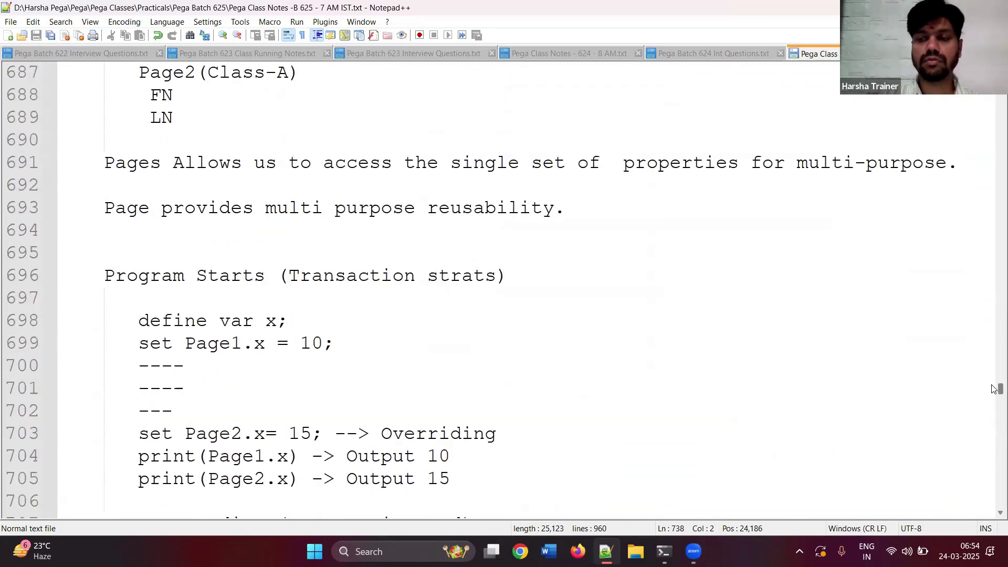
pyautogui.scroll(-3, 993, 381)
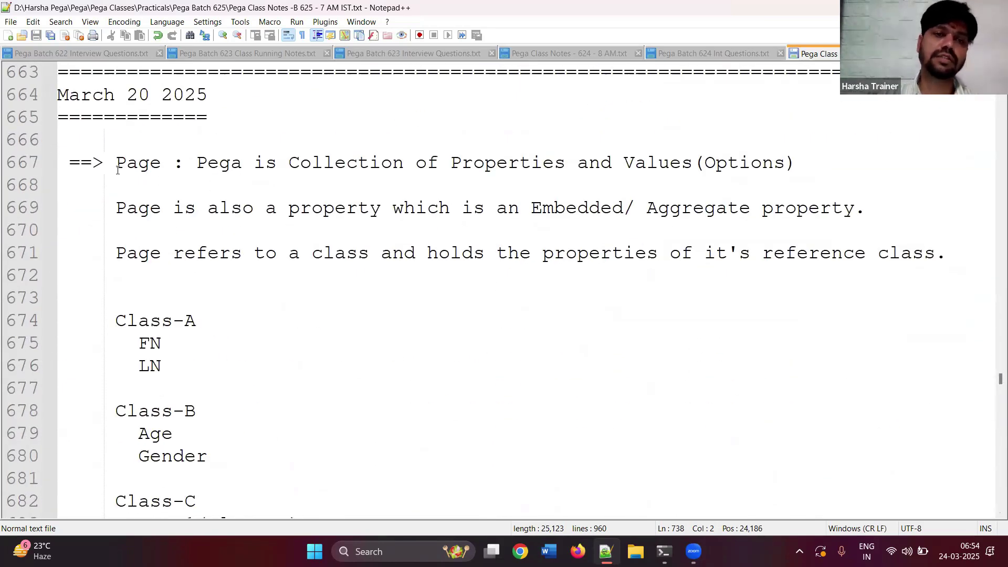
pyautogui.moveTo(117, 169); pyautogui.dragTo(288, 164)
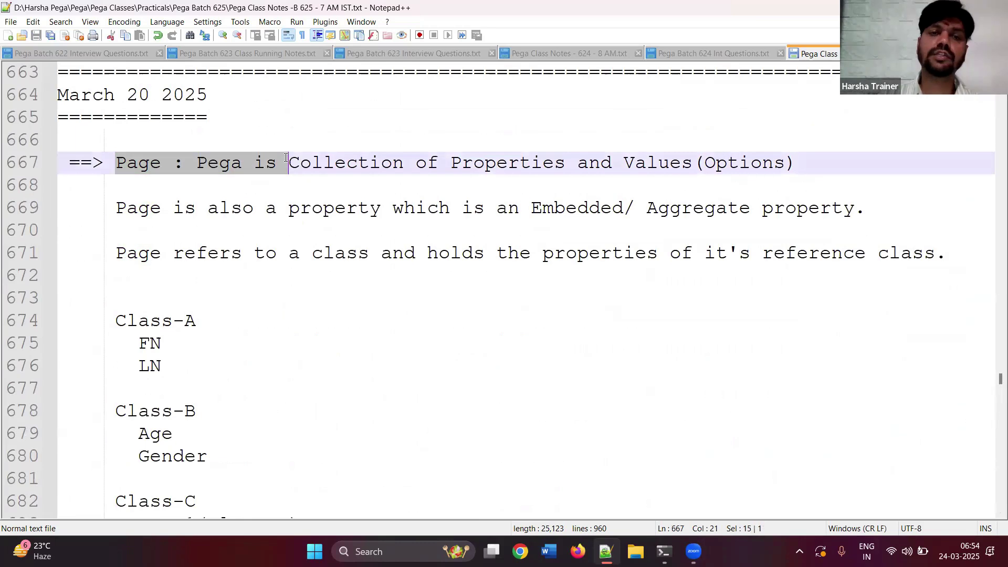
pyautogui.click(334, 188)
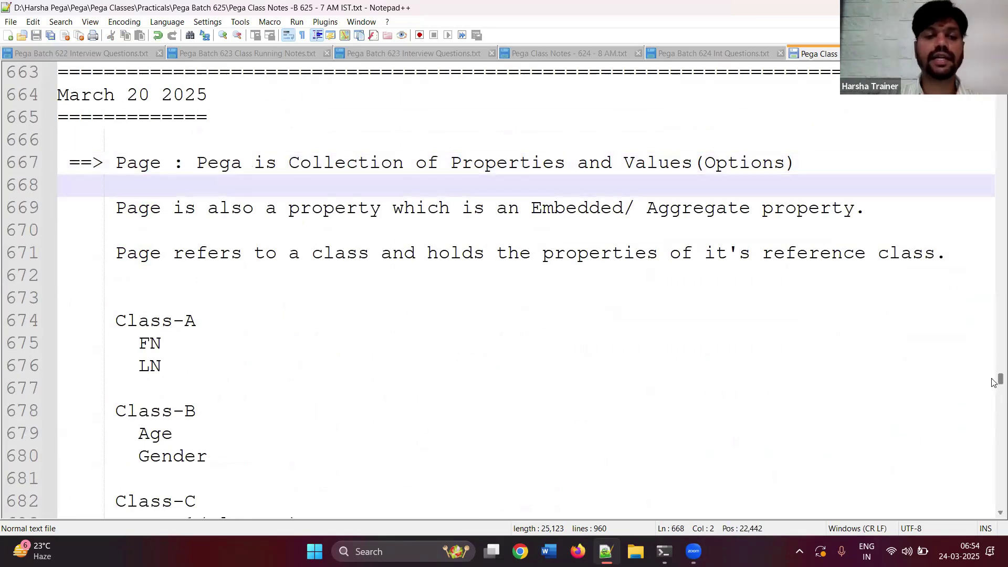
pyautogui.scroll(-2, 993, 383)
pyautogui.moveTo(993, 386); pyautogui.dragTo(992, 410)
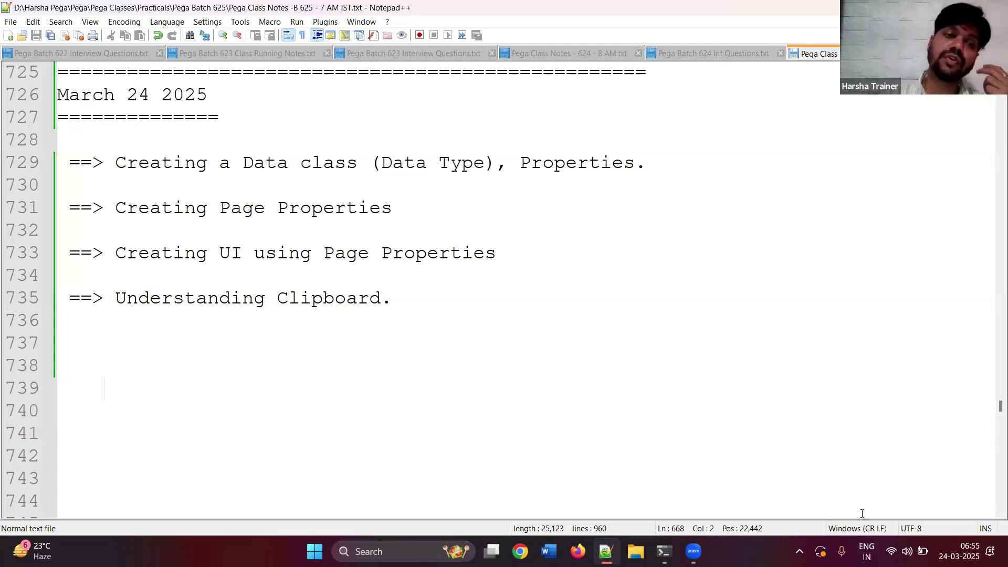
pyautogui.click(826, 490)
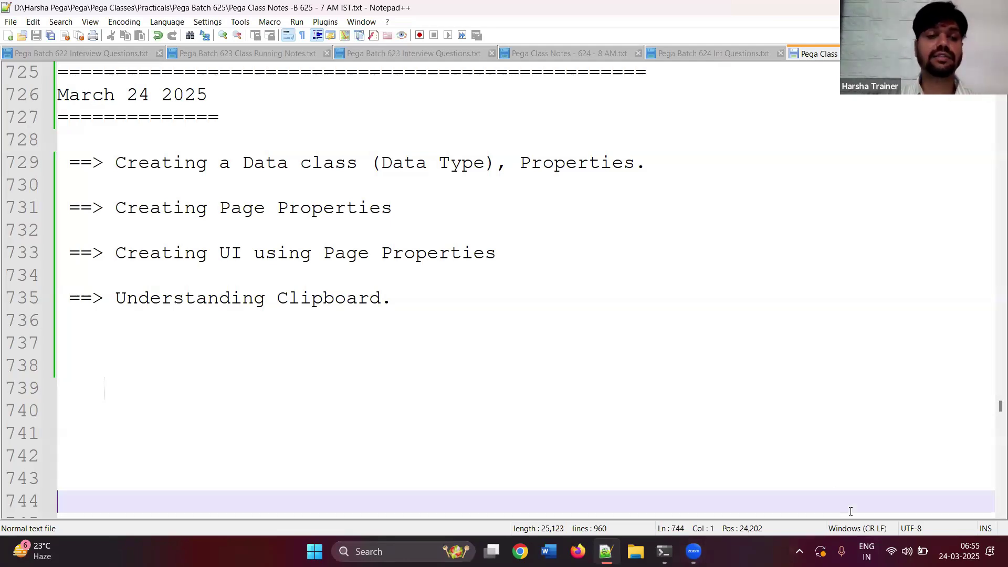
pyautogui.press('Up')
pyautogui.press('Up')
pyautogui.press('Up')
pyautogui.press('Up')
pyautogui.press('Up')
pyautogui.press('Up')
pyautogui.press('Up')
pyautogui.press('Up')
pyautogui.press('Up')
pyautogui.press('Up')
pyautogui.press('Up')
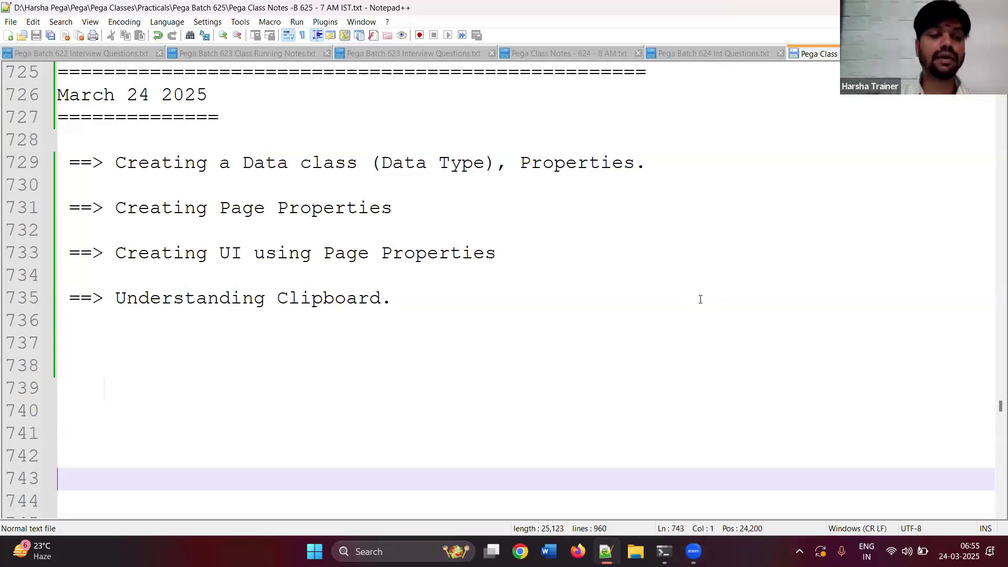
pyautogui.press('Down')
pyautogui.press('Down')
pyautogui.press('Down')
pyautogui.press('Down')
pyautogui.write('D')
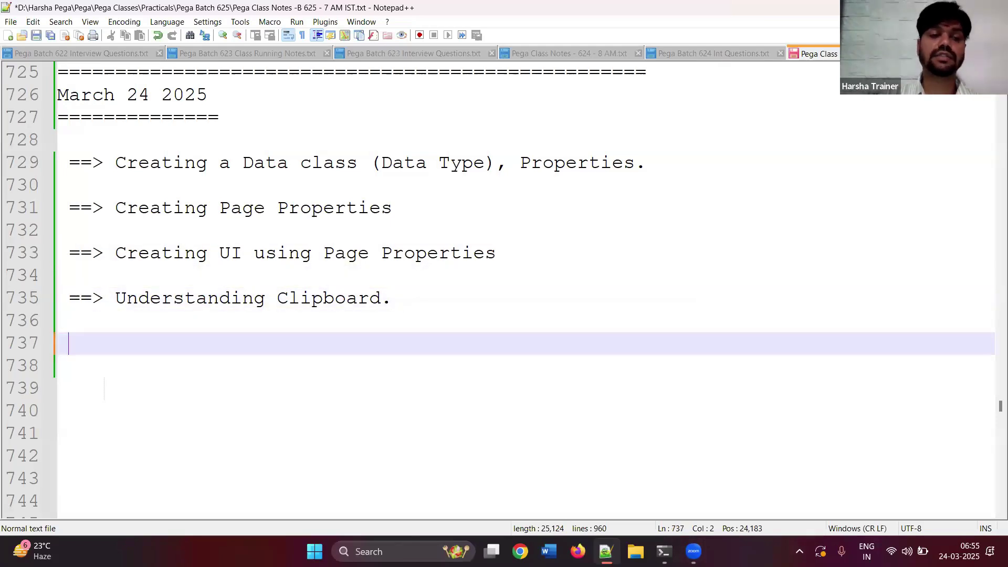
pyautogui.write('ata-A')
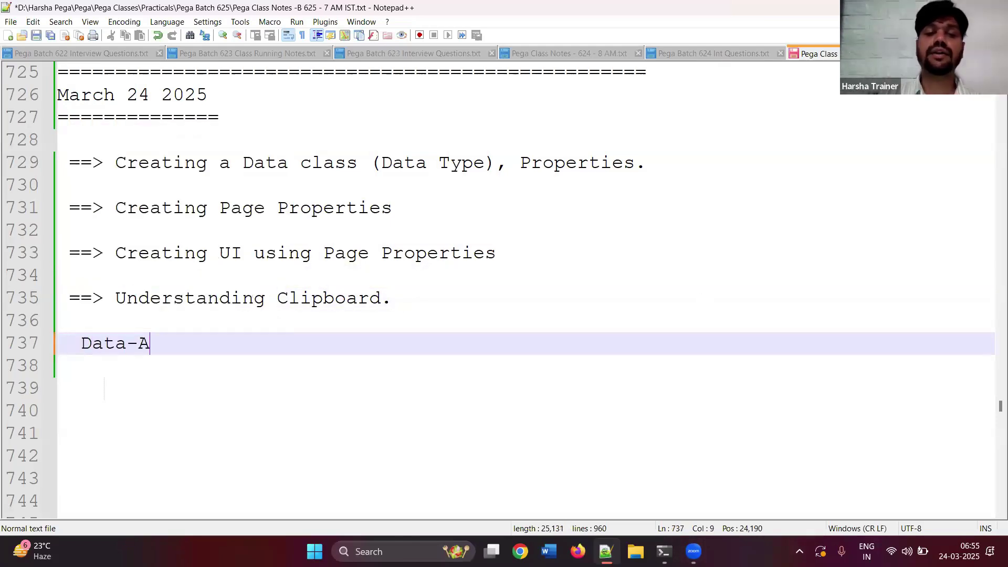
pyautogui.write('ddress')
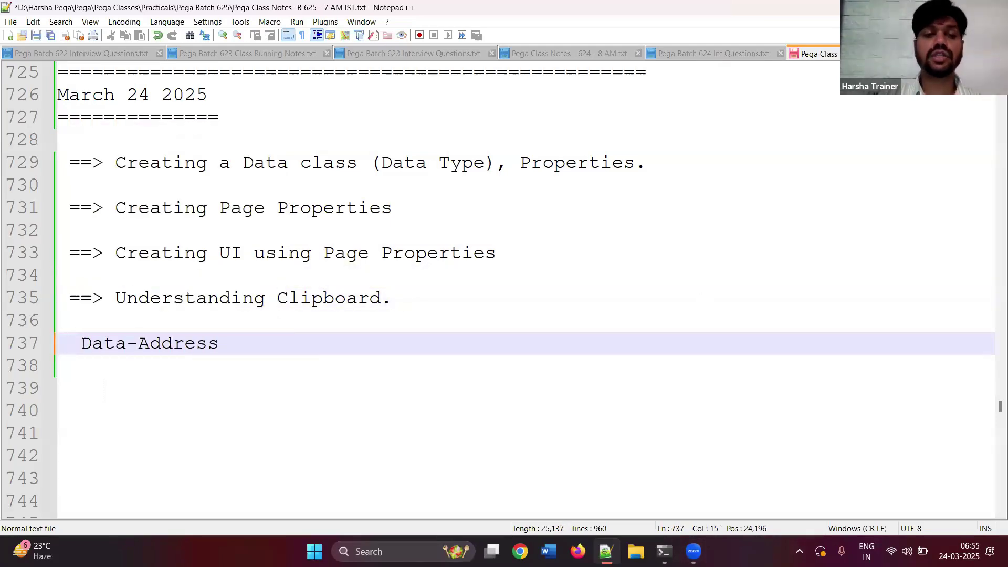
pyautogui.press('Return')
pyautogui.write('D')
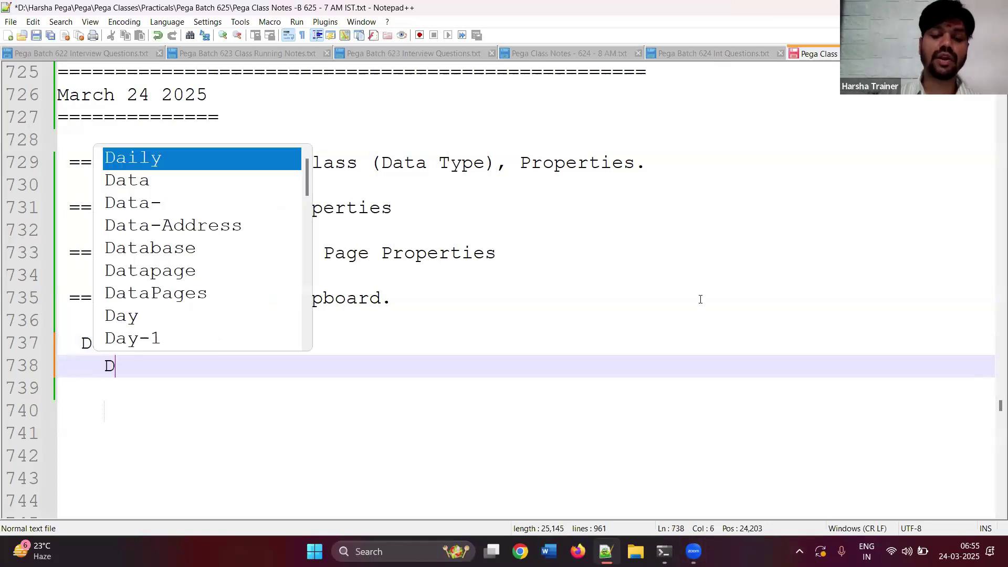
pyautogui.write('oorNo')
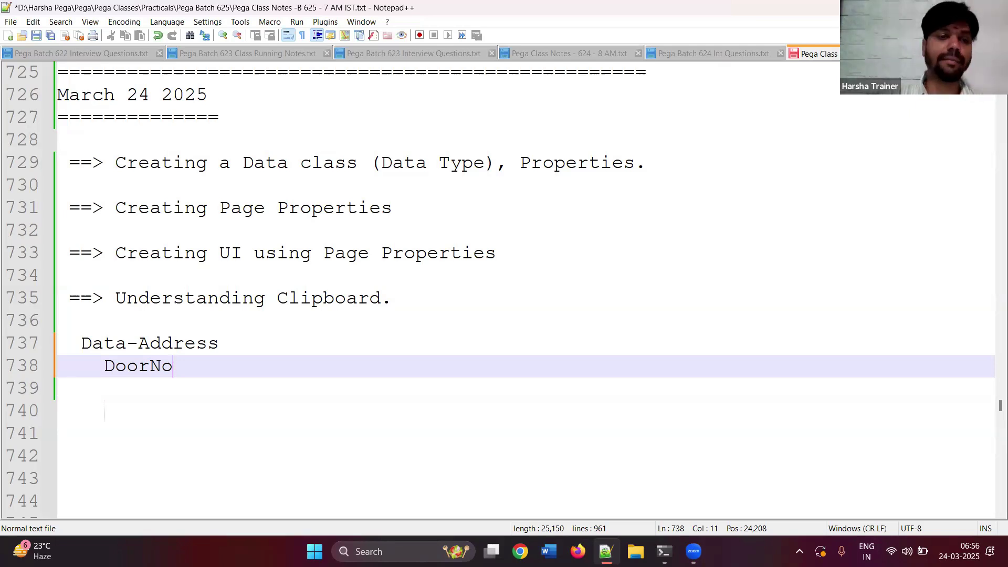
pyautogui.moveTo(182, 370); pyautogui.dragTo(50, 348)
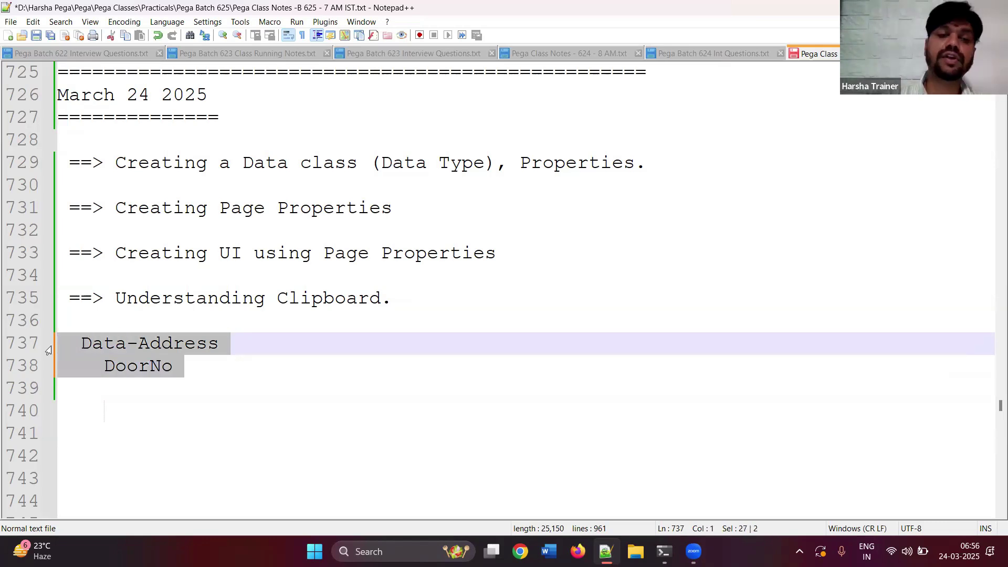
pyautogui.press('Delete')
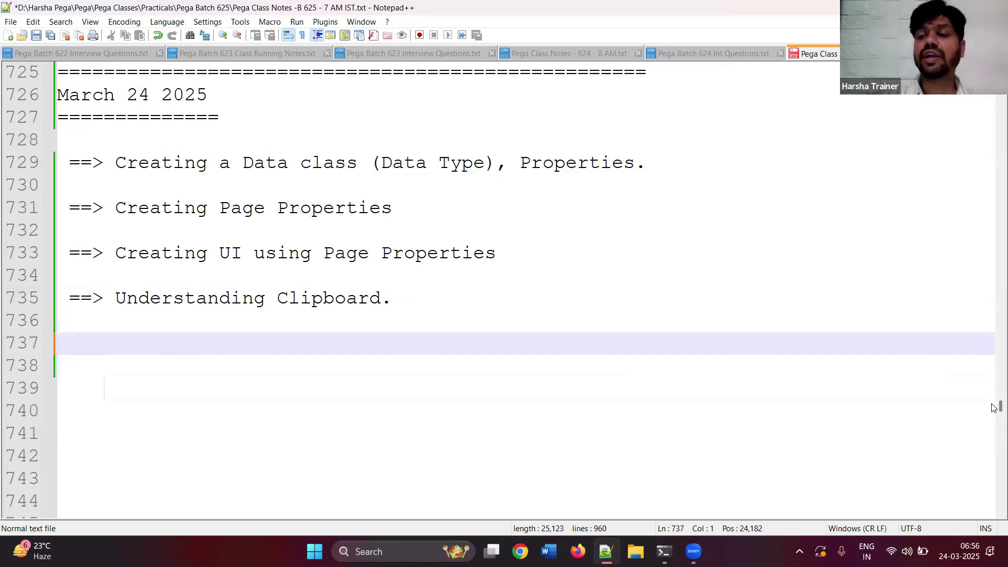
pyautogui.scroll(1, 993, 406)
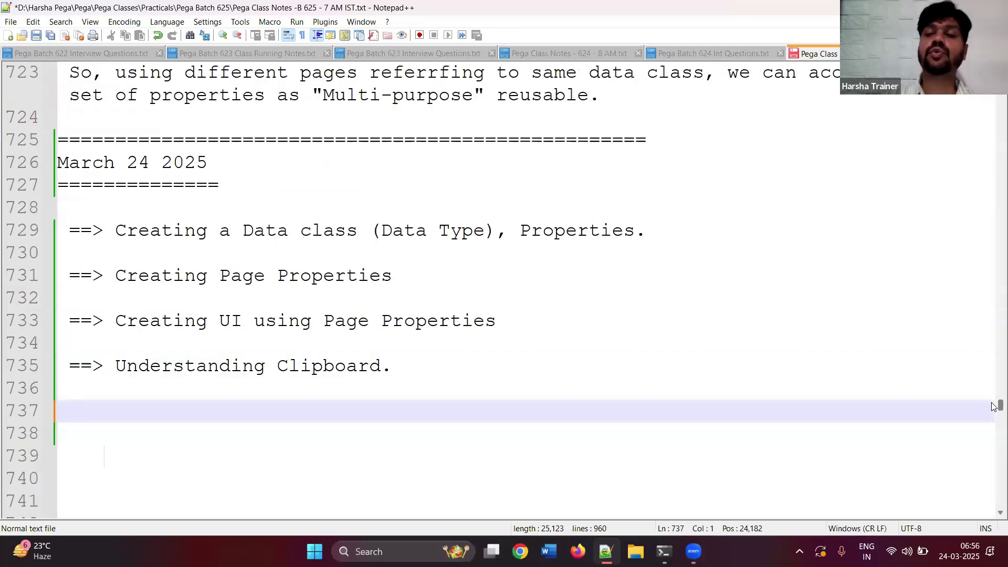
# - Insert the agenda point '==> The THREE data layers.' right after the date banner
pyautogui.scroll(4, 993, 406)
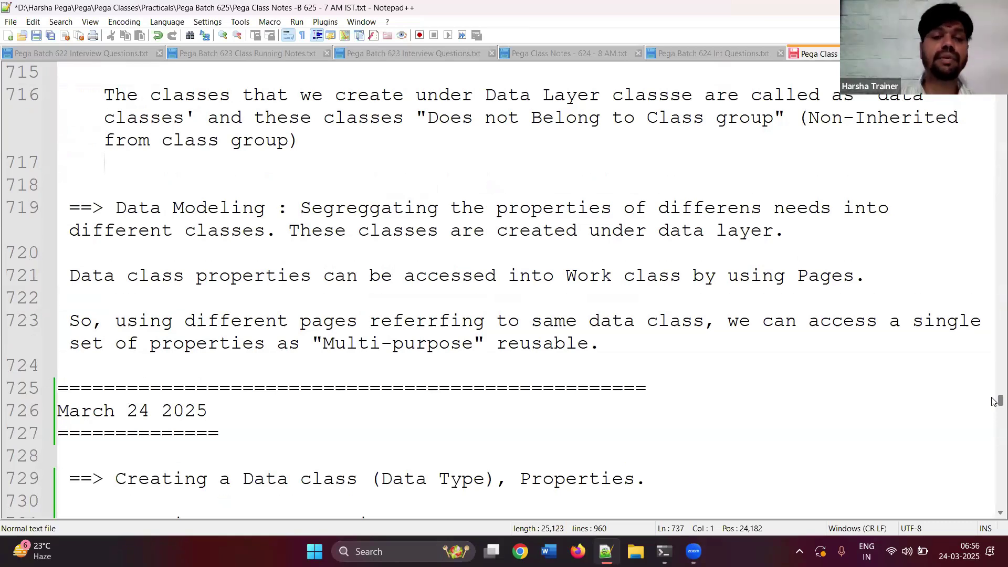
pyautogui.scroll(-3, 992, 401)
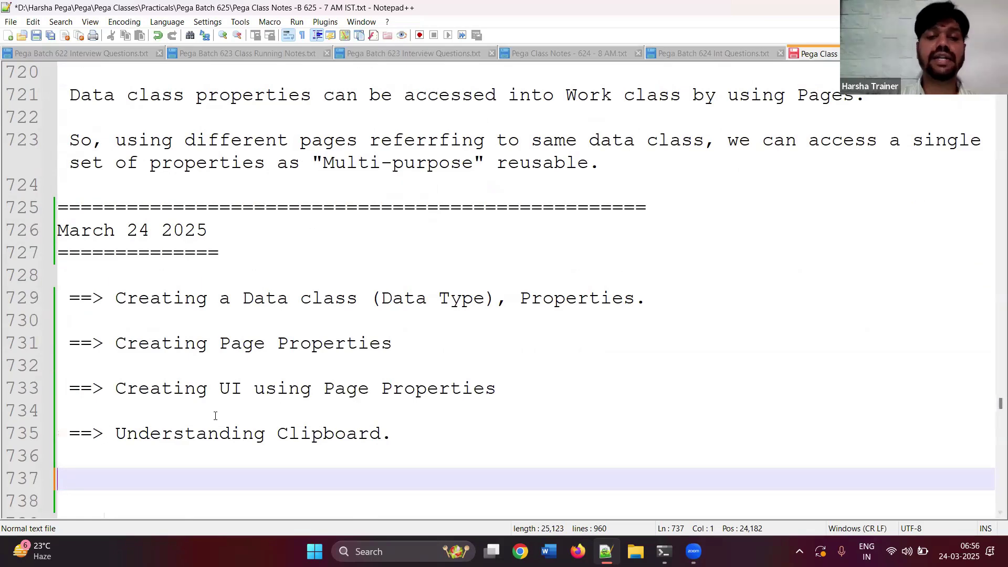
pyautogui.click(265, 258)
pyautogui.press('Return')
pyautogui.press('Return')
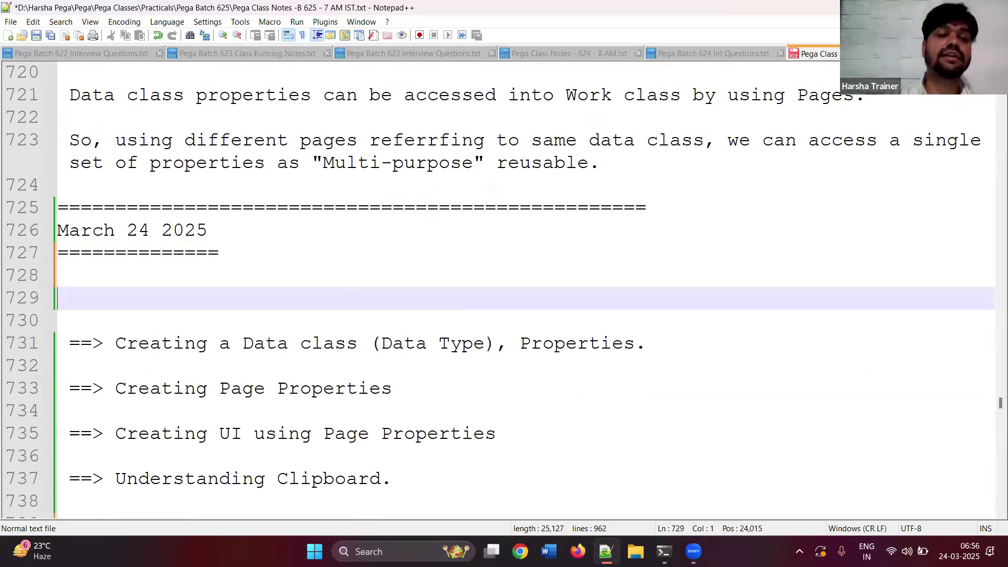
pyautogui.write('==> ')
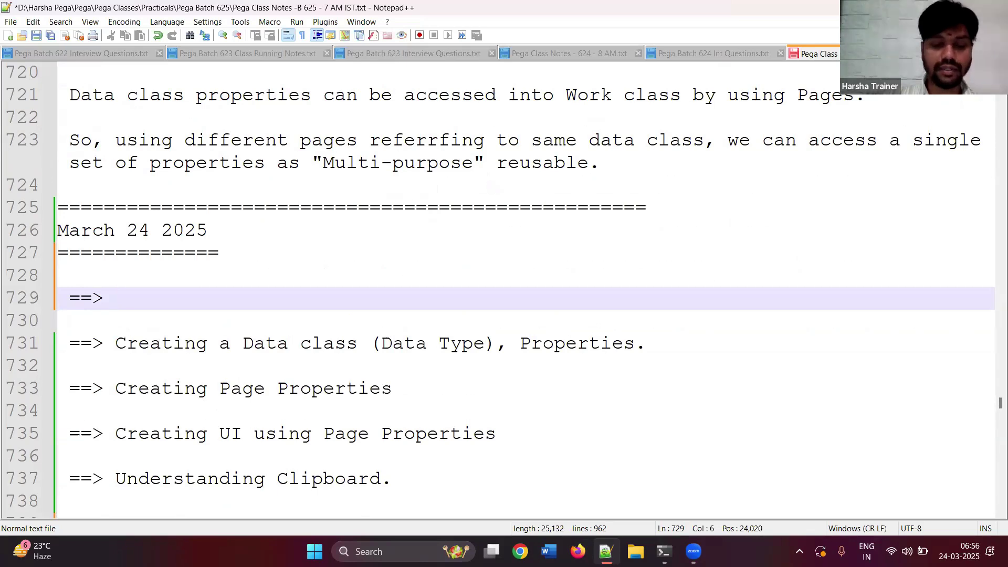
pyautogui.write('The THREE ')
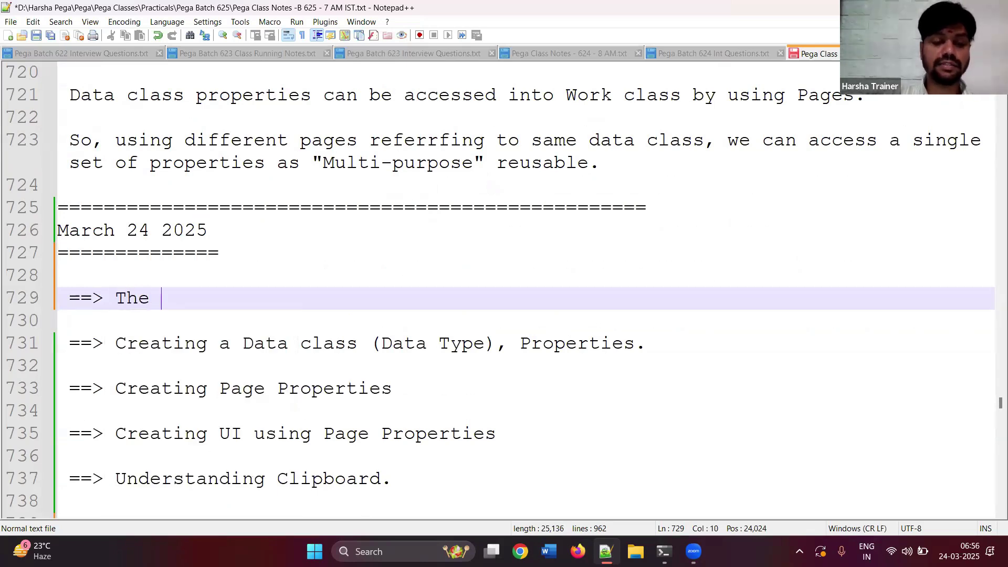
pyautogui.write('data layers')
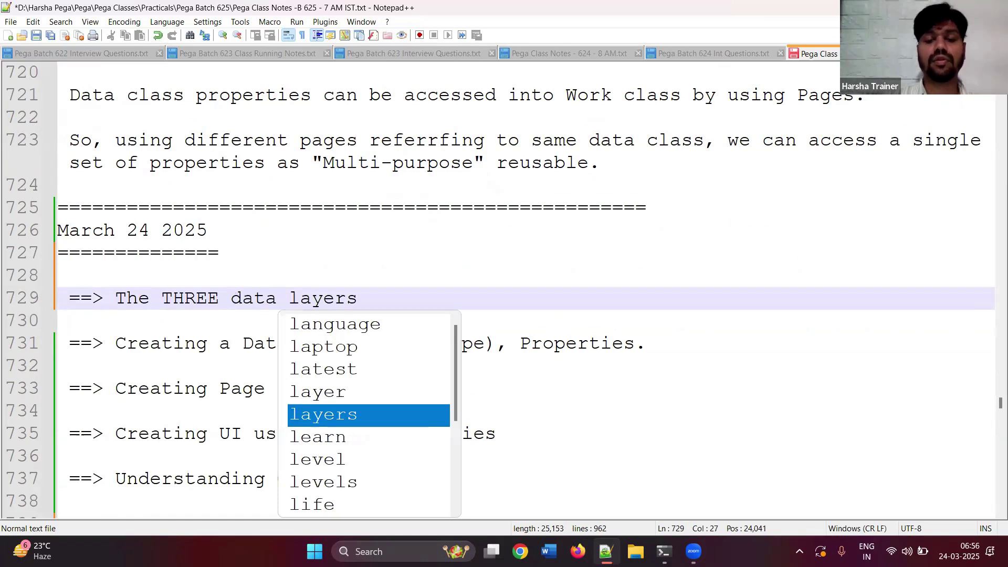
pyautogui.write('.')
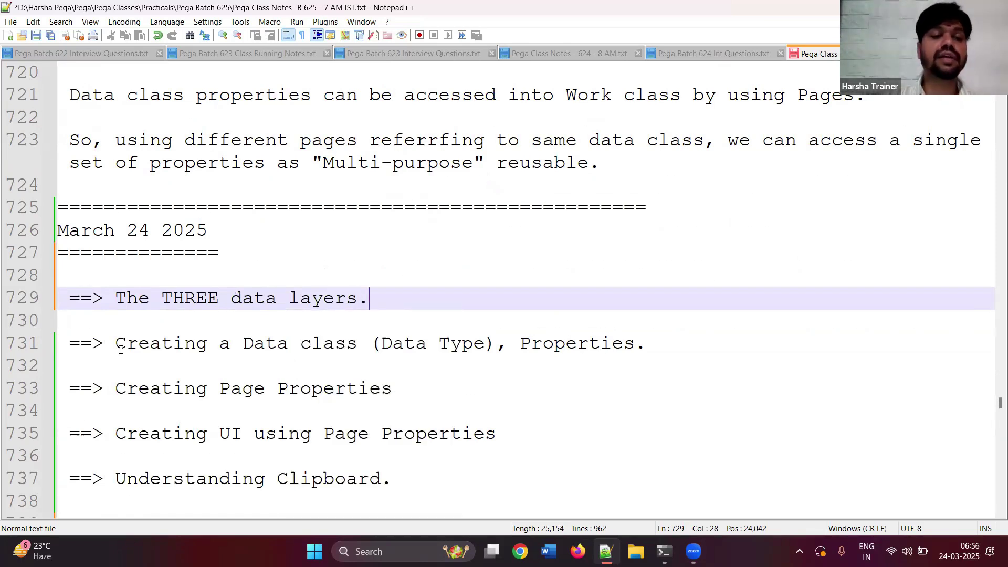
# - Append 'in Work class.' to the Creating Page Properties agenda point
pyautogui.moveTo(116, 348); pyautogui.dragTo(672, 347)
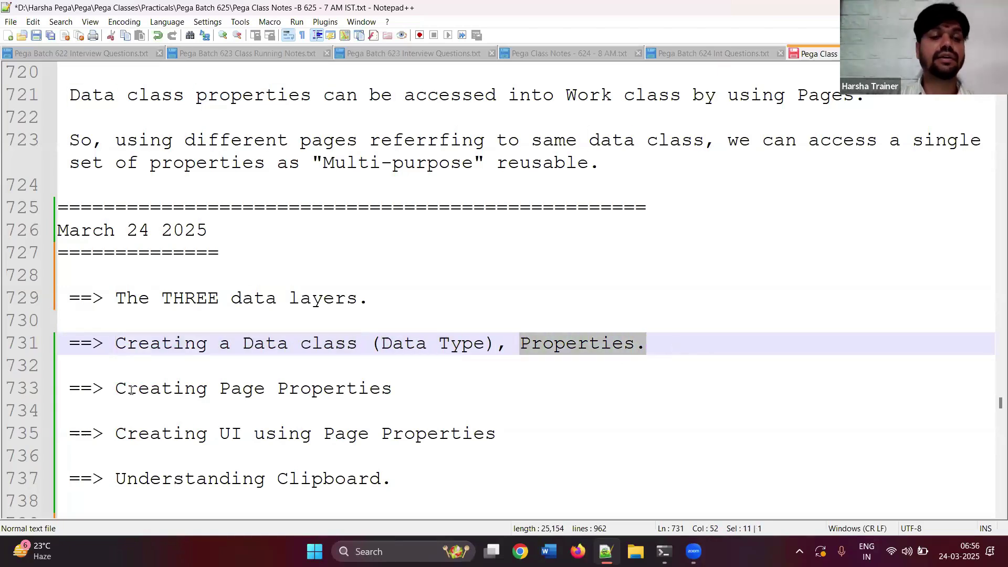
pyautogui.click(116, 390)
pyautogui.moveTo(116, 390); pyautogui.dragTo(381, 390)
pyautogui.click(408, 393)
pyautogui.write('in W')
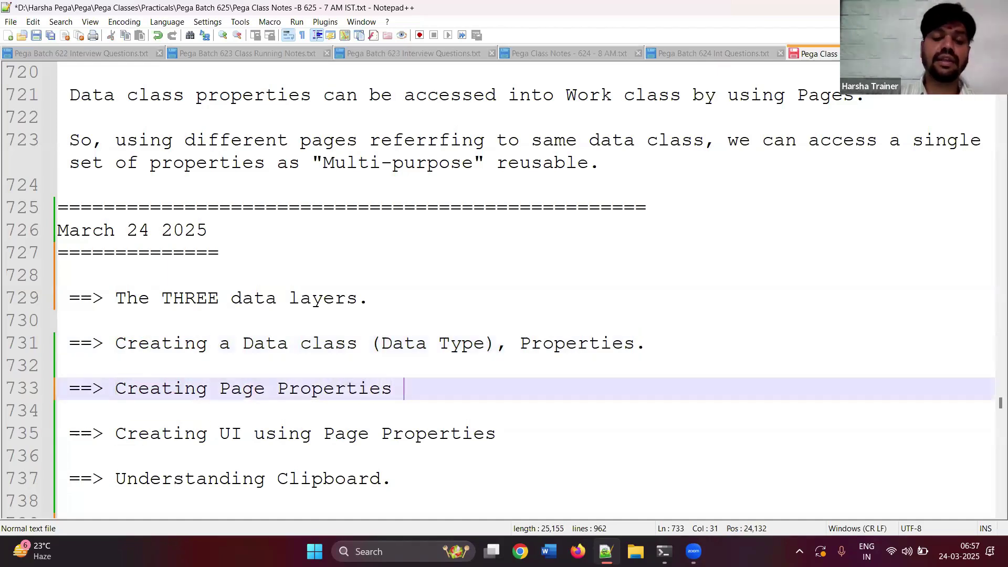
pyautogui.write('ork clss')
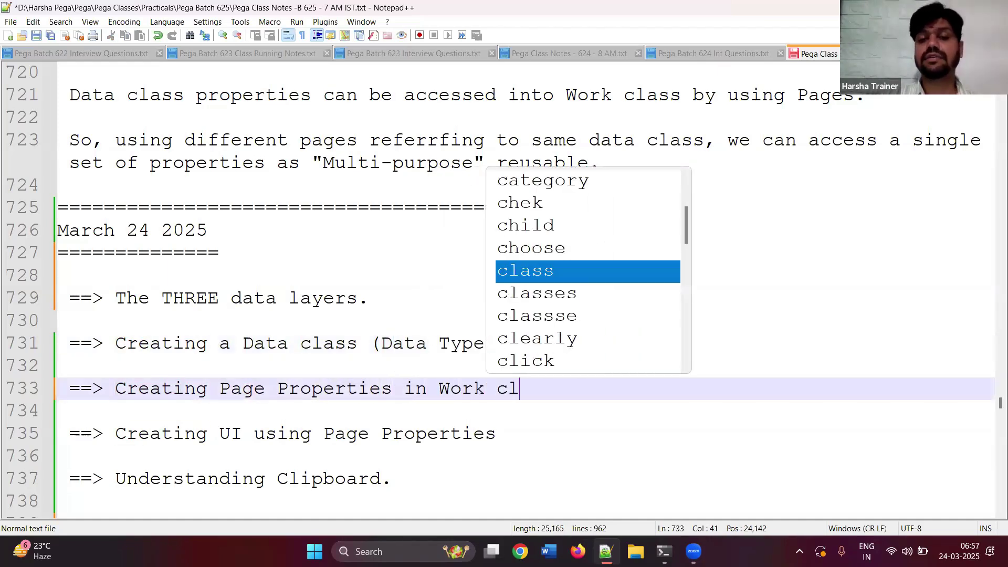
pyautogui.press('BackSpace')
pyautogui.press('BackSpace')
pyautogui.write('ass.')
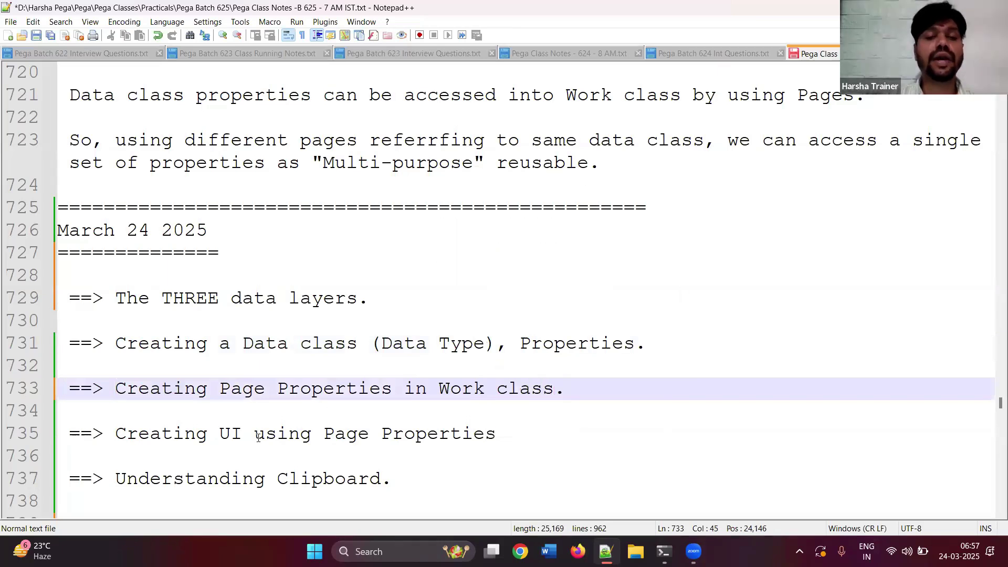
# - Add blank lines below the 'Understanding Clipboard.' agenda point
pyautogui.moveTo(257, 436); pyautogui.dragTo(509, 457)
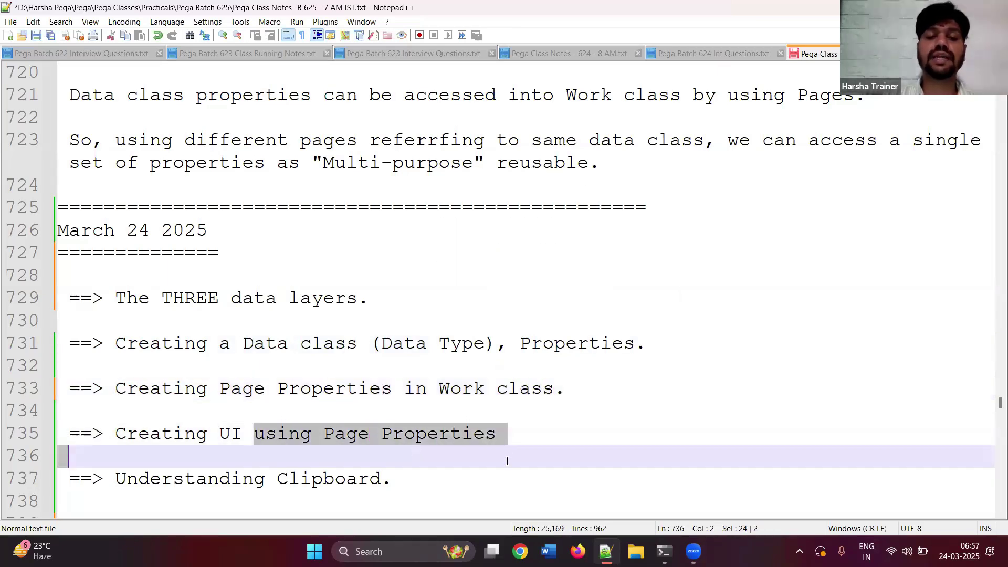
pyautogui.click(427, 491)
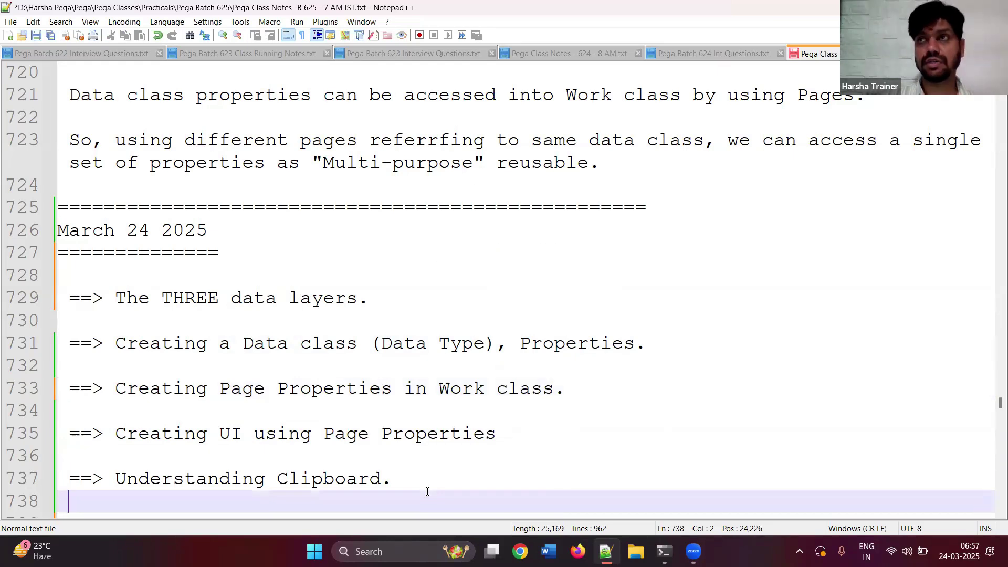
pyautogui.moveTo(413, 486); pyautogui.dragTo(46, 474)
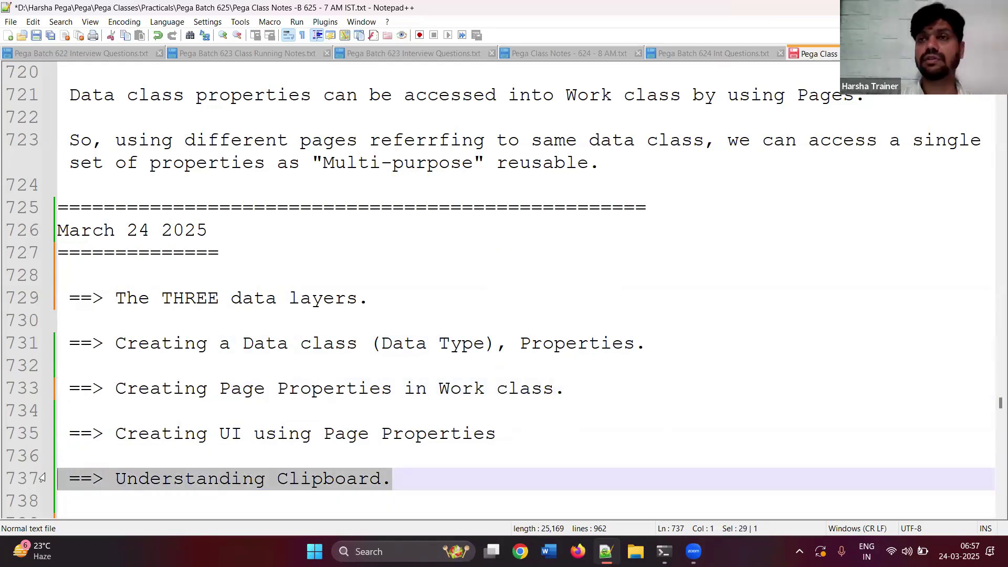
pyautogui.click(486, 479)
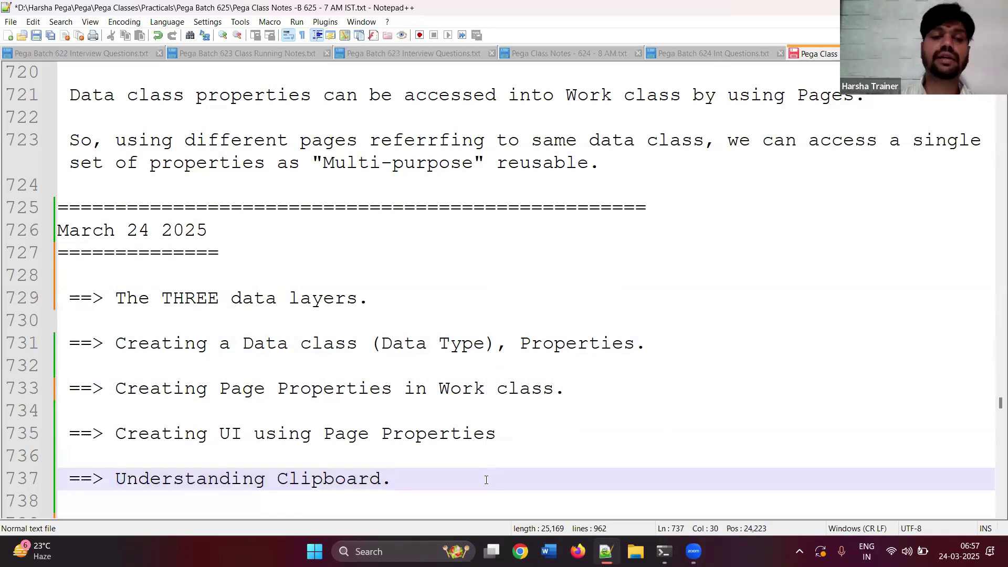
pyautogui.press('Return')
pyautogui.press('Return')
pyautogui.press('Return')
pyautogui.press('Return')
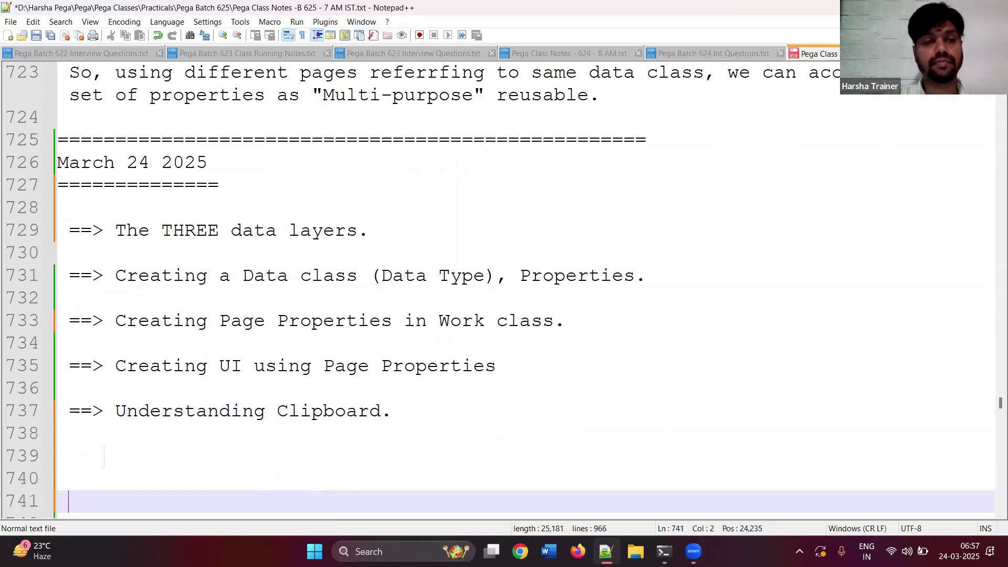
pyautogui.press('Return')
pyautogui.press('Return')
pyautogui.press('Return')
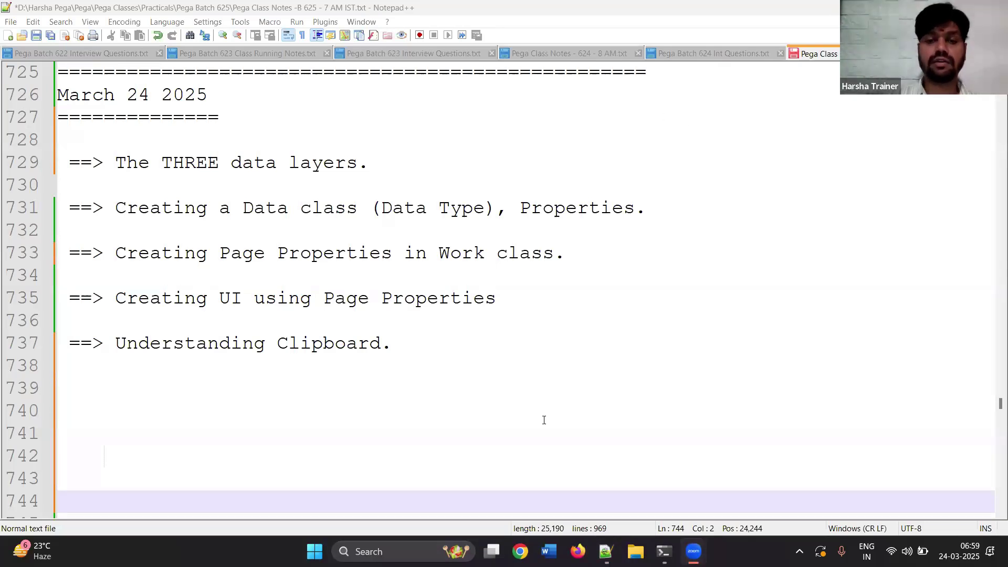
pyautogui.click(578, 551)
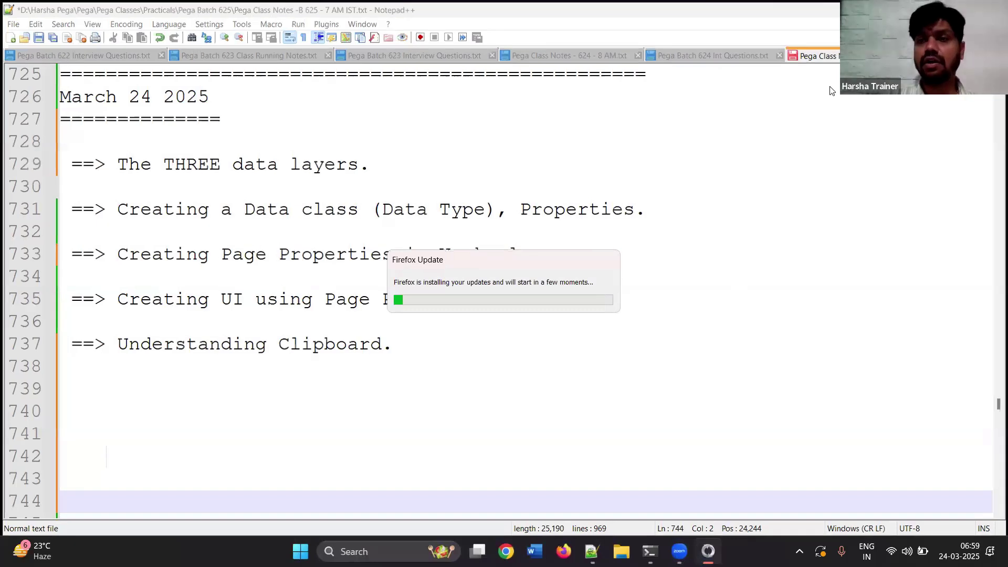
# - Show the desktop and launch the Pega Platform 8.7 login shortcut
pyautogui.press('super+d')
pyautogui.click(827, 86)
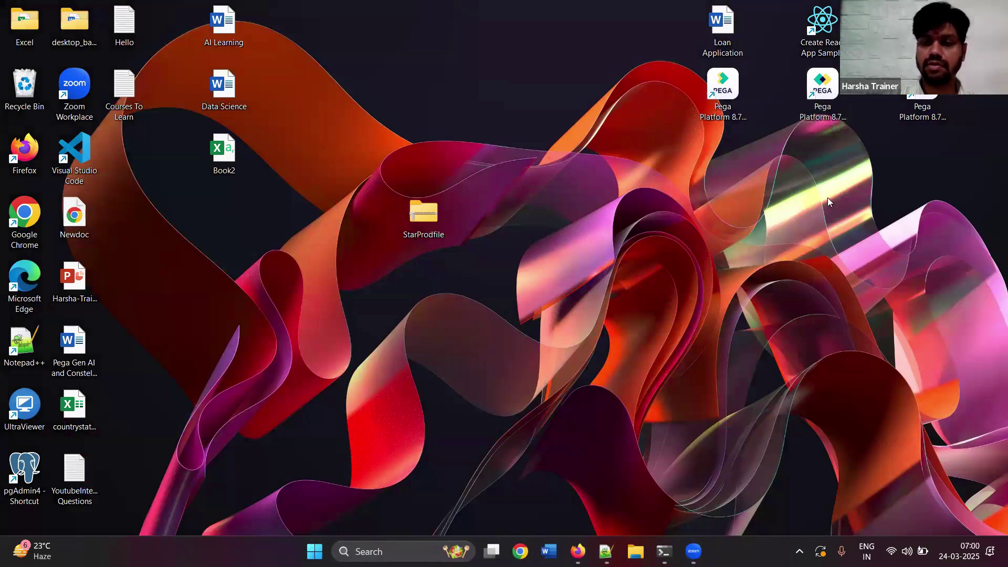
pyautogui.doubleClick(822, 88)
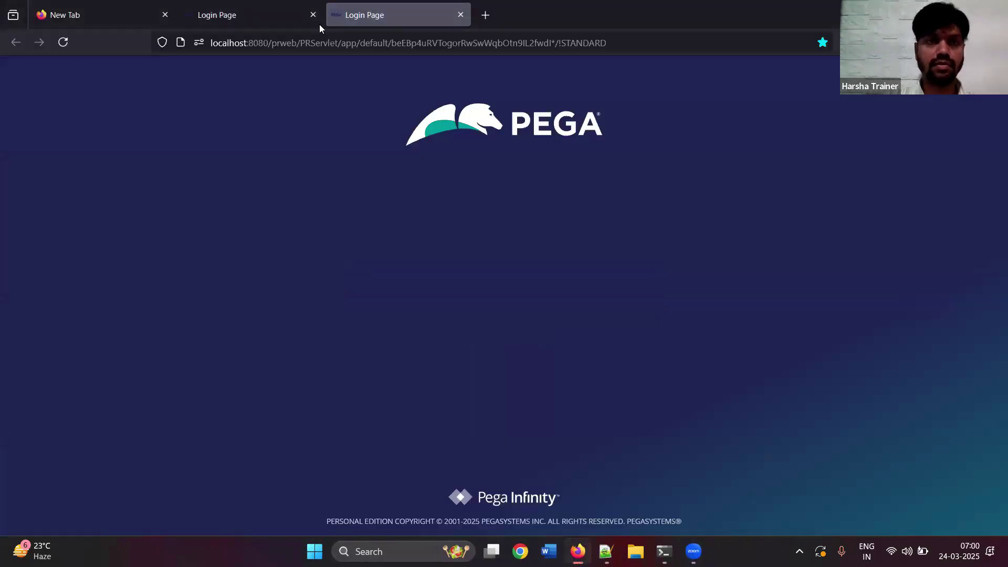
# - Close the two spare browser tabs and log in with the developer's user name and password
pyautogui.click(169, 19)
pyautogui.click(169, 19)
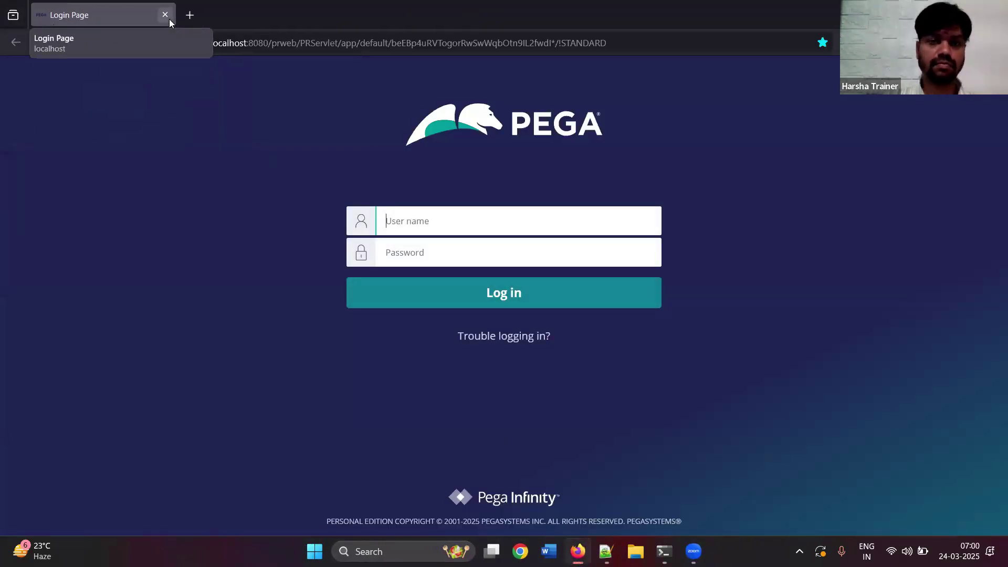
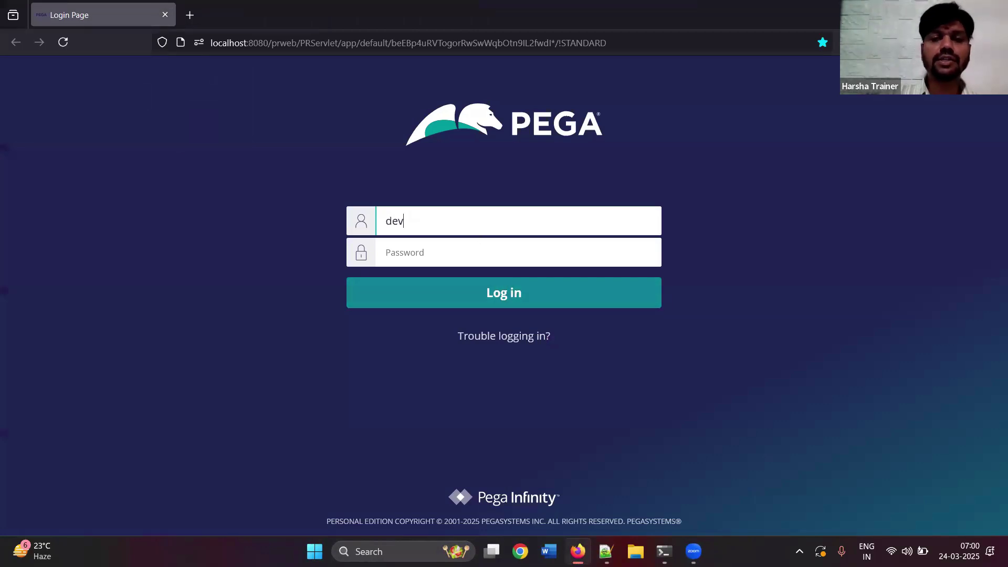
pyautogui.press('Tab')
pyautogui.write('rules')
pyautogui.press('Return')
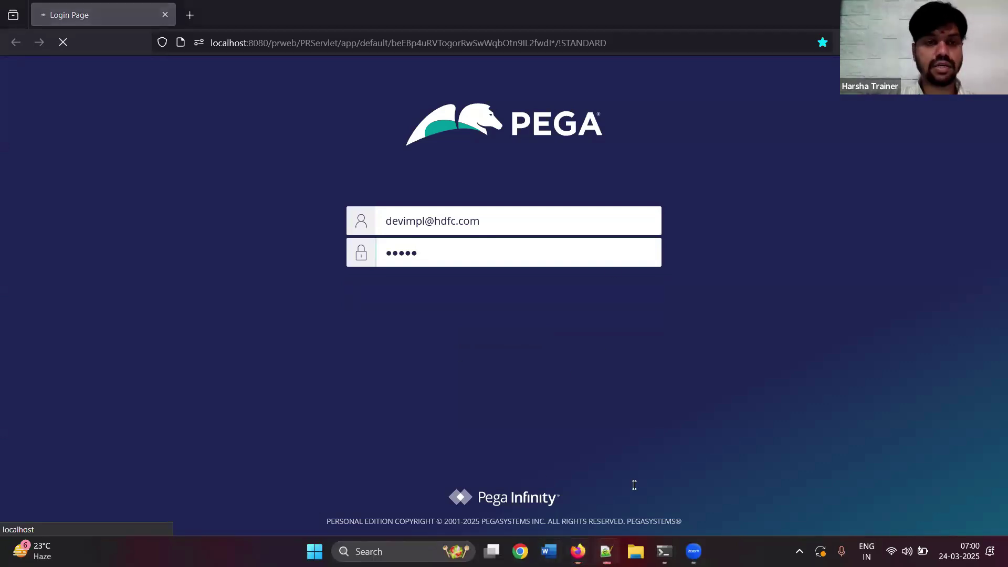
# - Back in Notepad++, start line 740 with 'Requirement :'
pyautogui.hotkey('alt', 'Tab')
pyautogui.click(109, 401)
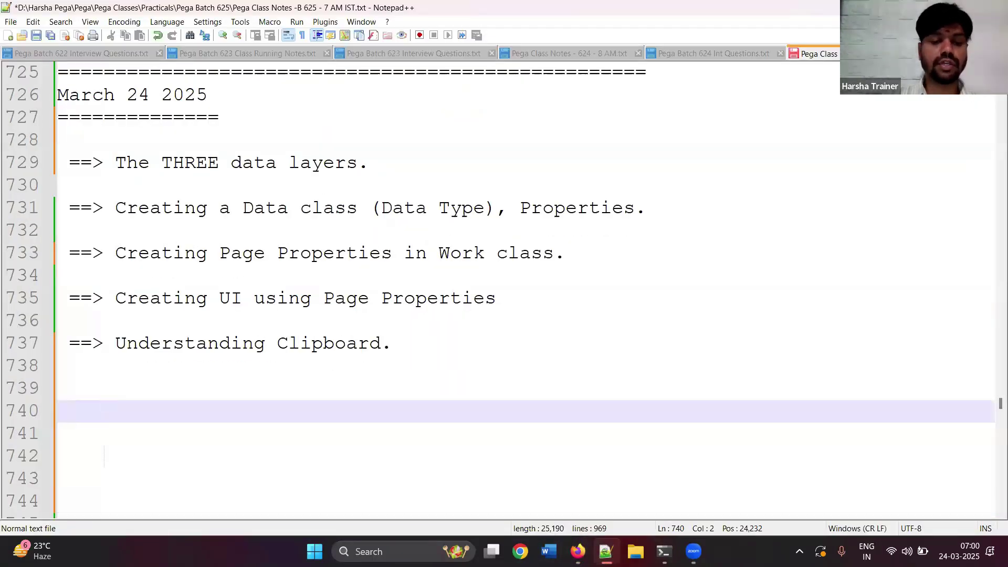
pyautogui.write('Requirement :')
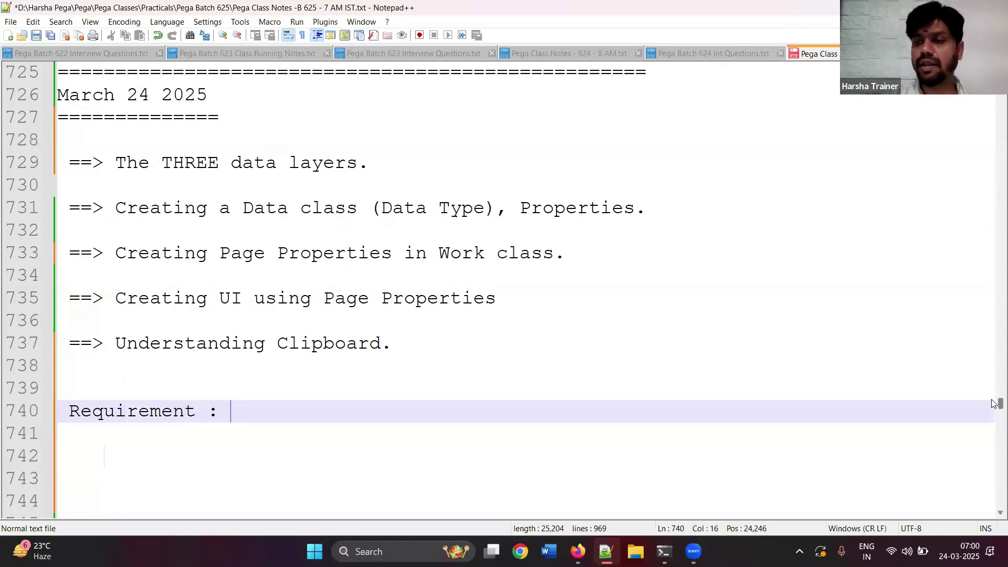
# - Type 'Create a data class by name vehicle with properties VIN, manufacturing company, model, make year, VRN, vehicle type.'
pyautogui.moveTo(995, 405); pyautogui.dragTo(993, 410)
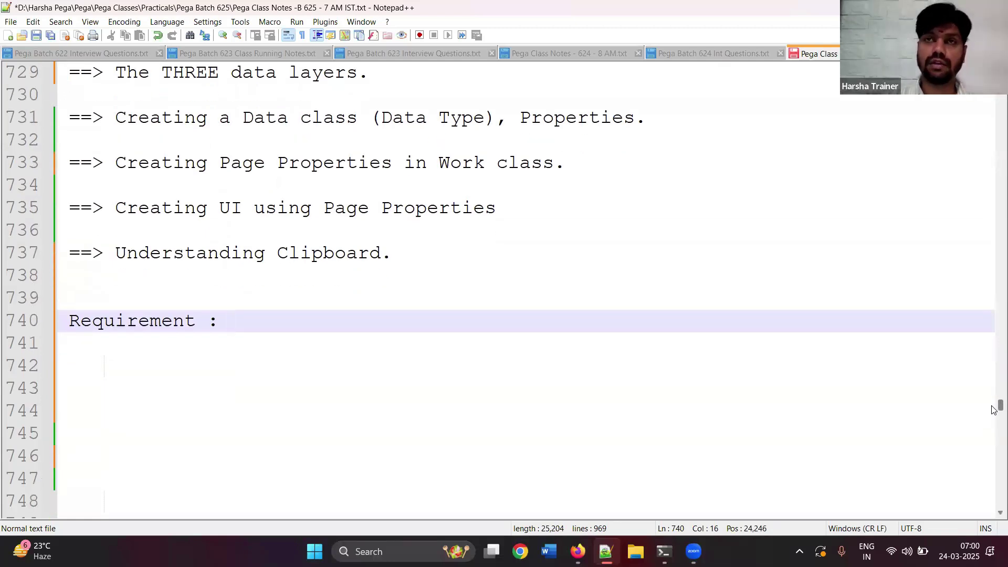
pyautogui.write('Creating')
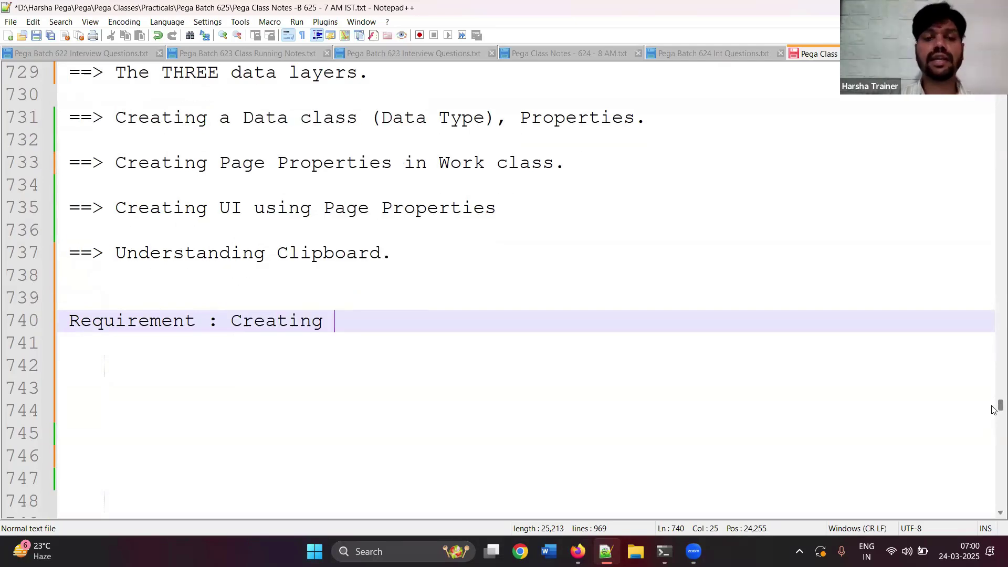
pyautogui.press('BackSpace')
pyautogui.press('BackSpace')
pyautogui.press('BackSpace')
pyautogui.write('e a da')
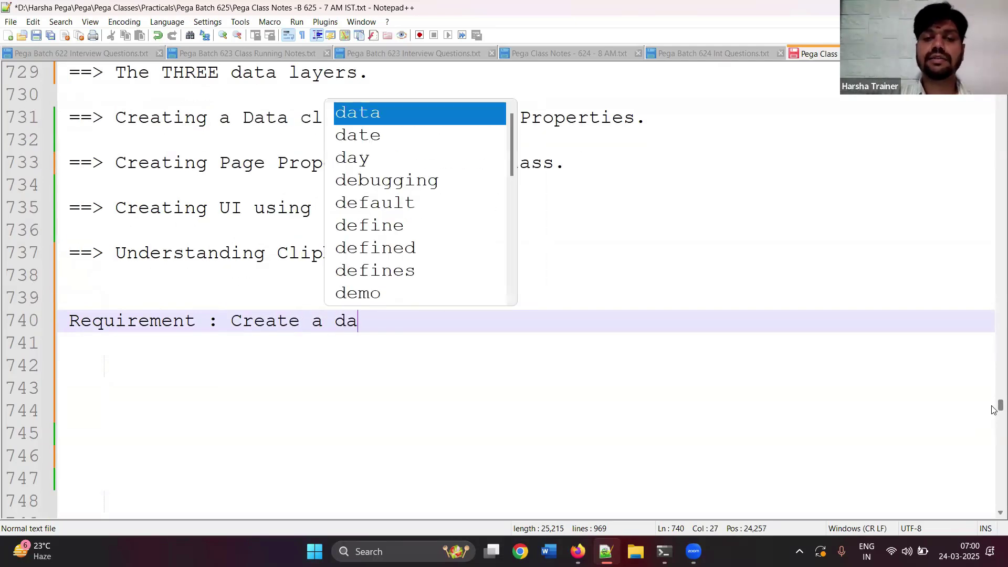
pyautogui.write('ta class by')
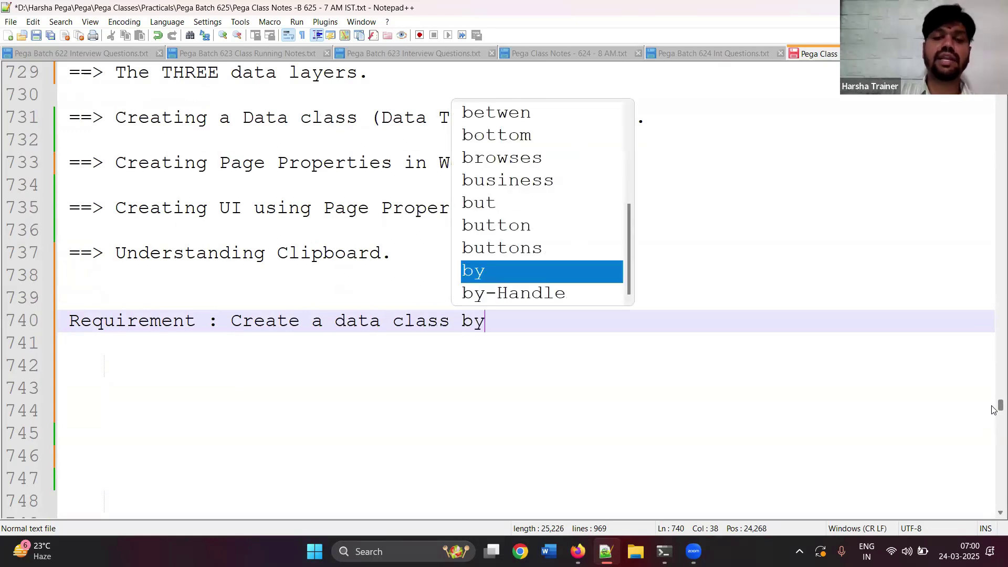
pyautogui.write(' name vehi')
pyautogui.press('BackSpace')
pyautogui.write('hicle')
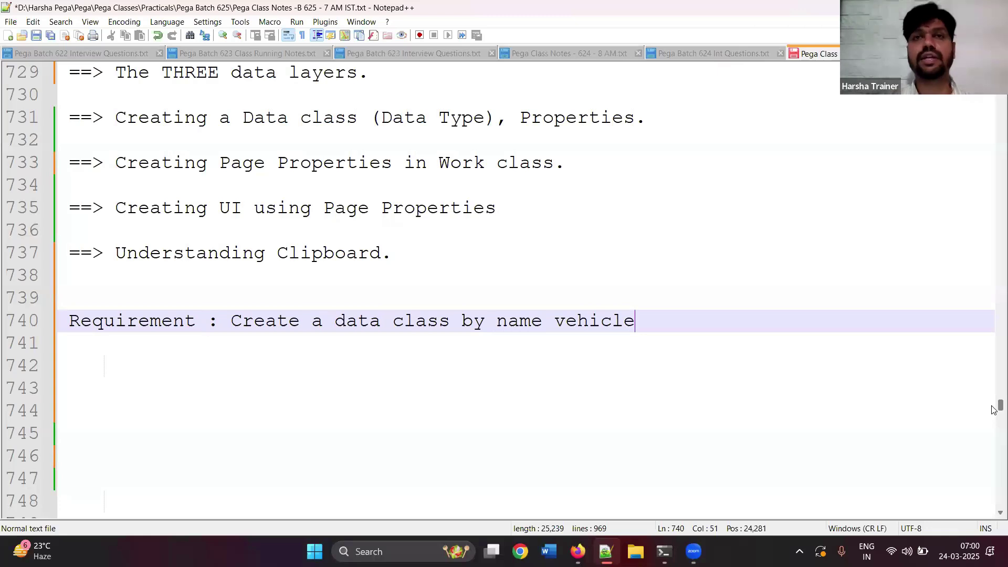
pyautogui.write('.')
pyautogui.press('BackSpace')
pyautogui.write('wth')
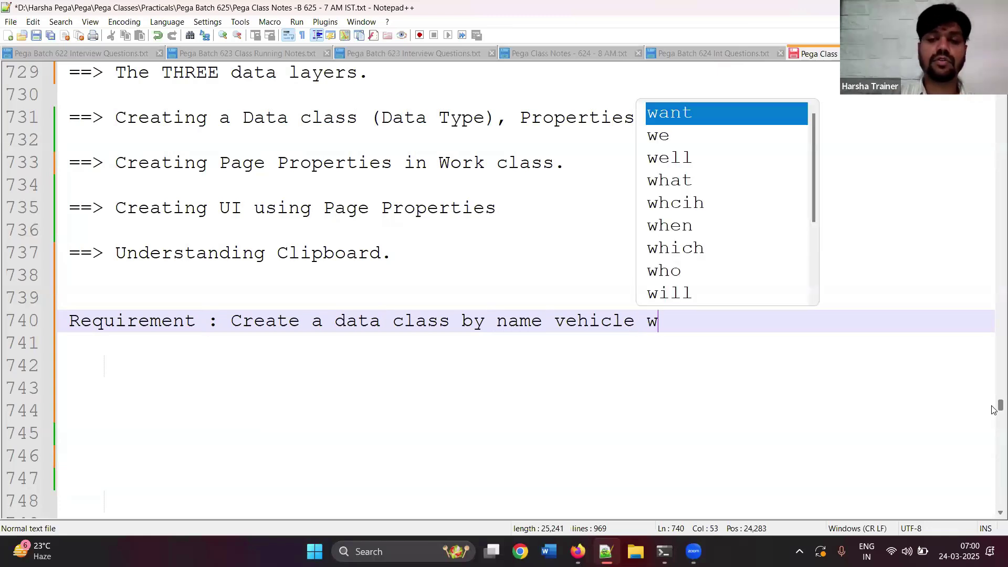
pyautogui.press('BackSpace')
pyautogui.press('BackSpace')
pyautogui.press('BackSpace')
pyautogui.write('ith p')
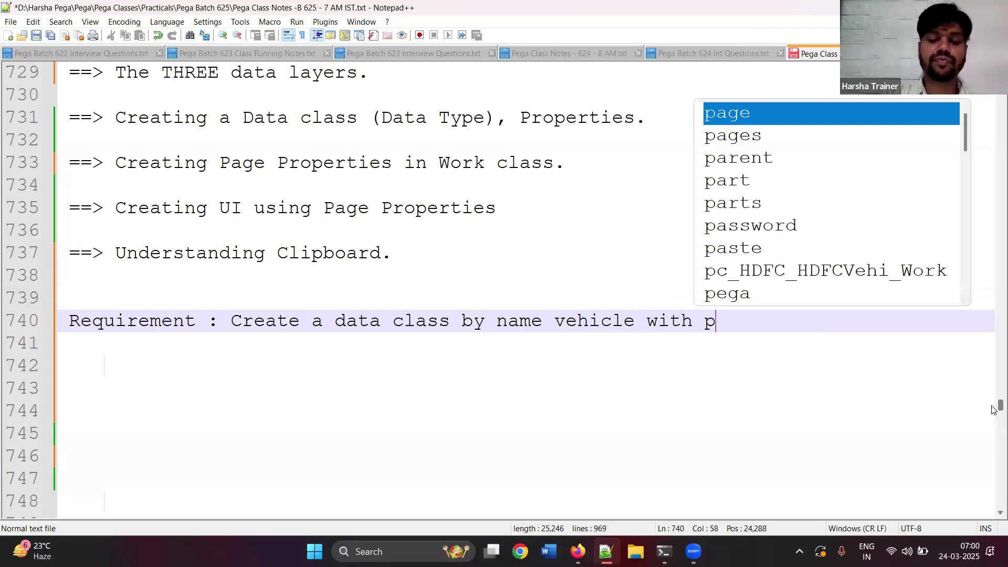
pyautogui.write('roperties V')
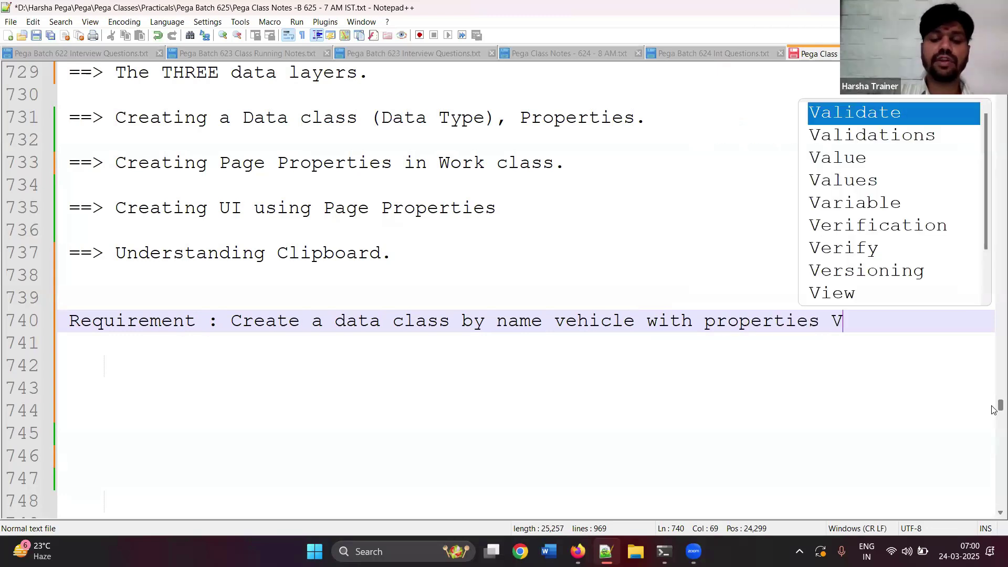
pyautogui.write('IN, Comp')
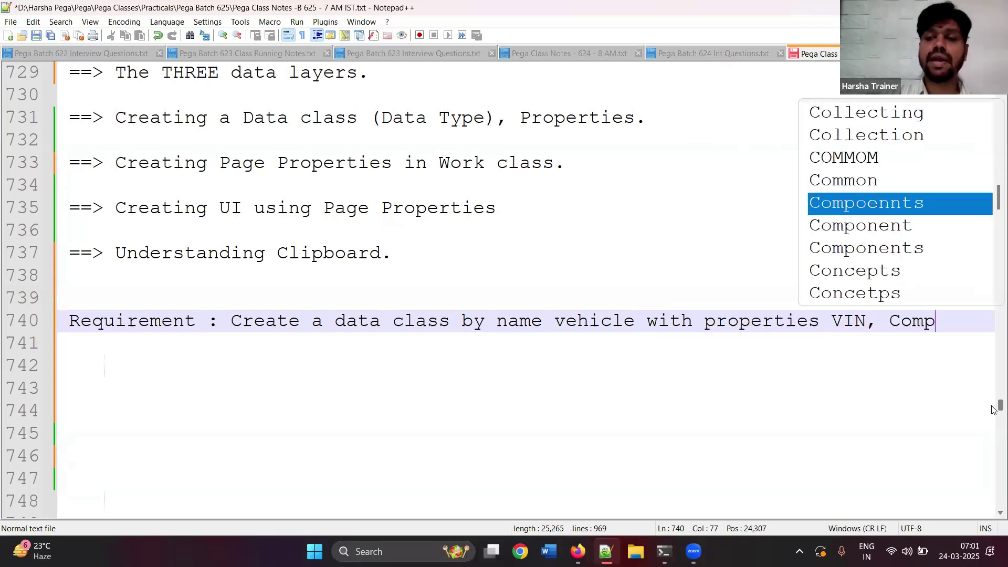
pyautogui.press('BackSpace')
pyautogui.press('BackSpace')
pyautogui.press('BackSpace')
pyautogui.press('BackSpace')
pyautogui.write('manu')
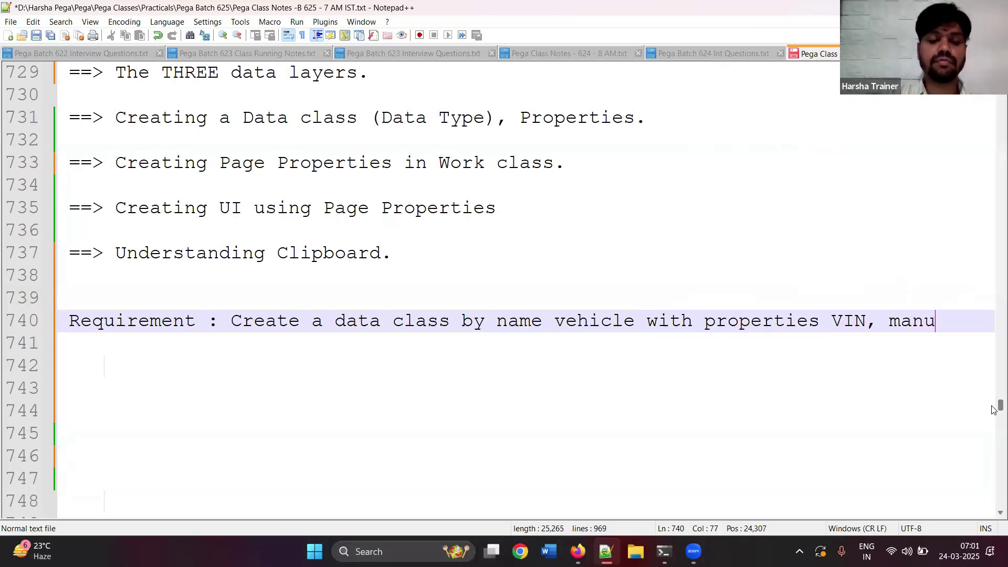
pyautogui.write('fact')
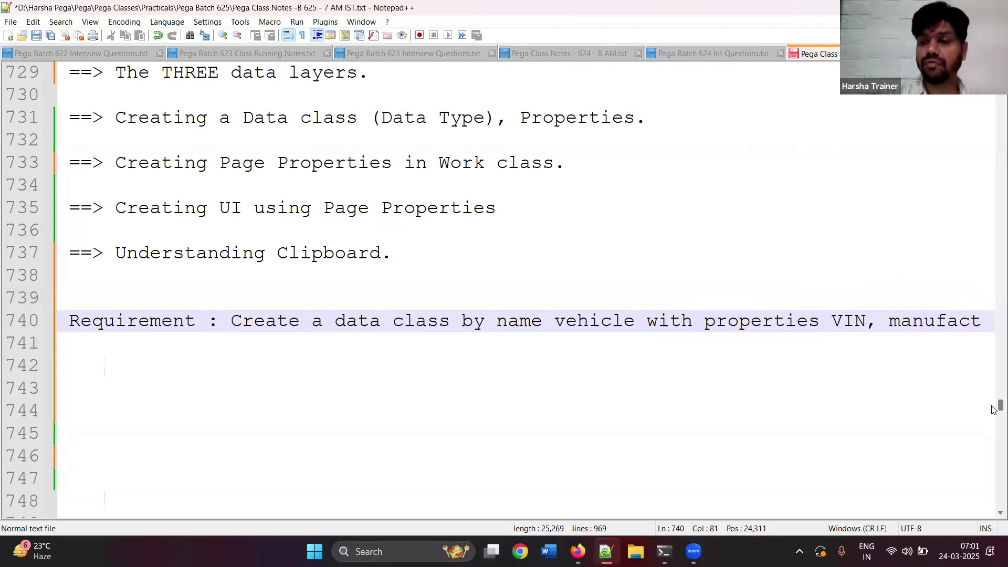
pyautogui.write('urin')
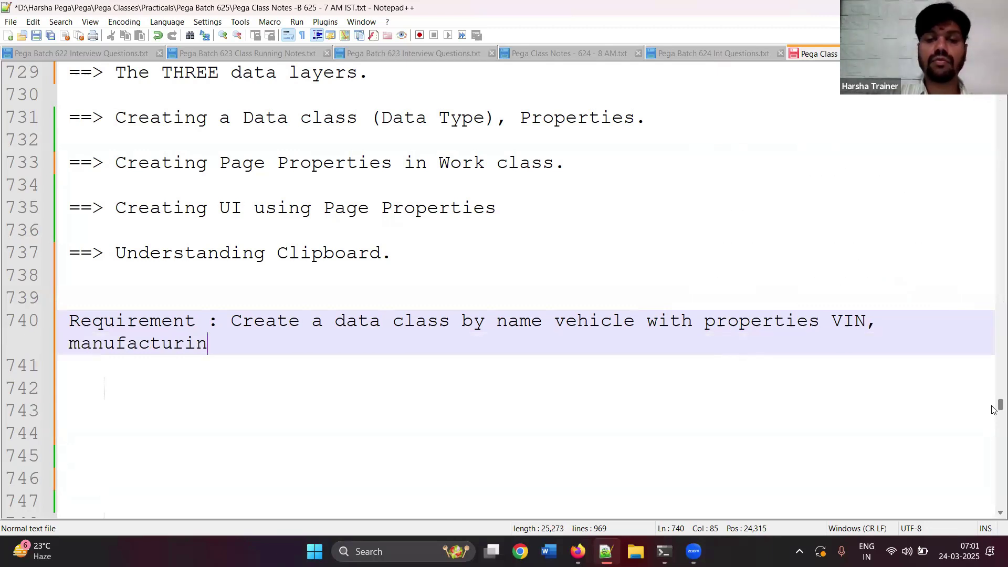
pyautogui.write('g company, ')
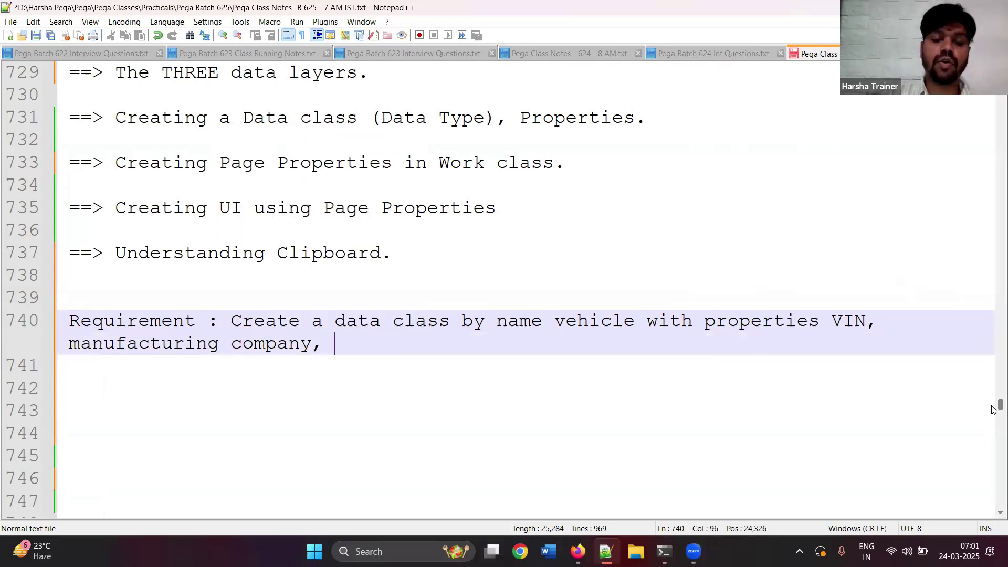
pyautogui.write('model, make year, ')
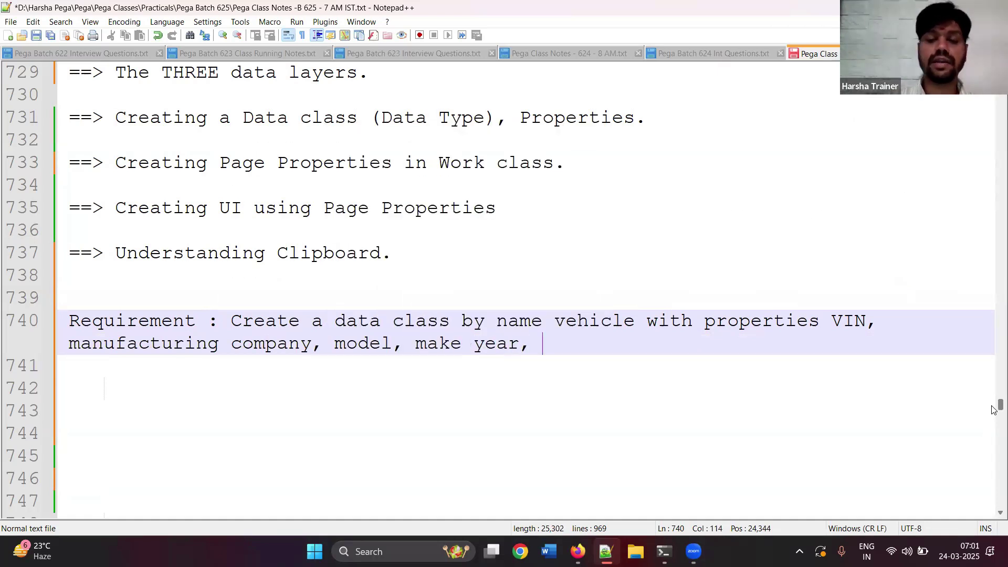
pyautogui.write('VRN, ')
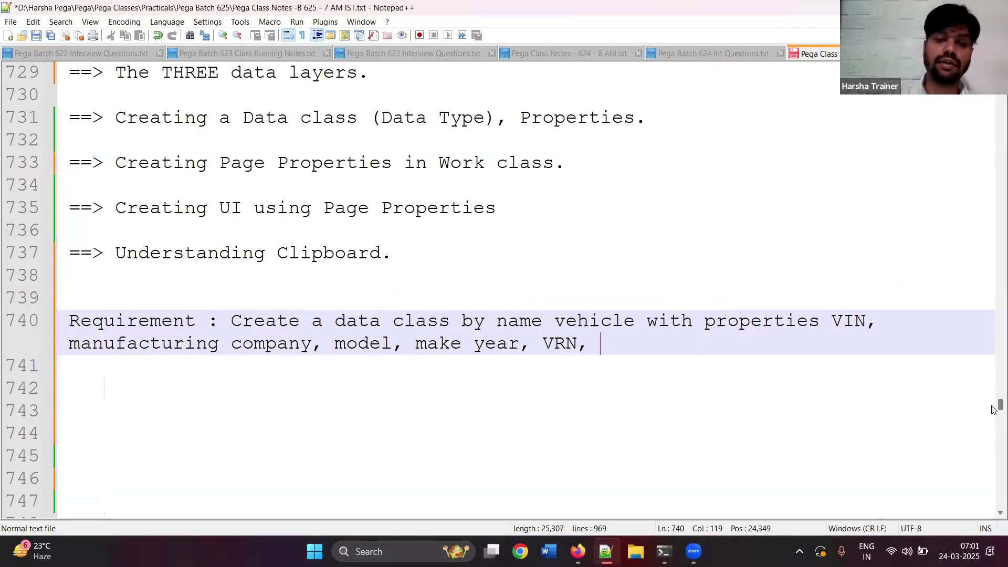
pyautogui.write('veh')
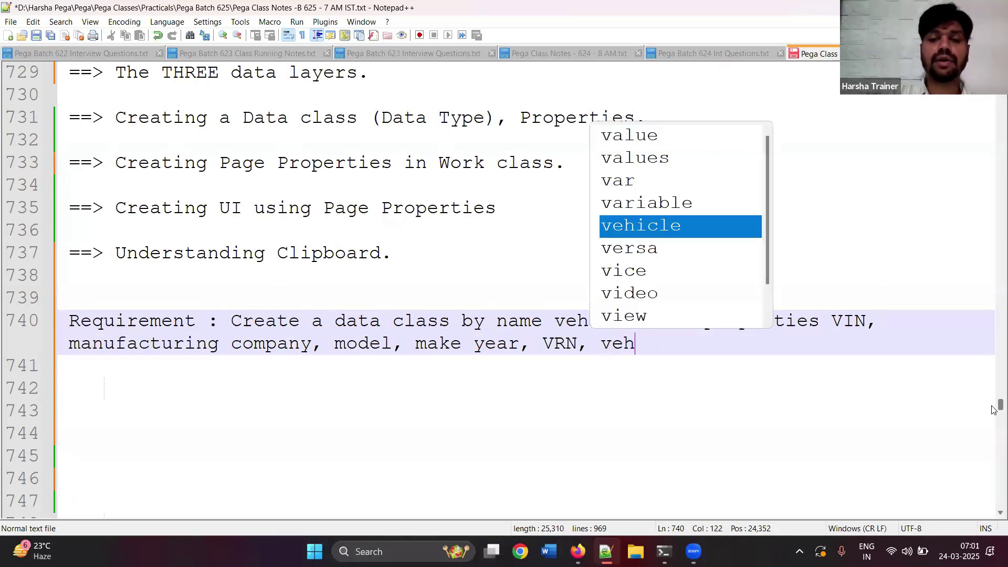
pyautogui.write('icle type.')
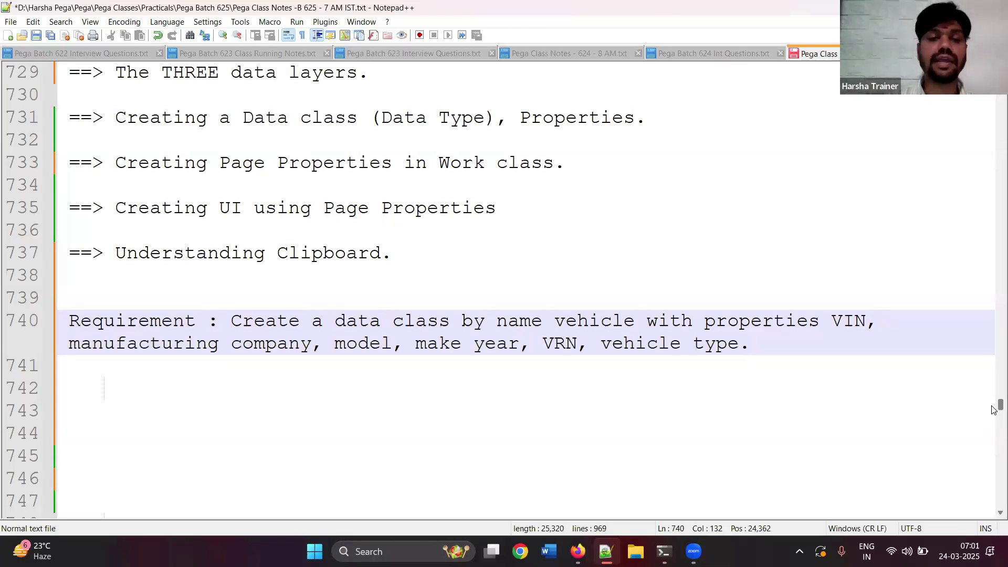
# - Add the line 'Create a new screen to capture personal vehicle details.' followed by a blank line
pyautogui.press('Return')
pyautogui.press('Return')
pyautogui.write('Crea')
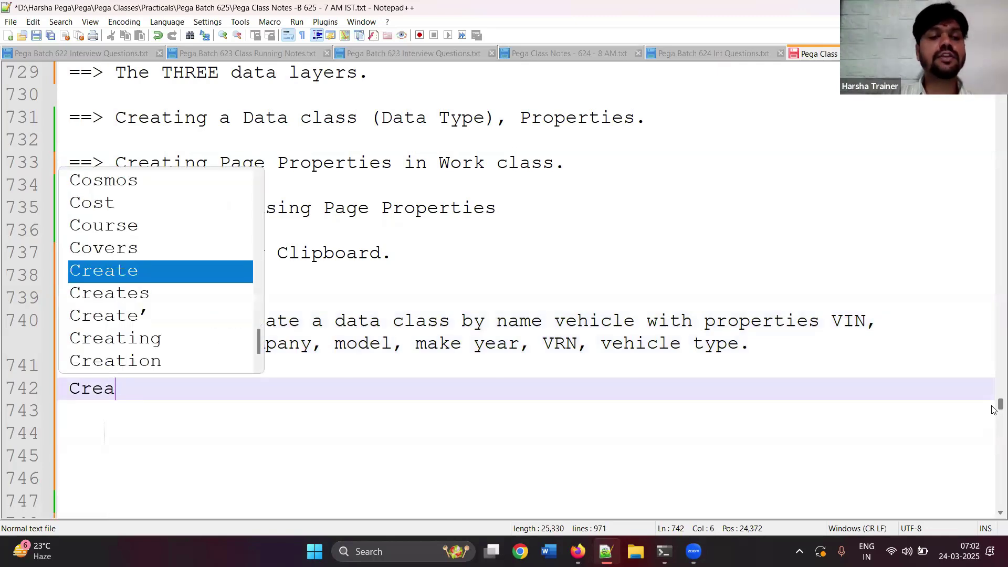
pyautogui.write('te a new screen')
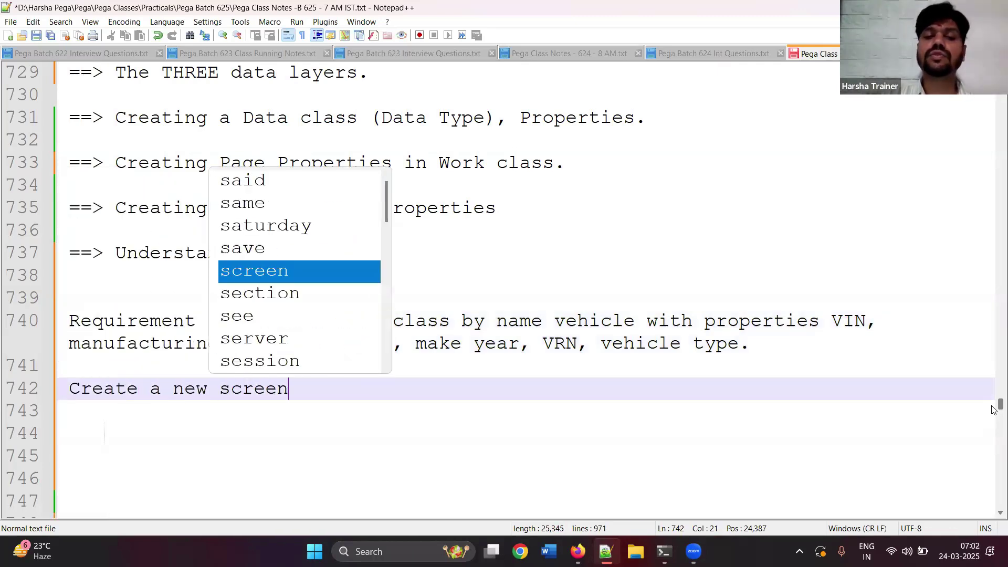
pyautogui.write(' to cap')
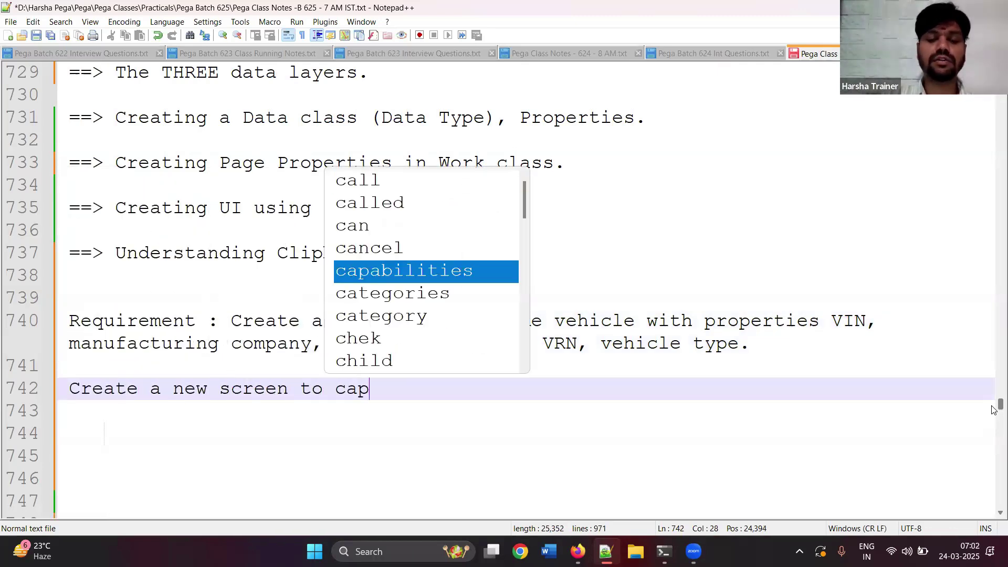
pyautogui.write('ture pe')
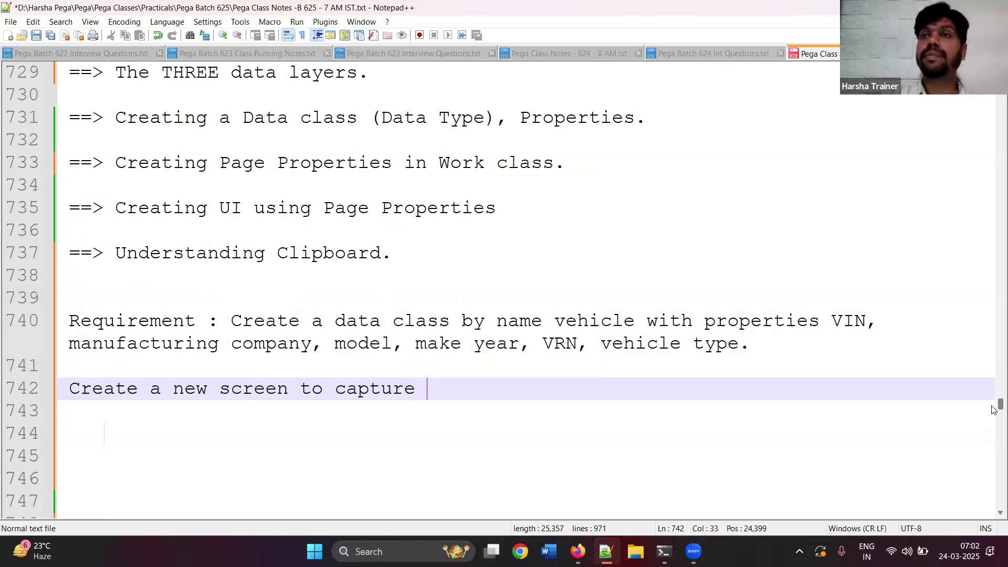
pyautogui.press('BackSpace')
pyautogui.write('personal vehicle deti')
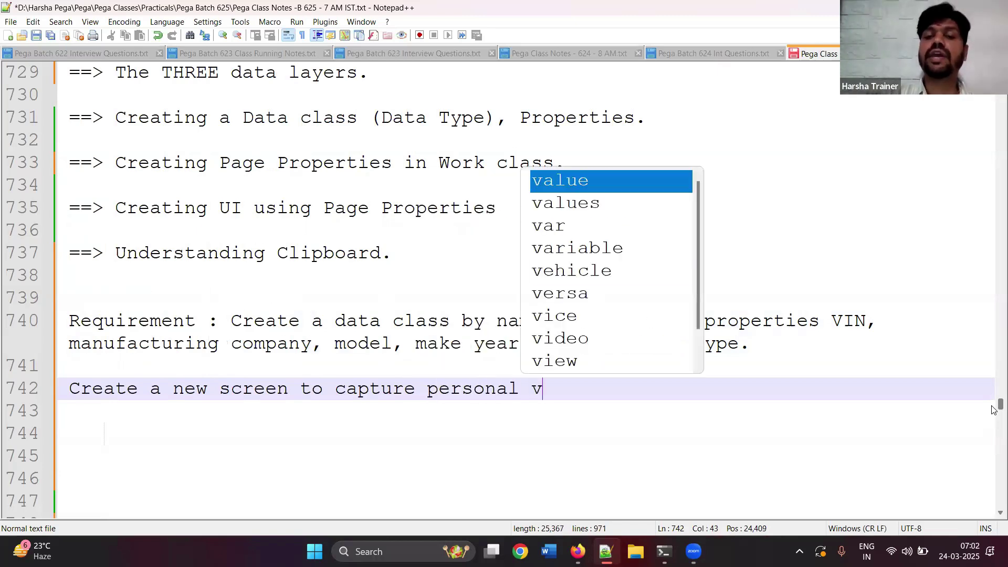
pyautogui.press('BackSpace')
pyautogui.press('BackSpace')
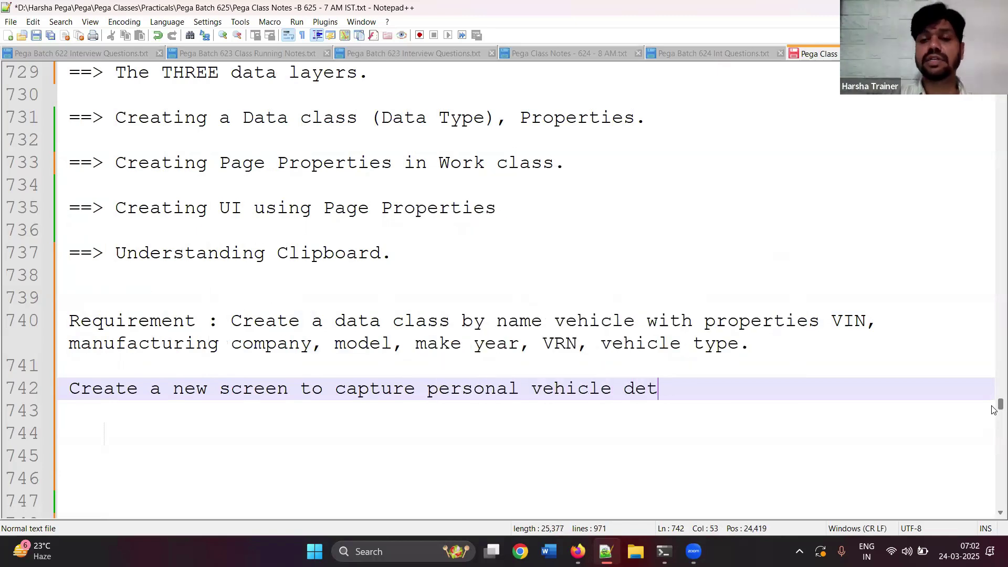
pyautogui.write('tails.')
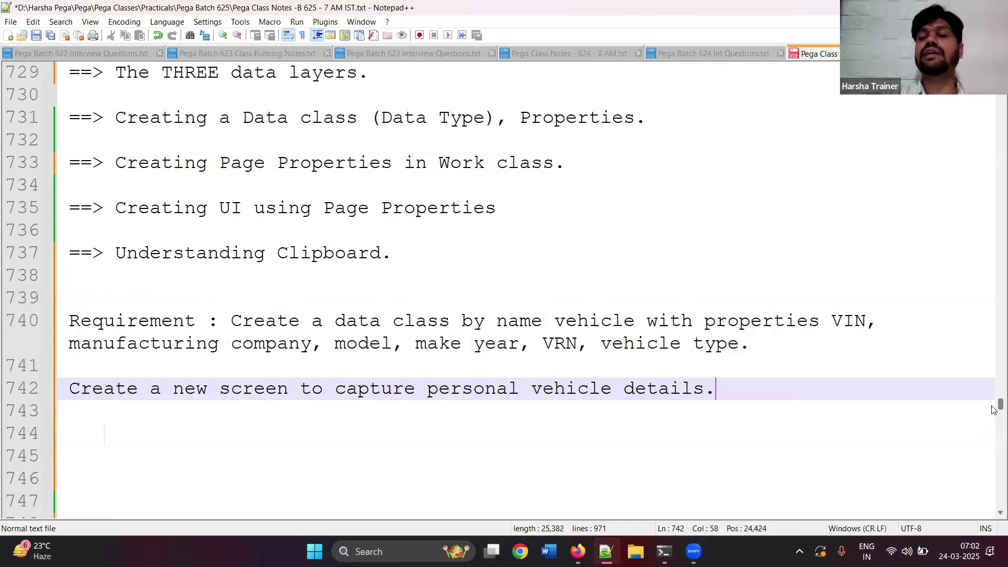
pyautogui.press('Return')
pyautogui.press('Return')
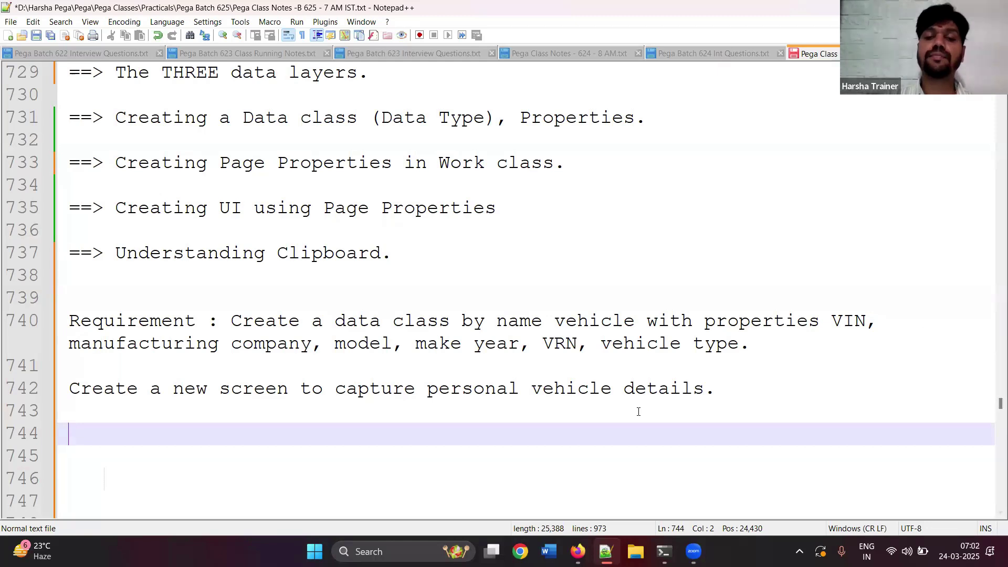
# - Highlight the word 'personal' on line 742
pyautogui.doubleClick(492, 394)
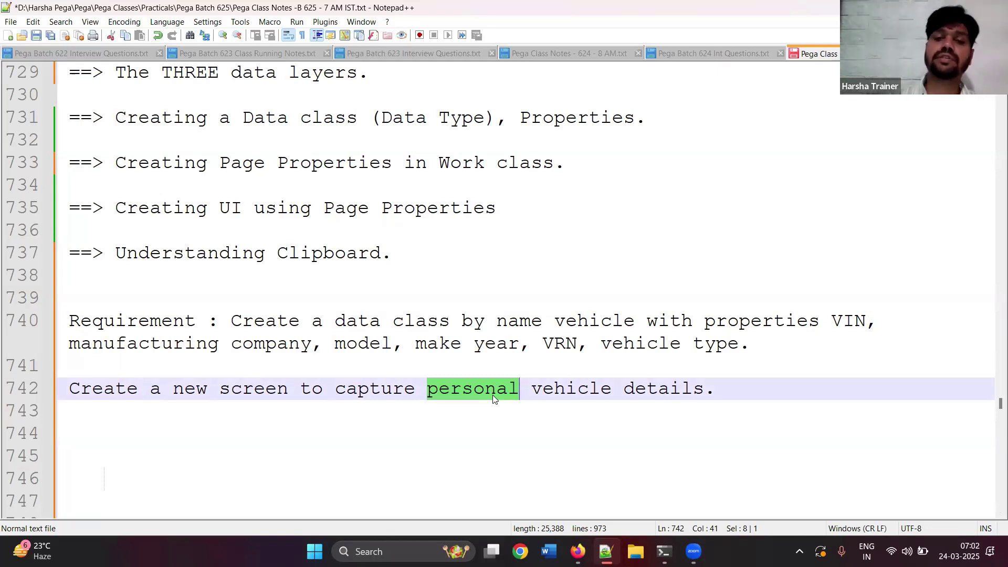
pyautogui.click(558, 420)
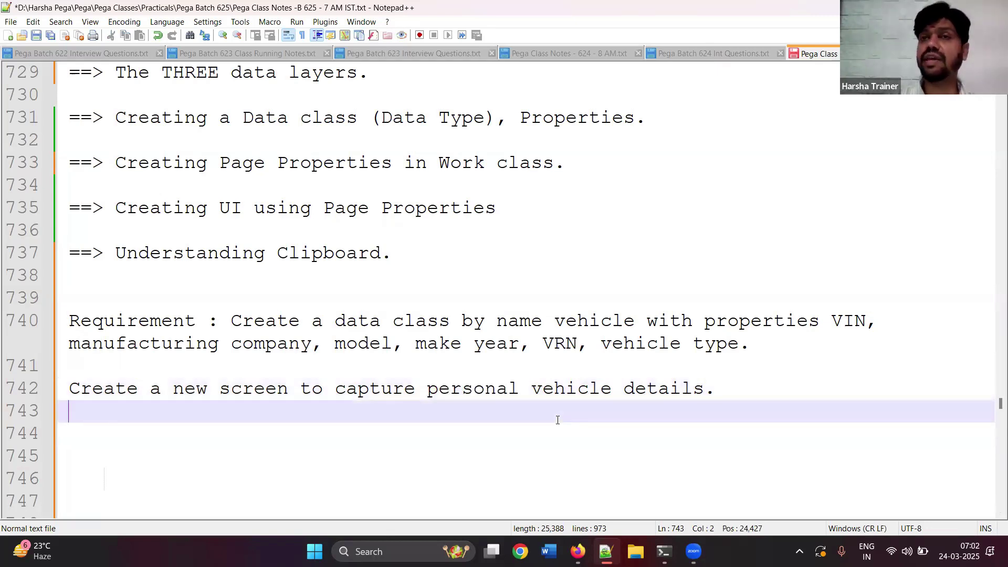
pyautogui.click(766, 396)
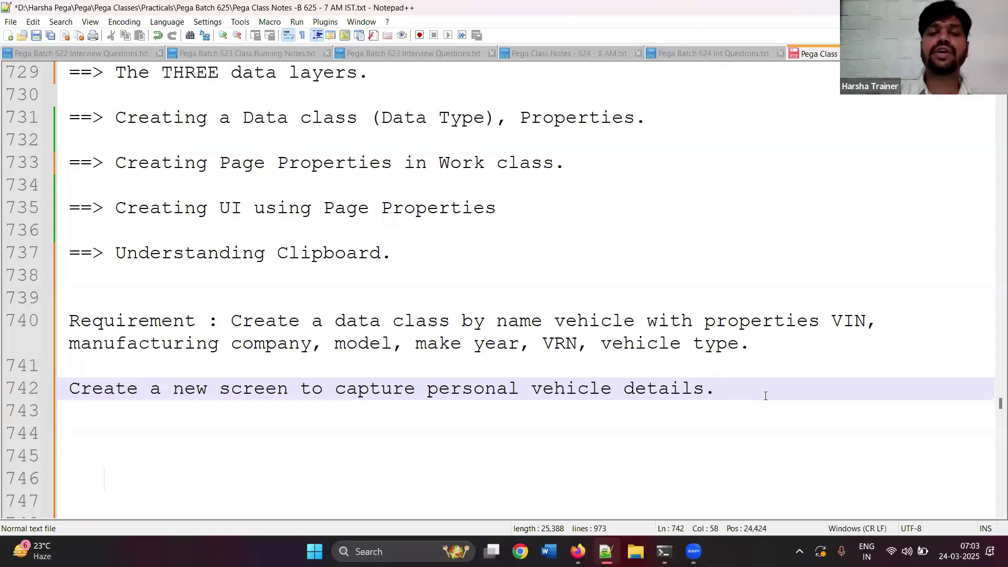
pyautogui.moveTo(430, 394); pyautogui.dragTo(525, 389)
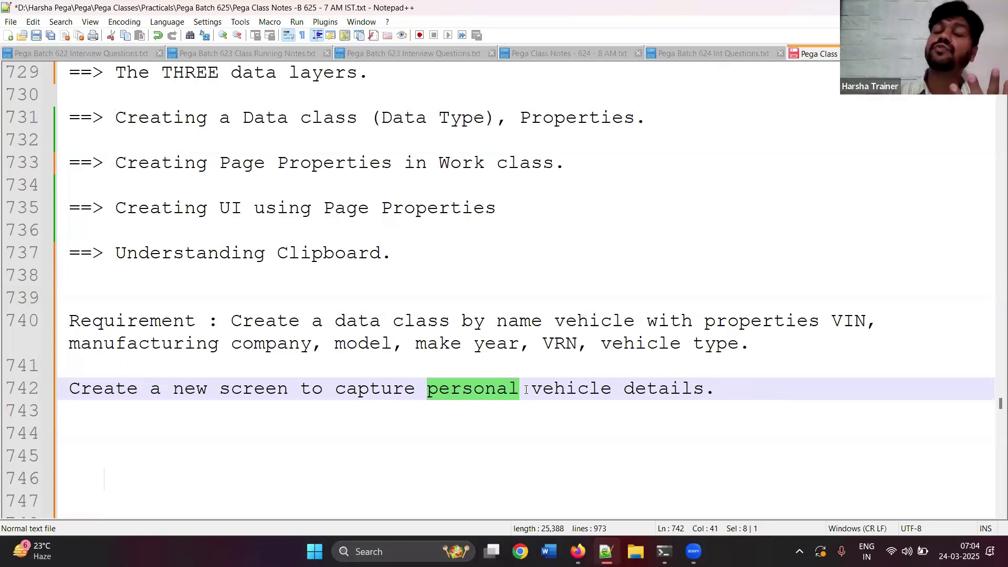
pyautogui.doubleClick(840, 322)
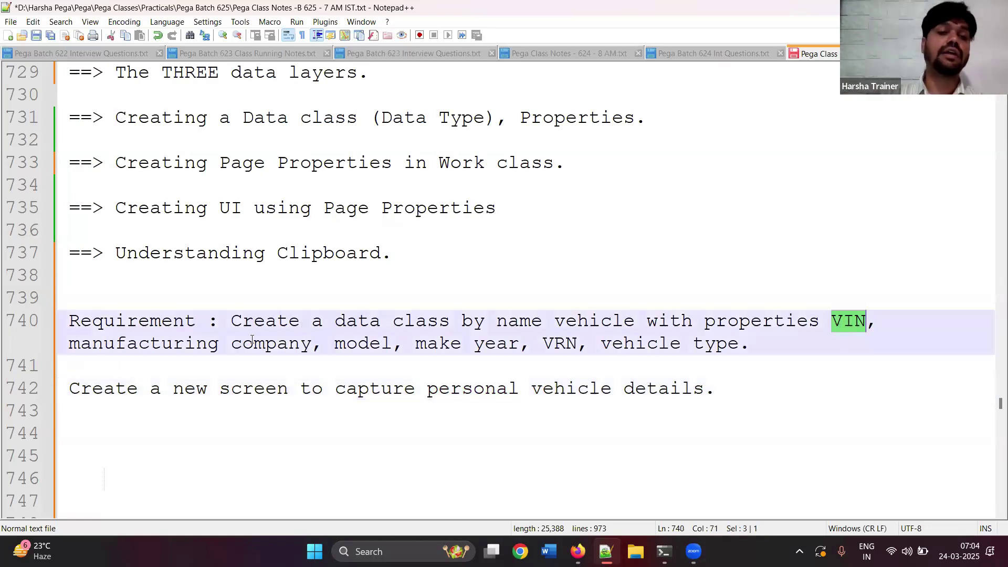
pyautogui.moveTo(71, 346); pyautogui.dragTo(519, 354)
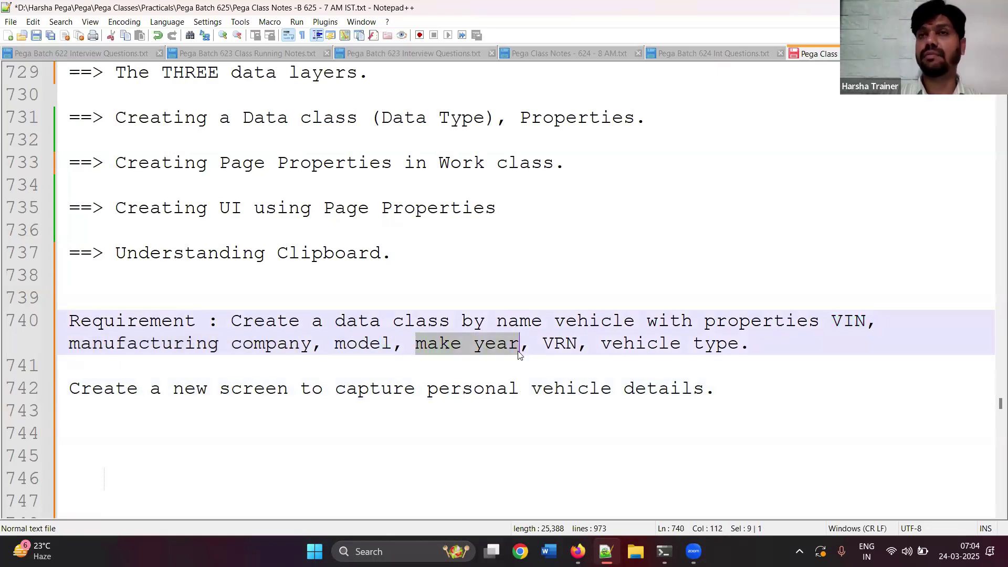
pyautogui.doubleClick(562, 345)
pyautogui.moveTo(609, 346); pyautogui.dragTo(739, 346)
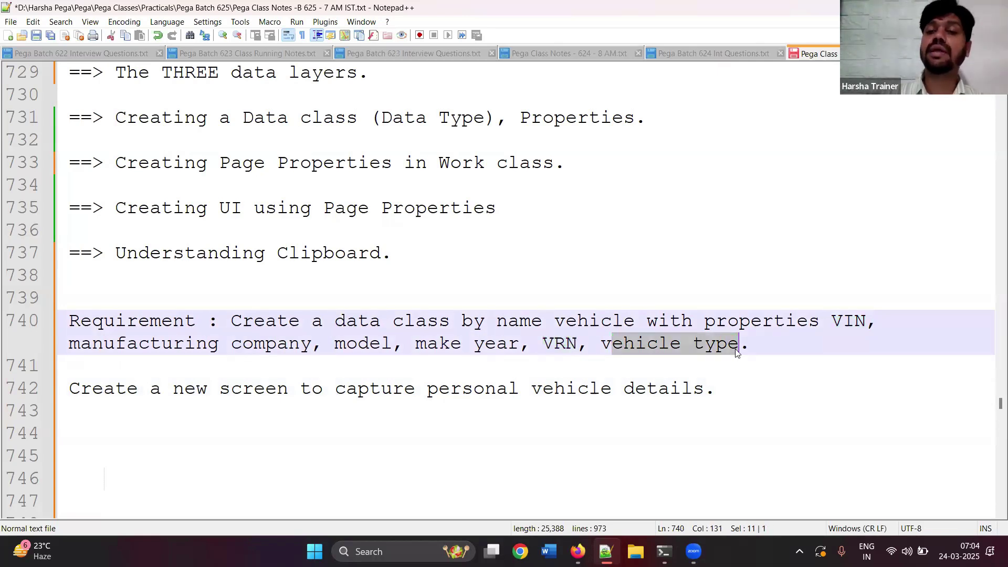
pyautogui.doubleClick(562, 345)
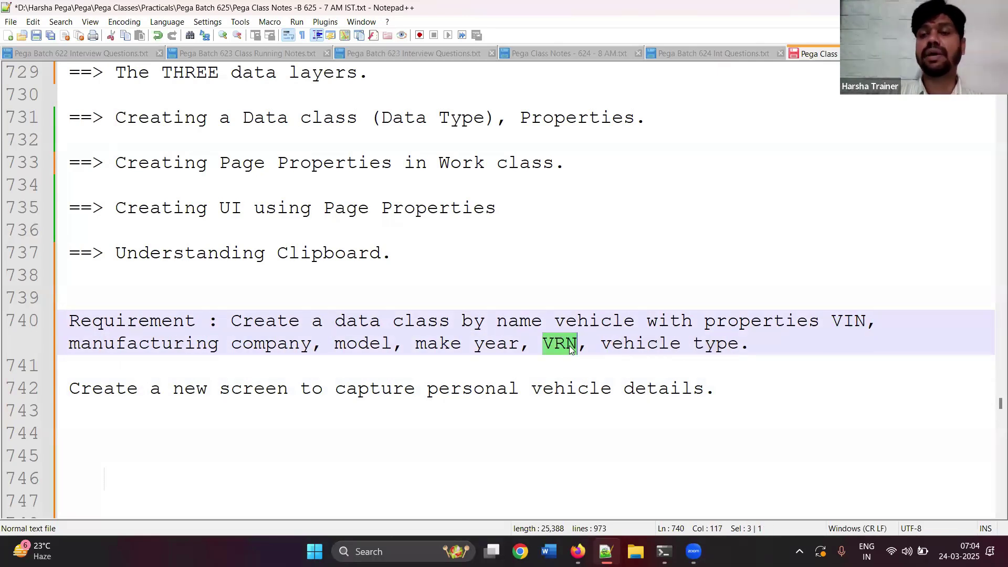
pyautogui.click(849, 323)
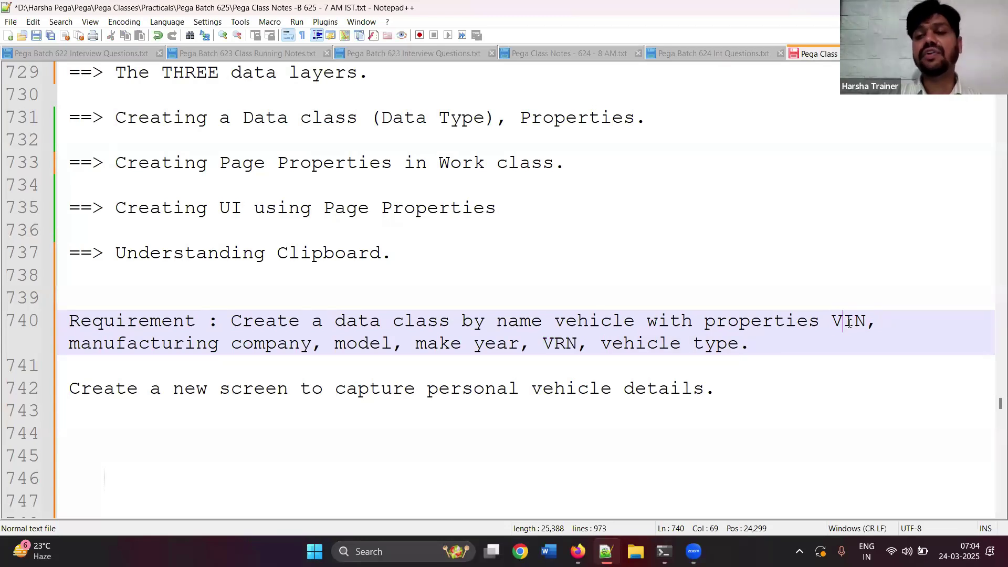
pyautogui.doubleClick(848, 323)
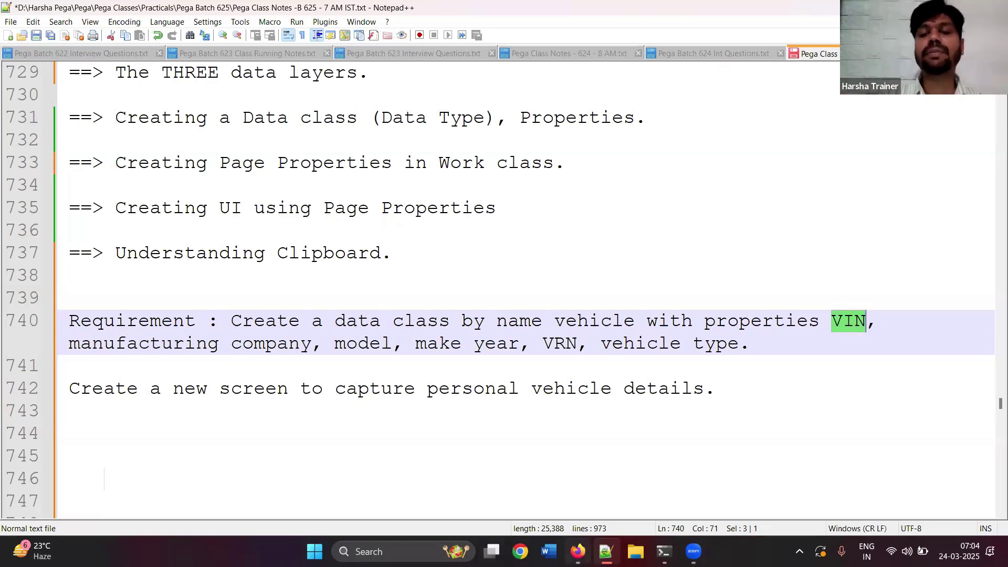
pyautogui.moveTo(577, 552)
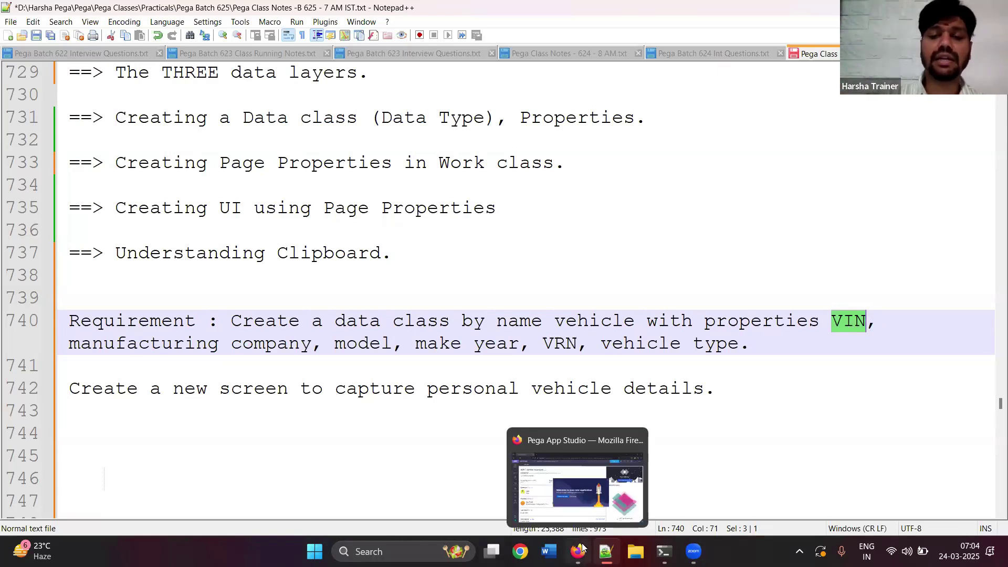
pyautogui.click(591, 502)
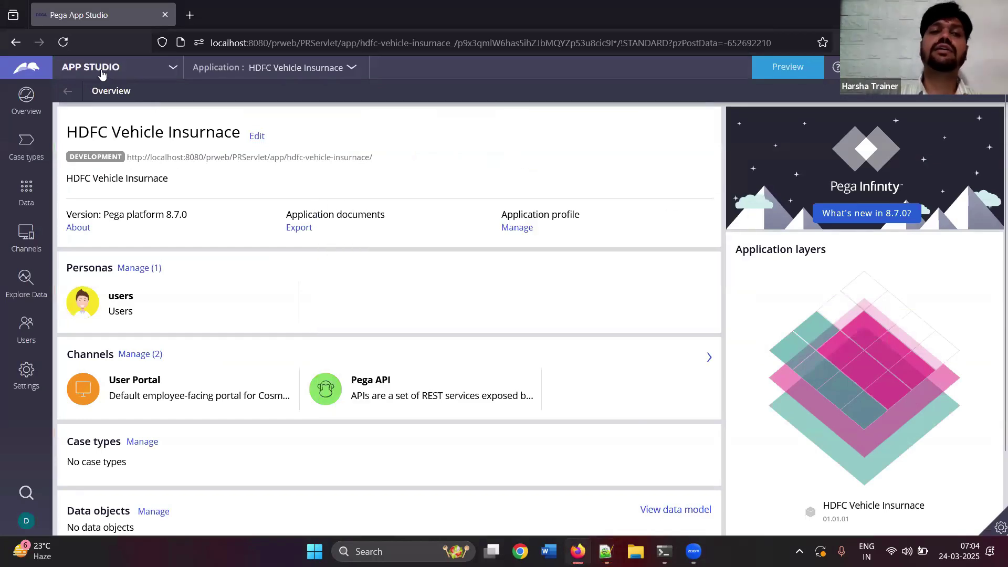
# - Switch from App Studio to Dev Studio and open BeginVehicleInsurance under Process > Flow
pyautogui.click(102, 70)
pyautogui.click(92, 111)
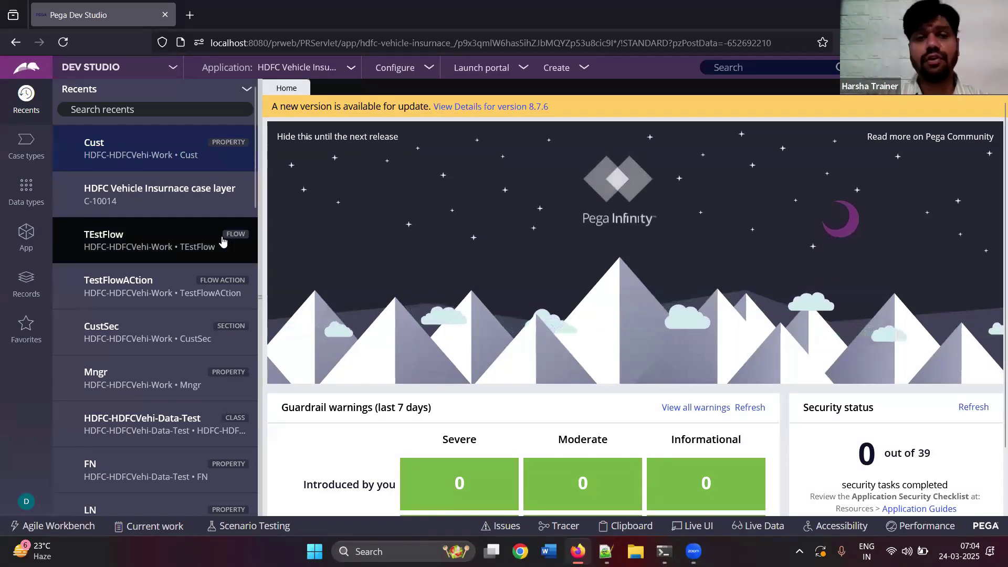
pyautogui.click(27, 237)
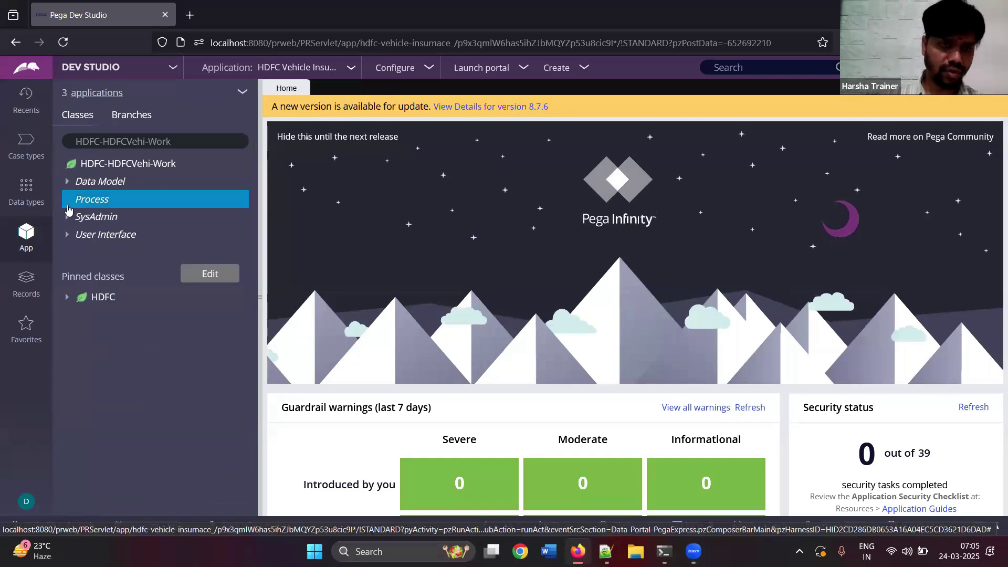
pyautogui.click(69, 202)
pyautogui.click(75, 216)
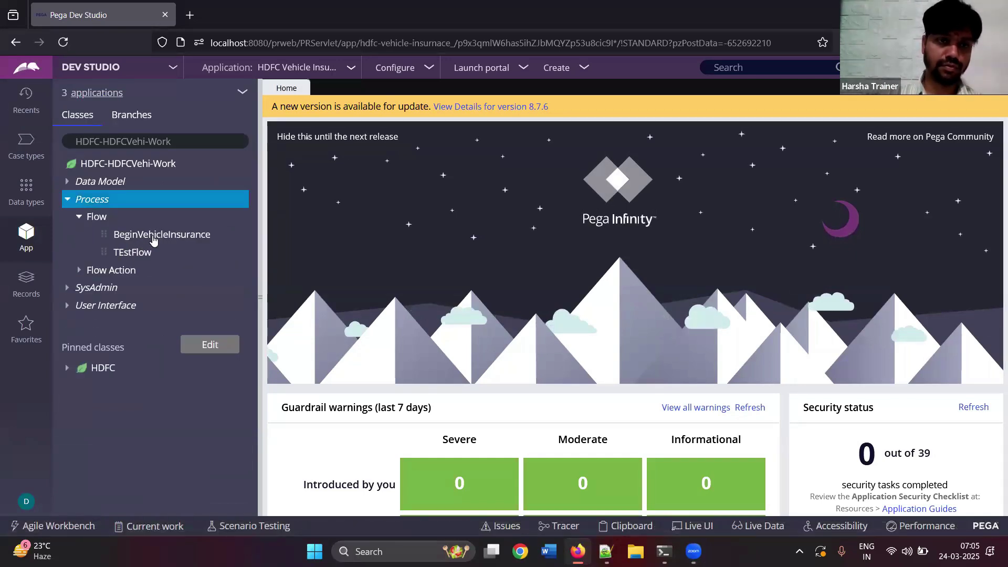
pyautogui.click(153, 234)
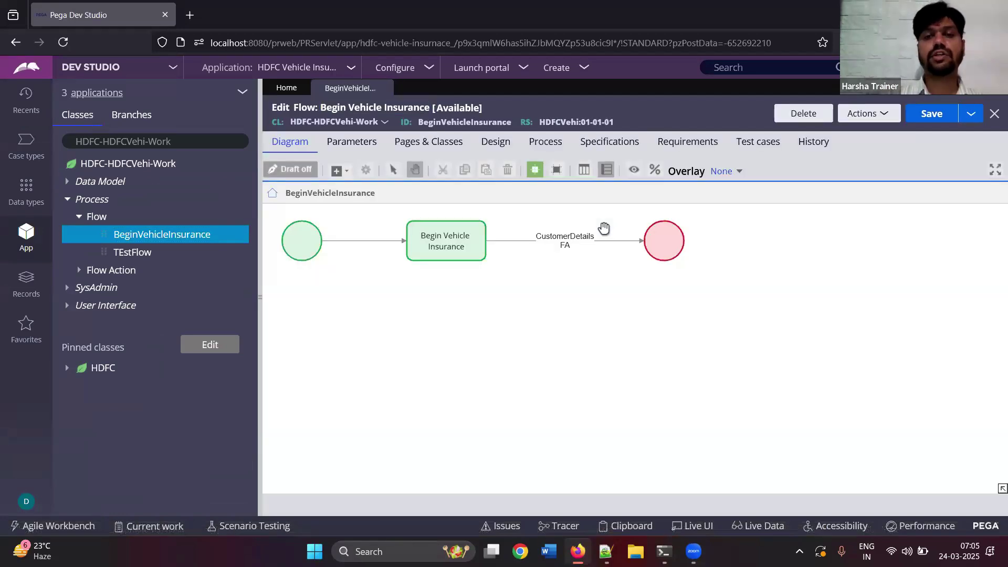
pyautogui.click(301, 243)
pyautogui.click(475, 240)
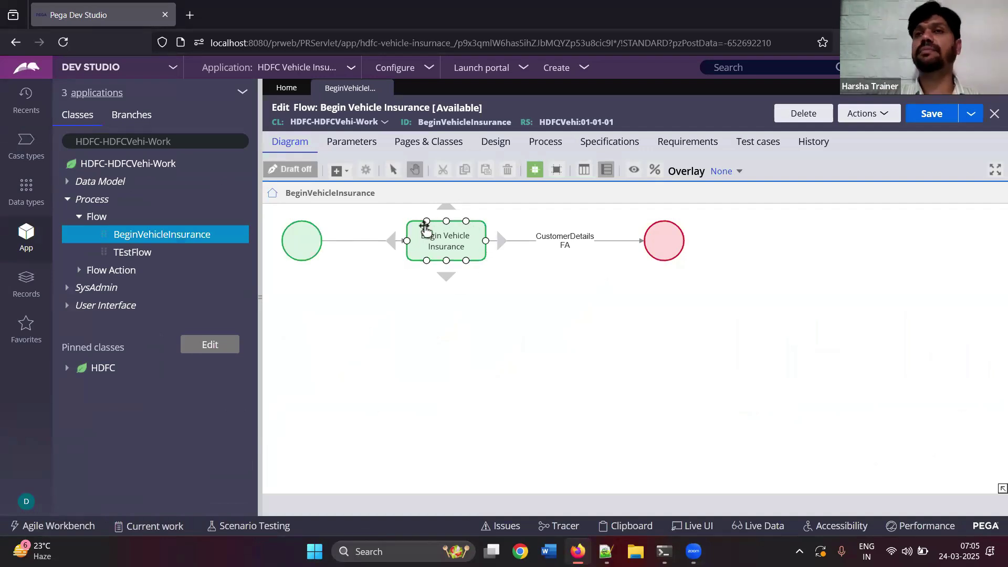
pyautogui.click(562, 241)
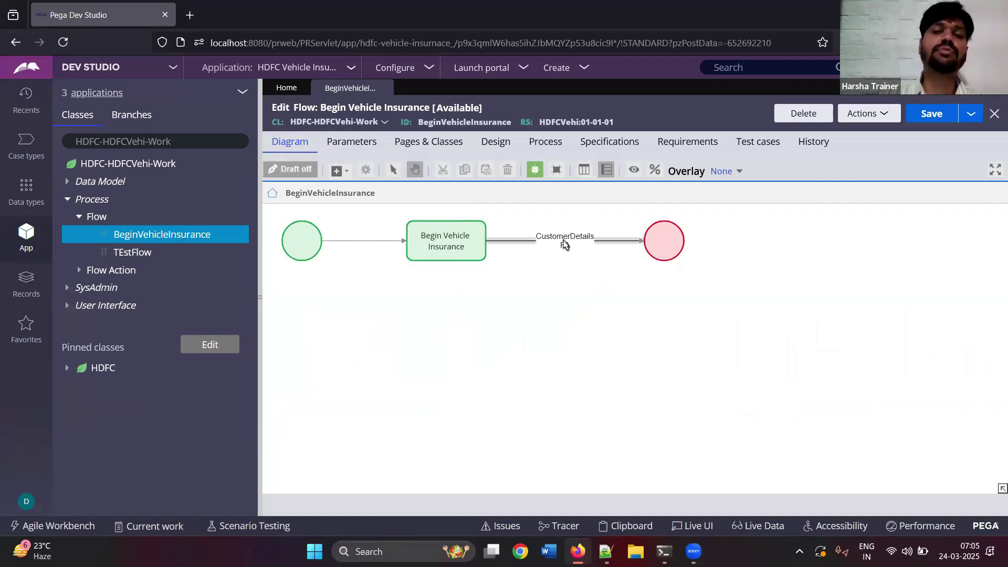
pyautogui.click(337, 171)
pyautogui.click(357, 193)
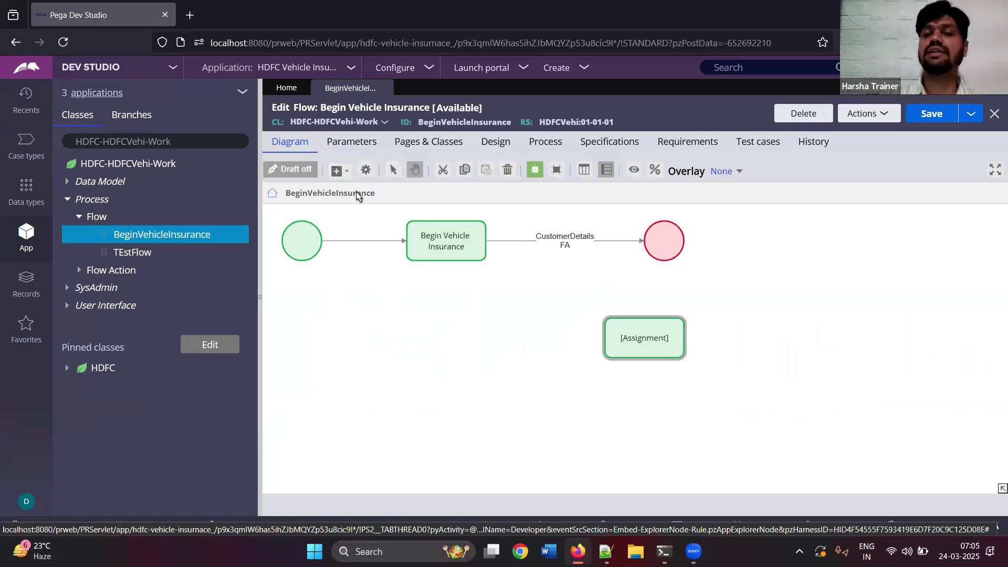
pyautogui.click(595, 241)
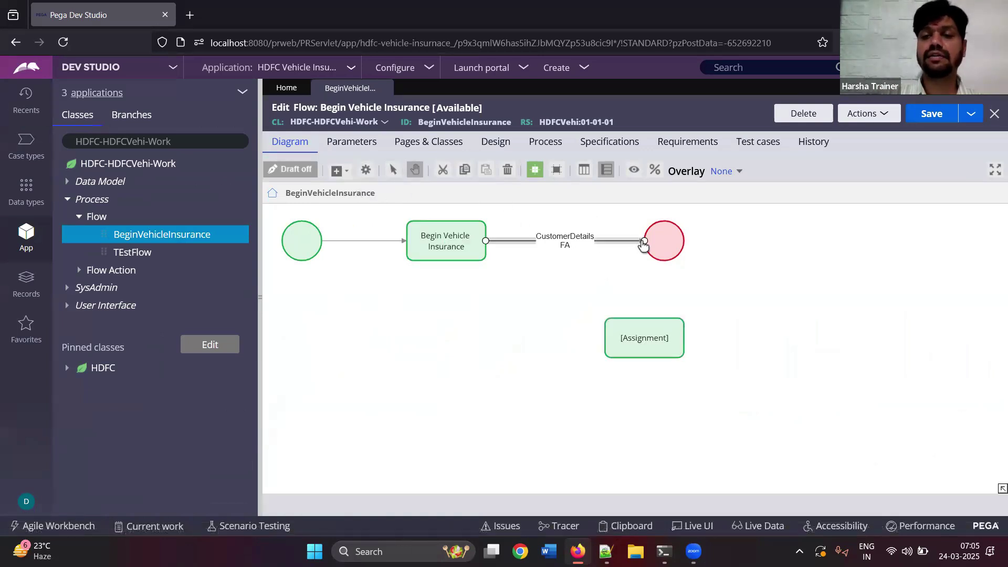
pyautogui.moveTo(645, 245); pyautogui.dragTo(667, 230)
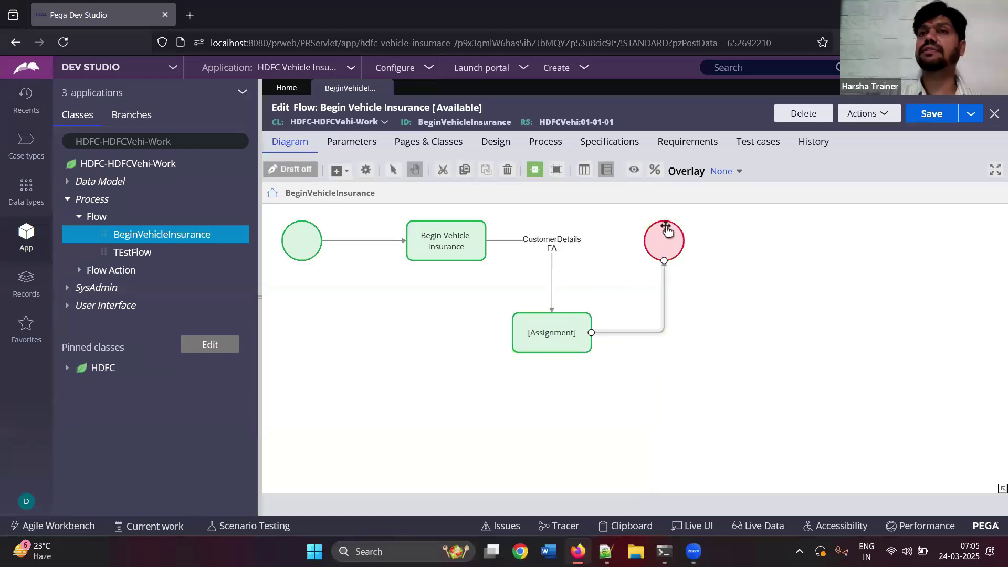
pyautogui.click(641, 334)
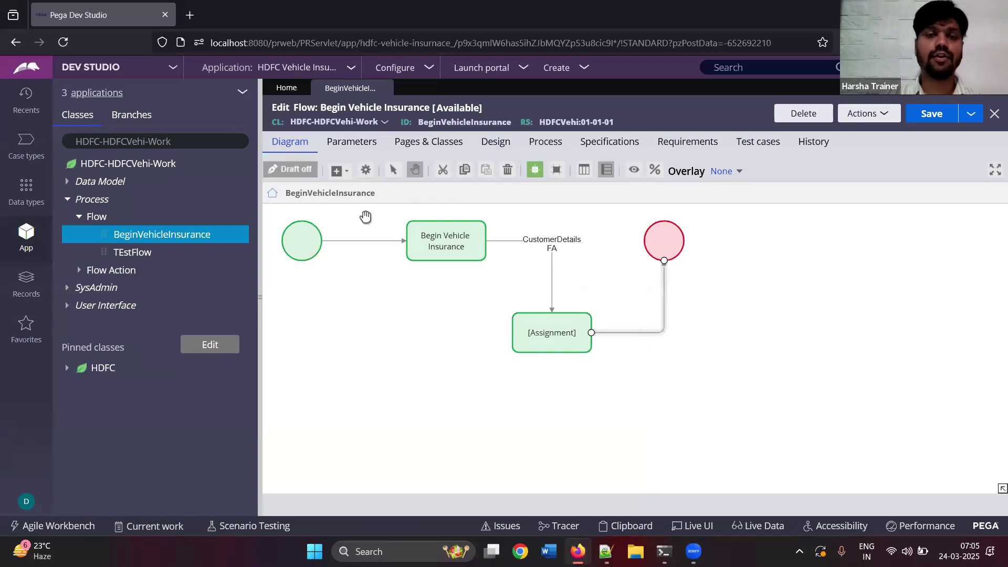
pyautogui.click(304, 239)
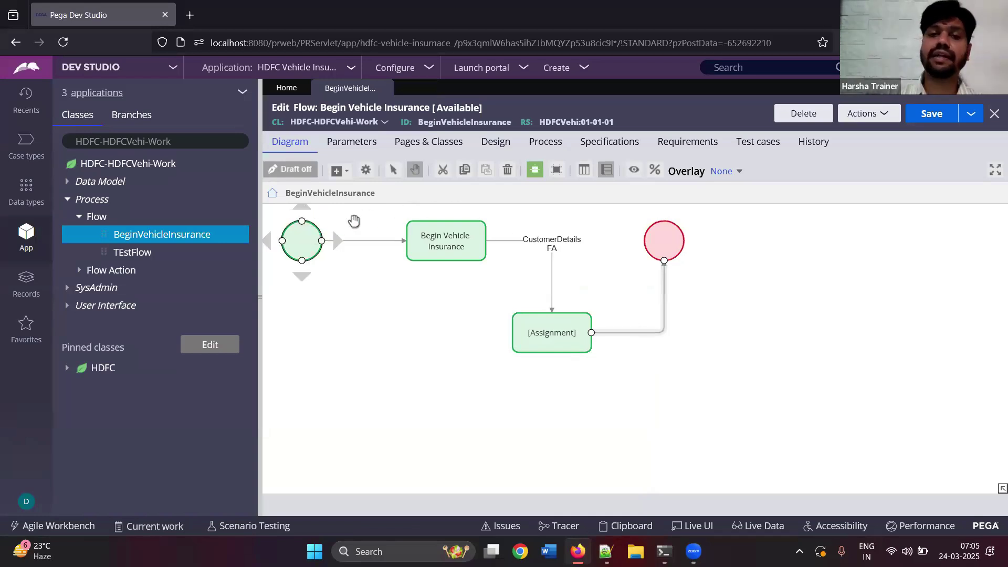
pyautogui.click(461, 241)
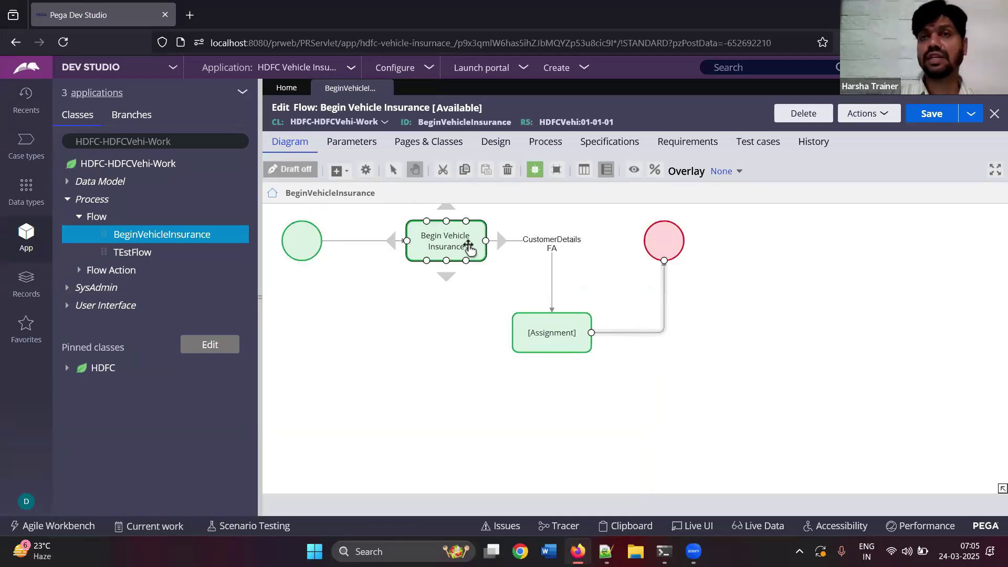
pyautogui.click(530, 242)
pyautogui.click(569, 334)
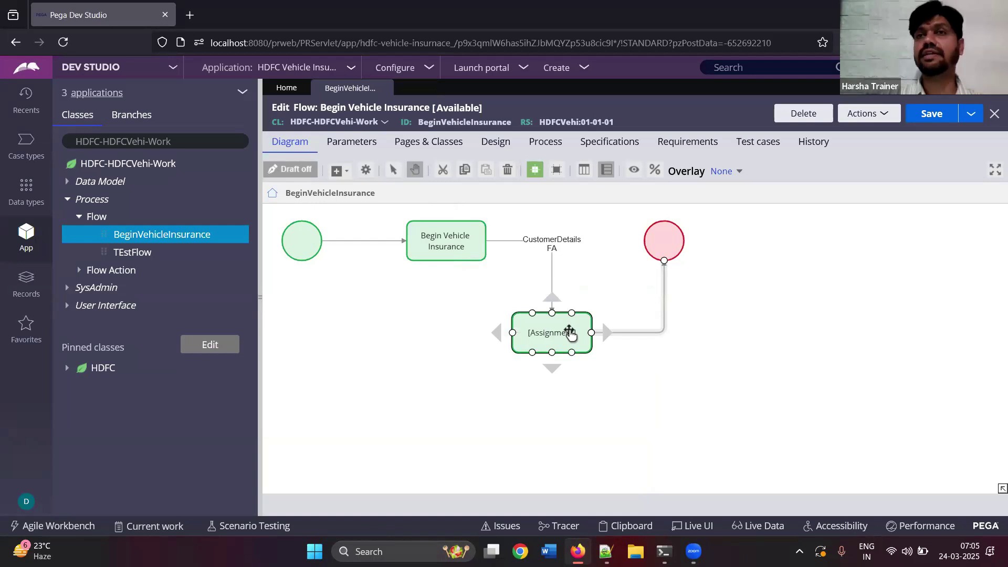
pyautogui.click(654, 333)
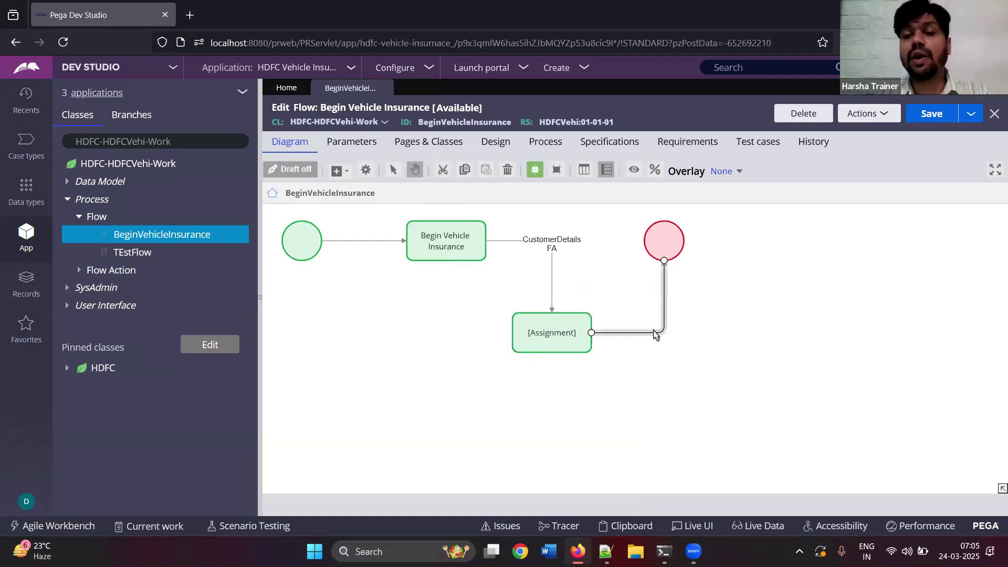
pyautogui.press('Delete')
pyautogui.click(562, 333)
pyautogui.press('Delete')
pyautogui.click(610, 278)
pyautogui.click(847, 114)
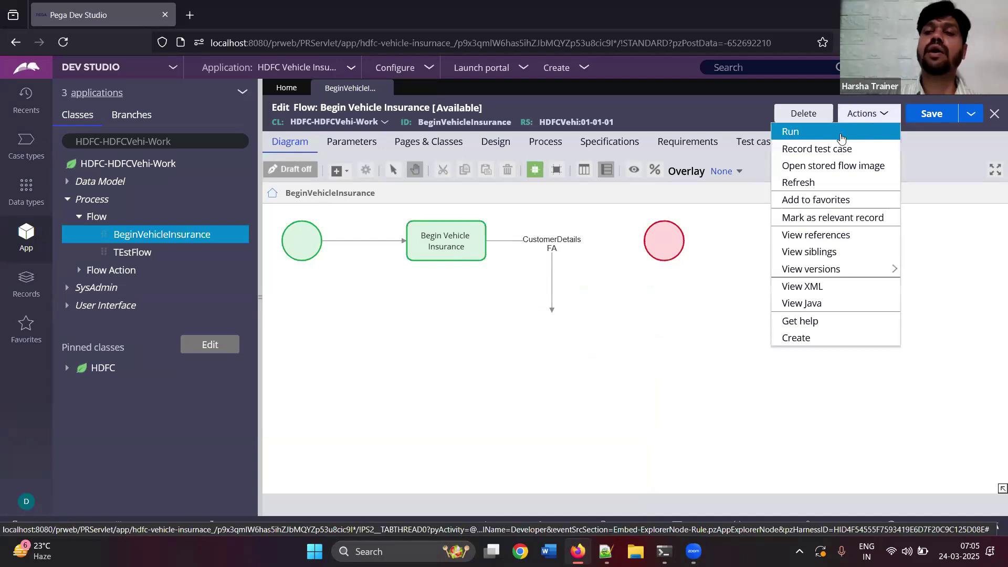
pyautogui.click(809, 181)
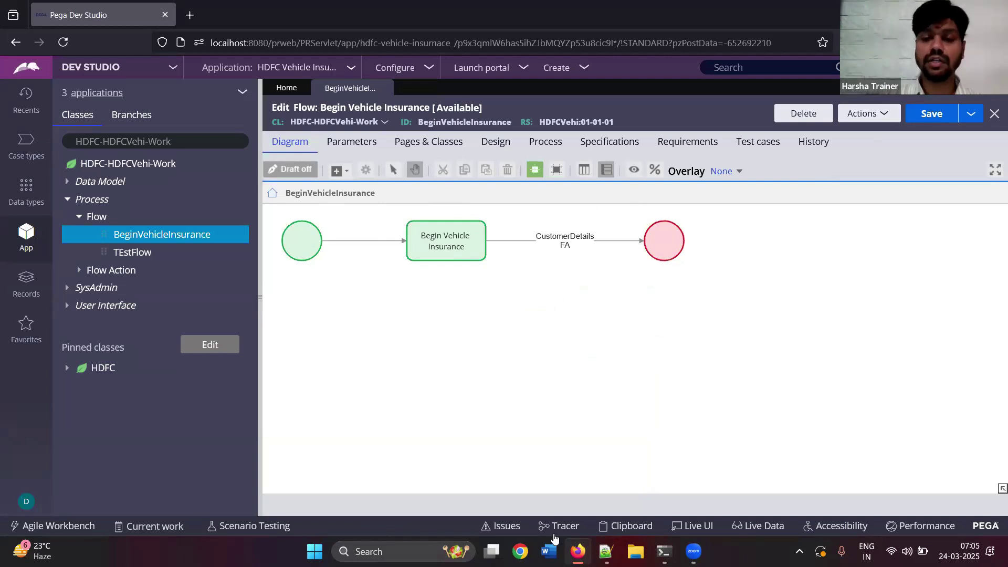
# - In the Notepad++ notes, highlight the line 'The THREE data layers.'
pyautogui.click(607, 551)
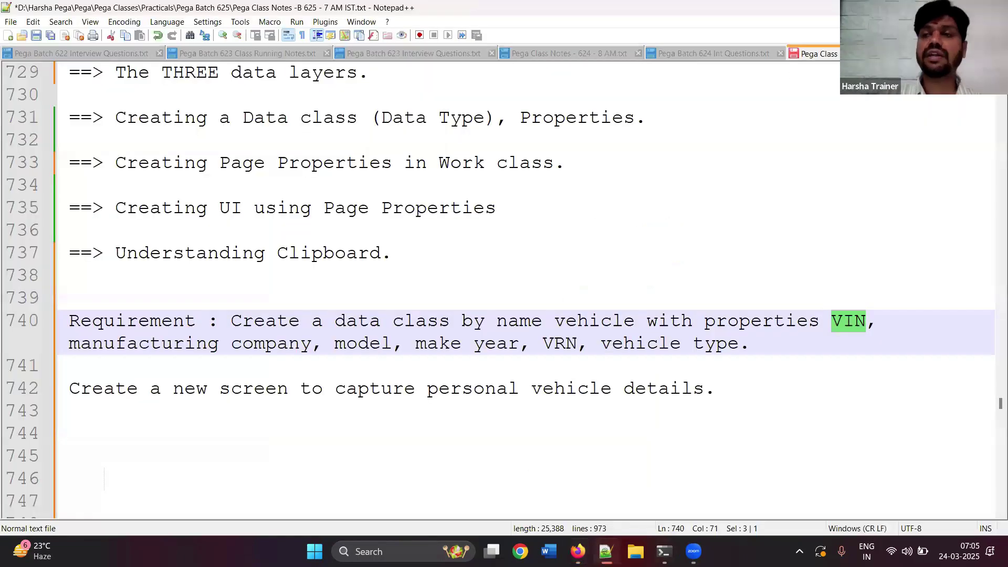
pyautogui.scroll(1, 170, 150)
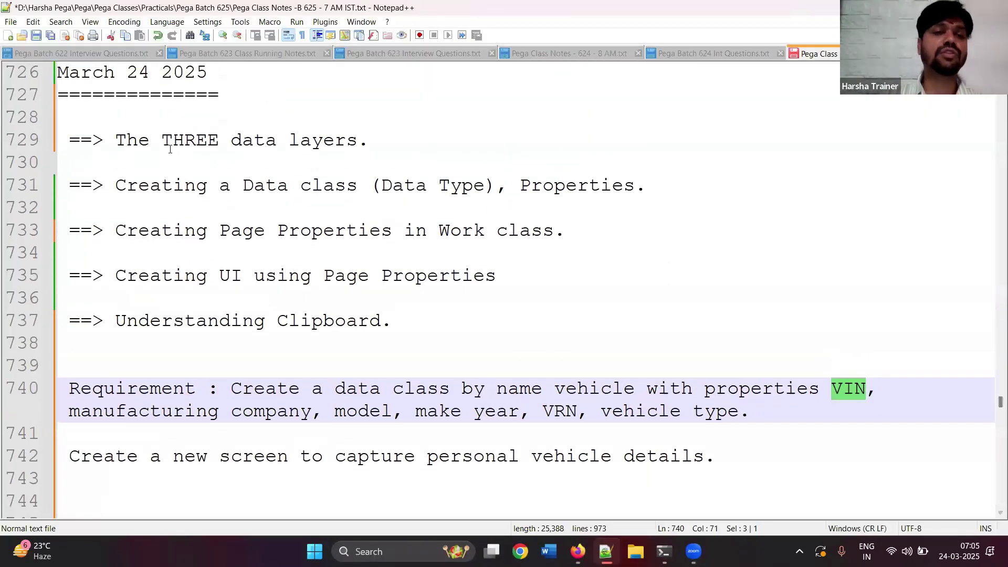
pyautogui.moveTo(115, 140); pyautogui.dragTo(370, 140)
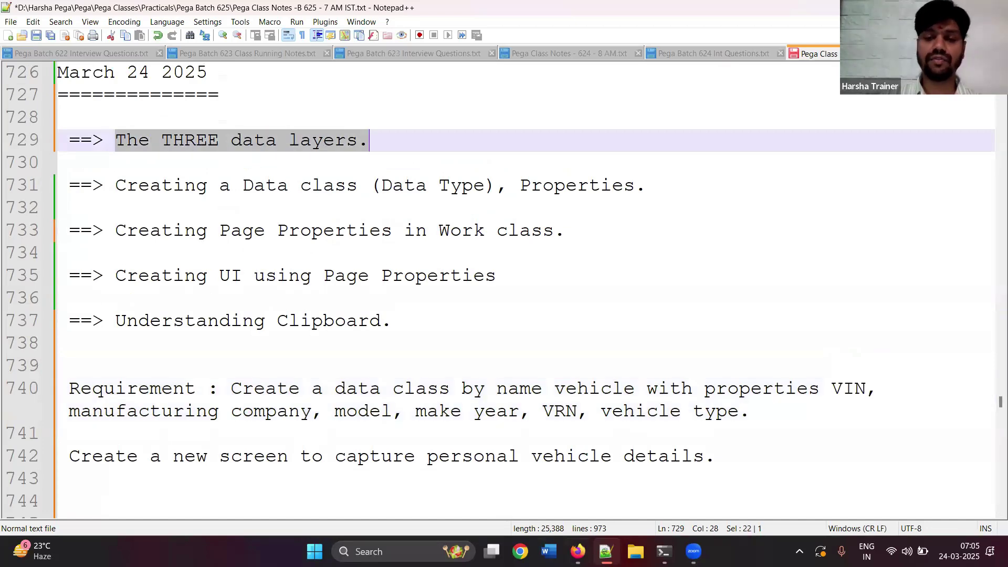
# - Remove 'Work' from the class search to list HDFC-HDFCVehi- classes and pick HDFC-HDFCVehi-Data
pyautogui.click(577, 552)
pyautogui.click(168, 142)
pyautogui.doubleClick(168, 143)
pyautogui.press('BackSpace')
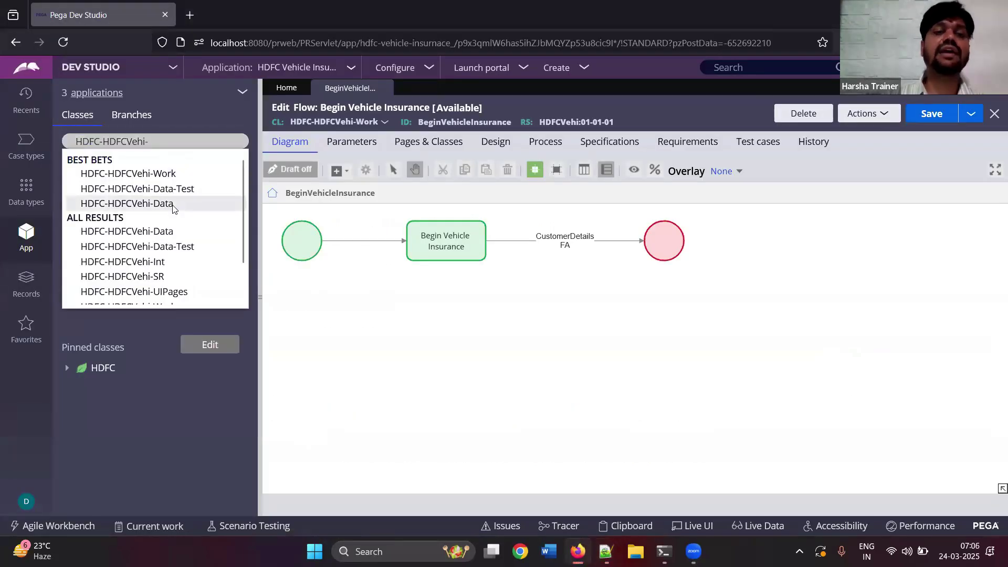
pyautogui.click(173, 208)
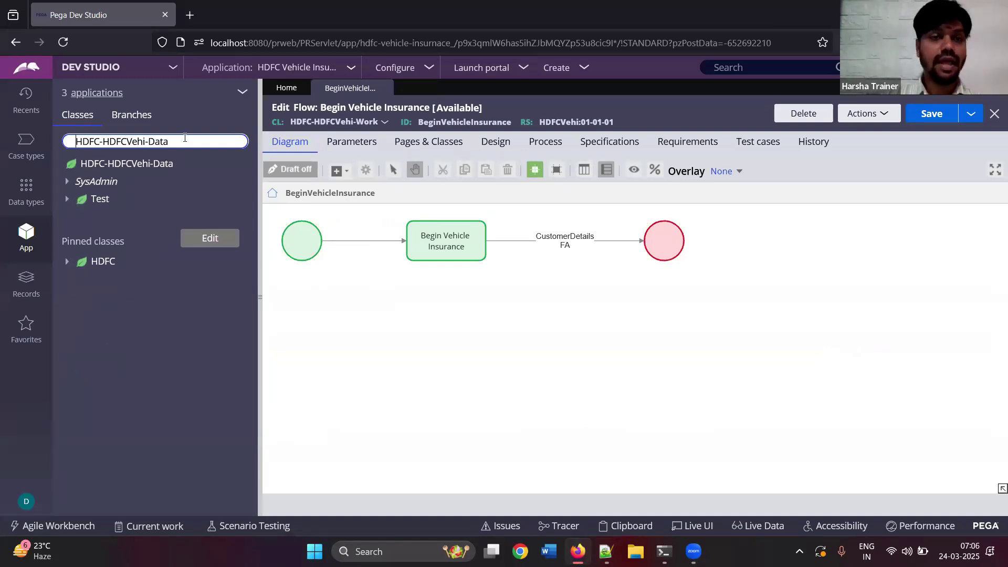
# - Open the HDFC-HDFCVehi-Data class definition, note its parent class Data-, then close it
pyautogui.doubleClick(157, 142)
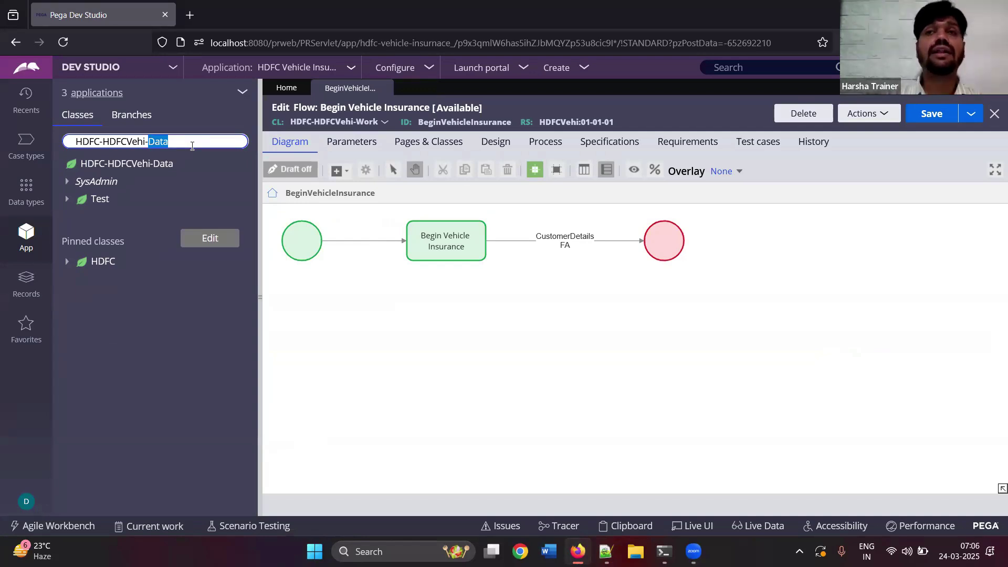
pyautogui.click(170, 164)
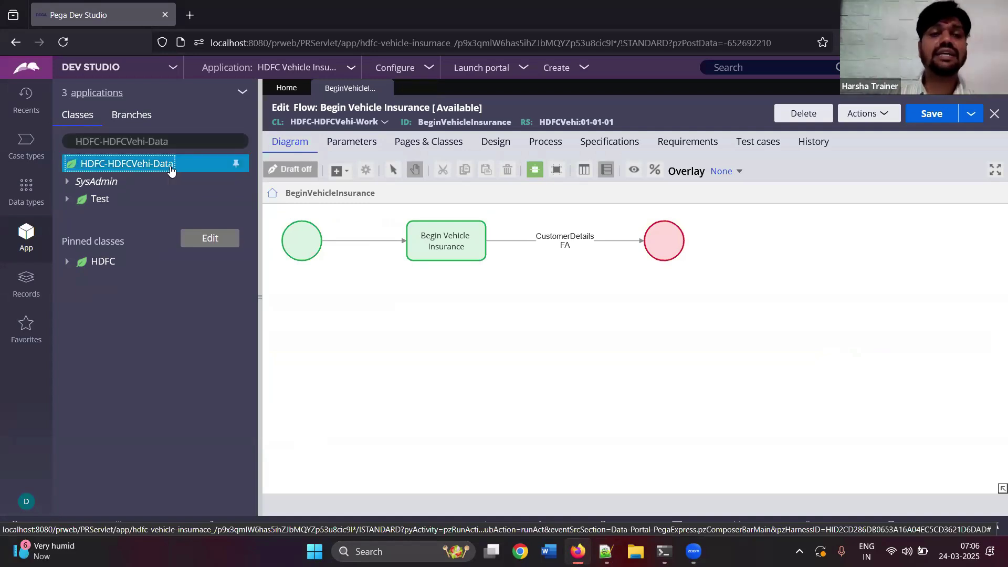
pyautogui.rightClick(171, 165)
pyautogui.click(102, 214)
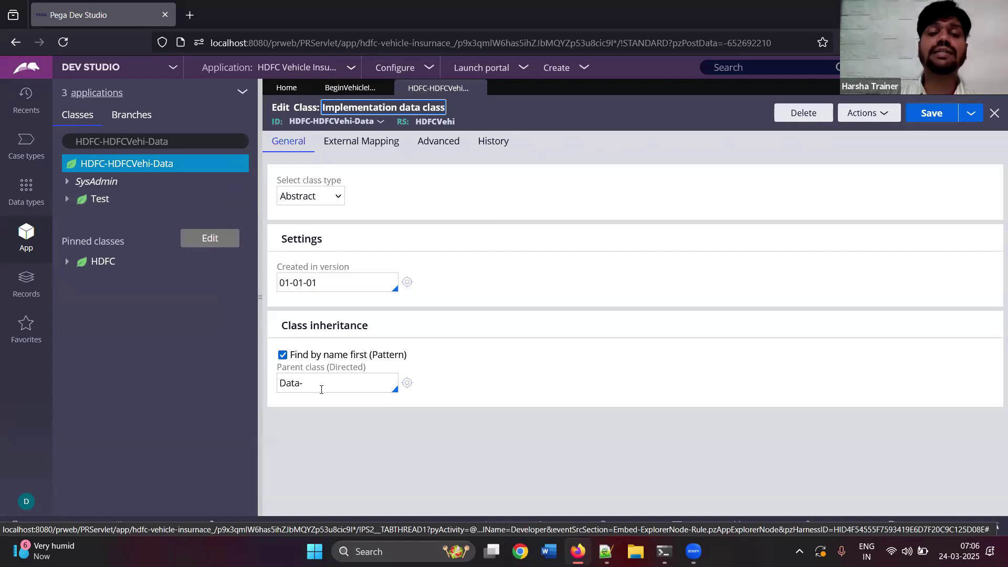
pyautogui.moveTo(322, 389); pyautogui.dragTo(268, 383)
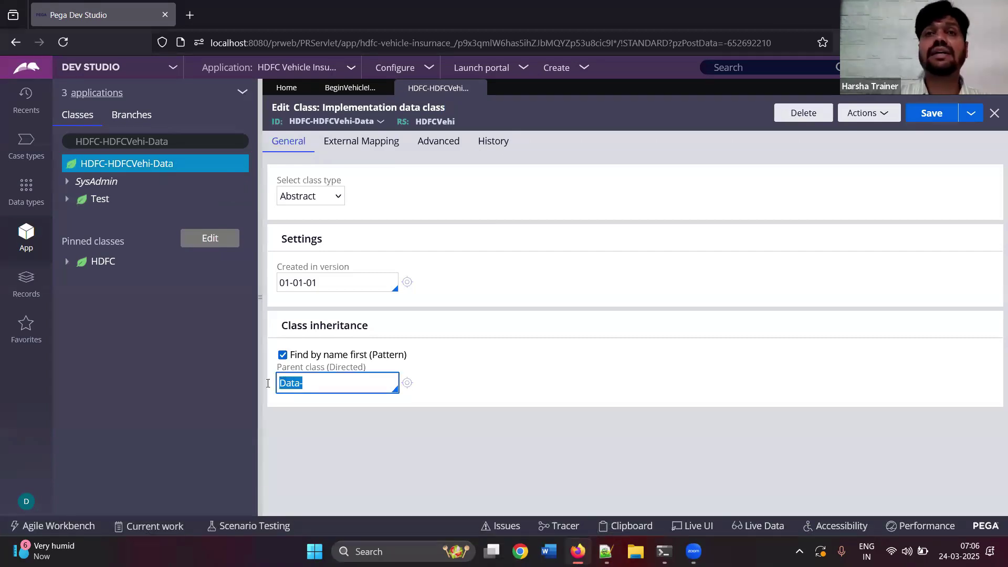
pyautogui.click(476, 88)
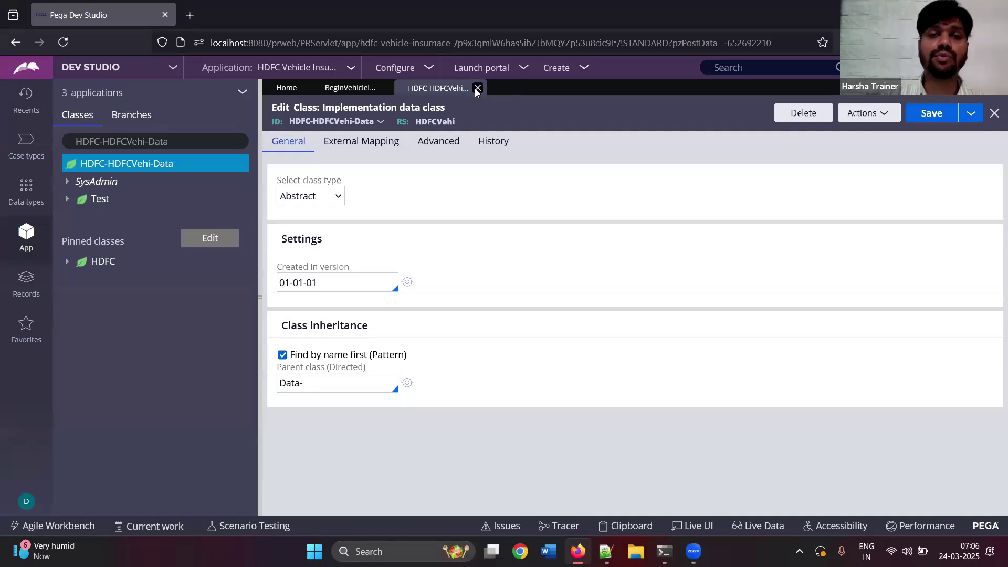
# - Shorten the class search to HDFC- and select the HDFC-Data class
pyautogui.doubleClick(162, 142)
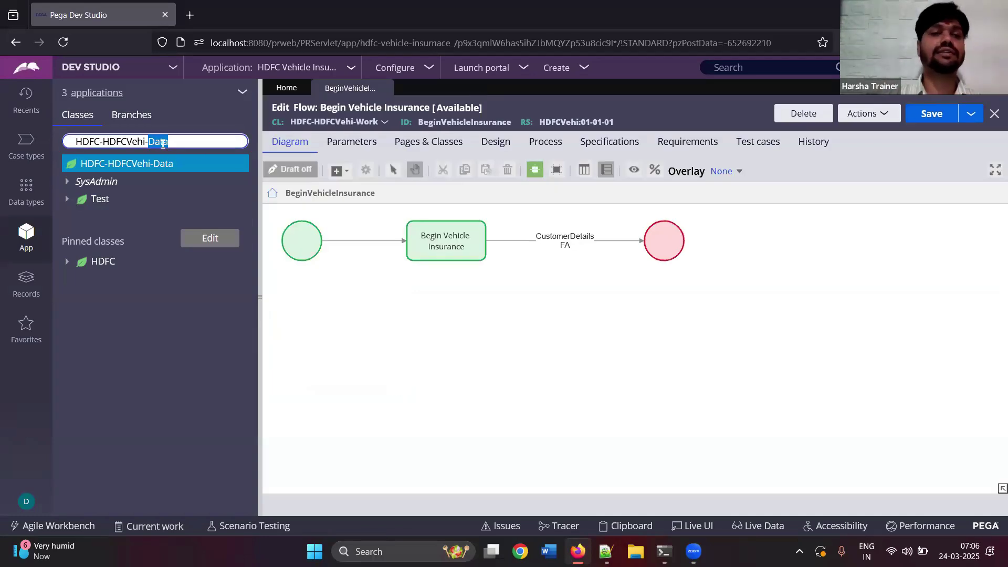
pyautogui.moveTo(103, 142); pyautogui.dragTo(216, 154)
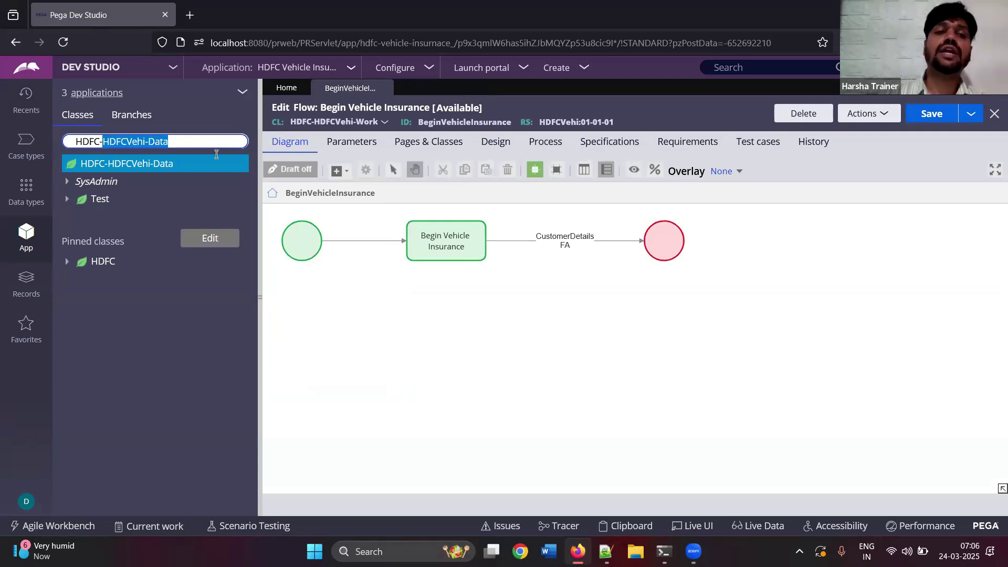
pyautogui.press('BackSpace')
pyautogui.click(121, 267)
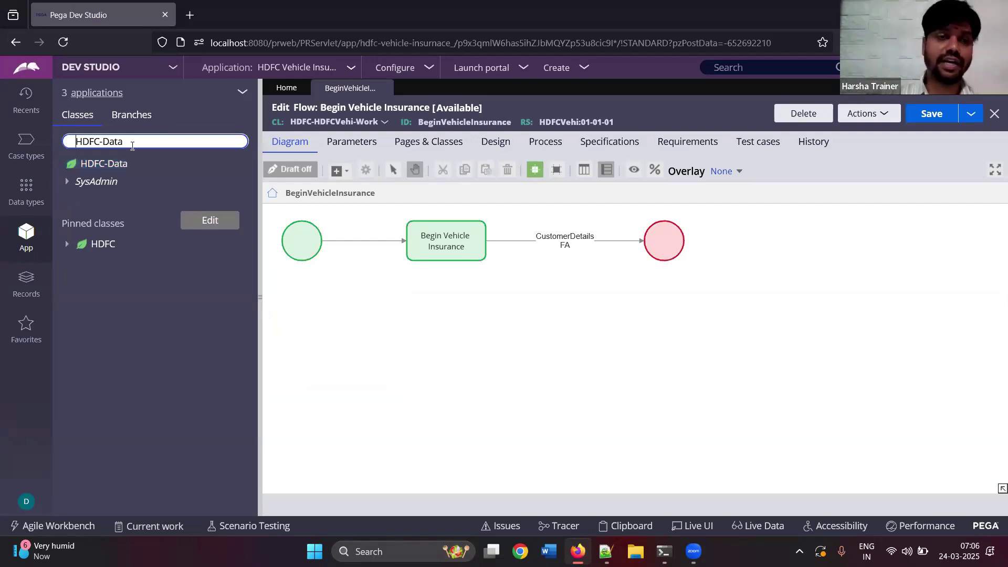
# - Change the class search to HDFC-FW and choose HDFC-FW-HDFCInsu-Data
pyautogui.doubleClick(133, 146)
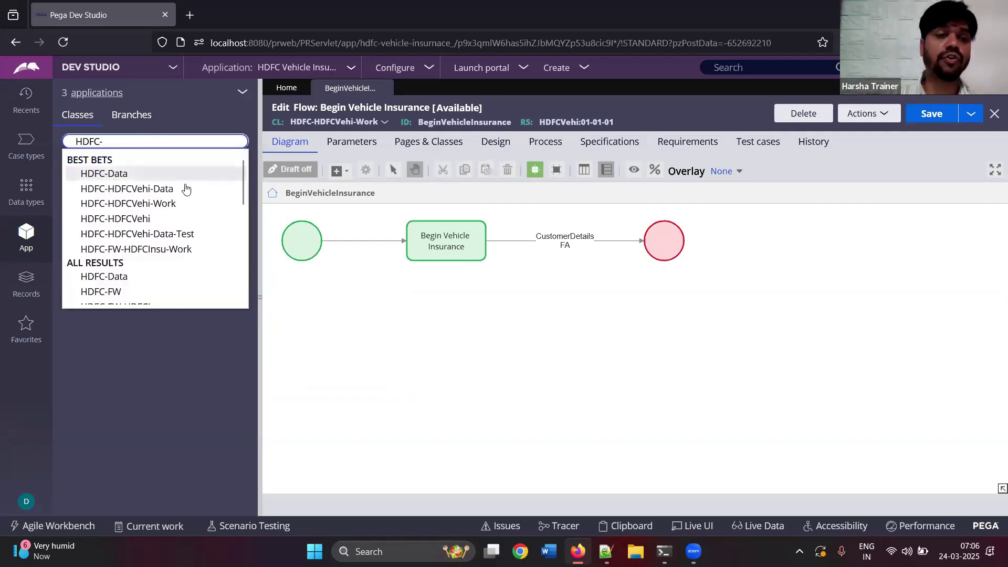
pyautogui.click(185, 189)
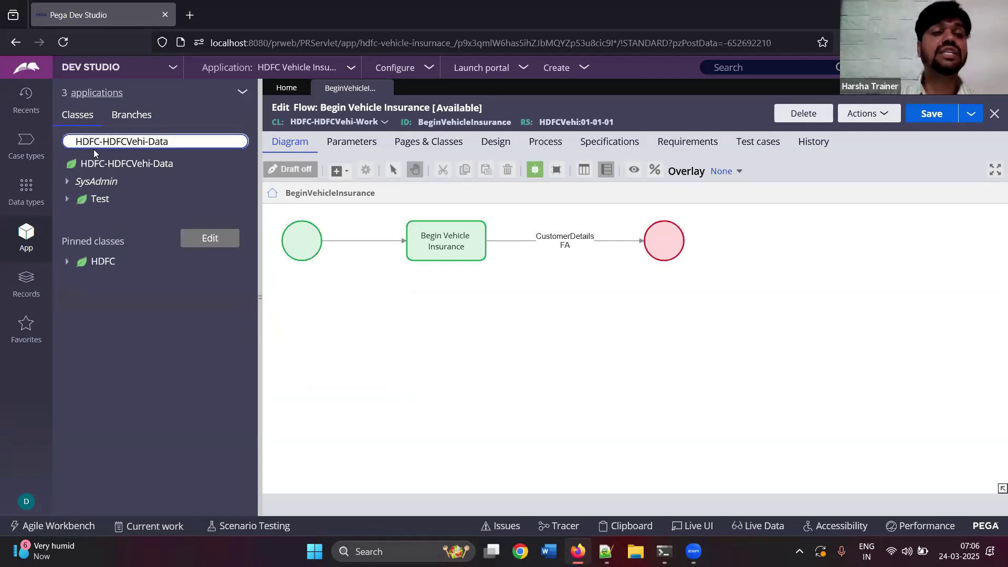
pyautogui.moveTo(103, 142); pyautogui.dragTo(164, 142)
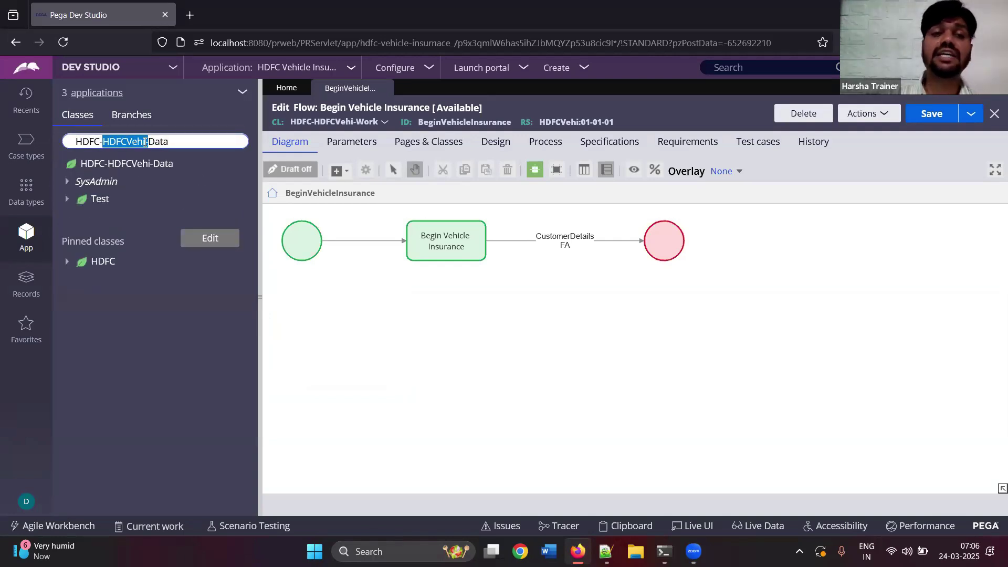
pyautogui.click(197, 141)
pyautogui.doubleClick(196, 142)
pyautogui.click(197, 142)
pyautogui.click(196, 142)
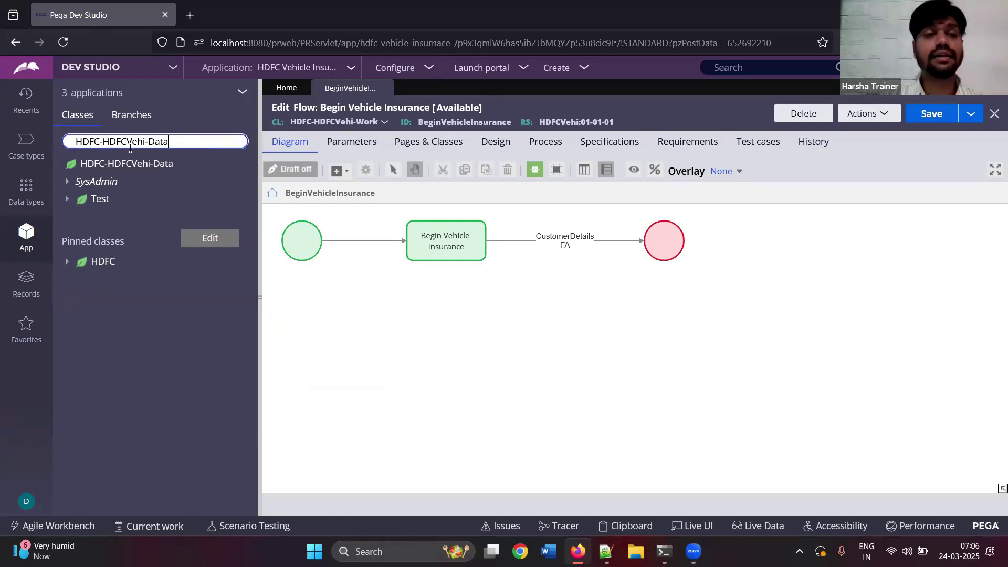
pyautogui.moveTo(105, 141); pyautogui.dragTo(171, 141)
pyautogui.write('FW')
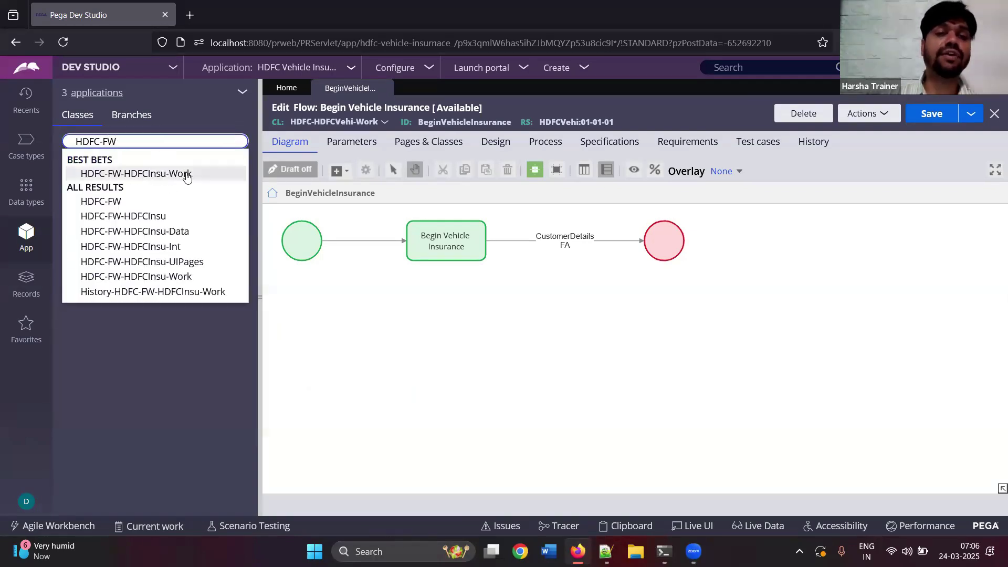
pyautogui.click(186, 234)
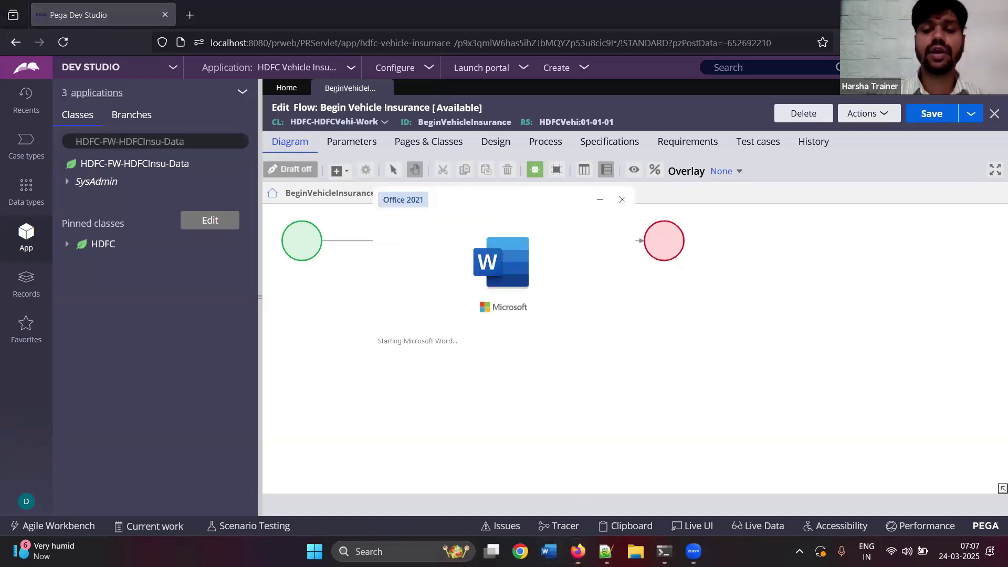
# - Select requirement lines 740–742 in Notepad++, then start a blank Word document
pyautogui.hotkey('alt', 'Tab')
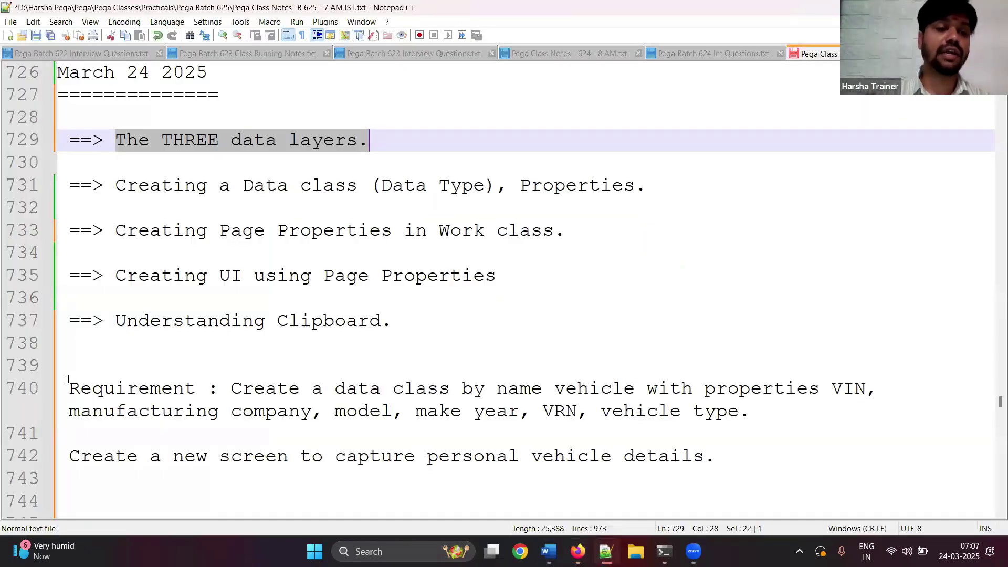
pyautogui.moveTo(68, 389); pyautogui.dragTo(197, 411)
pyautogui.moveTo(392, 470); pyautogui.dragTo(716, 457)
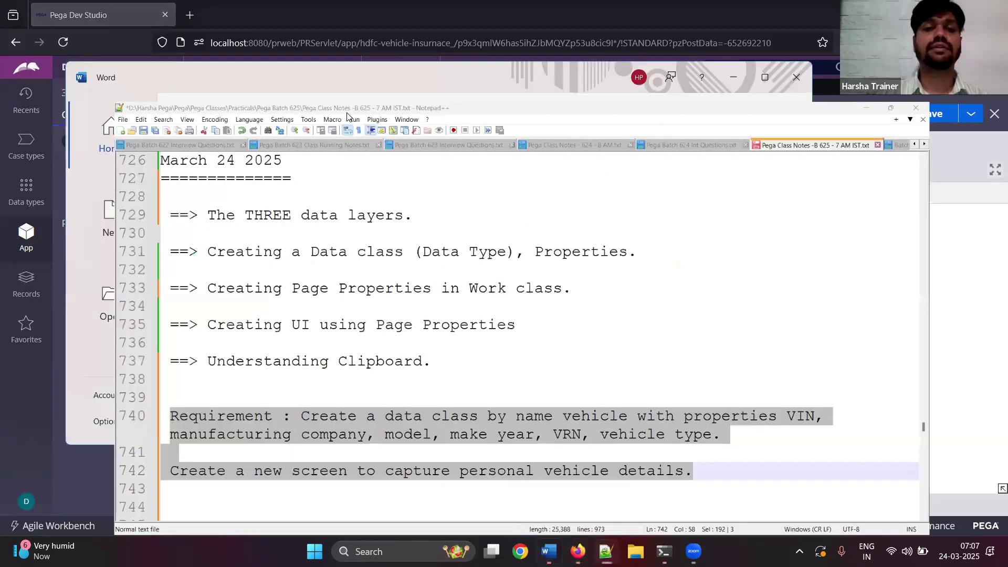
pyautogui.press('Return')
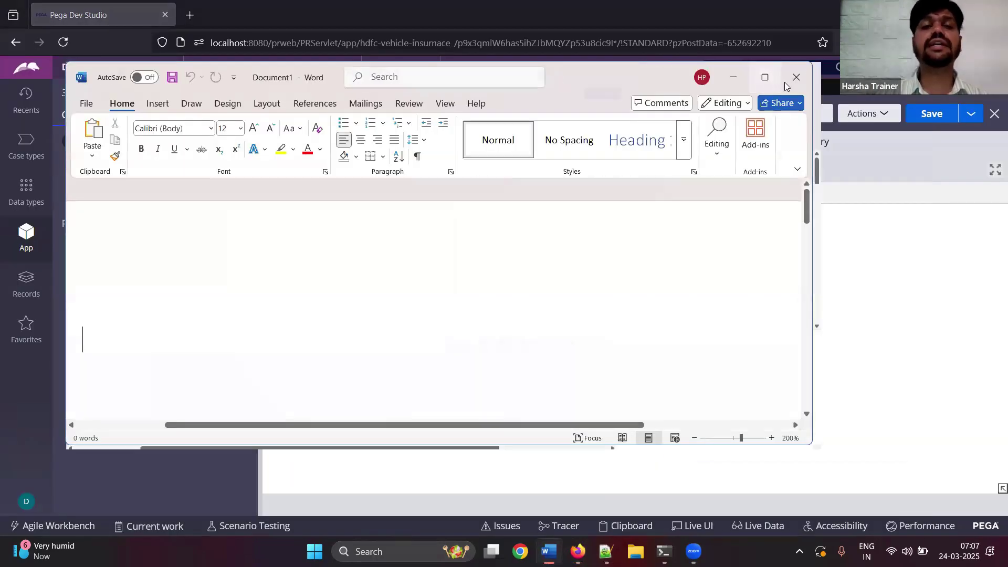
# - Type the heading 'Working with Data Classes, Properties, page props', correcting its typos
pyautogui.click(765, 77)
pyautogui.write('Work')
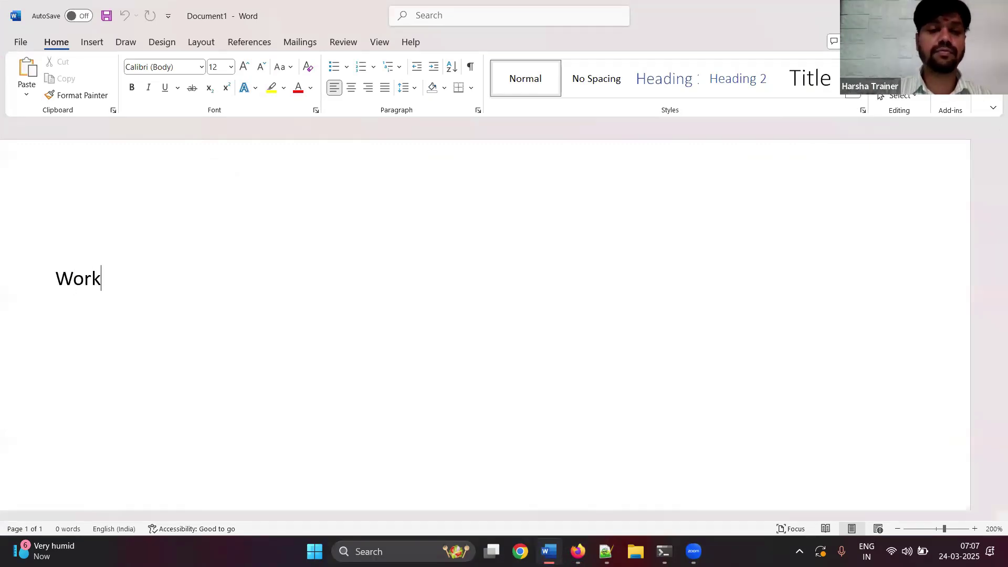
pyautogui.write('ing wti')
pyautogui.press('Right')
pyautogui.write('h Data Cla')
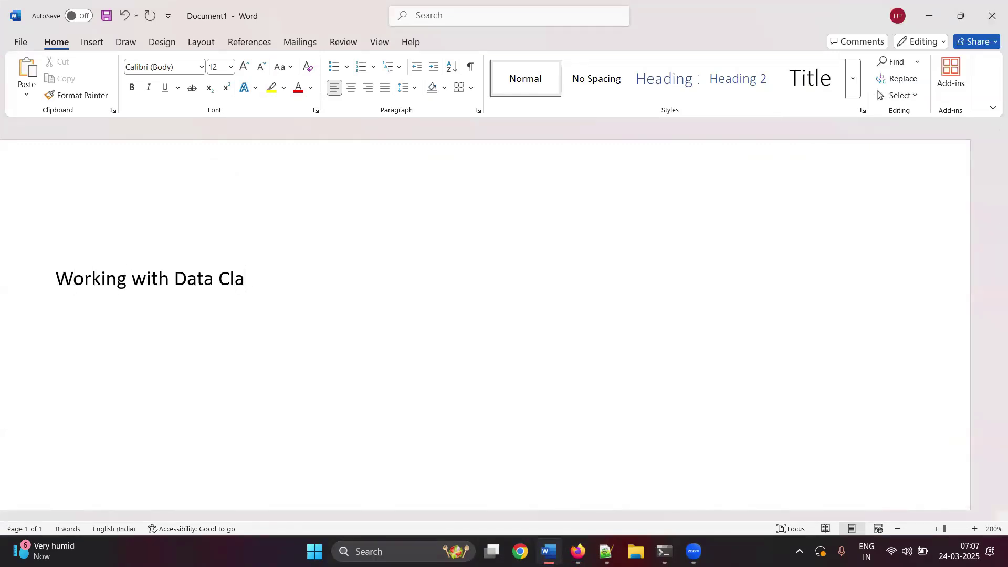
pyautogui.write('sses, P')
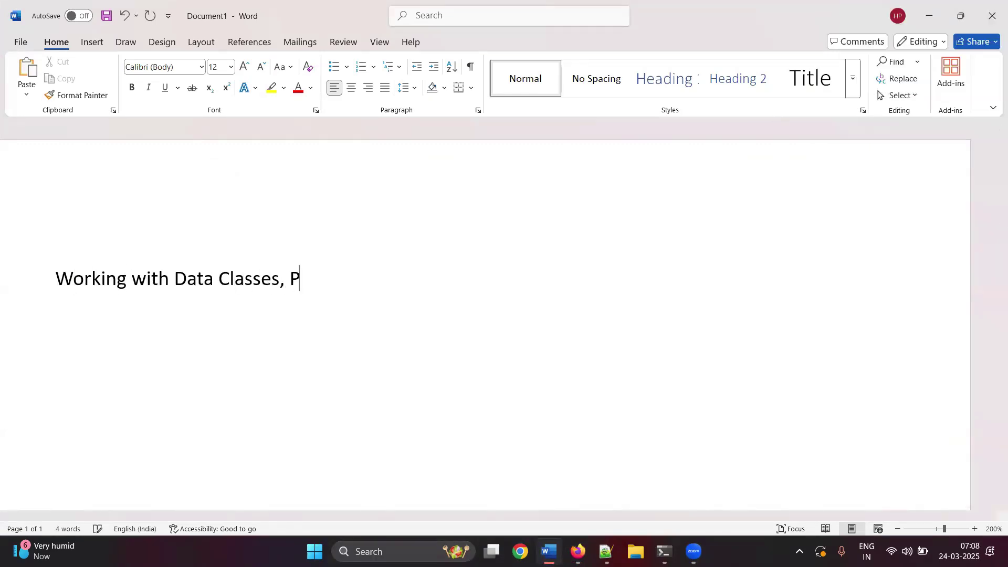
pyautogui.write('roeprties, page proper')
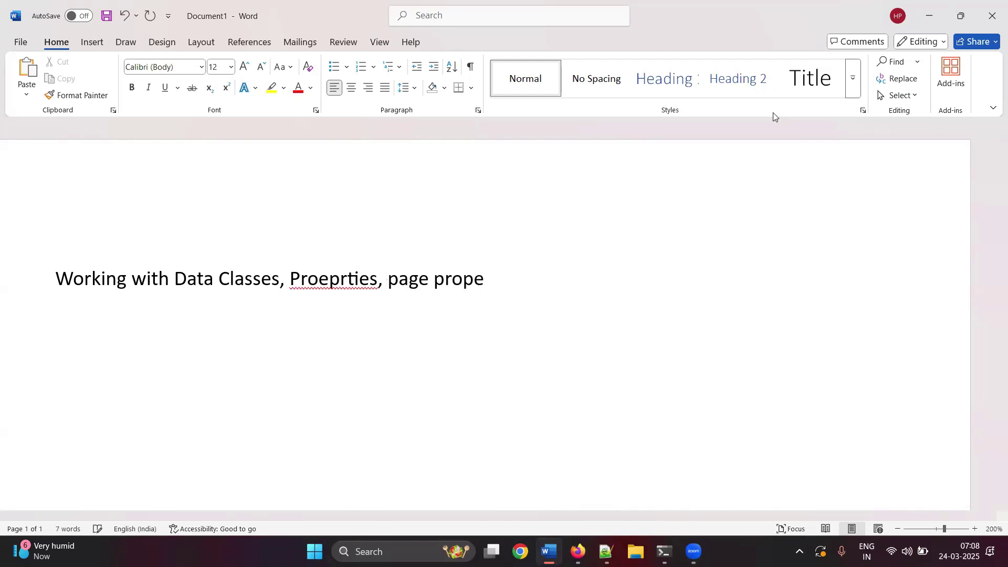
pyautogui.hotkey('ctrl', 'a')
pyautogui.click(502, 272)
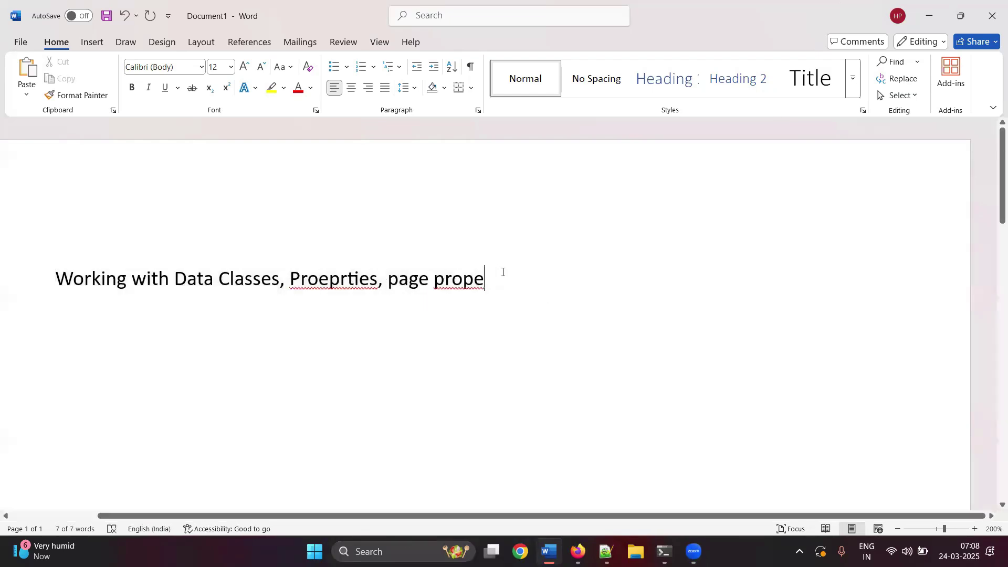
pyautogui.press('BackSpace')
pyautogui.write('s')
pyautogui.rightClick(312, 283)
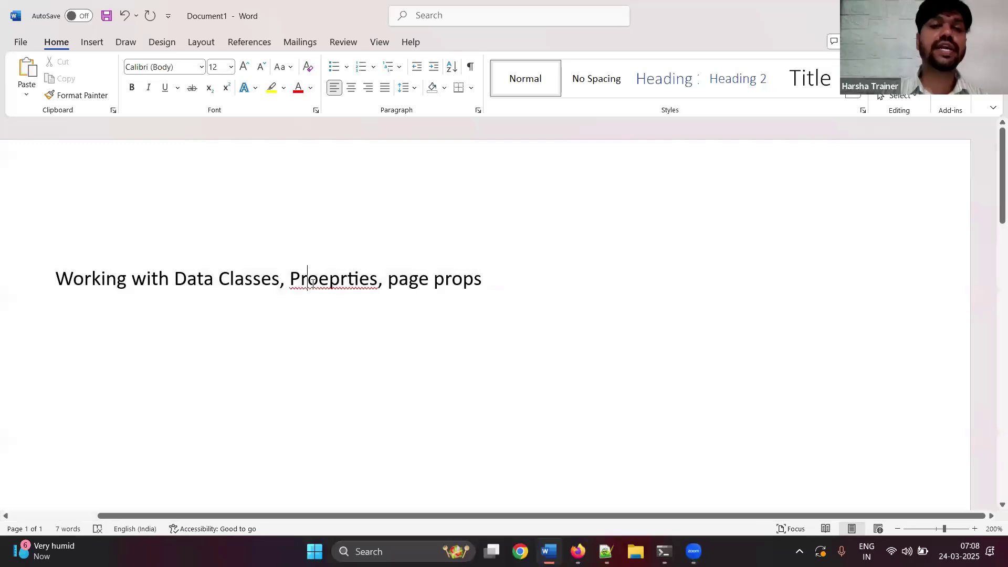
pyautogui.press('Return')
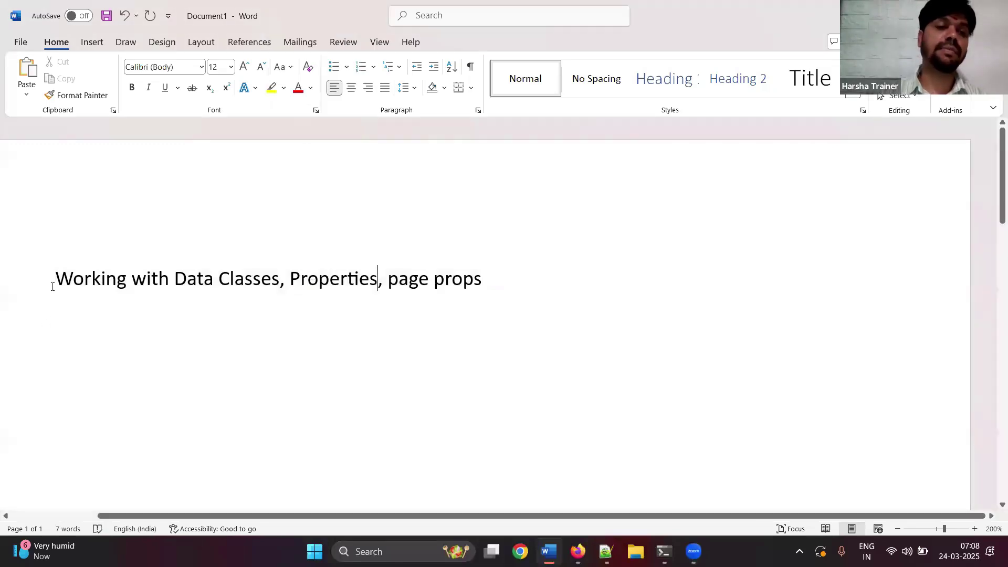
# - Format the heading line with the Title style and centre it
pyautogui.moveTo(54, 286); pyautogui.dragTo(522, 288)
pyautogui.click(815, 84)
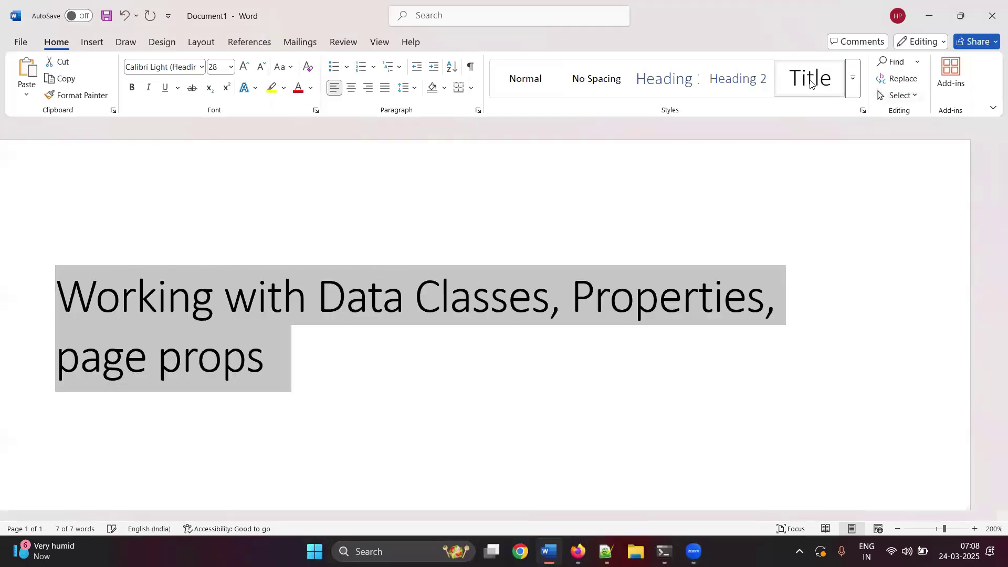
pyautogui.click(351, 89)
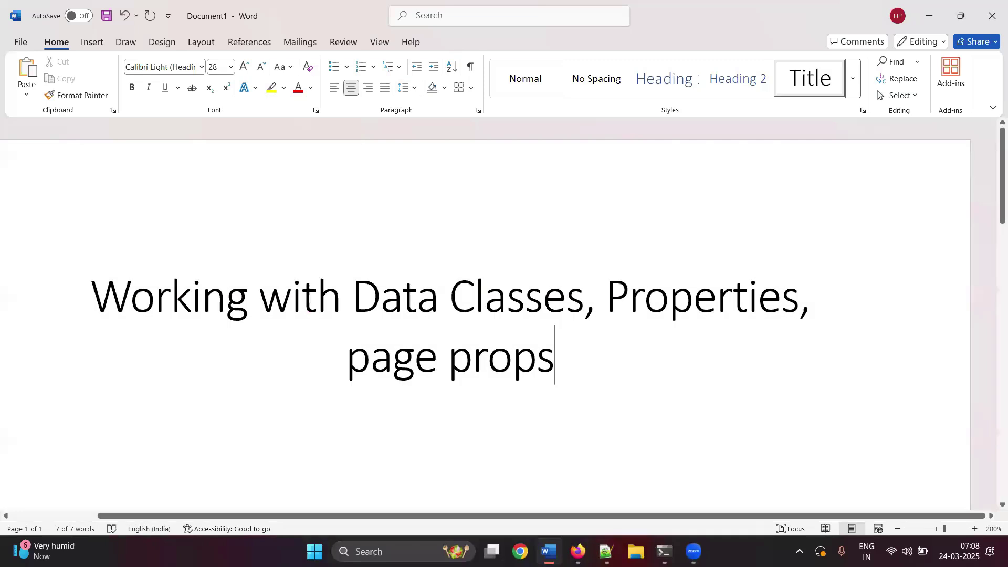
# - Remove the blank line, bold the 'Requirement :' label, add an empty line, and bring up Save As
pyautogui.press('Down')
pyautogui.hotkey('ctrl', 'End')
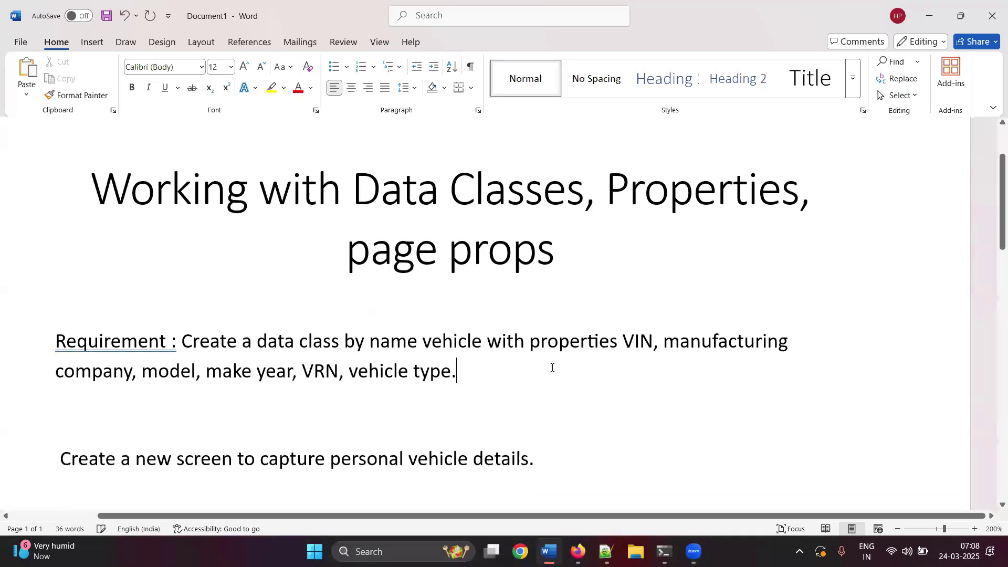
pyautogui.press('Delete')
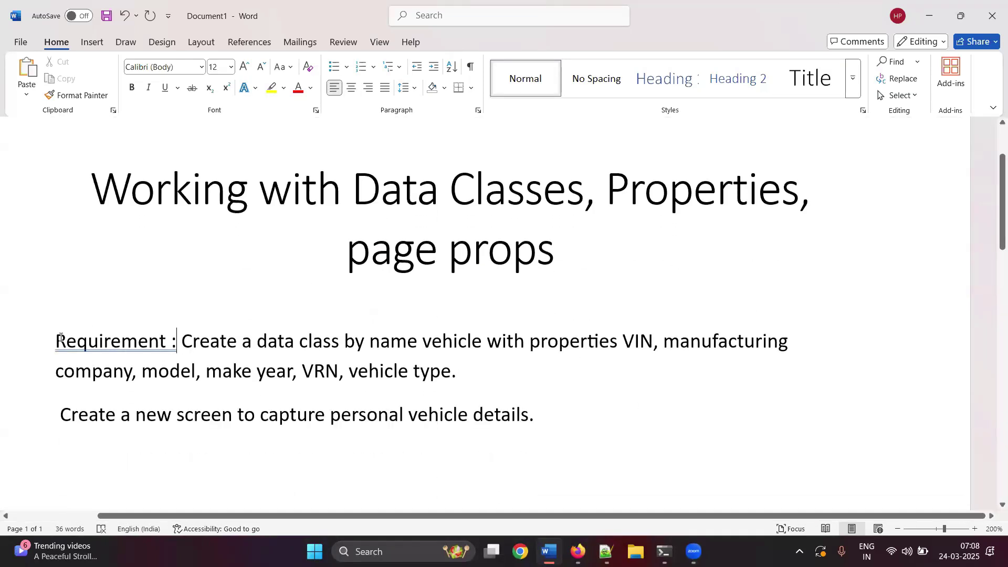
pyautogui.moveTo(57, 340); pyautogui.dragTo(182, 341)
pyautogui.hotkey('ctrl', 'b')
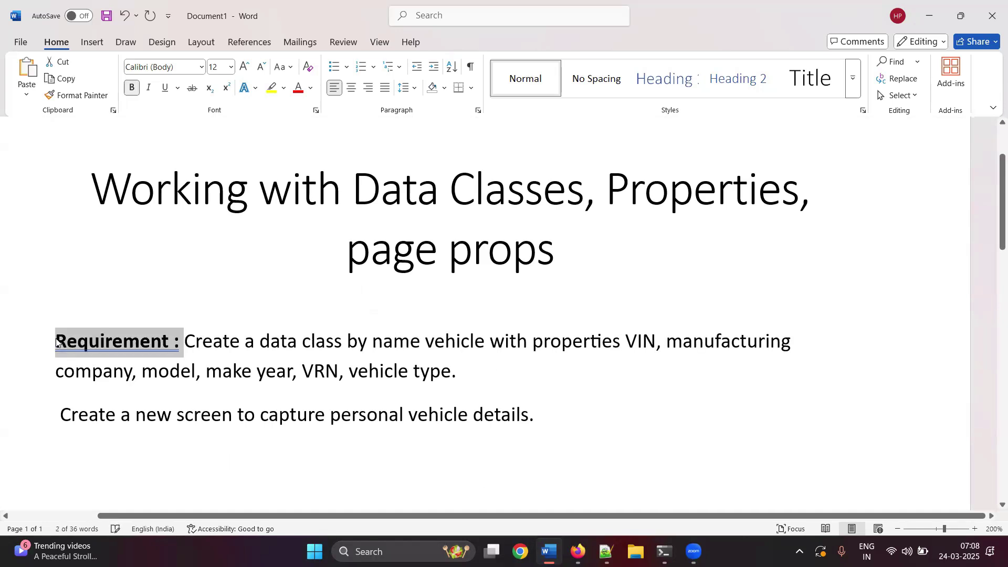
pyautogui.click(596, 414)
pyautogui.press('Return')
pyautogui.hotkey('ctrl', 's')
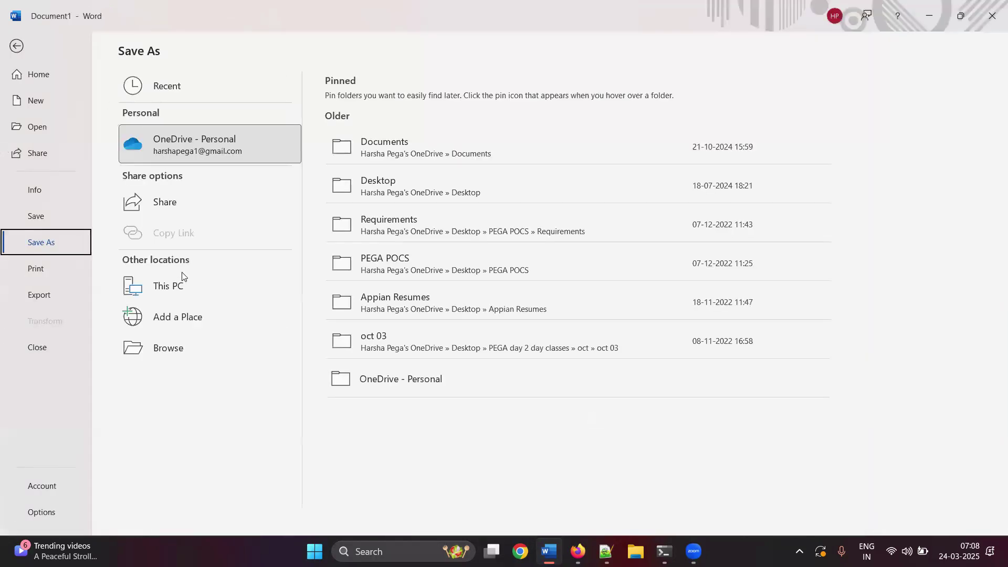
# - Save as 'Pega Class March 24 2025 - 7 AM' in Pega Batch 625, then type the Design heading
pyautogui.click(177, 286)
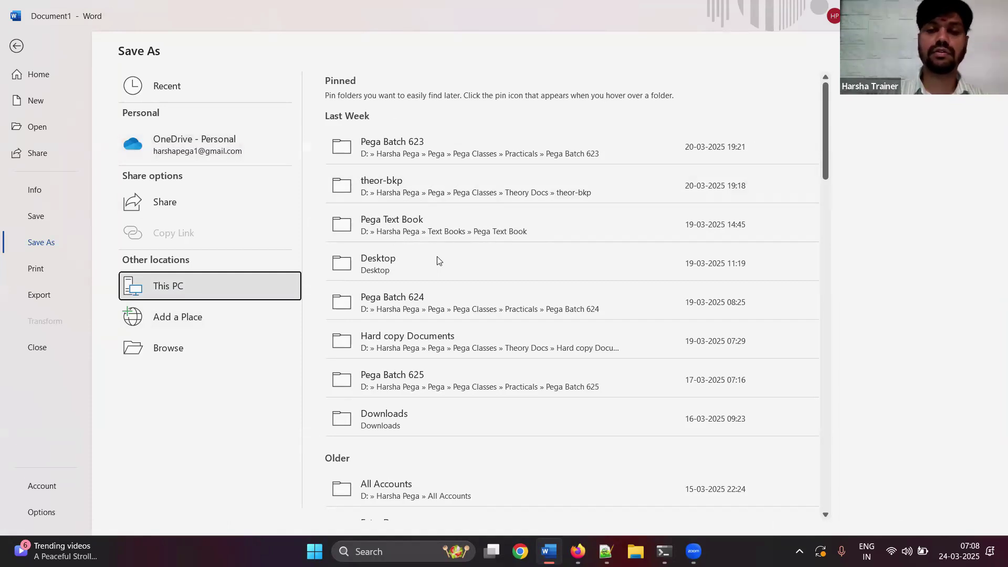
pyautogui.click(363, 178)
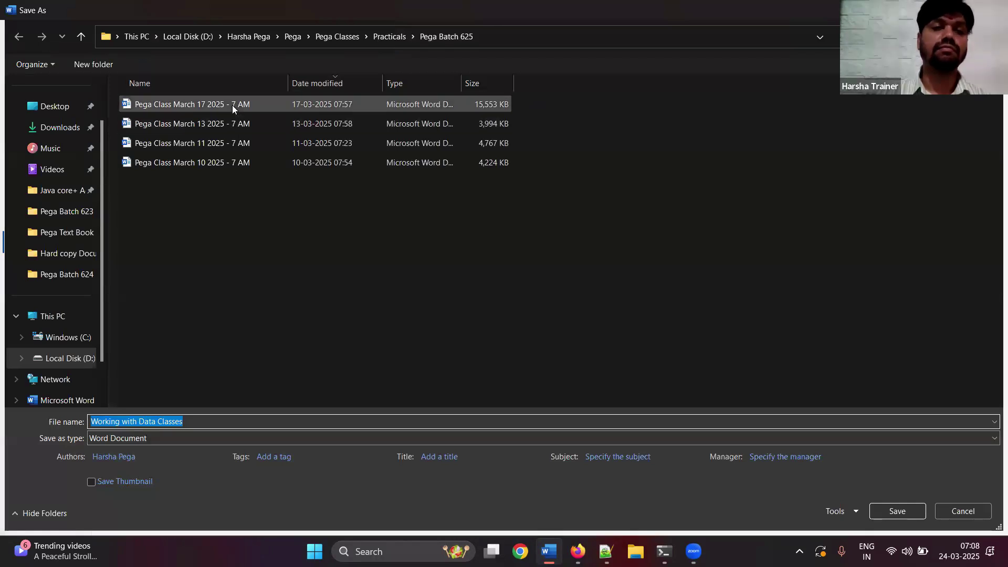
pyautogui.click(232, 105)
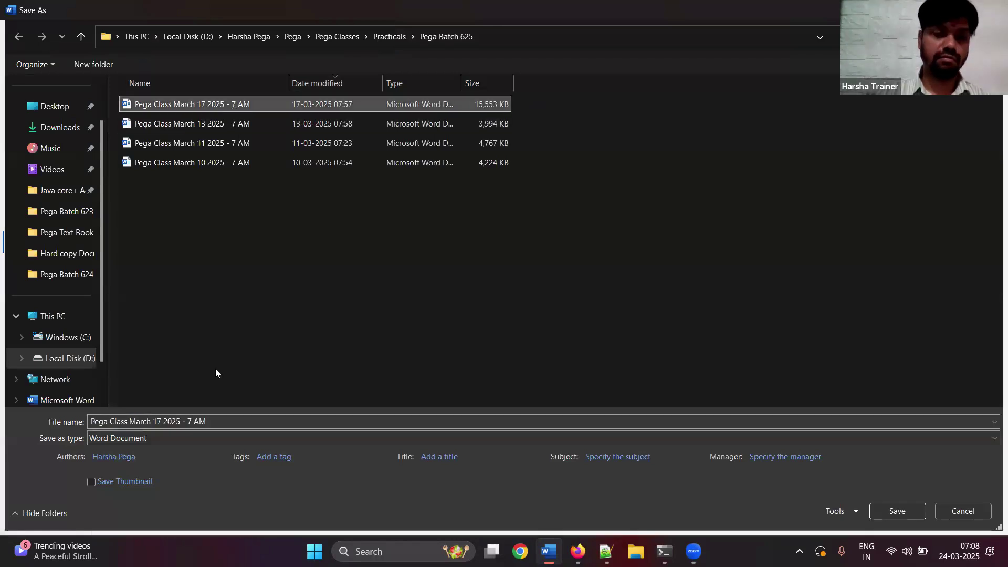
pyautogui.click(160, 420)
pyautogui.click(160, 420)
pyautogui.press('BackSpace')
pyautogui.press('BackSpace')
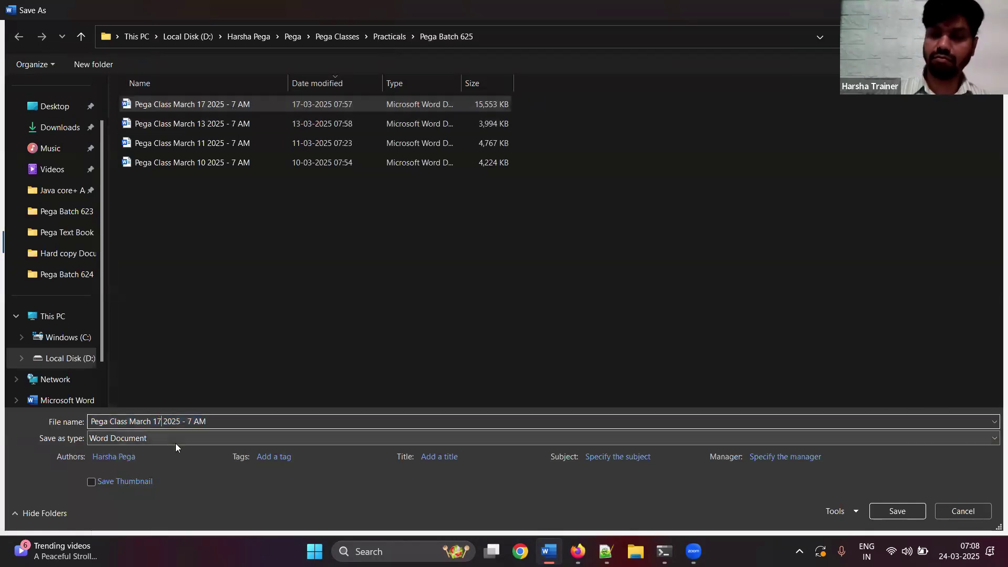
pyautogui.write('24')
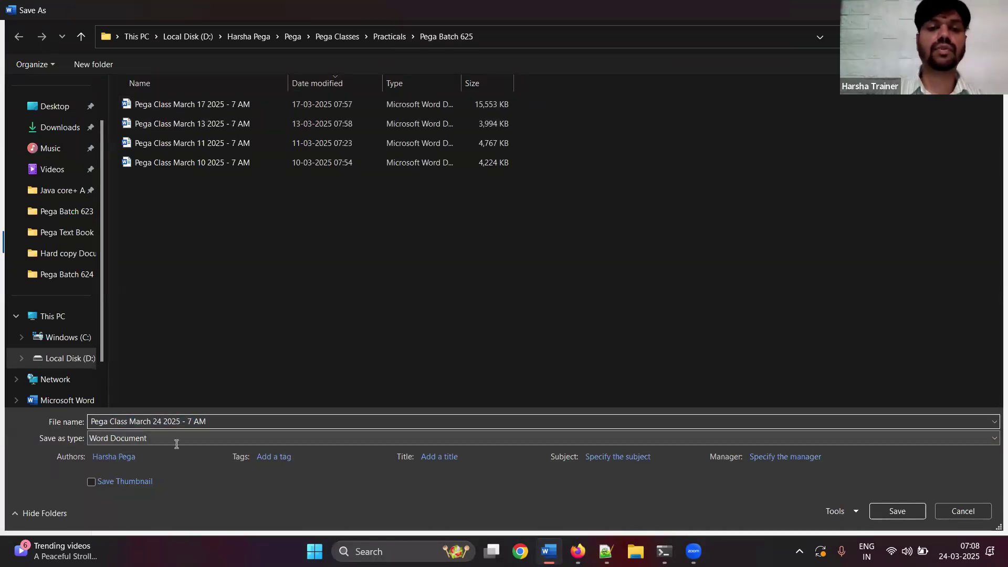
pyautogui.press('Return')
pyautogui.write('Design:')
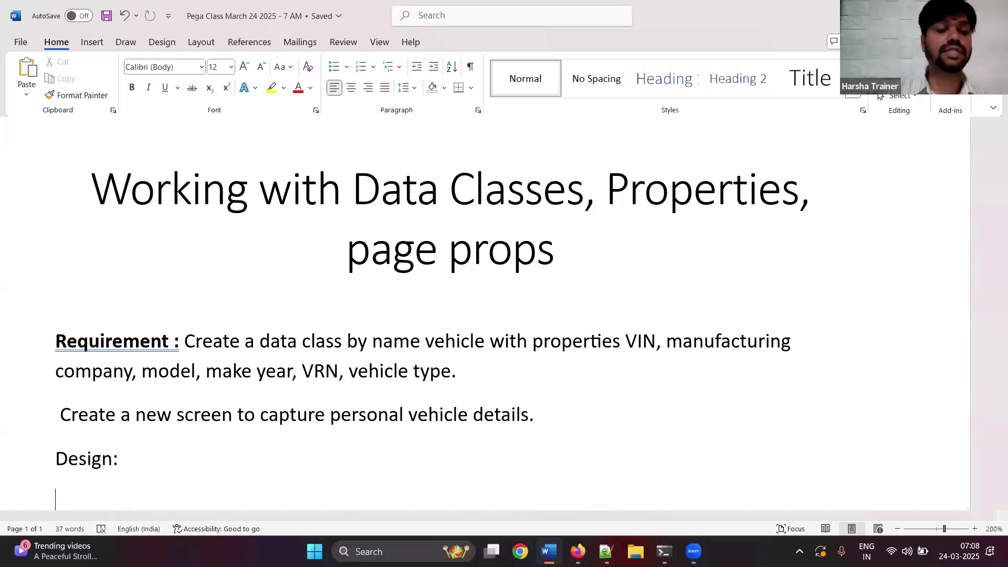
pyautogui.write('Creating ')
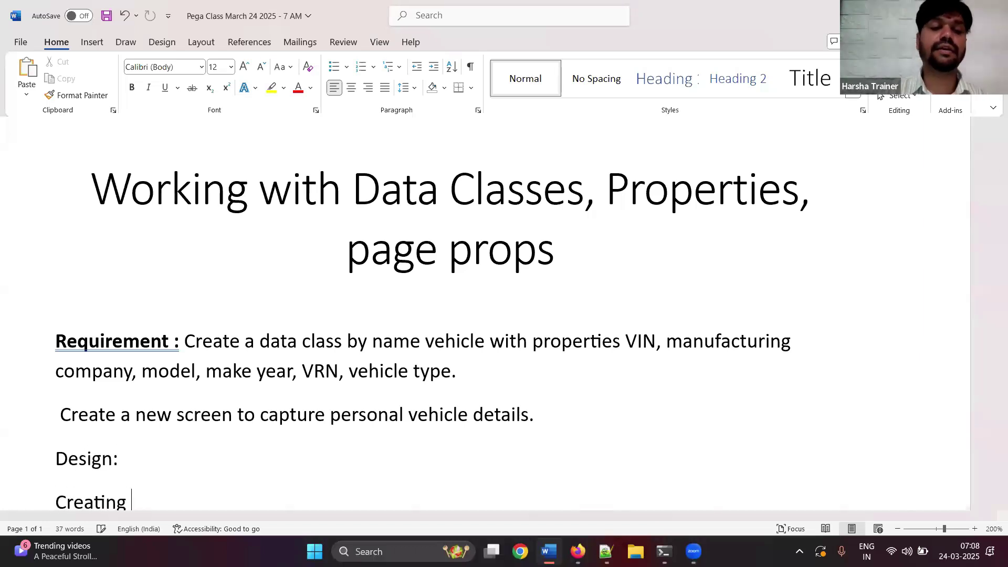
pyautogui.write('Data Class,')
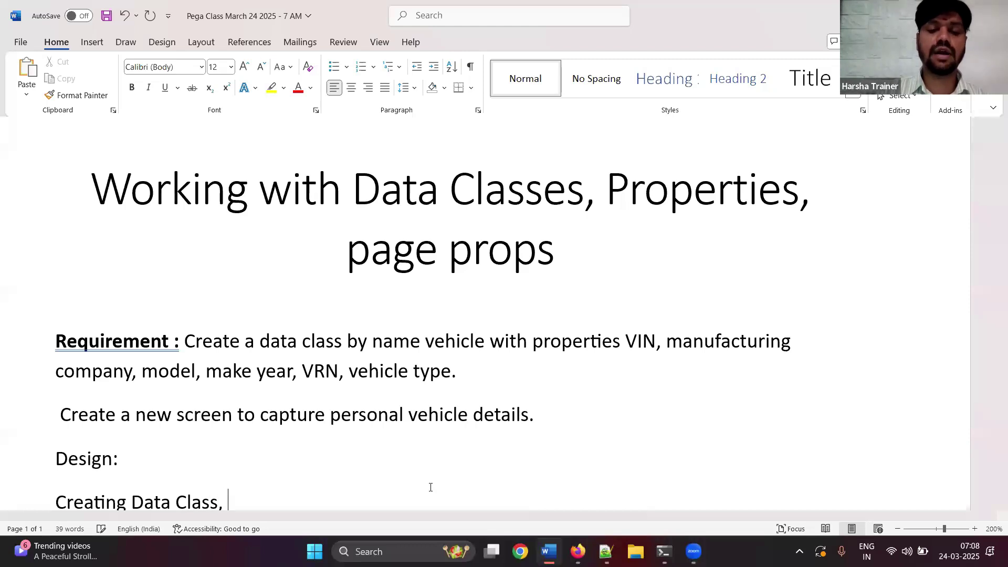
pyautogui.write(' Prop by using Data Type')
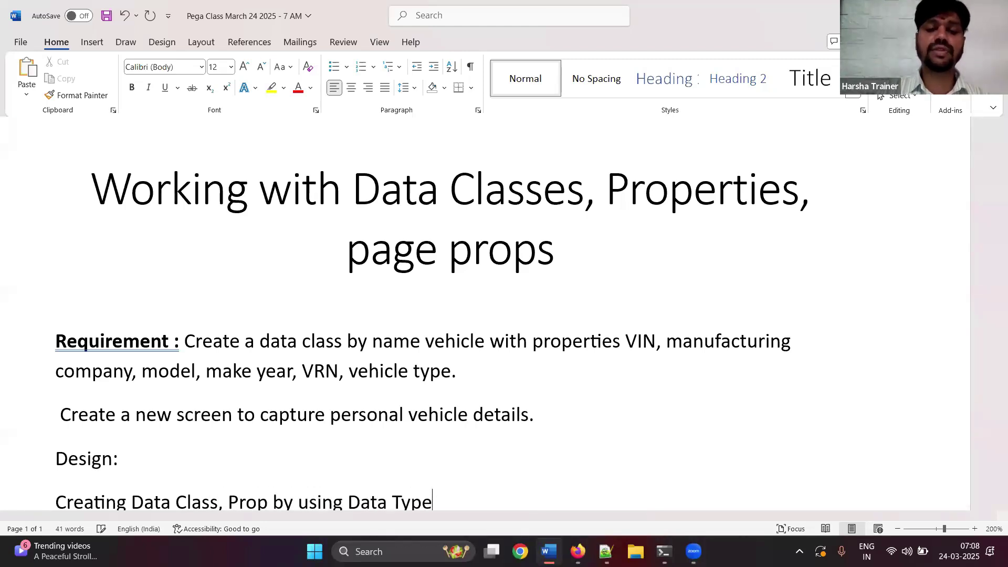
pyautogui.write(' wizard')
# - End the 'Creating Data Class, Prop by using Data Type wizard' line and return to Pega Dev Studio
pyautogui.press('Return')
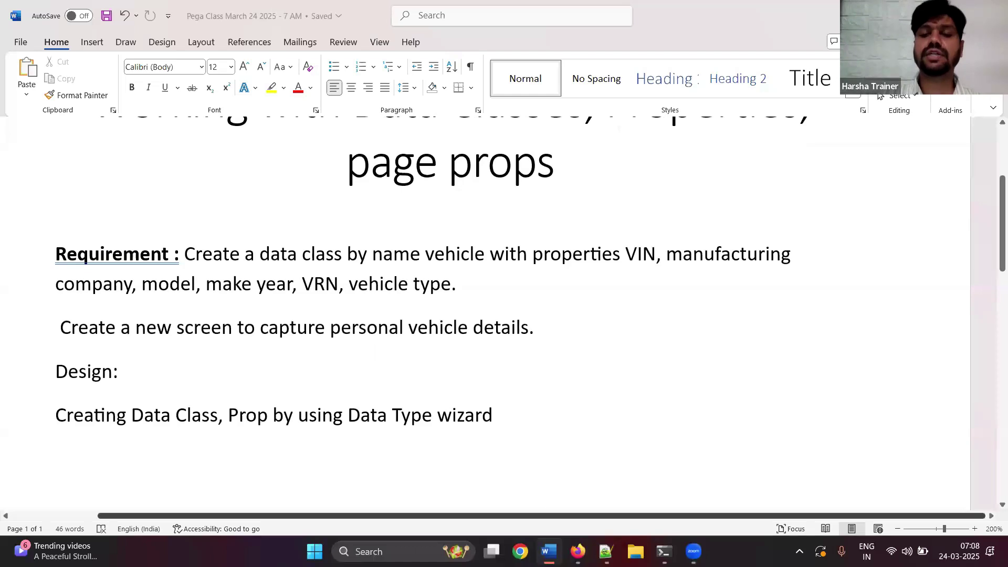
pyautogui.click(577, 552)
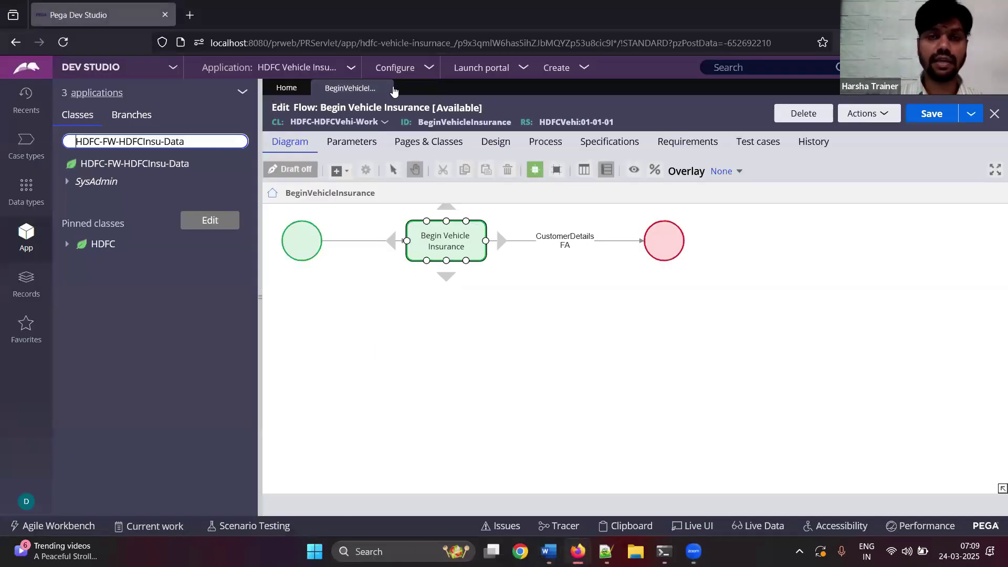
# - Close the BeginVehicleInsurance flow and start a new class under HDFC-FW-HDFCInsu-Data
pyautogui.click(385, 88)
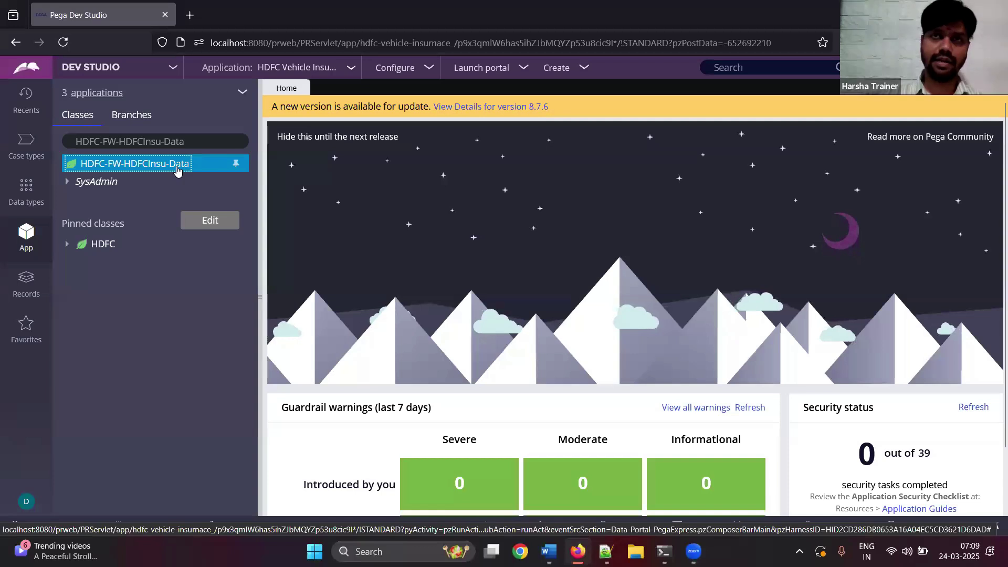
pyautogui.rightClick(181, 169)
pyautogui.moveTo(202, 183)
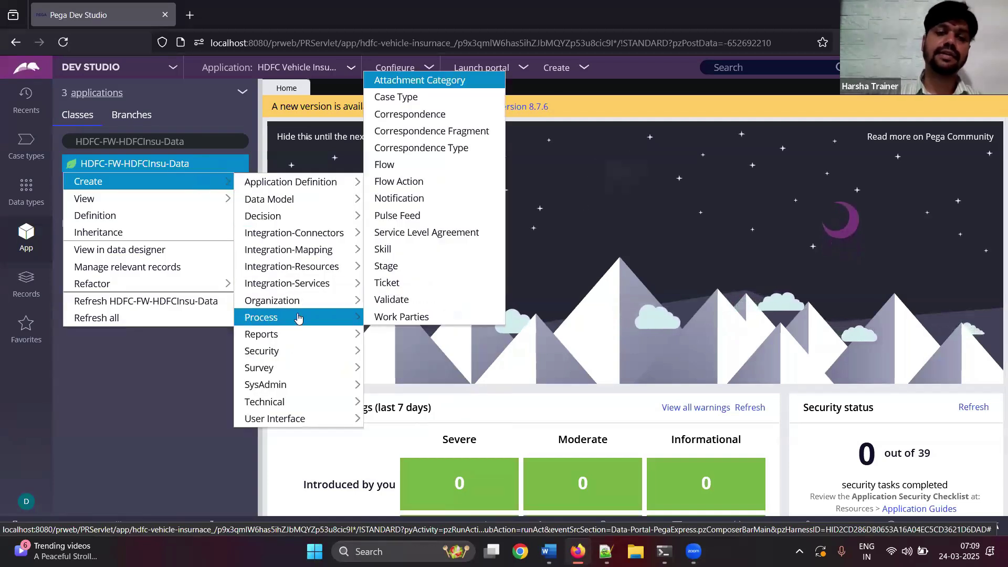
pyautogui.moveTo(286, 386)
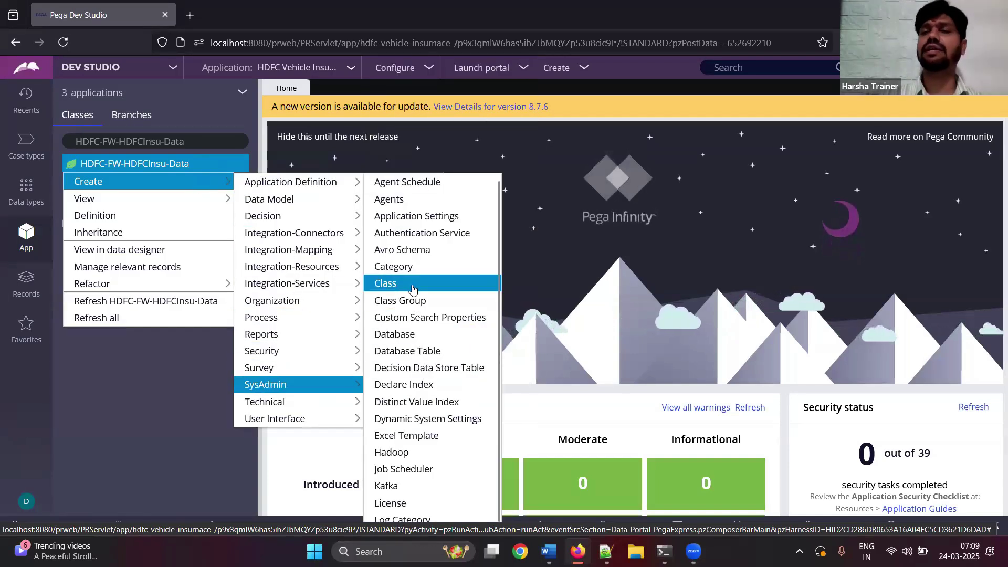
pyautogui.click(412, 288)
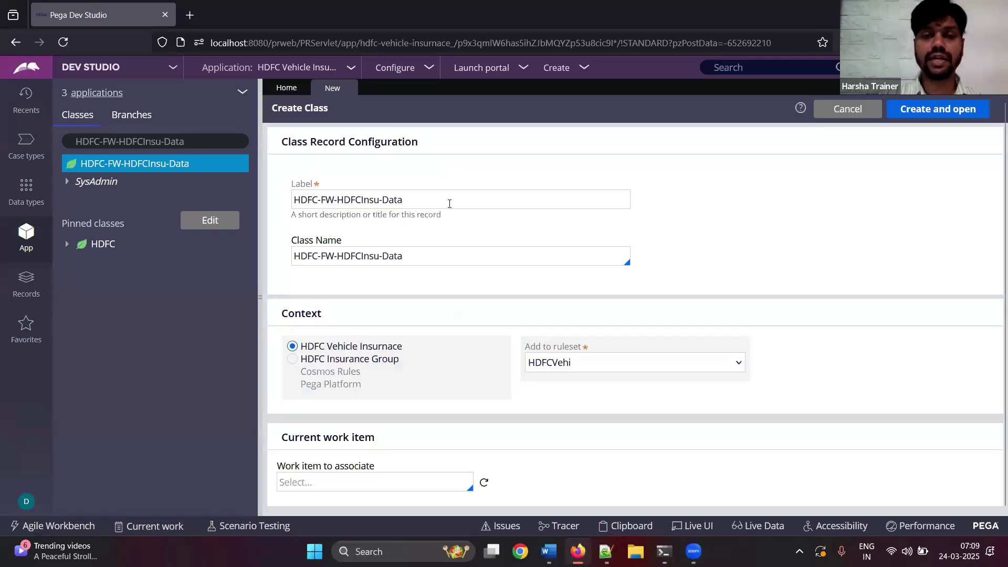
# - Fill the trial class form with '-sdfsdfds', then close it and discard the unsaved class
pyautogui.click(445, 199)
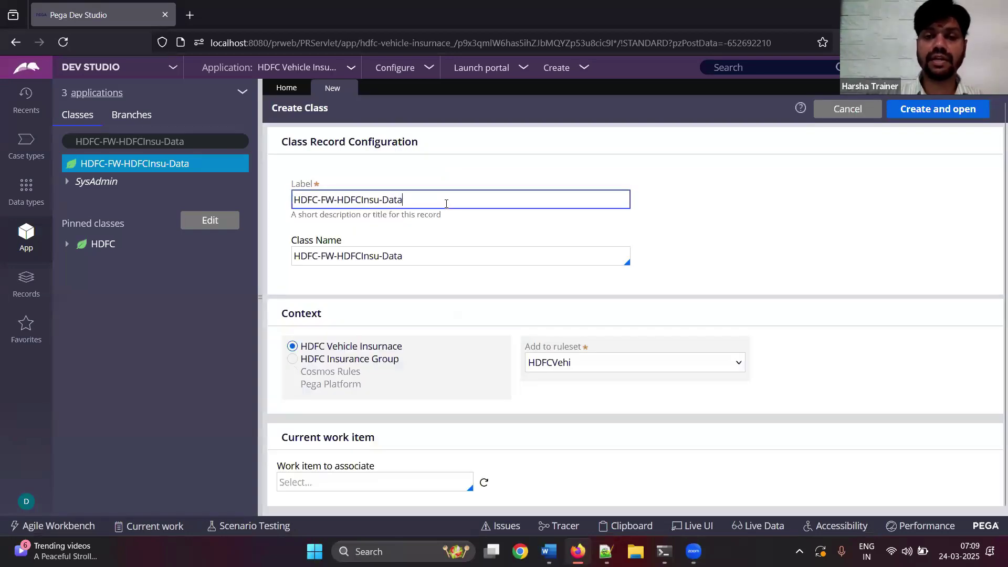
pyautogui.write('-sdfsdfds')
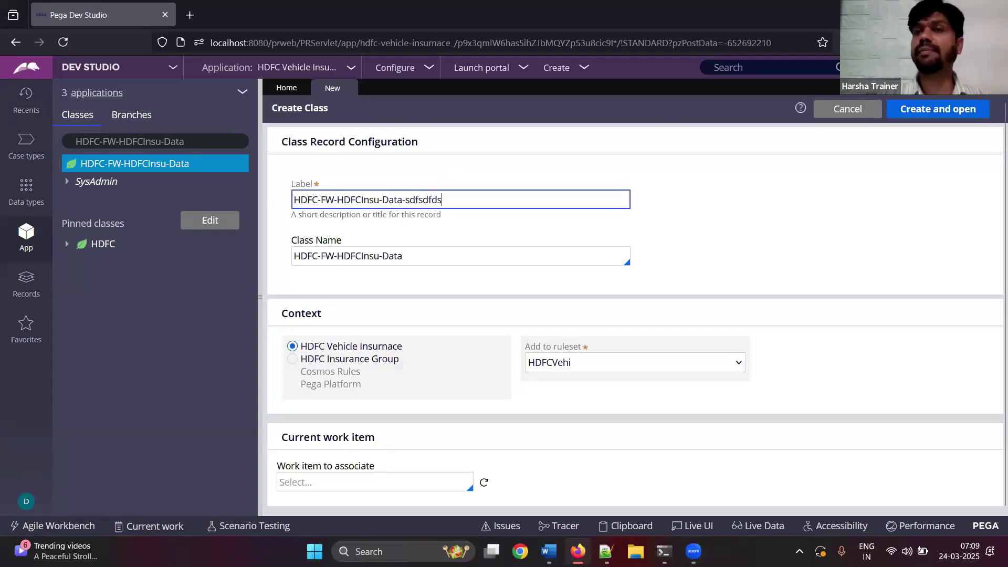
pyautogui.hotkey('ctrl', 'a')
pyautogui.hotkey('ctrl', 'c')
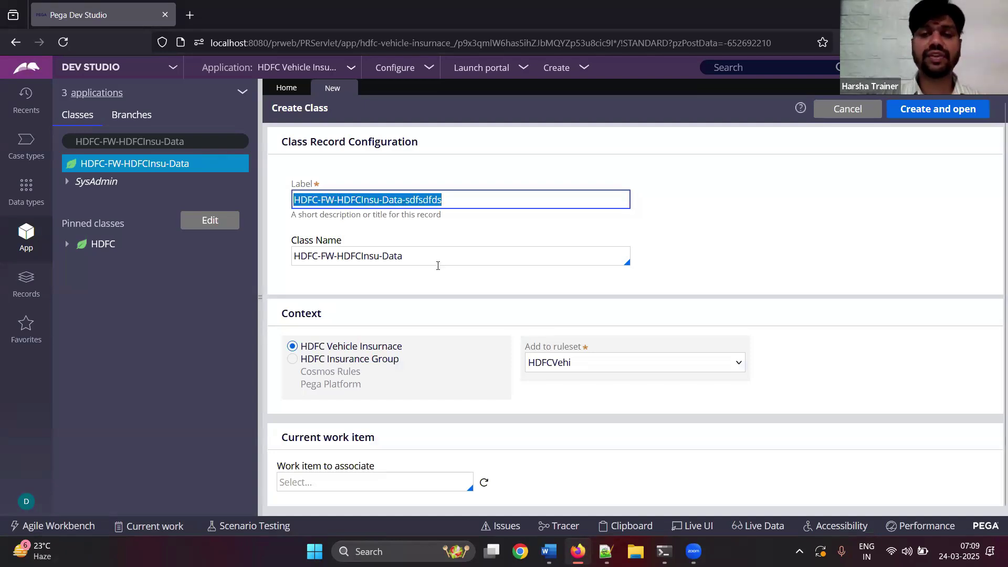
pyautogui.click(434, 257)
pyautogui.write('avav')
pyautogui.hotkey('ctrl', 'a')
pyautogui.hotkey('ctrl', 'v')
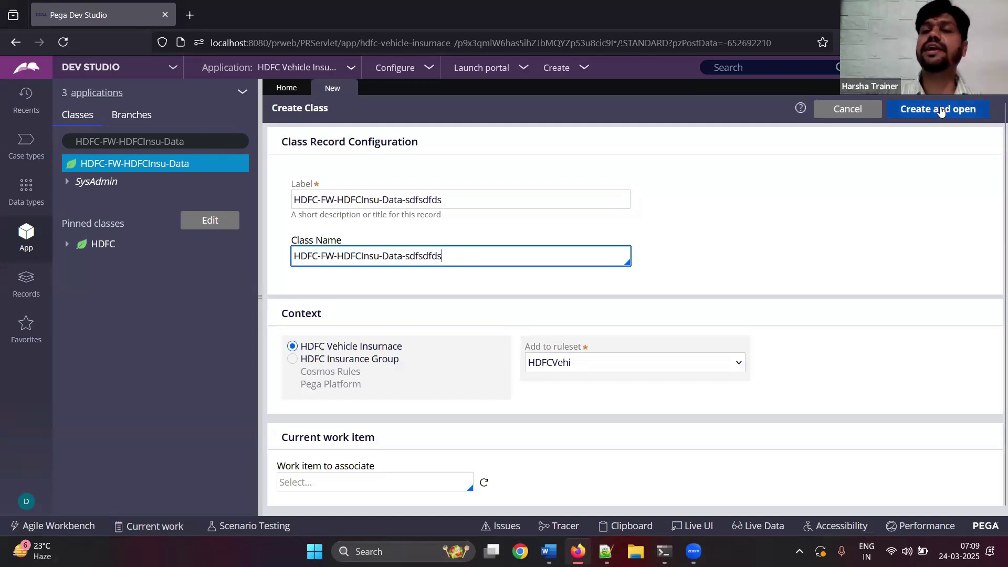
pyautogui.click(349, 89)
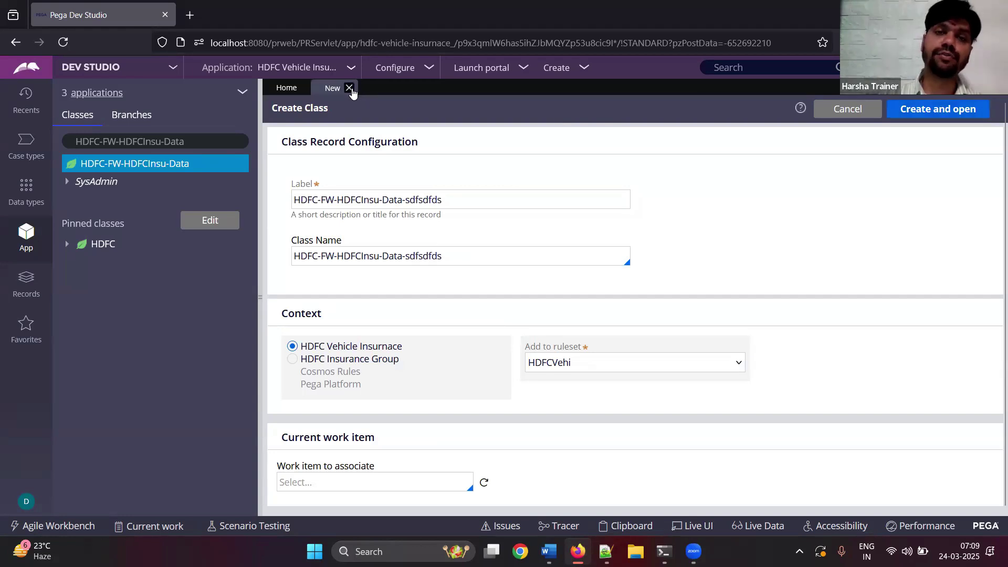
pyautogui.click(811, 337)
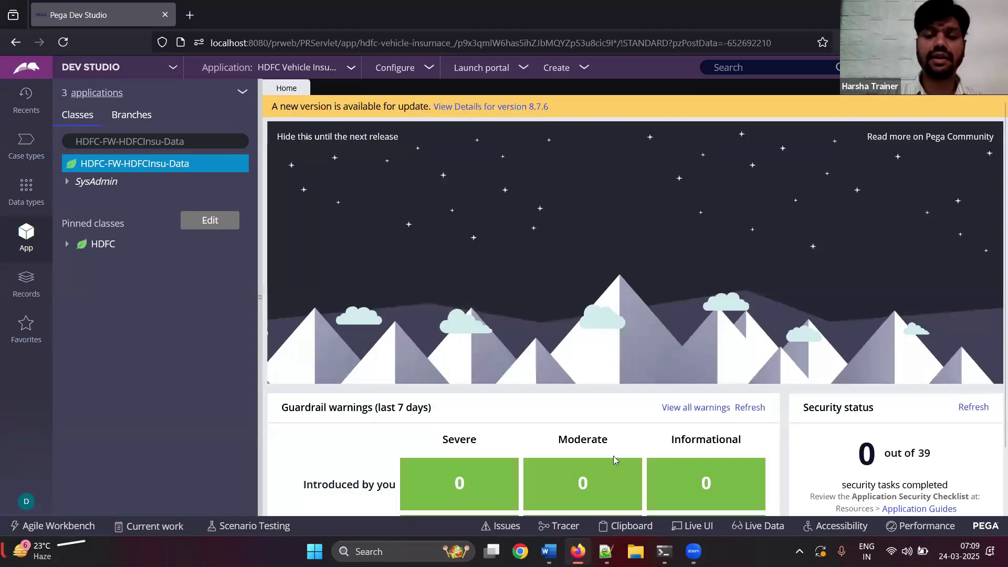
pyautogui.click(548, 552)
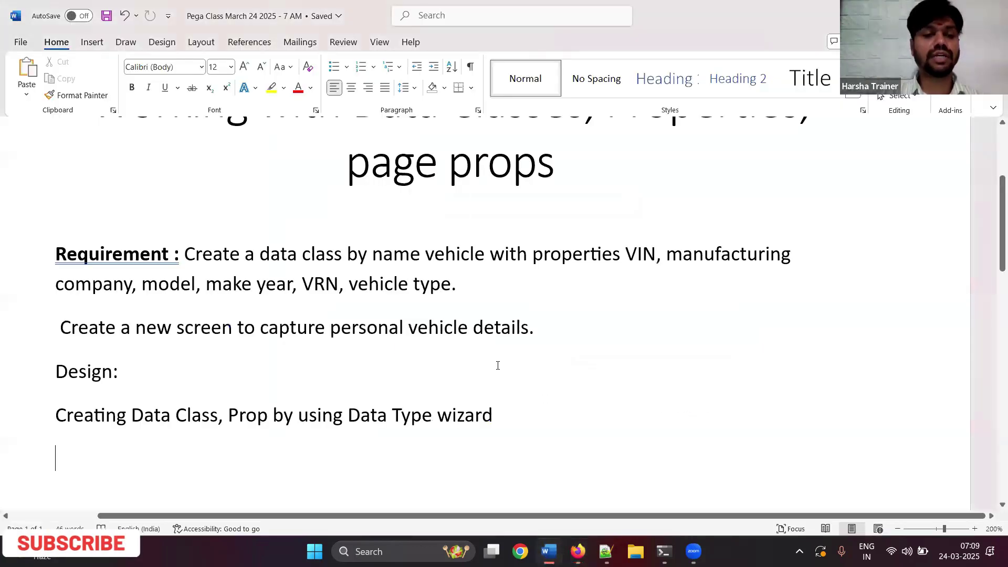
# - Append '. Let's create vehicle class under IMPL Data layer' to the design note and save
pyautogui.click(519, 416)
pyautogui.write(". Let's c")
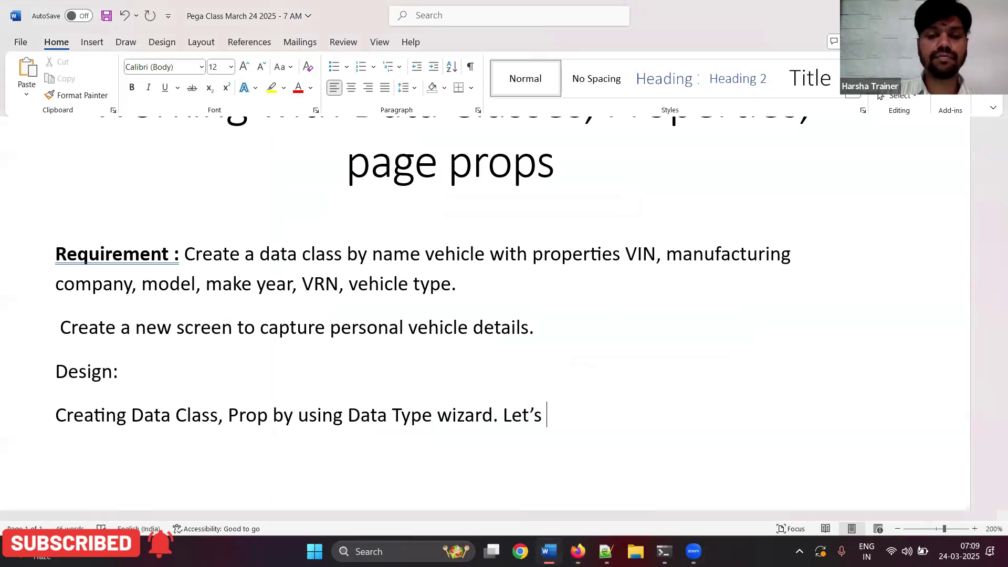
pyautogui.write('reate vehicle c')
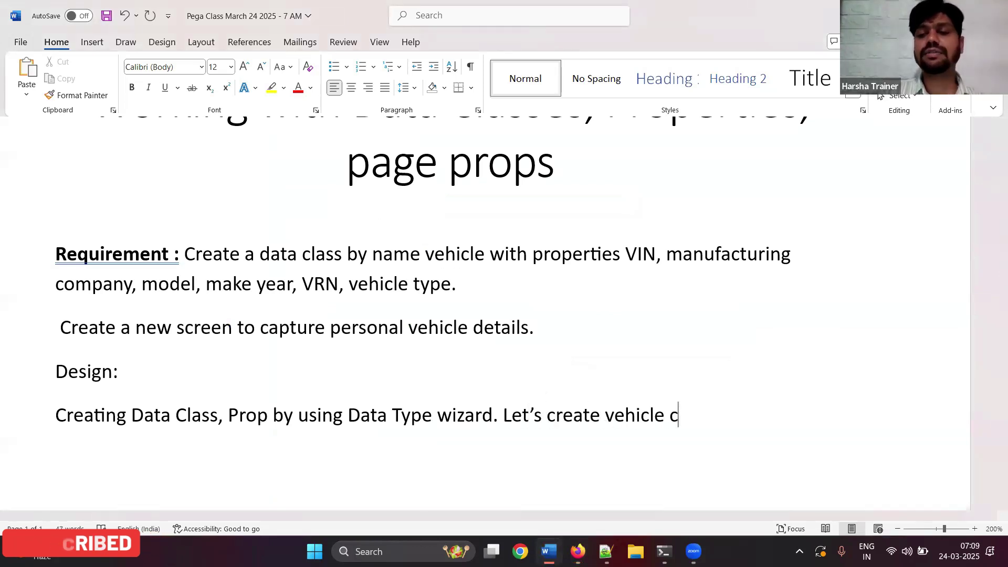
pyautogui.write('lass under I')
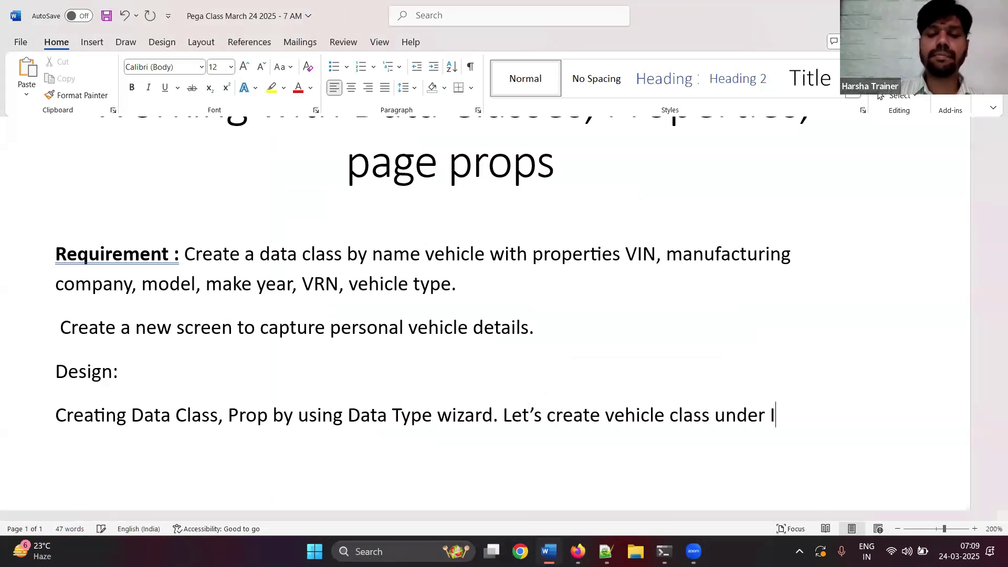
pyautogui.write('MPL Data layer')
pyautogui.press('Return')
pyautogui.hotkey('ctrl', 's')
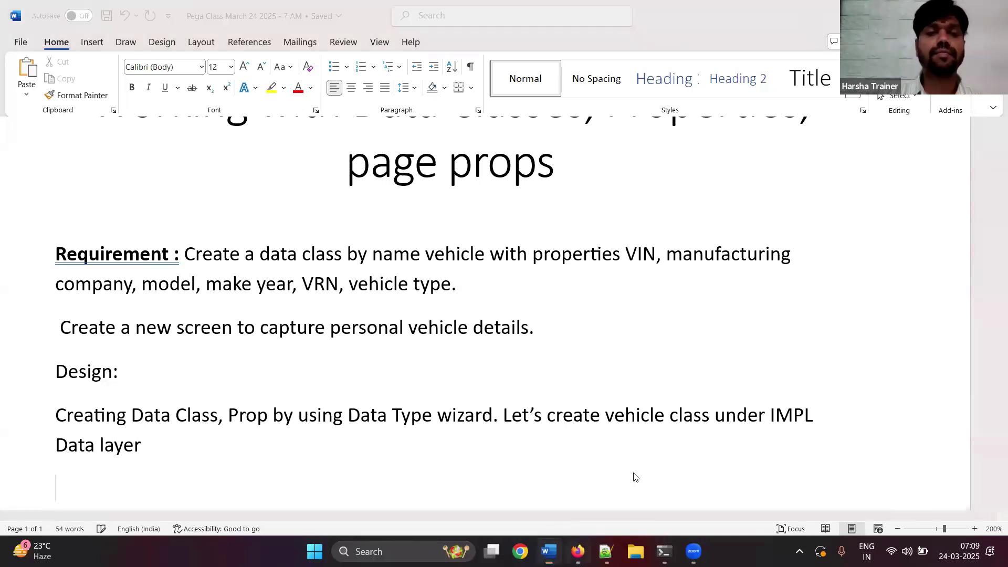
# - Return to Pega Dev Studio and clear the class explorer search text
pyautogui.hotkey('alt', 'Tab')
pyautogui.click(108, 141)
pyautogui.hotkey('ctrl', 'a')
pyautogui.press('BackSpace')
pyautogui.press('Tab')
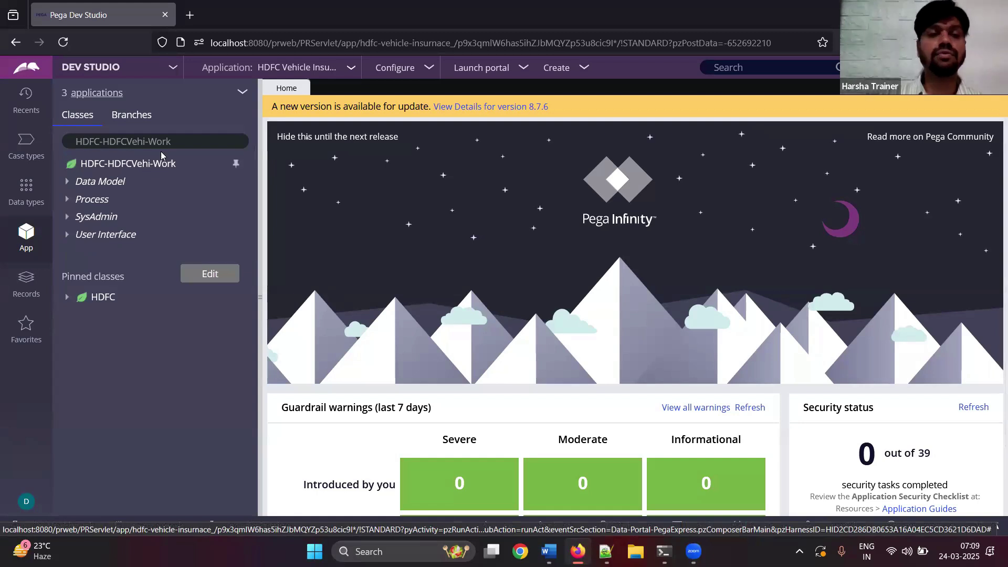
# - Look up the HDFC-HDFCVehi-Data class tree, then switch back to HDFC-HDFCVehi-Work
pyautogui.click(167, 143)
pyautogui.press('BackSpace')
pyautogui.press('BackSpace')
pyautogui.press('BackSpace')
pyautogui.press('BackSpace')
pyautogui.press('BackSpace')
pyautogui.write('-d')
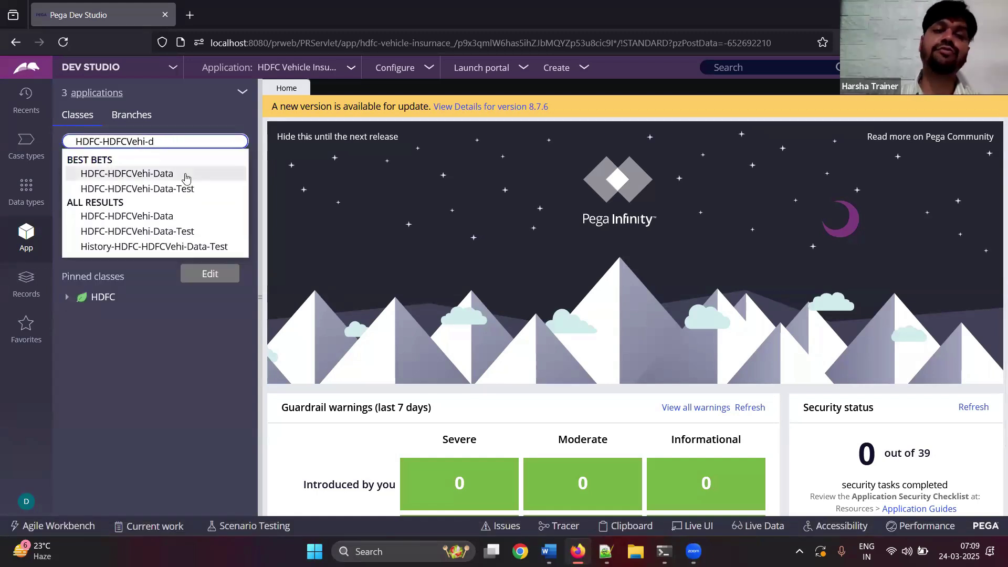
pyautogui.click(184, 177)
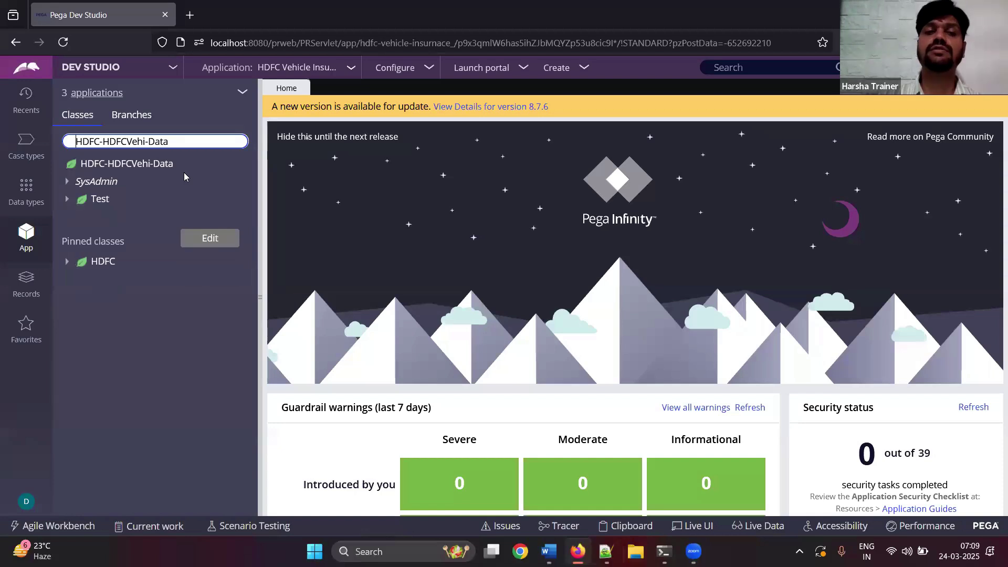
pyautogui.press('BackSpace')
pyautogui.press('BackSpace')
pyautogui.press('BackSpace')
pyautogui.press('BackSpace')
pyautogui.write('w')
pyautogui.click(176, 171)
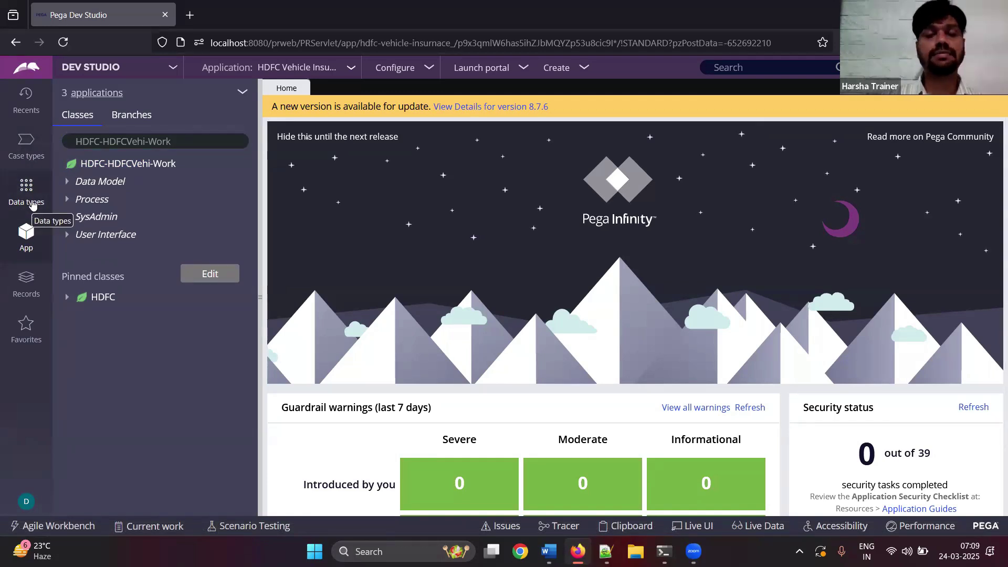
# - Add the note 'click on data types explorer' to the Word document
pyautogui.click(548, 551)
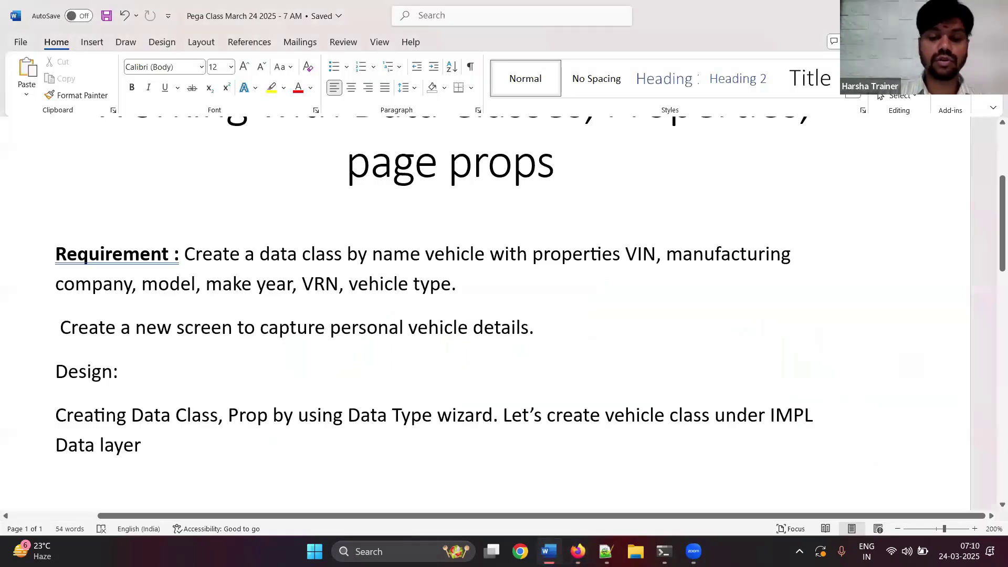
pyautogui.write('Click')
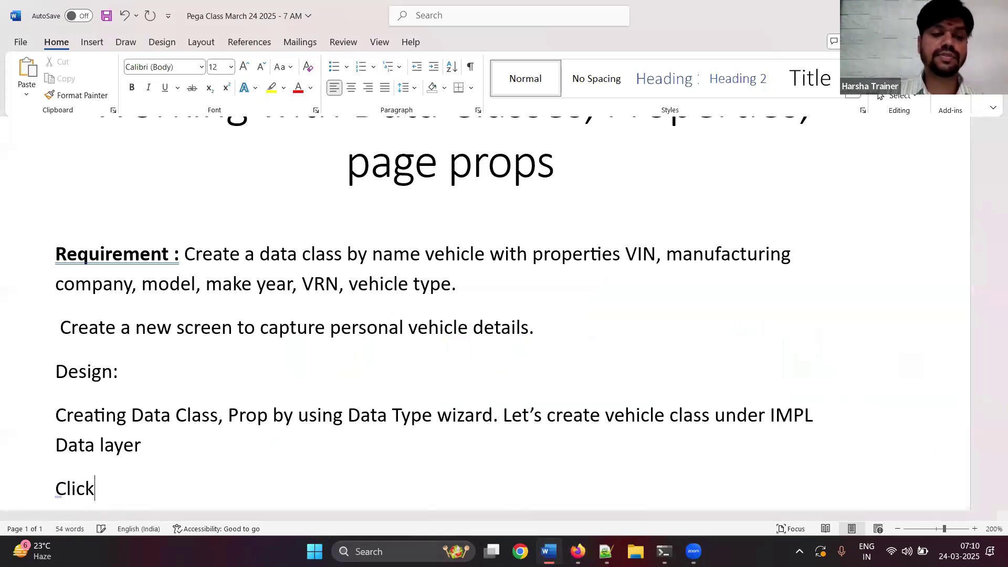
pyautogui.click(549, 552)
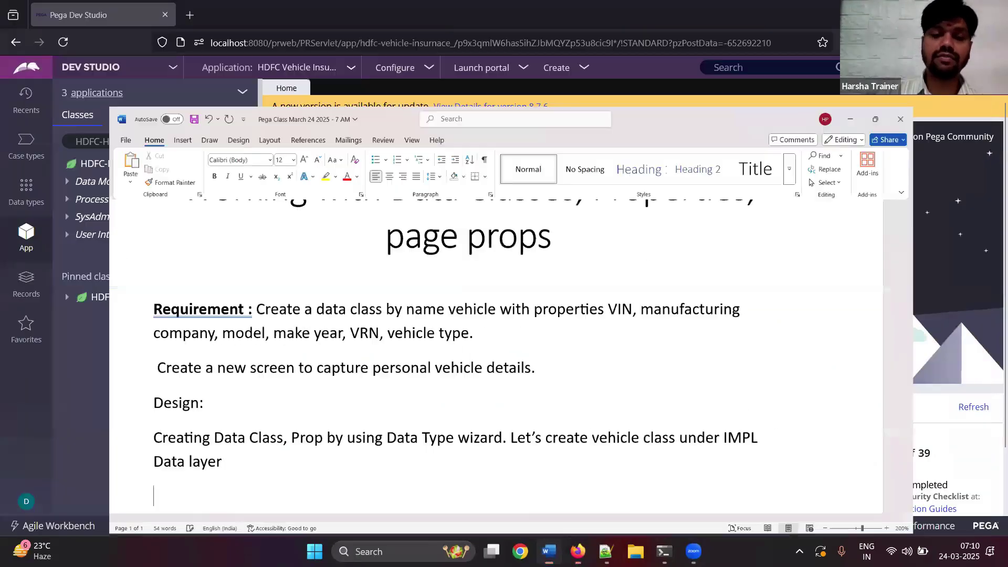
pyautogui.click(548, 552)
pyautogui.write('click')
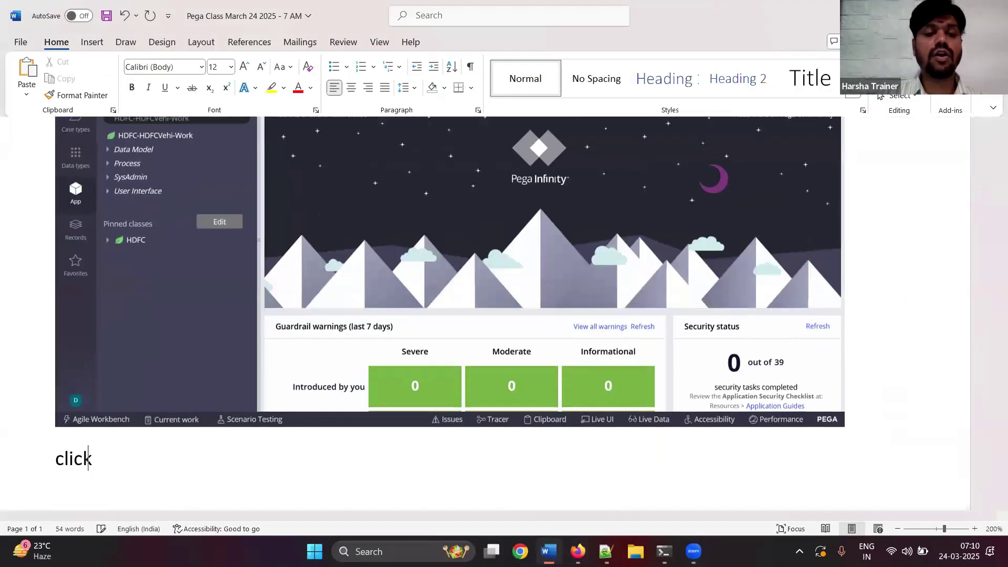
pyautogui.write(' on data types explorer')
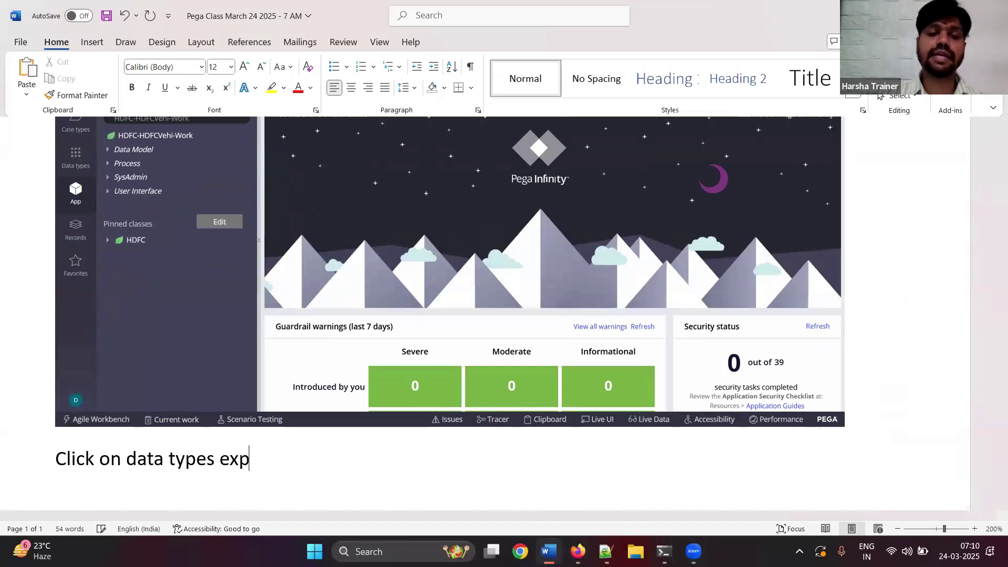
pyautogui.press('Return')
# - Open the empty Data types explorer, paste its screenshot into the notes, and open its actions menu
pyautogui.hotkey('alt', 'Tab')
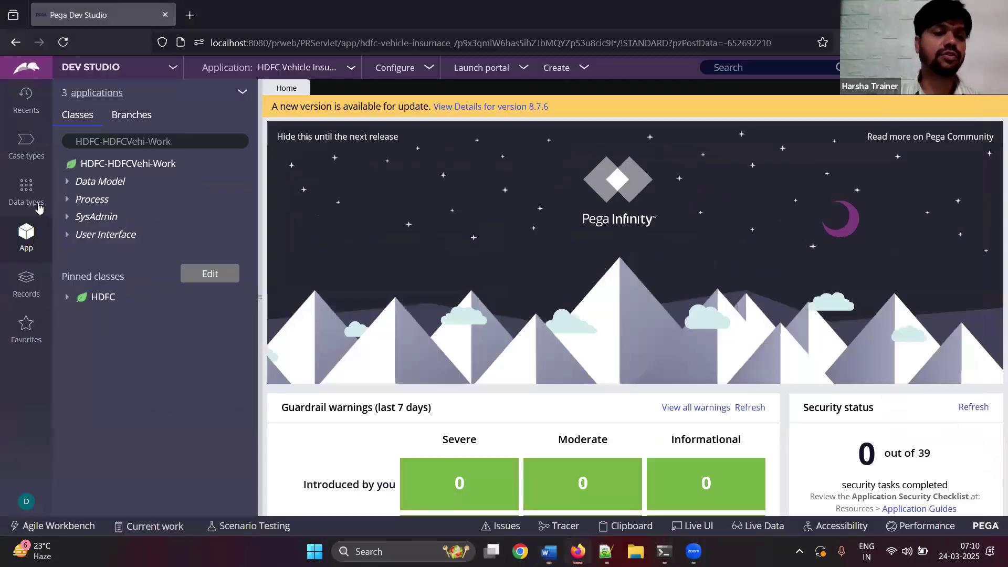
pyautogui.click(26, 189)
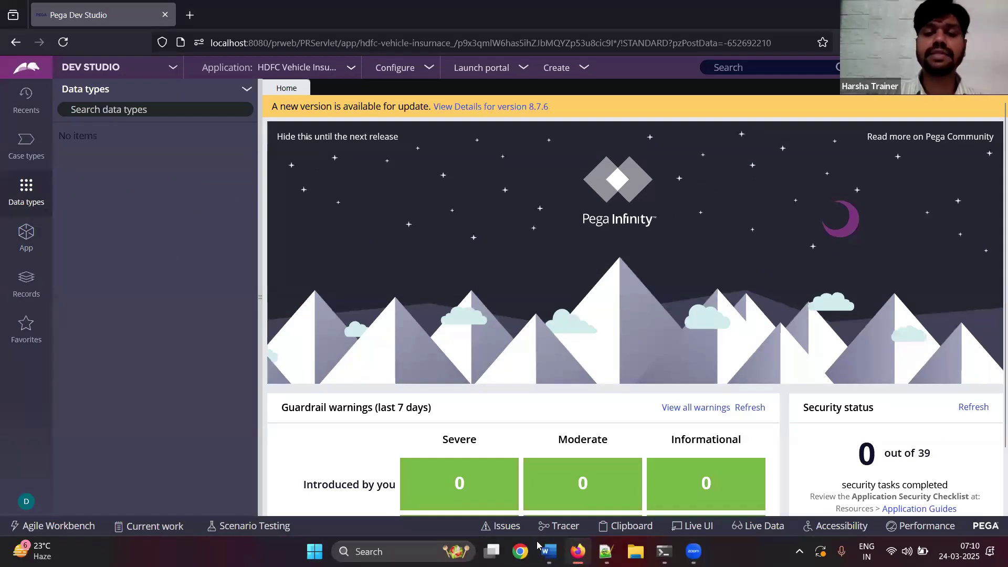
pyautogui.hotkey('alt', 'Tab')
pyautogui.hotkey('ctrl', 'v')
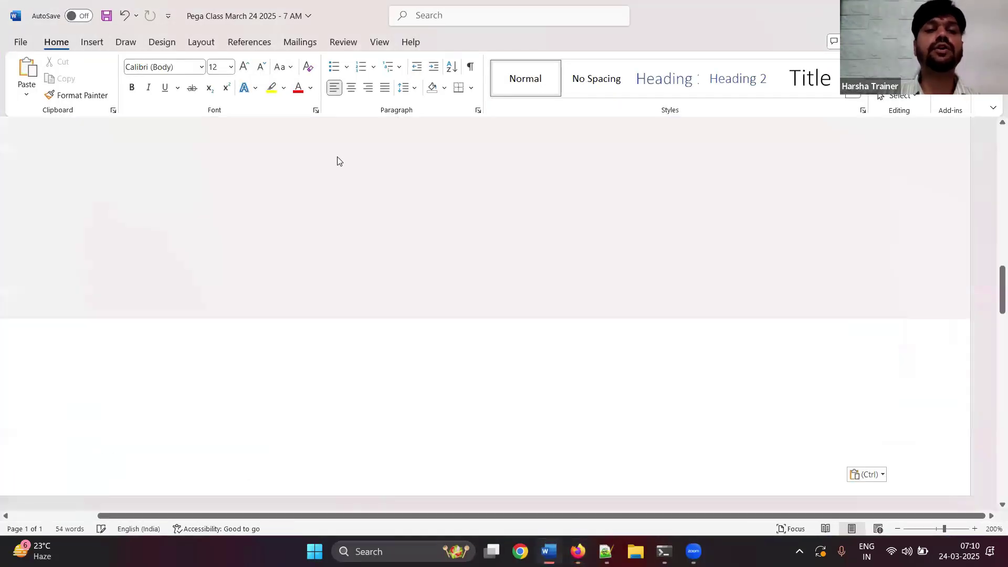
pyautogui.hotkey('alt', 'Tab')
pyautogui.click(246, 89)
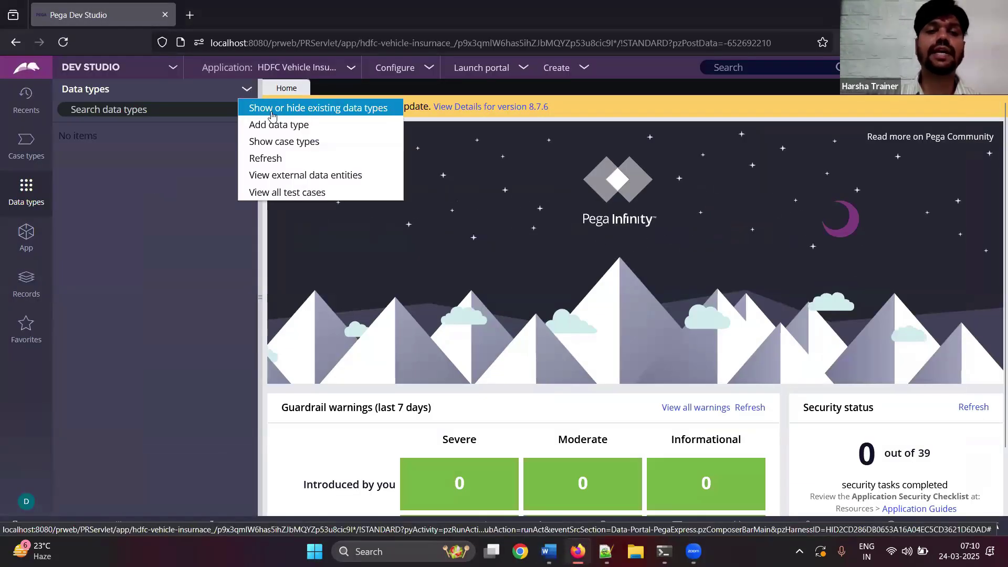
# - Choose Add data type and record it in the notes with screenshots and 'Click on add data type'
pyautogui.click(284, 129)
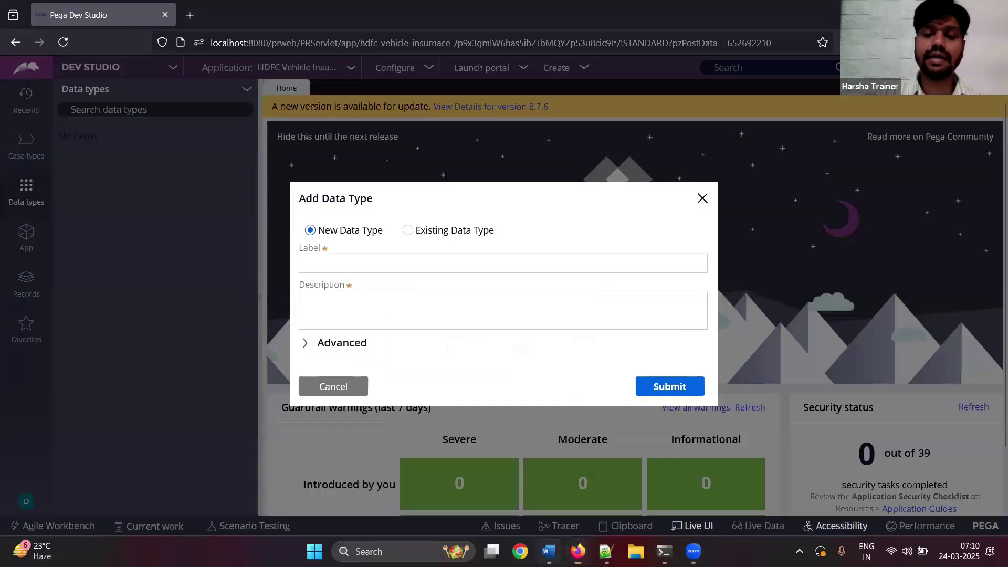
pyautogui.hotkey('alt', 'Tab')
pyautogui.hotkey('ctrl', 'v')
pyautogui.press('Return')
pyautogui.write('Click on add data type')
pyautogui.press('Return')
pyautogui.hotkey('alt', 'Tab')
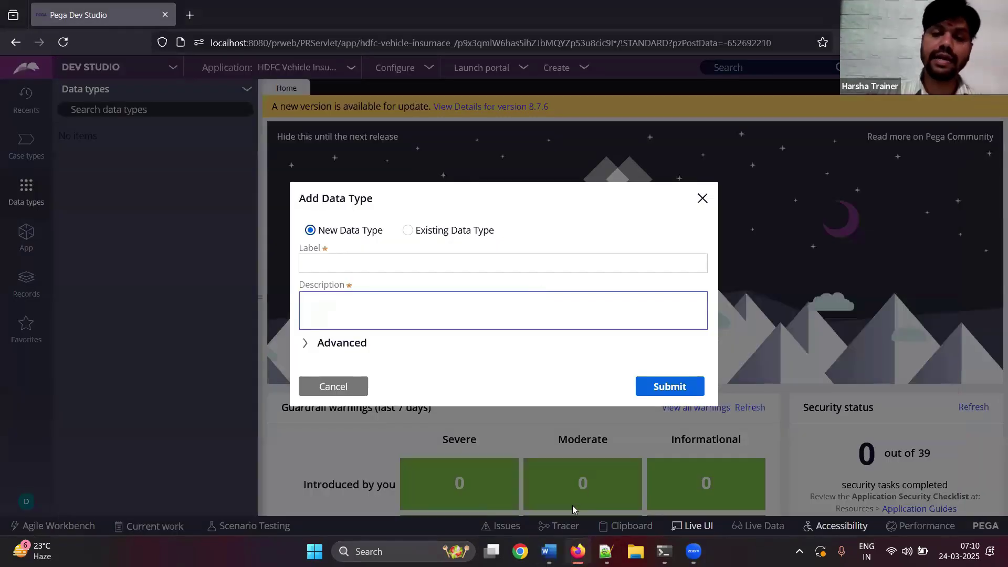
pyautogui.click(549, 551)
pyautogui.hotkey('ctrl', 'v')
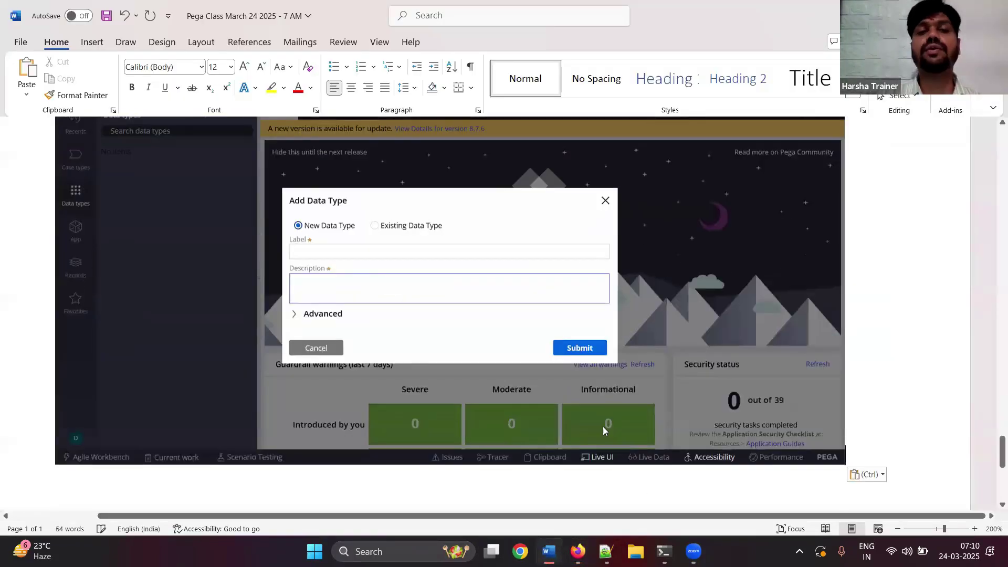
pyautogui.hotkey('alt', 'Tab')
# - Enter 'Vehicle' as both the data type's label and description
pyautogui.click(395, 264)
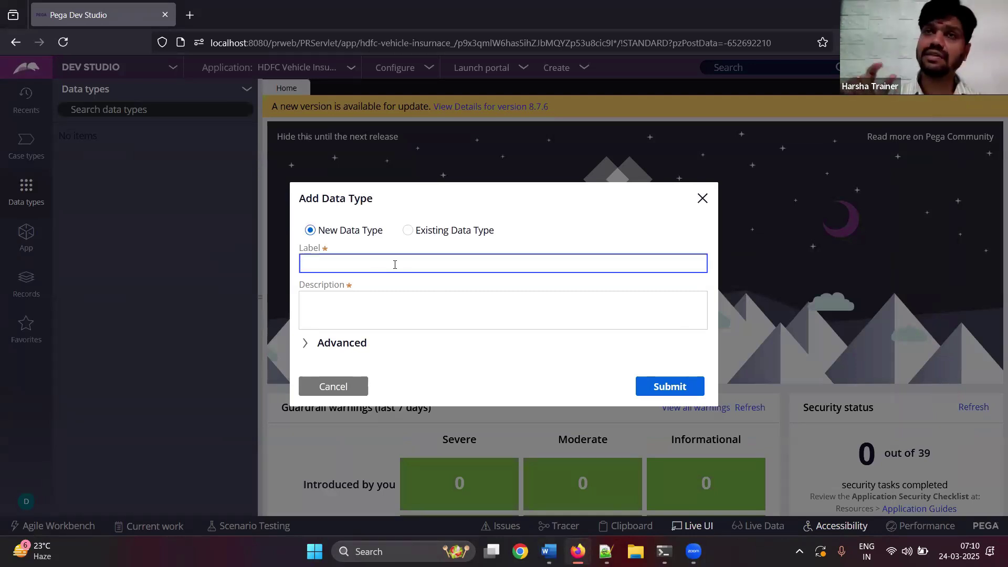
pyautogui.write('Vehicle')
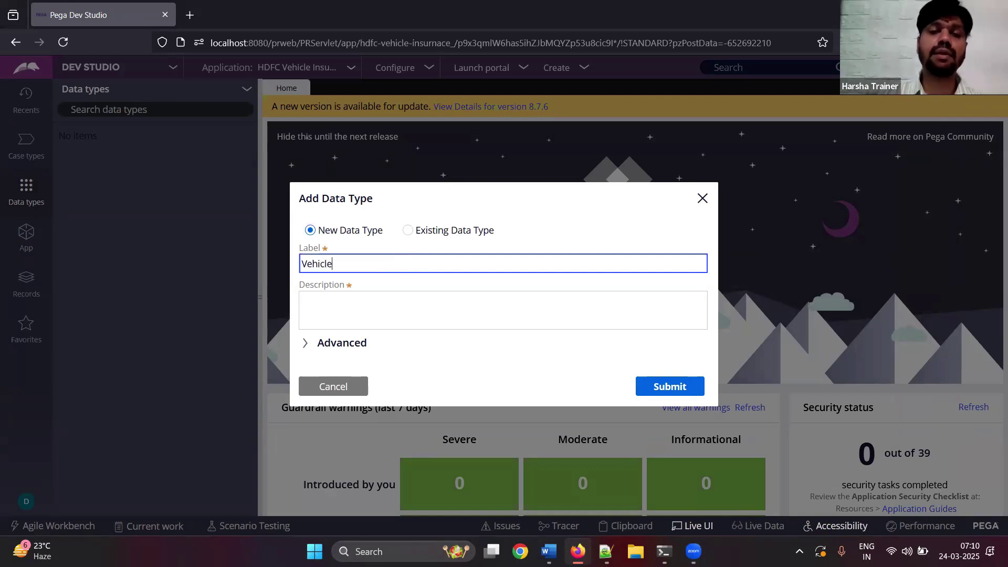
pyautogui.hotkey('ctrl', 'a')
pyautogui.hotkey('ctrl', 'c')
pyautogui.press('Tab')
pyautogui.hotkey('ctrl', 'v')
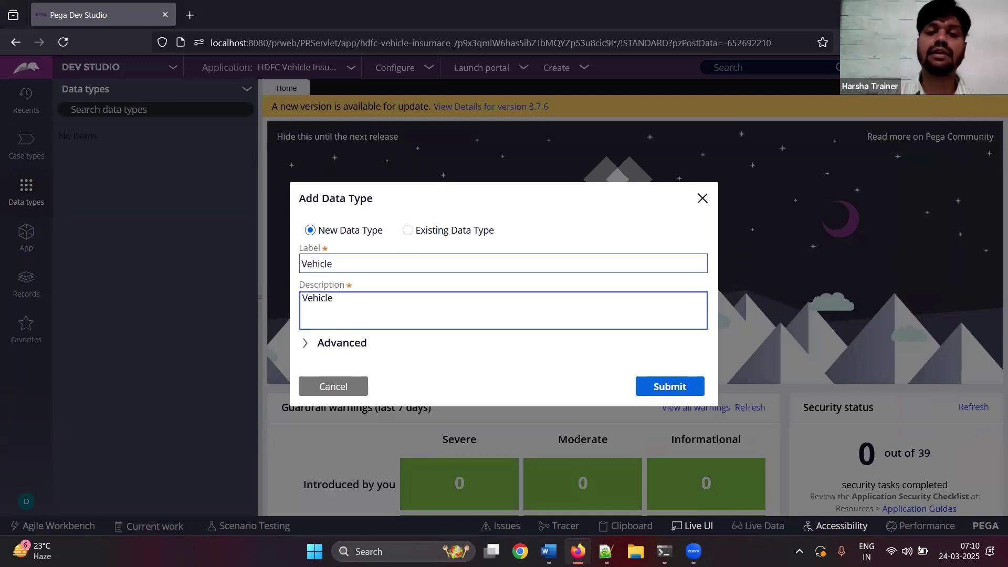
pyautogui.click(433, 259)
pyautogui.hotkey('ctrl', 'a')
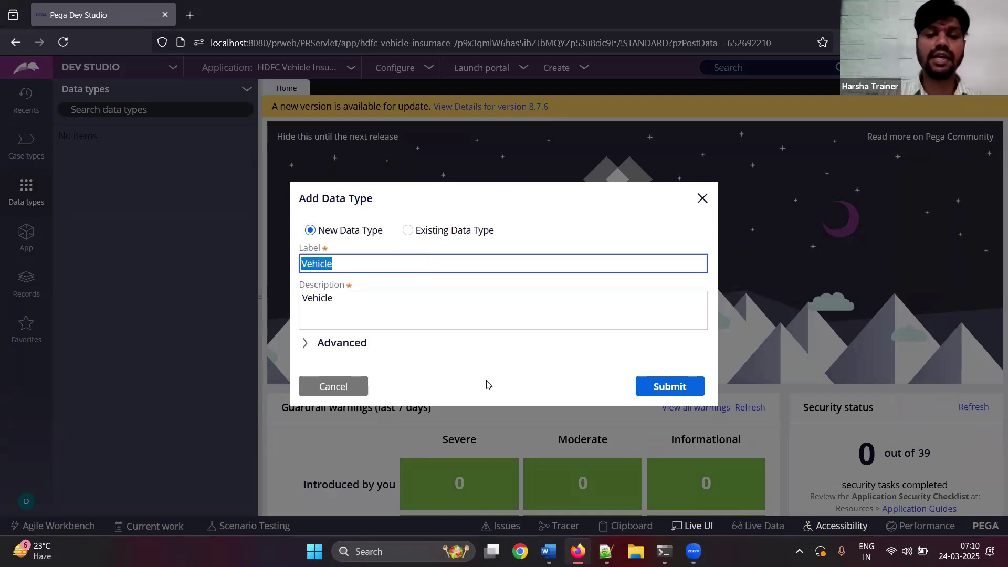
# - Note 'Expand advanced' in Word and expand the Advanced section of the form
pyautogui.click(549, 551)
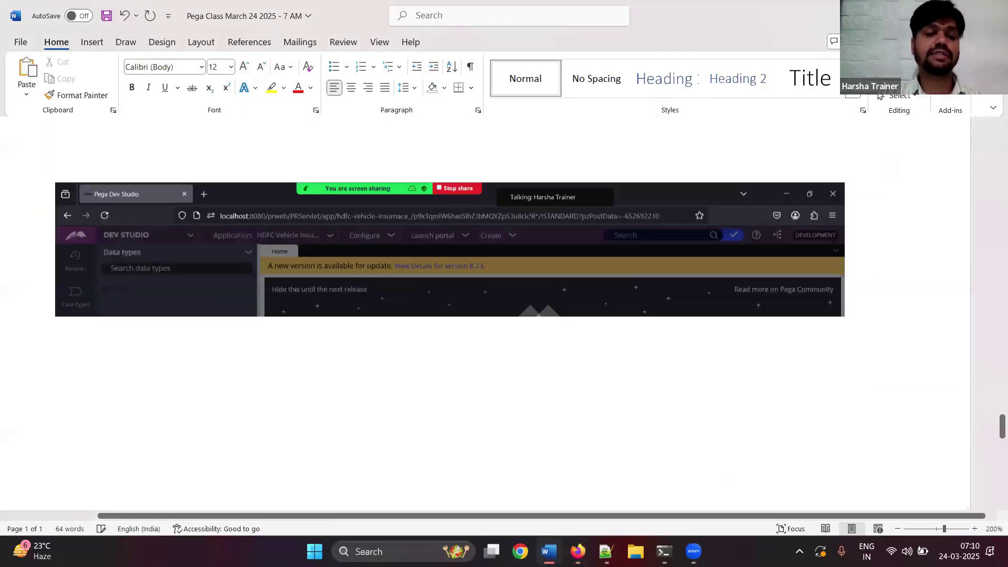
pyautogui.press('Return')
pyautogui.write('Expand advance')
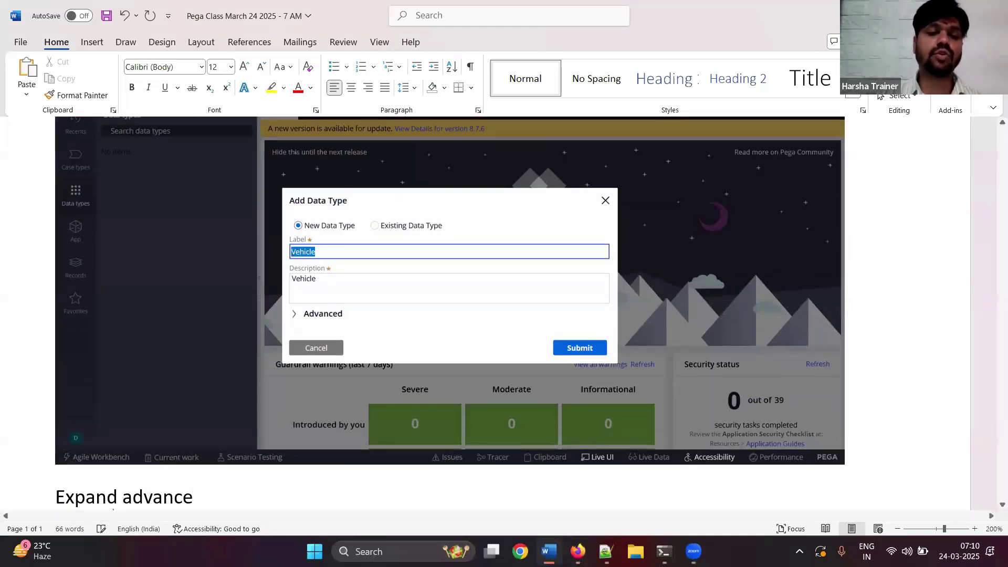
pyautogui.write('d')
pyautogui.press('Return')
pyautogui.click(577, 551)
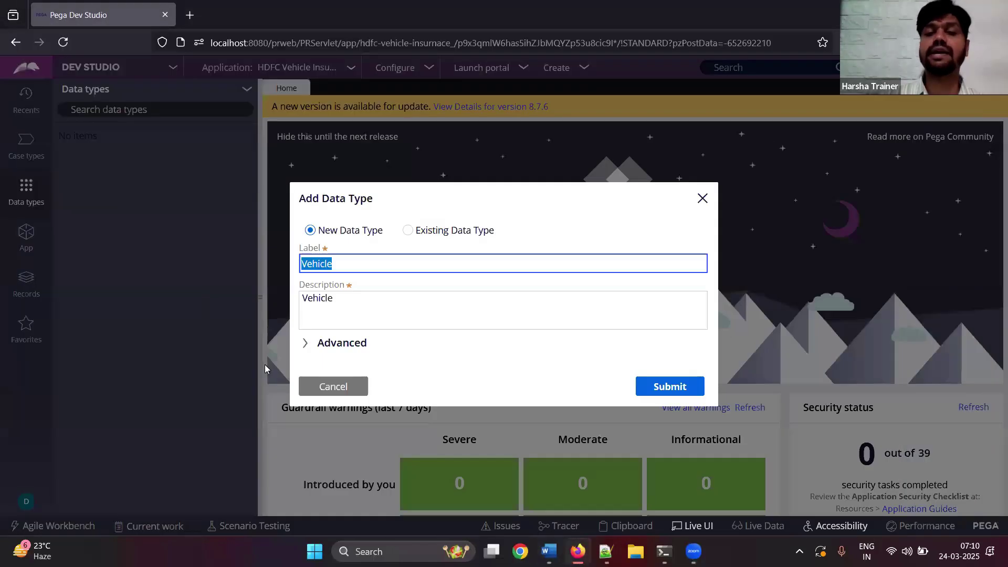
pyautogui.click(331, 344)
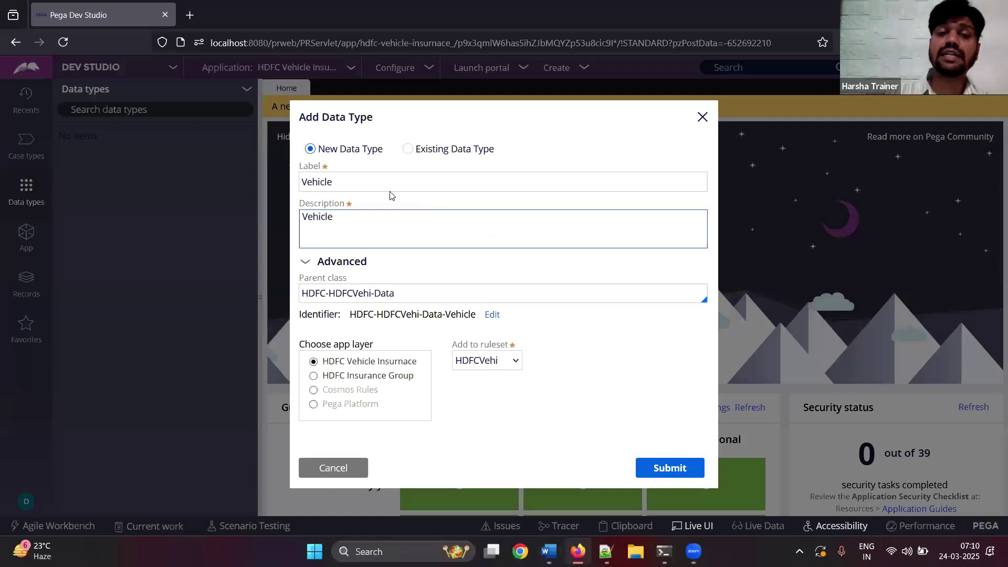
# - Review the label and keep the parent class as HDFC-HDFCVehi-Data
pyautogui.moveTo(356, 182); pyautogui.dragTo(293, 190)
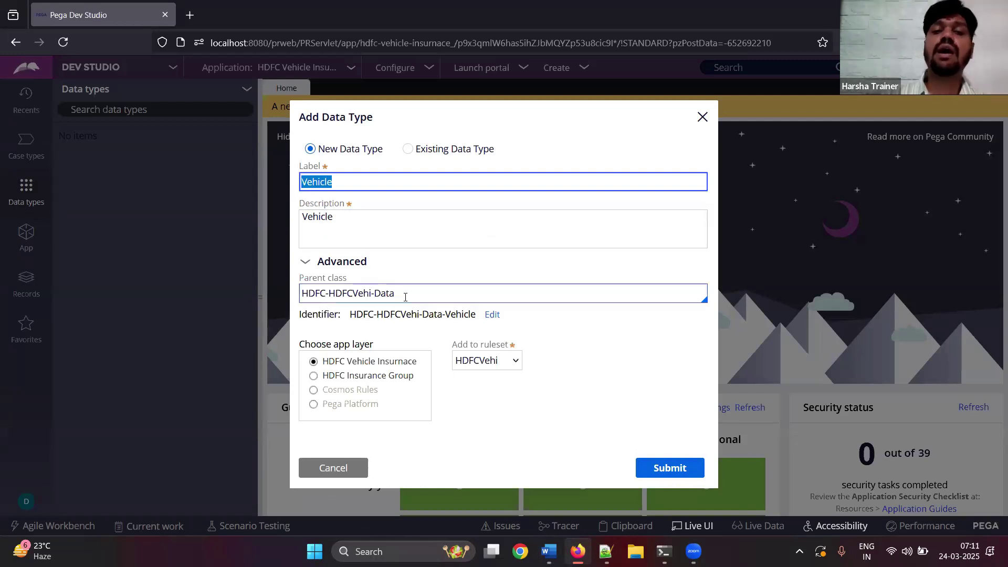
pyautogui.moveTo(404, 297); pyautogui.dragTo(298, 296)
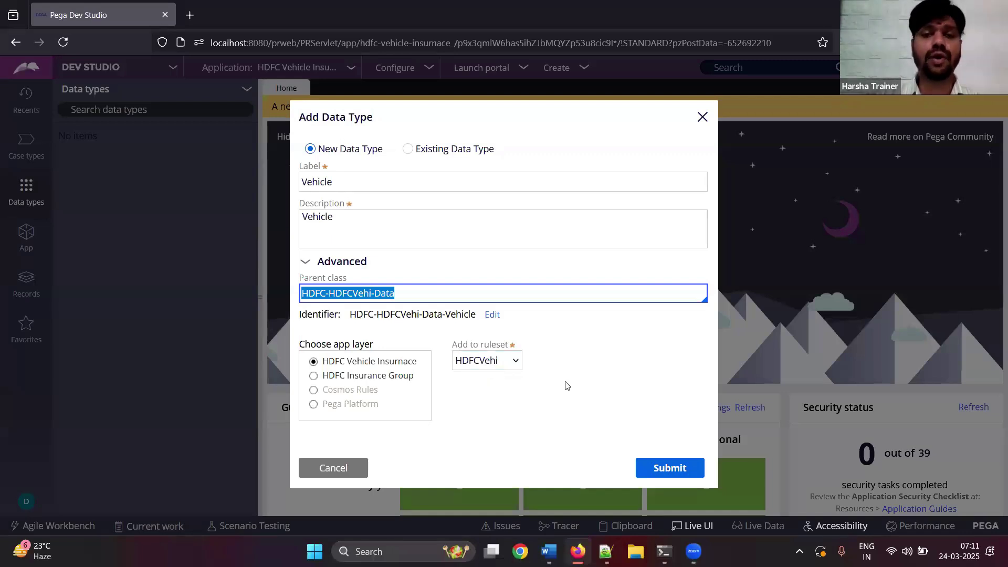
pyautogui.click(417, 299)
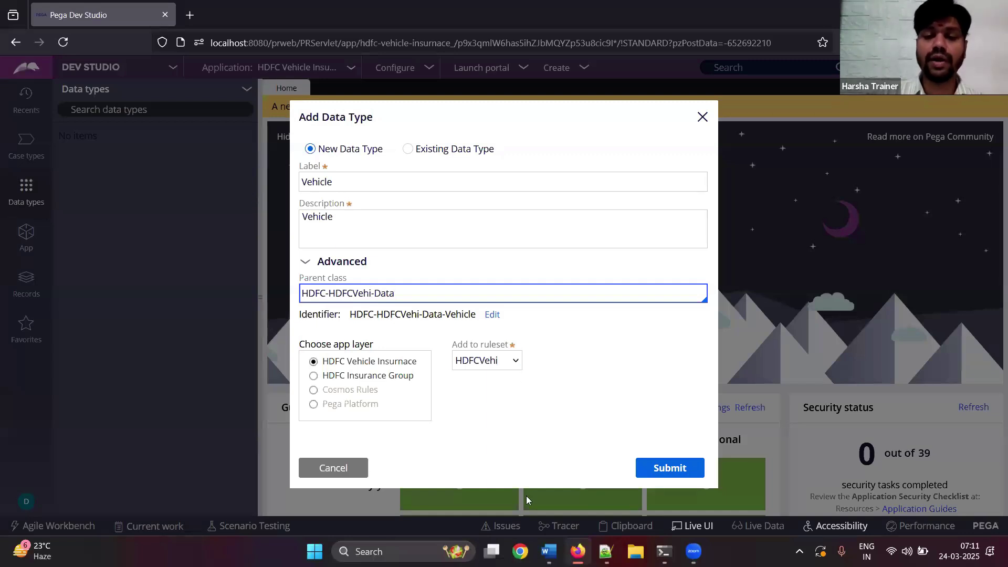
# - Paste the dialog screenshot with a 'Submit' note, then submit the Vehicle data type
pyautogui.hotkey('alt', 'Tab')
pyautogui.hotkey('ctrl', 'v')
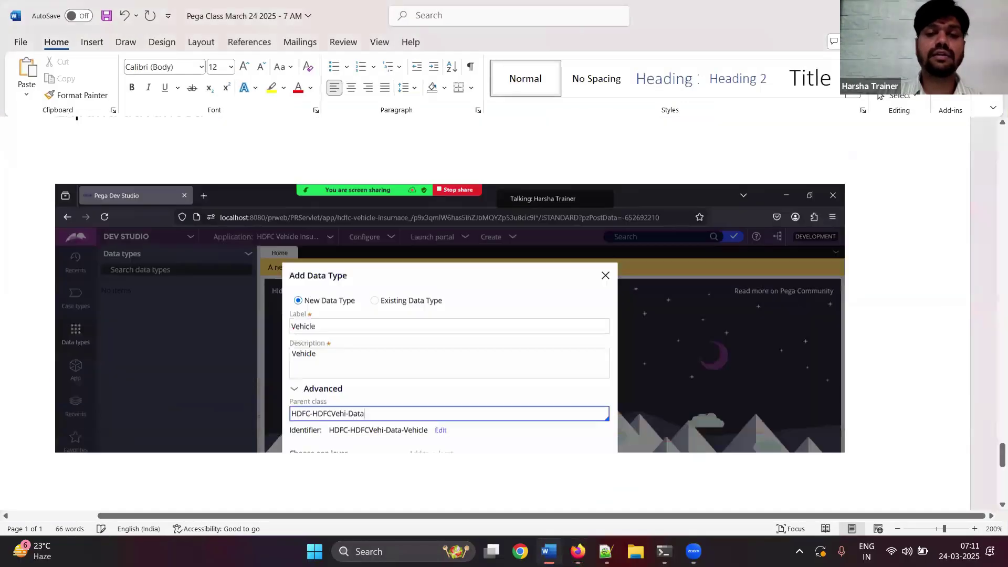
pyautogui.write('Submit')
pyautogui.press('Return')
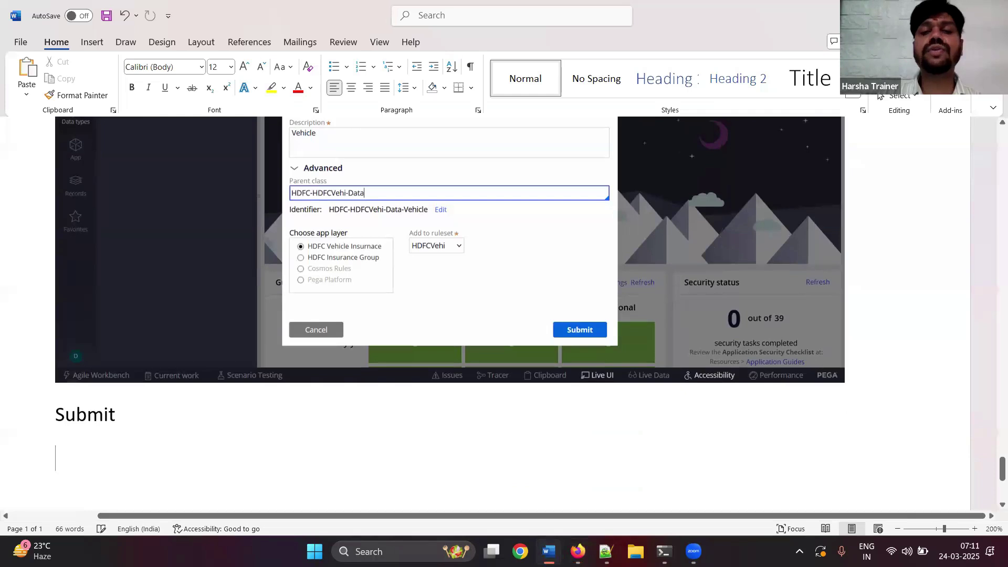
pyautogui.hotkey('alt', 'Tab')
pyautogui.click(679, 481)
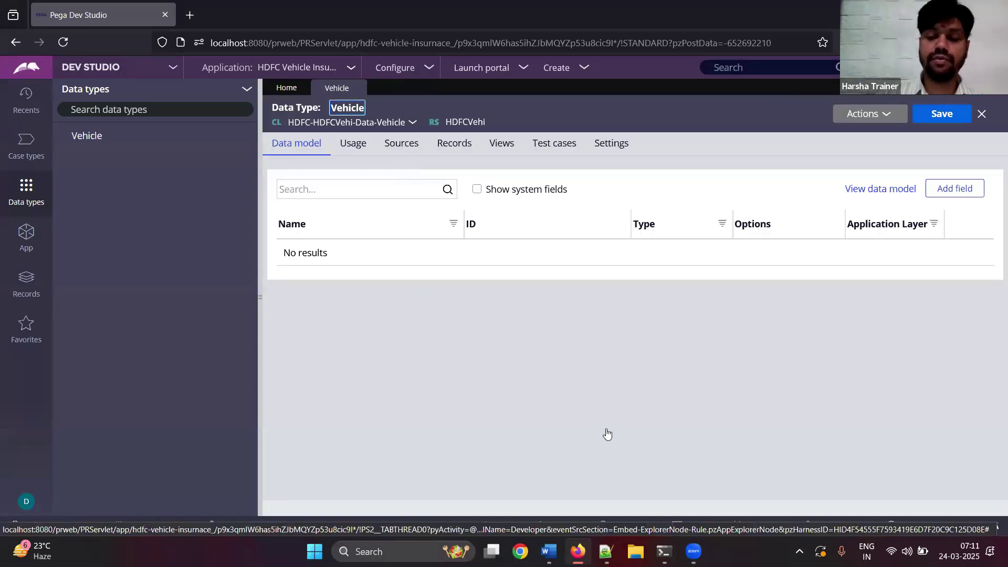
# - Reveal HDFC-HDFCVehi-Data-Vehicle in App Explorer from the Vehicle class-name menu
pyautogui.hotkey('alt', 'Tab')
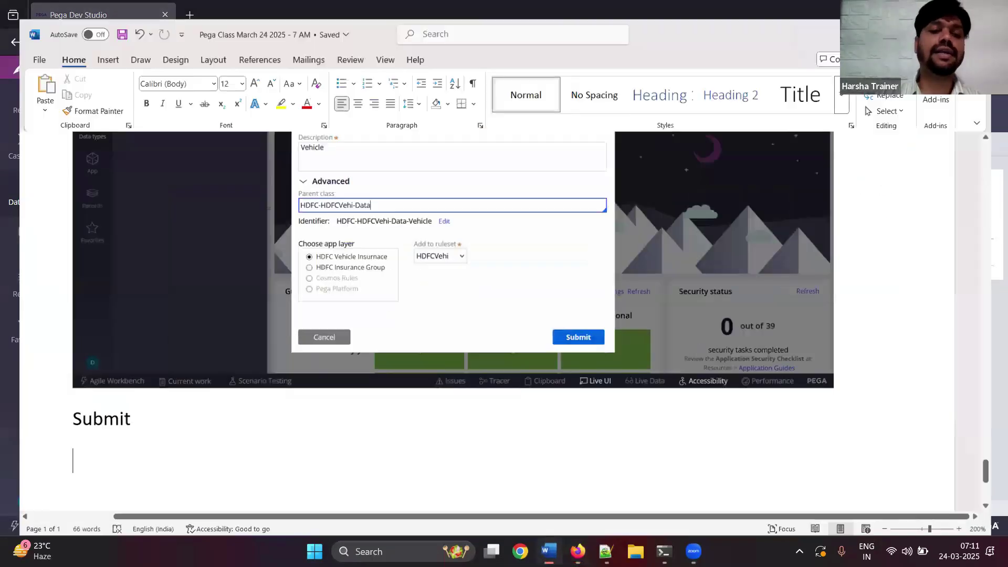
pyautogui.hotkey('alt', 'Tab')
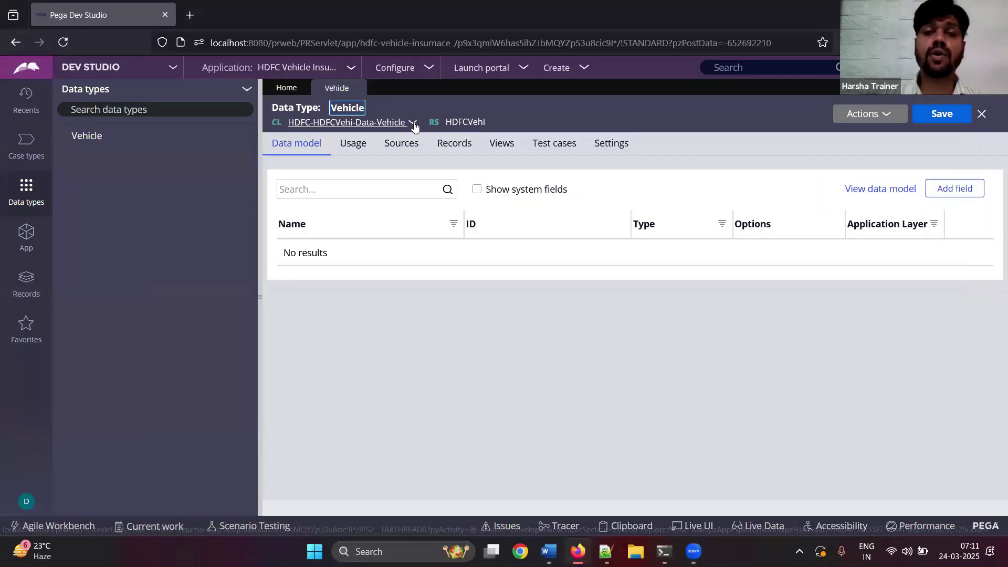
pyautogui.click(413, 124)
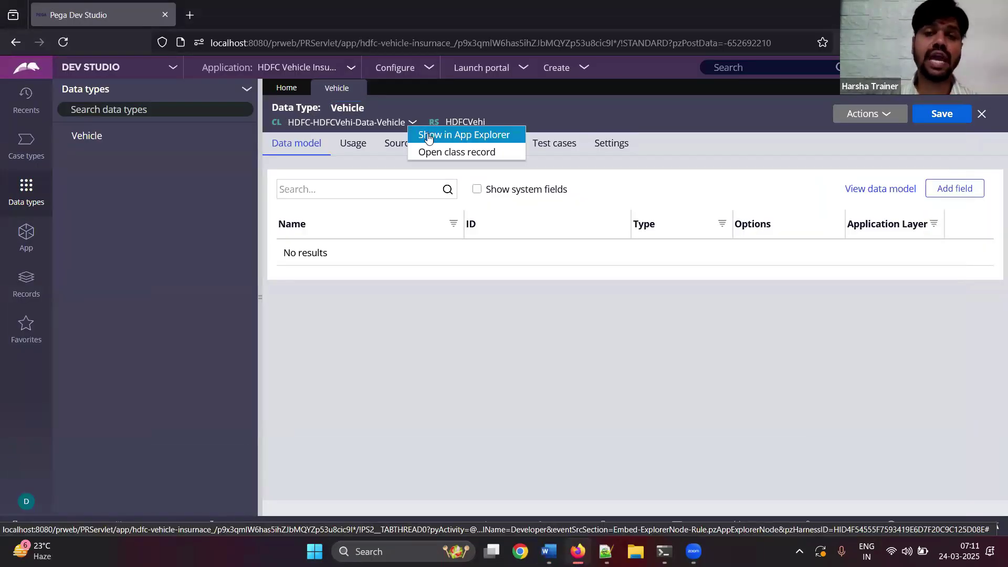
pyautogui.click(429, 136)
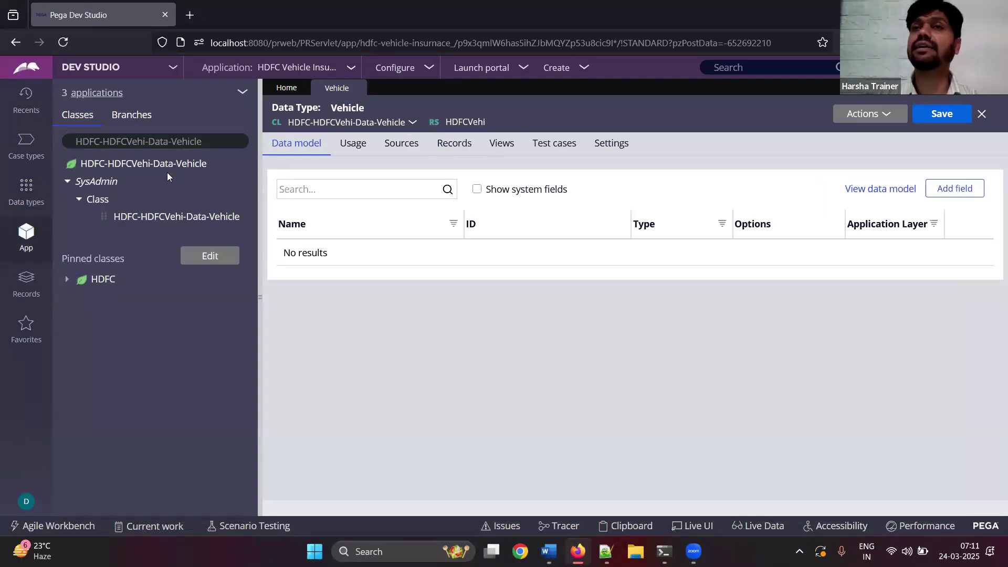
pyautogui.click(413, 125)
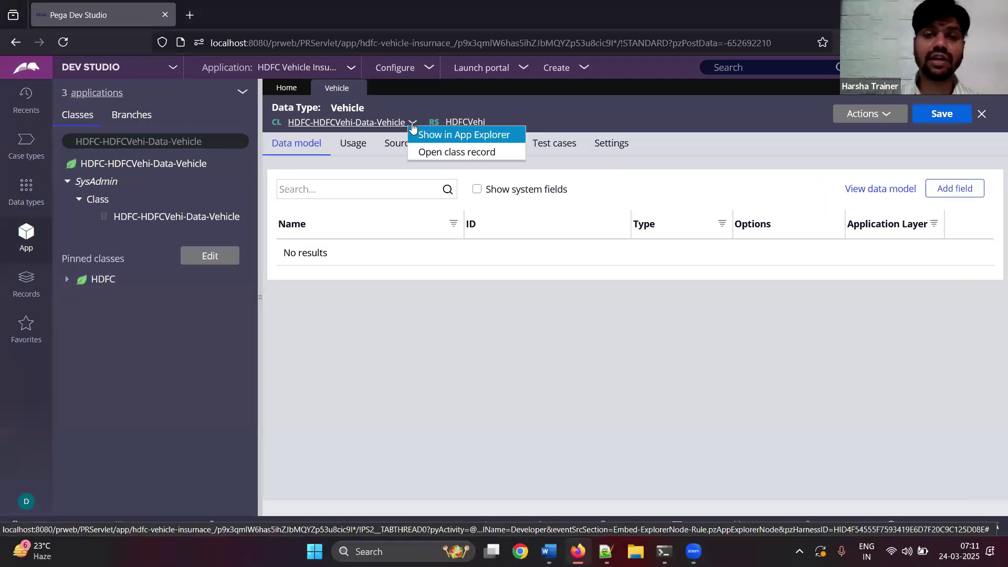
# - Inspect the Vehicle class record's class type and created-in version 01-01-01, then close it
pyautogui.click(436, 152)
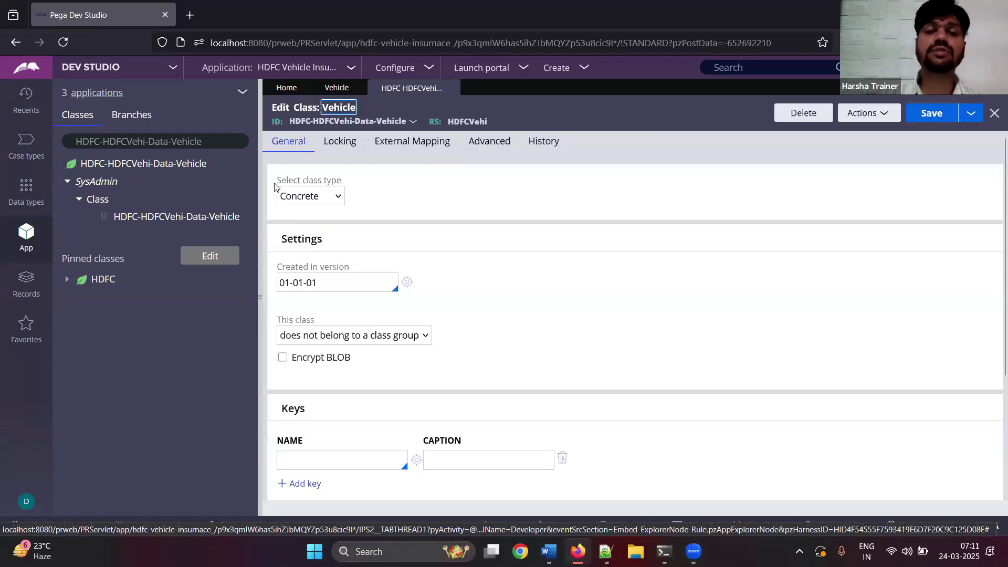
pyautogui.moveTo(276, 182); pyautogui.dragTo(372, 183)
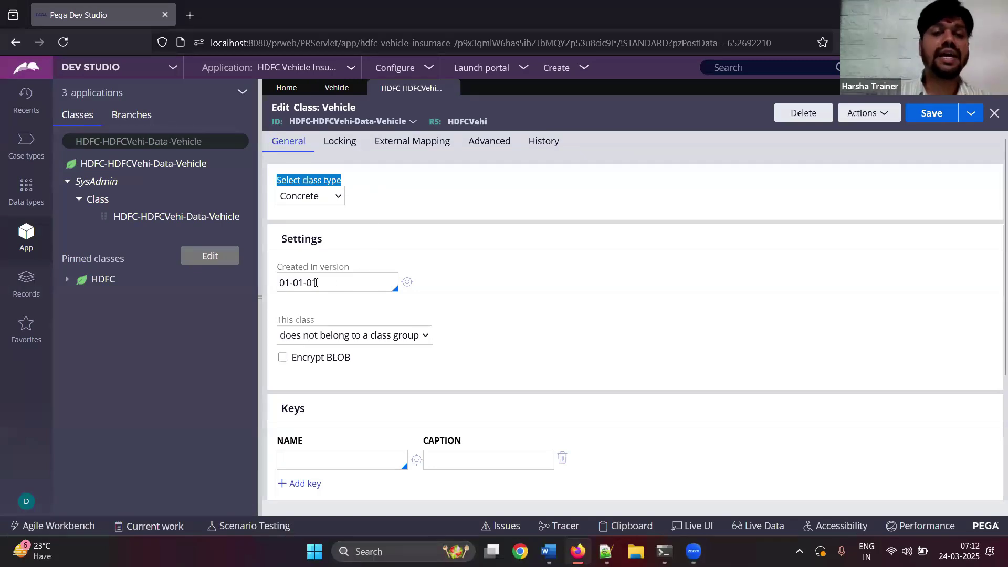
pyautogui.moveTo(316, 283); pyautogui.dragTo(267, 288)
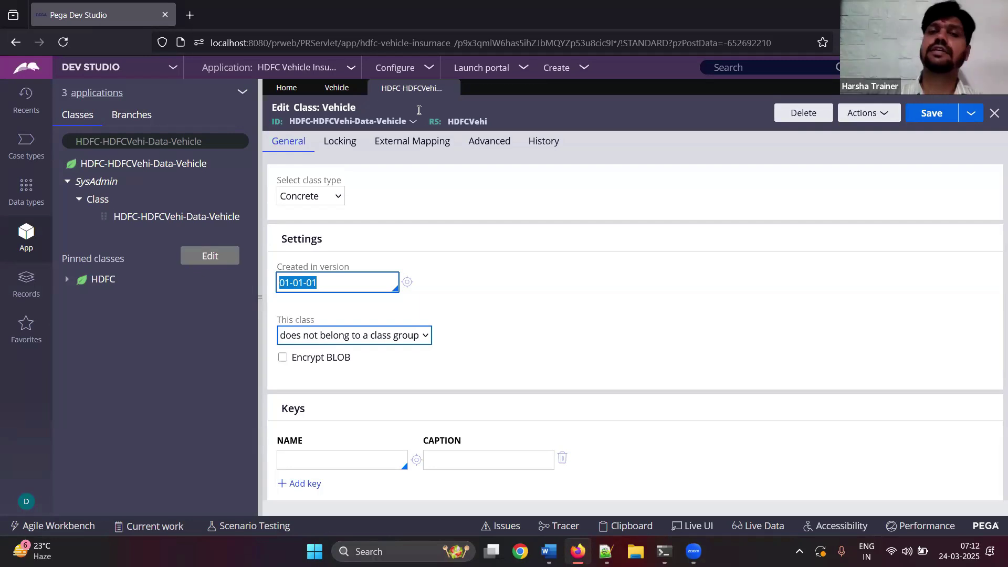
pyautogui.click(453, 88)
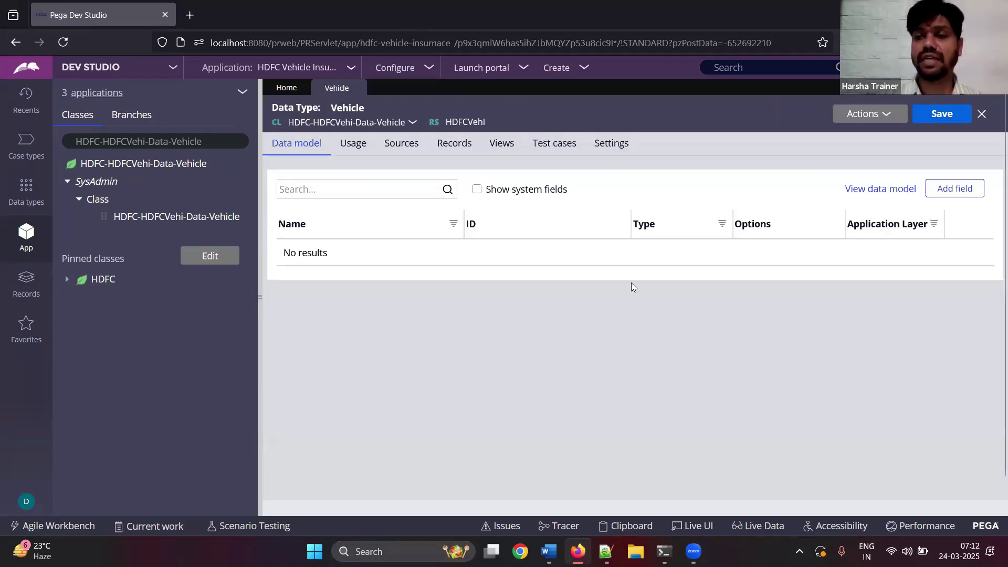
# - Add the note 'Click on add filed to create properties' in Word
pyautogui.hotkey('alt', 'Tab')
pyautogui.write('Click on add ')
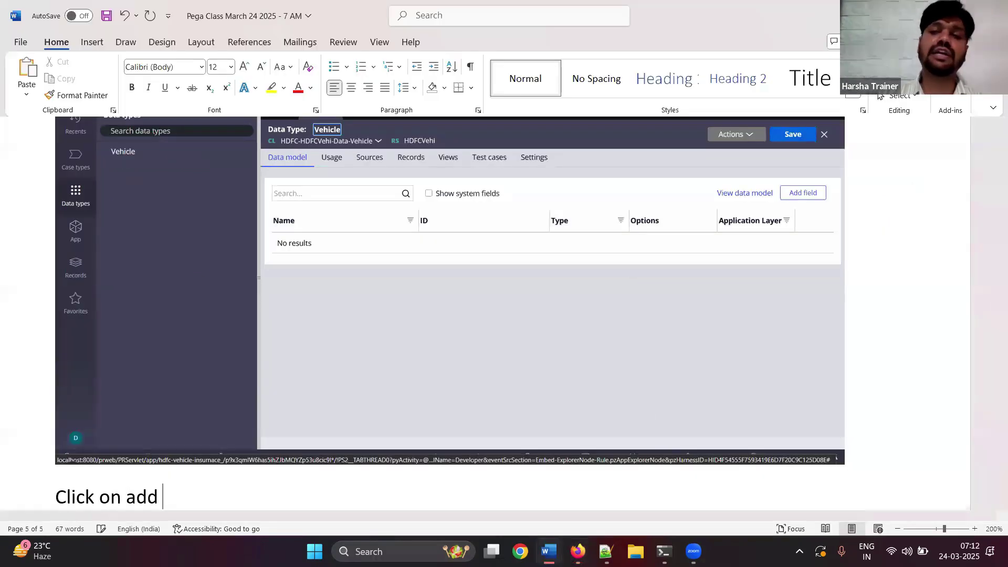
pyautogui.write('filed to create p')
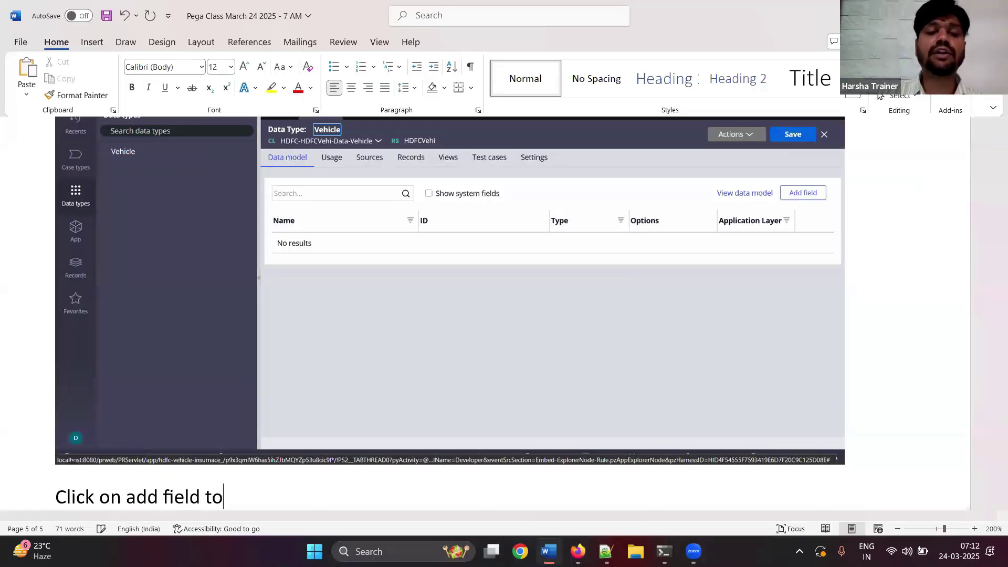
pyautogui.write('roperties')
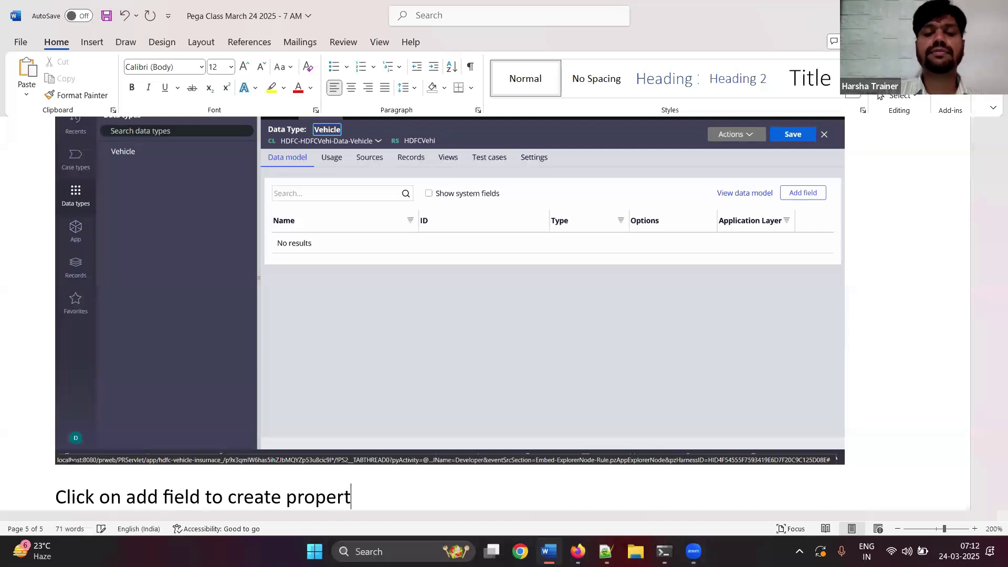
pyautogui.press('Return')
# - Begin adding the VIN field to Vehicle and paste the dialog screenshot into the Word notes
pyautogui.hotkey('alt', 'Tab')
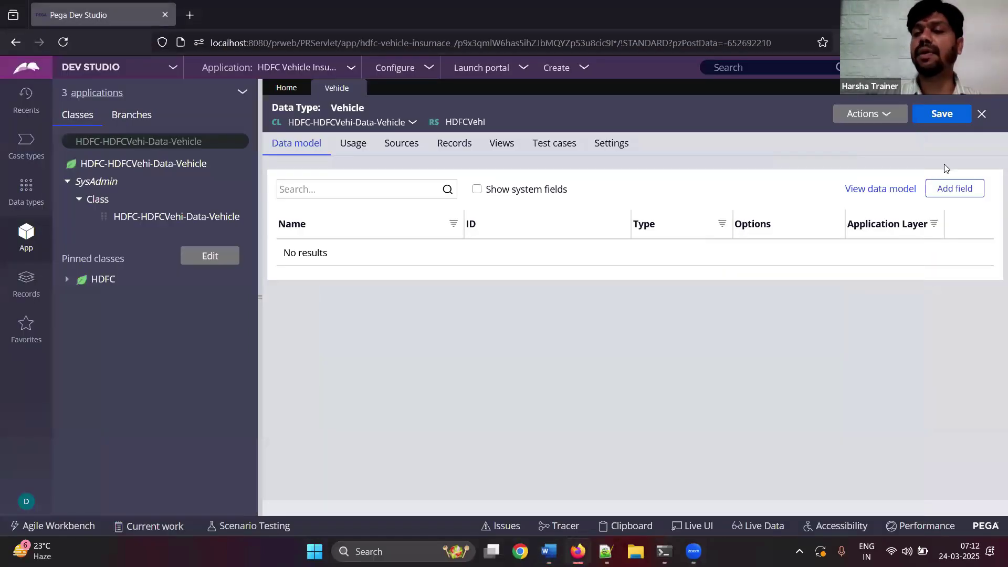
pyautogui.click(950, 192)
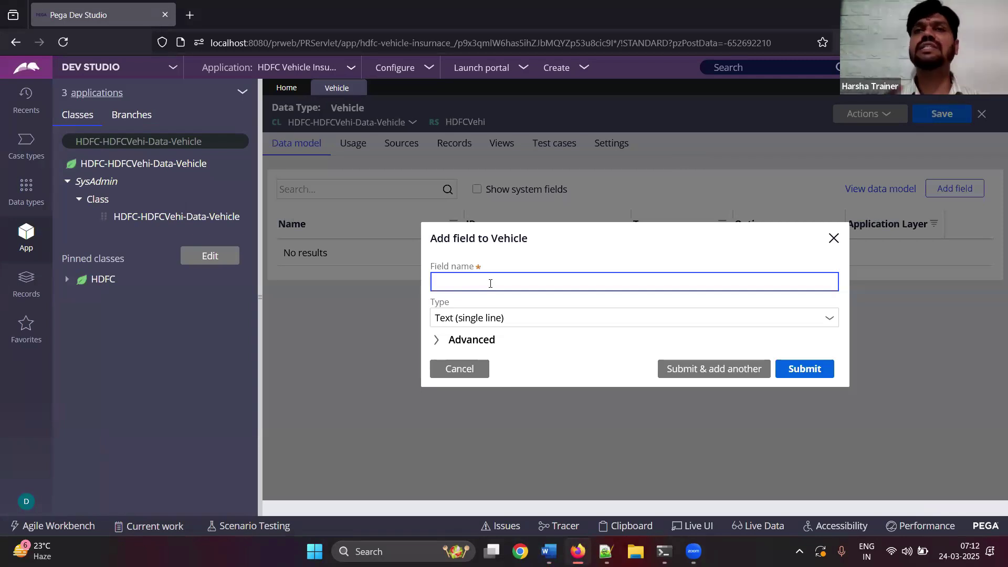
pyautogui.write('VIN')
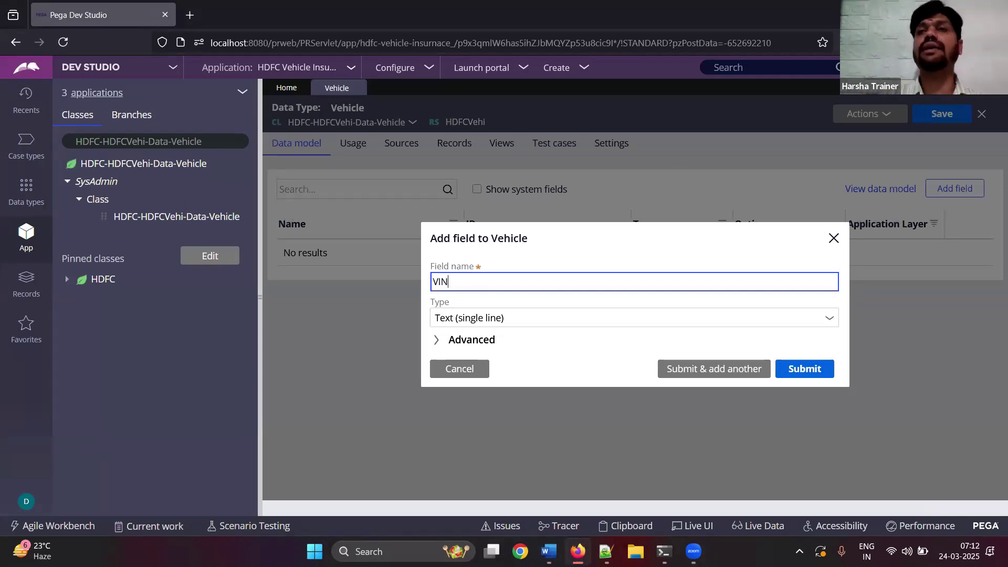
pyautogui.press('Tab')
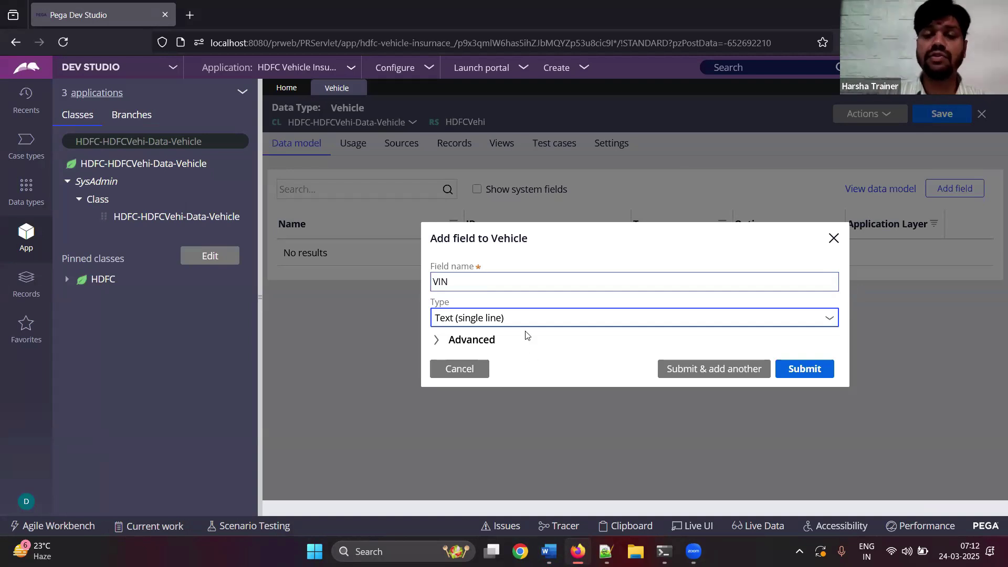
pyautogui.click(548, 552)
pyautogui.hotkey('ctrl', 'v')
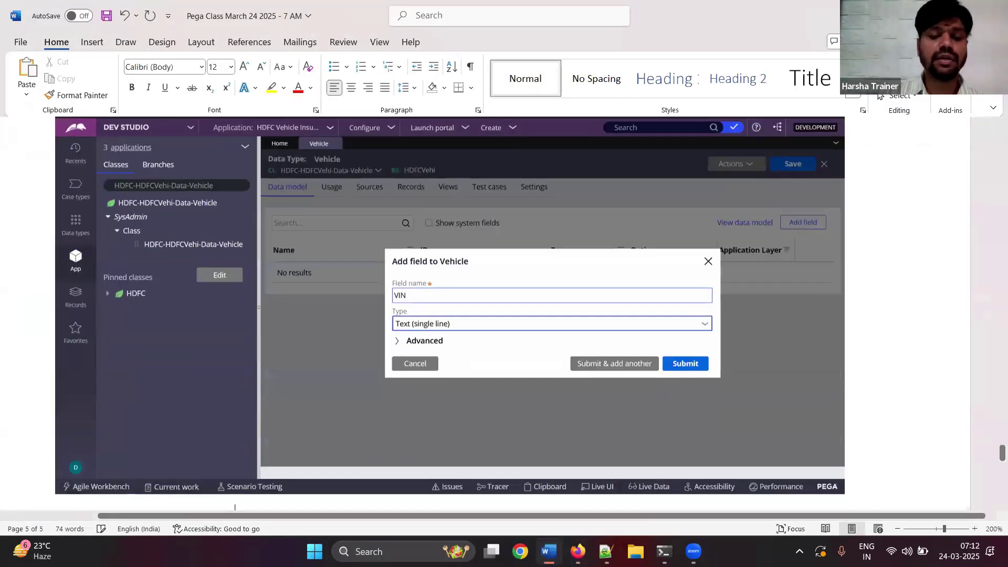
pyautogui.press('Return')
pyautogui.write('S')
pyautogui.write('$')
# - Fix the stray text below the screenshot in the notes, then submit the VIN field
pyautogui.press('BackSpace')
pyautogui.write('%')
pyautogui.press('BackSpace')
pyautogui.write('&A')
pyautogui.press('Return')
pyautogui.write('S')
pyautogui.press('BackSpace')
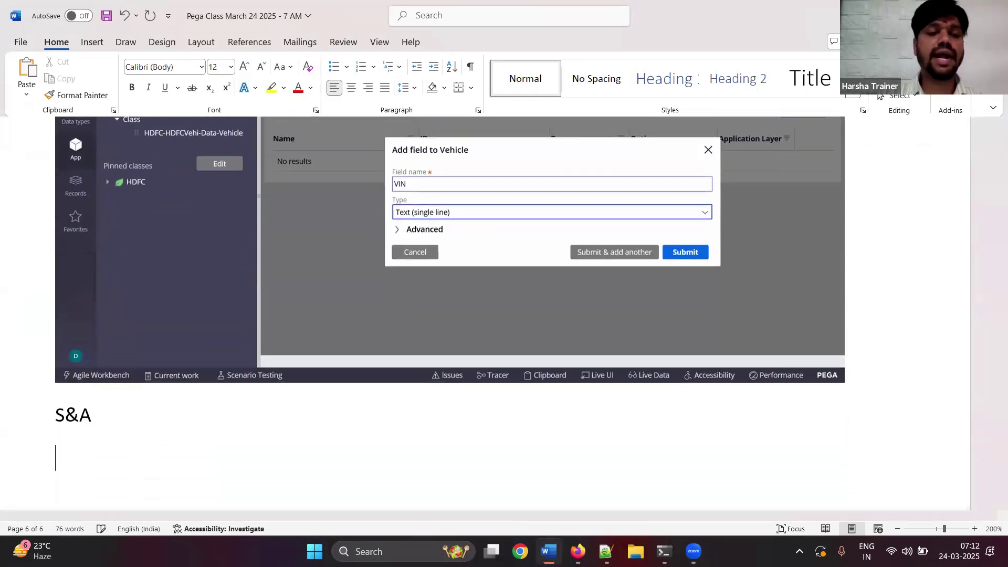
pyautogui.click(549, 551)
pyautogui.click(681, 370)
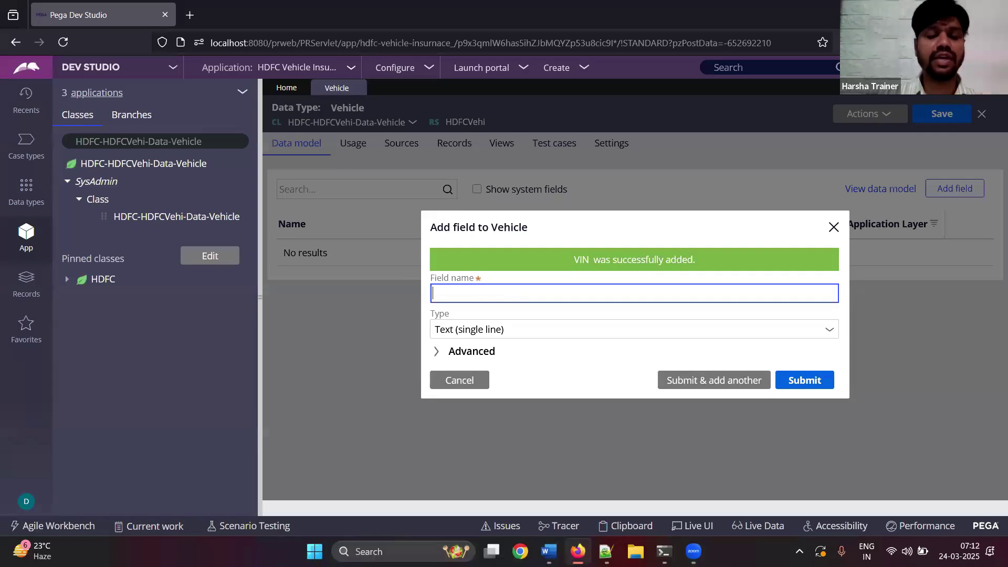
# - Add the VRN field, saving its dialog screenshot in the Word notes
pyautogui.write('VRN')
pyautogui.press('Tab')
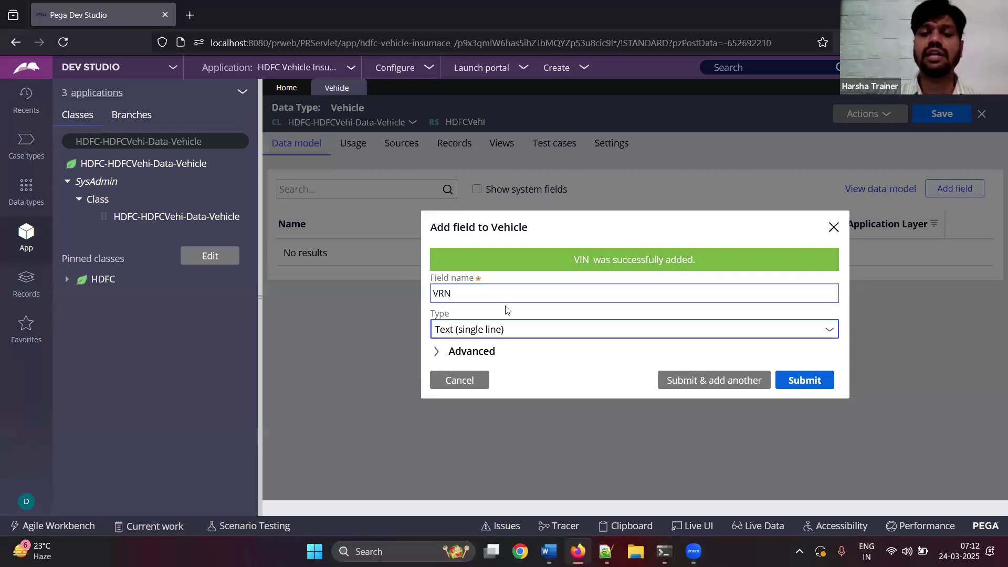
pyautogui.doubleClick(505, 297)
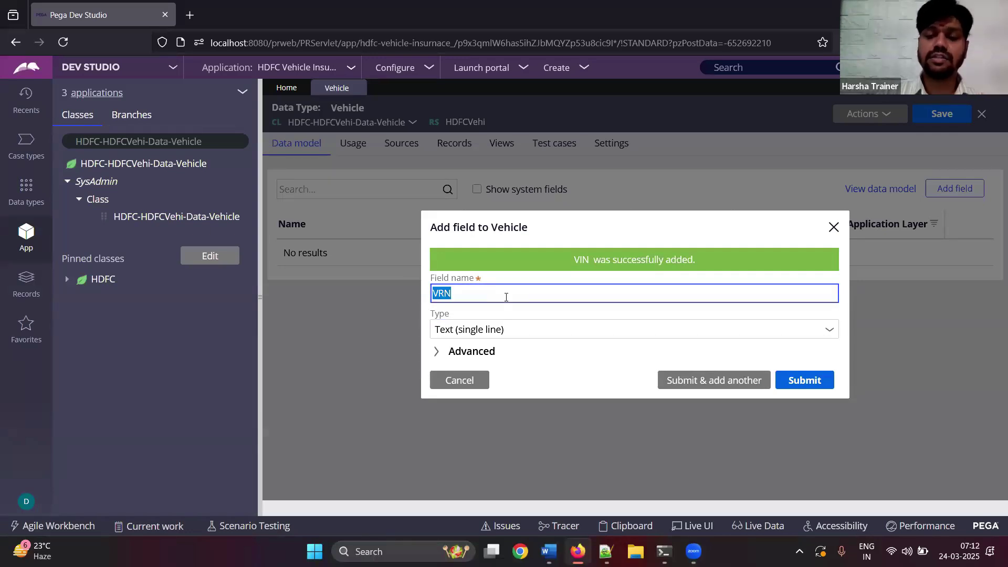
pyautogui.click(549, 551)
pyautogui.hotkey('ctrl', 'v')
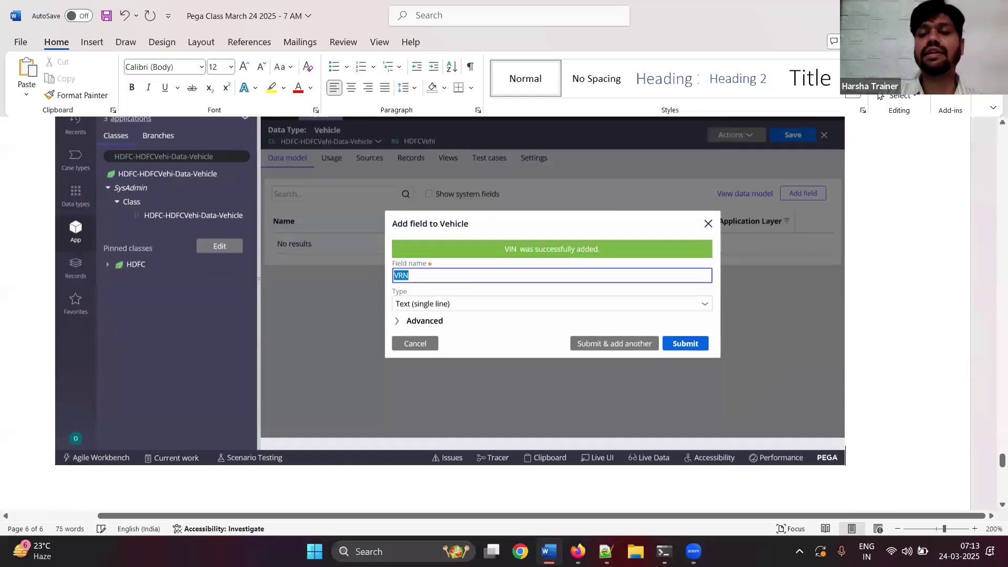
pyautogui.hotkey('alt', 'Tab')
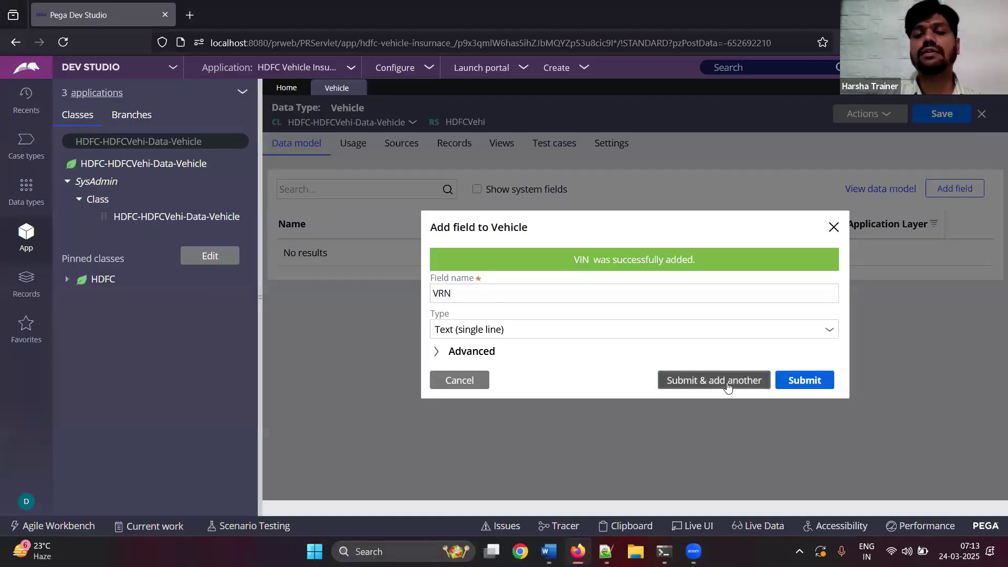
pyautogui.click(727, 387)
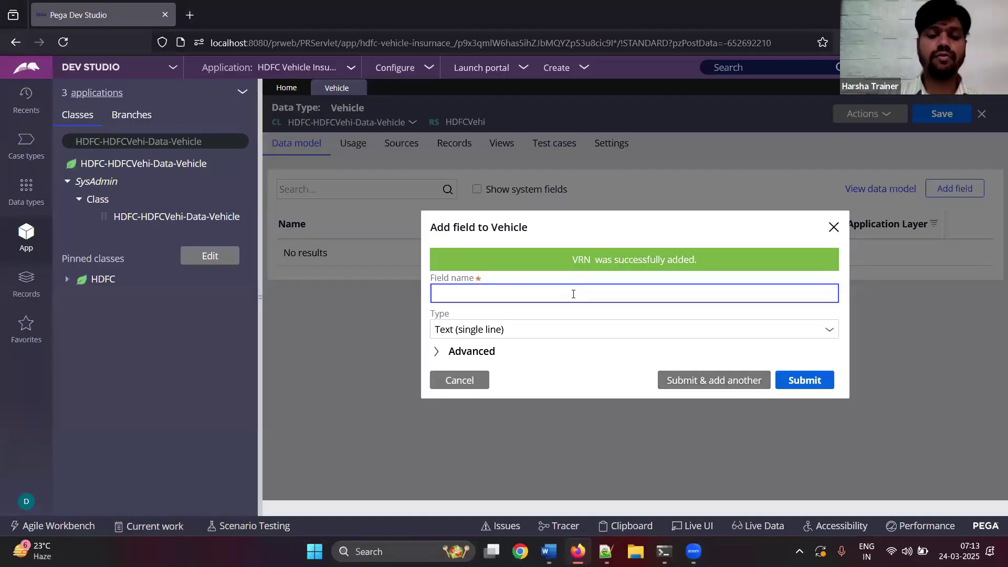
# - Add Manufacturing Company as a text field
pyautogui.write('Manufacturing Company')
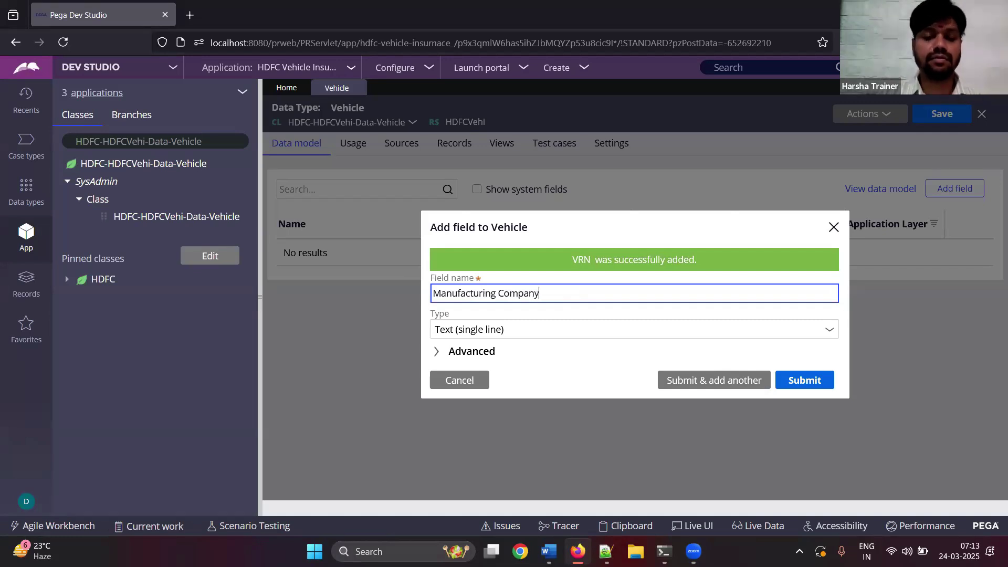
pyautogui.hotkey('ctrl', 'a')
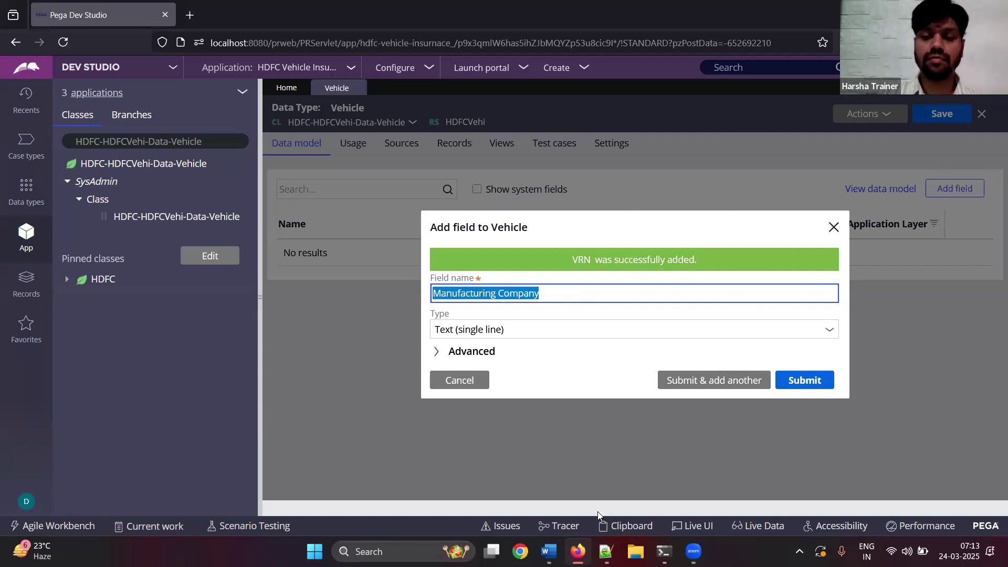
pyautogui.click(548, 551)
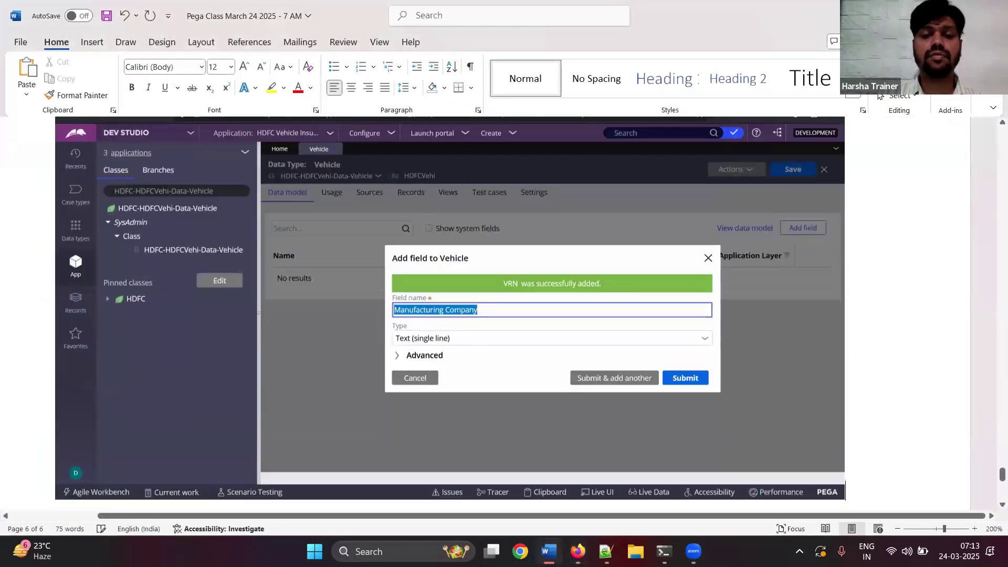
pyautogui.hotkey('alt', 'Tab')
pyautogui.click(710, 386)
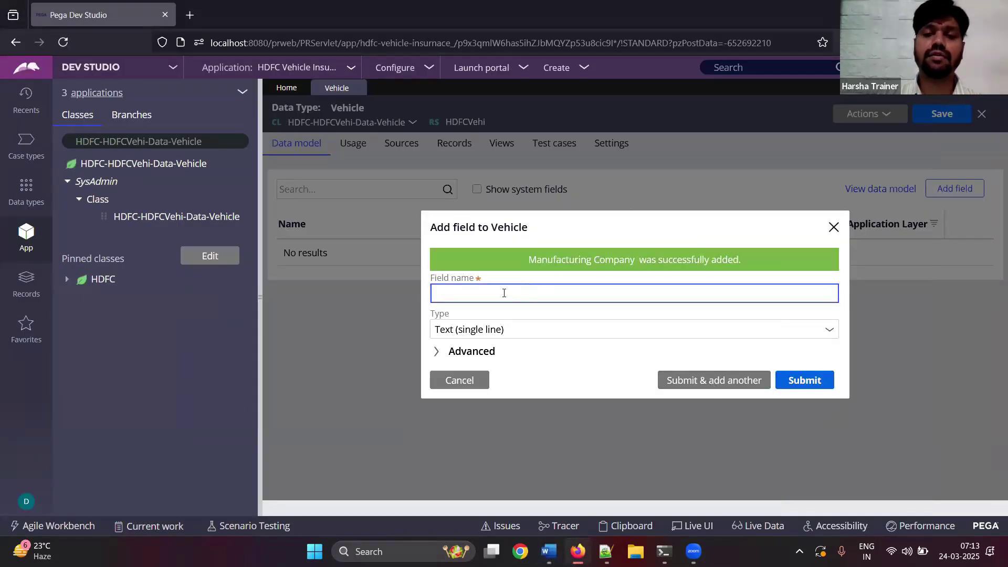
# - Add Manufacturing Year as an Integer field with a notes screenshot, and name the next field Vehicle Model
pyautogui.write('Manufacturing Year')
pyautogui.press('Tab')
pyautogui.write('in')
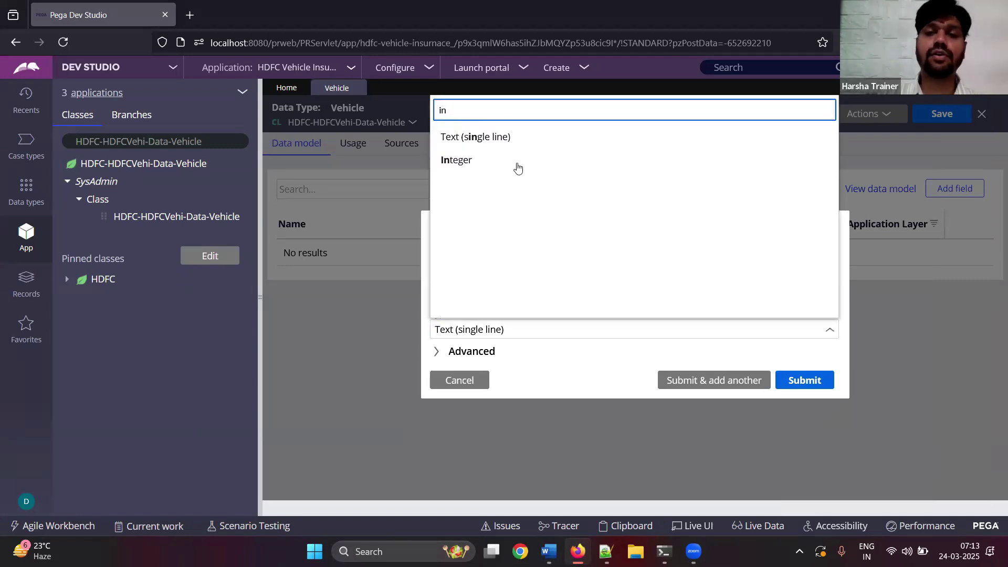
pyautogui.click(478, 167)
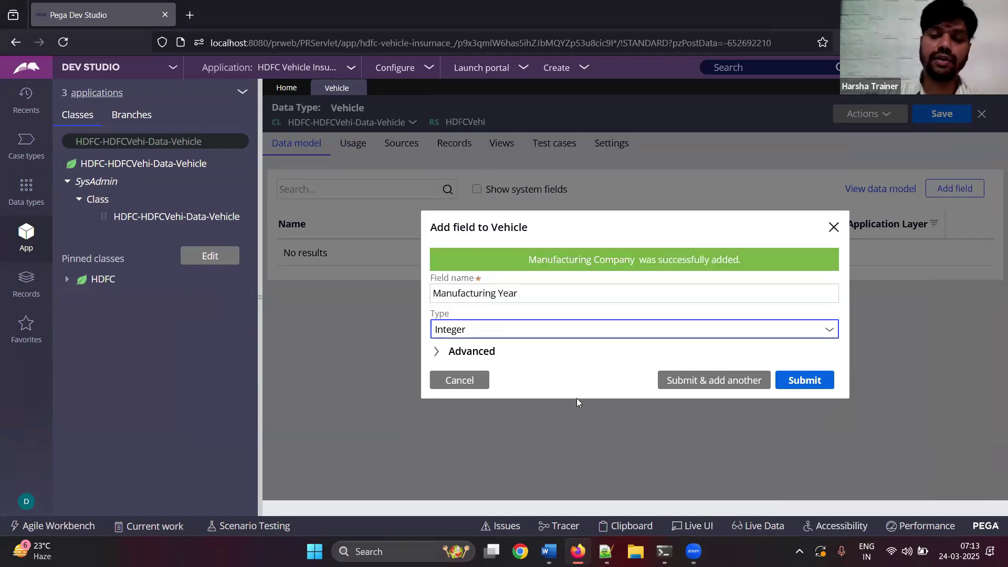
pyautogui.click(548, 551)
pyautogui.scroll(-5, 731, 391)
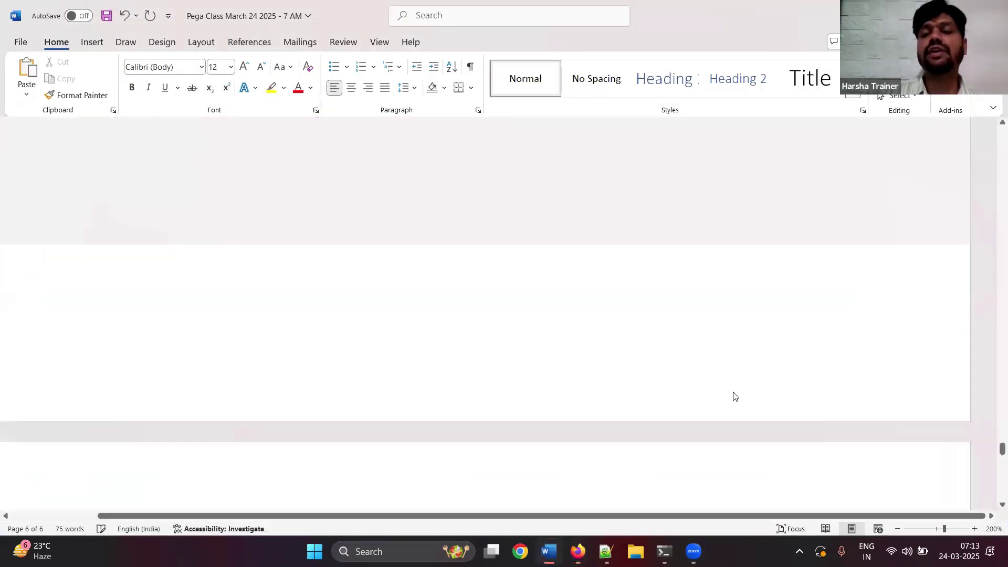
pyautogui.hotkey('ctrl', 'v')
pyautogui.hotkey('alt', 'Tab')
pyautogui.press('Return')
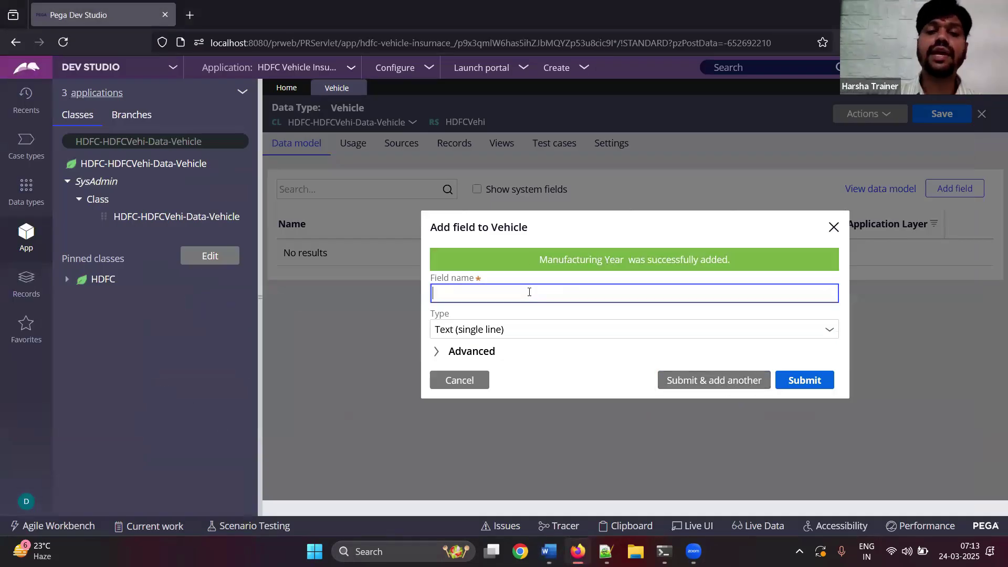
pyautogui.write('Vehicle Model')
pyautogui.press('Tab')
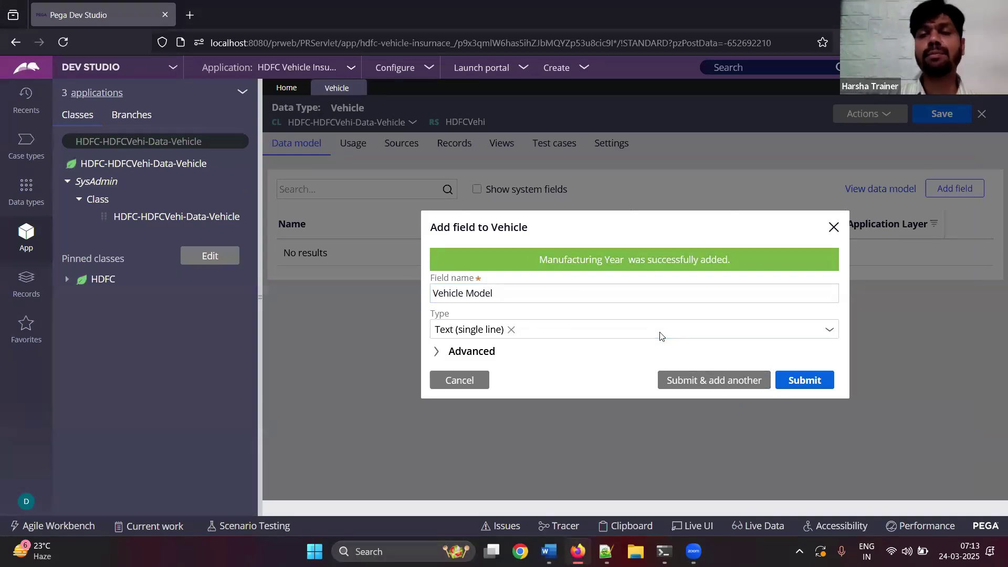
# - Make Vehicle Model a Picklist field shown as a drop-down list
pyautogui.click(659, 334)
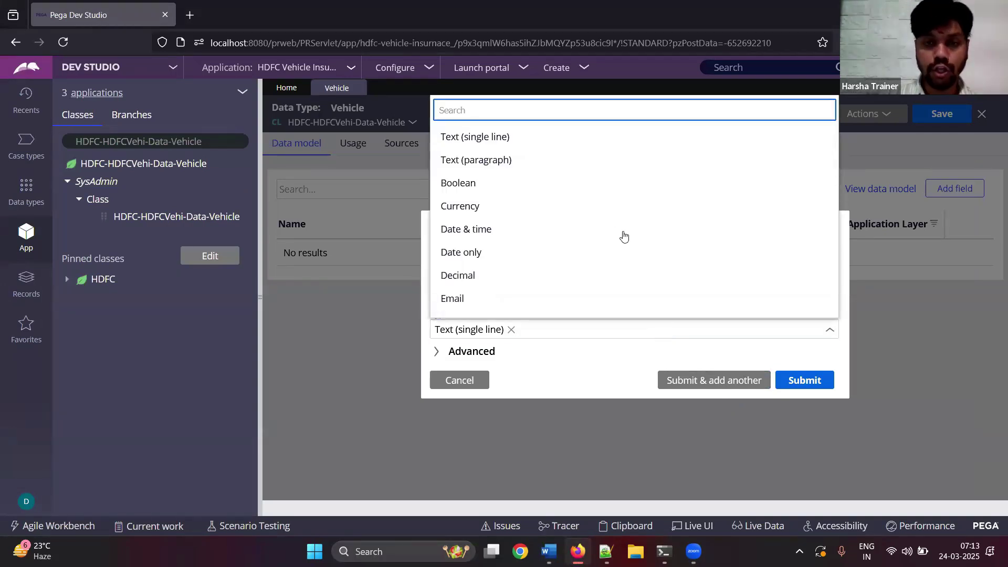
pyautogui.scroll(-2, 627, 239)
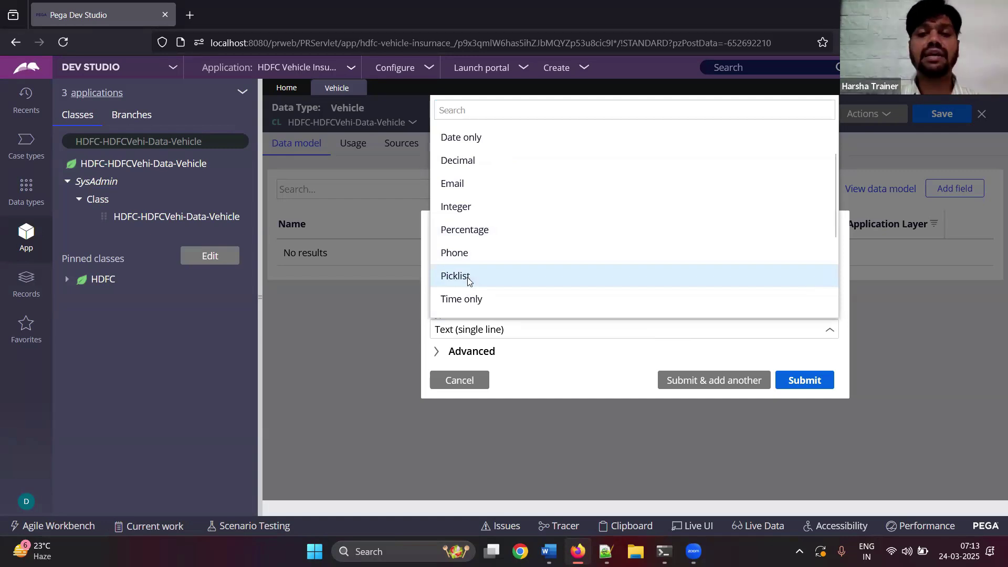
pyautogui.click(468, 278)
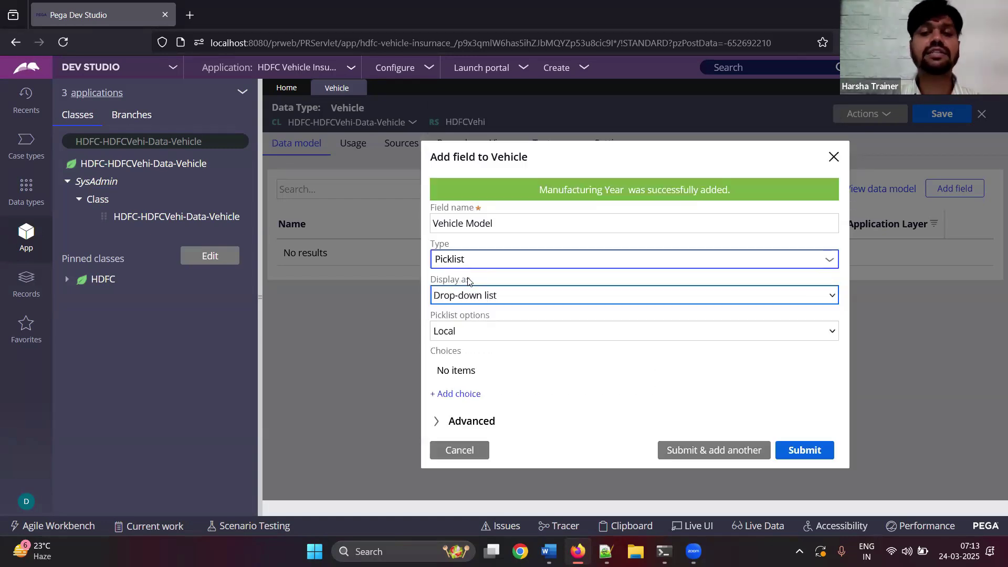
pyautogui.click(510, 297)
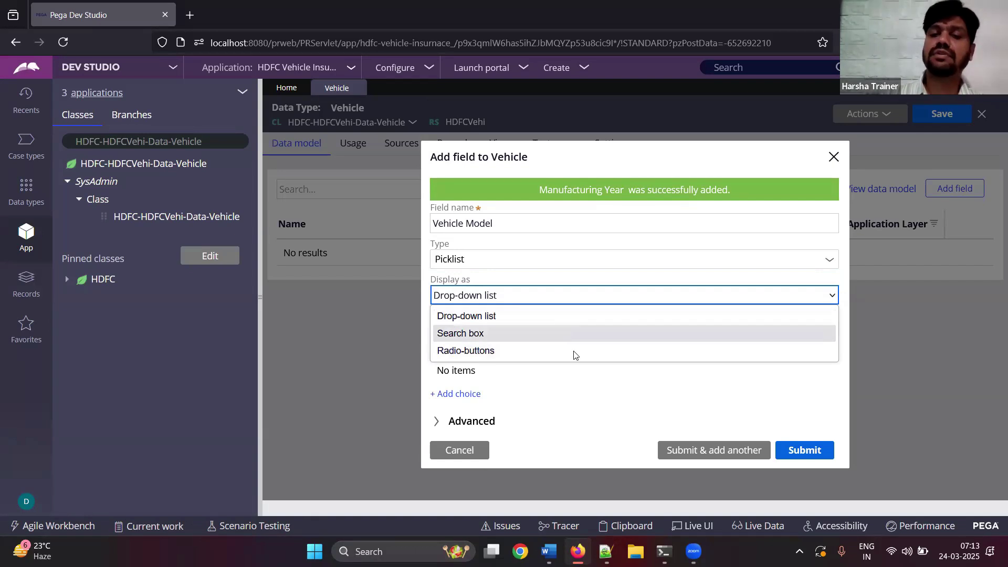
pyautogui.click(567, 387)
# - Add the picklist choices Select..., Two Wheeler and Four Wheeler
pyautogui.click(463, 399)
pyautogui.write('Select')
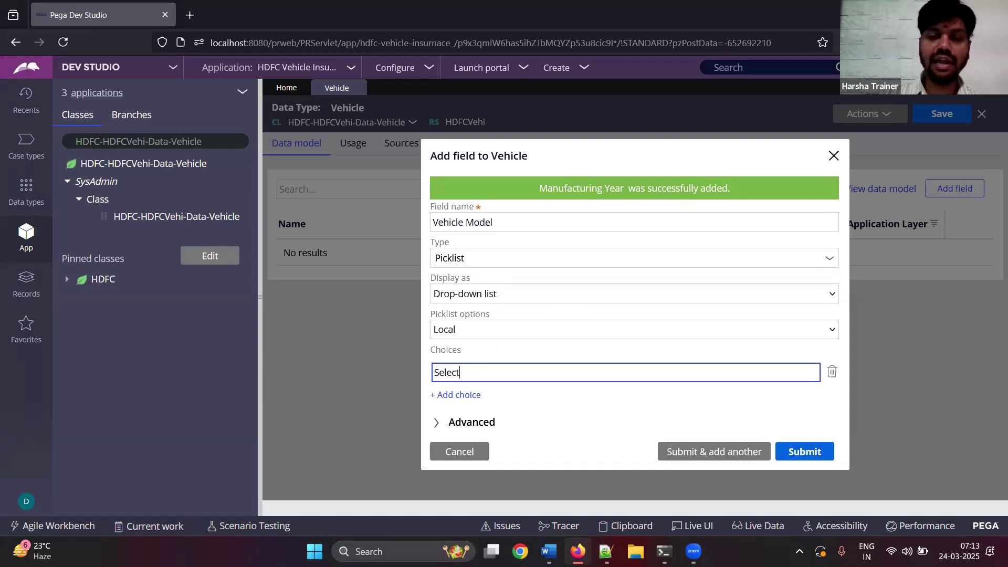
pyautogui.write('...')
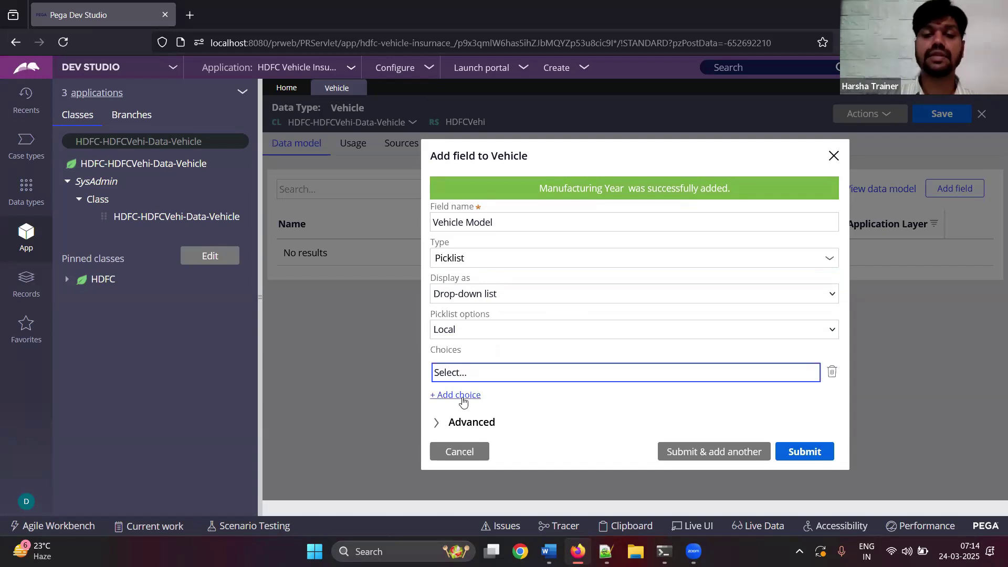
pyautogui.click(462, 398)
pyautogui.write('Two Wheeler')
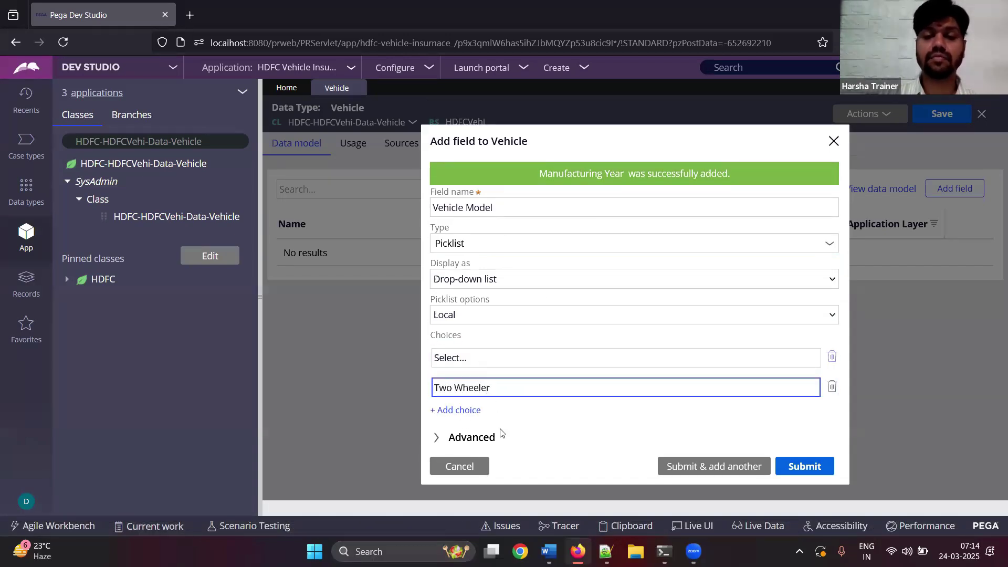
pyautogui.click(460, 410)
pyautogui.write('Four Wheeler')
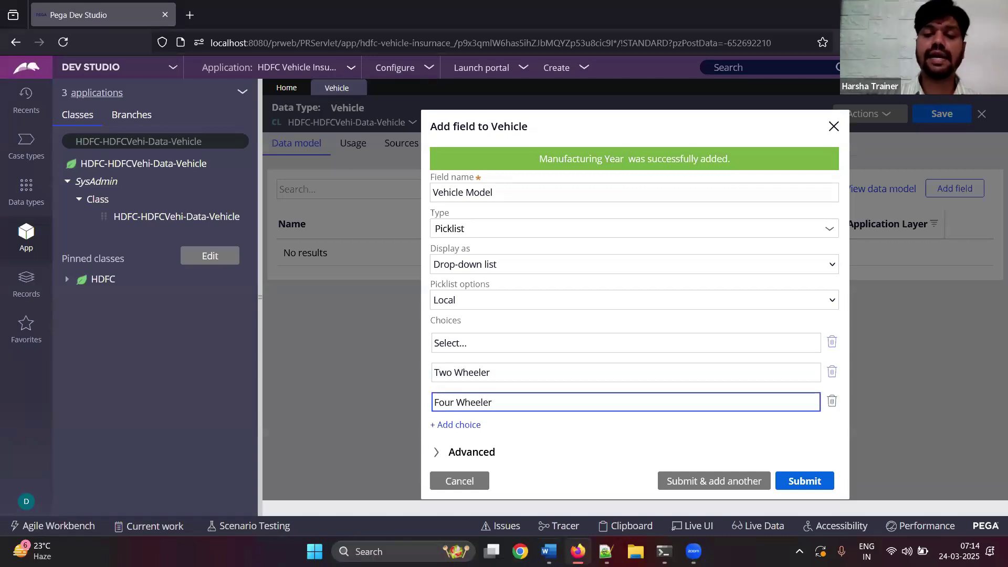
# - Paste the picklist screenshot into the notes, submit Vehicle Model, and close the Add field dialog
pyautogui.click(549, 551)
pyautogui.hotkey('ctrl', 'v')
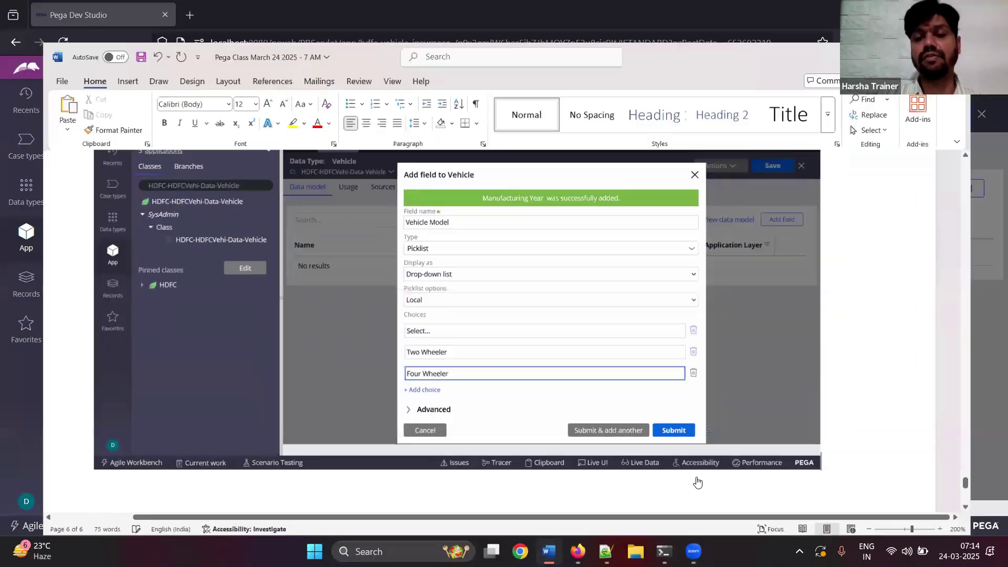
pyautogui.hotkey('alt', 'Tab')
pyautogui.click(697, 482)
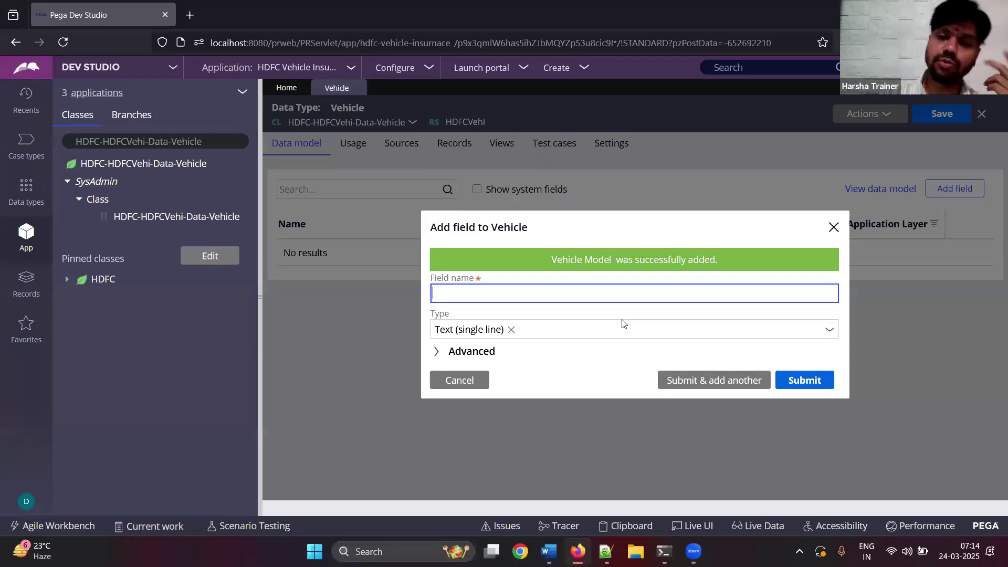
pyautogui.click(459, 381)
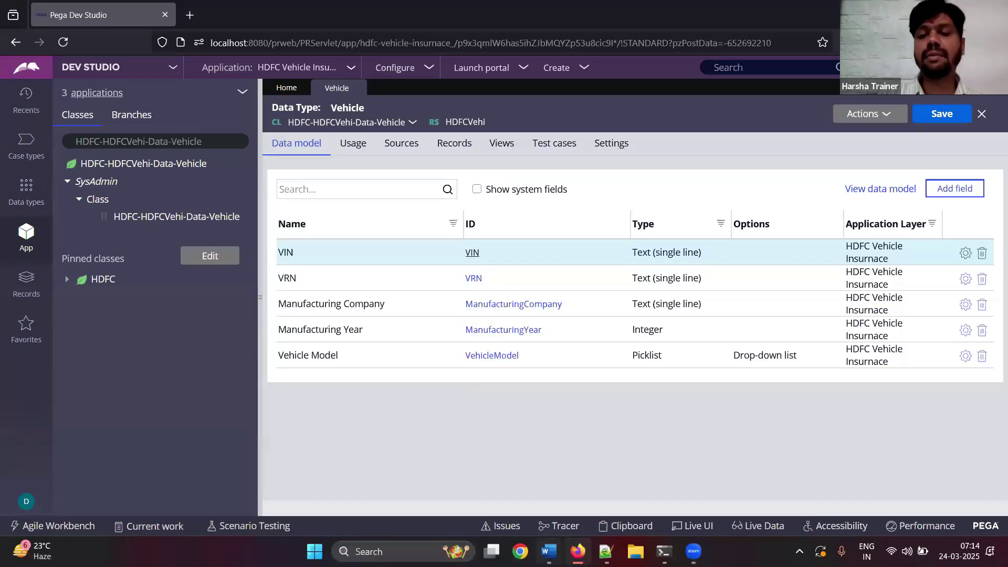
# - Paste the data model screenshot into the Word notes, add 'Save.done.', and save the notes
pyautogui.click(548, 551)
pyautogui.press('Return')
pyautogui.press('Return')
pyautogui.hotkey('ctrl', 'v')
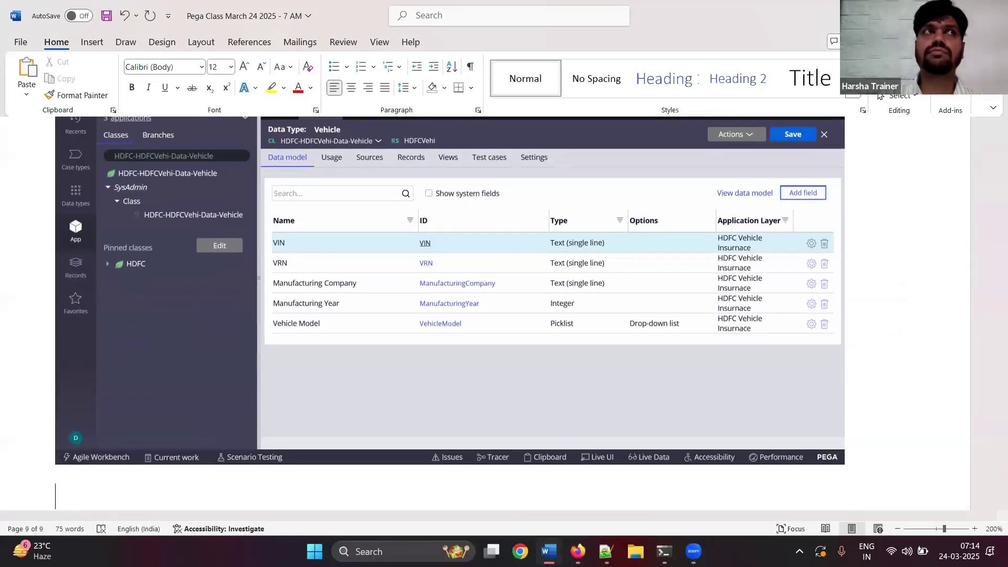
pyautogui.scroll(-2, 503, 294)
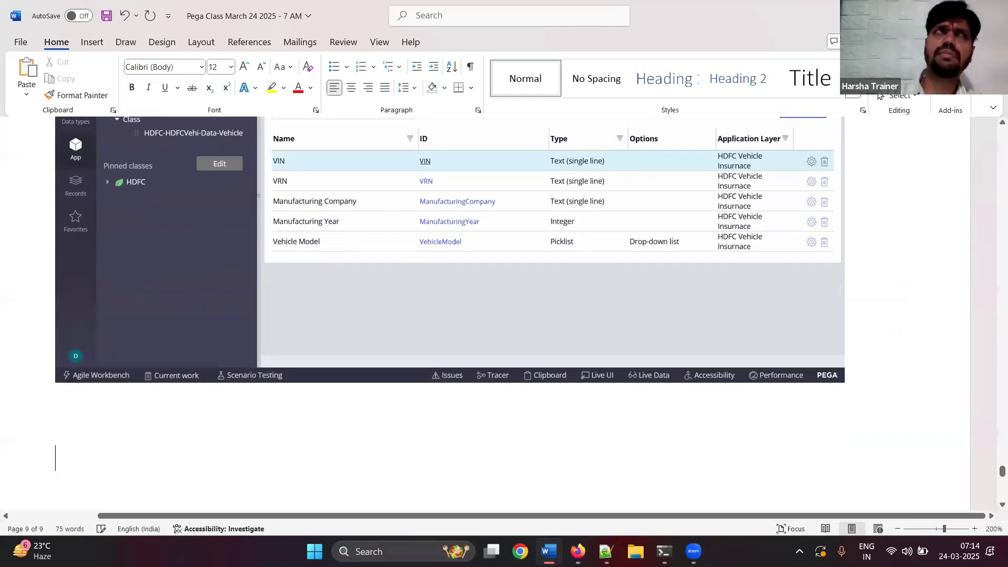
pyautogui.write('Save.done.')
pyautogui.hotkey('ctrl', 's')
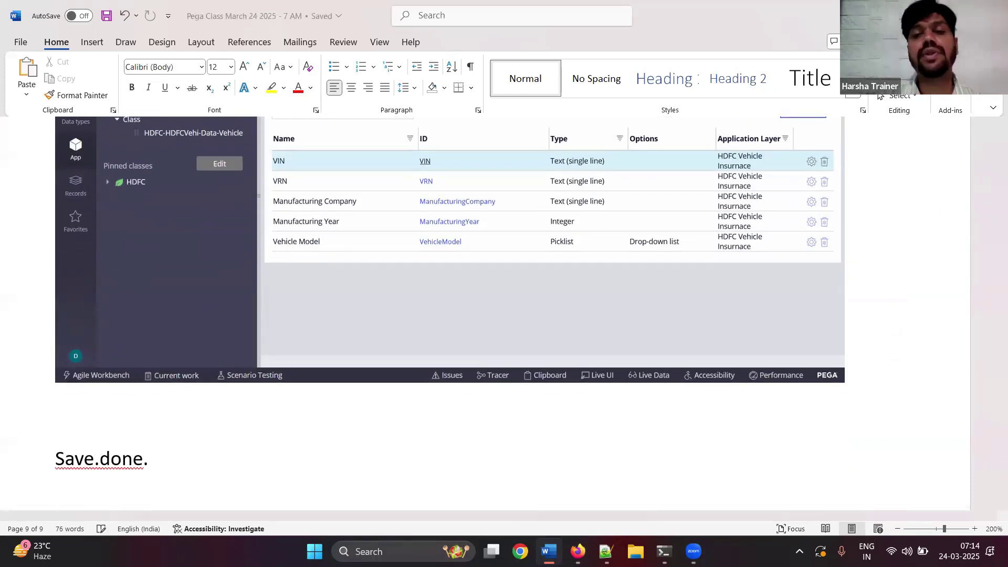
# - Save the Vehicle data type in Pega and select the Vehicle class in the class tree
pyautogui.click(933, 8)
pyautogui.click(934, 114)
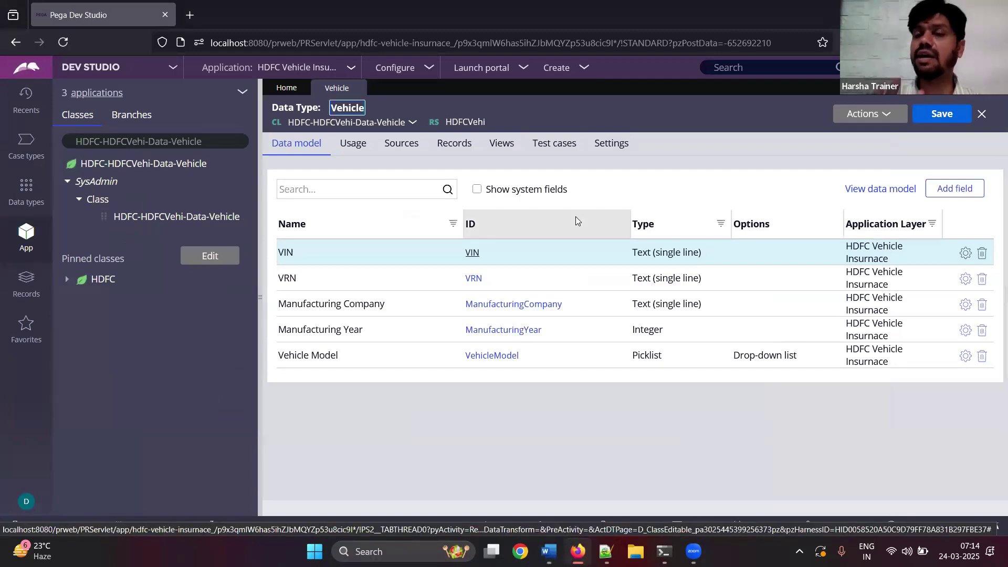
pyautogui.click(127, 167)
# - Refresh the Vehicle class, expand Data Model > Property to list its fields, and return to the maximized Word notes
pyautogui.rightClick(126, 167)
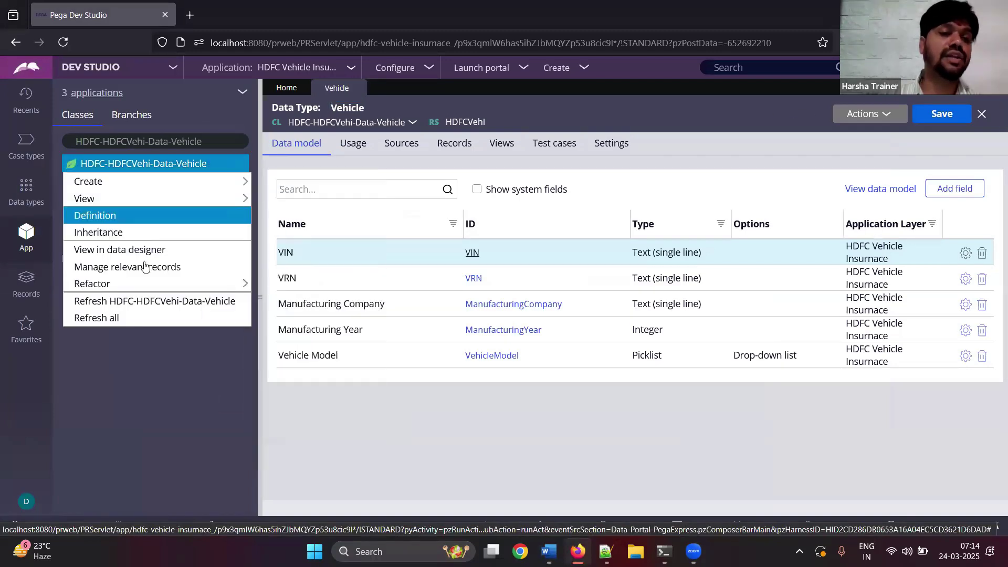
pyautogui.click(135, 300)
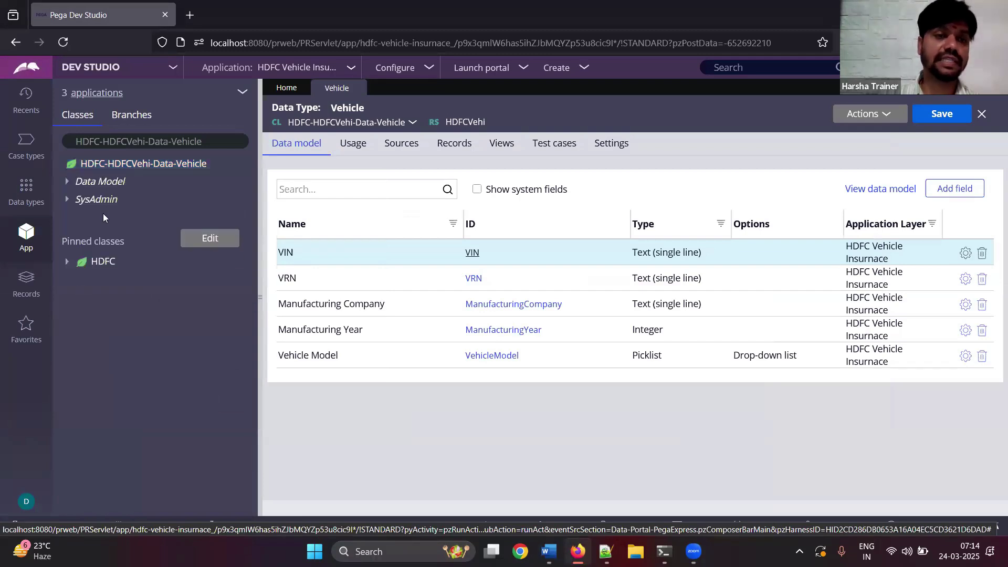
pyautogui.click(70, 184)
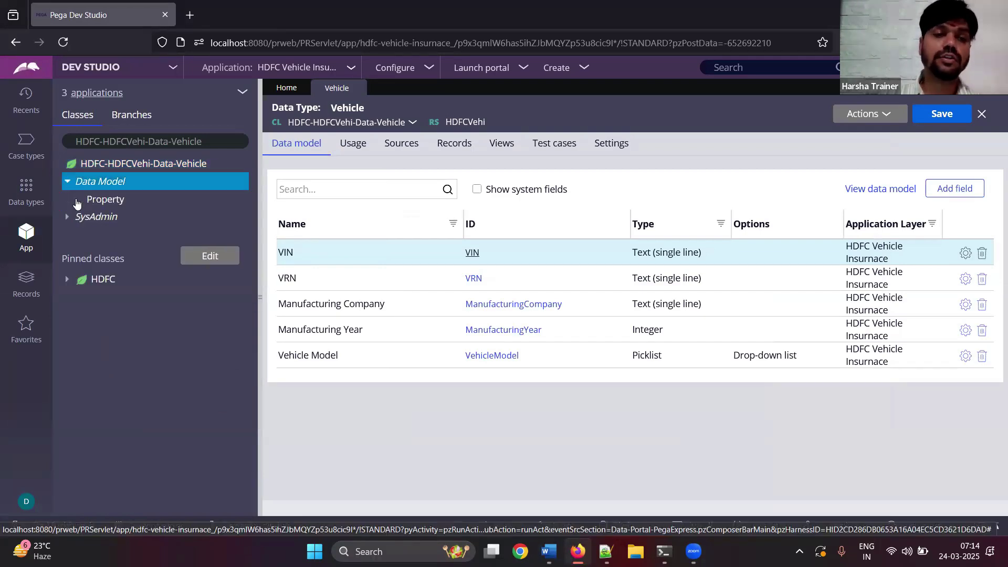
pyautogui.click(78, 198)
pyautogui.hotkey('alt', 'Tab')
pyautogui.press('super+Up')
pyautogui.scroll(-10, 504, 315)
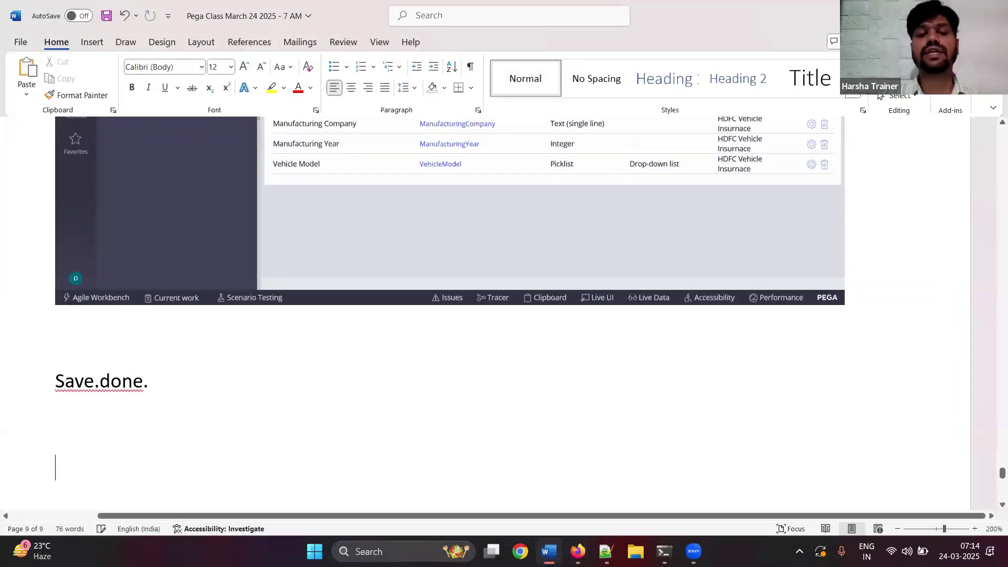
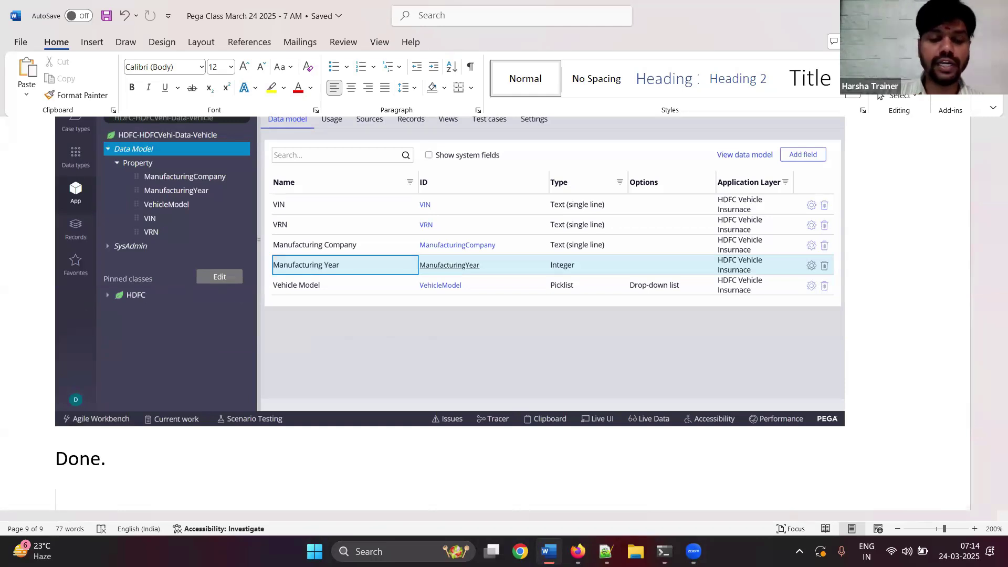
# - Add the note 'Go to work class, create a page which refers to above data class' below Done
pyautogui.press('Return')
pyautogui.write('Go to work class, c')
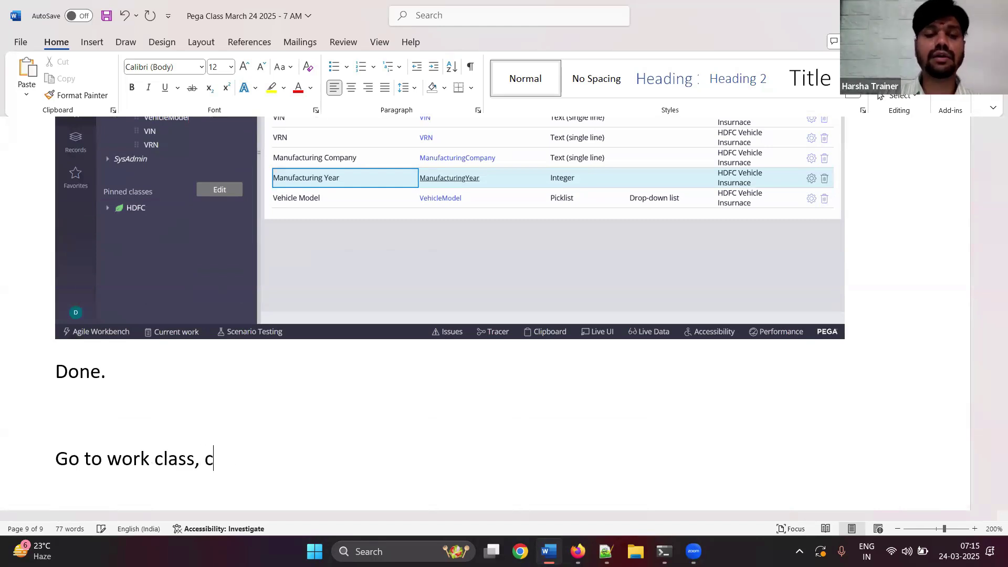
pyautogui.write('reate a page referring to above data class')
pyautogui.press('Return')
pyautogui.hotkey('ctrl', 's')
pyautogui.doubleClick(337, 458)
pyautogui.write('which refers')
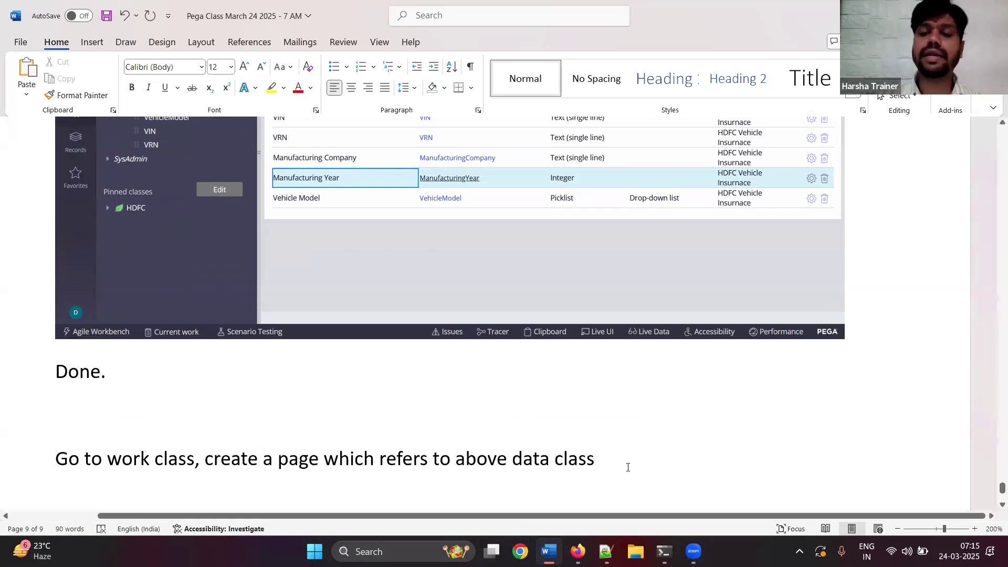
pyautogui.click(577, 551)
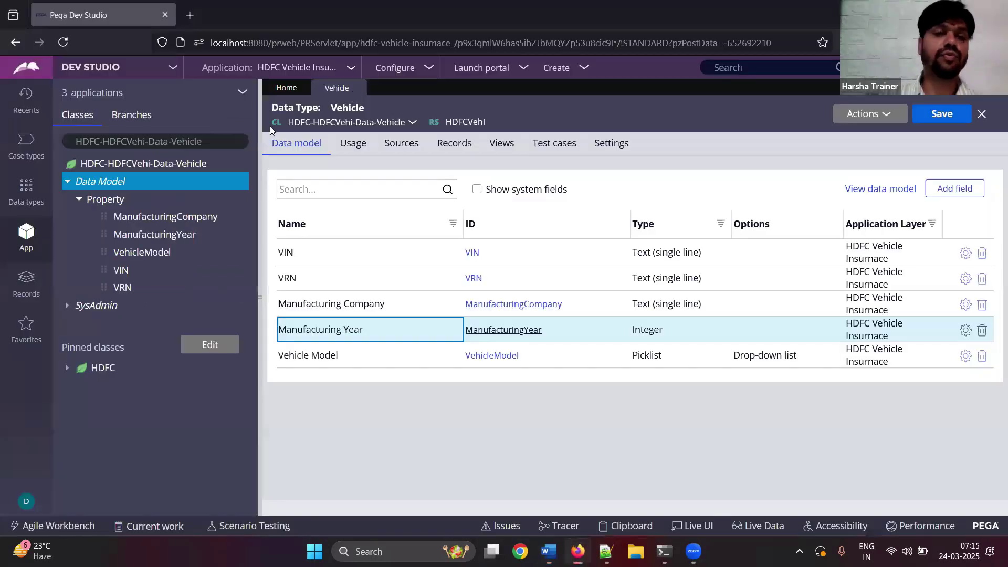
# - Start a new property on HDFC-HDFCVehi-Work via Create > Data Model > Property, and paste the menu screenshot into the notes
pyautogui.click(155, 141)
pyautogui.click(158, 168)
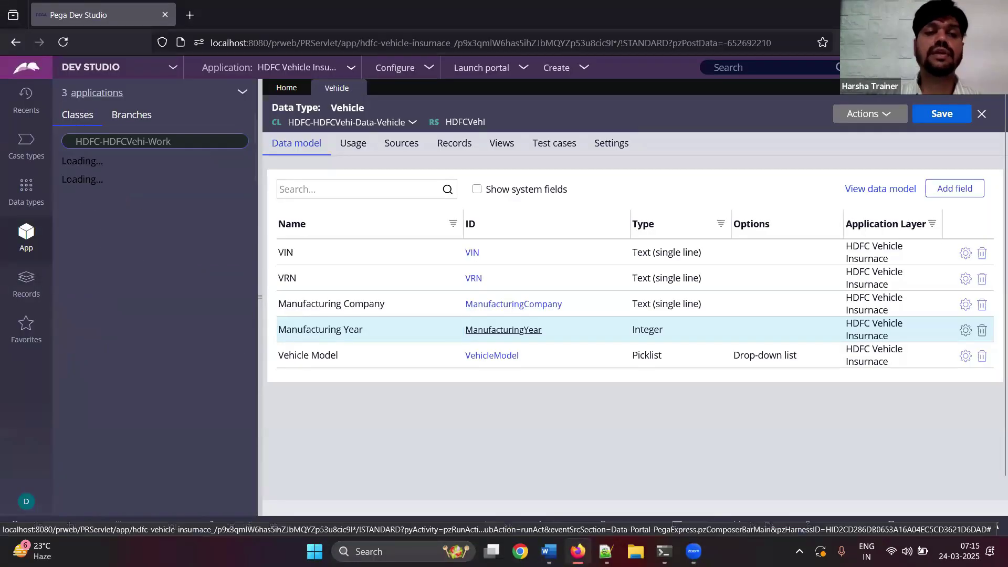
pyautogui.click(158, 169)
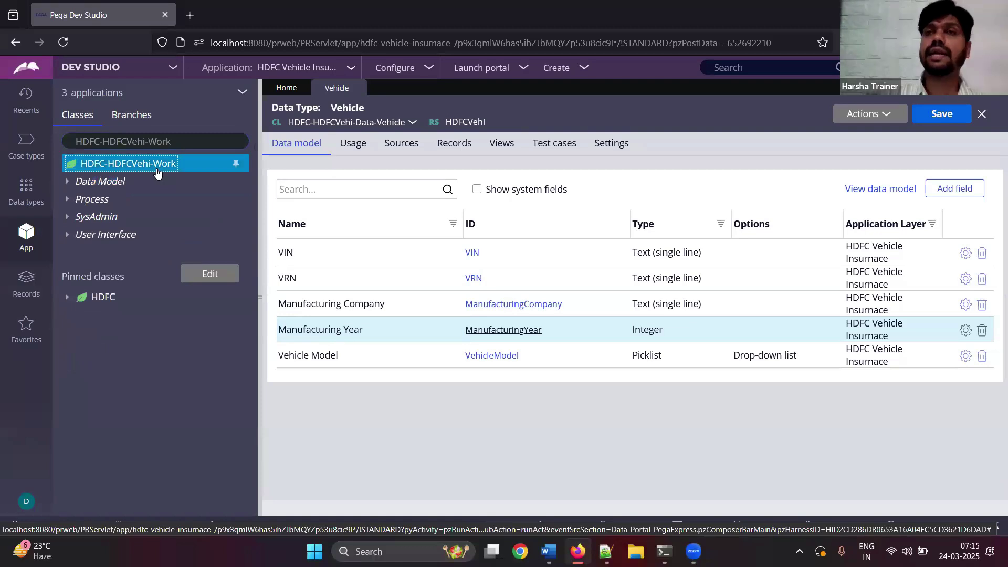
pyautogui.rightClick(157, 171)
pyautogui.moveTo(205, 182)
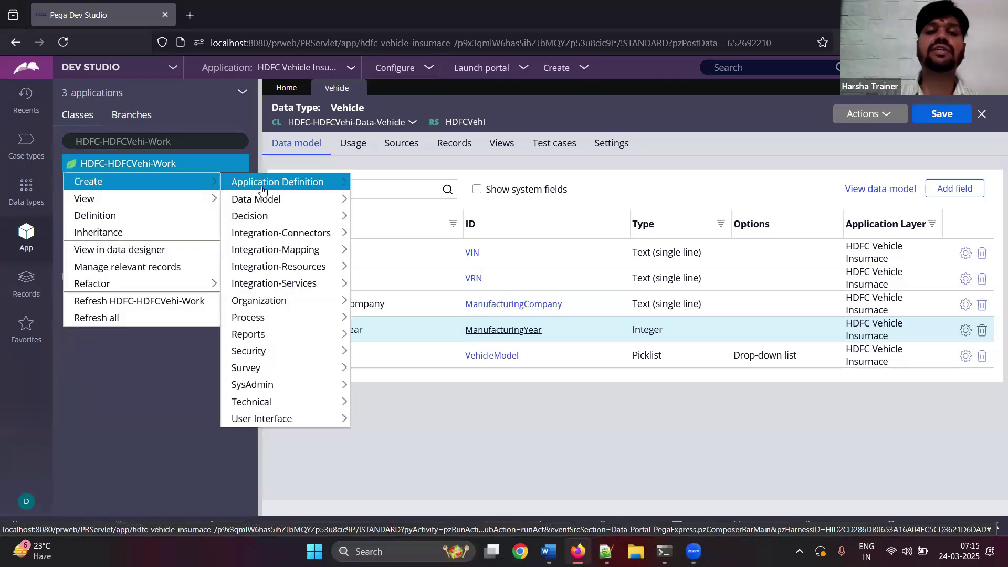
pyautogui.moveTo(263, 201)
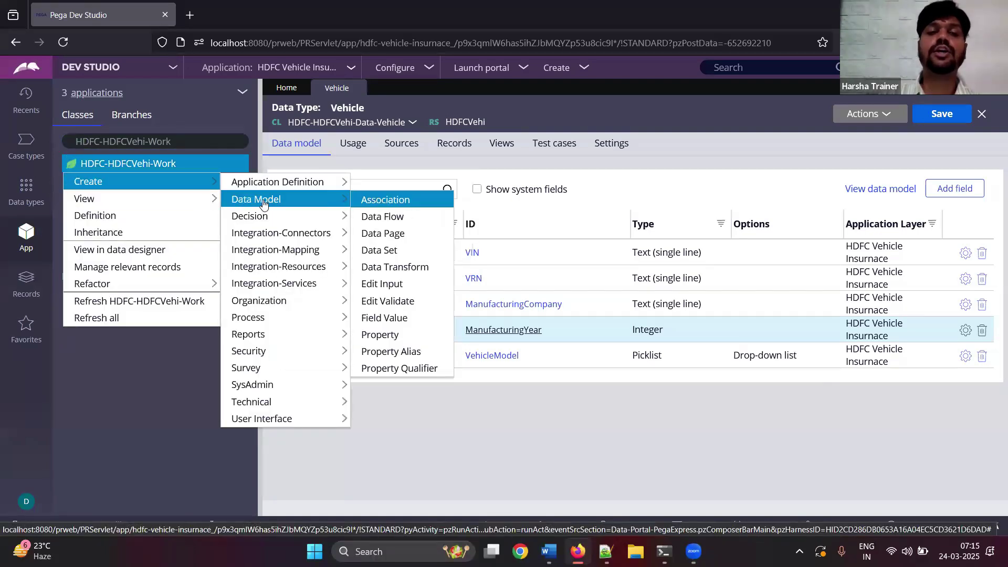
pyautogui.click(390, 335)
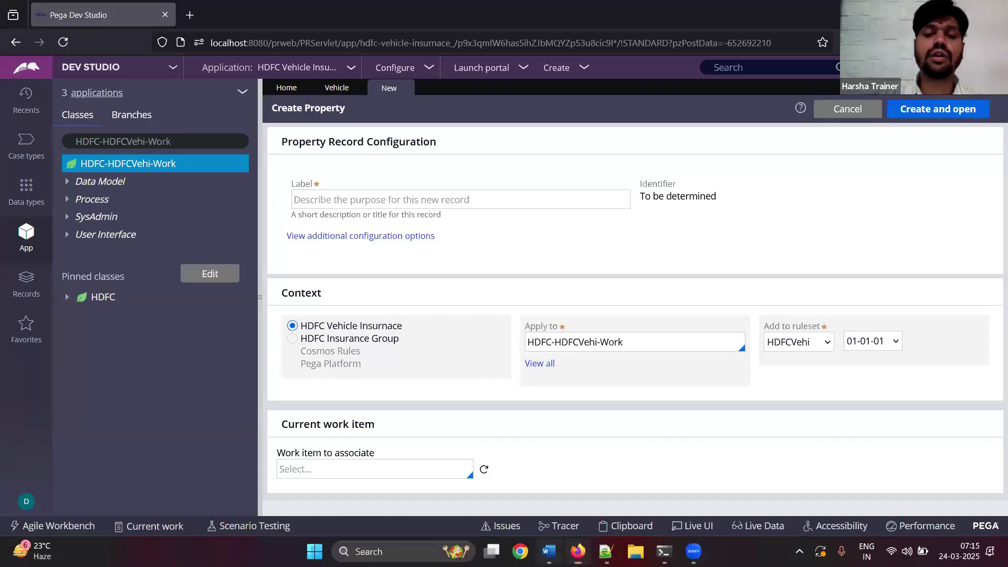
pyautogui.click(548, 552)
pyautogui.hotkey('ctrl', 'v')
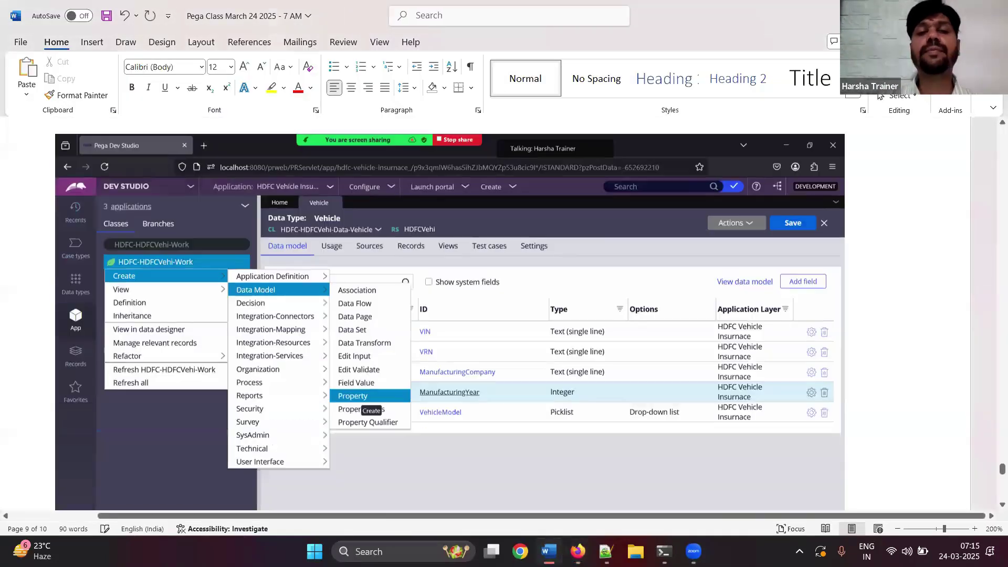
pyautogui.hotkey('alt', 'Tab')
# - Label the new property PersonalVehiclePage and create and open it
pyautogui.click(393, 200)
pyautogui.write('PersonalVehci')
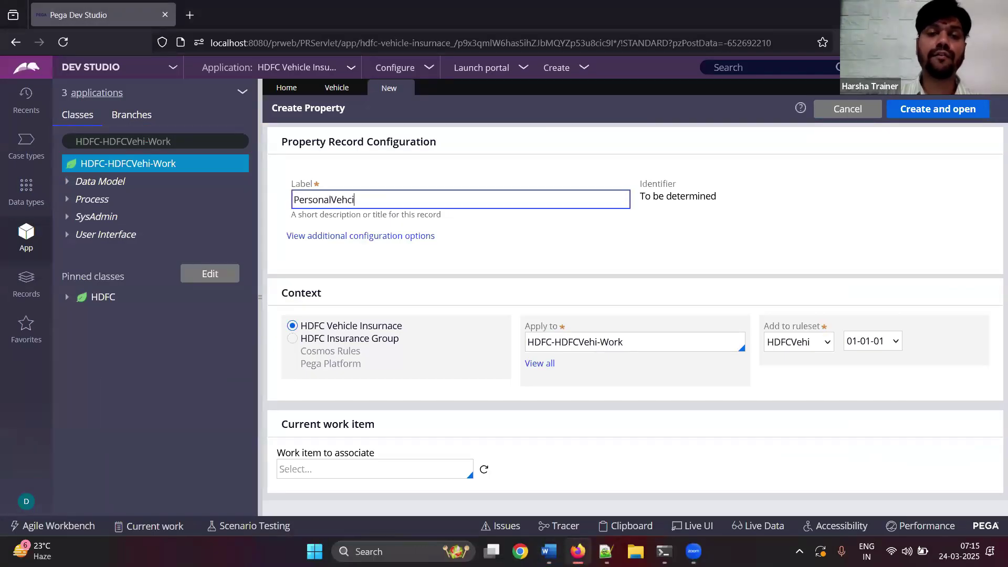
pyautogui.press('BackSpace')
pyautogui.press('BackSpace')
pyautogui.write('iclePage')
pyautogui.press('Tab')
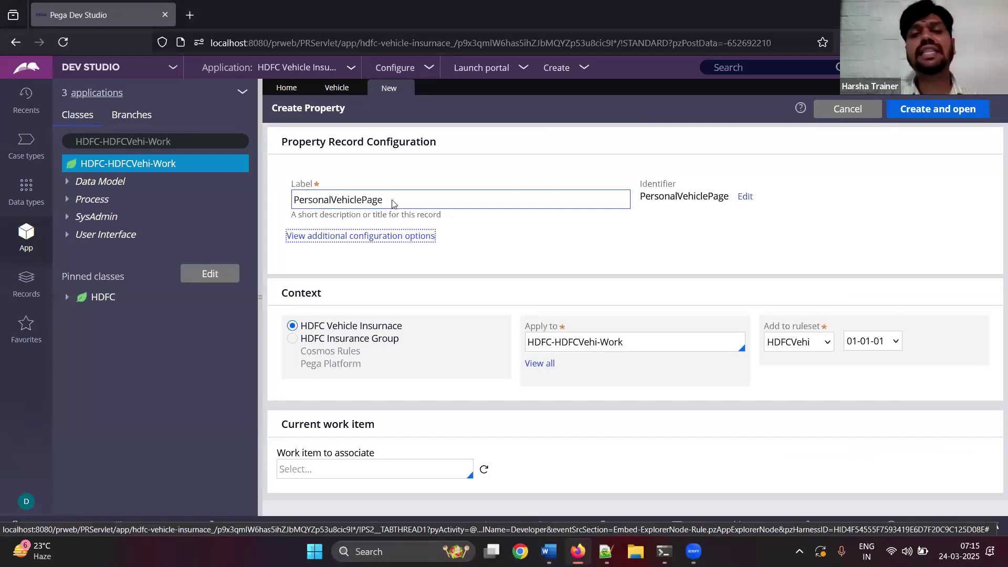
pyautogui.moveTo(363, 201); pyautogui.dragTo(403, 200)
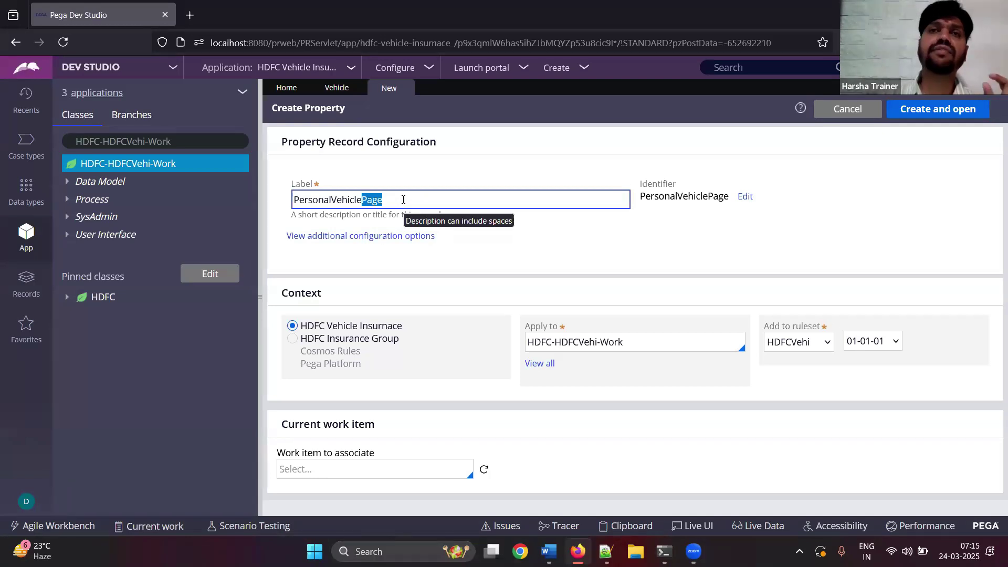
pyautogui.click(601, 263)
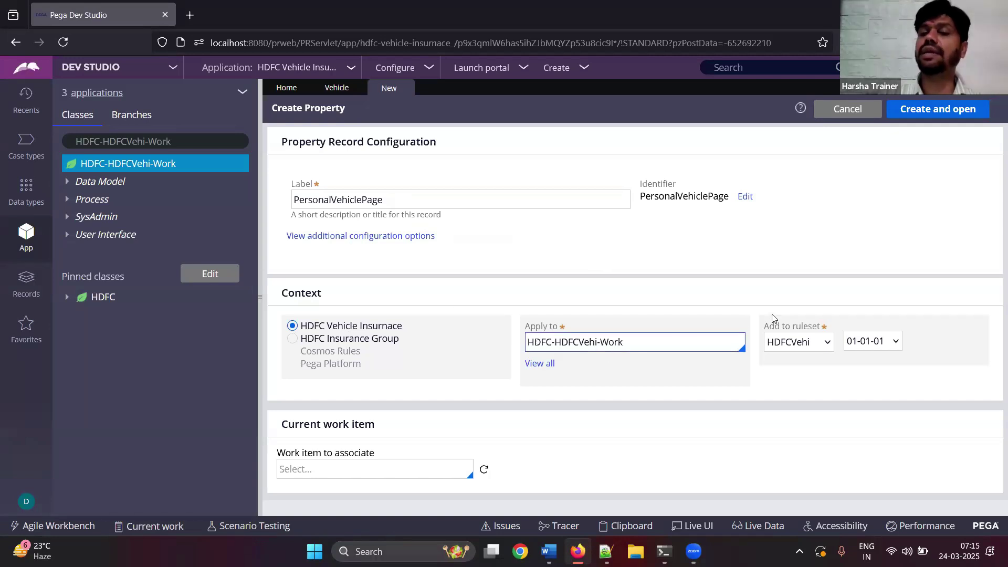
pyautogui.click(980, 113)
# - Paste the Create Property screenshot into the Word notes and begin a 'Create' note
pyautogui.click(549, 551)
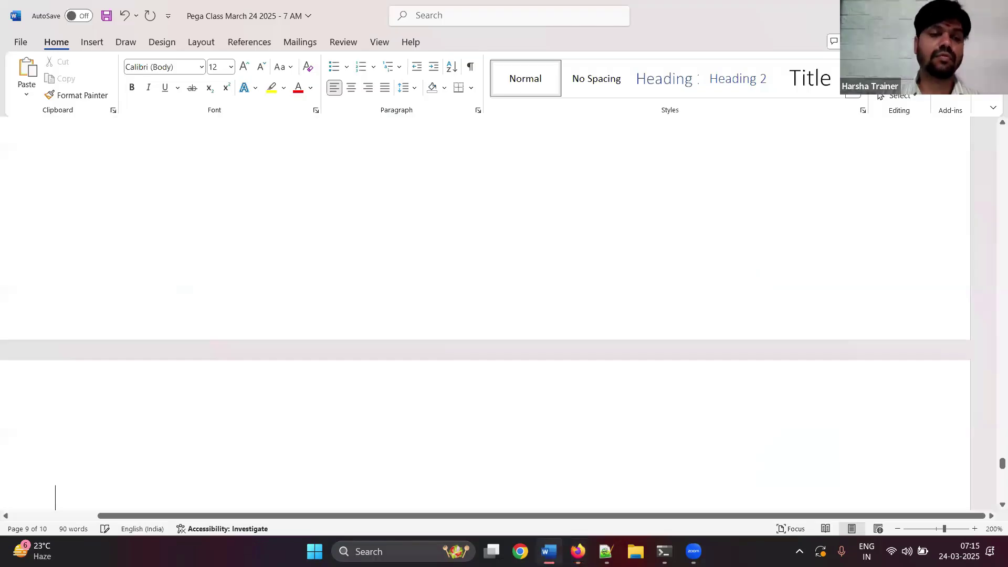
pyautogui.hotkey('ctrl', 'v')
pyautogui.press('Return')
pyautogui.write('Create')
# - Set the PersonalVehiclePage property type to Single Page
pyautogui.press('Return')
pyautogui.hotkey('alt', 'Tab')
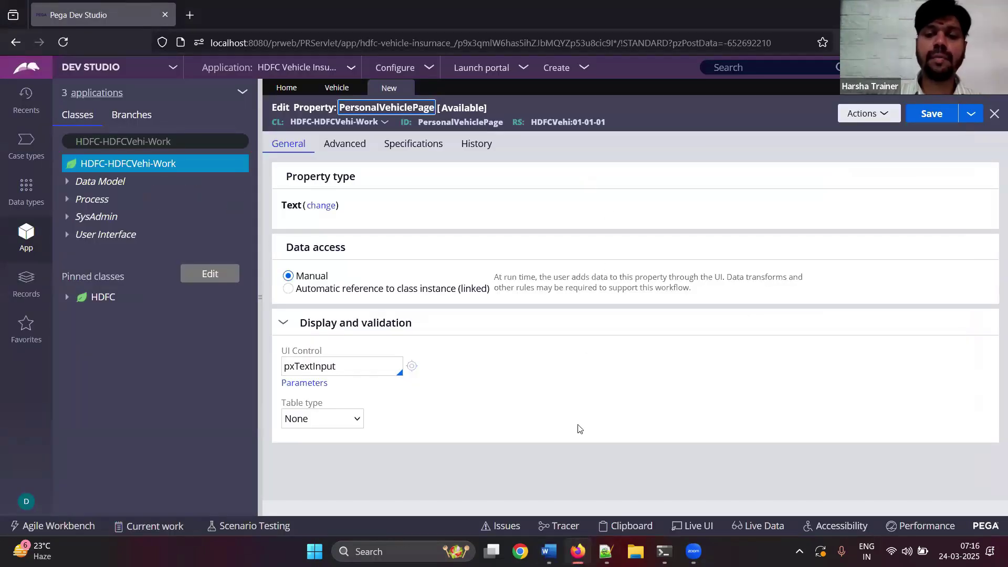
pyautogui.click(549, 552)
pyautogui.hotkey('alt', 'Tab')
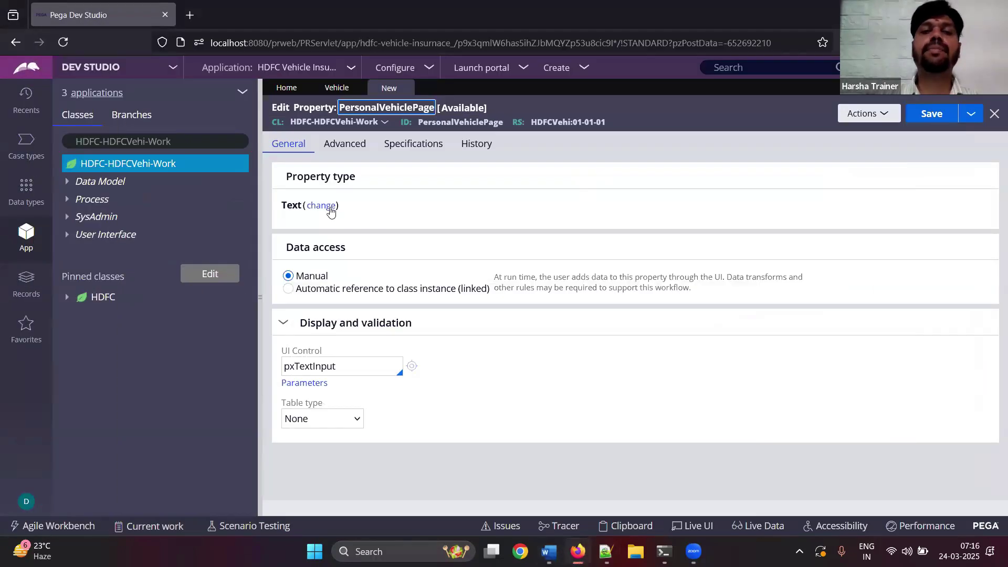
pyautogui.click(330, 209)
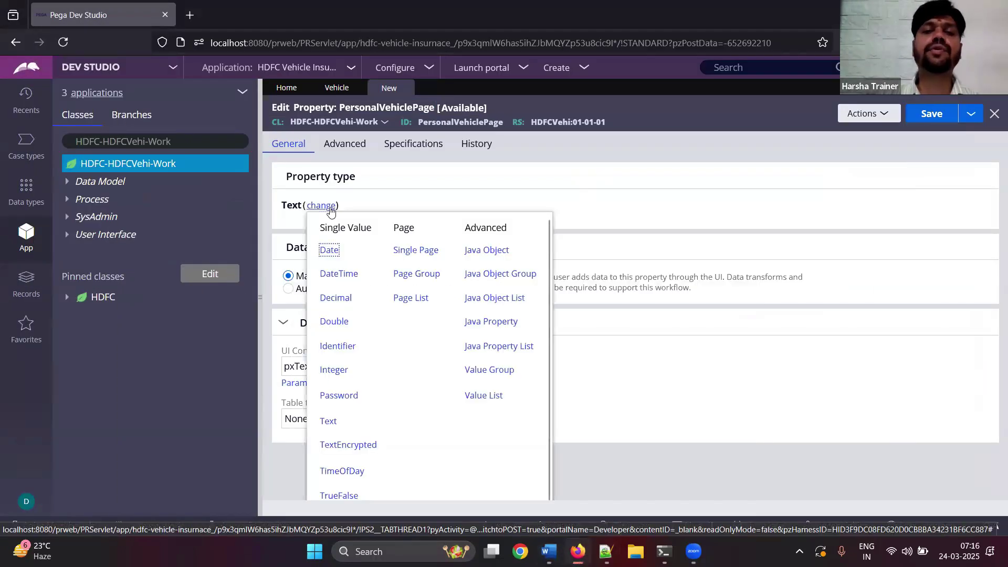
pyautogui.moveTo(387, 255); pyautogui.dragTo(446, 257)
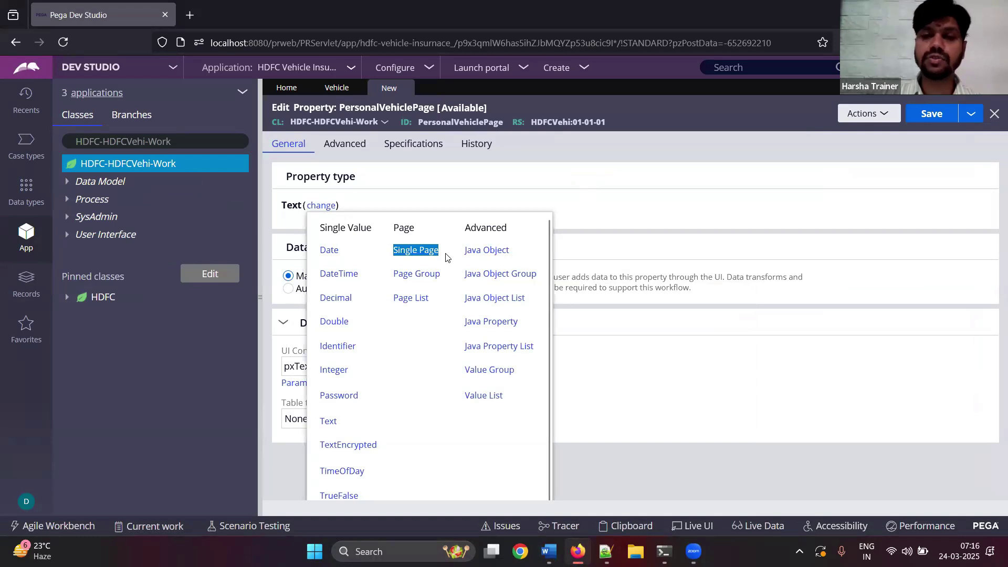
pyautogui.click(433, 256)
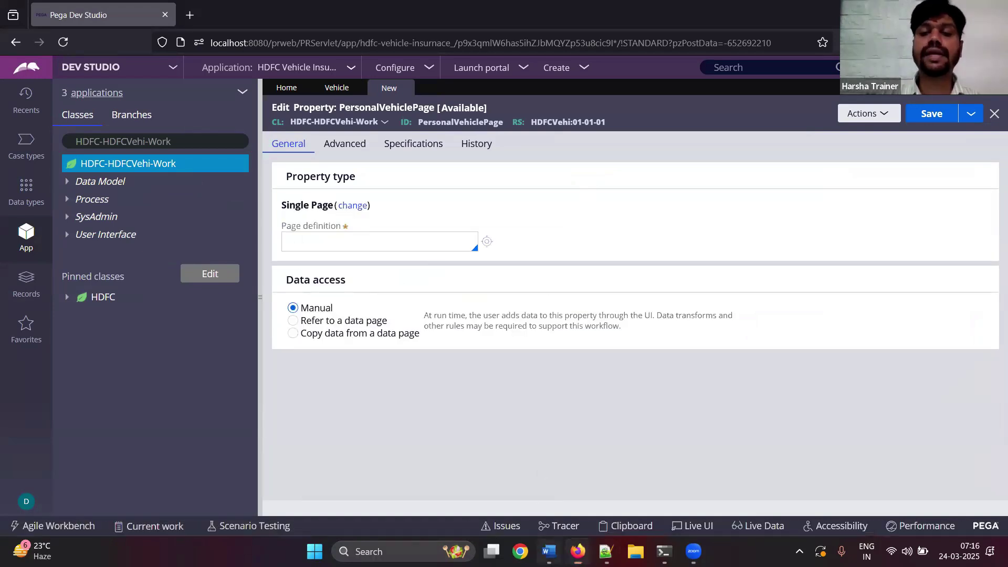
# - Search 'hdfc' in the page definition class suggestions and paste the class list screenshot into the notes
pyautogui.click(549, 552)
pyautogui.scroll(-6, 412, 279)
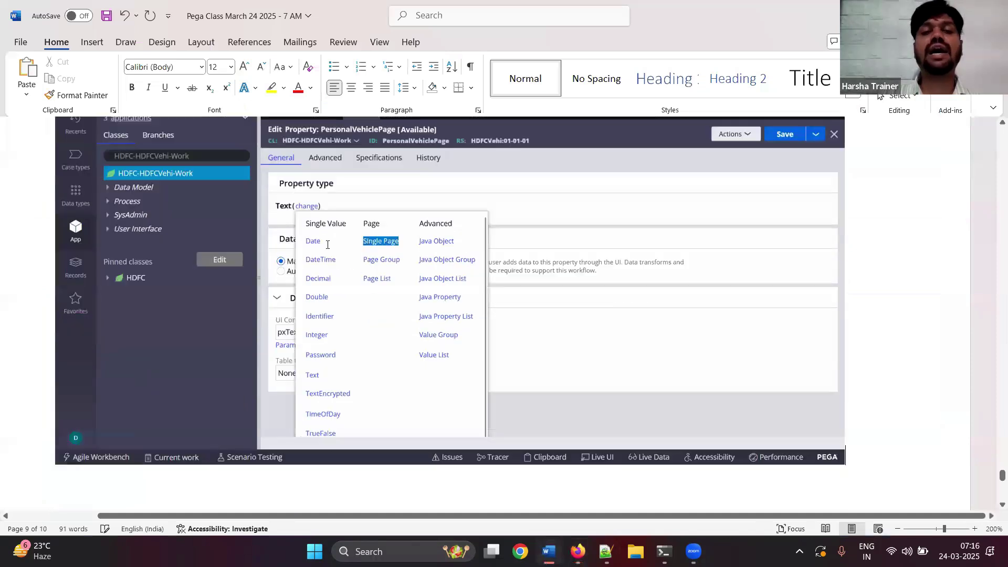
pyautogui.hotkey('alt', 'Tab')
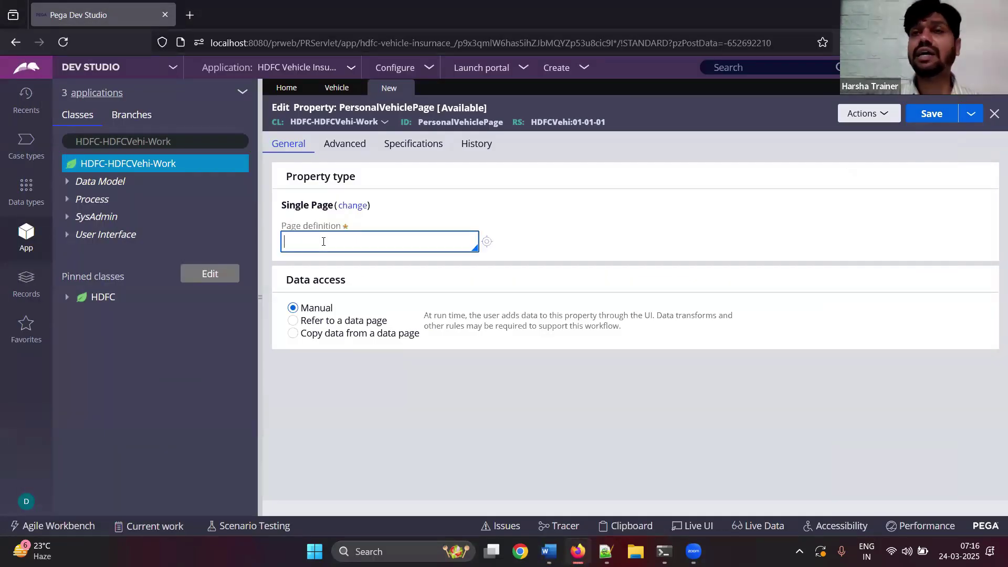
pyautogui.click(324, 242)
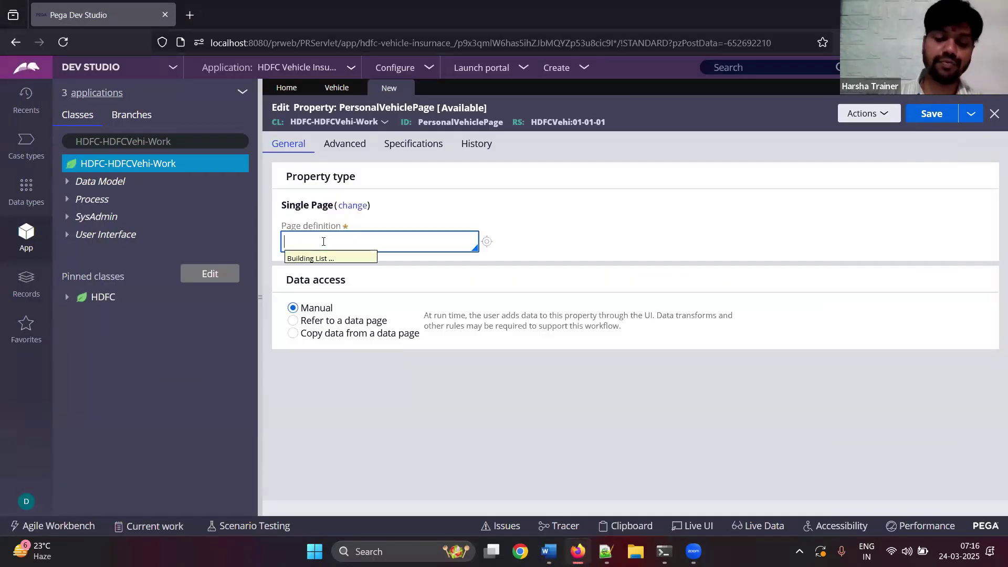
pyautogui.write('hdfc')
pyautogui.press('Down')
pyautogui.press('Down')
pyautogui.press('Down')
pyautogui.press('Down')
pyautogui.press('Down')
pyautogui.press('Down')
pyautogui.press('Down')
pyautogui.press('Down')
pyautogui.press('Down')
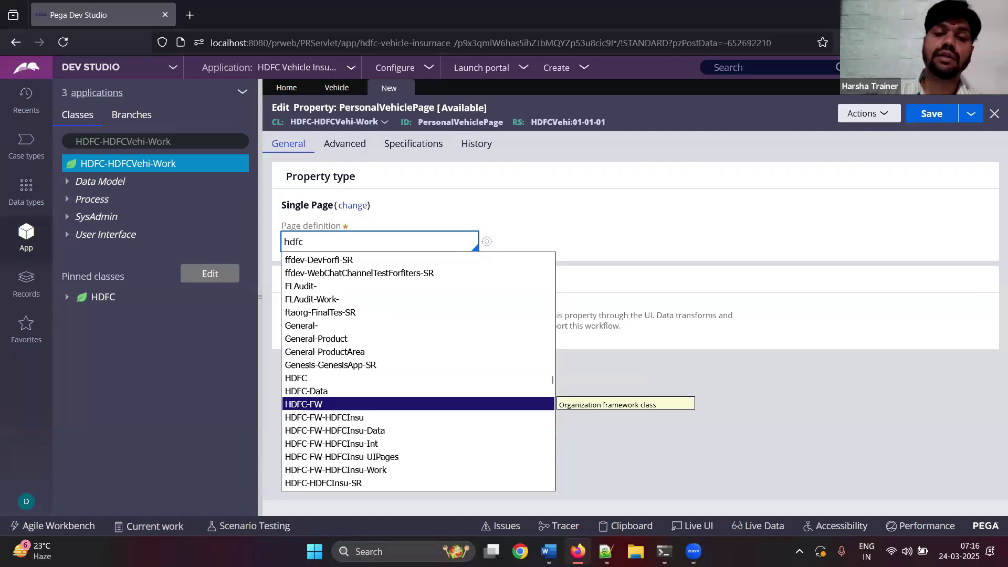
pyautogui.press('Down')
pyautogui.press('Down')
pyautogui.press('Down')
pyautogui.press('Down')
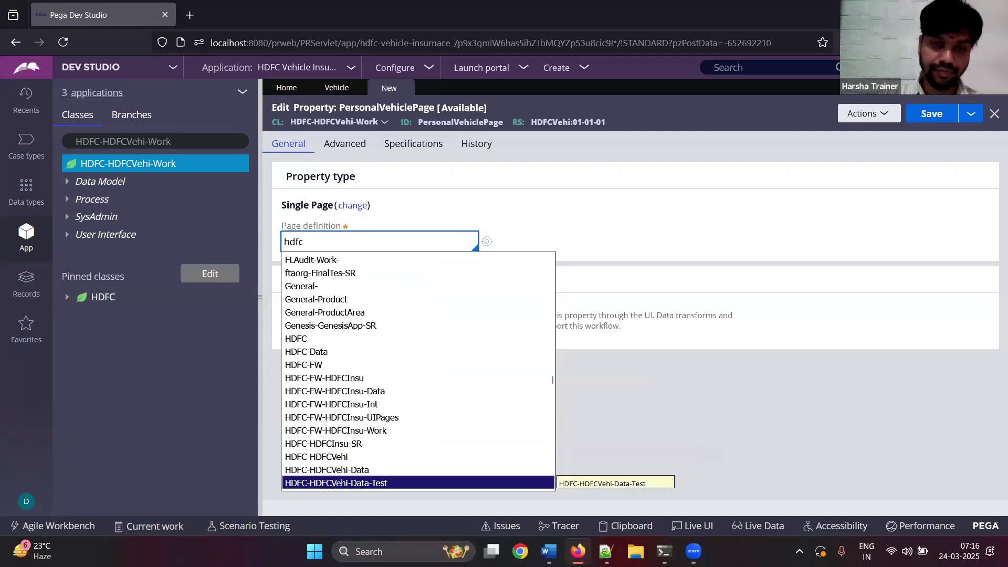
pyautogui.press('Up')
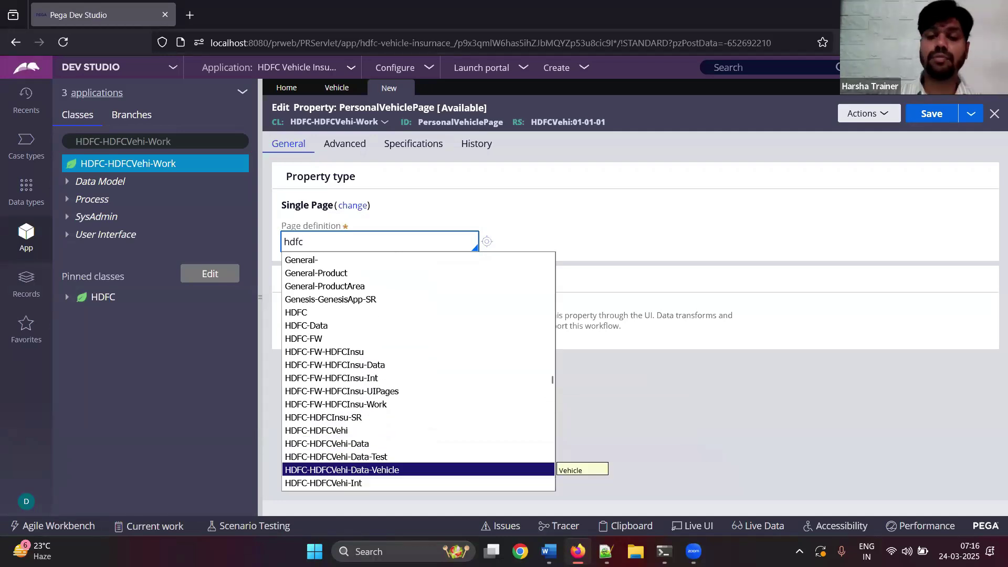
pyautogui.press('Escape')
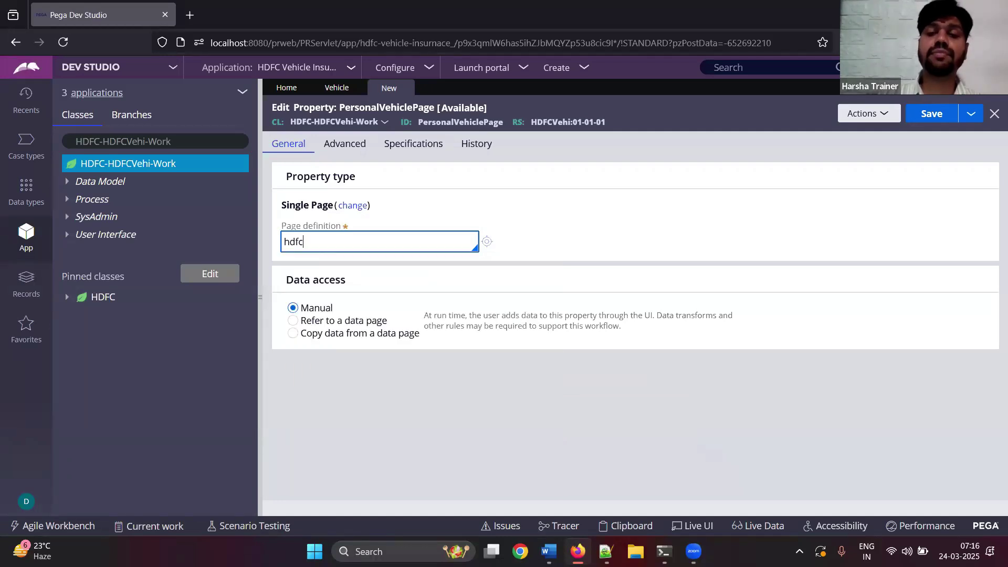
pyautogui.click(548, 551)
pyautogui.hotkey('ctrl', 'v')
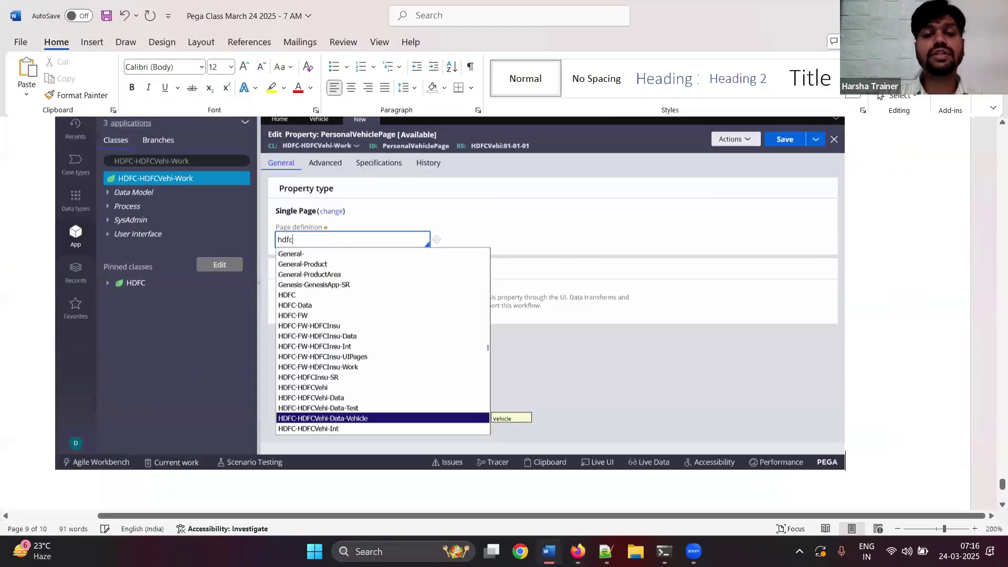
pyautogui.hotkey('alt', 'Tab')
# - Choose HDFC-HDFCVehi-Data-Vehicle as the page definition and save the property
pyautogui.press('Down')
pyautogui.press('Down')
pyautogui.press('Down')
pyautogui.press('Down')
pyautogui.press('Down')
pyautogui.press('Down')
pyautogui.press('Down')
pyautogui.press('Down')
pyautogui.press('Down')
pyautogui.press('Down')
pyautogui.press('Down')
pyautogui.press('Down')
pyautogui.press('Down')
pyautogui.press('Down')
pyautogui.press('Up')
pyautogui.press('Return')
pyautogui.hotkey('ctrl', 'a')
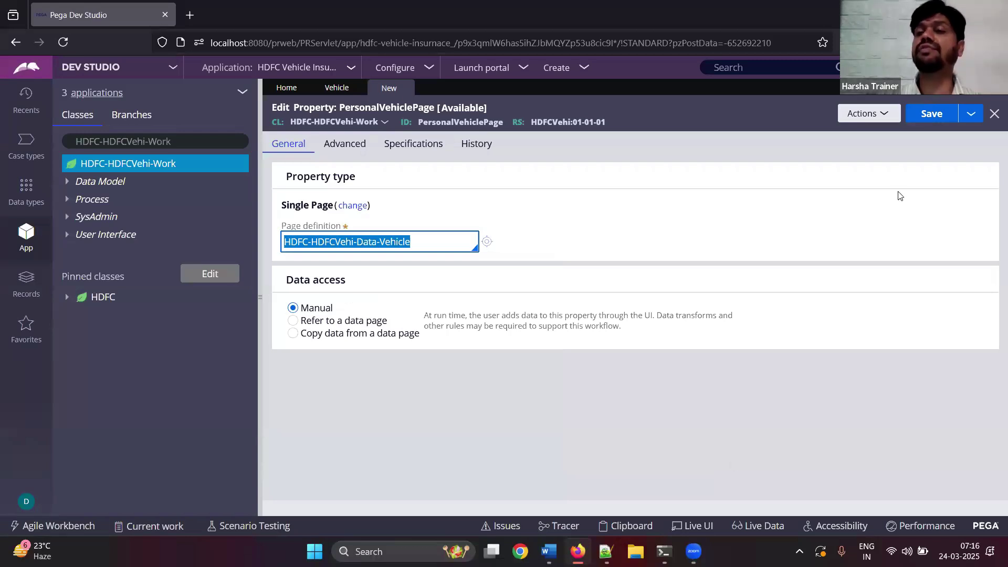
pyautogui.click(945, 116)
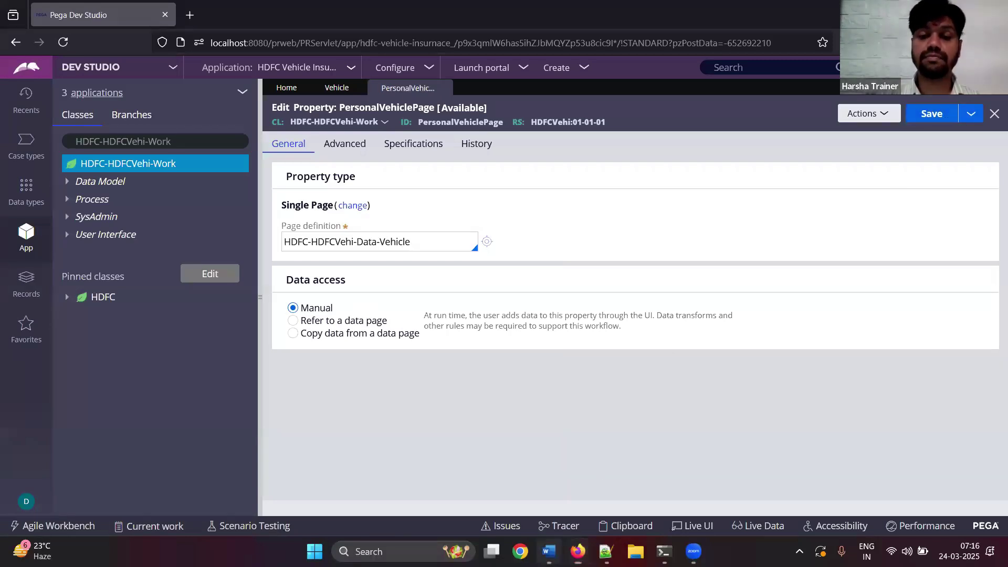
# - Paste the property screenshot into the notes with the line 'Save, Done.'
pyautogui.click(549, 551)
pyautogui.hotkey('ctrl', 'v')
pyautogui.press('Return')
pyautogui.write('Save, Done.')
pyautogui.press('Return')
pyautogui.press('super+Down')
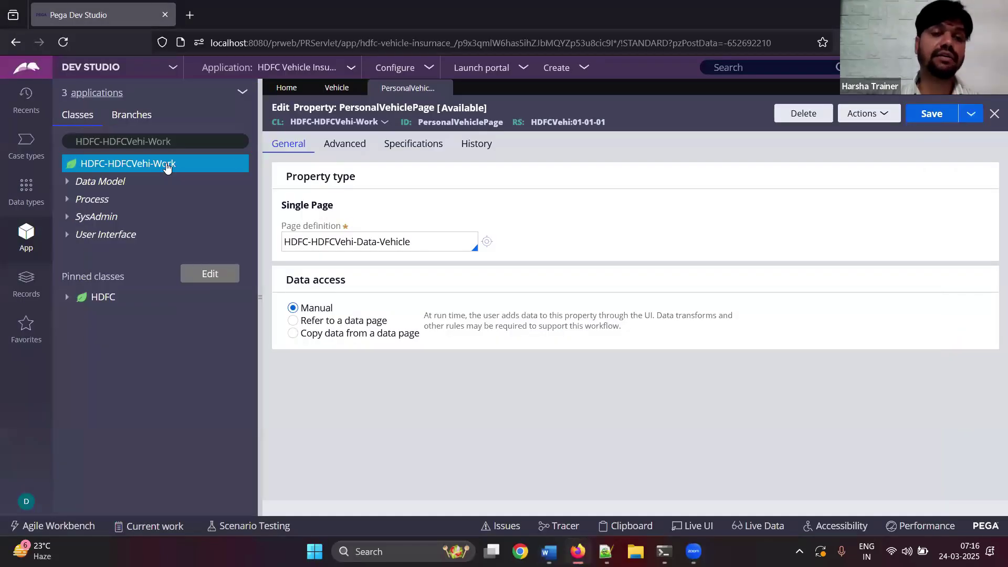
# - Expand Data Model > Property > PersonalVehiclePage to list ManufacturingCompany, ManufacturingYear, VehicleModel, VIN and VRN
pyautogui.rightClick(166, 167)
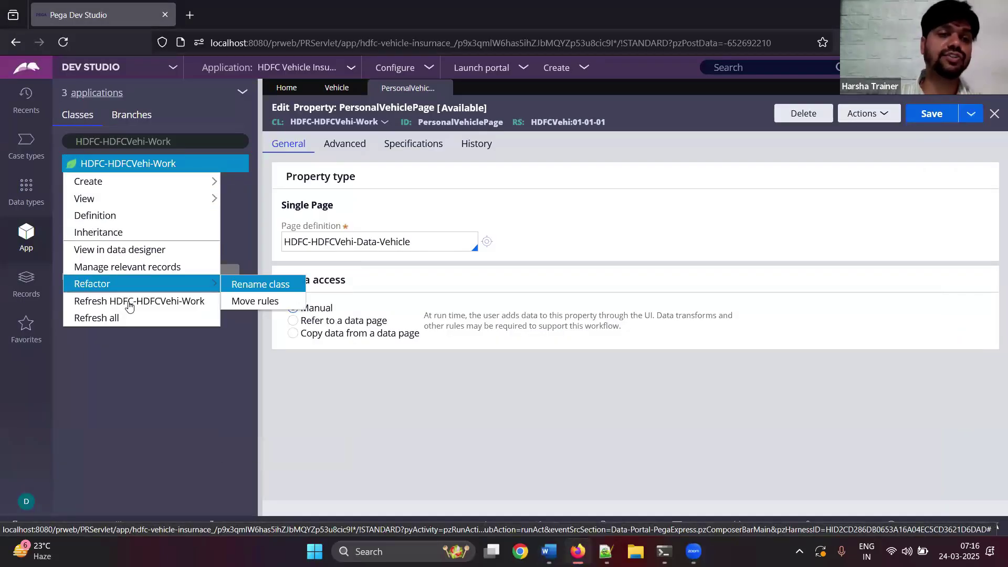
pyautogui.click(66, 185)
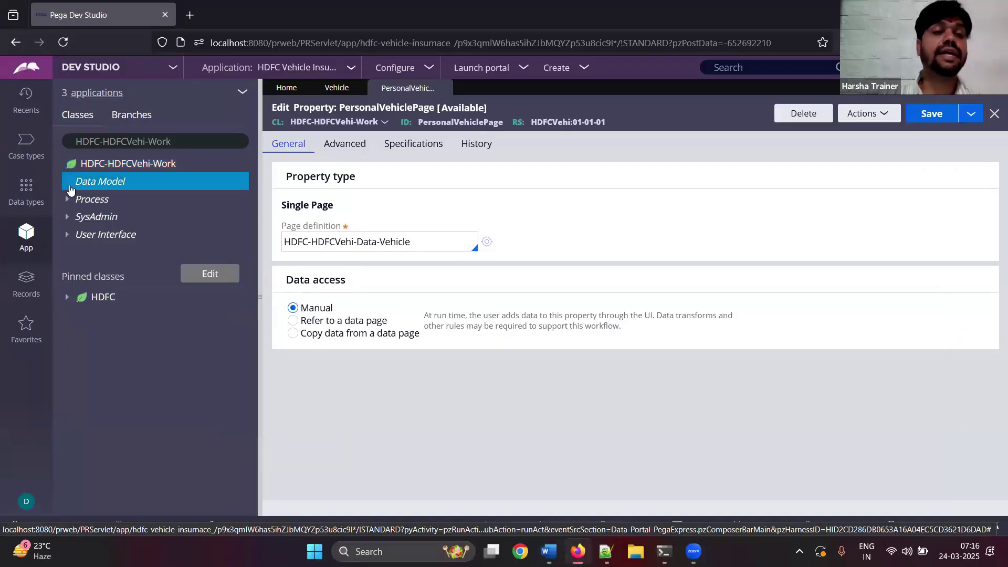
pyautogui.click(79, 200)
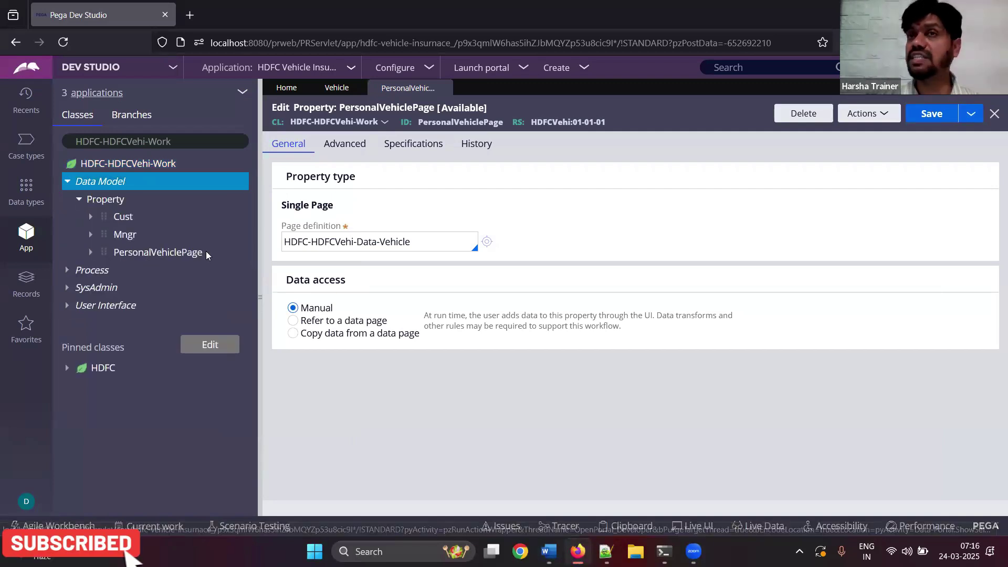
pyautogui.click(92, 253)
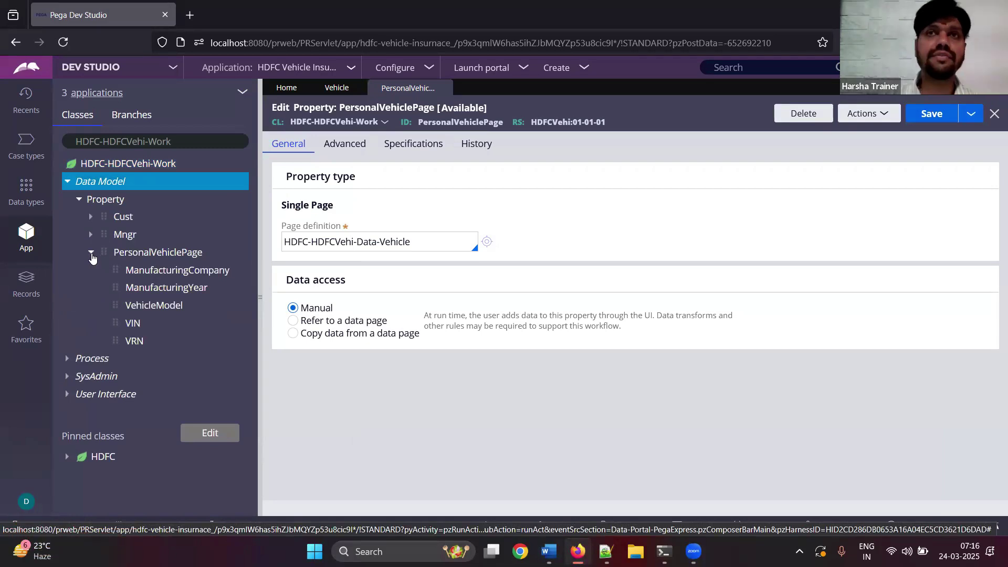
pyautogui.click(549, 551)
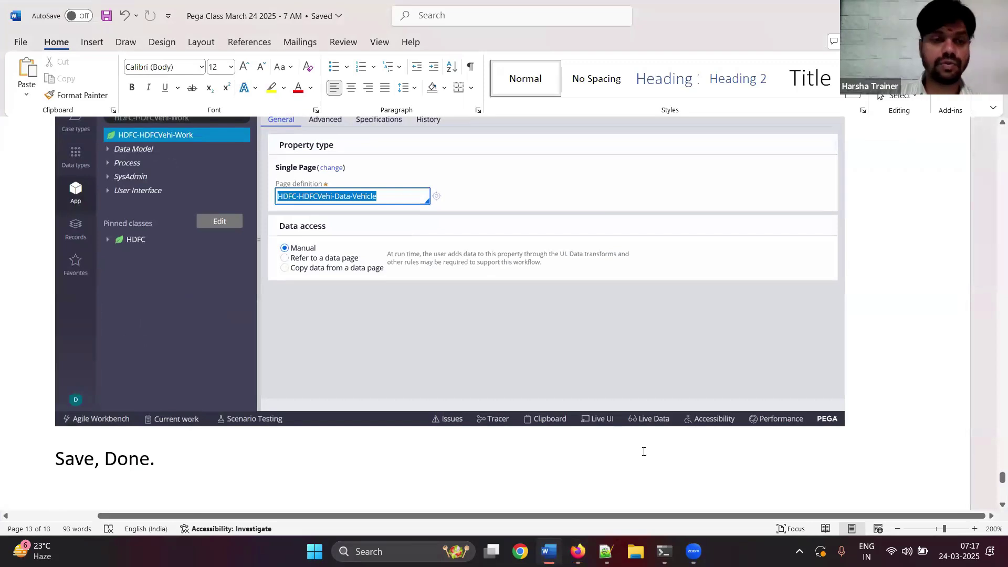
# - Type 'Now, Create a section' below 'Save, Done.' and save the notes
pyautogui.click(644, 452)
pyautogui.press('Return')
pyautogui.press('Return')
pyautogui.write('Now, Craea')
pyautogui.press('BackSpace')
pyautogui.press('BackSpace')
pyautogui.press('BackSpace')
pyautogui.write('eatae')
pyautogui.press('BackSpace')
pyautogui.press('BackSpace')
pyautogui.press('BackSpace')
pyautogui.write('e a section')
pyautogui.press('Return')
pyautogui.press('BackSpace')
pyautogui.hotkey('ctrl', 's')
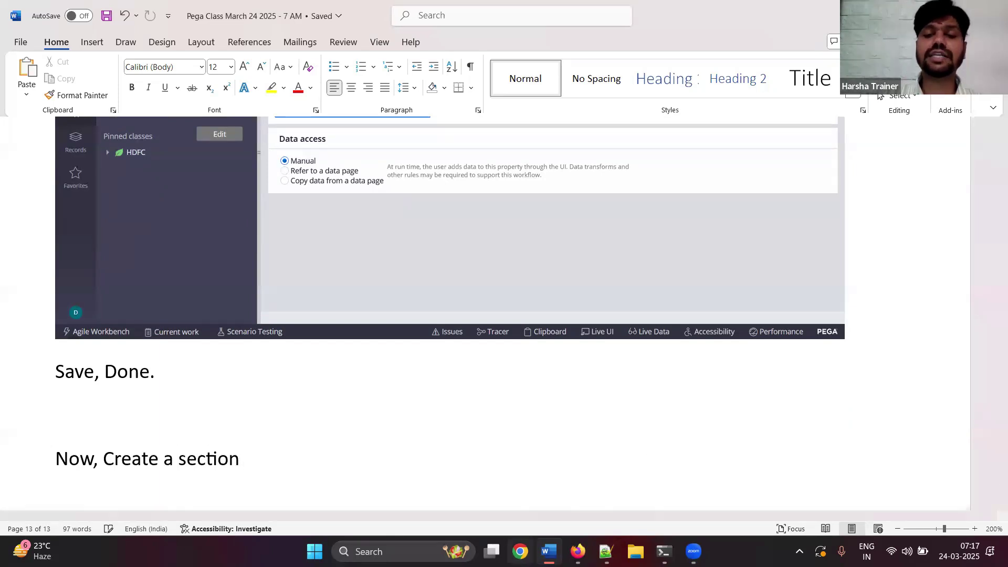
pyautogui.click(578, 551)
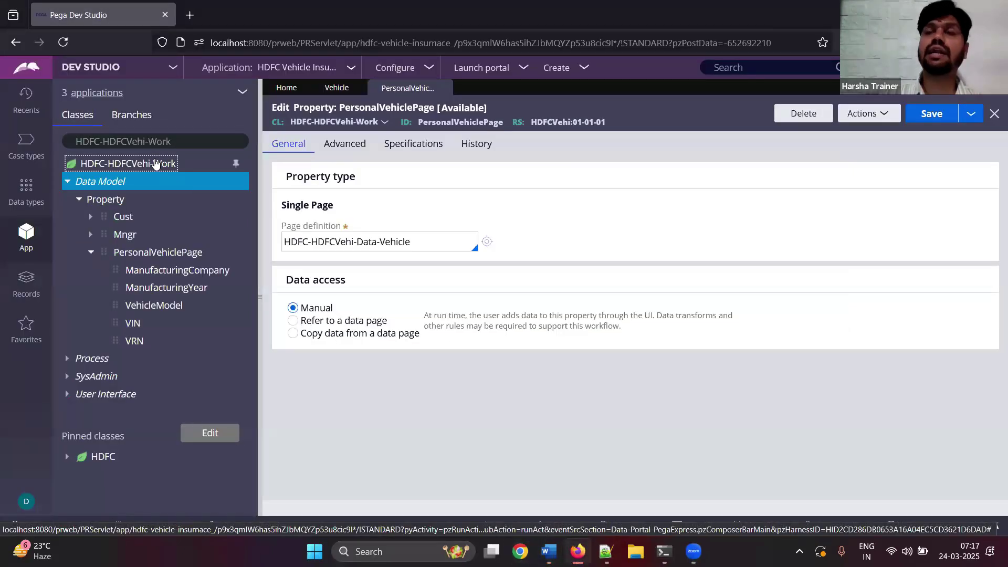
# - Start a new section for HDFC-HDFCVehi-Work via Create > User Interface > Section
pyautogui.rightClick(176, 168)
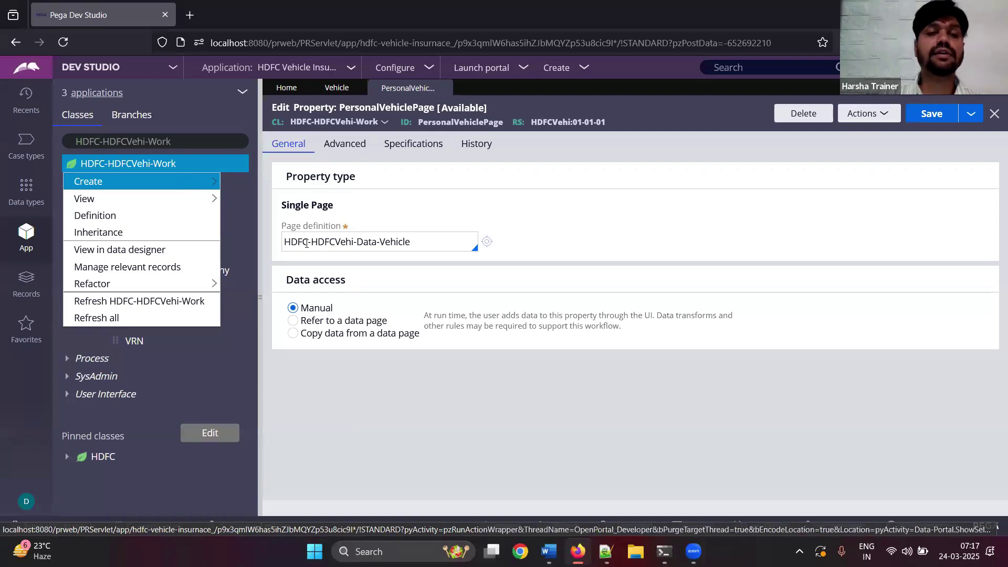
pyautogui.moveTo(199, 181)
pyautogui.moveTo(311, 409)
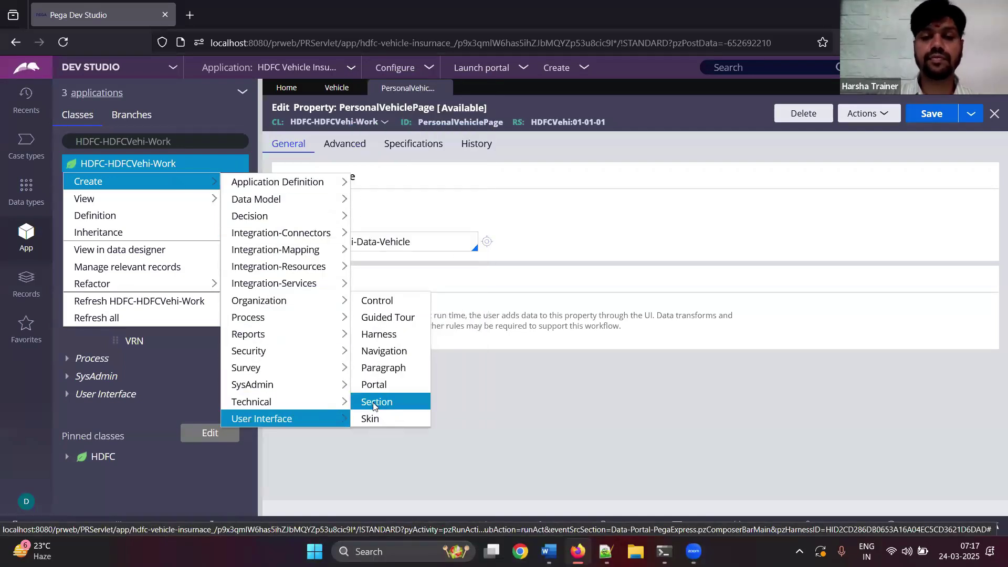
pyautogui.click(374, 406)
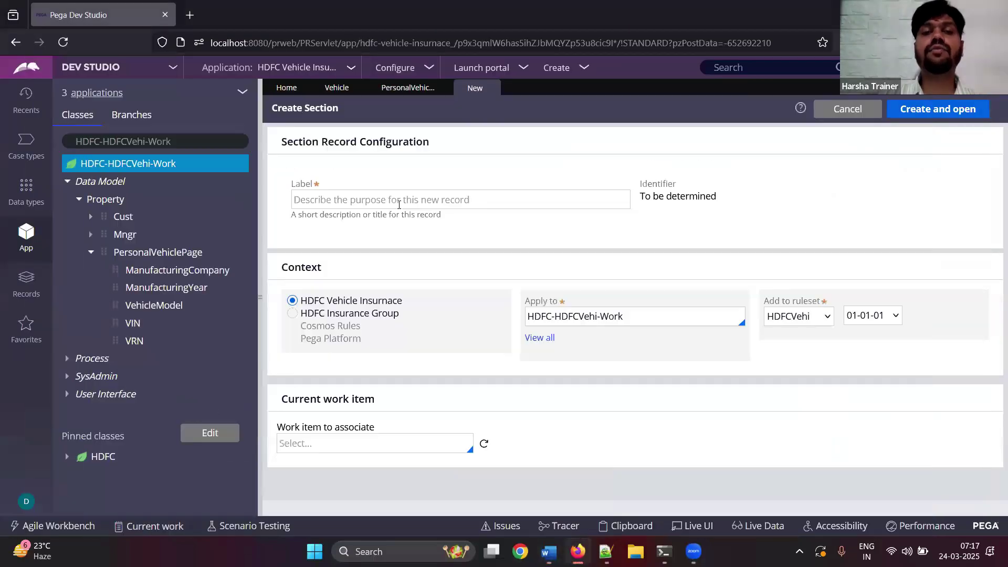
# - Label the section PersonalVehicleDetailsSec and create and open it
pyautogui.click(398, 205)
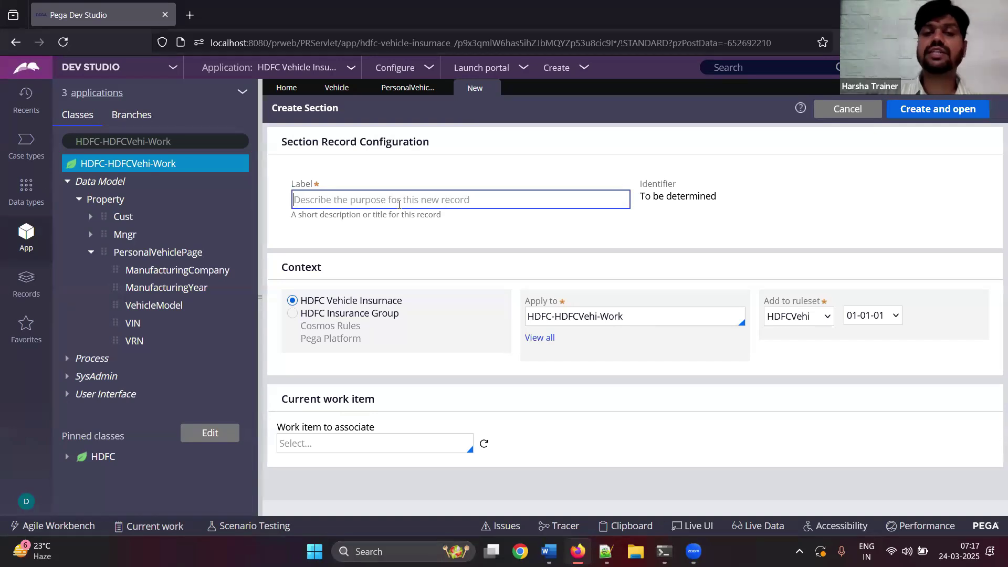
pyautogui.write('Persona')
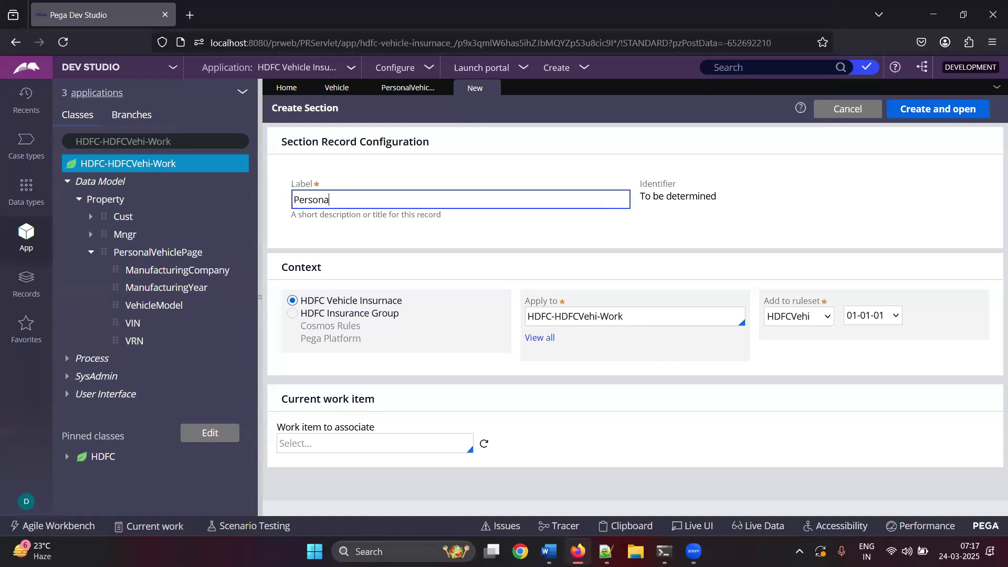
pyautogui.write('lVehcile')
pyautogui.press('BackSpace')
pyautogui.write('icleDetailssec')
pyautogui.press('BackSpace')
pyautogui.press('BackSpace')
pyautogui.press('BackSpace')
pyautogui.write('Sec')
pyautogui.press('Tab')
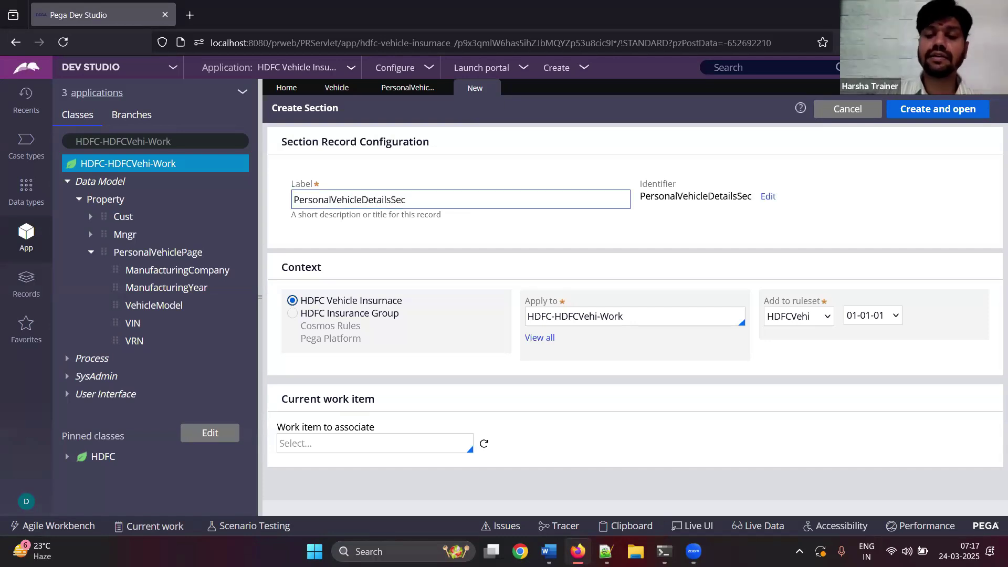
pyautogui.click(921, 109)
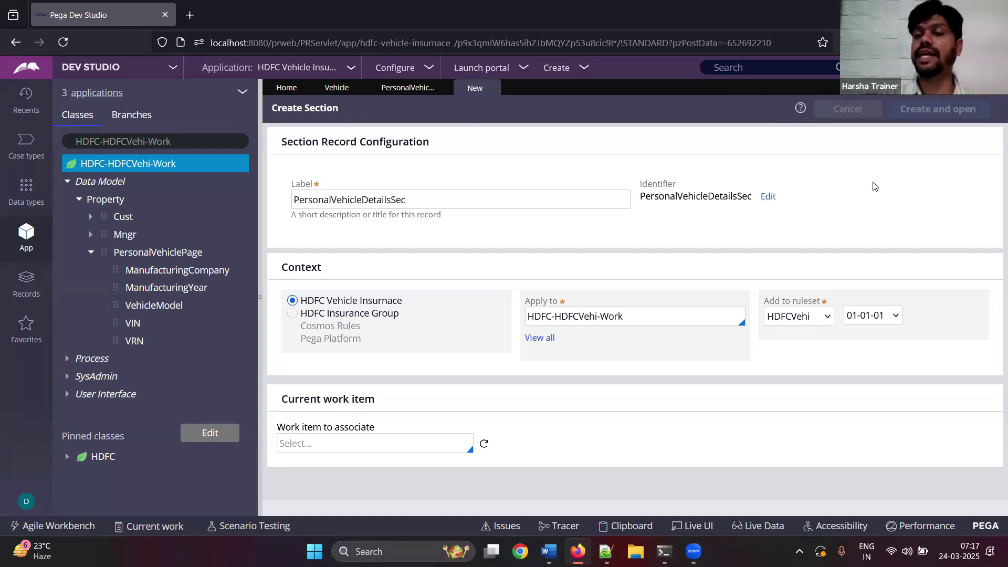
# - Convert PersonalVehicleDetailsSec to the full section editor and confirm with Submit
pyautogui.click(549, 551)
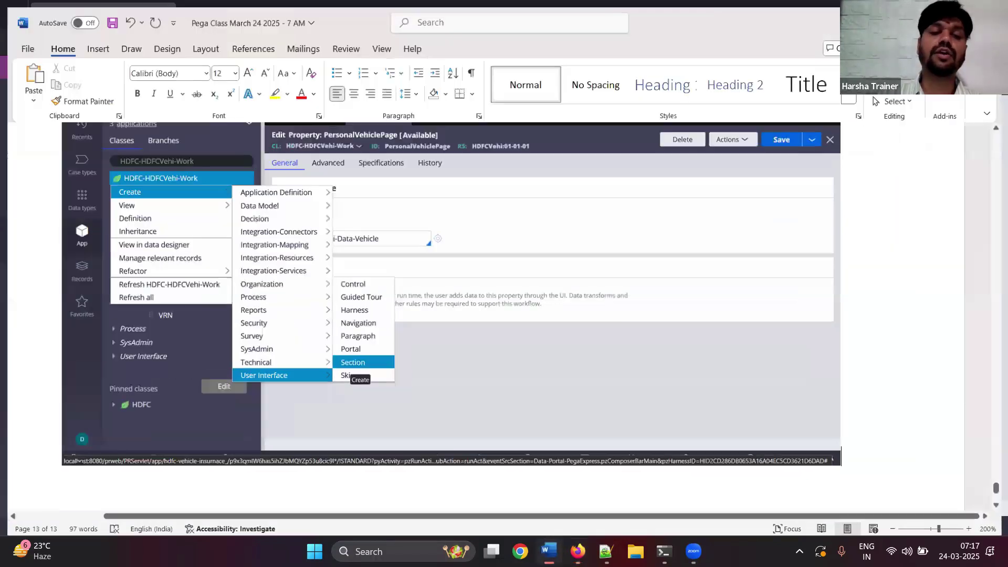
pyautogui.scroll(-5, 591, 271)
pyautogui.hotkey('alt', 'Tab')
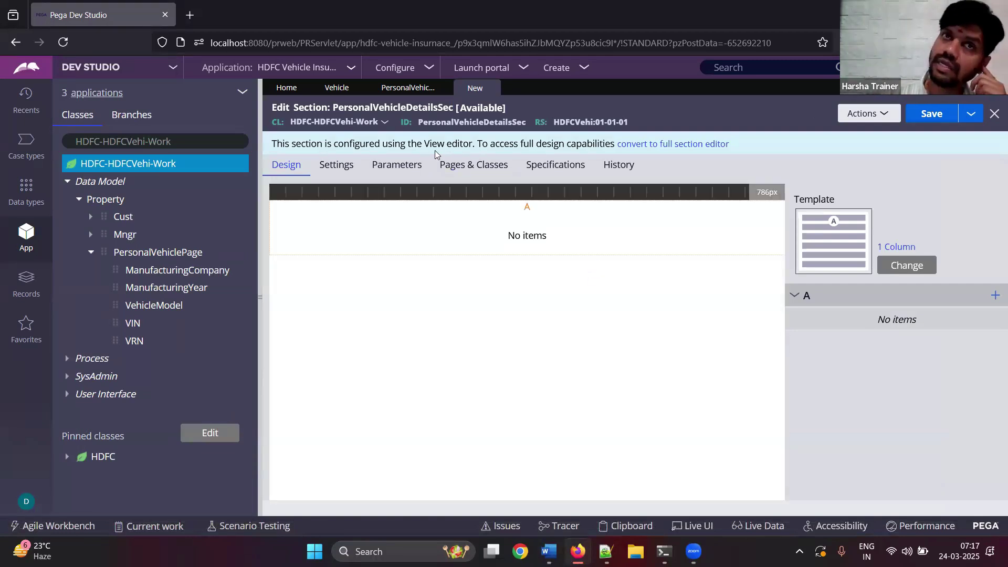
pyautogui.click(650, 149)
pyautogui.click(799, 356)
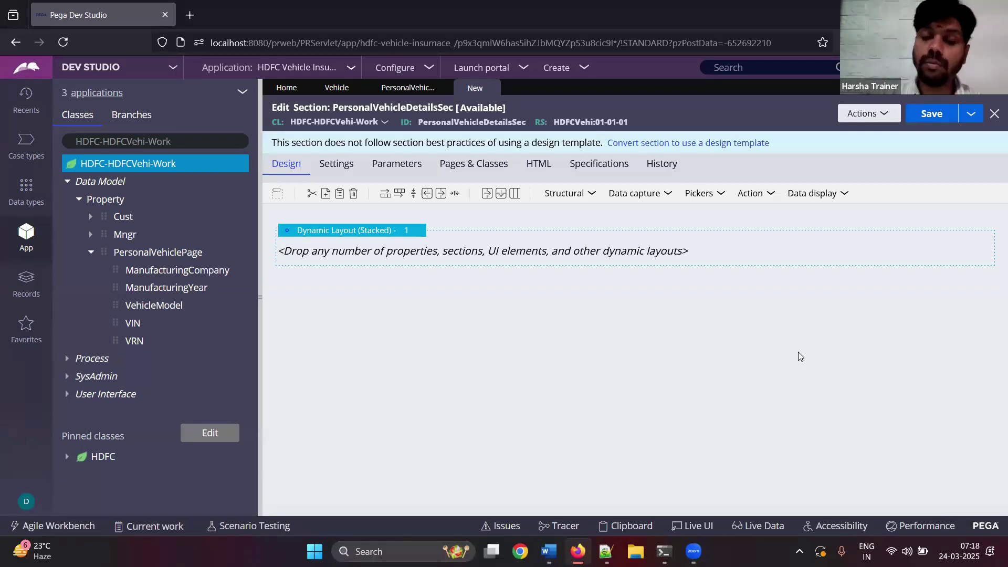
pyautogui.click(548, 552)
# - Paste the PersonalVehicleDetailsSec screenshot with its empty stacked dynamic layout into the notes
pyautogui.hotkey('ctrl', 'v')
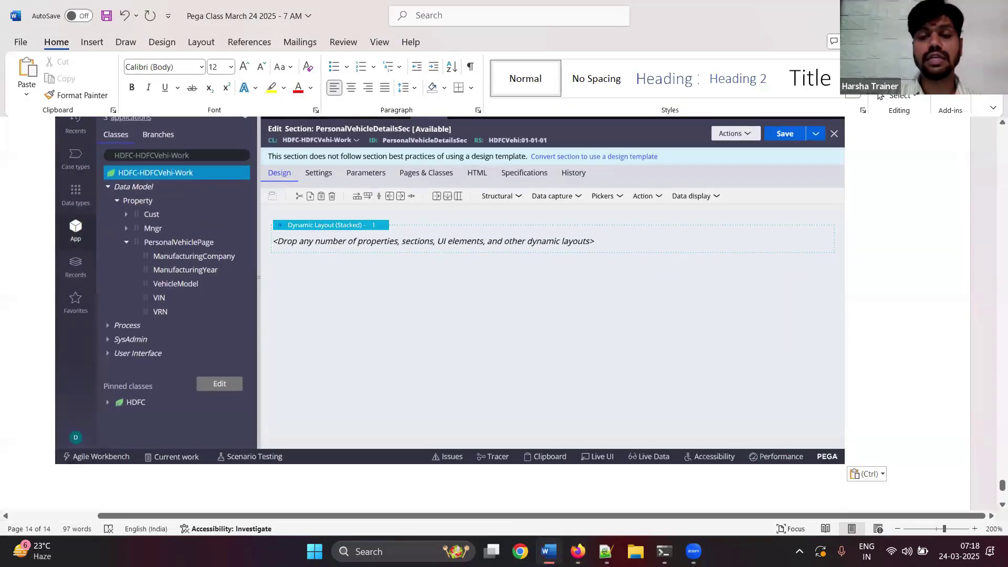
pyautogui.click(577, 551)
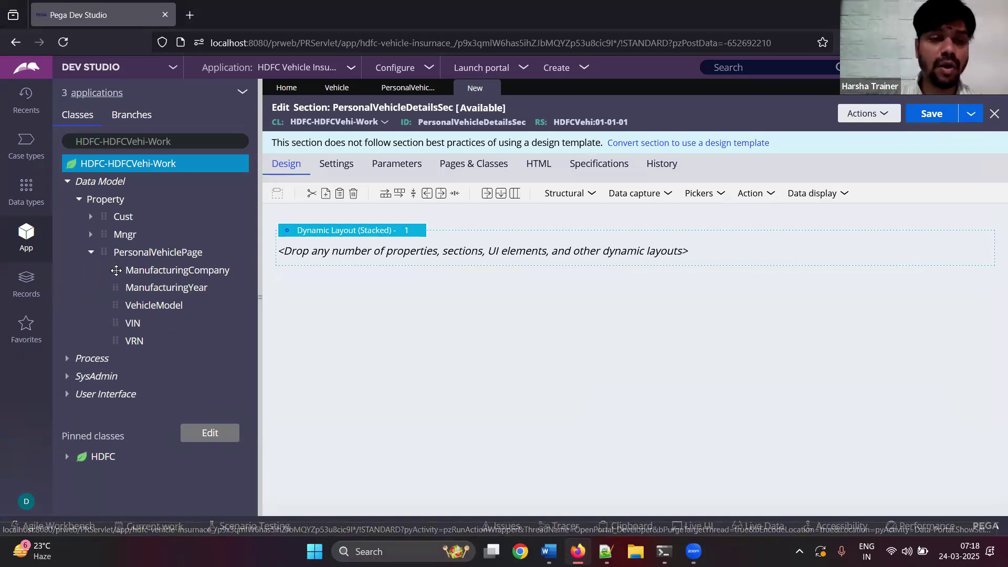
# - Try dropping PersonalVehiclePage onto the layout, cancel the page/class dialog, and show Data capture controls
pyautogui.moveTo(115, 263); pyautogui.dragTo(320, 255)
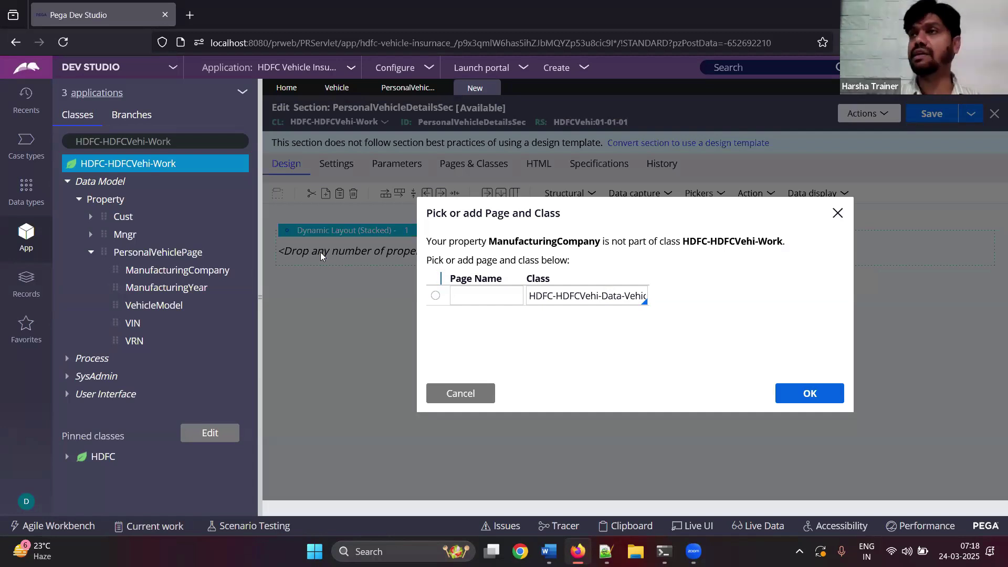
pyautogui.click(460, 394)
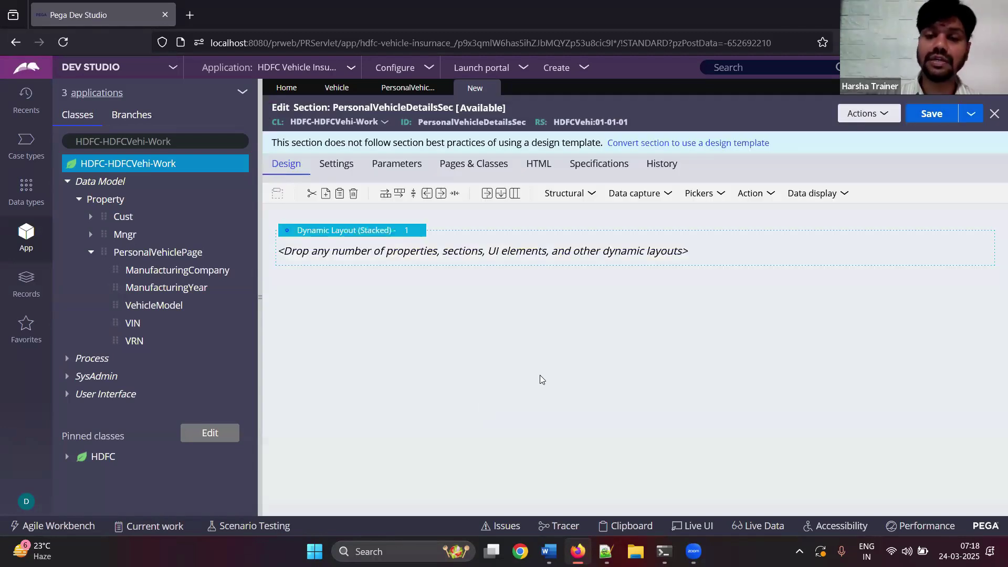
pyautogui.click(635, 193)
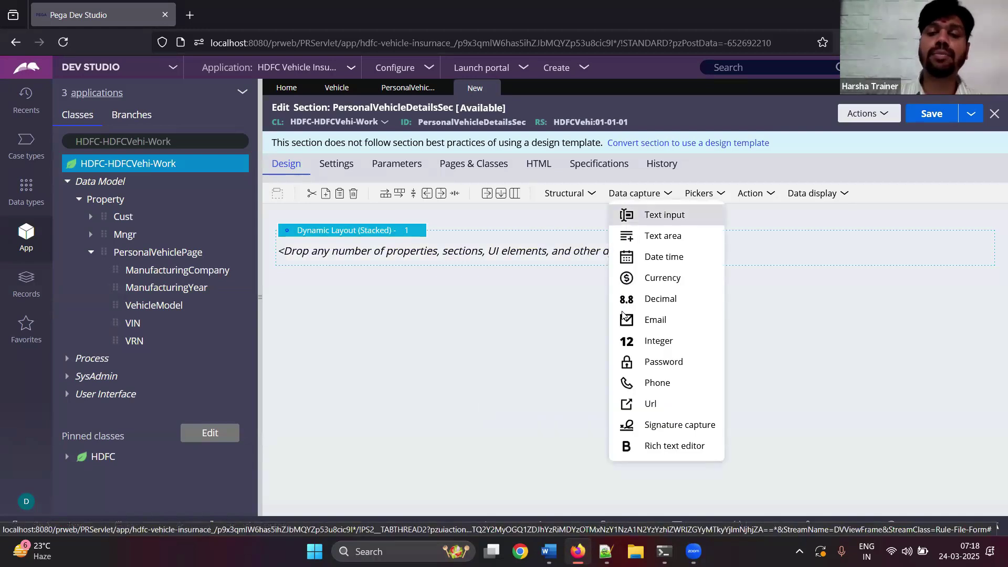
# - Paste the controls screenshot into the notes with the line 'Drag and drop the controls' and save
pyautogui.click(549, 551)
pyautogui.hotkey('ctrl', 'v')
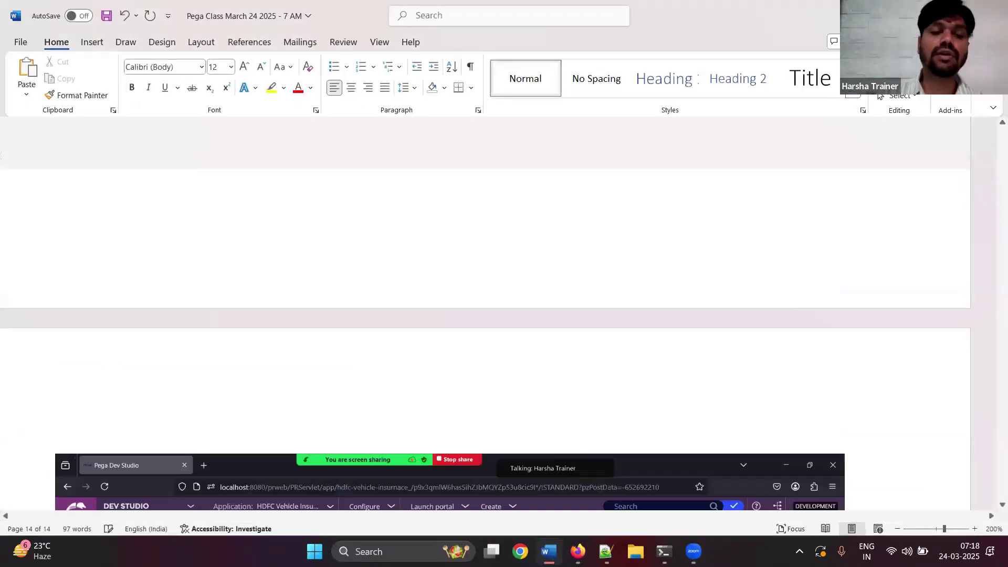
pyautogui.press('Return')
pyautogui.write('Drag and drop ')
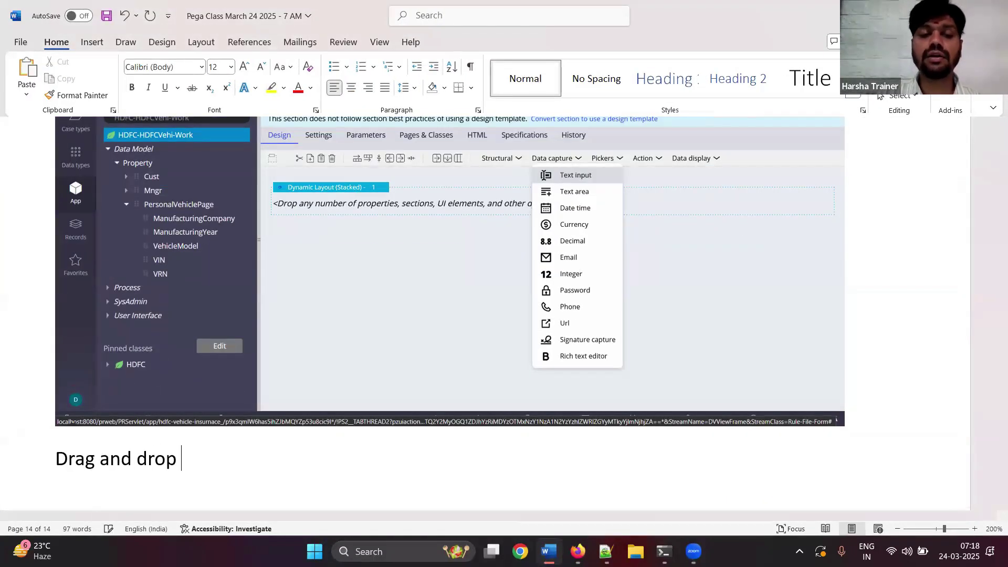
pyautogui.write('the controls')
pyautogui.press('Return')
pyautogui.hotkey('ctrl', 's')
pyautogui.press('super+Down')
pyautogui.press('super+Down')
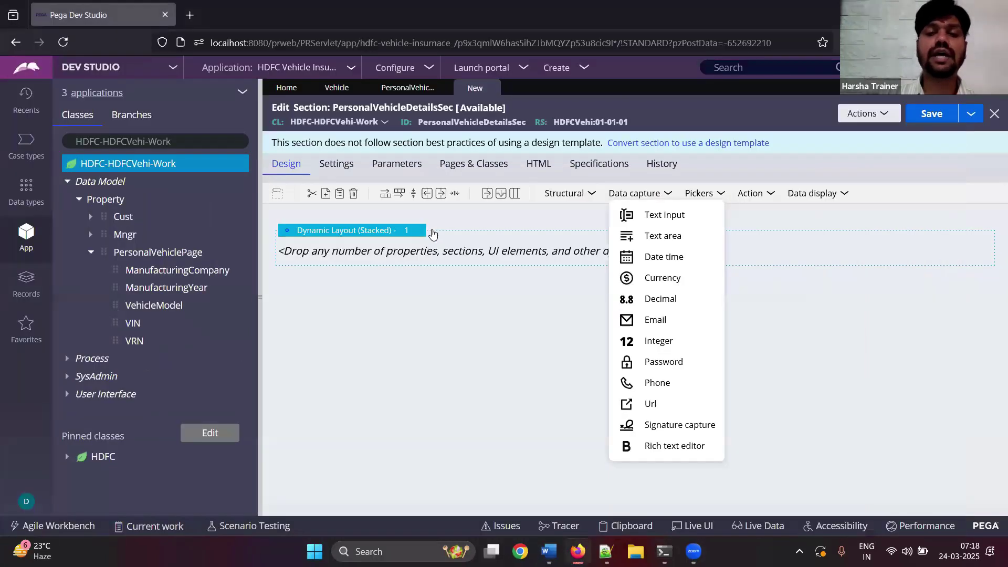
pyautogui.click(426, 231)
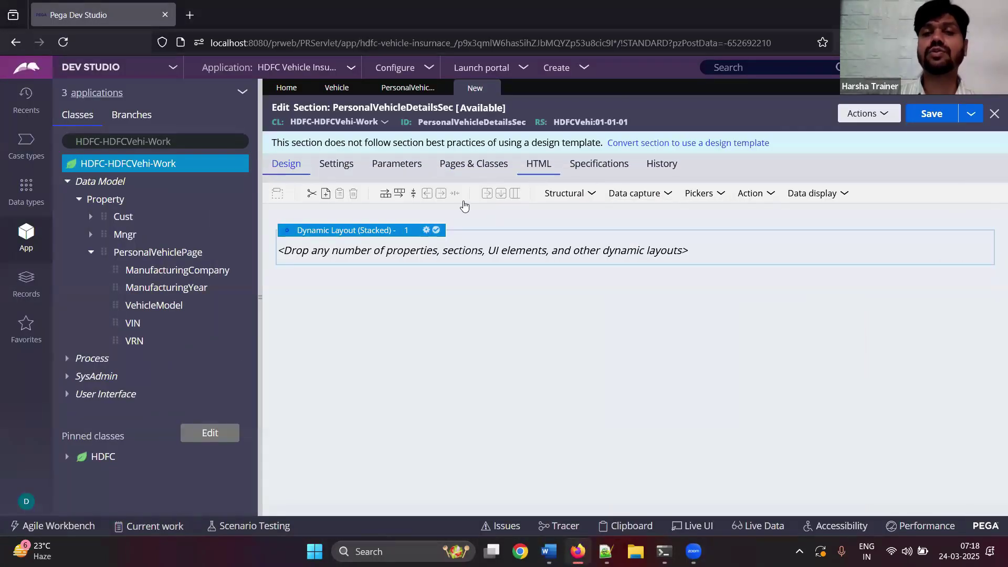
# - Make the layout Inline grid triple with header title 'Provide Personal Vehicle Details'
pyautogui.click(426, 231)
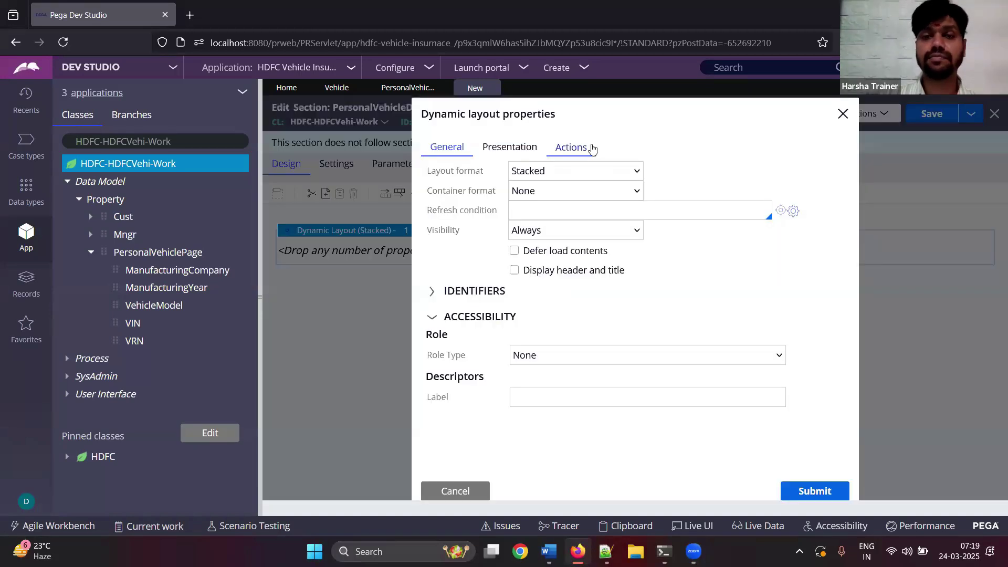
pyautogui.click(585, 170)
pyautogui.click(567, 261)
pyautogui.click(559, 194)
pyautogui.click(561, 194)
pyautogui.click(515, 271)
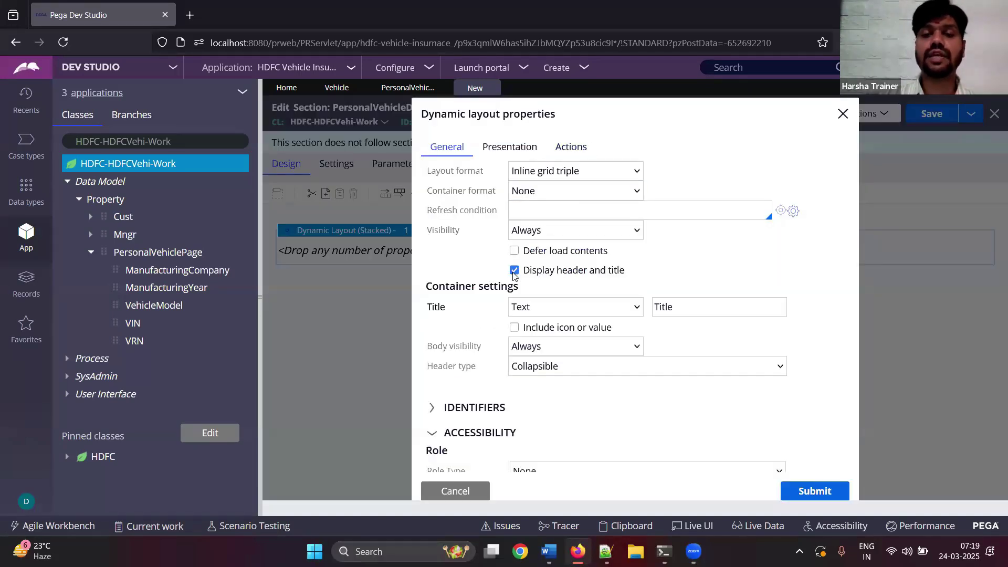
pyautogui.click(688, 307)
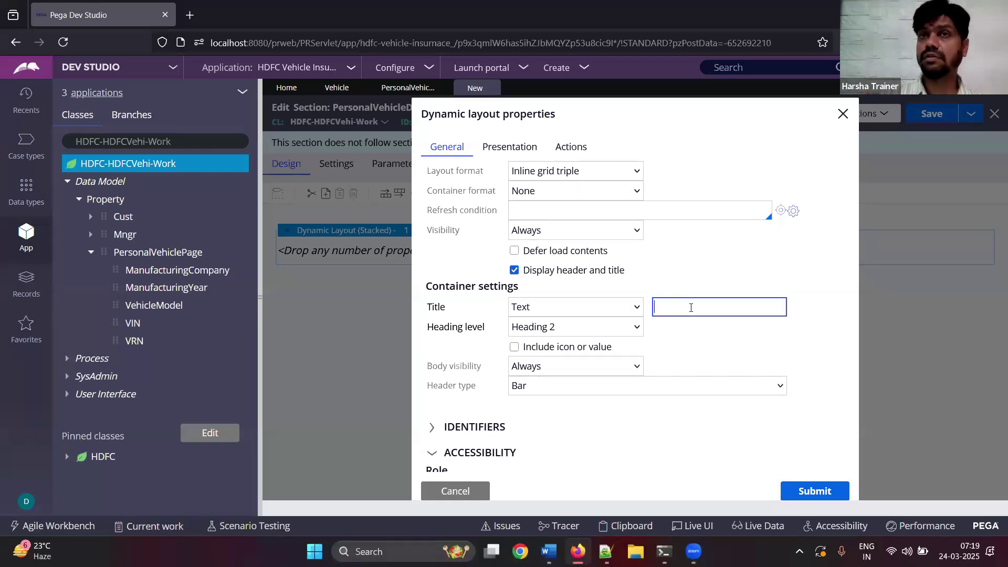
pyautogui.write('Provi')
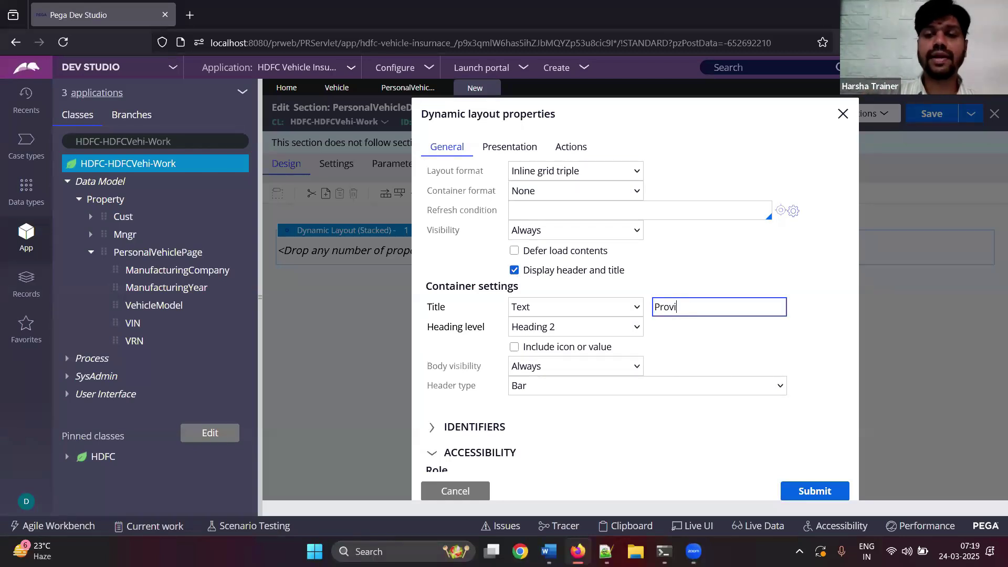
pyautogui.write('de Personal ')
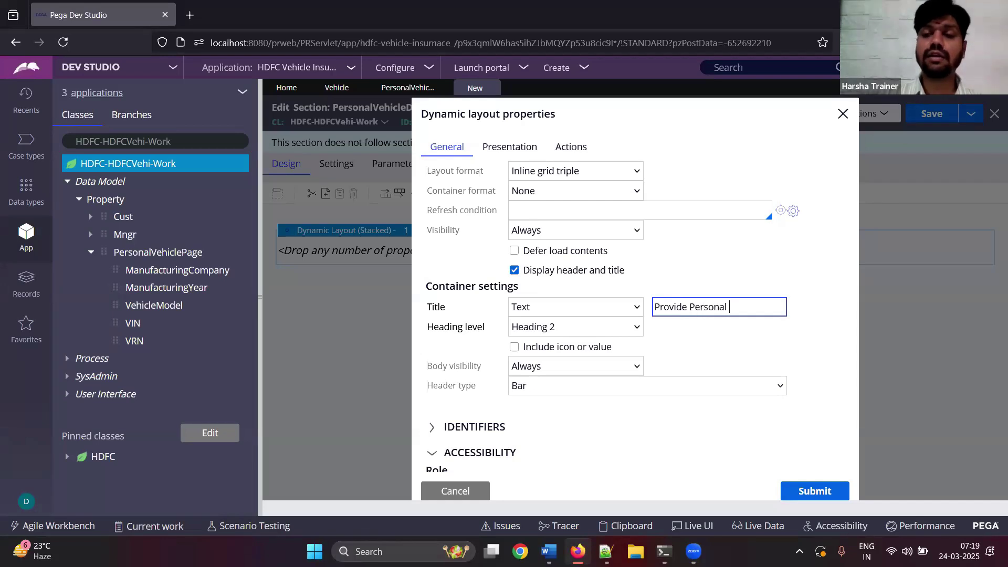
pyautogui.write('Vehicle Details')
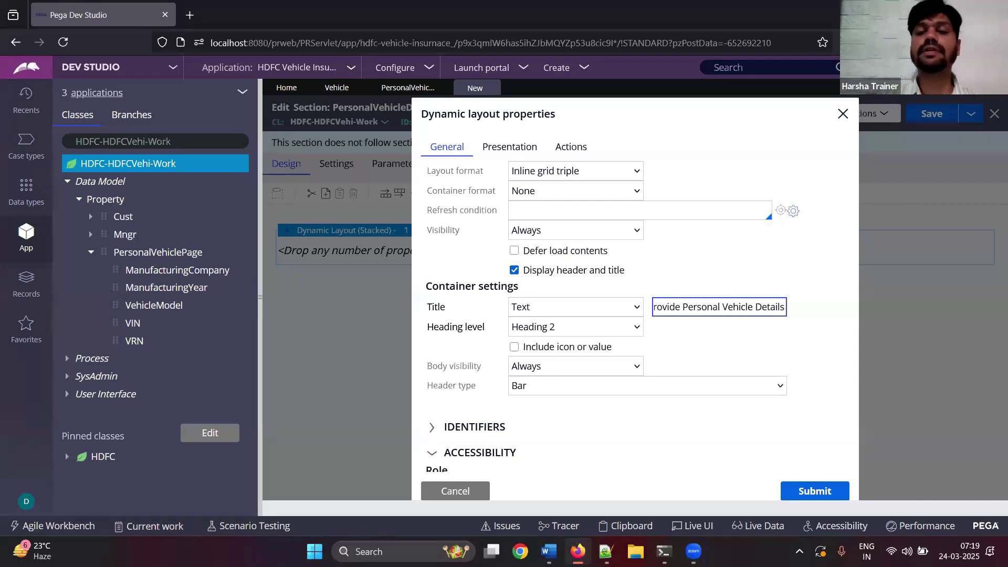
pyautogui.click(814, 491)
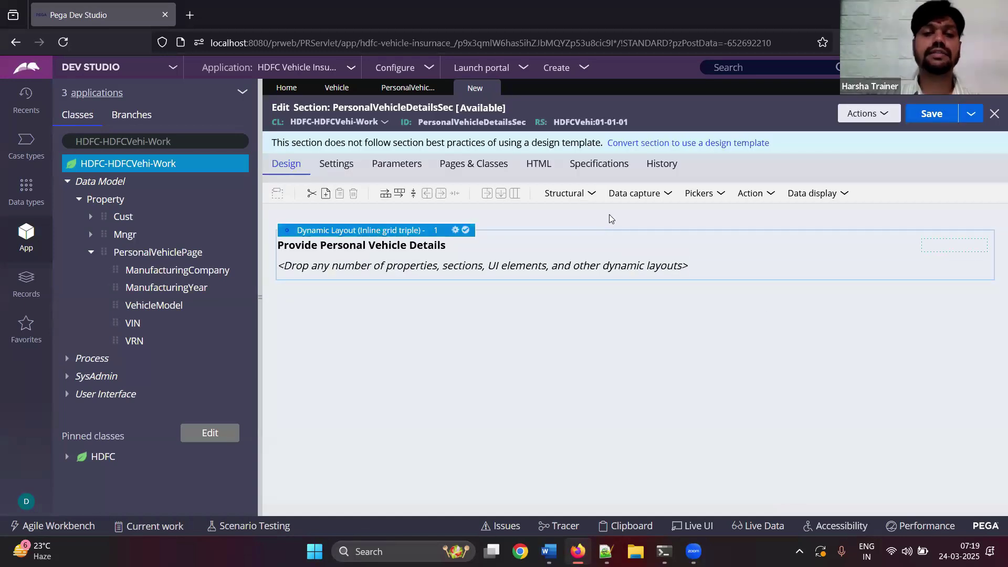
# - Set the layout's container format to Other > Notifications
pyautogui.click(456, 230)
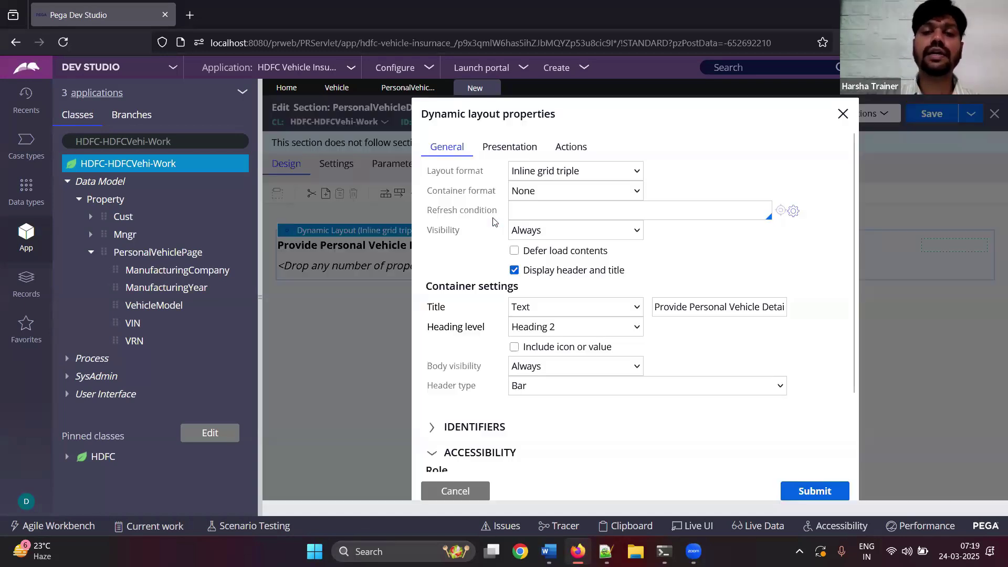
pyautogui.click(540, 191)
pyautogui.click(551, 262)
pyautogui.click(694, 186)
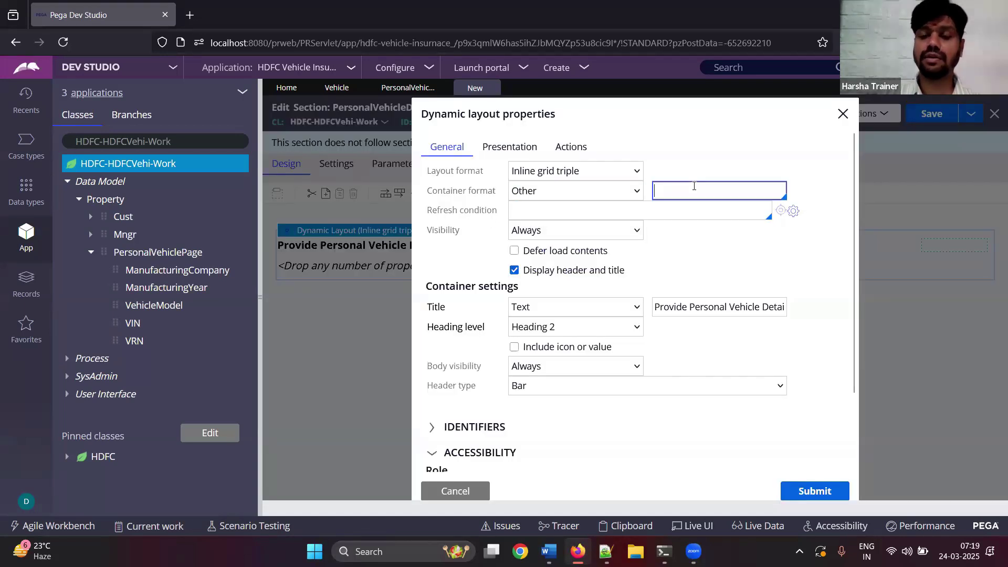
pyautogui.click(682, 256)
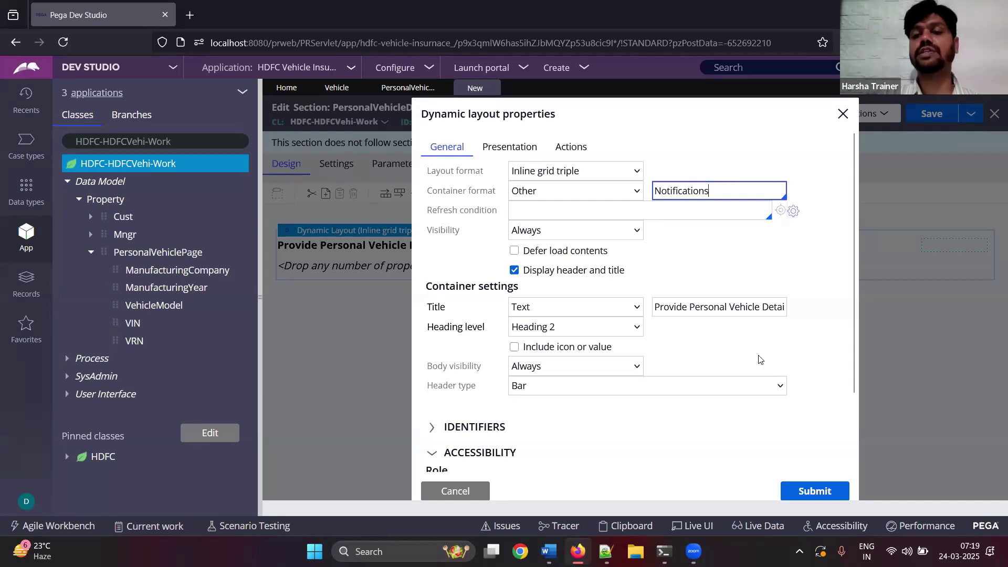
pyautogui.click(792, 485)
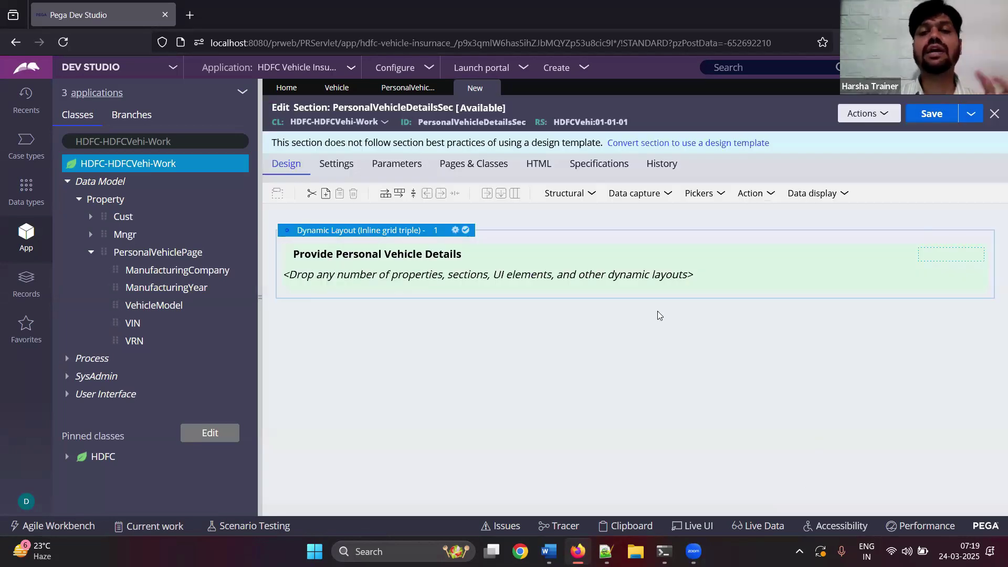
pyautogui.click(583, 193)
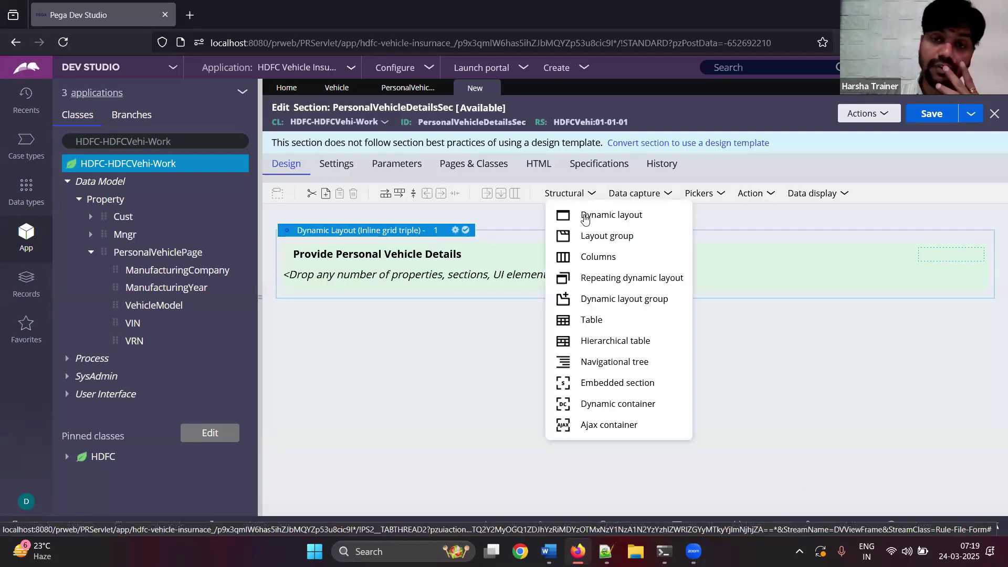
# - Wrap the vehicle details layout in a new dynamic layout with the Other > Errors container format
pyautogui.moveTo(568, 216); pyautogui.dragTo(540, 231)
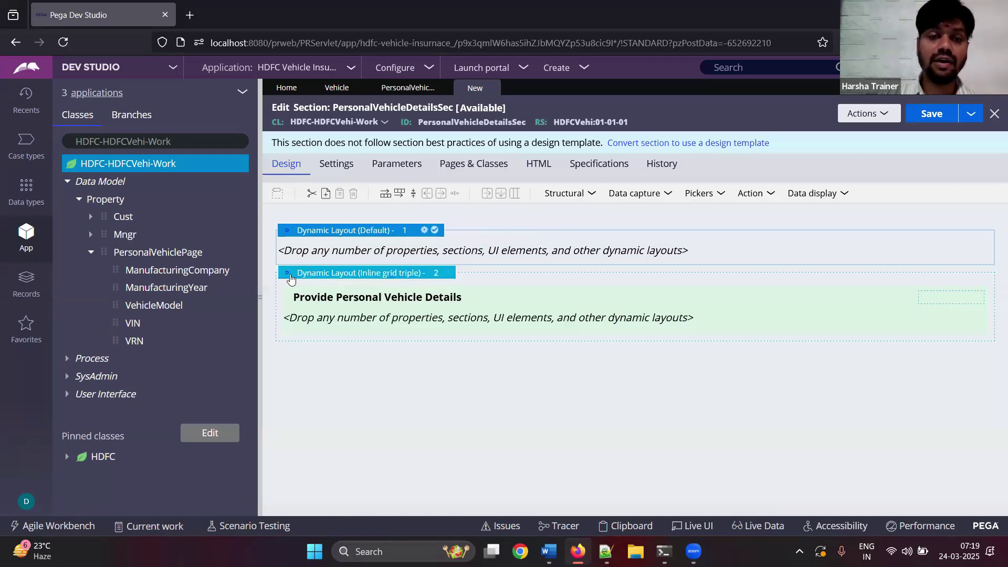
pyautogui.moveTo(299, 267); pyautogui.dragTo(311, 256)
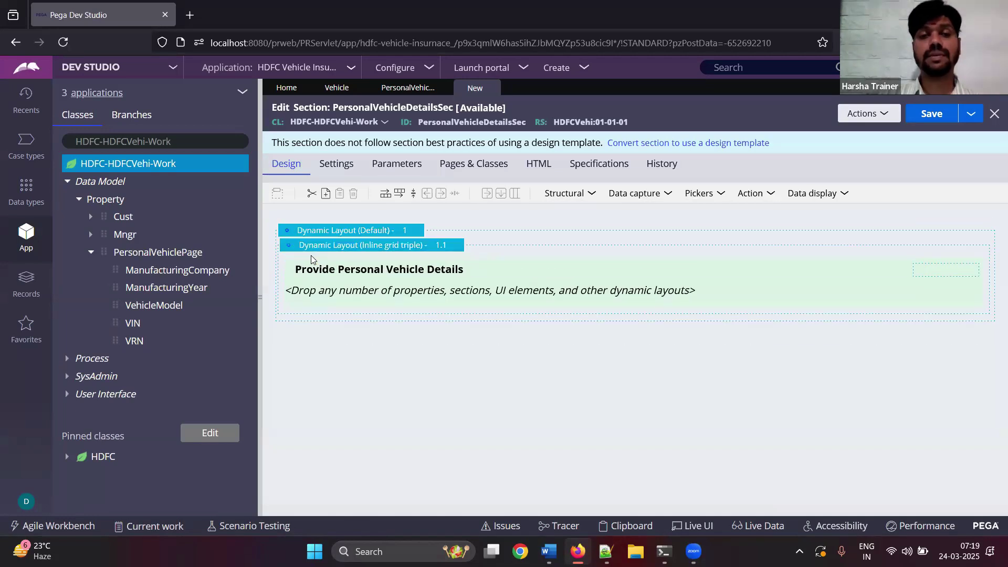
pyautogui.click(424, 230)
pyautogui.click(560, 191)
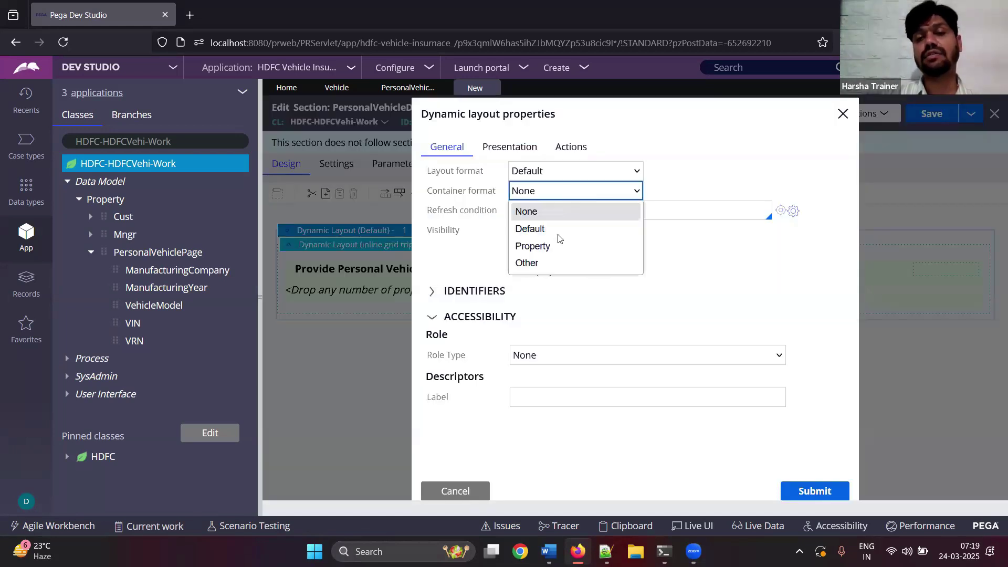
pyautogui.click(549, 262)
pyautogui.click(665, 198)
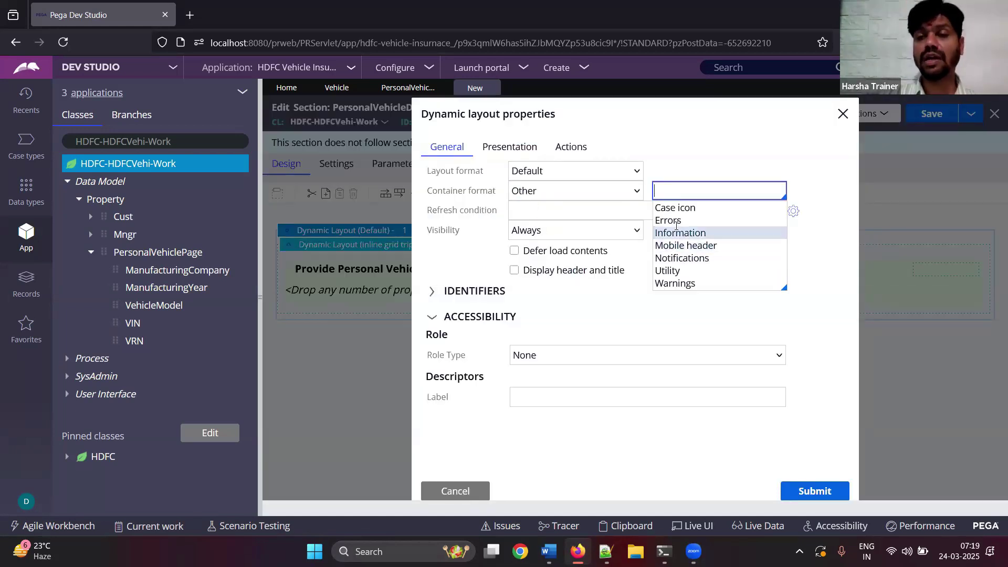
pyautogui.click(676, 219)
pyautogui.click(794, 492)
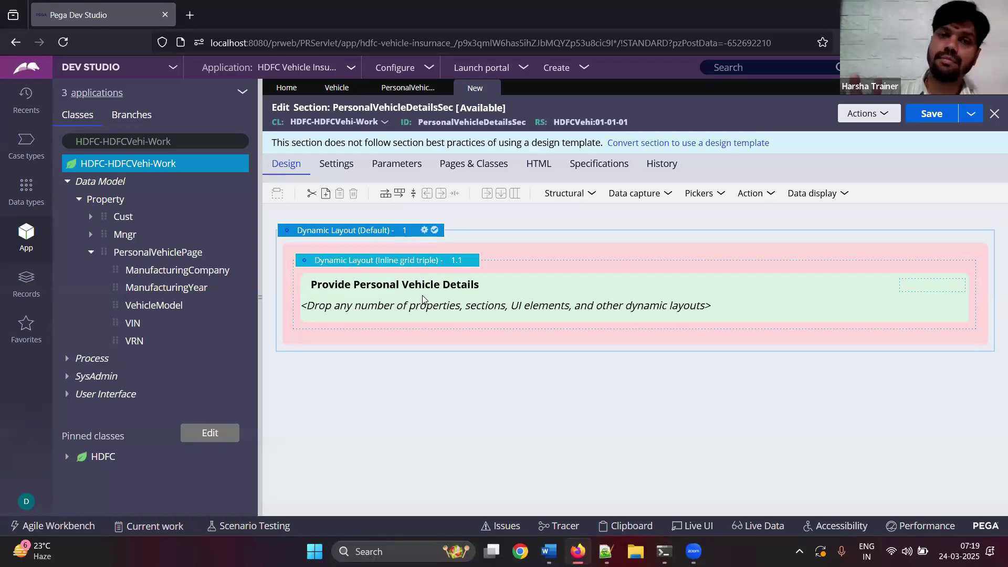
pyautogui.click(615, 195)
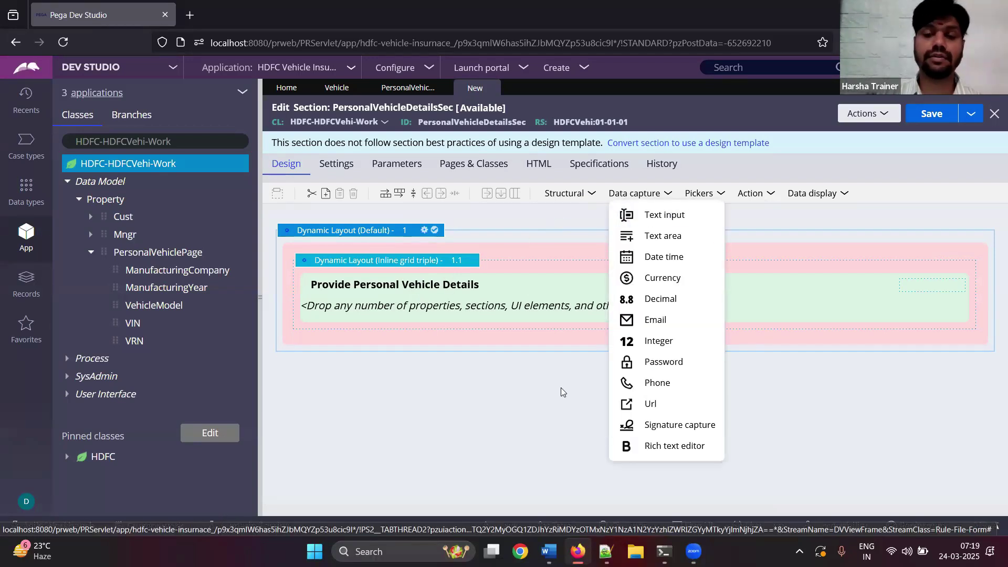
# - Add the heading 'add controls' to the Word notes
pyautogui.hotkey('alt', 'Tab')
pyautogui.scroll(-3, 450, 263)
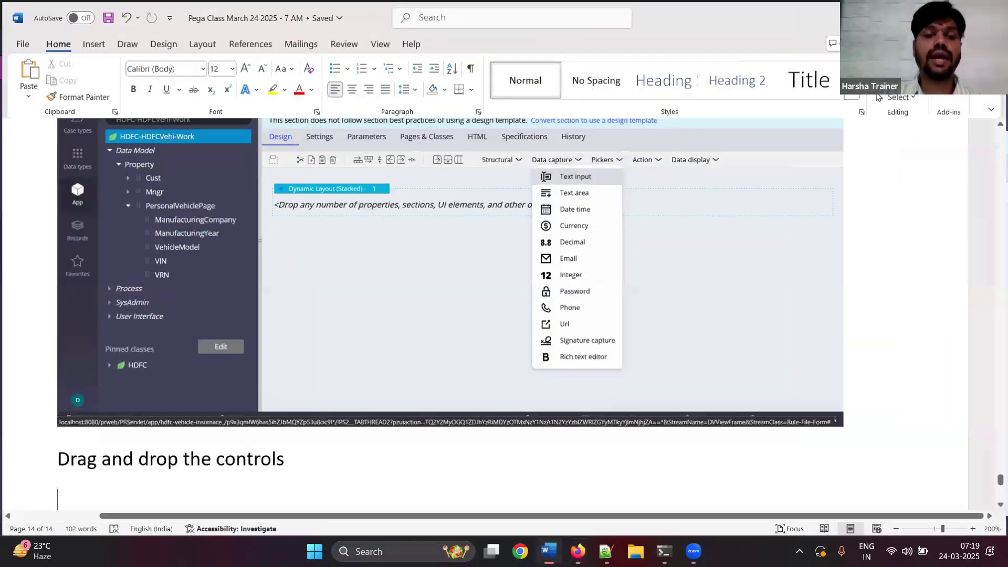
pyautogui.scroll(-5, 504, 315)
pyautogui.write('add controls')
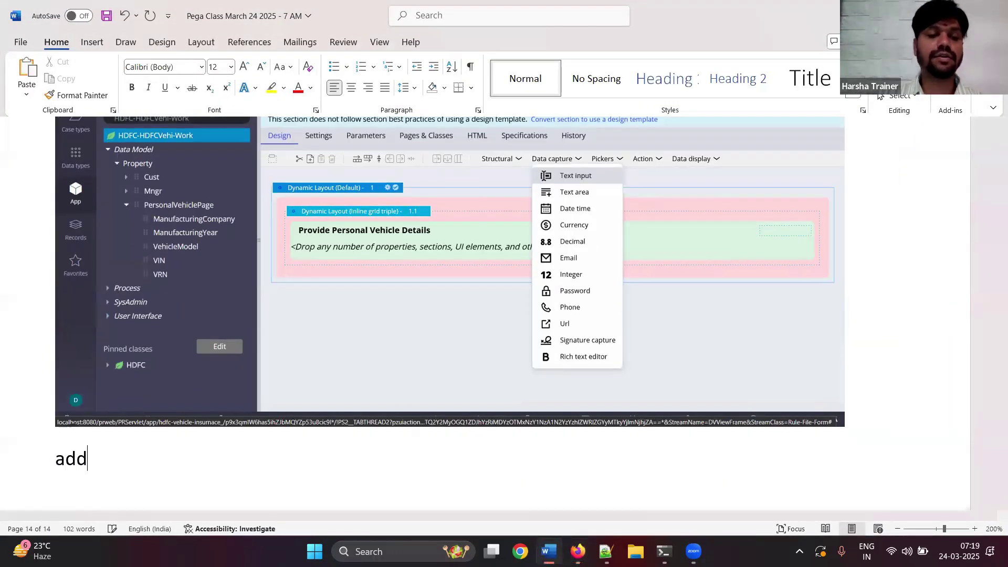
pyautogui.press('Return')
pyautogui.hotkey('alt', 'Tab')
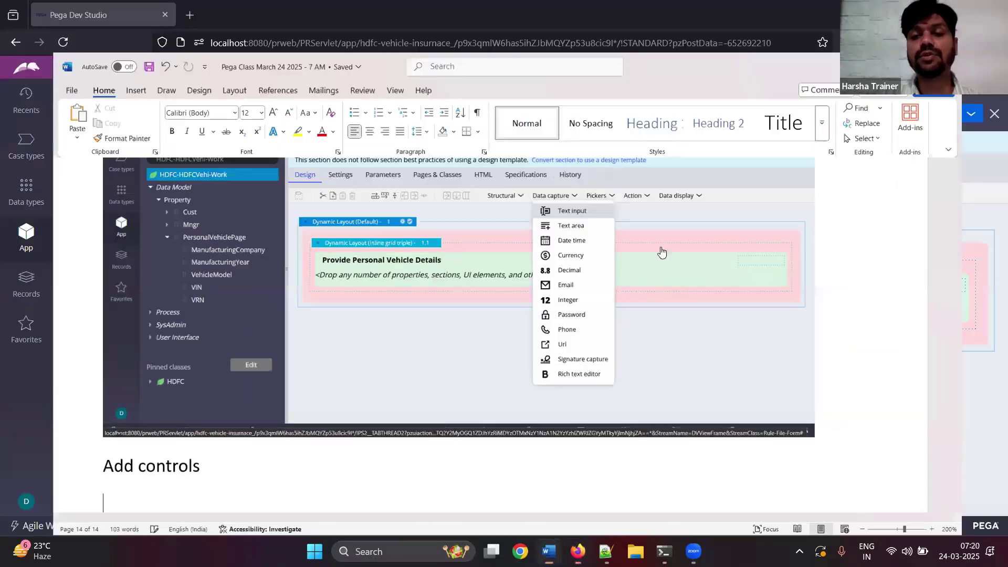
# - Place a text input in the vehicle details layout and paste a screenshot into the notes
pyautogui.click(457, 304)
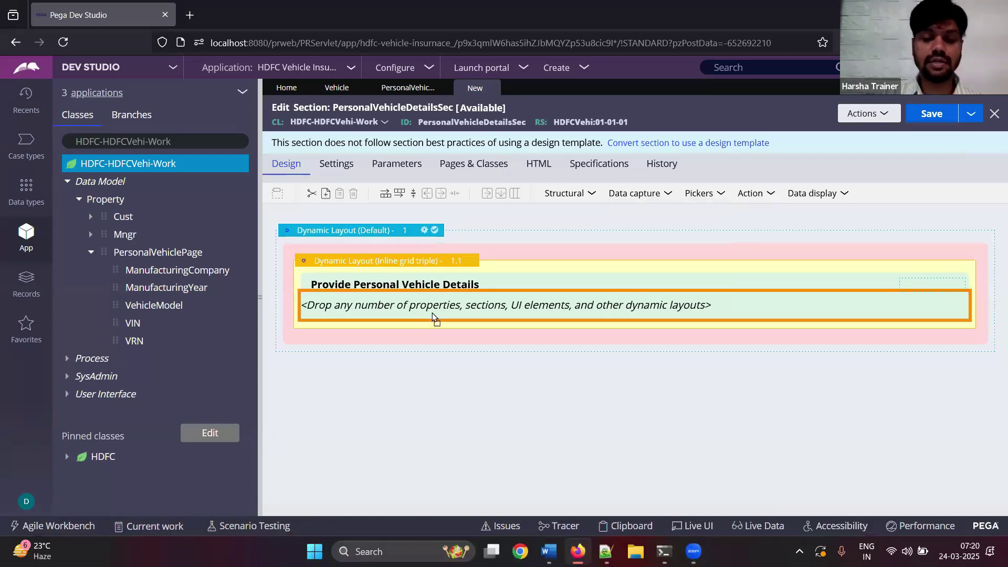
pyautogui.click(433, 315)
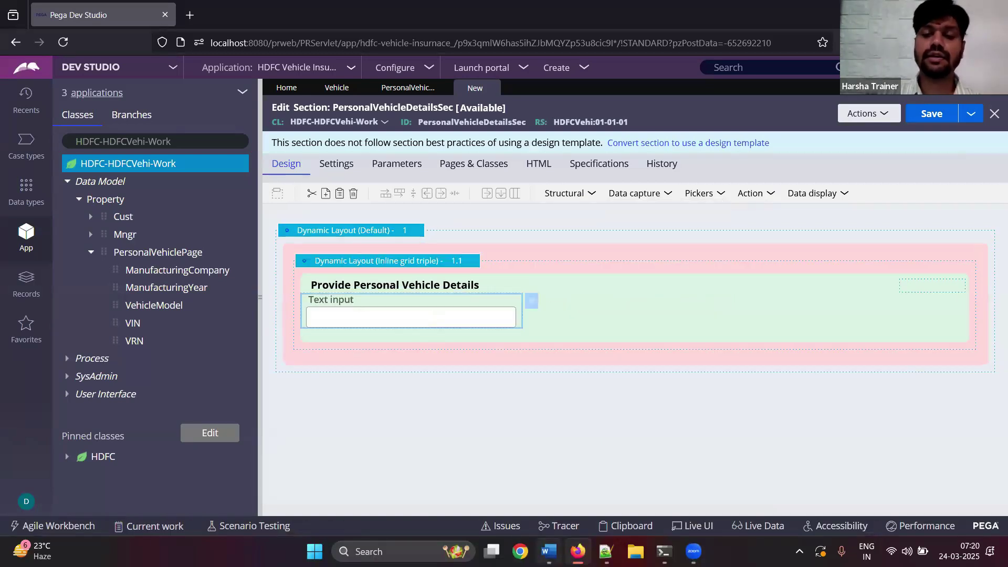
pyautogui.click(548, 551)
pyautogui.hotkey('ctrl', 'v')
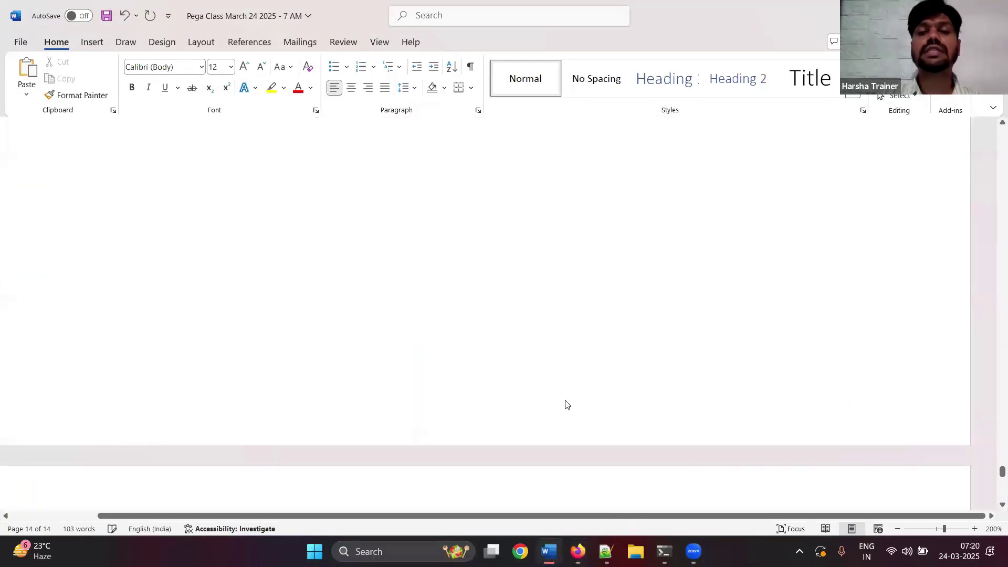
pyautogui.hotkey('alt', 'Tab')
pyautogui.hotkey('alt', 'Tab')
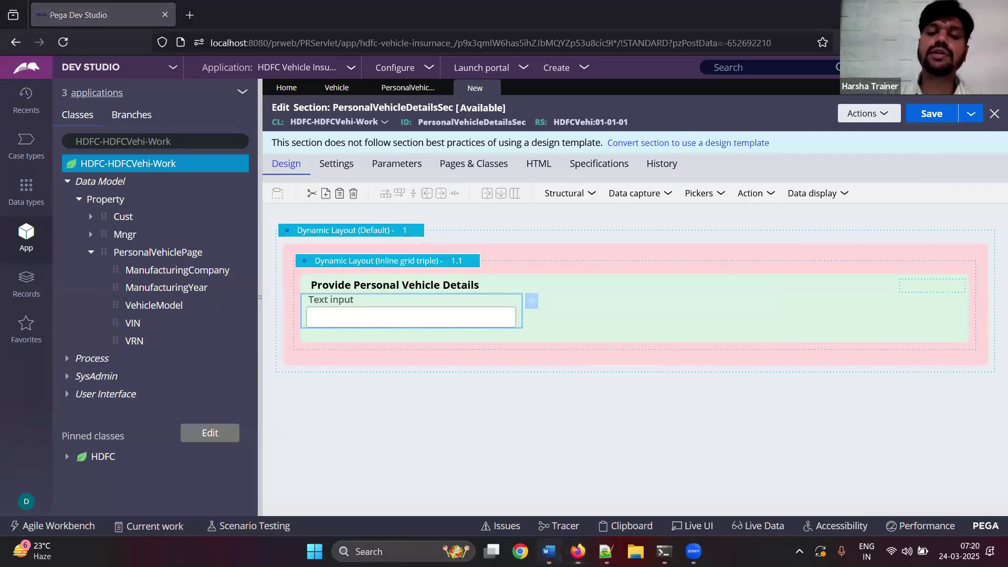
pyautogui.scroll(-5, 460, 320)
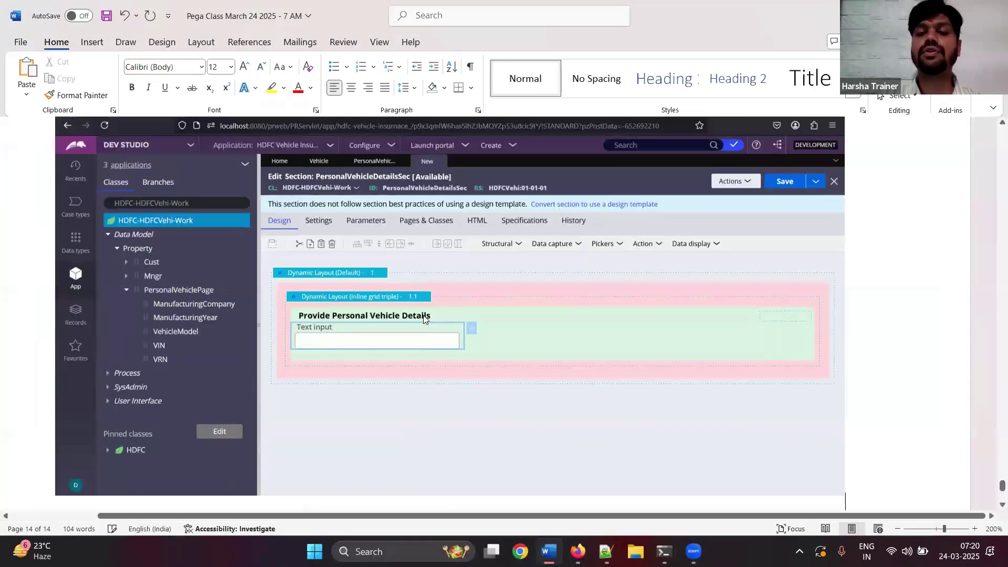
pyautogui.hotkey('alt', 'Tab')
# - Copy the text input and paste four more copies, giving two rows of fields
pyautogui.rightClick(425, 316)
pyautogui.click(446, 348)
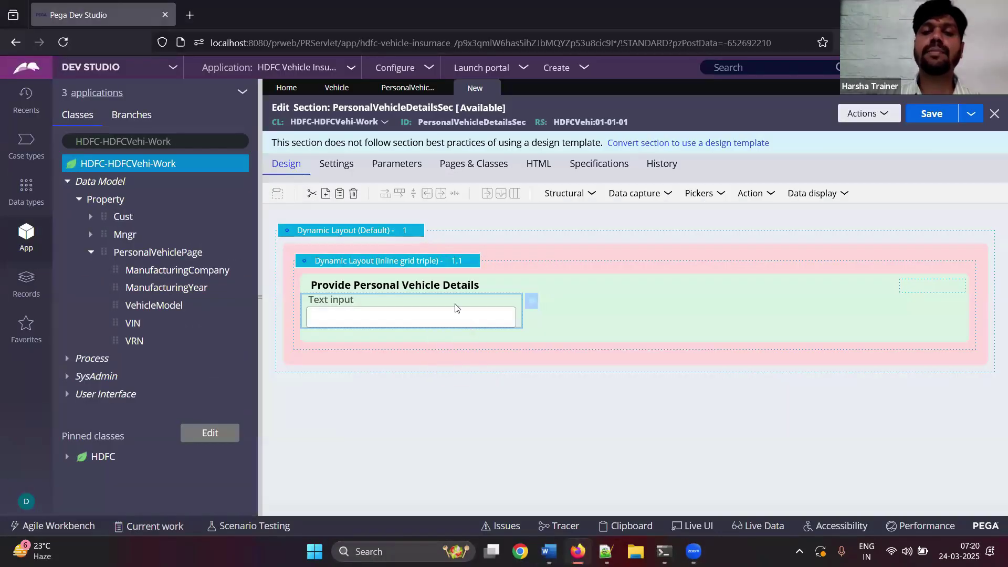
pyautogui.rightClick(455, 304)
pyautogui.click(476, 342)
pyautogui.rightClick(446, 313)
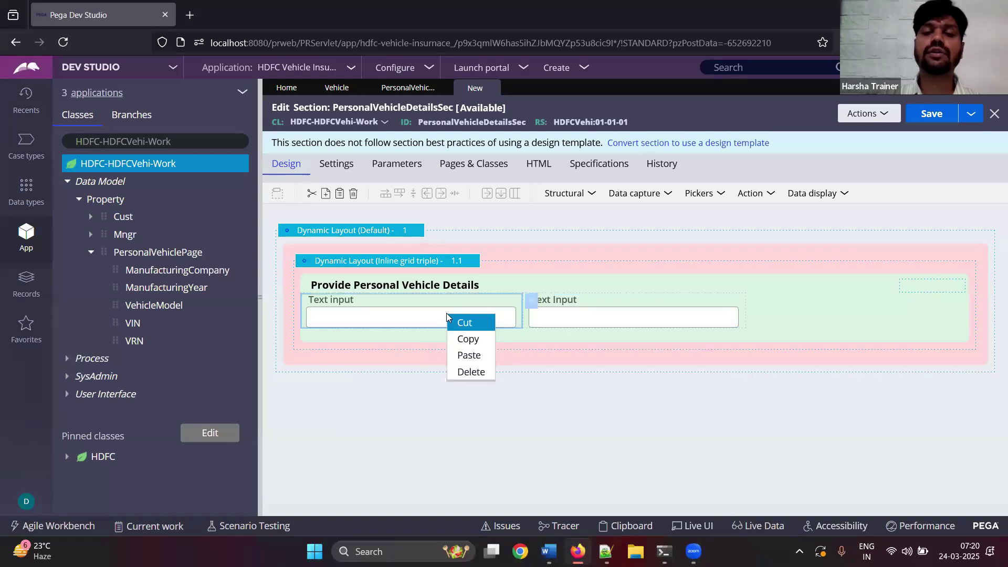
pyautogui.click(467, 352)
pyautogui.rightClick(434, 317)
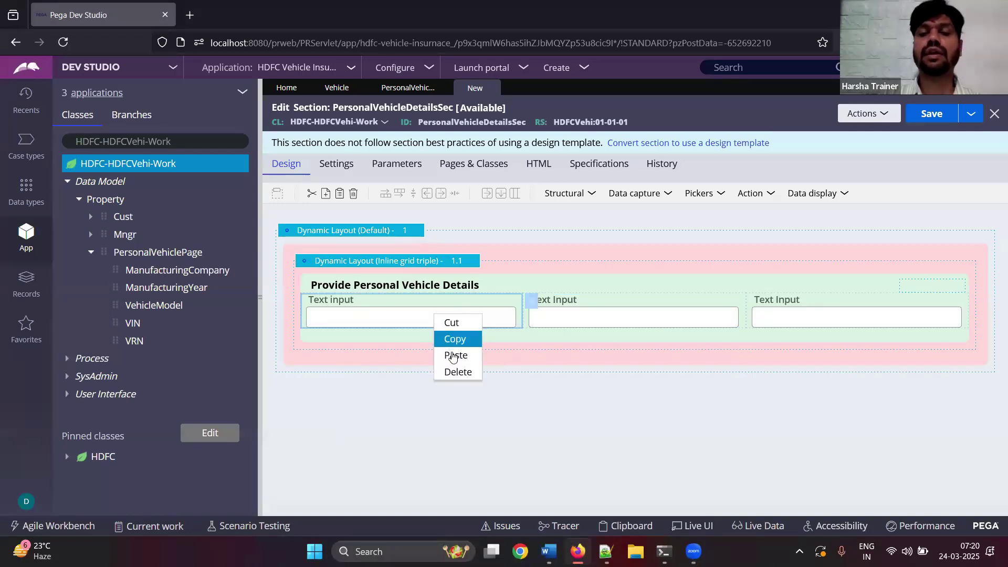
pyautogui.click(457, 353)
pyautogui.rightClick(433, 315)
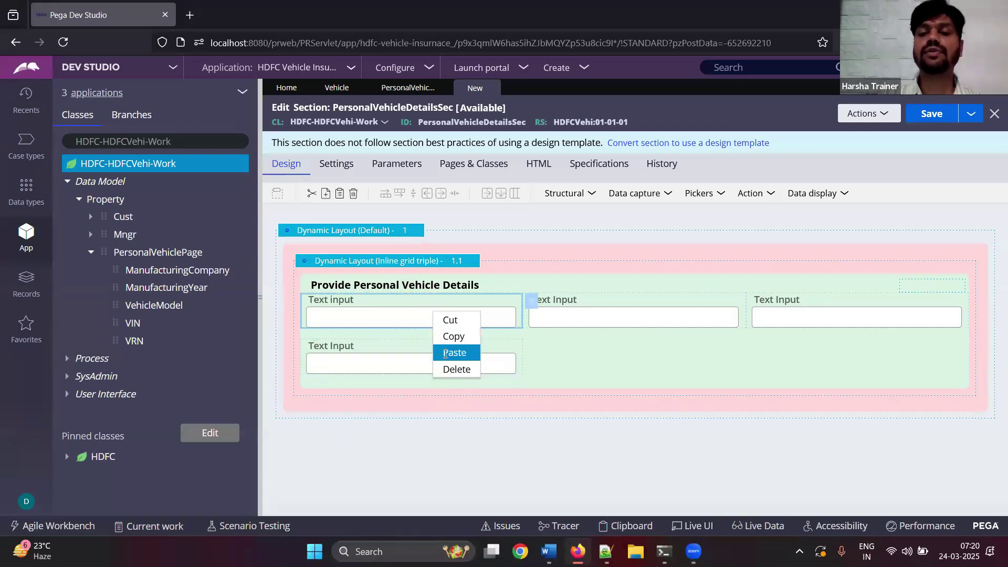
pyautogui.click(449, 353)
# - Change the second-row field's control type to Dropdown and submit
pyautogui.click(607, 366)
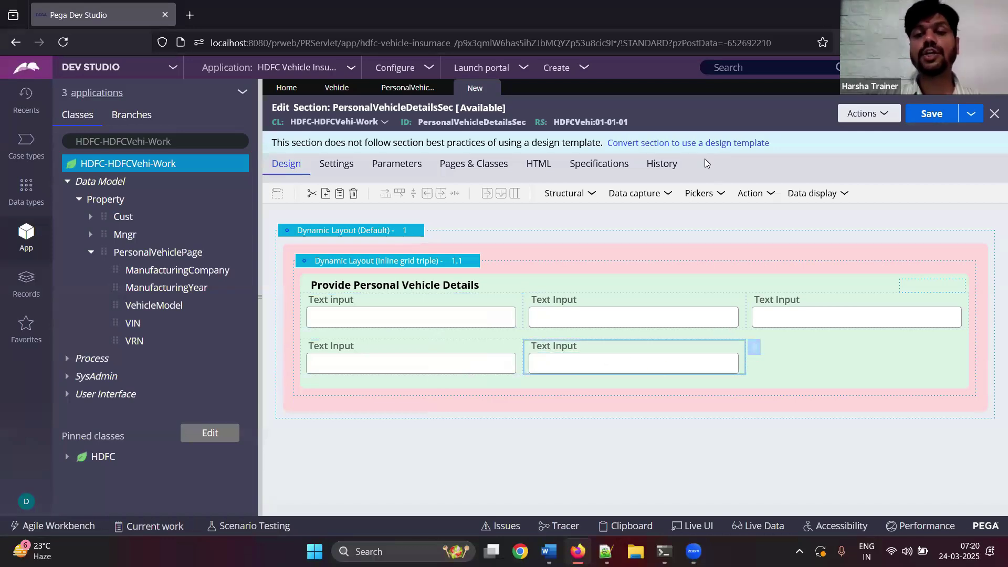
pyautogui.click(755, 346)
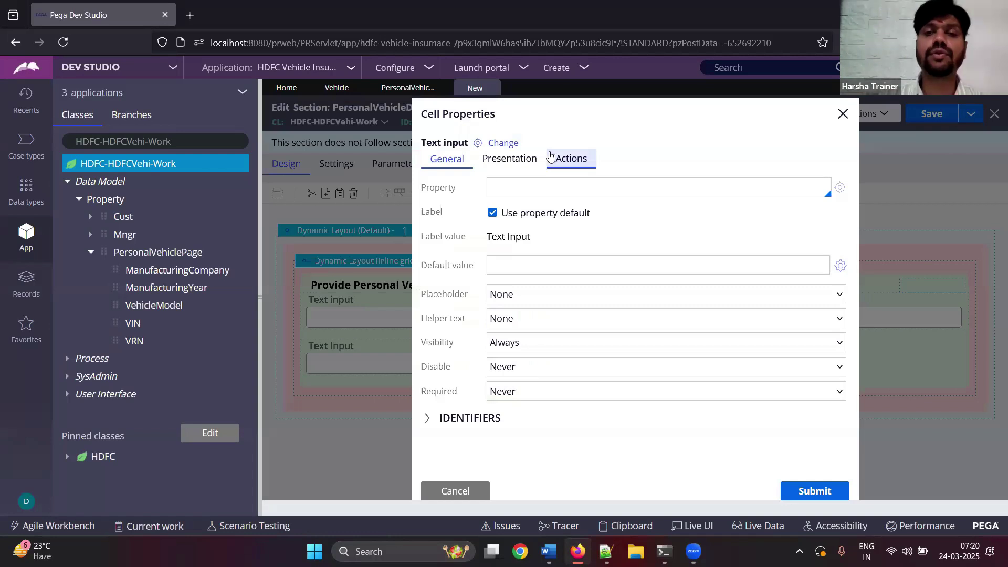
pyautogui.click(514, 149)
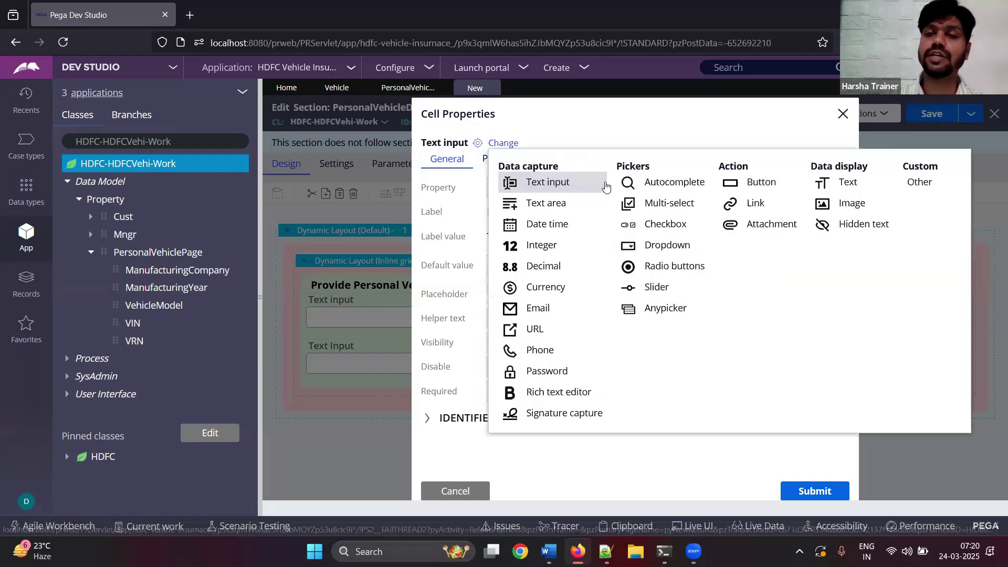
pyautogui.click(670, 246)
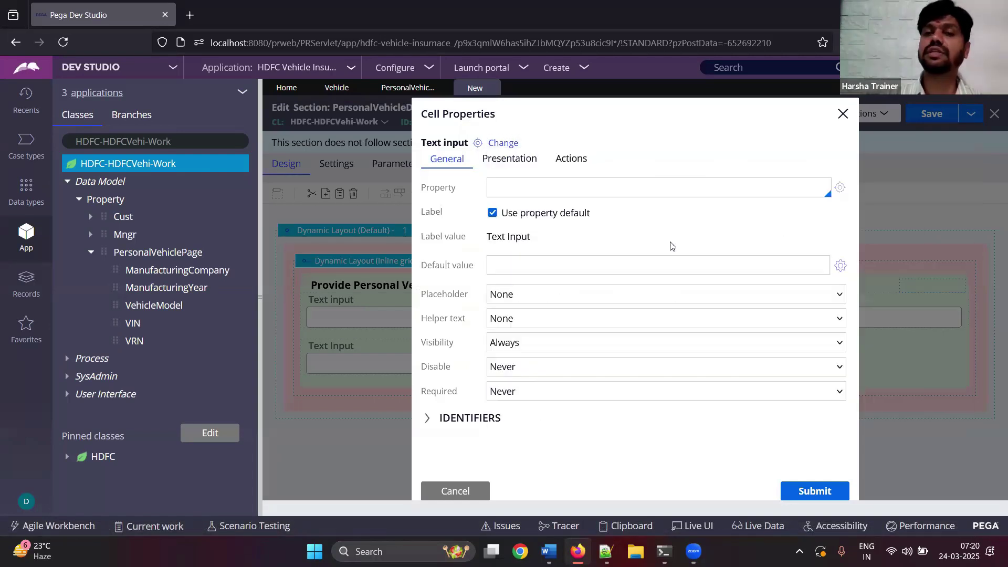
pyautogui.click(796, 488)
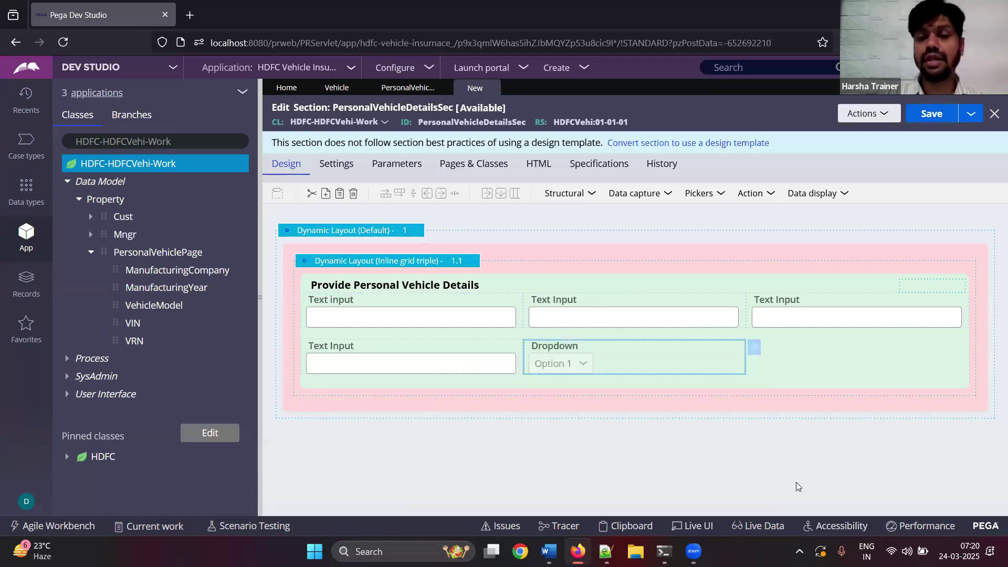
pyautogui.hotkey('alt', 'Tab')
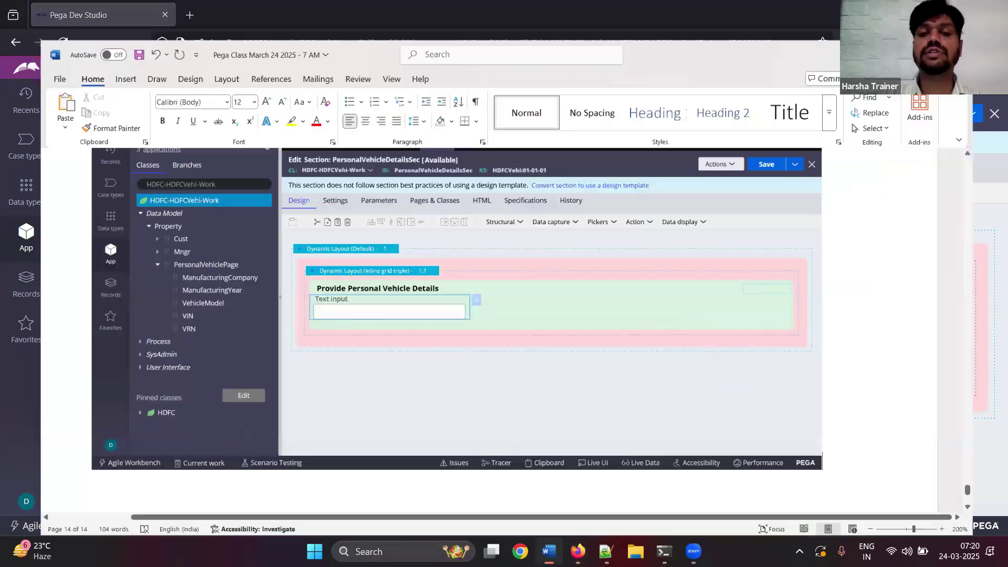
# - Paste the section screenshot and type 'double click on each control and map to page properties'
pyautogui.hotkey('ctrl', 'v')
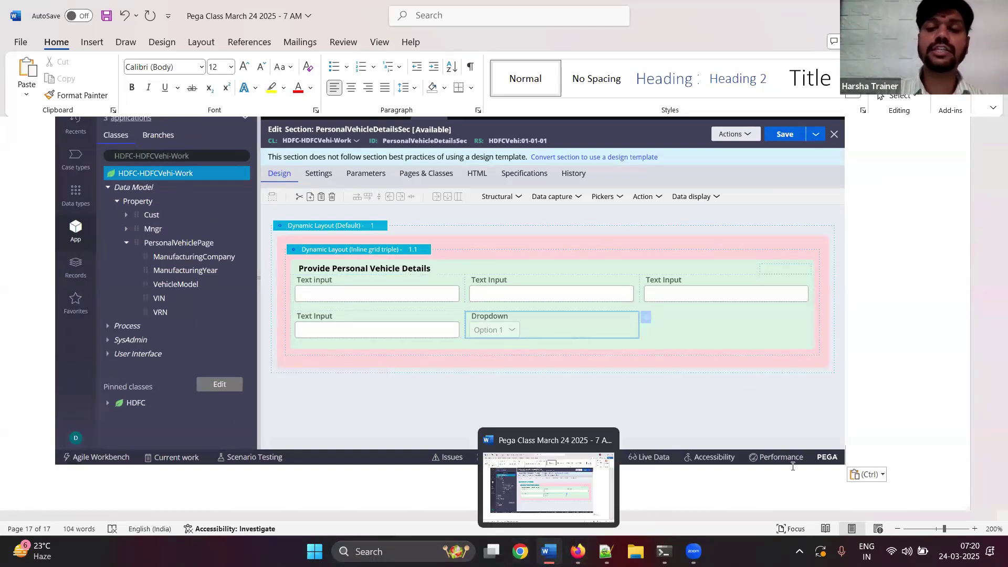
pyautogui.write('double click ')
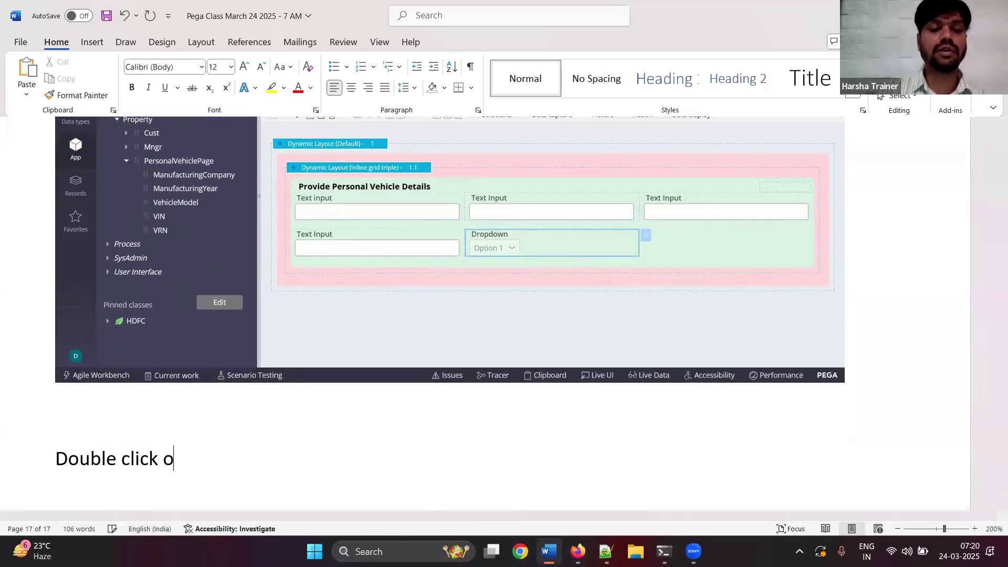
pyautogui.write('on each control and map to page properties')
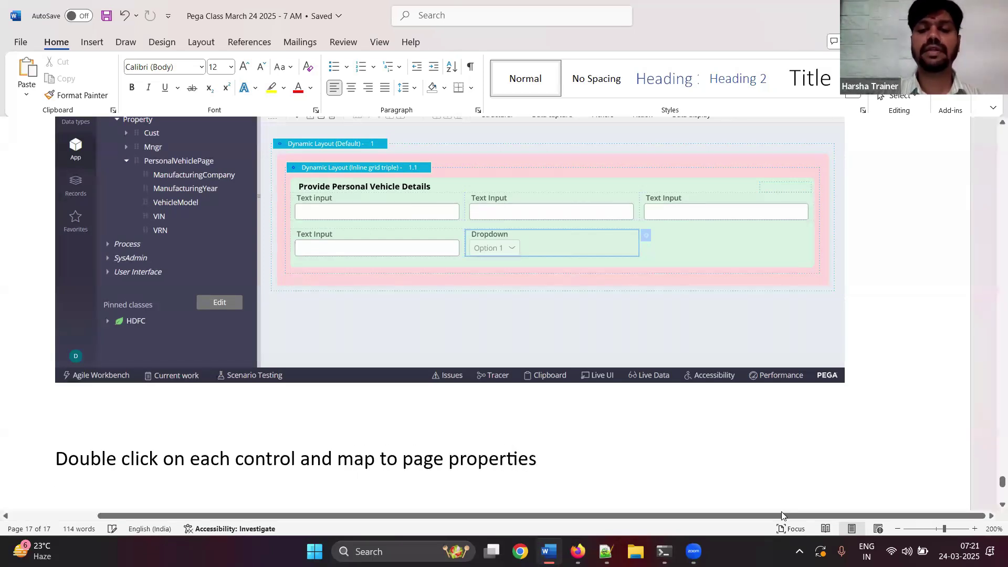
pyautogui.hotkey('alt', 'Tab')
# - Open the first text input's cell properties and paste a screenshot of them into the notes
pyautogui.doubleClick(396, 319)
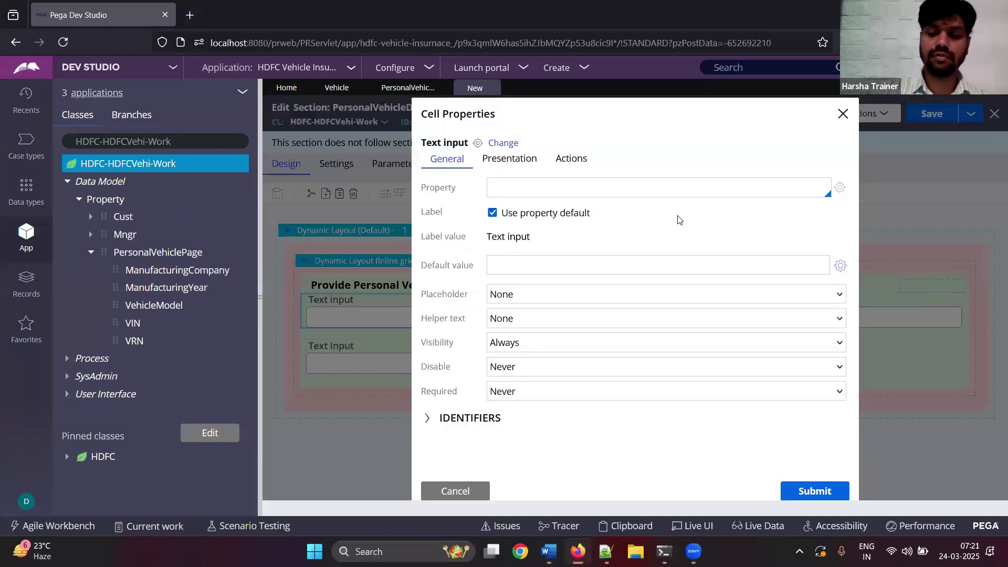
pyautogui.hotkey('alt', 'Tab')
pyautogui.hotkey('ctrl', 'v')
pyautogui.click(549, 551)
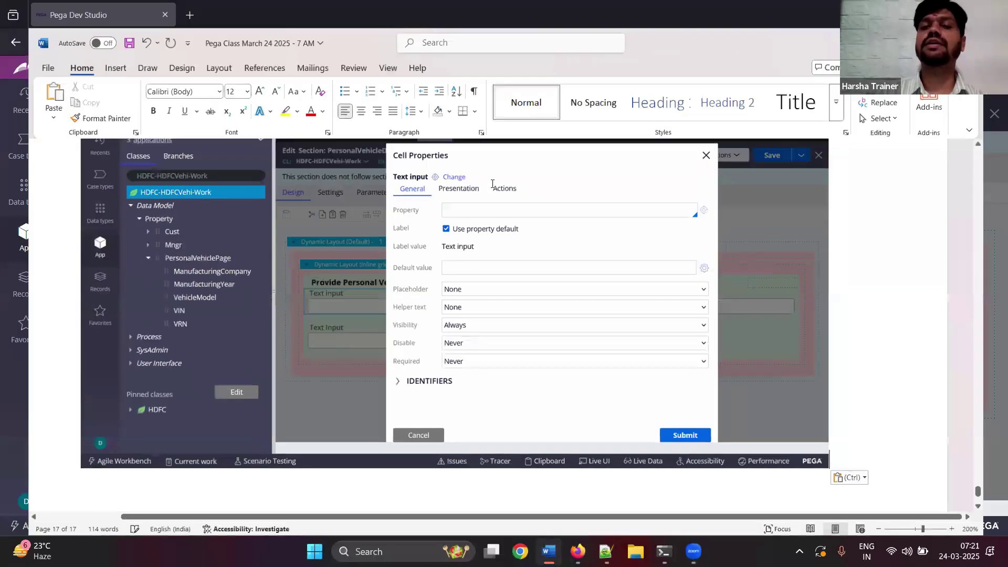
# - Pick PersonalVehiclePage in the Property field and paste a screenshot into the notes
pyautogui.click(492, 184)
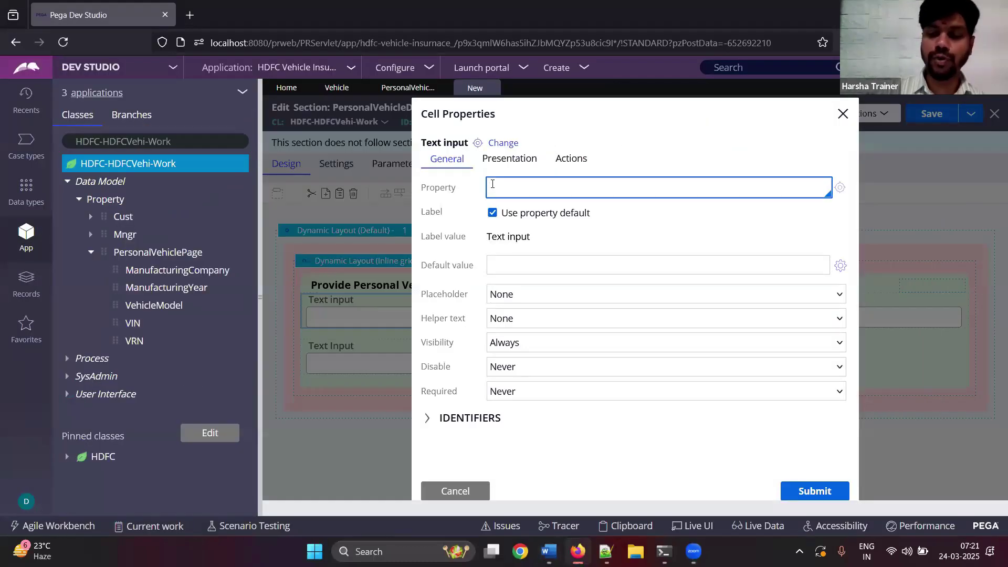
pyautogui.click(492, 183)
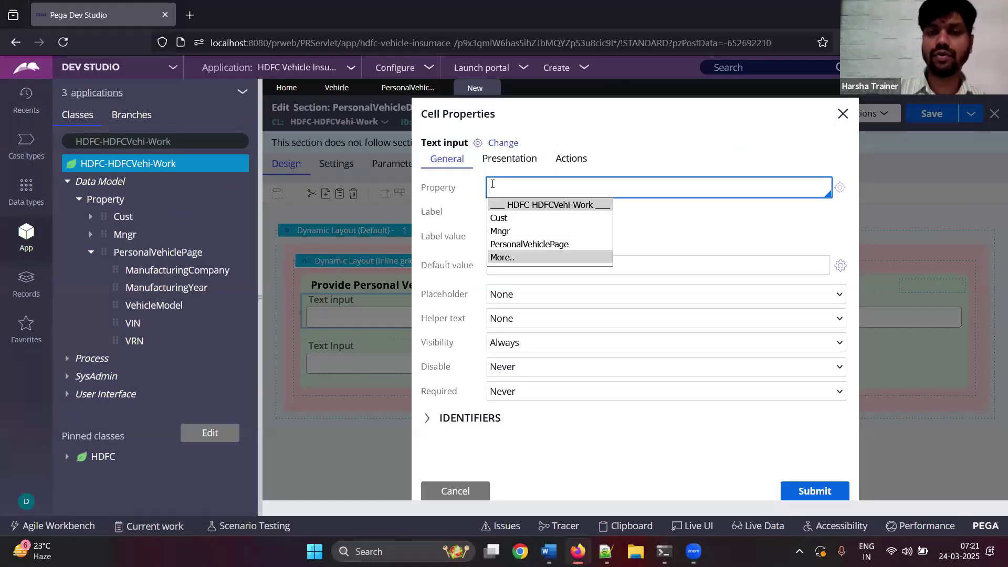
pyautogui.press('Down')
pyautogui.press('Down')
pyautogui.press('Down')
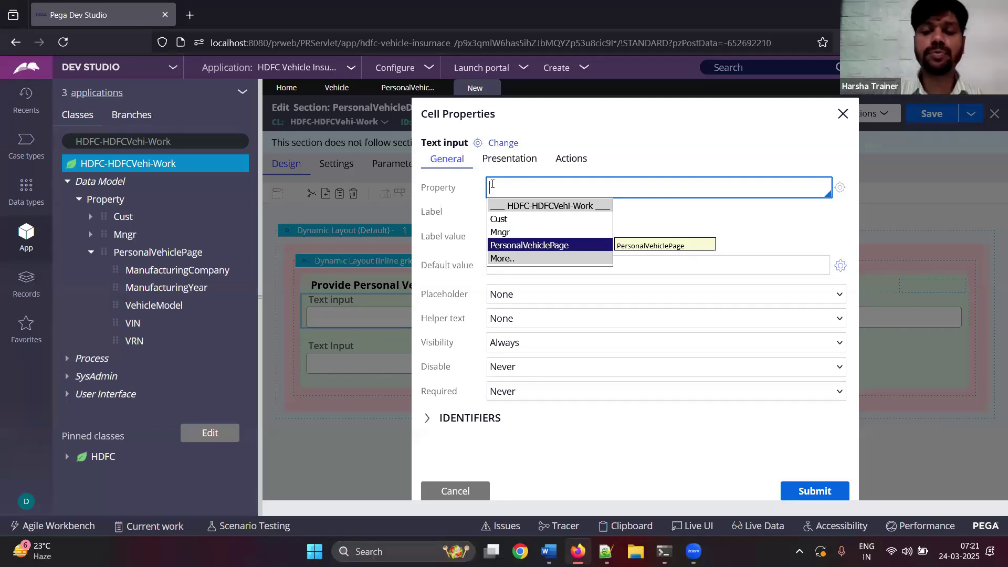
pyautogui.press('Escape')
pyautogui.click(548, 552)
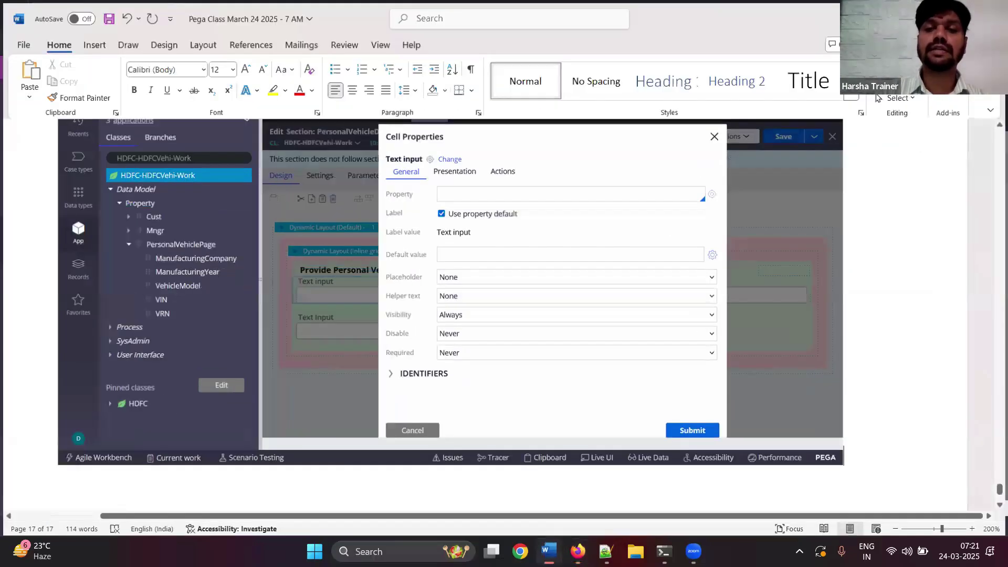
pyautogui.hotkey('alt', 'Tab')
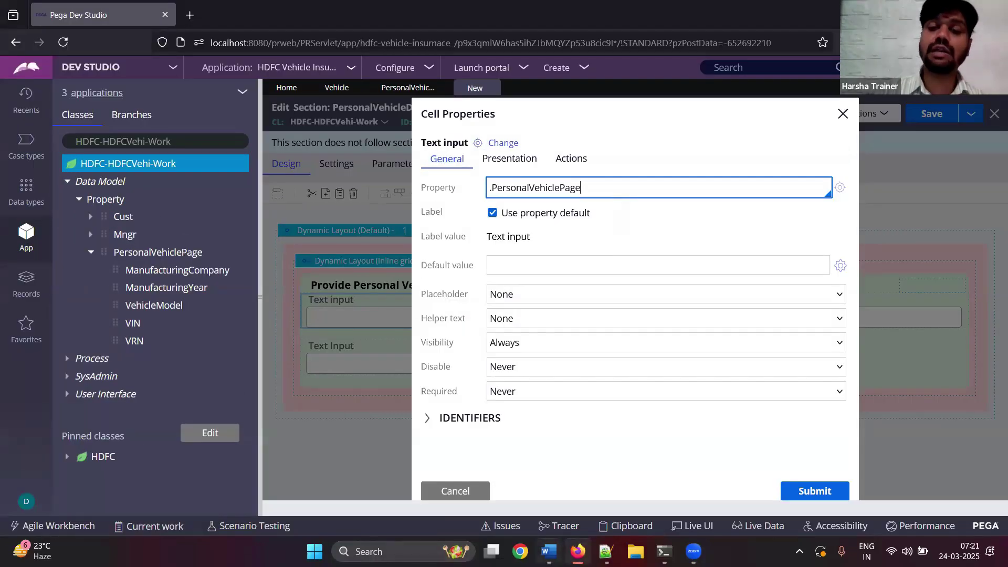
pyautogui.hotkey('alt', 'Tab')
pyautogui.hotkey('ctrl', 'v')
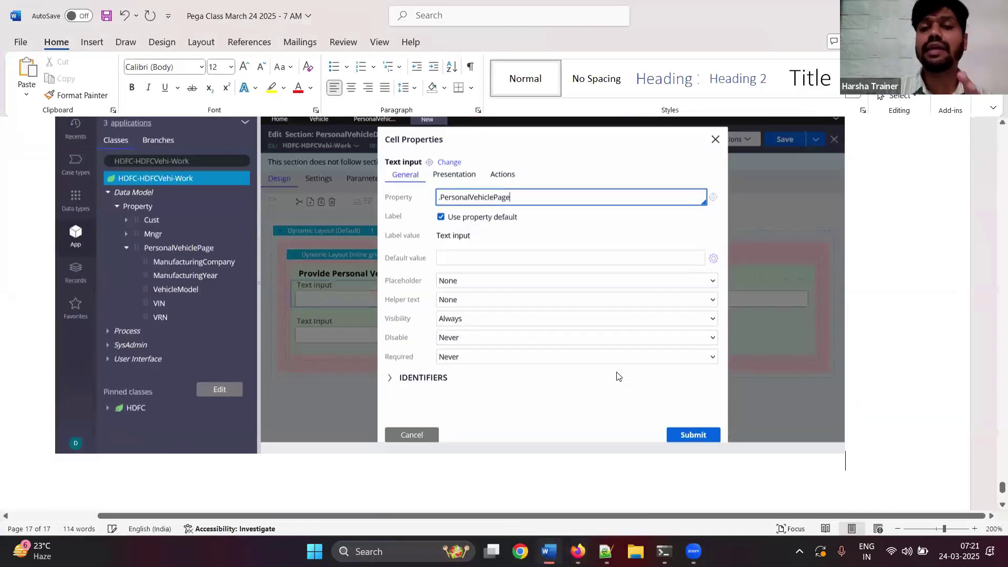
pyautogui.hotkey('alt', 'Tab')
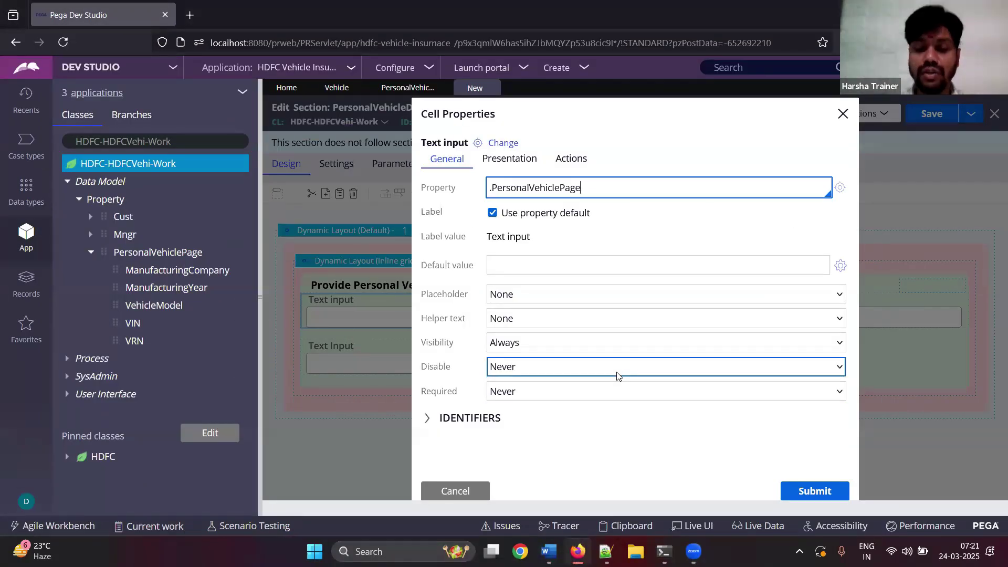
# - Complete the property as .PersonalVehiclePage.VIN and submit the mapping
pyautogui.write('.')
pyautogui.press('Down')
pyautogui.press('Down')
pyautogui.press('Down')
pyautogui.press('Down')
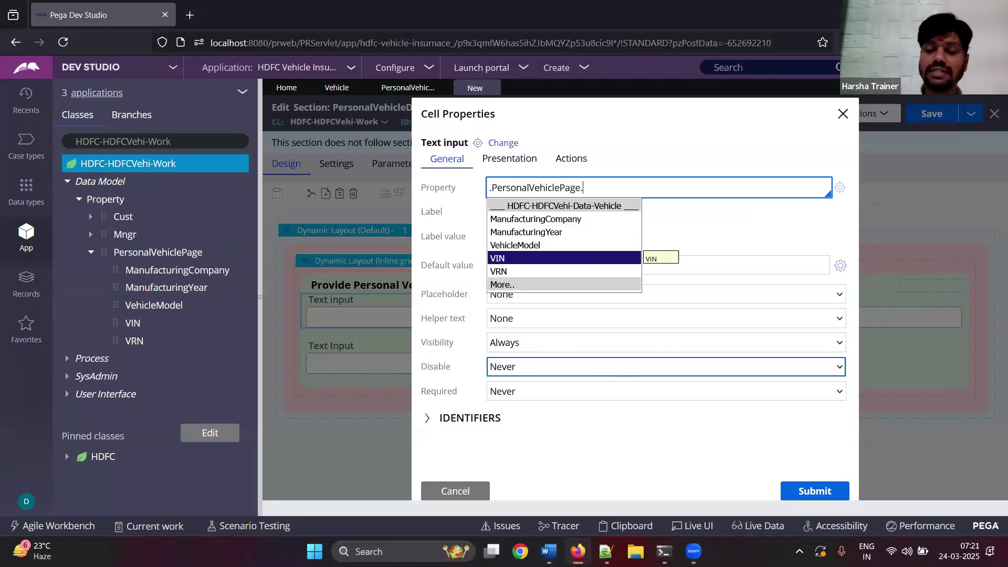
pyautogui.press('BackSpace')
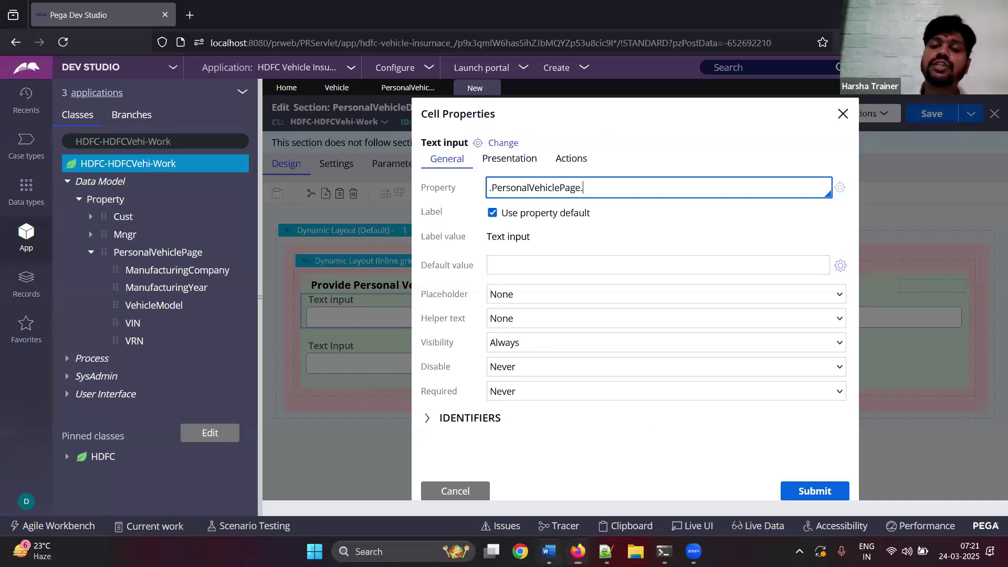
pyautogui.click(548, 551)
pyautogui.press('Return')
pyautogui.press('Return')
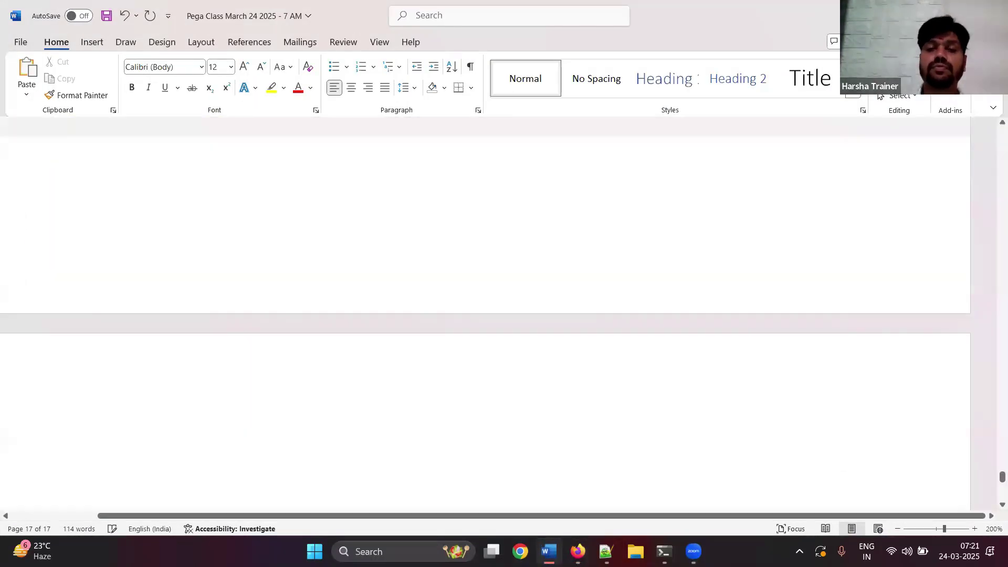
pyautogui.hotkey('ctrl', 'v')
pyautogui.click(548, 551)
pyautogui.write('.')
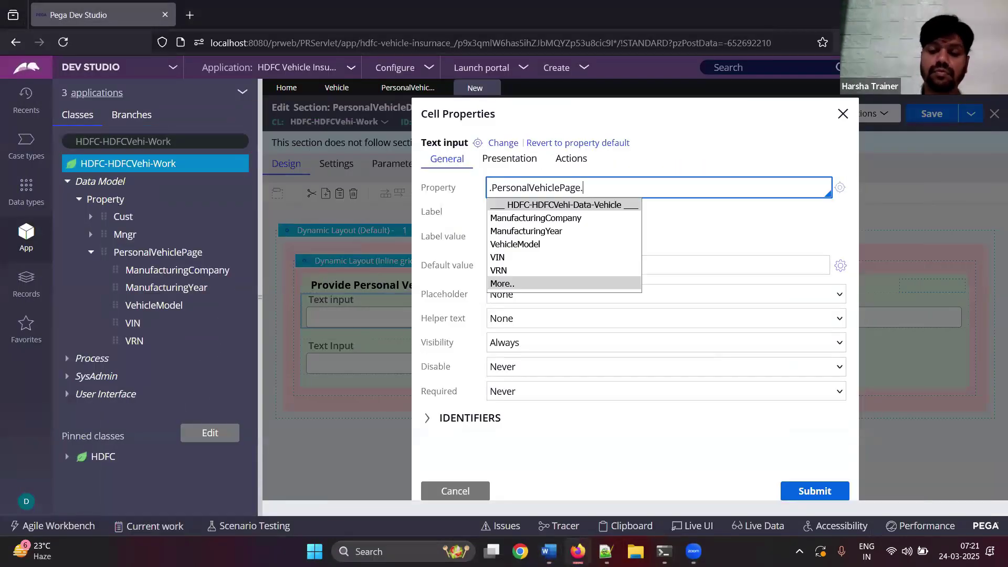
pyautogui.press('Down')
pyautogui.press('Down')
pyautogui.press('Down')
pyautogui.press('Down')
pyautogui.press('Return')
pyautogui.click(549, 551)
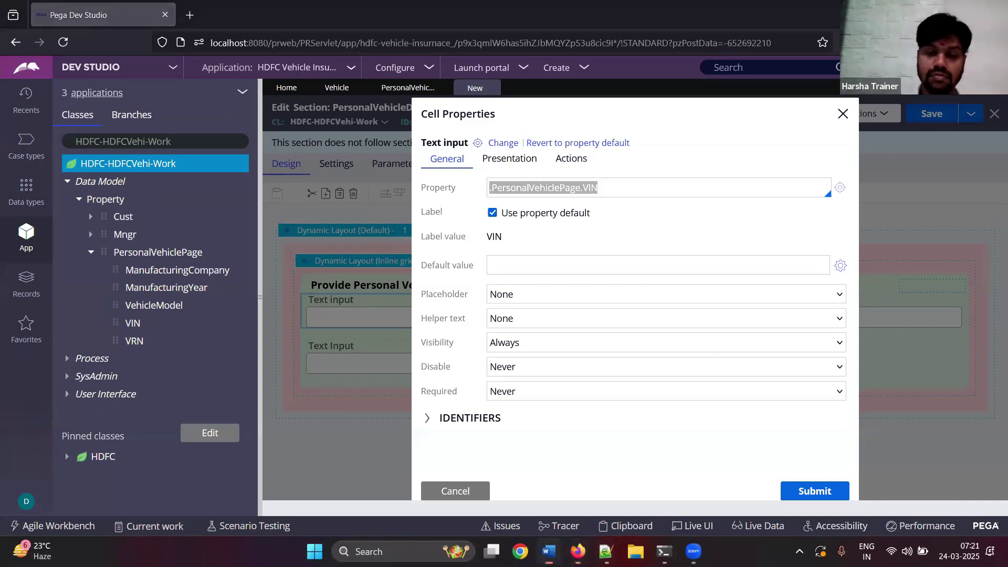
pyautogui.click(549, 551)
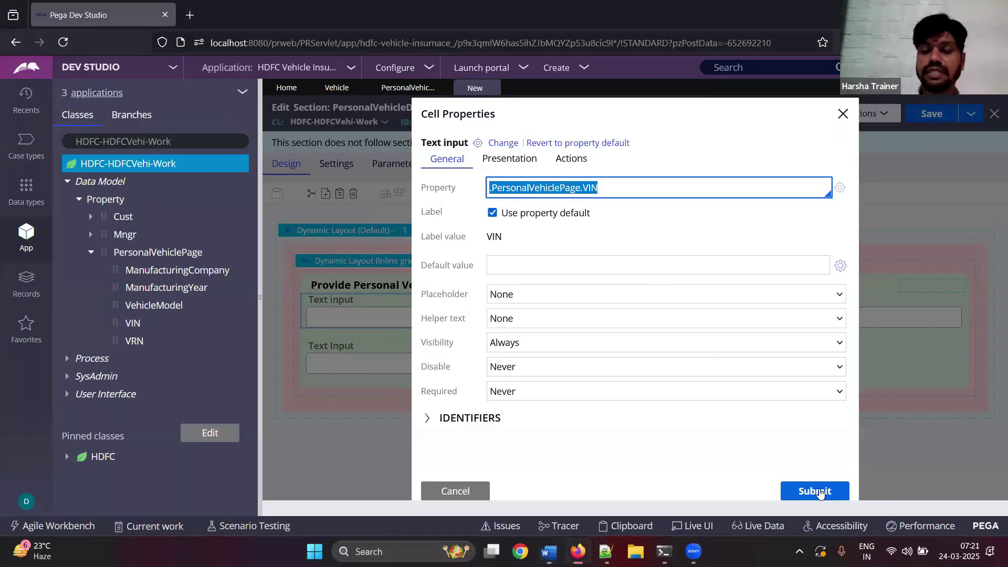
pyautogui.click(815, 491)
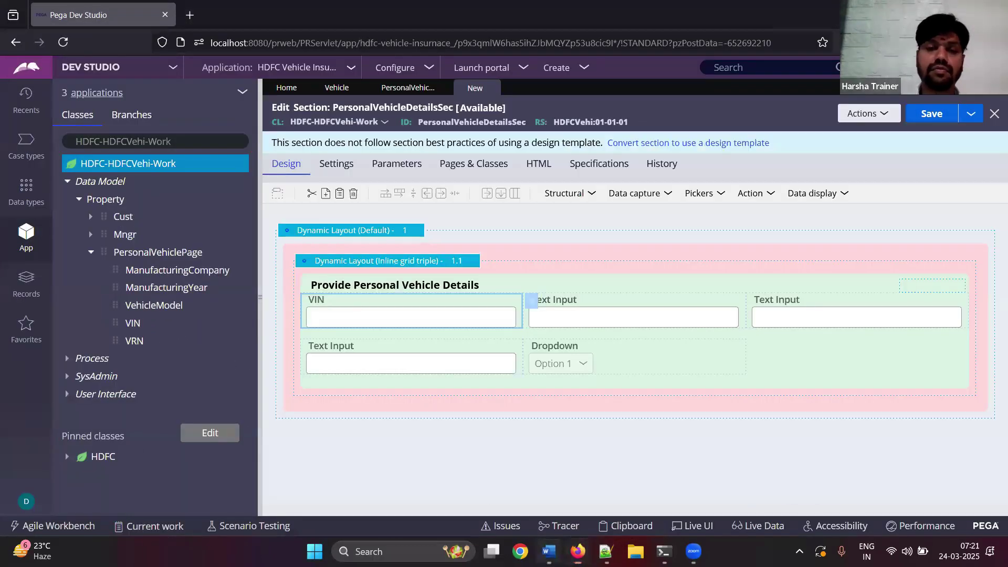
# - Paste the mapping screenshot into the notes and add the line 'Submit'
pyautogui.click(549, 551)
pyautogui.hotkey('ctrl', 'v')
pyautogui.press('Return')
pyautogui.write('sib')
pyautogui.write('mit')
pyautogui.press('Return')
# - Paste the VIN-labelled section screenshot and add the note 'map the remaining controls'
pyautogui.click(549, 552)
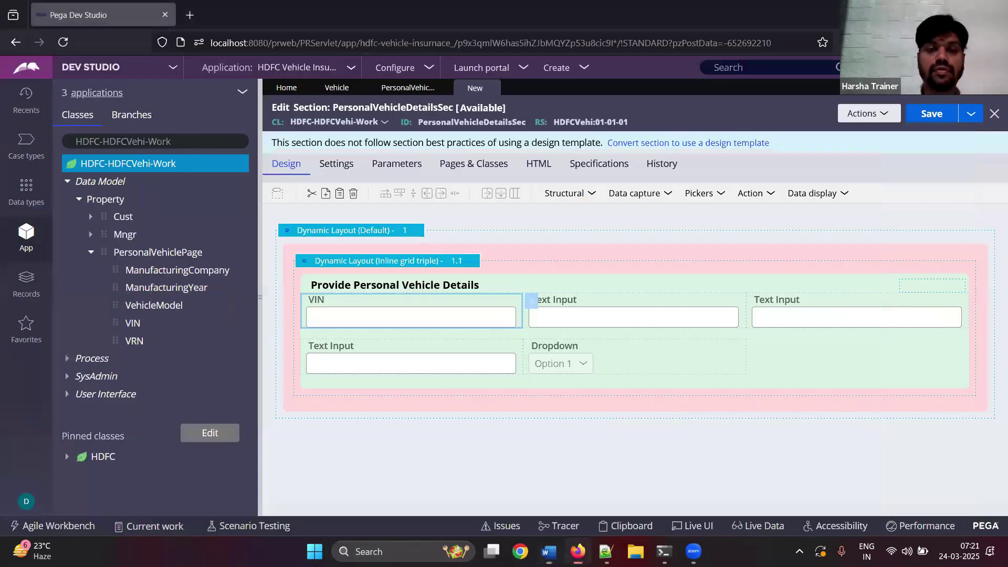
pyautogui.click(548, 551)
pyautogui.hotkey('ctrl', 'v')
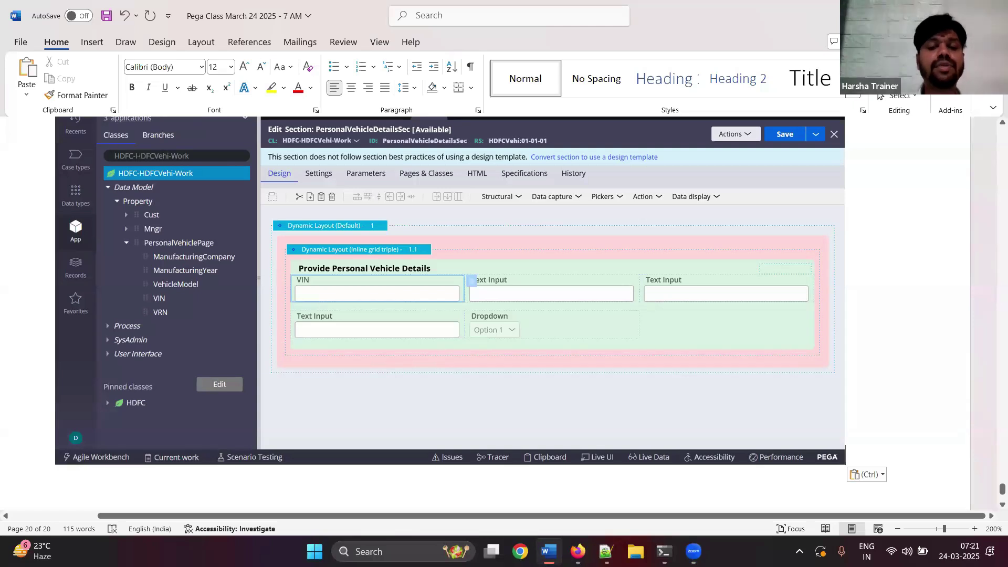
pyautogui.press('Return')
pyautogui.write('map the remaining controls')
pyautogui.press('Return')
pyautogui.press('super+Down')
pyautogui.press('super+Down')
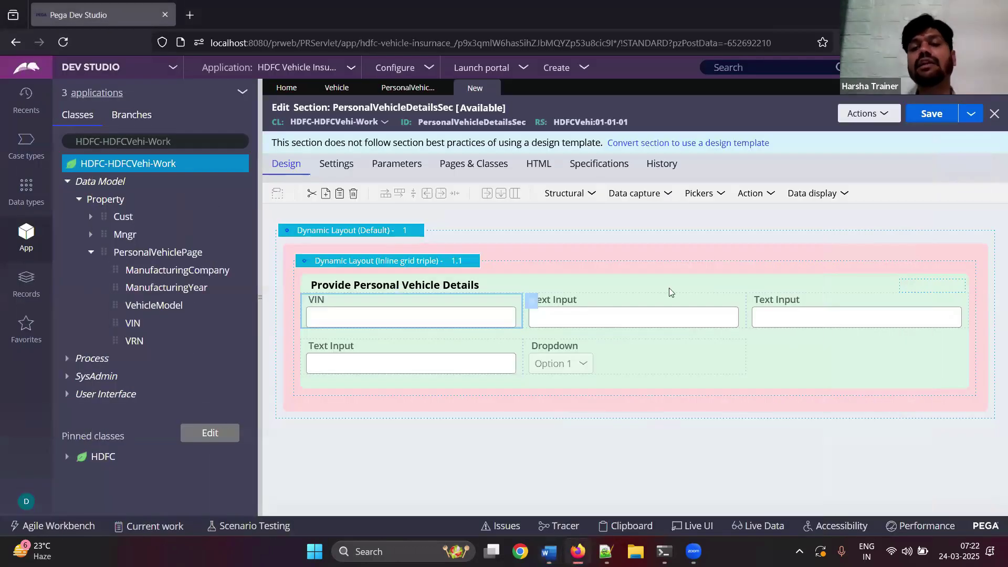
pyautogui.doubleClick(656, 312)
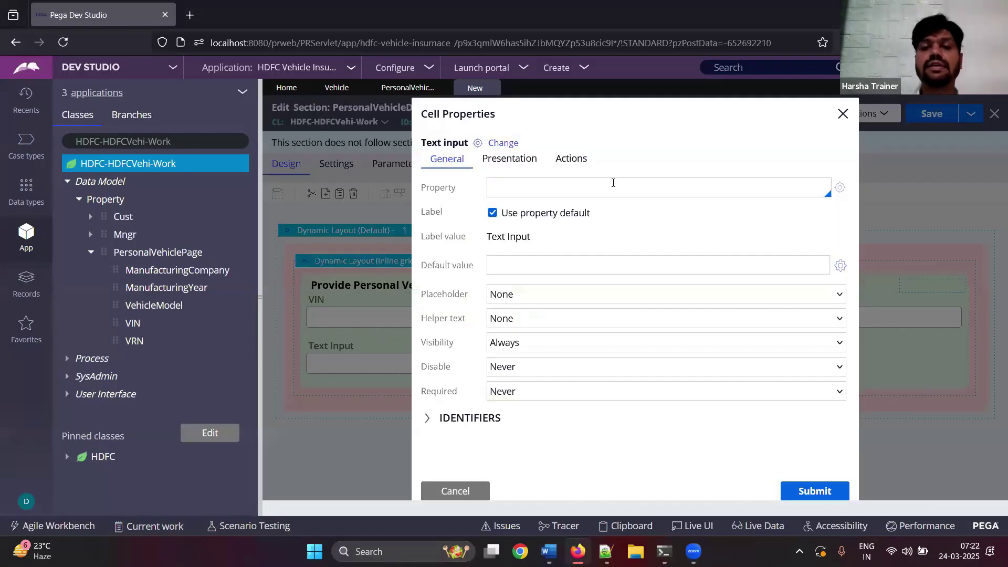
# - Bind the second field to .PersonalVehiclePage.VRN and paste a screenshot into the notes
pyautogui.write('.')
pyautogui.press('Down')
pyautogui.press('Down')
pyautogui.press('Down')
pyautogui.press('Return')
pyautogui.write('.')
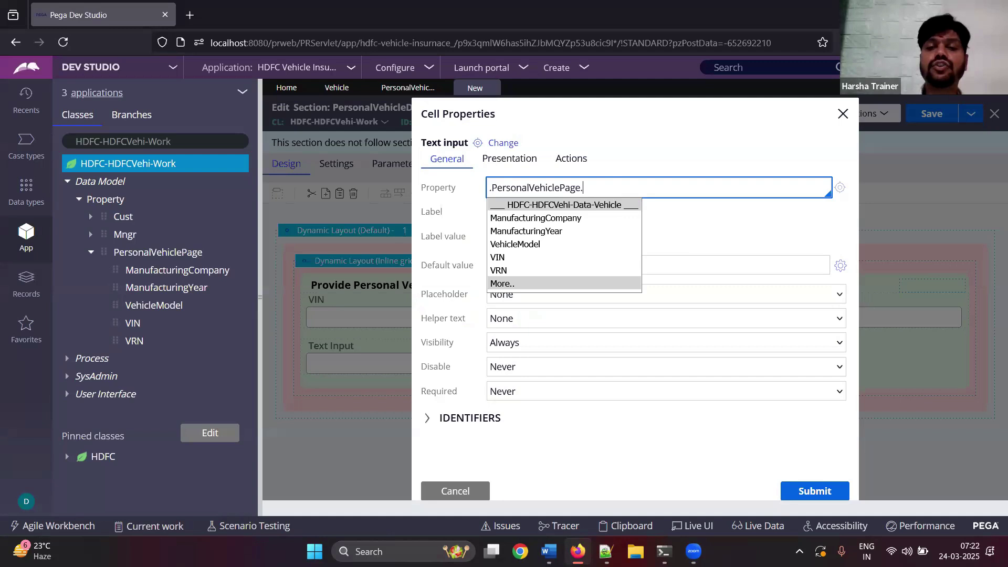
pyautogui.press('Down')
pyautogui.press('Down')
pyautogui.press('Down')
pyautogui.press('Down')
pyautogui.press('Down')
pyautogui.press('Return')
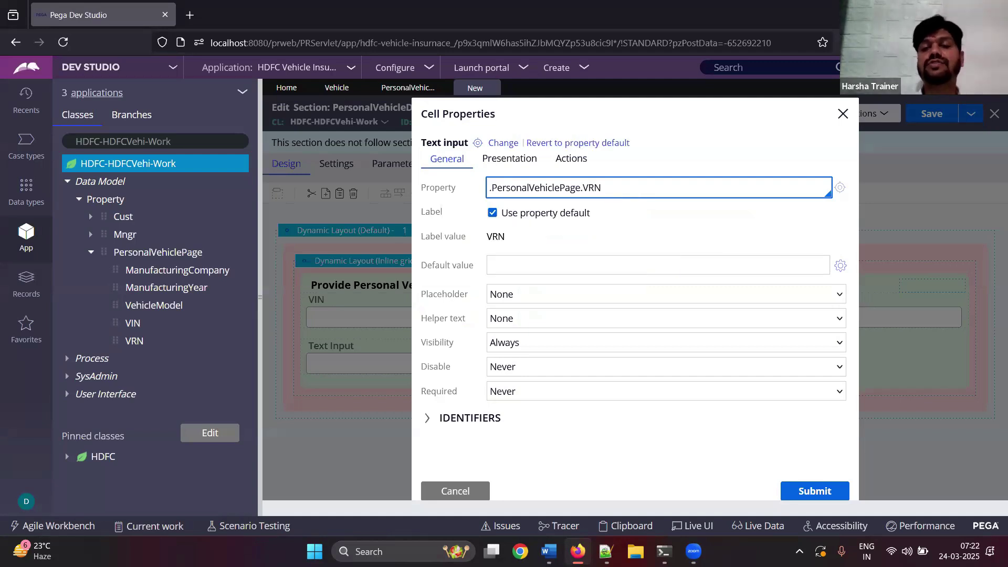
pyautogui.hotkey('ctrl', 'a')
pyautogui.click(810, 490)
pyautogui.click(549, 551)
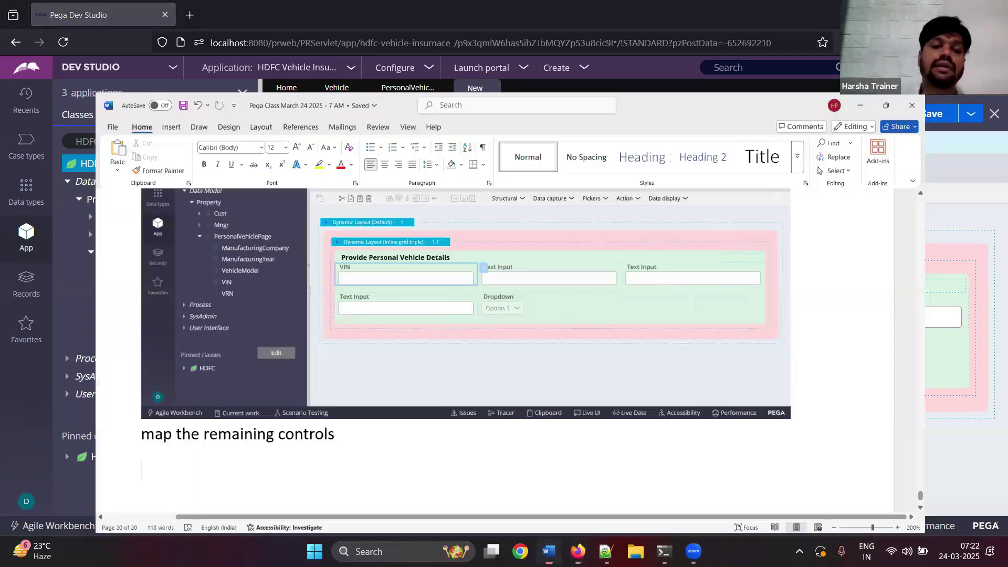
pyautogui.hotkey('ctrl', 'v')
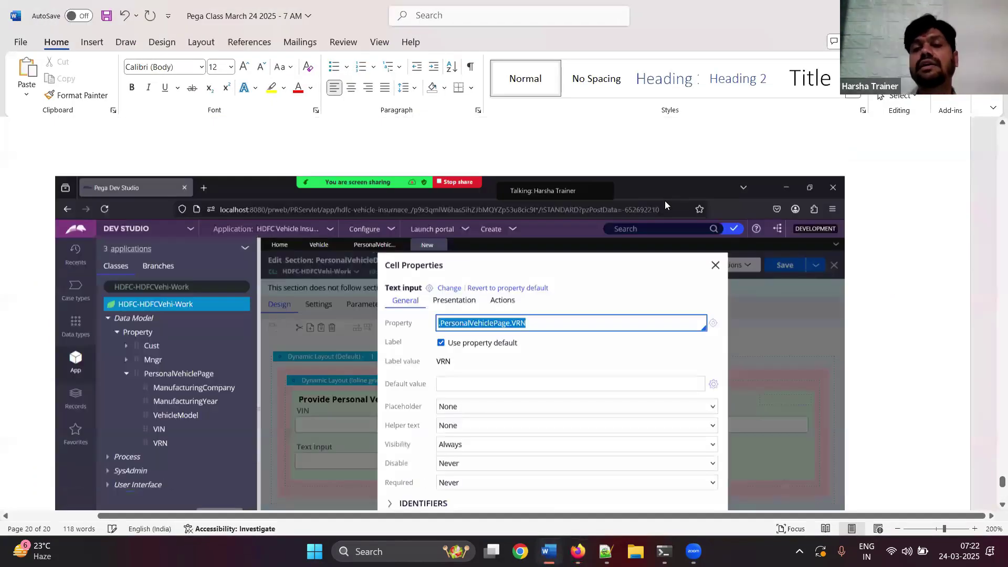
pyautogui.press('Return')
pyautogui.hotkey('alt', 'Tab')
# - Bind the third text input to .PersonalVehiclePage.ManufacturingCompany
pyautogui.click(855, 317)
pyautogui.click(976, 301)
pyautogui.write('.pe')
pyautogui.press('Return')
pyautogui.write('.')
pyautogui.press('Down')
pyautogui.press('Down')
pyautogui.press('Return')
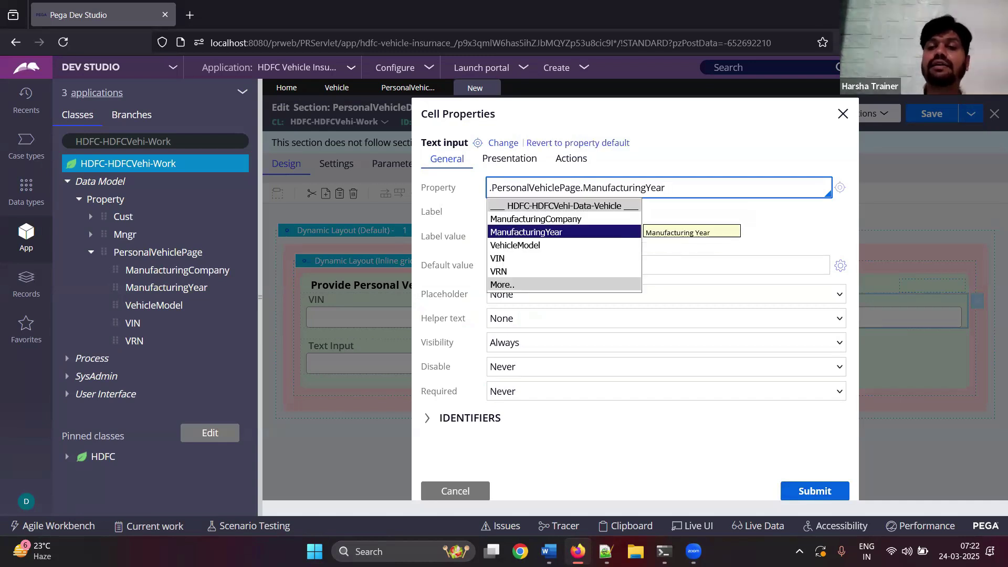
pyautogui.press('Up')
pyautogui.press('Return')
pyautogui.click(811, 501)
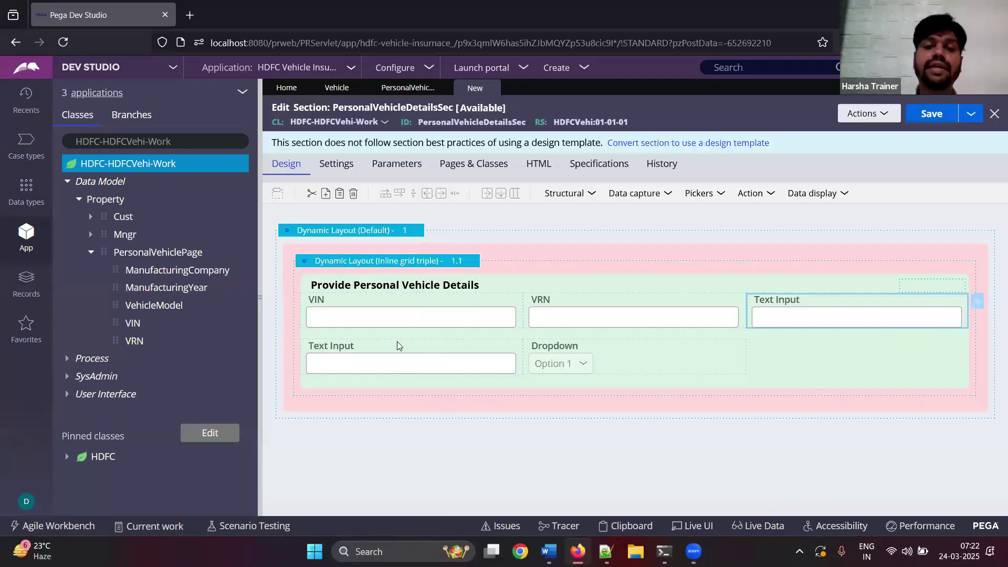
# - Bind the next text input to .PersonalVehiclePage.ManufacturingYear
pyautogui.doubleClick(474, 343)
pyautogui.click(525, 186)
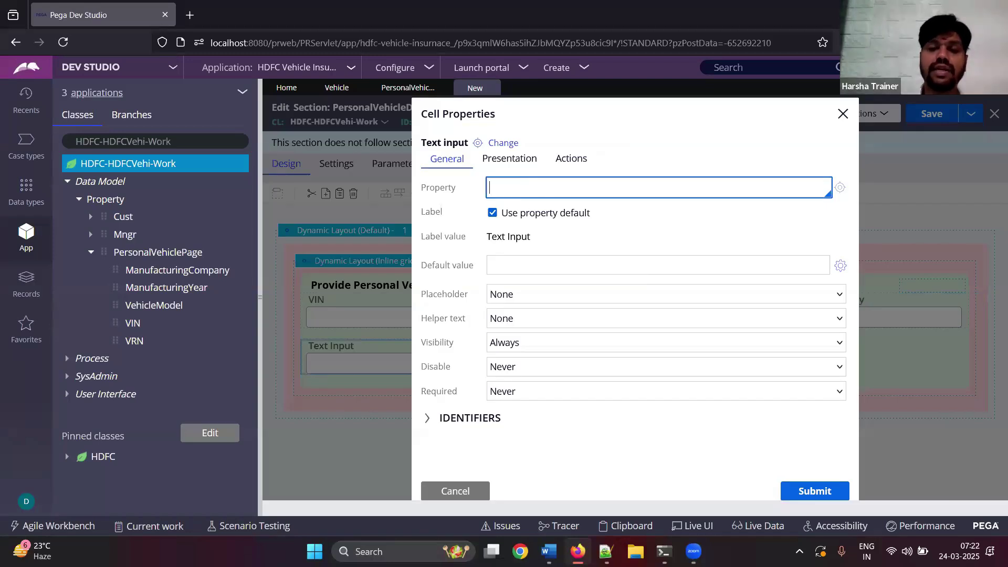
pyautogui.write('.pe')
pyautogui.press('Return')
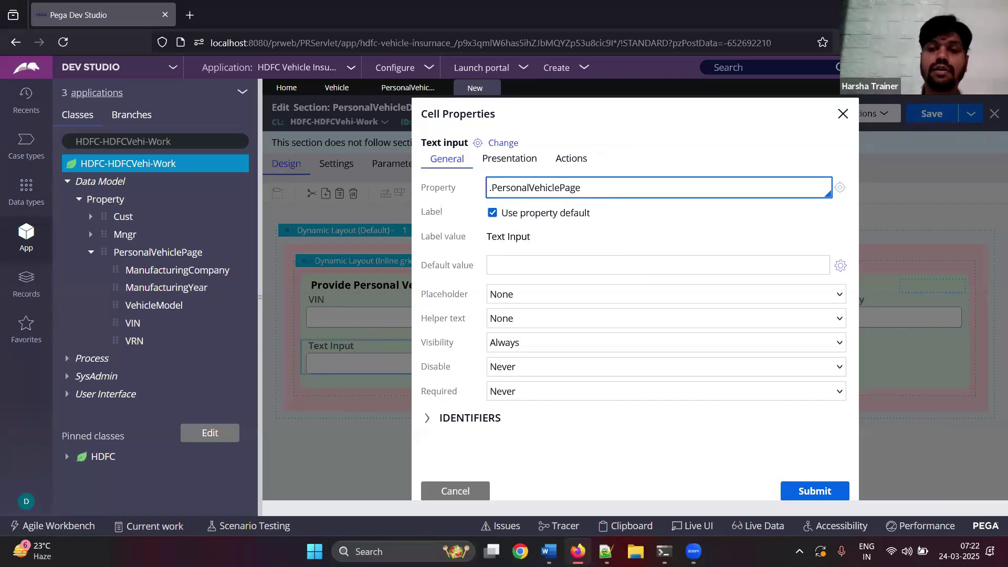
pyautogui.write('.')
pyautogui.press('Down')
pyautogui.press('Down')
pyautogui.press('Return')
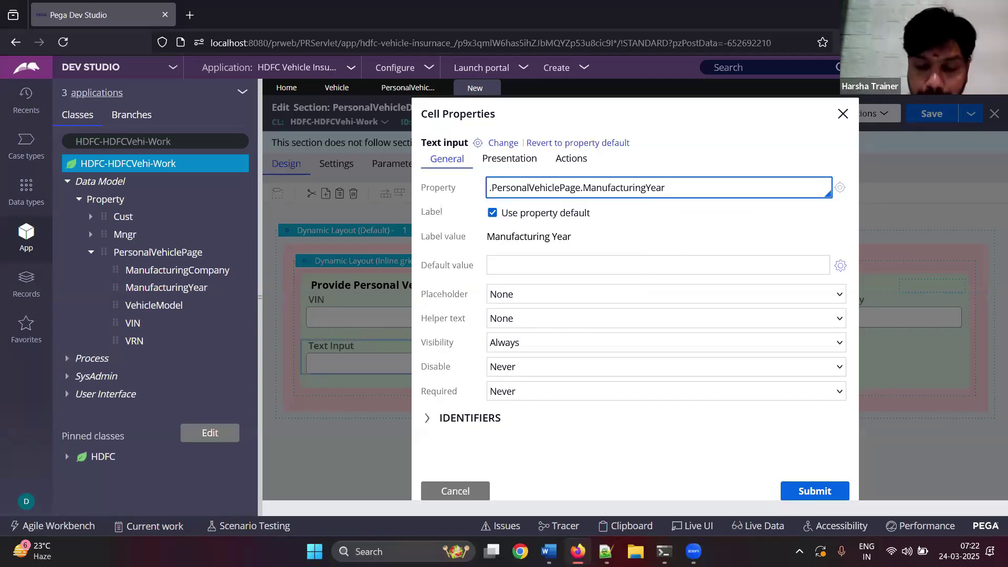
pyautogui.click(824, 494)
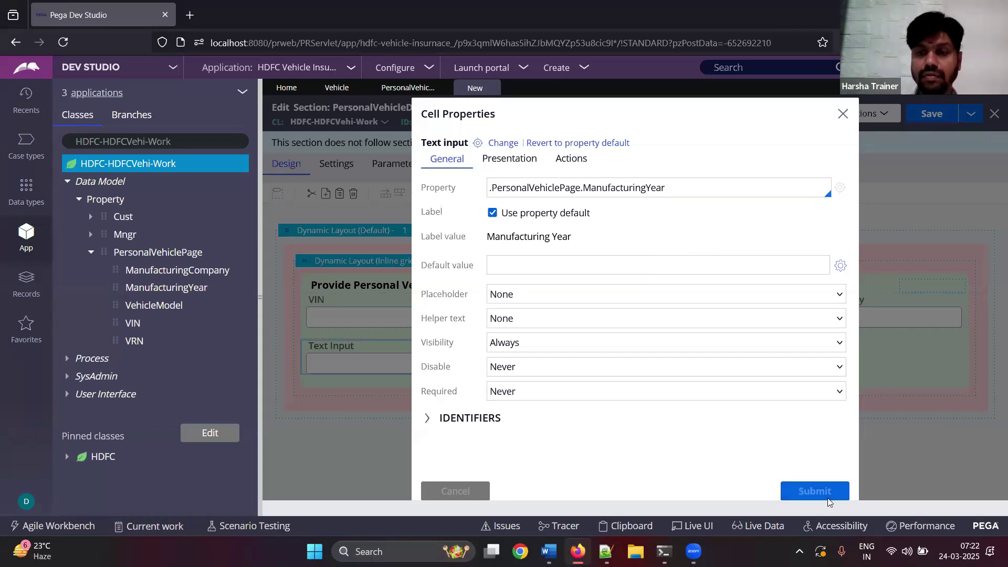
# - Bind the dropdown to .PersonalVehiclePage.VehicleModel
pyautogui.click(753, 347)
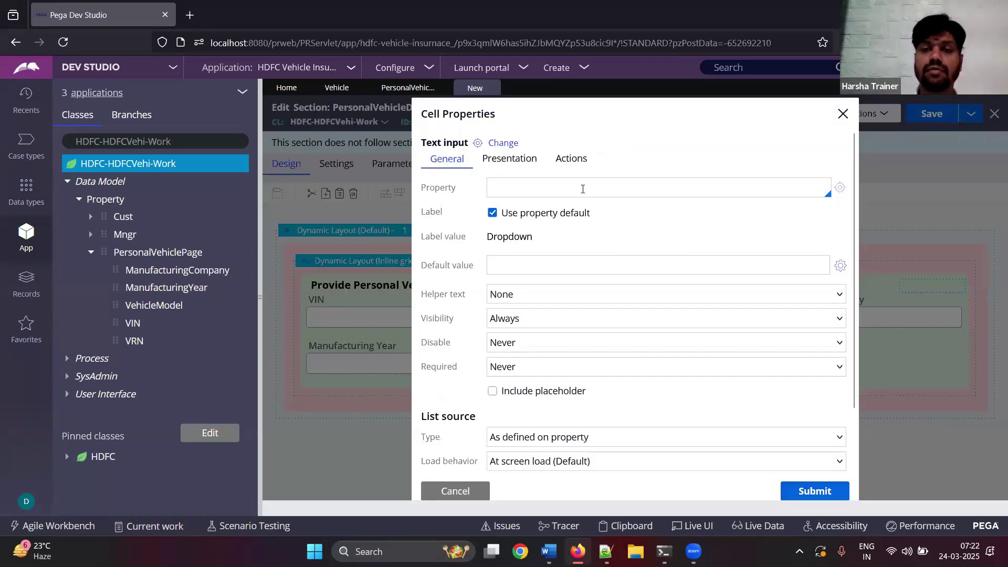
pyautogui.click(658, 187)
pyautogui.write('.p')
pyautogui.press('Return')
pyautogui.write('.PersonalVehiclePage.')
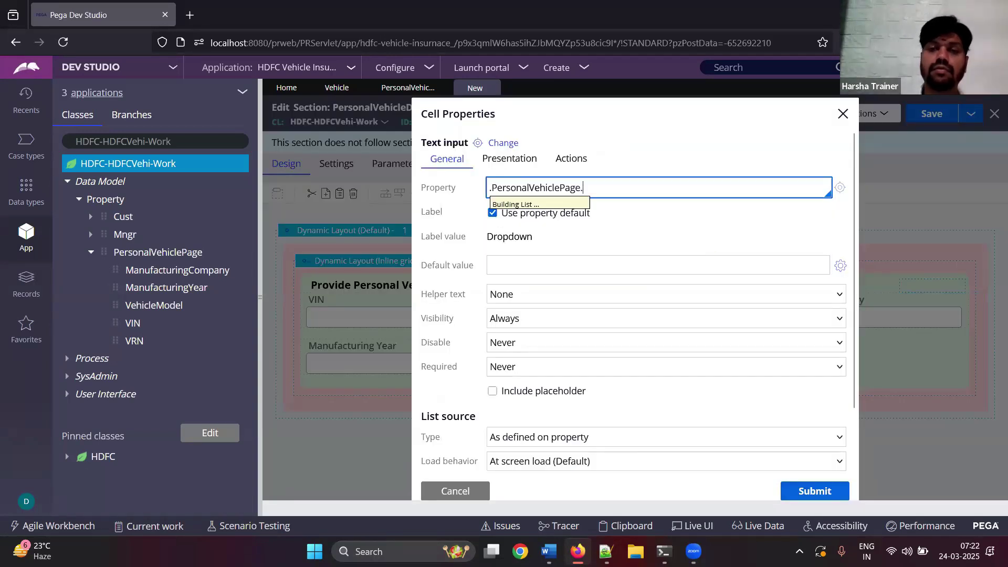
pyautogui.press('Down')
pyautogui.press('Down')
pyautogui.press('Down')
pyautogui.press('Return')
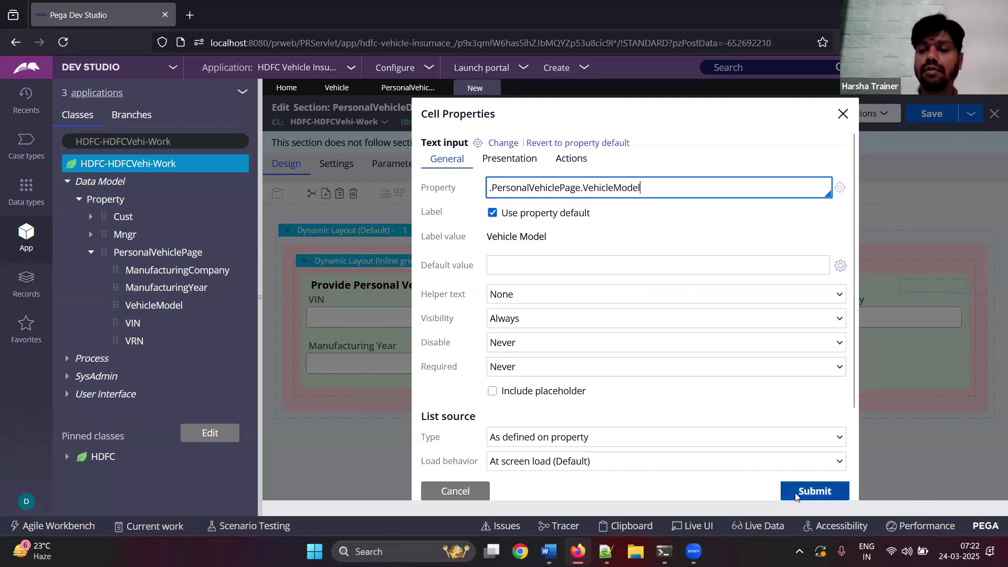
pyautogui.click(795, 493)
pyautogui.hotkey('alt', 'Tab')
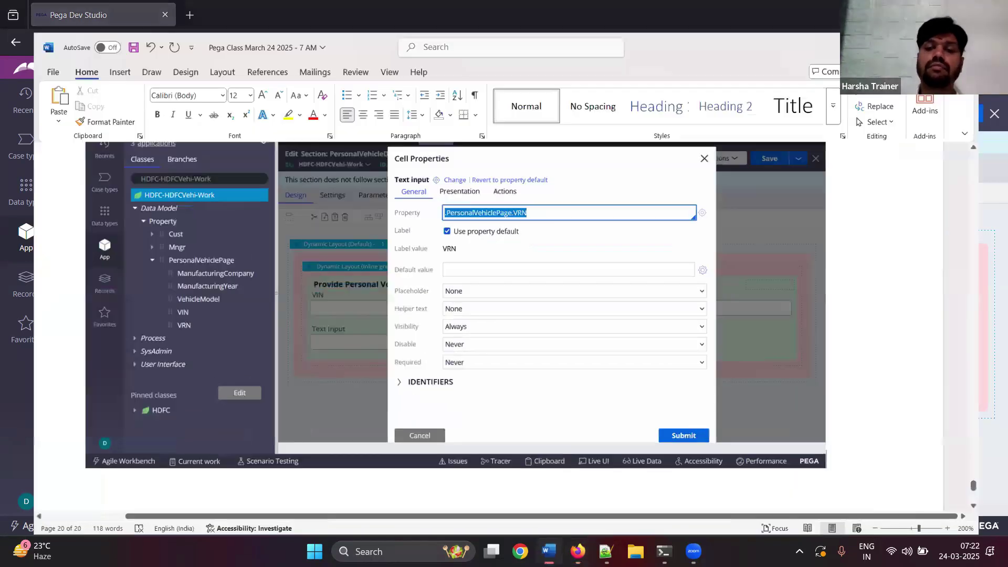
# - Paste the finished section screenshots, add the line 'Create a flow action', and save the notes
pyautogui.hotkey('ctrl', 'v')
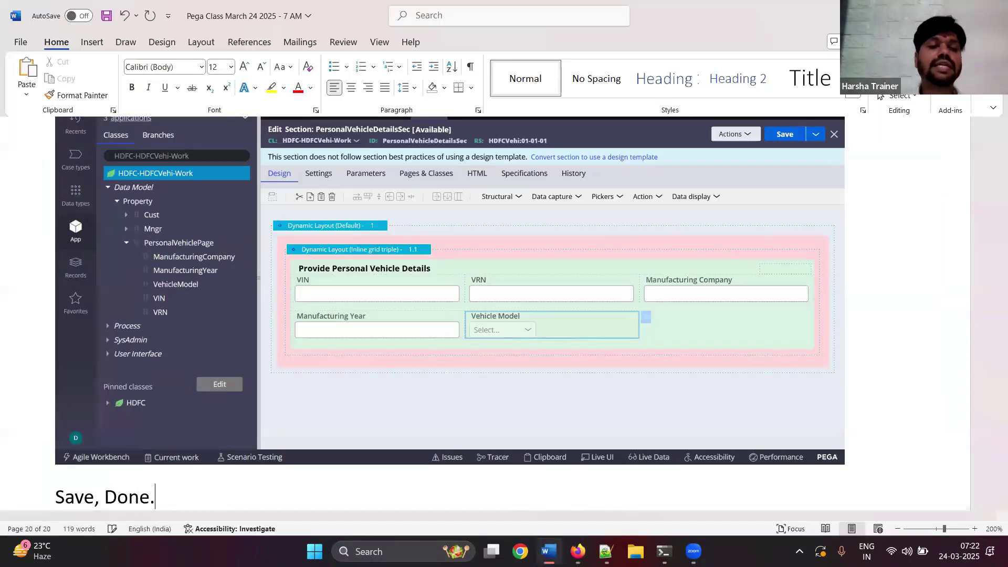
pyautogui.press('Return')
pyautogui.write('Creae a')
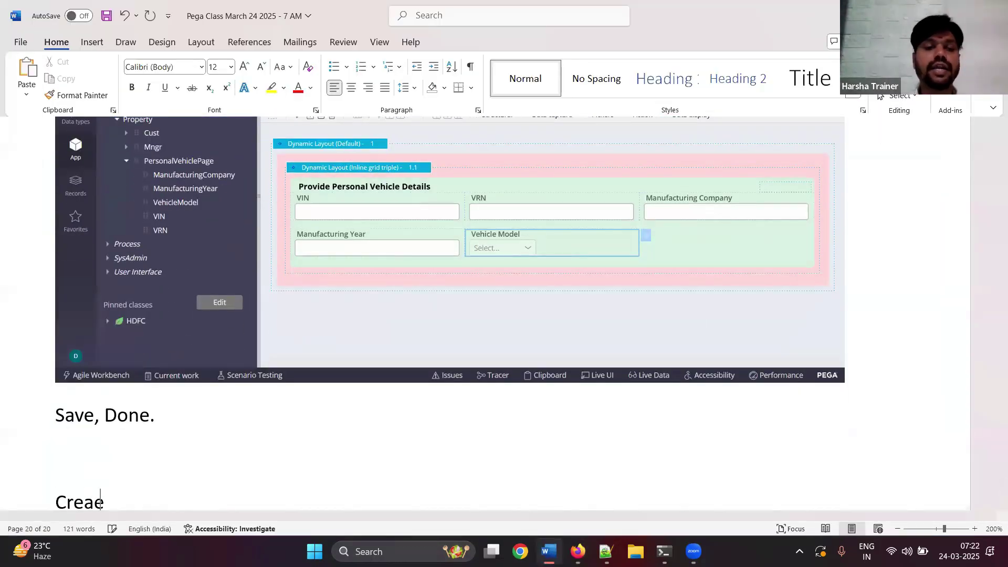
pyautogui.press('BackSpace')
pyautogui.press('BackSpace')
pyautogui.press('BackSpace')
pyautogui.write('te a flw')
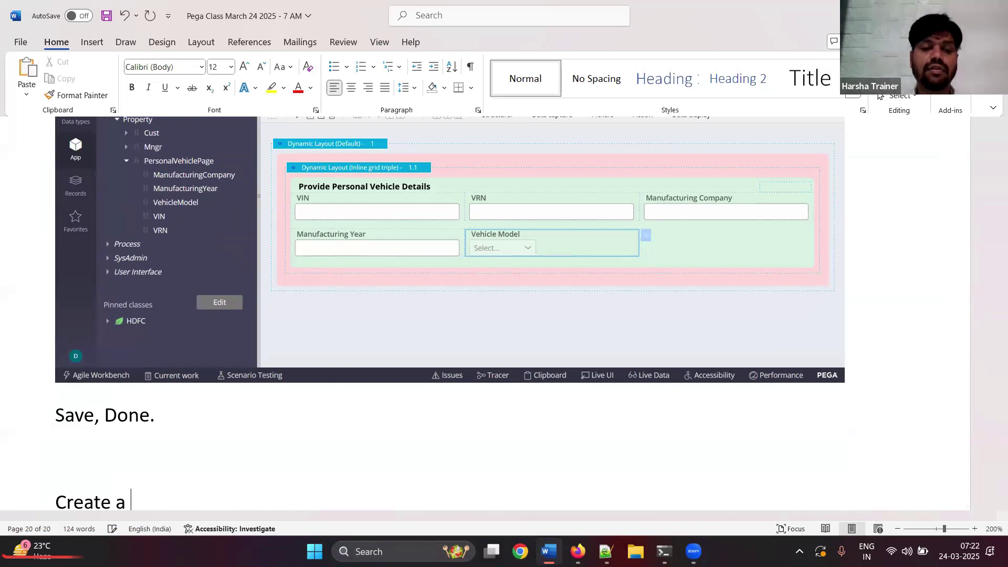
pyautogui.press('BackSpace')
pyautogui.press('BackSpace')
pyautogui.write('ow action')
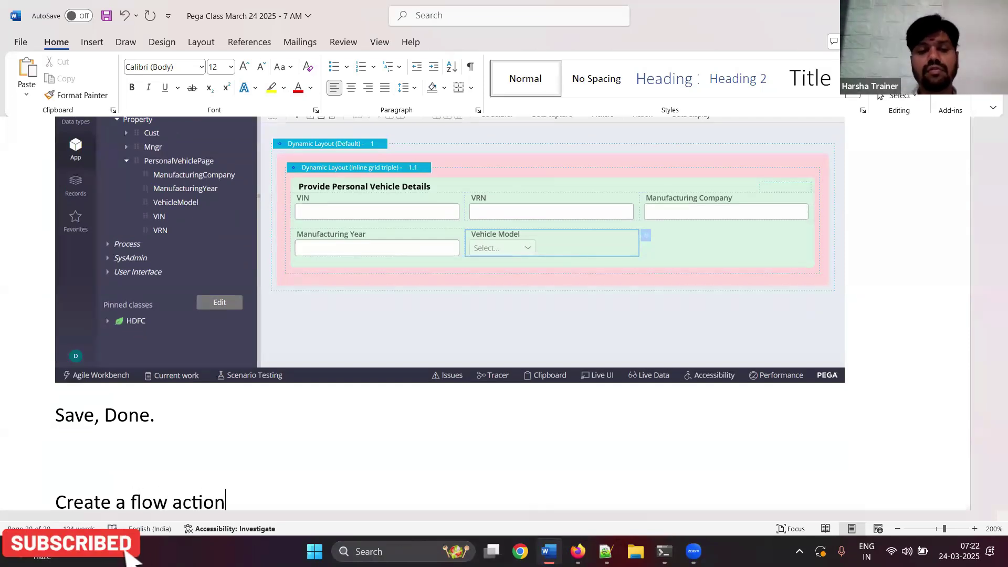
pyautogui.press('Return')
pyautogui.hotkey('ctrl', 's')
# - Save the PersonalVehicleDetailsSec section in Dev Studio
pyautogui.click(931, 16)
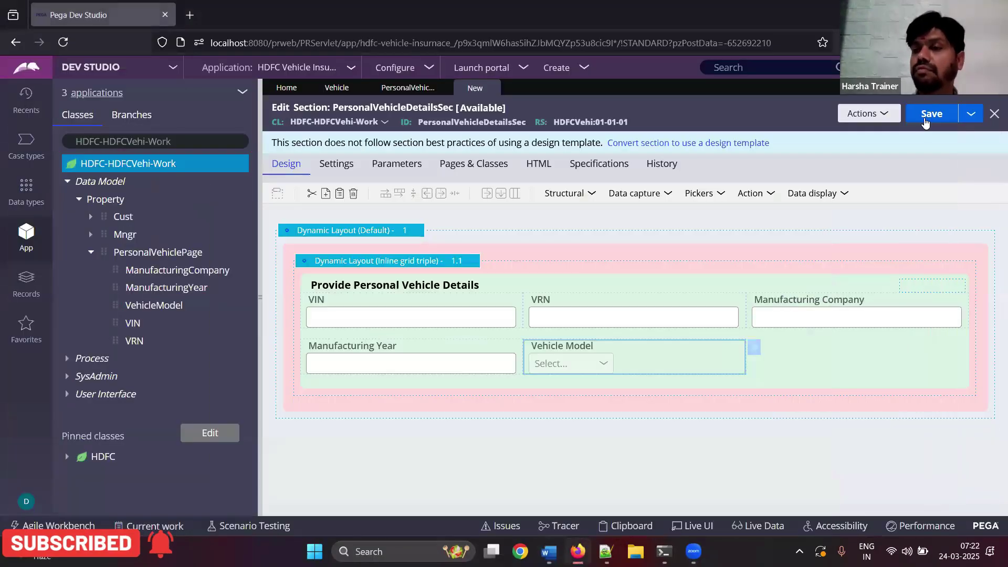
pyautogui.click(925, 119)
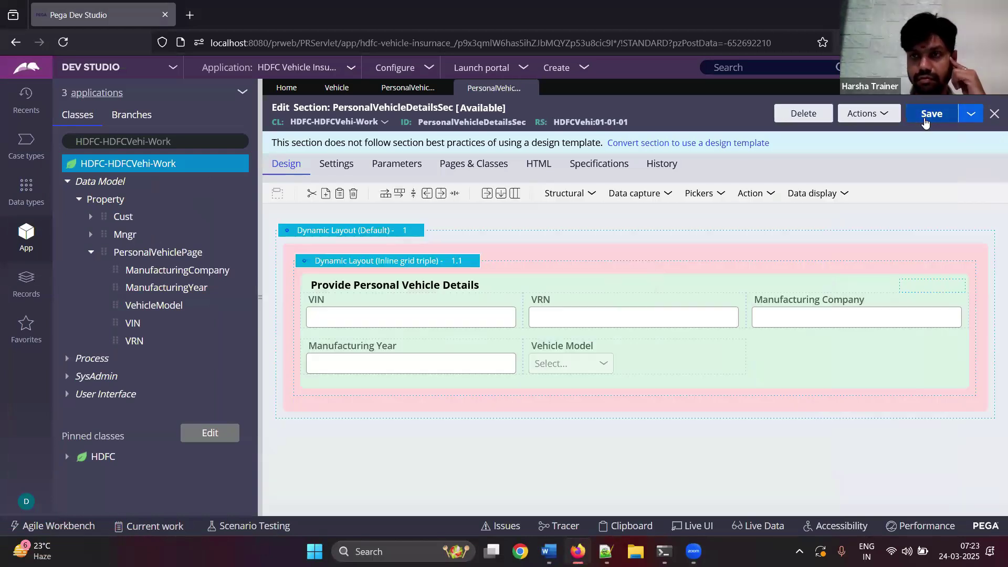
pyautogui.click(886, 117)
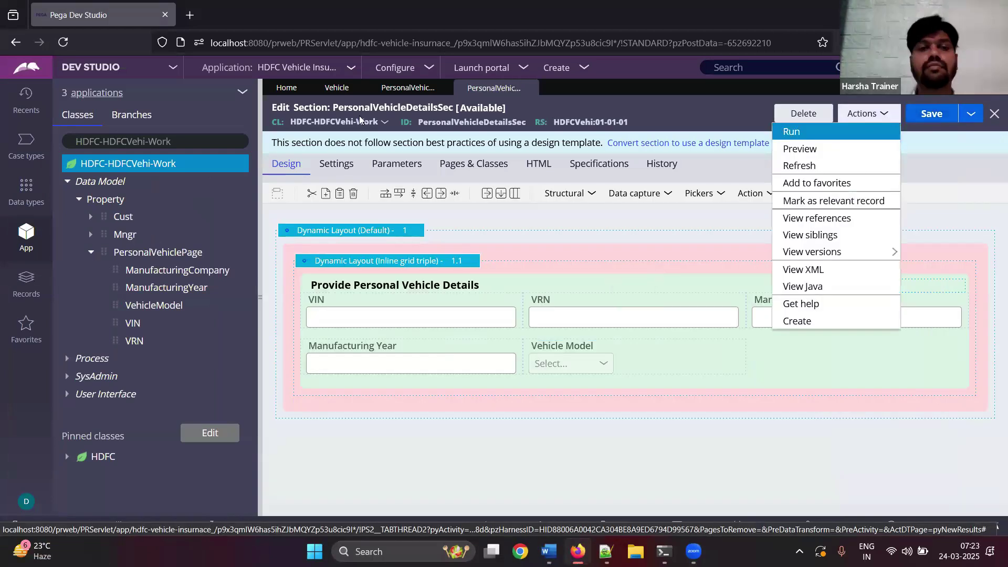
# - Start a new flow action from the HDFC-HDFCVehi-Work class menu, pasting the menu screenshot into the notes
pyautogui.rightClick(155, 166)
pyautogui.moveTo(210, 181)
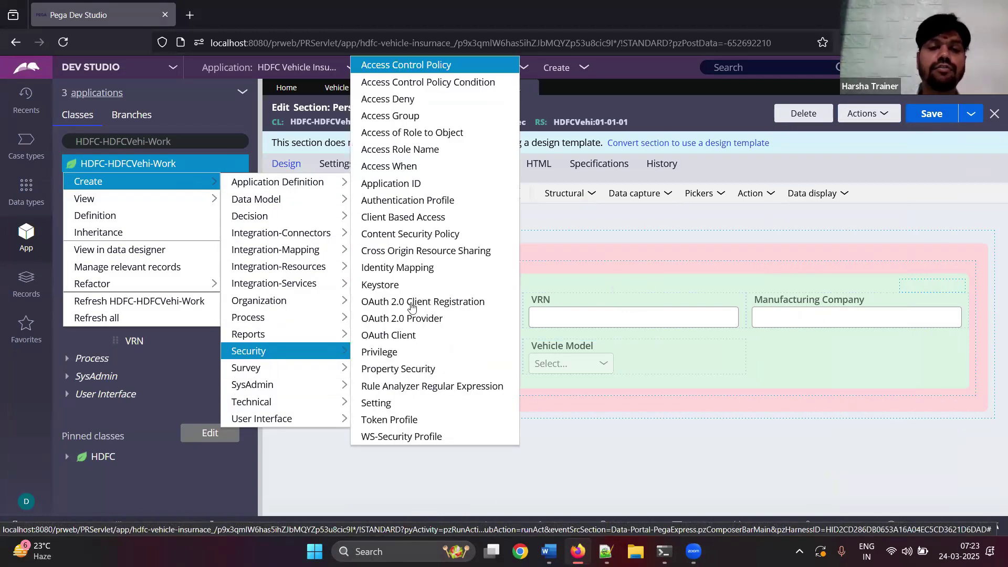
pyautogui.moveTo(263, 317)
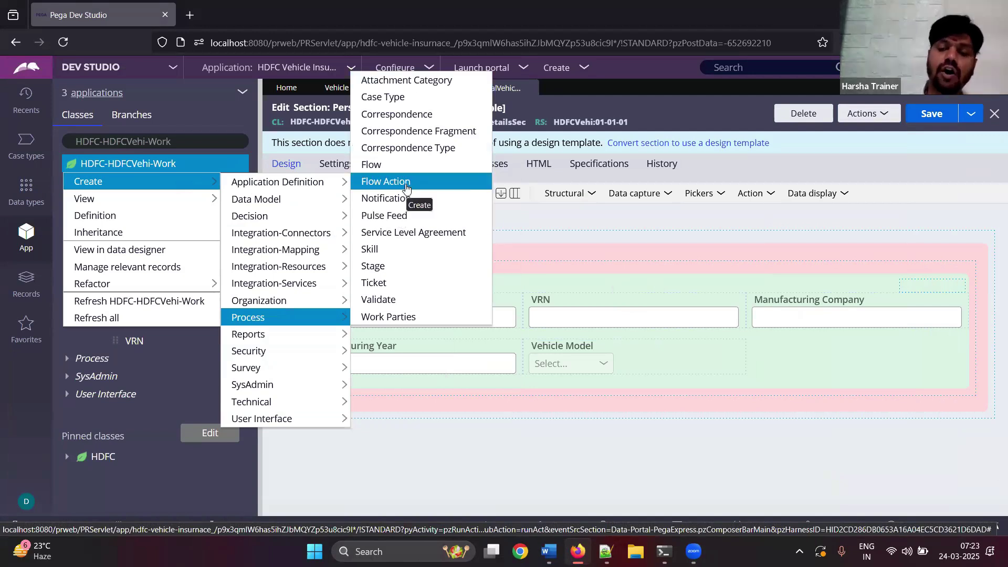
pyautogui.click(552, 469)
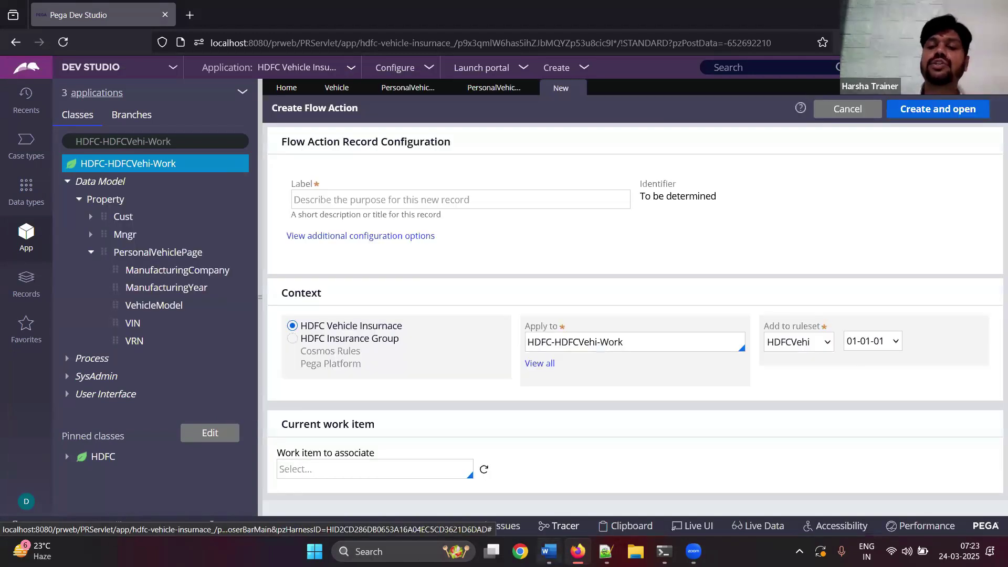
pyautogui.hotkey('alt', 'Tab')
pyautogui.press('super+Up')
pyautogui.hotkey('ctrl', 'v')
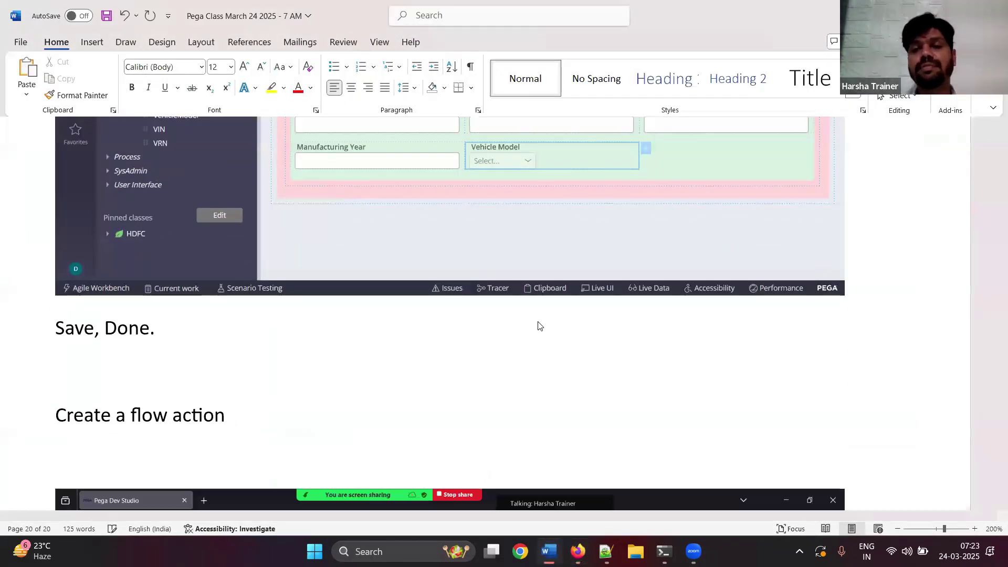
pyautogui.hotkey('alt', 'Tab')
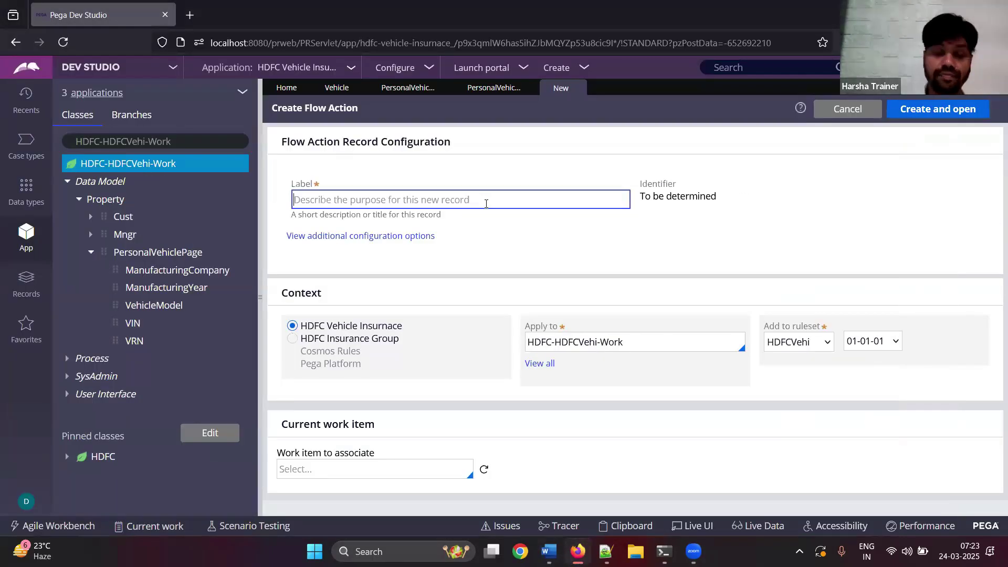
# - Create and open the PersonalVehicleDetailsFA flow action, capturing the form and page into the notes
pyautogui.write('PersonalVehicl')
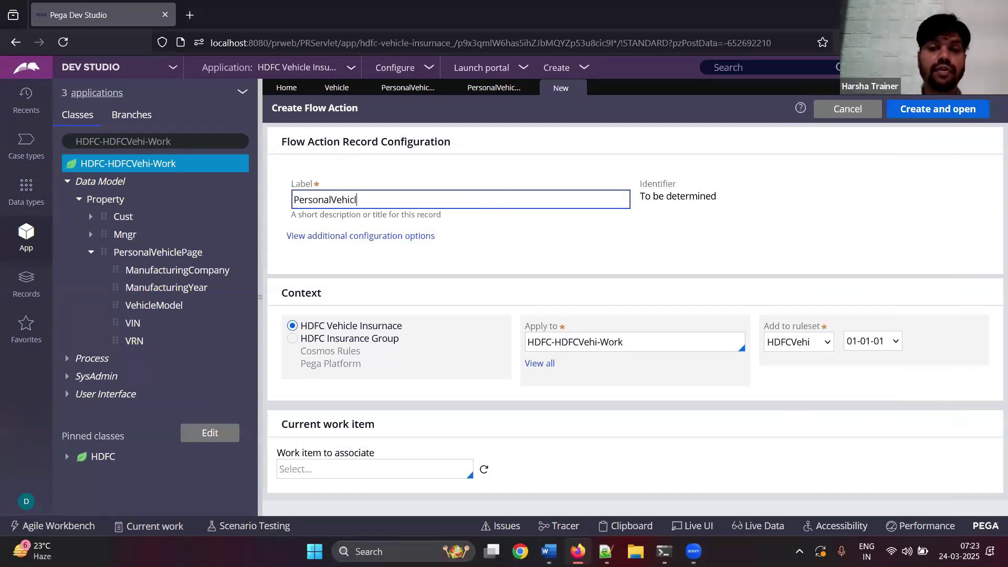
pyautogui.write('FA')
pyautogui.press('Tab')
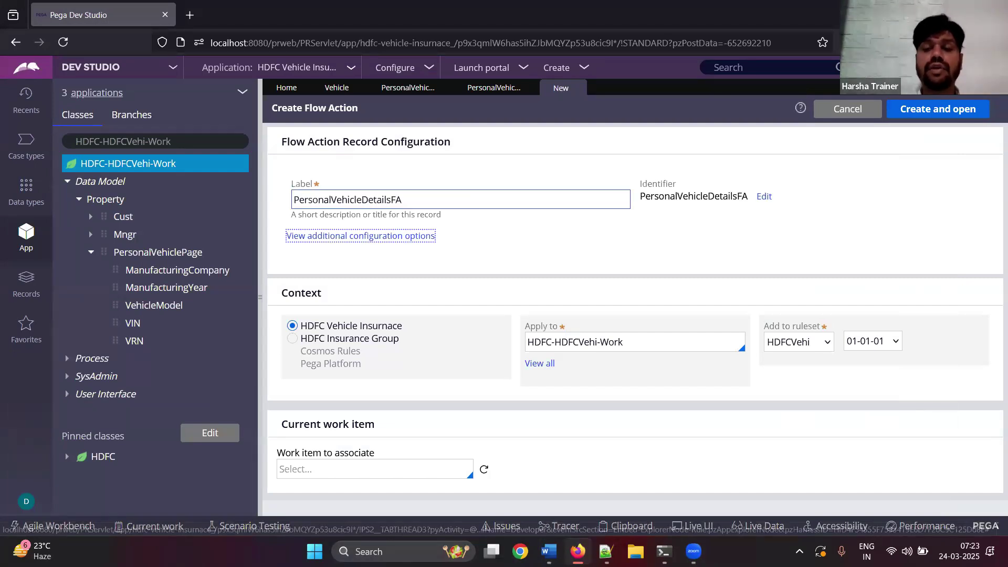
pyautogui.click(891, 112)
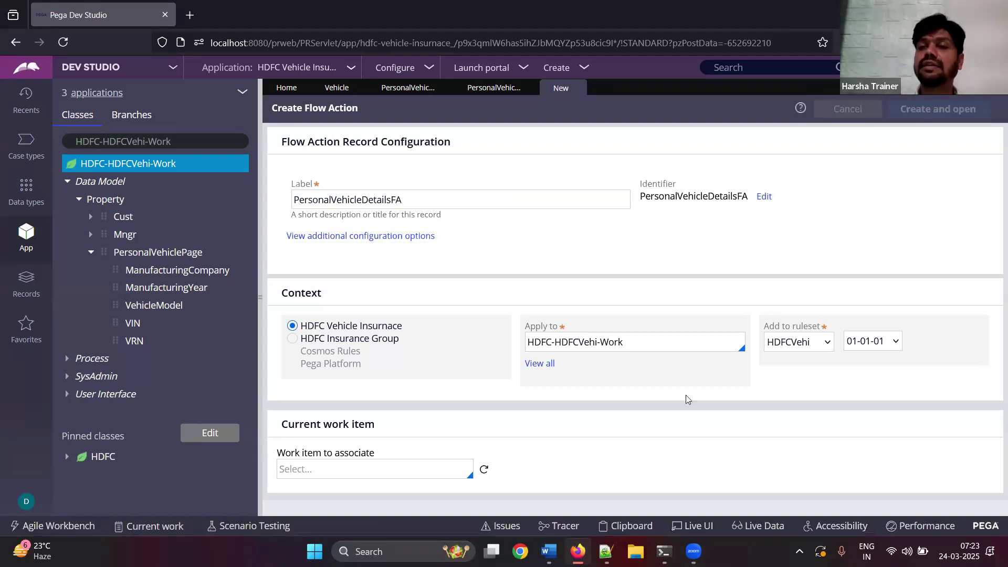
pyautogui.hotkey('alt', 'Tab')
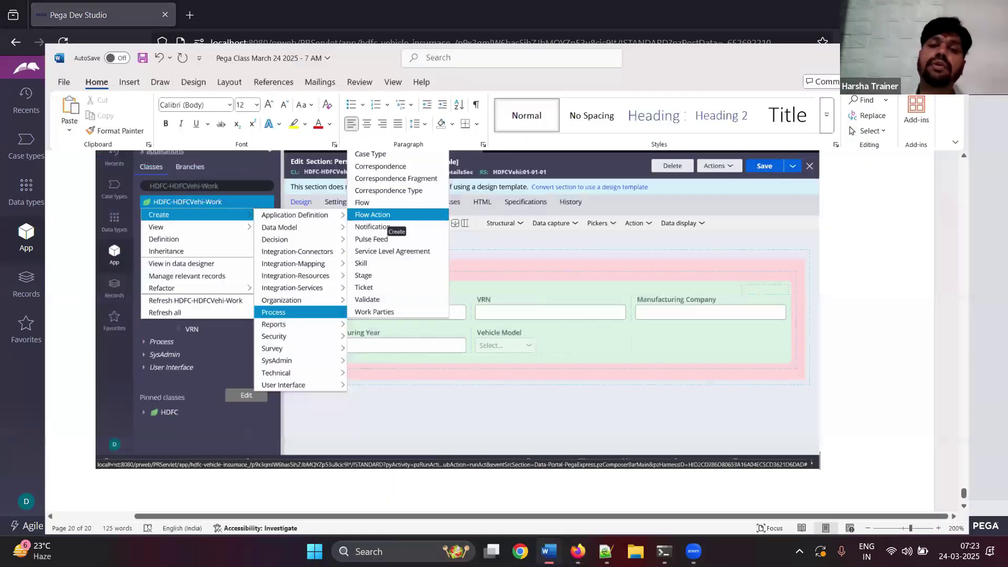
pyautogui.hotkey('ctrl', 'v')
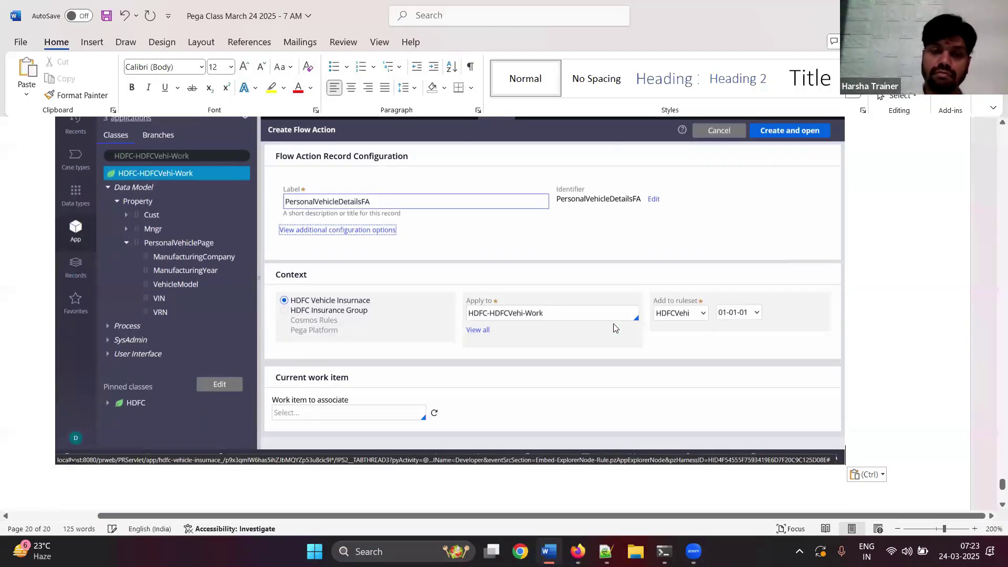
pyautogui.hotkey('alt', 'Tab')
pyautogui.hotkey('alt', 'Tab')
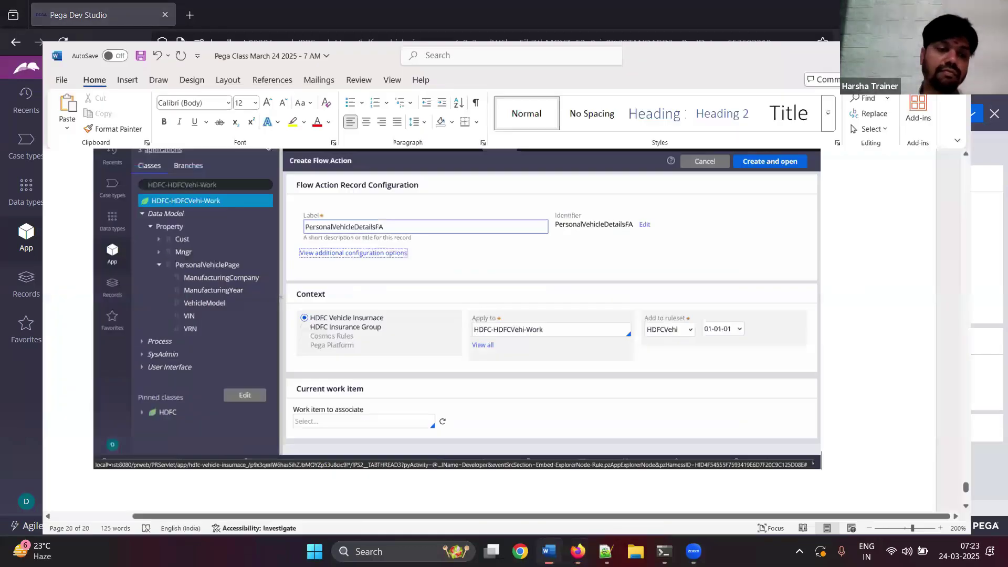
pyautogui.hotkey('ctrl', 'v')
pyautogui.hotkey('alt', 'Tab')
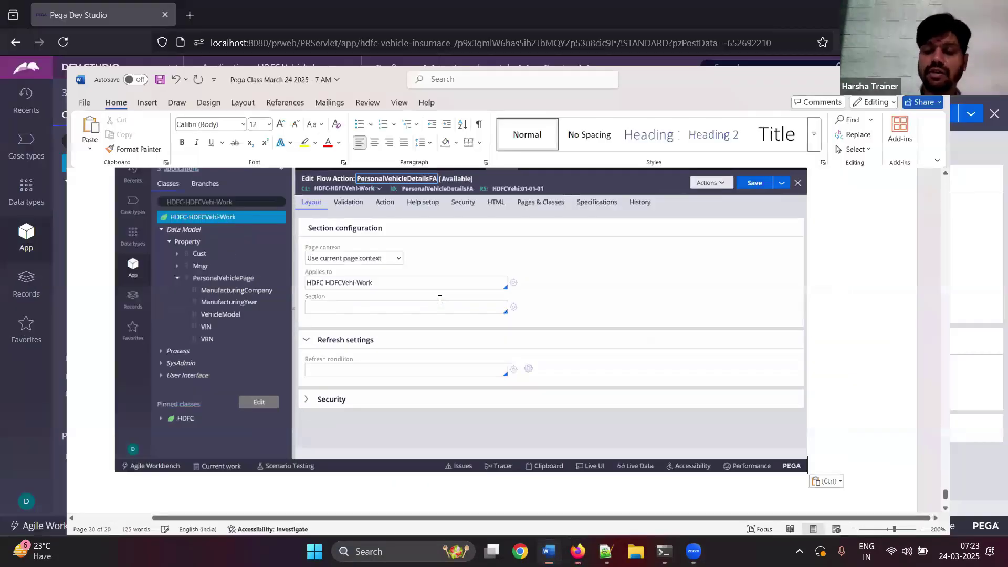
# - Select PersonalVehicleDetailsSec as the flow action's section and save it
pyautogui.click(439, 299)
pyautogui.press('Down')
pyautogui.press('Down')
pyautogui.press('Return')
pyautogui.hotkey('ctrl', 'a')
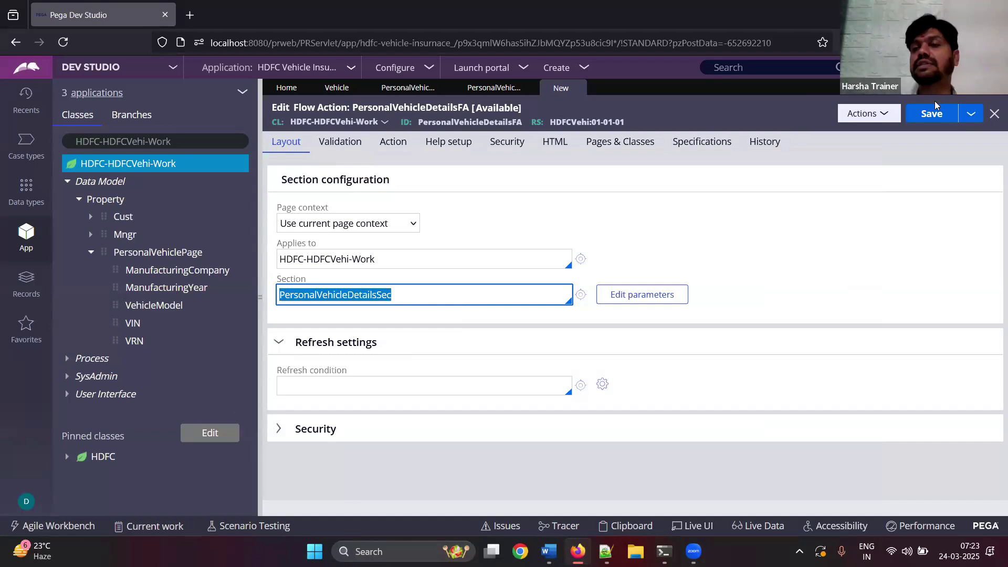
pyautogui.click(930, 115)
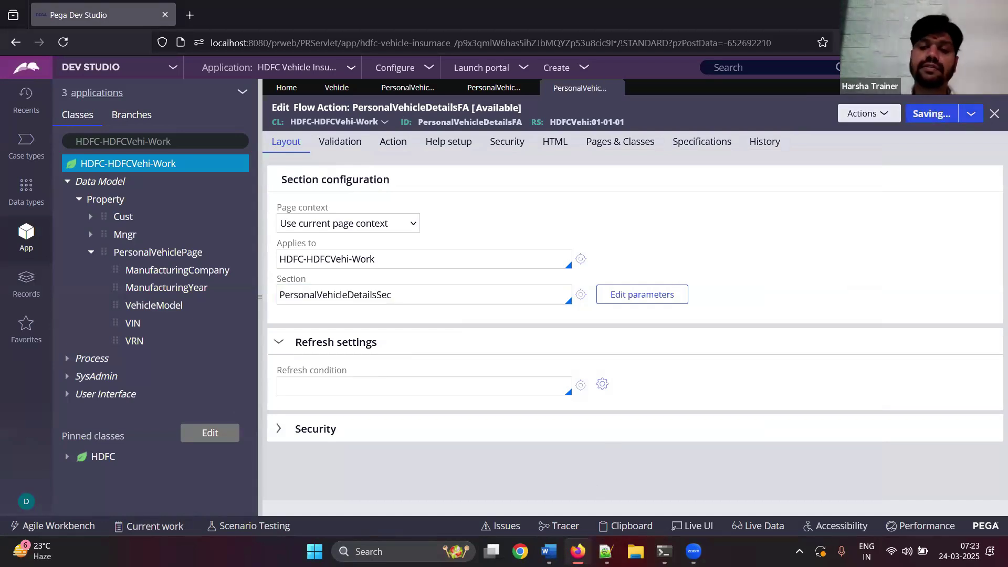
# - Paste the saved flow action screenshot with the note 'Save, Done. DONE.' and save the notes
pyautogui.hotkey('alt', 'Tab')
pyautogui.press('Return')
pyautogui.hotkey('ctrl', 'v')
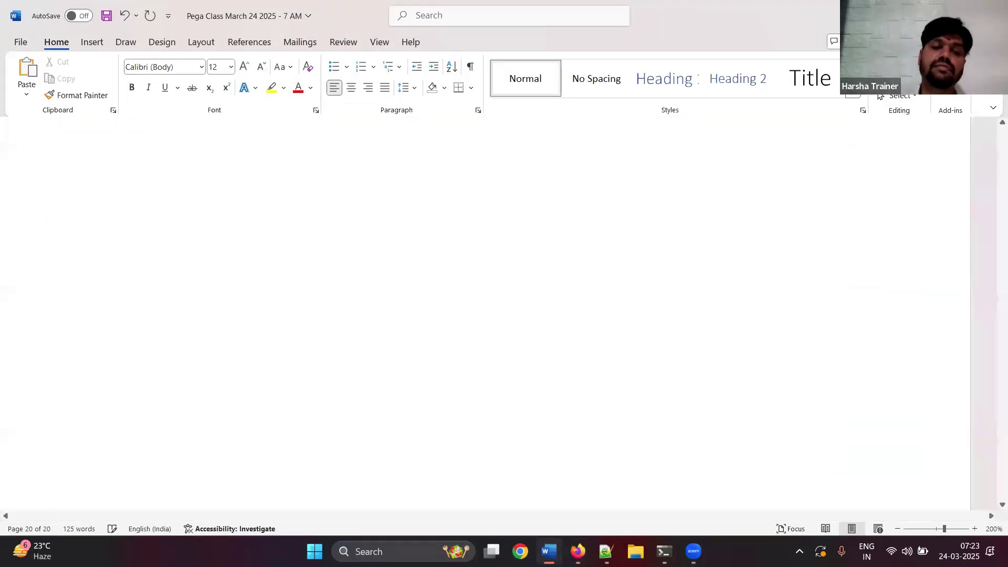
pyautogui.press('Return')
pyautogui.write('Save, Done. DONE.')
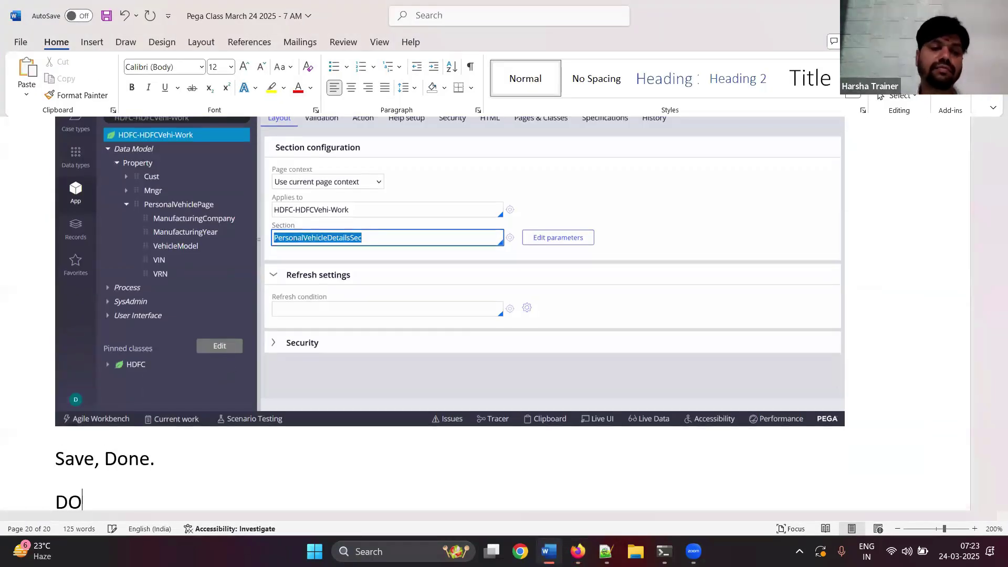
pyautogui.press('Return')
pyautogui.hotkey('ctrl', 's')
pyautogui.hotkey('alt', 'Tab')
# - Re-save the flow action, then add the note 'Open existing flow, add one more assignment and call the FA'
pyautogui.click(916, 117)
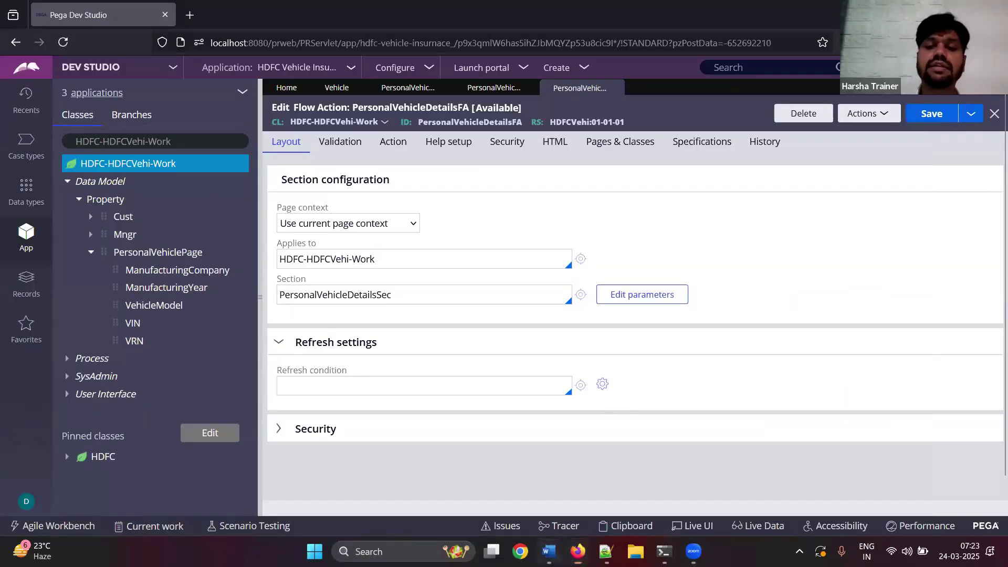
pyautogui.click(558, 549)
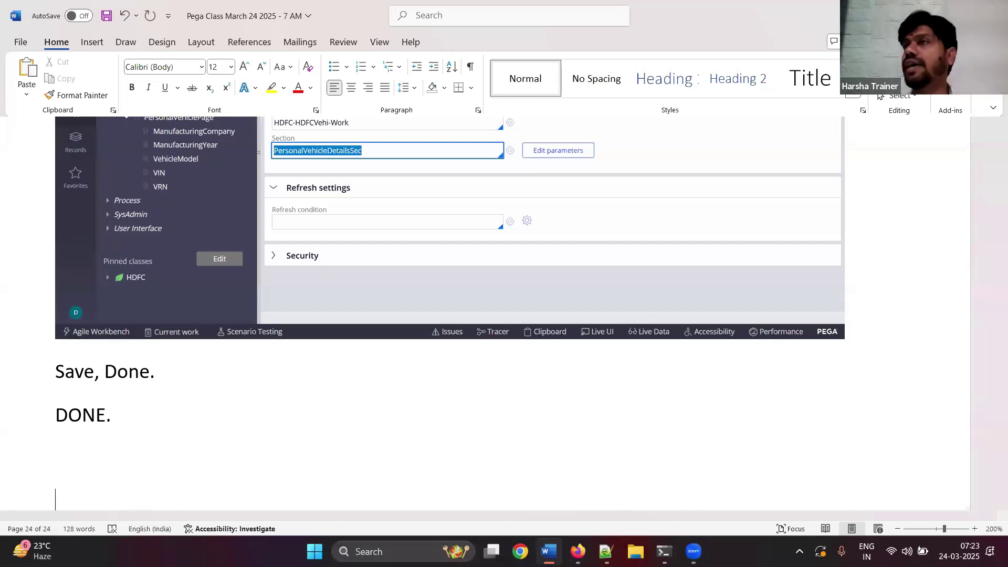
pyautogui.write('Open ex')
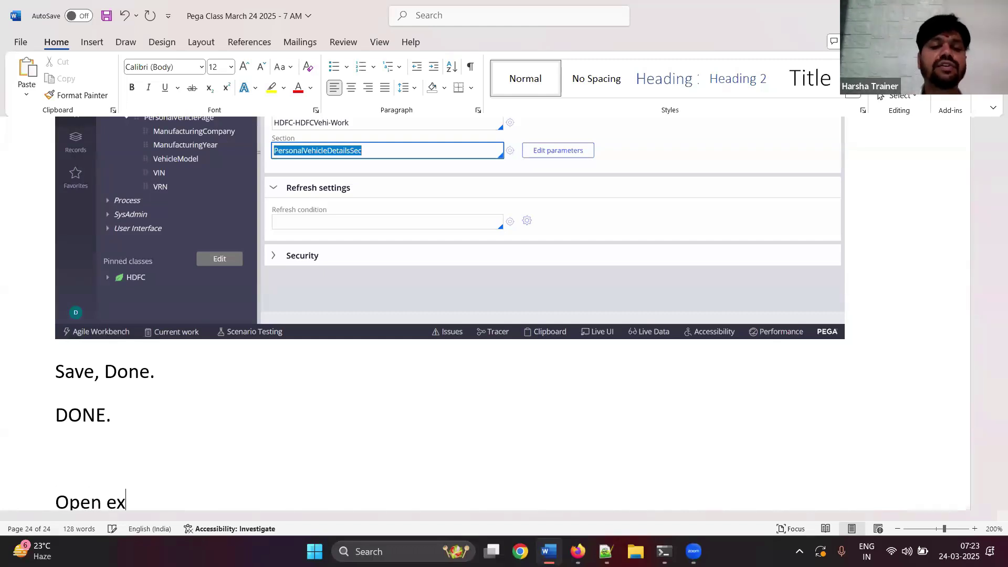
pyautogui.write('isting flow,')
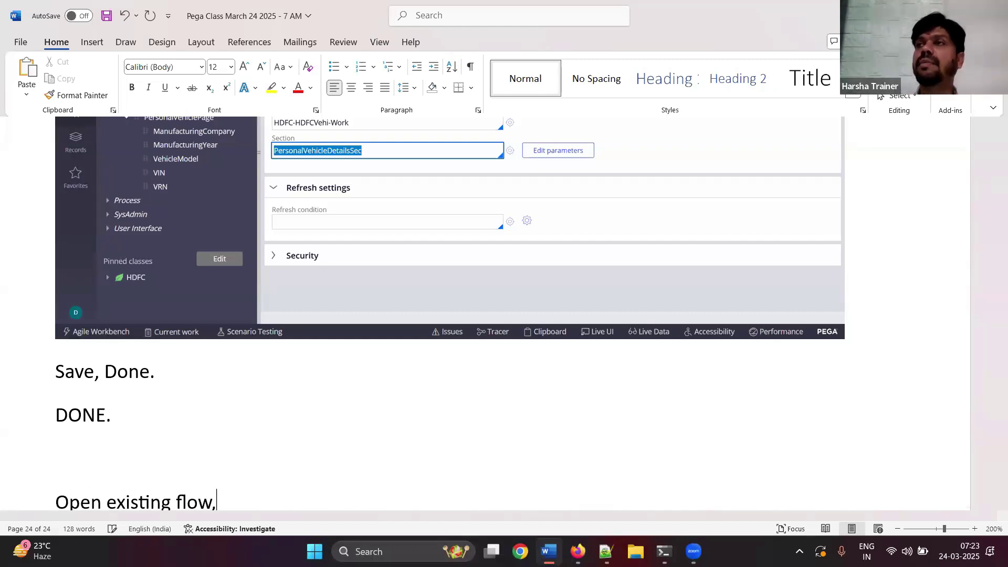
pyautogui.write(' add')
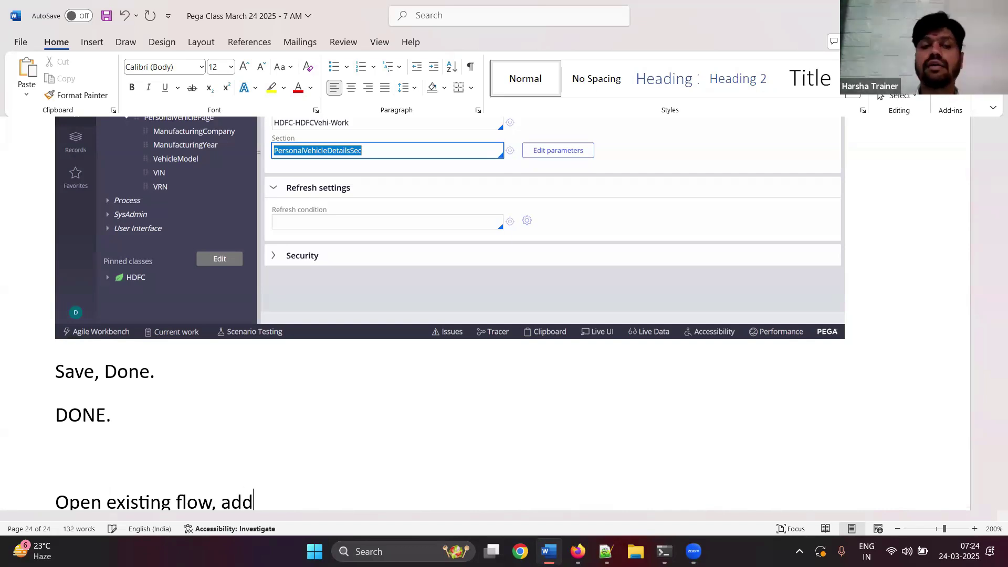
pyautogui.write(' one more')
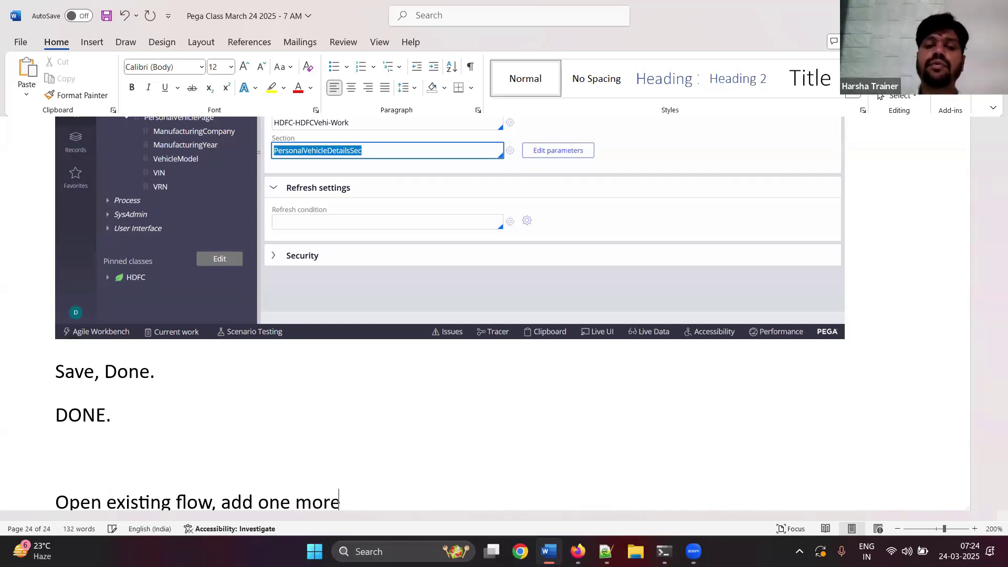
pyautogui.write(' assginment')
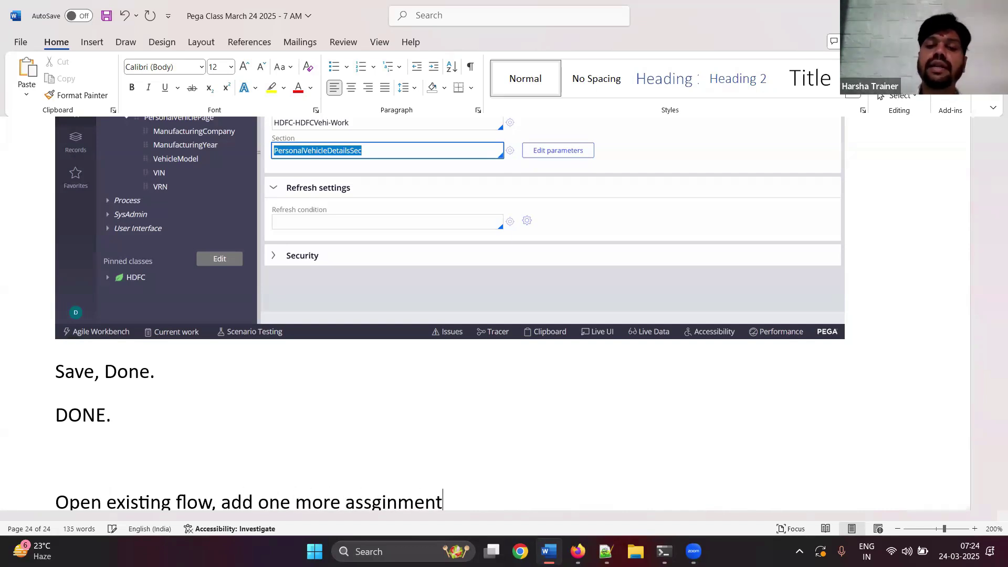
pyautogui.press('BackSpace')
pyautogui.press('BackSpace')
pyautogui.press('BackSpace')
pyautogui.press('BackSpace')
pyautogui.press('BackSpace')
pyautogui.press('BackSpace')
pyautogui.press('BackSpace')
pyautogui.write('ignment and call t')
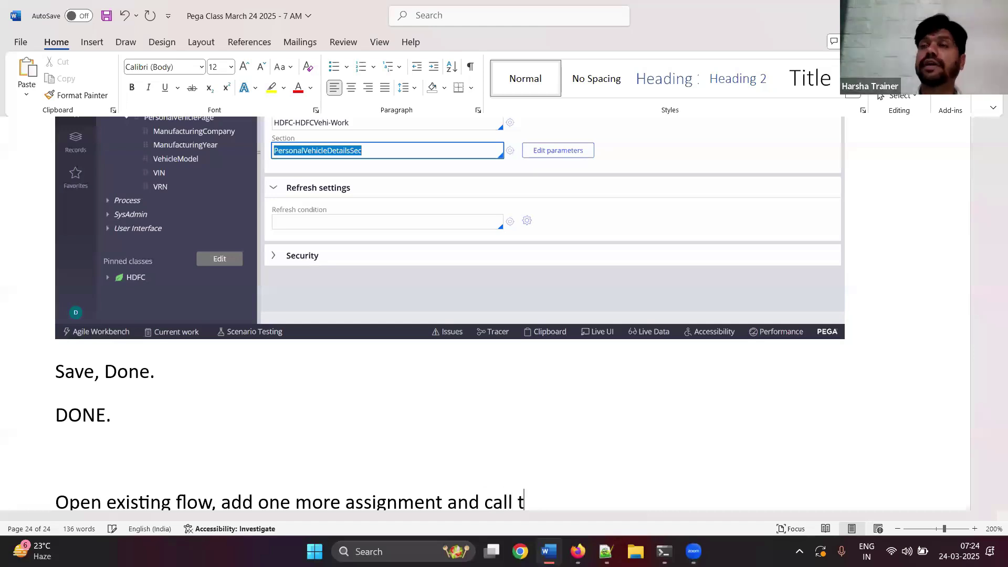
pyautogui.write('he FA')
pyautogui.press('Return')
pyautogui.hotkey('ctrl', 's')
pyautogui.press('super+Down')
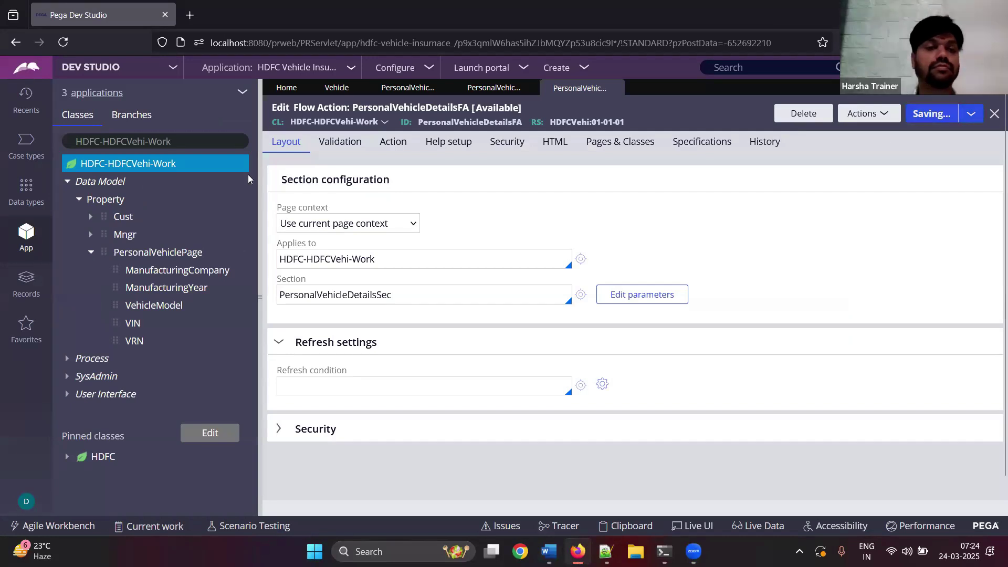
# - Open the BeginVehicleInsurance flow from the class's Process rules
pyautogui.click(186, 143)
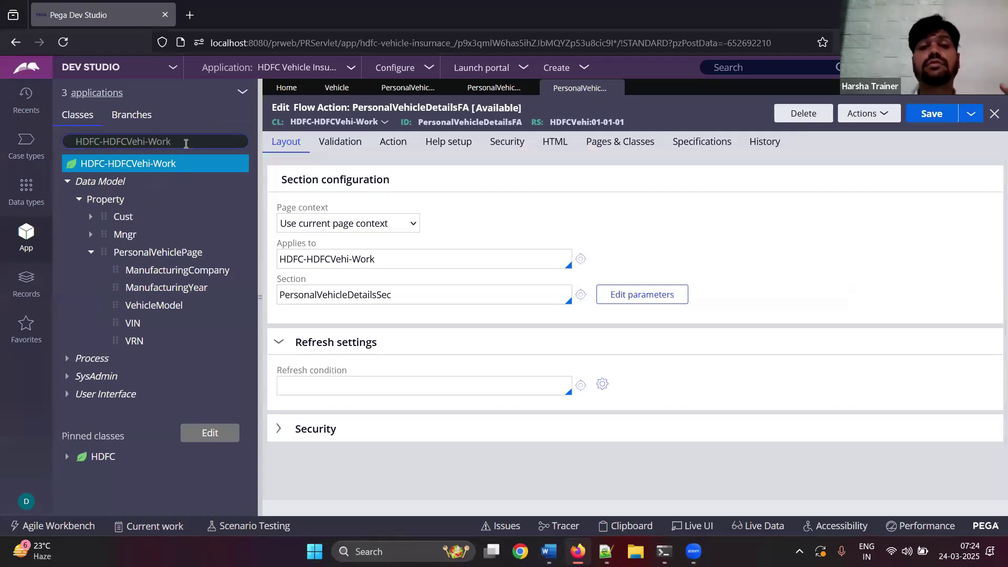
pyautogui.click(92, 251)
pyautogui.click(67, 271)
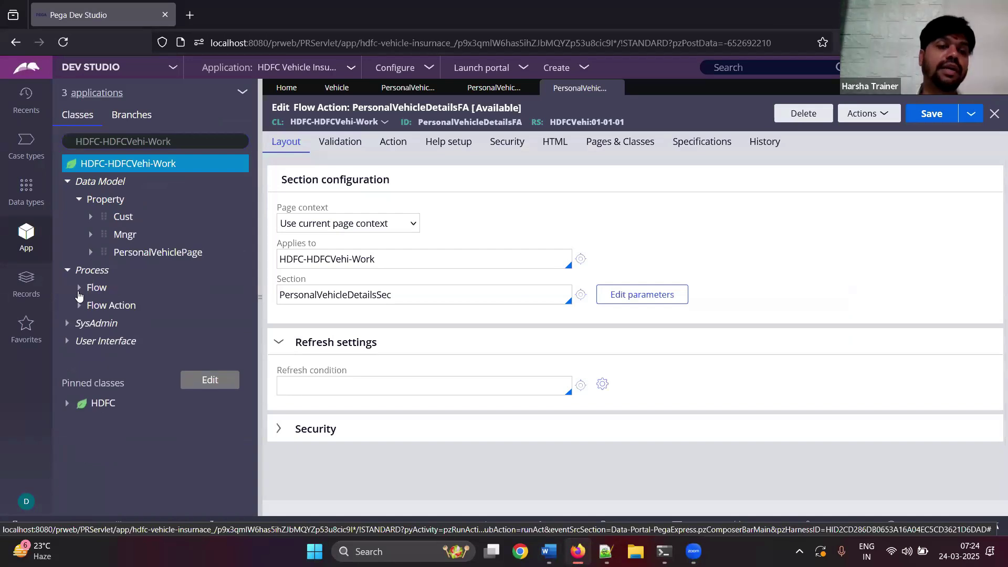
pyautogui.click(79, 287)
pyautogui.click(143, 311)
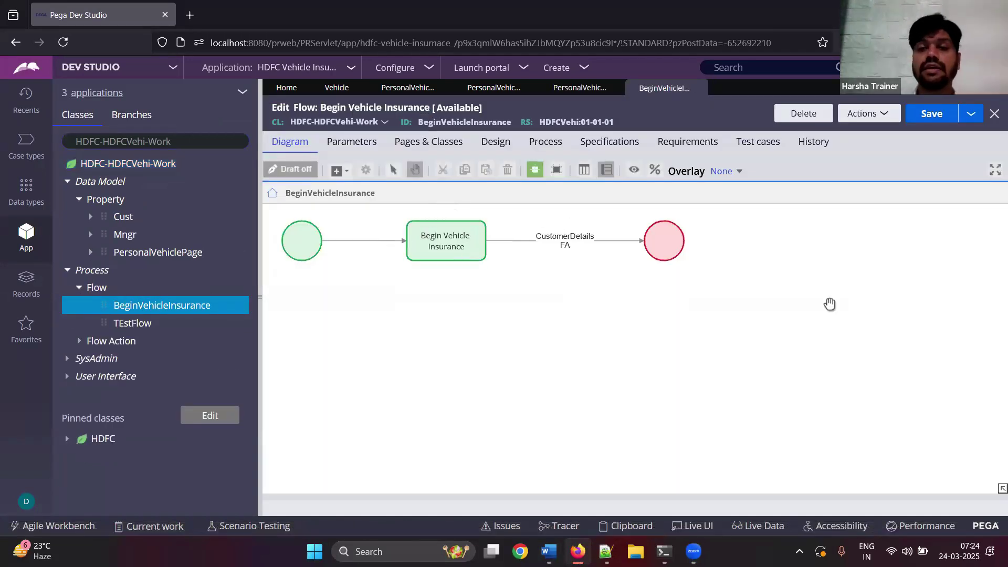
# - Paste the flow diagram screenshot into the notes with the note 'Add assignment'
pyautogui.click(549, 551)
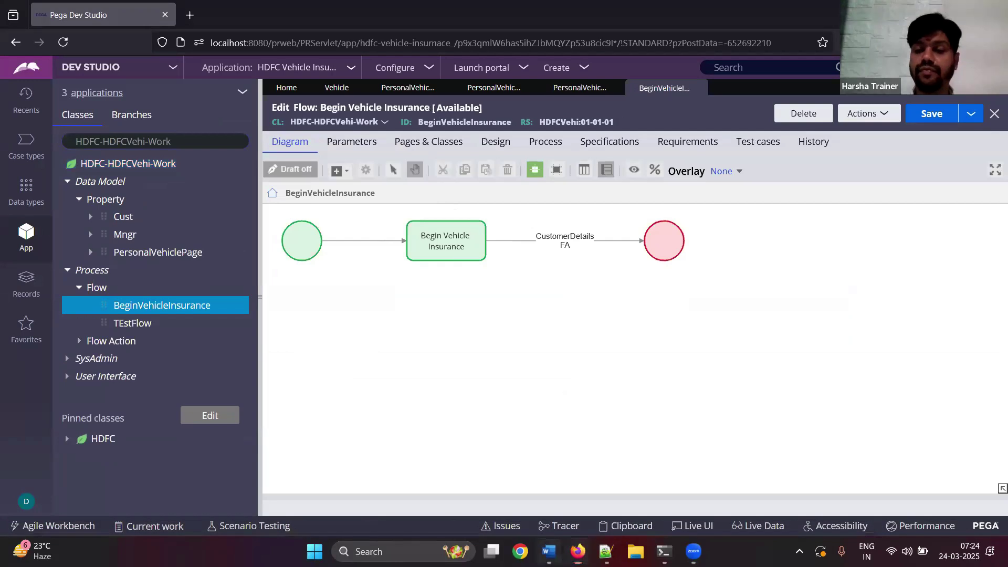
pyautogui.hotkey('ctrl', 'v')
pyautogui.press('Return')
pyautogui.write('Adda')
pyautogui.press('BackSpace')
pyautogui.write('assignment')
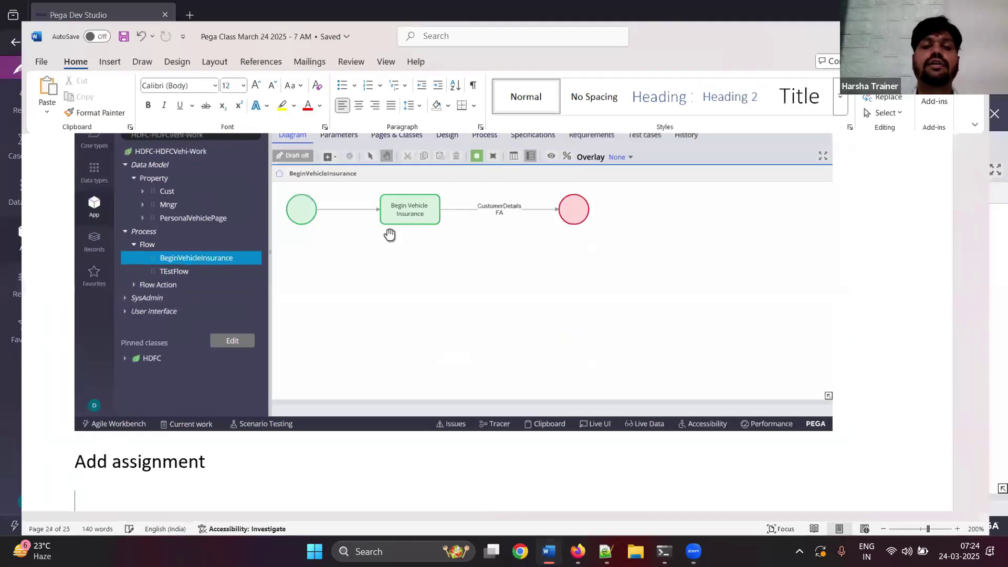
pyautogui.hotkey('alt', 'Tab')
# - Add a new assignment shape to the flow and position it below the existing steps
pyautogui.click(337, 170)
pyautogui.click(369, 192)
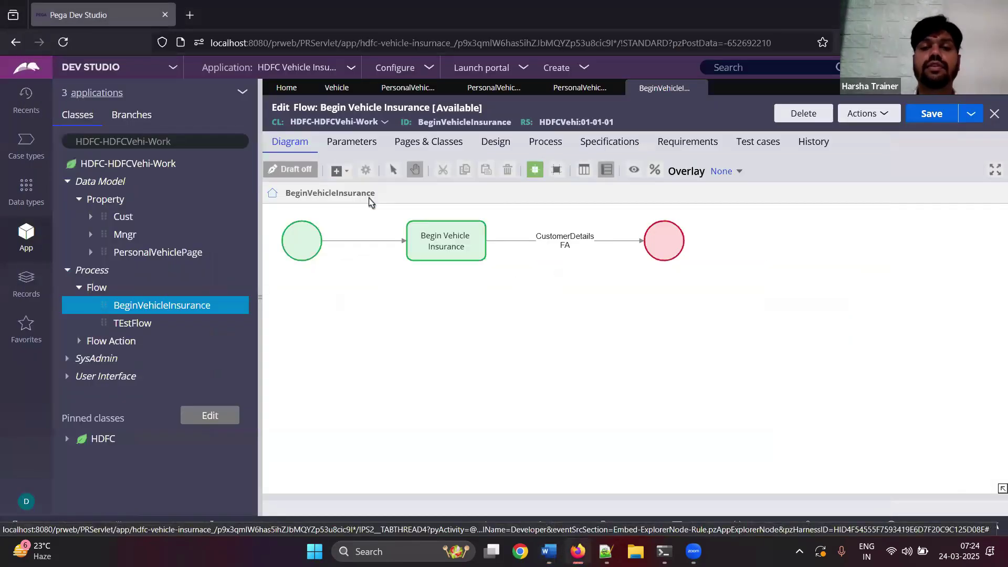
pyautogui.click(640, 330)
pyautogui.moveTo(599, 310); pyautogui.dragTo(532, 280)
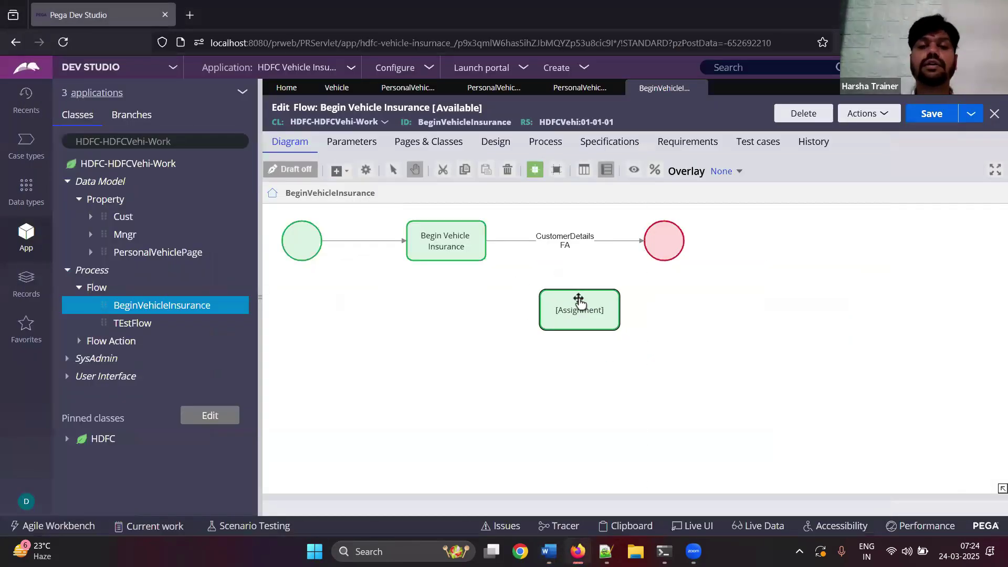
# - Rename the Begin Vehicle Insurance step to 'Collect Customer Details'
pyautogui.click(445, 242)
pyautogui.doubleClick(445, 241)
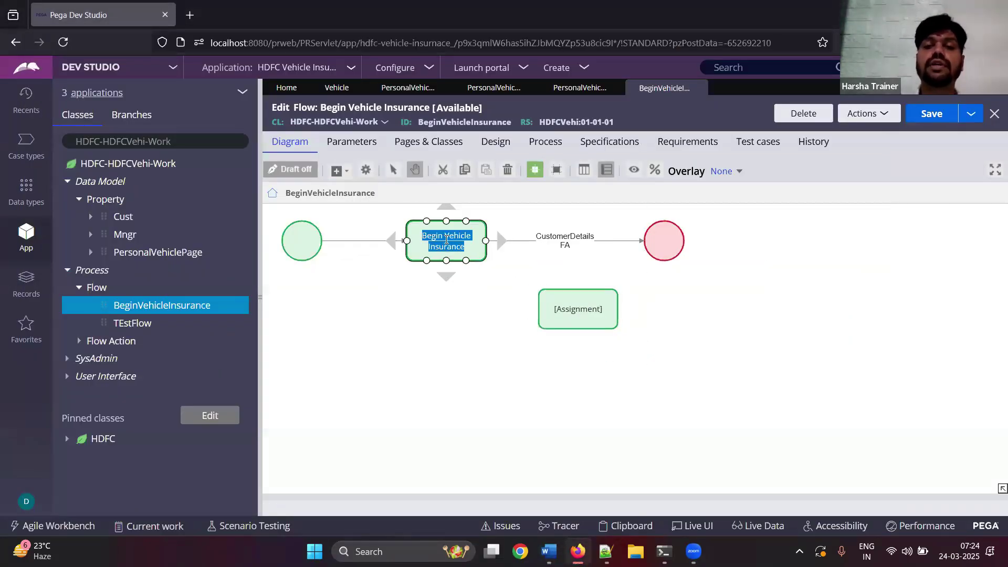
pyautogui.click(449, 340)
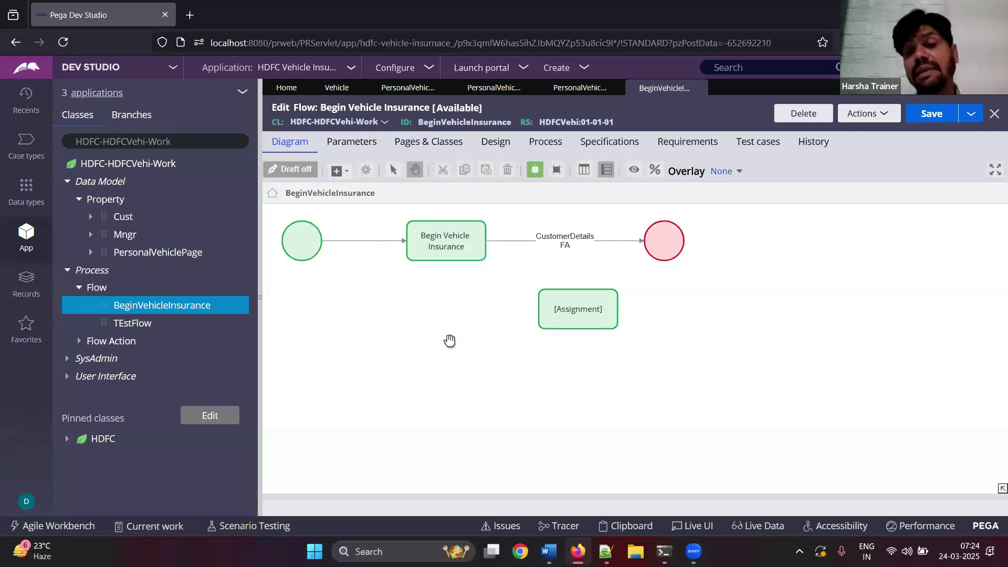
pyautogui.click(431, 244)
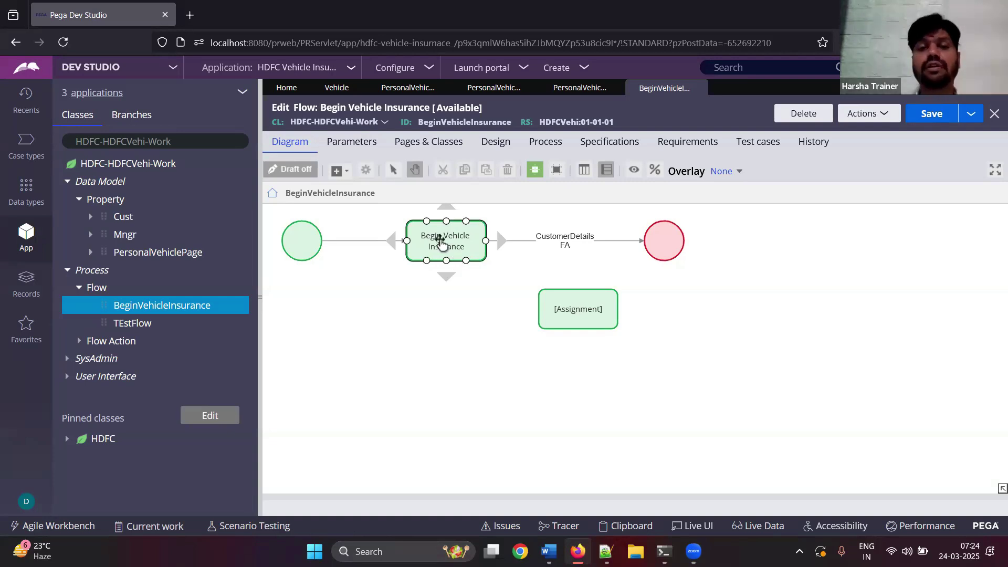
pyautogui.doubleClick(431, 237)
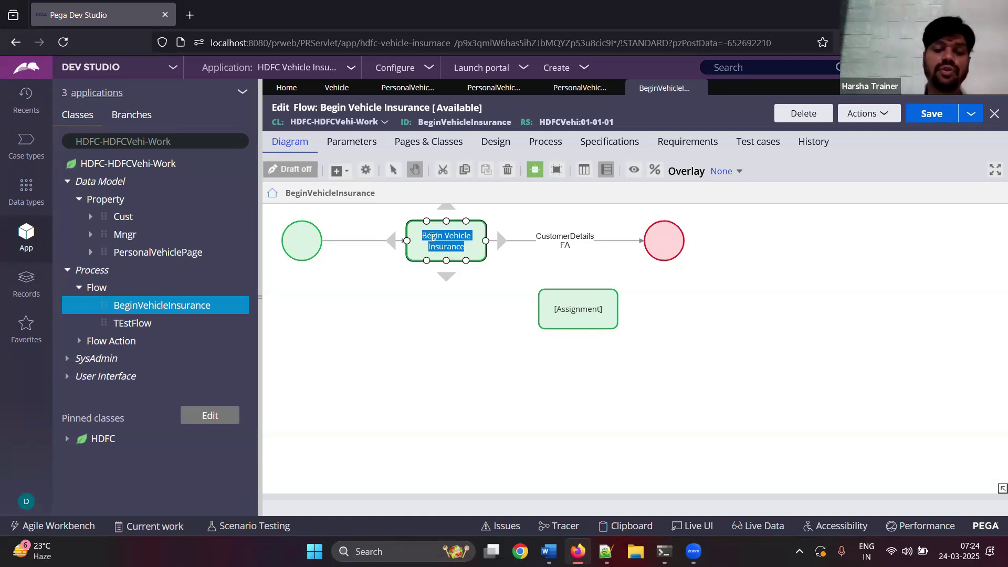
pyautogui.write('Collect ')
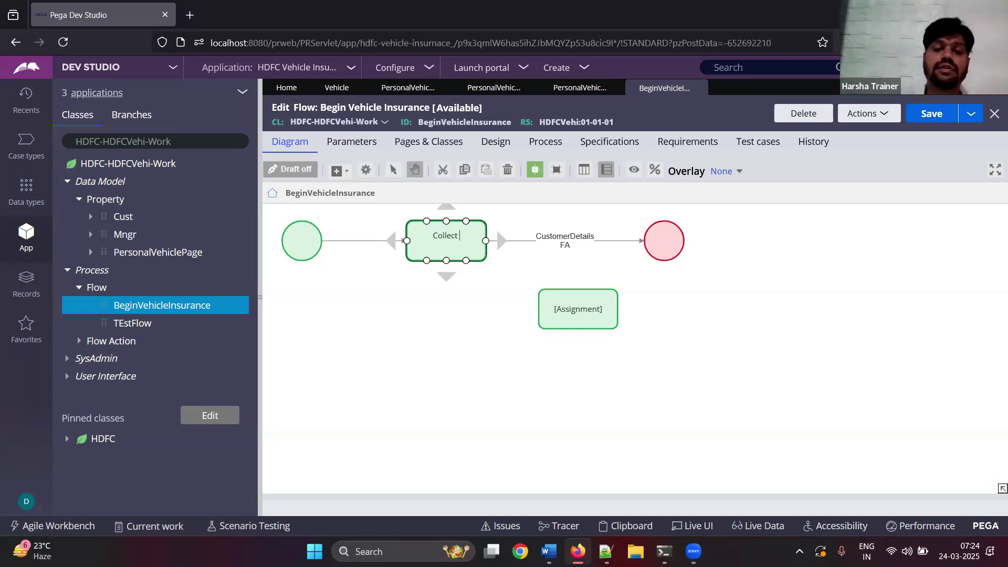
pyautogui.write('Customer Details')
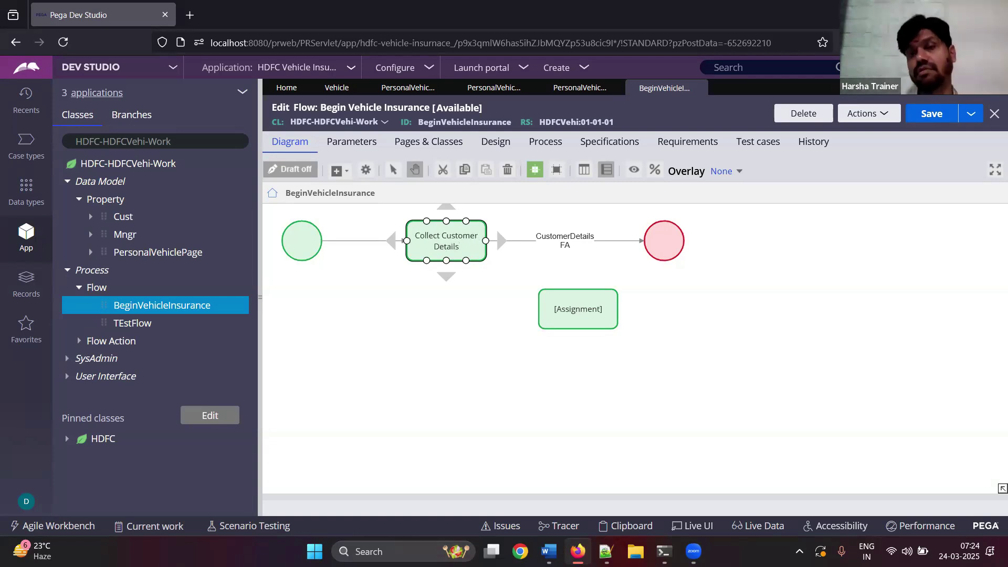
# - Label the placeholder assignment 'Collect Personal Vehicle Details'
pyautogui.click(468, 357)
pyautogui.click(565, 311)
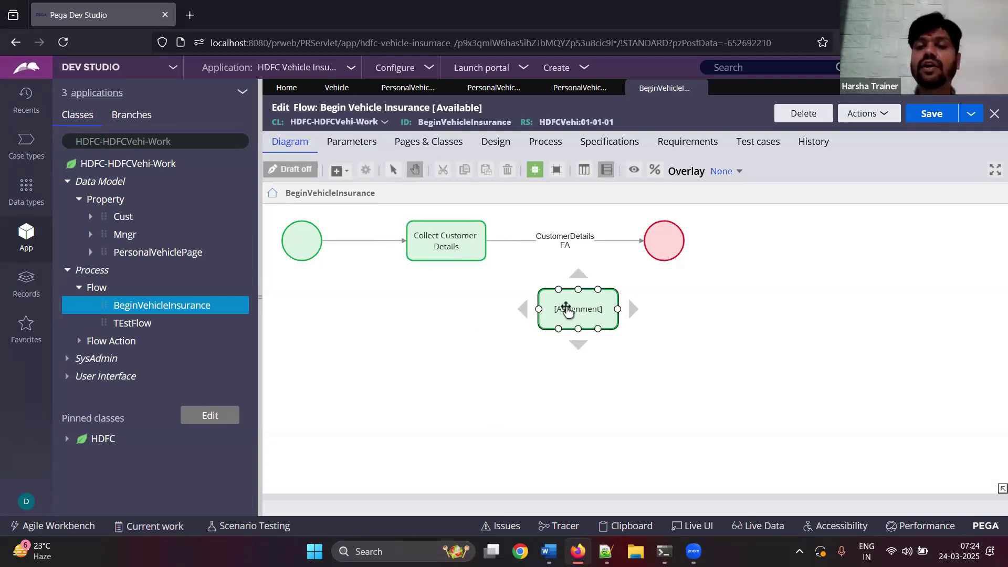
pyautogui.doubleClick(566, 311)
pyautogui.write('Collect Personal Veicle')
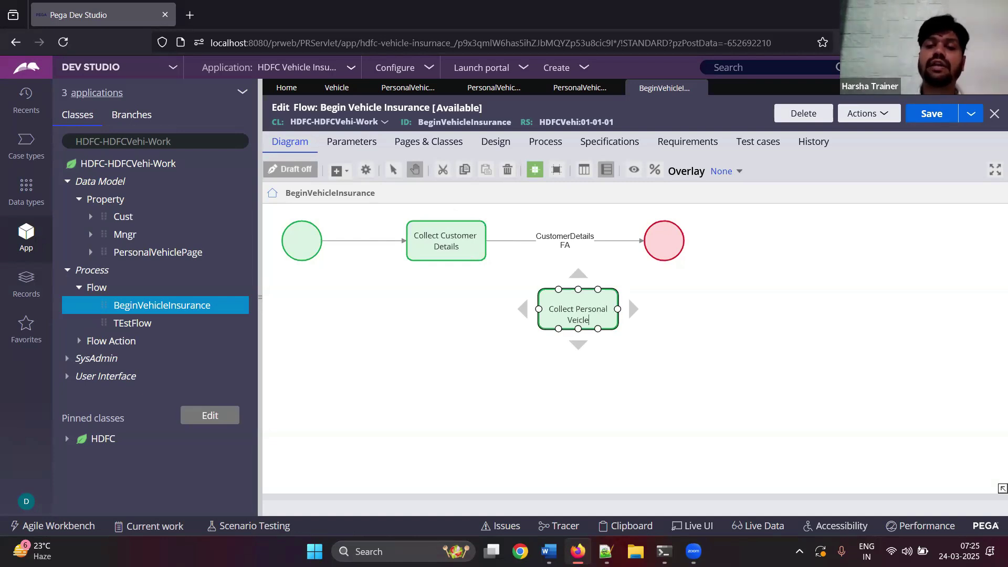
pyautogui.press('BackSpace')
pyautogui.press('BackSpace')
pyautogui.press('BackSpace')
pyautogui.press('BackSpace')
pyautogui.write('hicle Details')
pyautogui.click(616, 399)
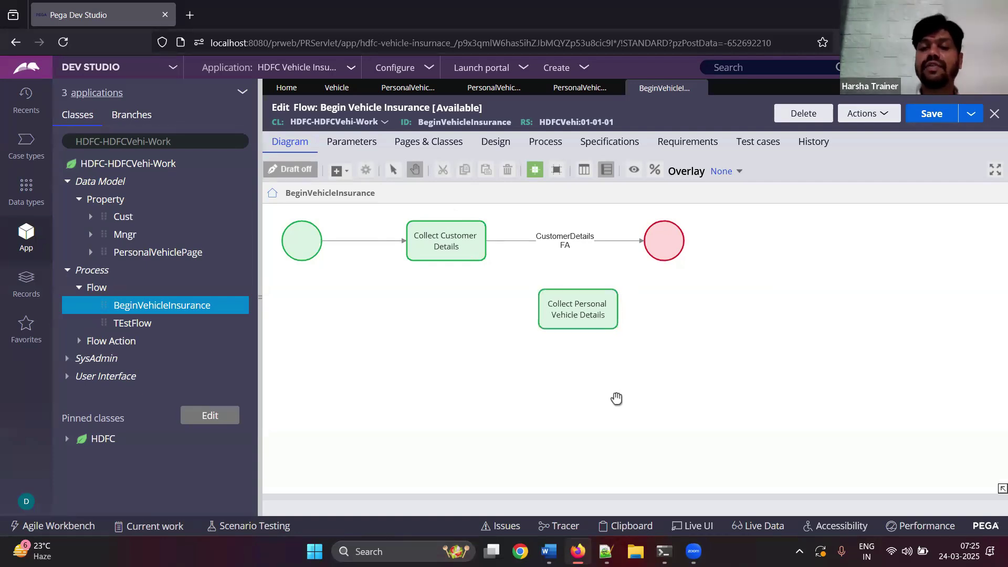
# - Paste the updated flow screenshot into the Word notes
pyautogui.click(548, 551)
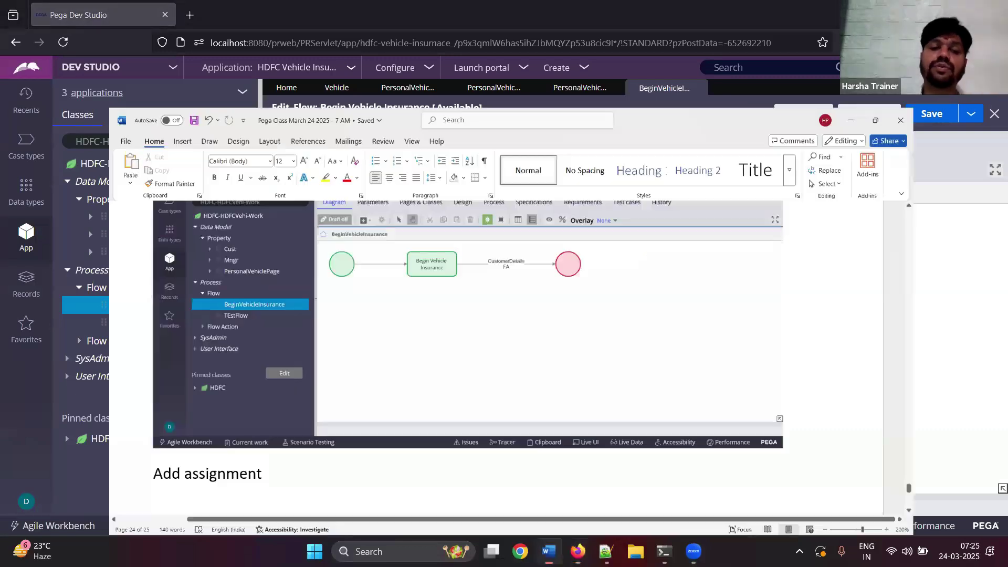
pyautogui.scroll(-2, 558, 276)
pyautogui.hotkey('ctrl', 'v')
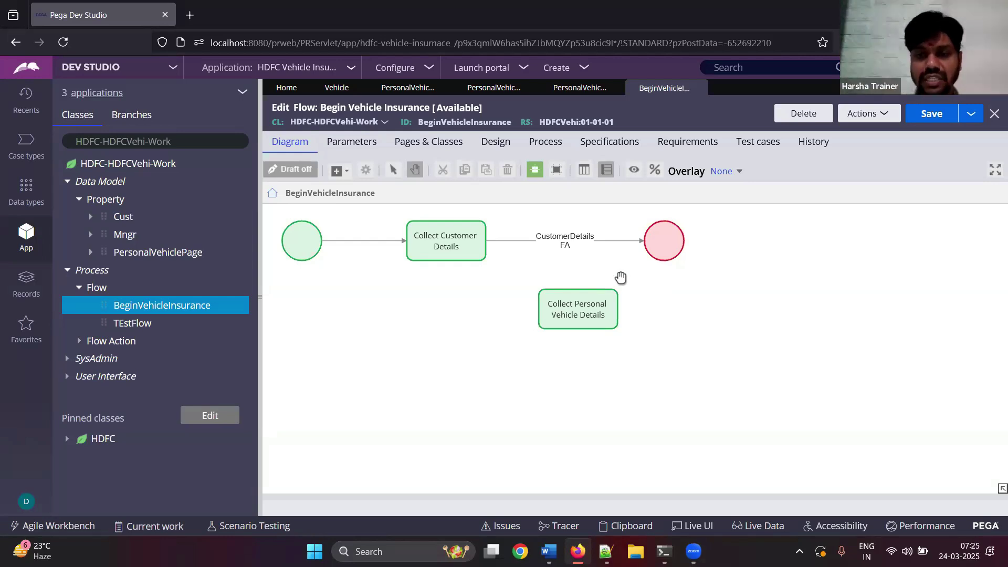
# - Reattach the CustomerDetails FA connector from the end circle to Collect Personal Vehicle Details
pyautogui.click(450, 239)
pyautogui.click(559, 244)
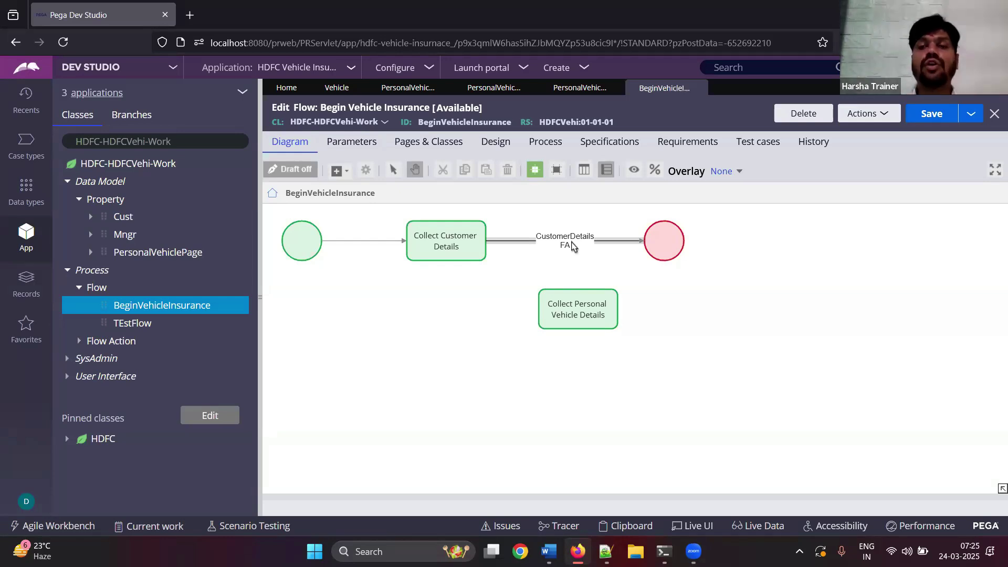
pyautogui.click(603, 246)
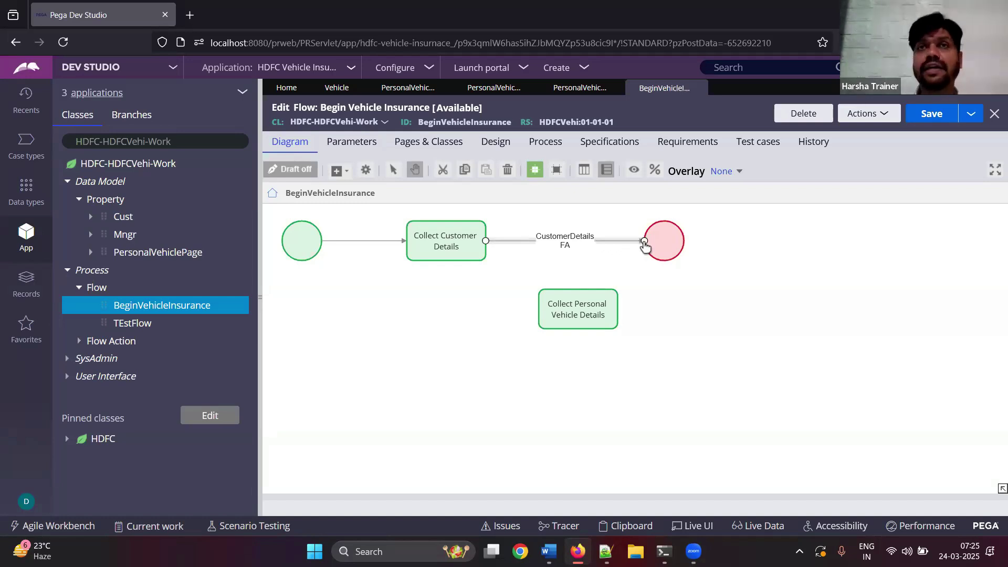
pyautogui.moveTo(645, 245); pyautogui.dragTo(767, 266)
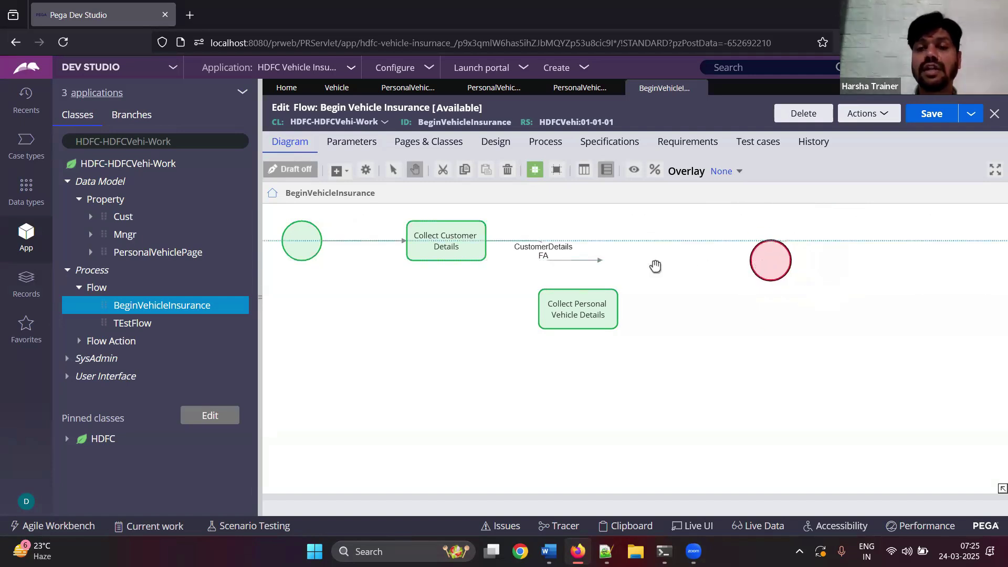
pyautogui.click(578, 264)
pyautogui.moveTo(602, 263); pyautogui.dragTo(599, 314)
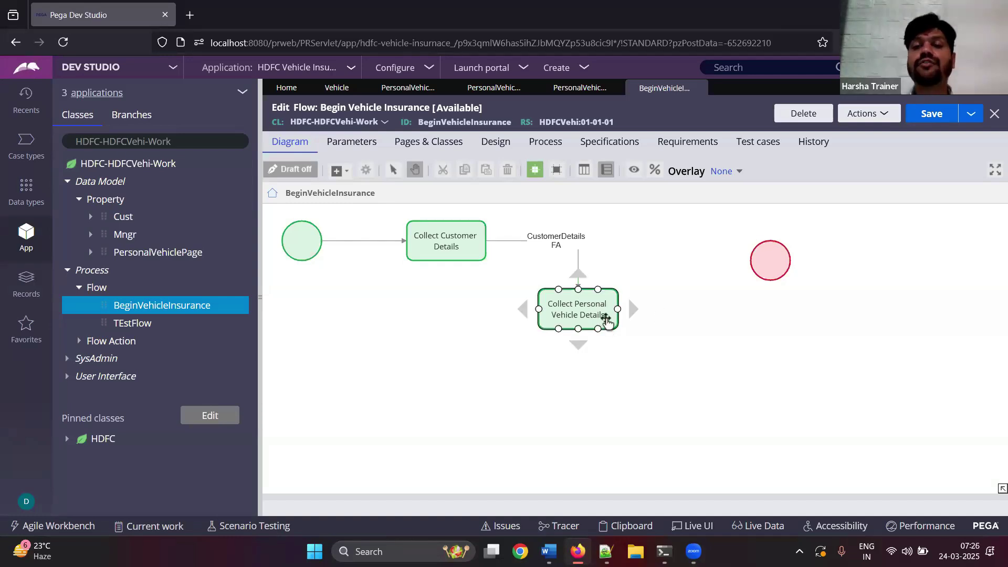
# - Align Collect Personal Vehicle Details with Collect Customer Details and connect it to the end circle
pyautogui.moveTo(609, 315); pyautogui.dragTo(692, 248)
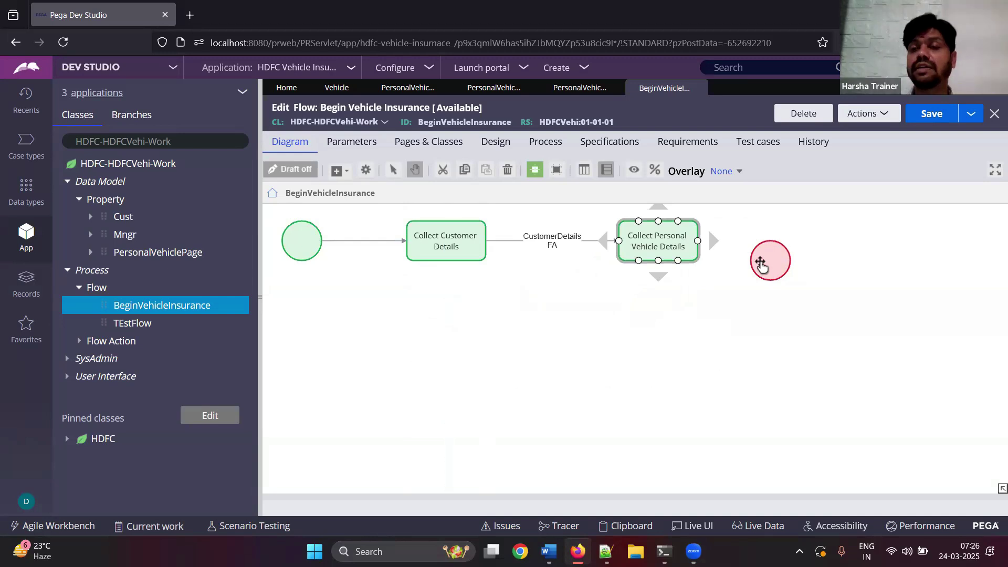
pyautogui.moveTo(787, 259); pyautogui.dragTo(868, 241)
pyautogui.click(659, 256)
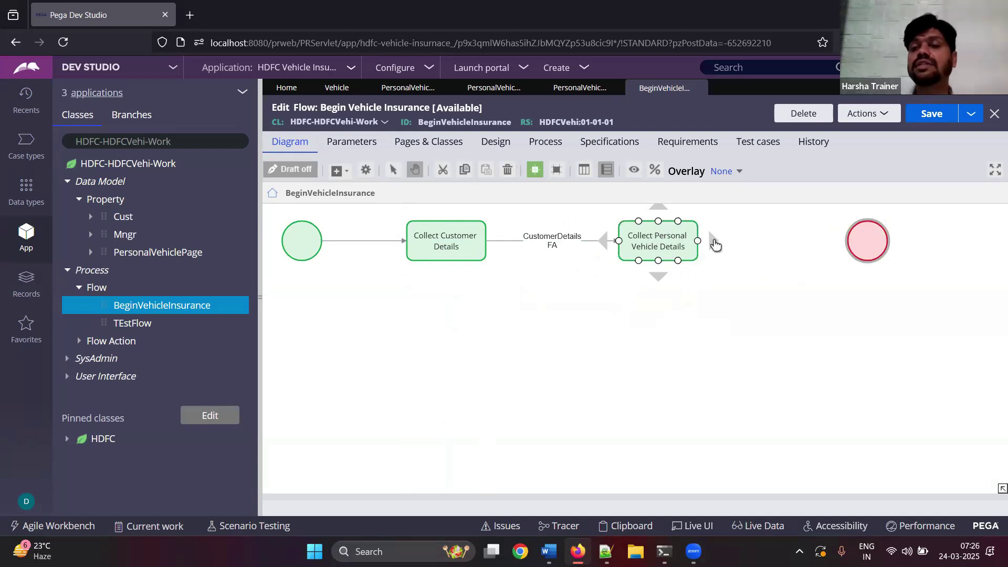
pyautogui.moveTo(715, 244); pyautogui.dragTo(868, 250)
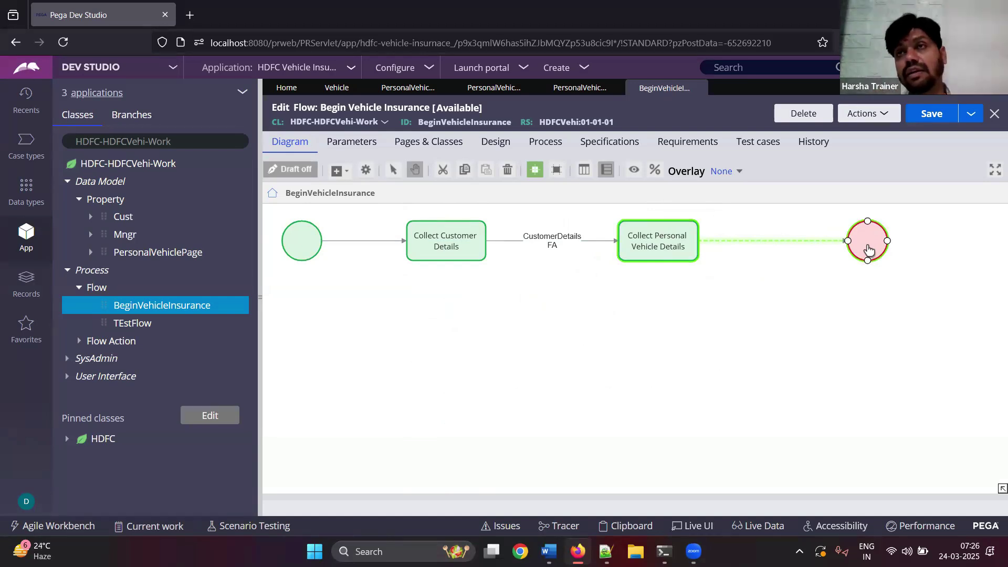
pyautogui.moveTo(869, 250); pyautogui.dragTo(909, 246)
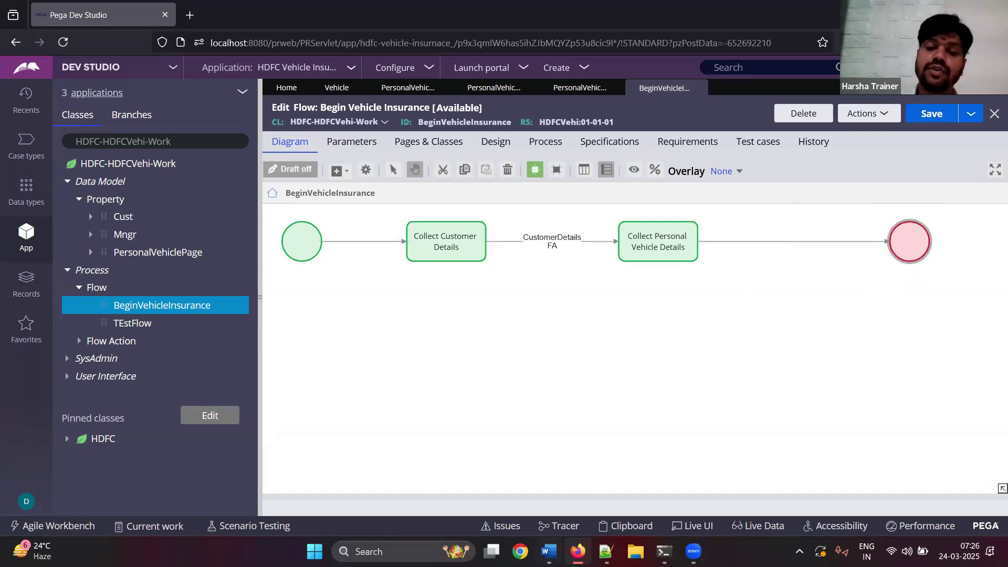
# - Paste the updated flow screenshot with the note 'Double click on outward connector'
pyautogui.hotkey('alt', 'Tab')
pyautogui.hotkey('ctrl', 'v')
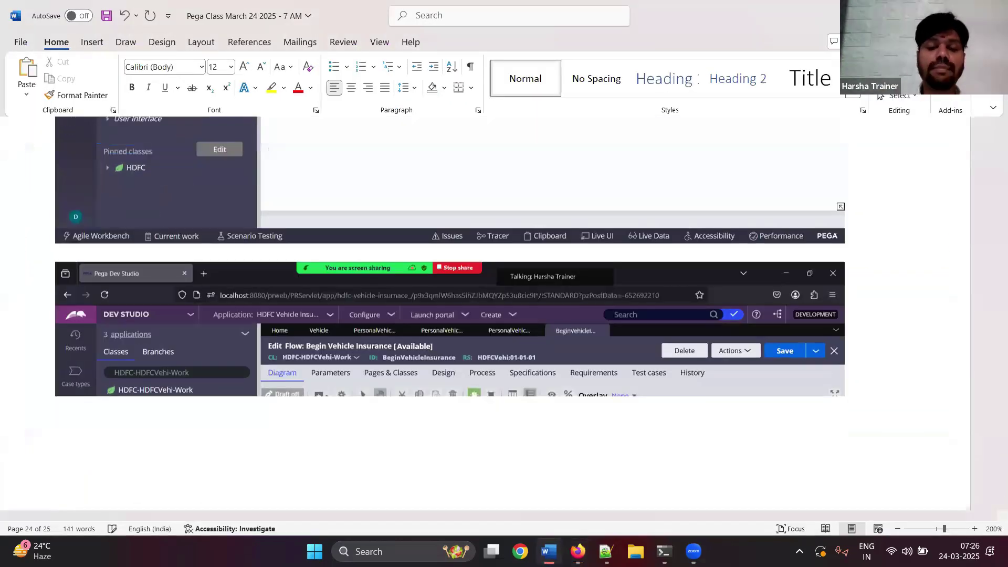
pyautogui.write('Double click on ')
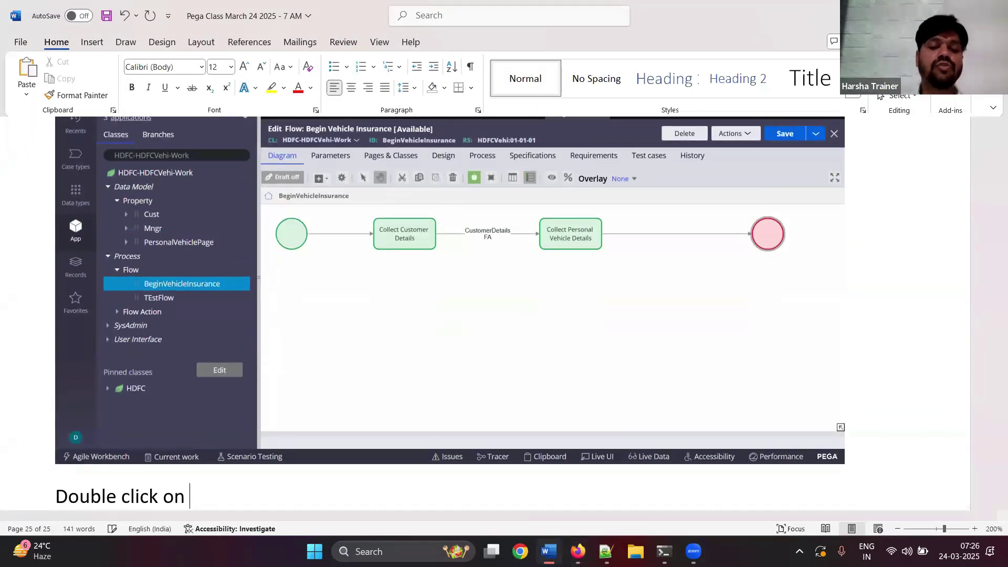
pyautogui.write('outward conneco')
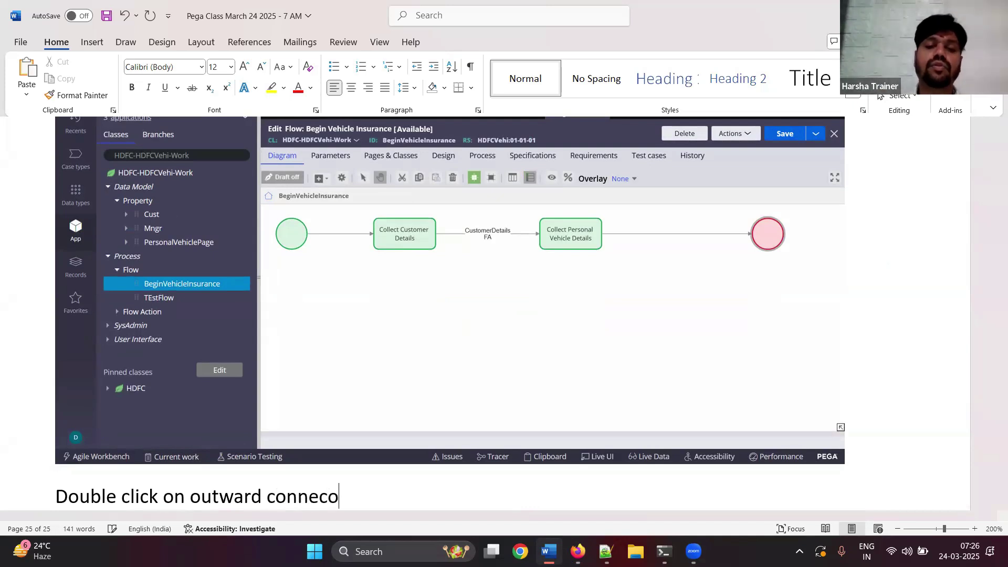
pyautogui.press('BackSpace')
pyautogui.write('tor')
pyautogui.press('Return')
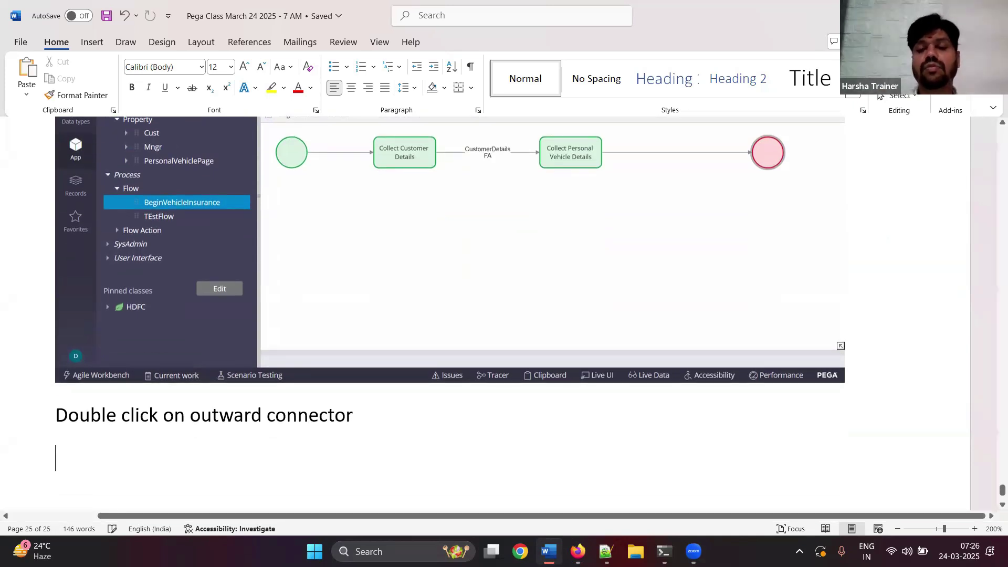
pyautogui.hotkey('alt', 'Tab')
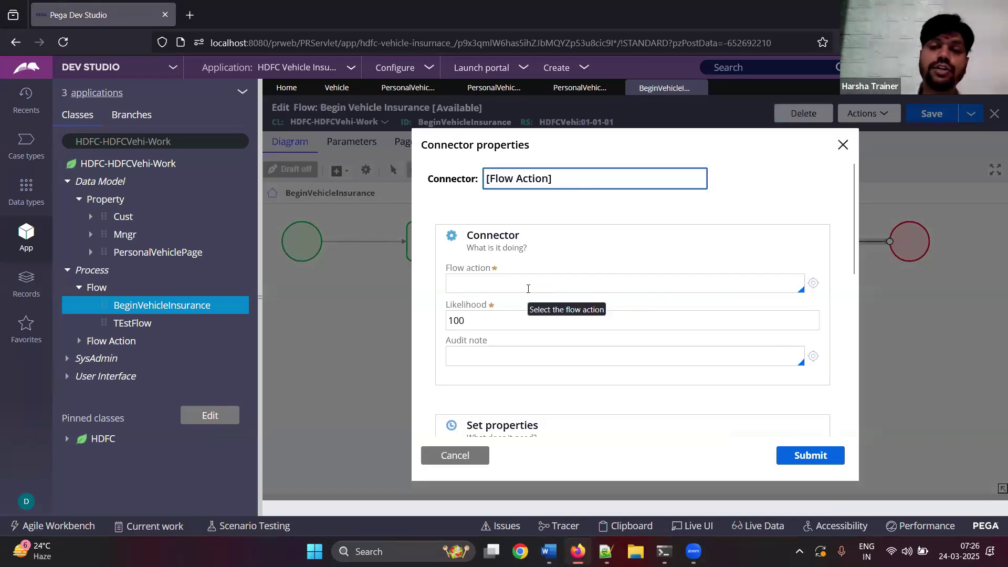
# - Open the Flow action suggestions in Connector properties, capturing the dialog and list into the notes
pyautogui.hotkey('alt', 'Tab')
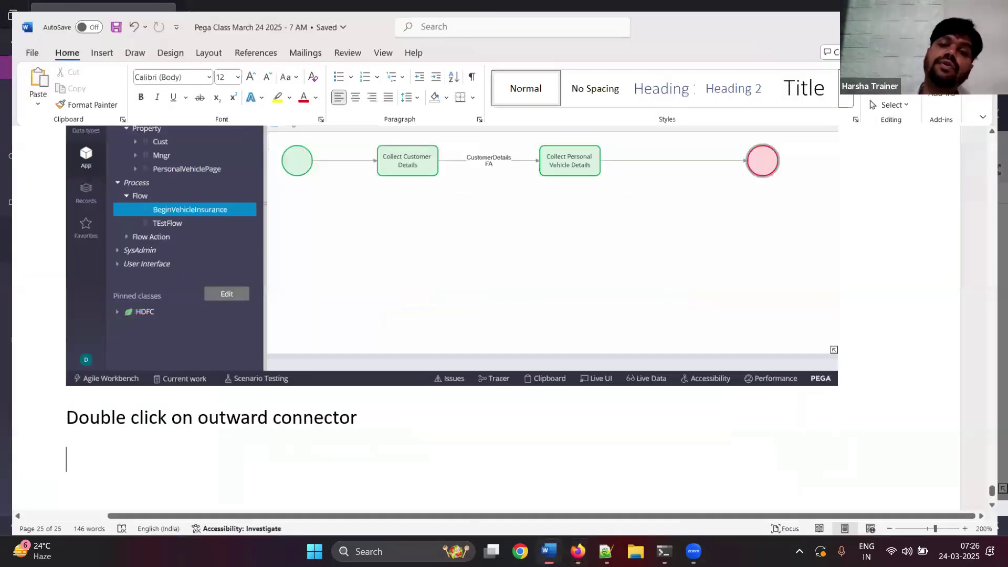
pyautogui.hotkey('ctrl', 'v')
pyautogui.hotkey('alt', 'Tab')
pyautogui.click(488, 289)
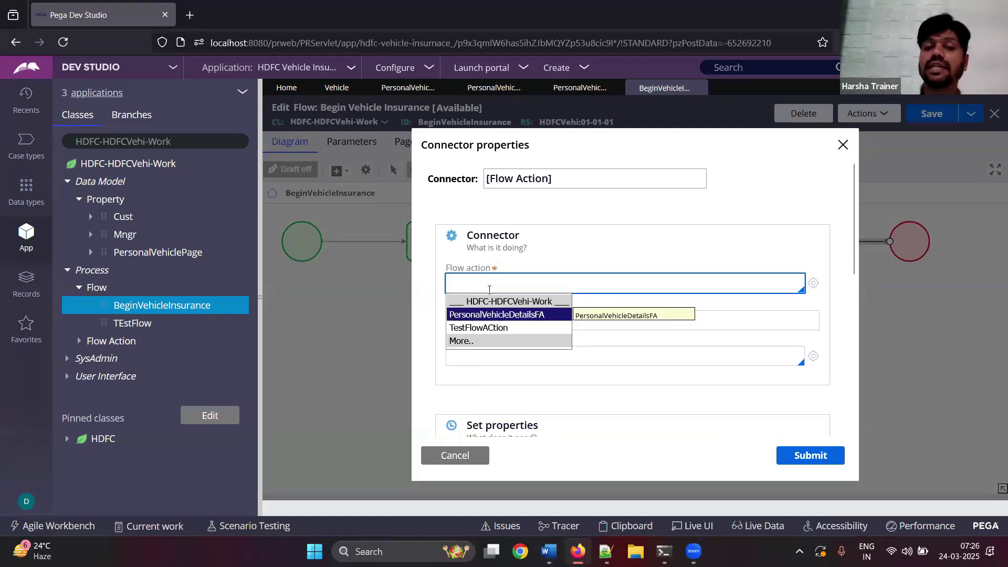
pyautogui.click(548, 551)
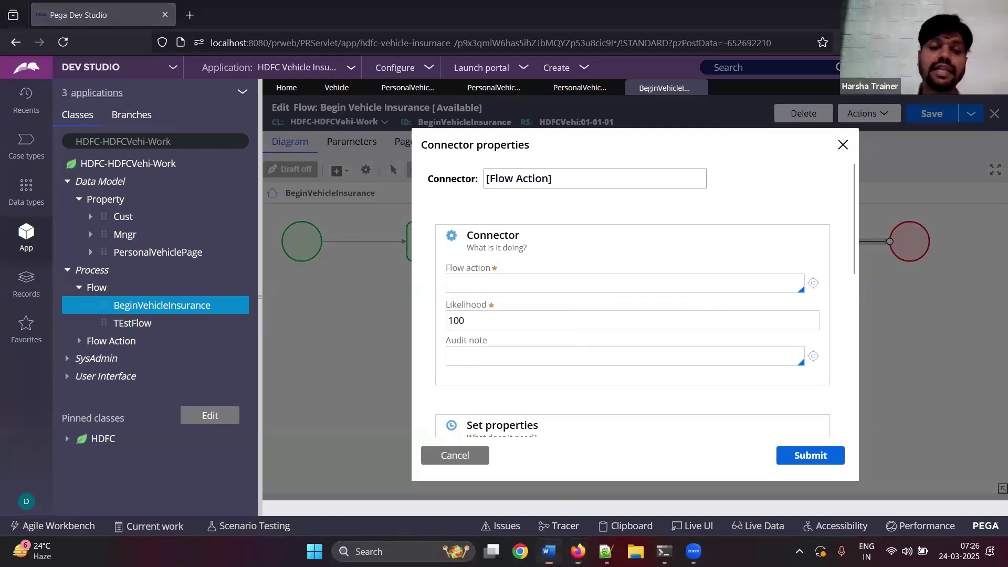
pyautogui.hotkey('ctrl', 'v')
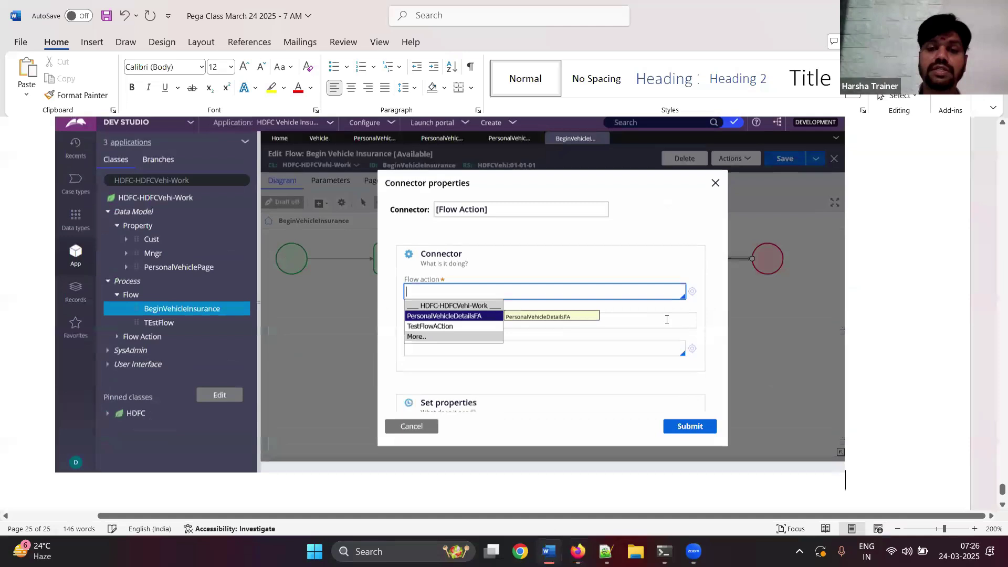
pyautogui.hotkey('alt', 'Tab')
# - Set the connector's flow action to PersonalVehicleDetailsFA and submit Connector properties
pyautogui.hotkey('ctrl', 'a')
pyautogui.hotkey('ctrl', 'c')
pyautogui.click(640, 174)
pyautogui.hotkey('ctrl', 'v')
pyautogui.click(595, 292)
pyautogui.hotkey('ctrl', 'a')
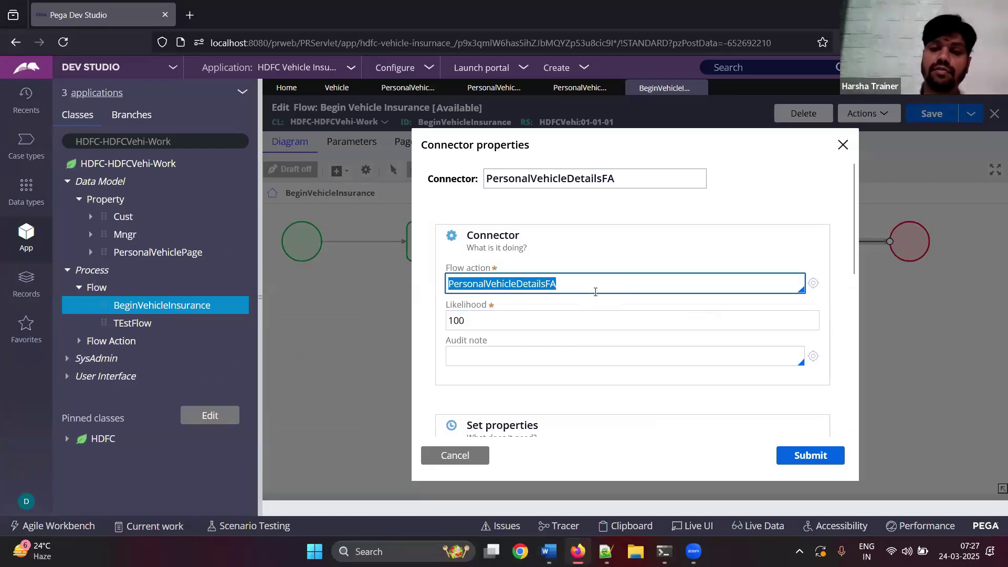
pyautogui.click(803, 455)
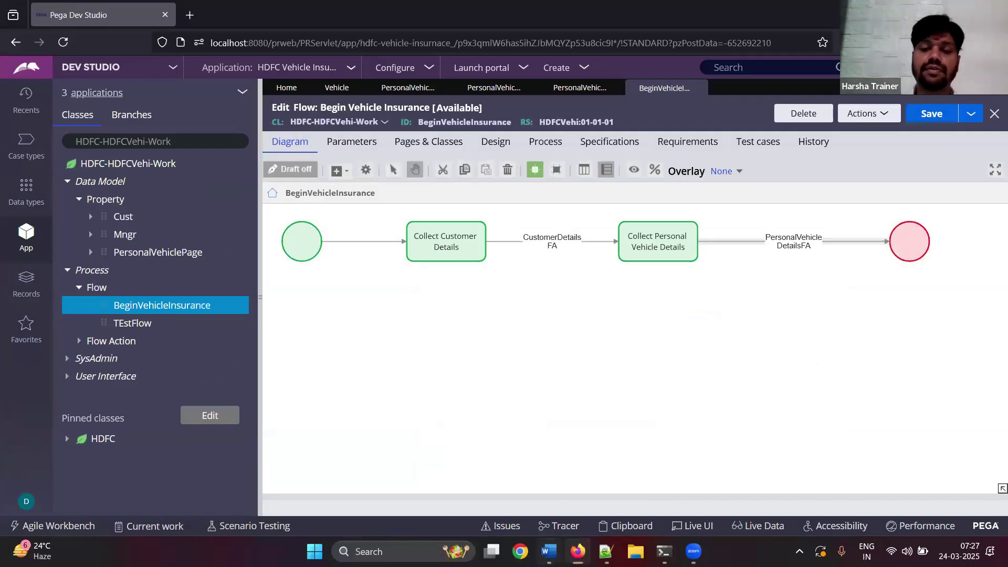
pyautogui.hotkey('alt', 'Tab')
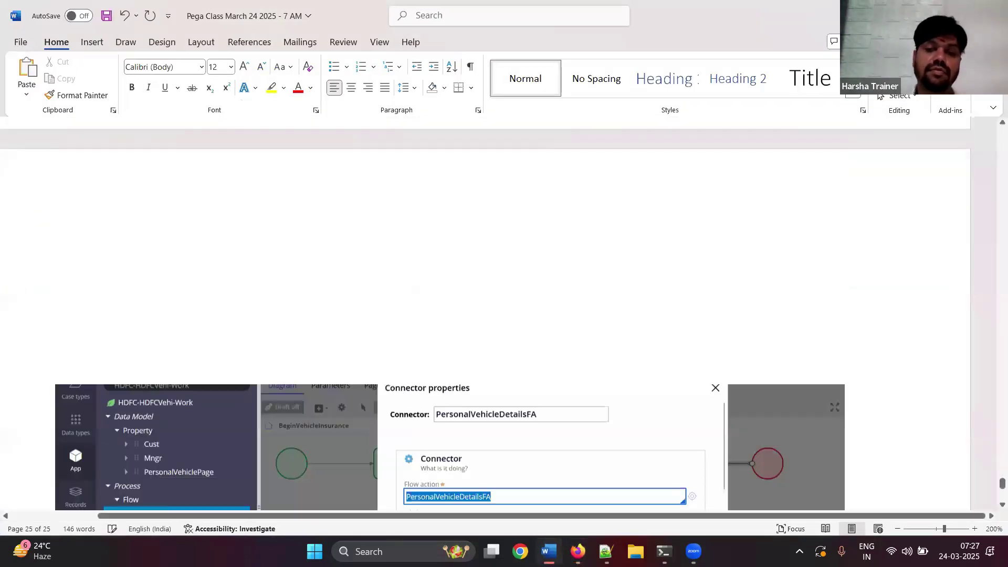
# - Add the note 'Submit' below the pasted image and save the notes
pyautogui.press('Return')
pyautogui.write('Submit')
pyautogui.press('Return')
pyautogui.hotkey('ctrl', 's')
pyautogui.hotkey('alt', 'Tab')
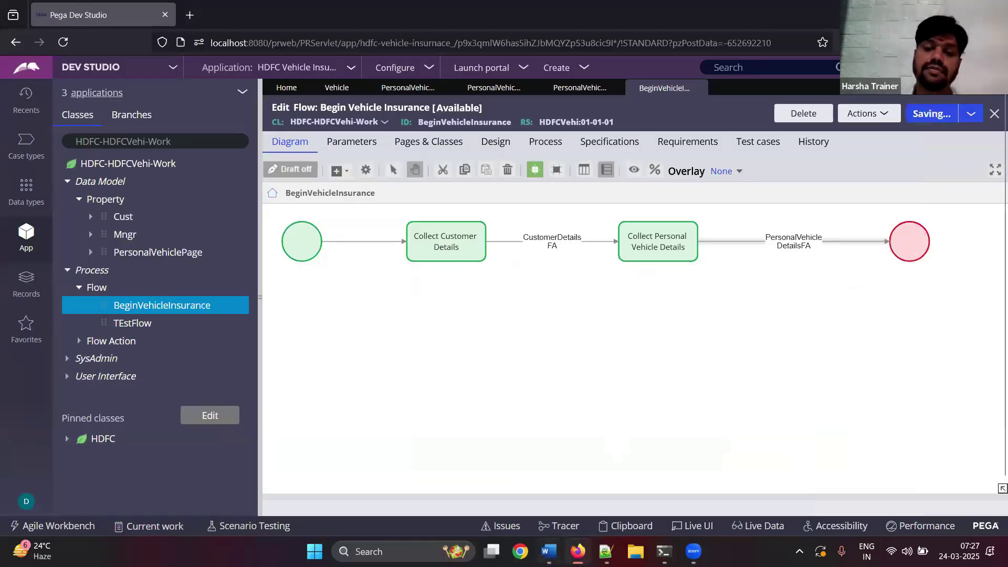
# - Paste the finished flow screenshot with a 'save, Done DONE.' note and save the Begin Vehicle Insurance flow
pyautogui.hotkey('alt', 'Tab')
pyautogui.hotkey('ctrl', 'v')
pyautogui.write('save, Done')
pyautogui.write('DONE')
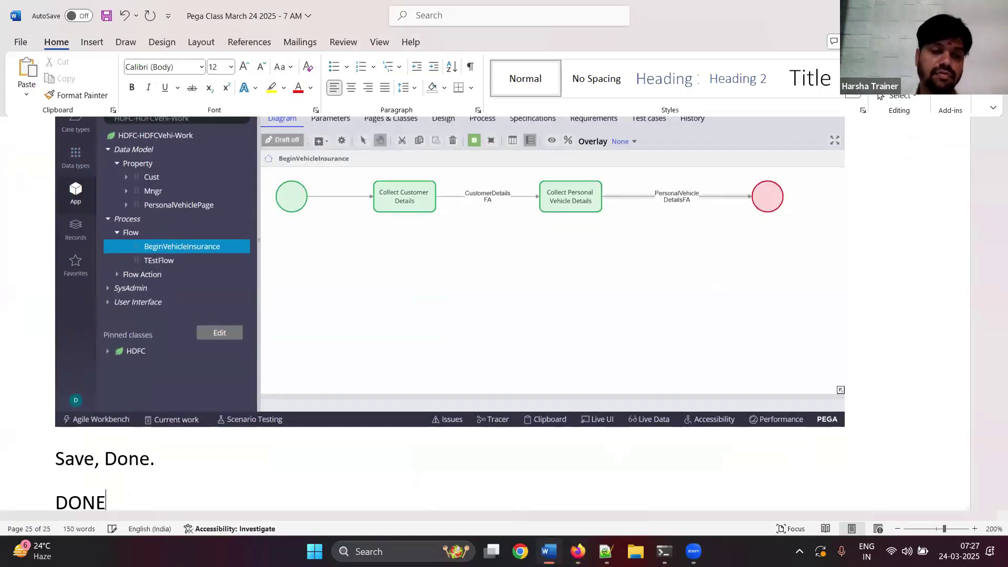
pyautogui.write('.')
pyautogui.press('Return')
pyautogui.hotkey('alt', 'Tab')
pyautogui.click(915, 121)
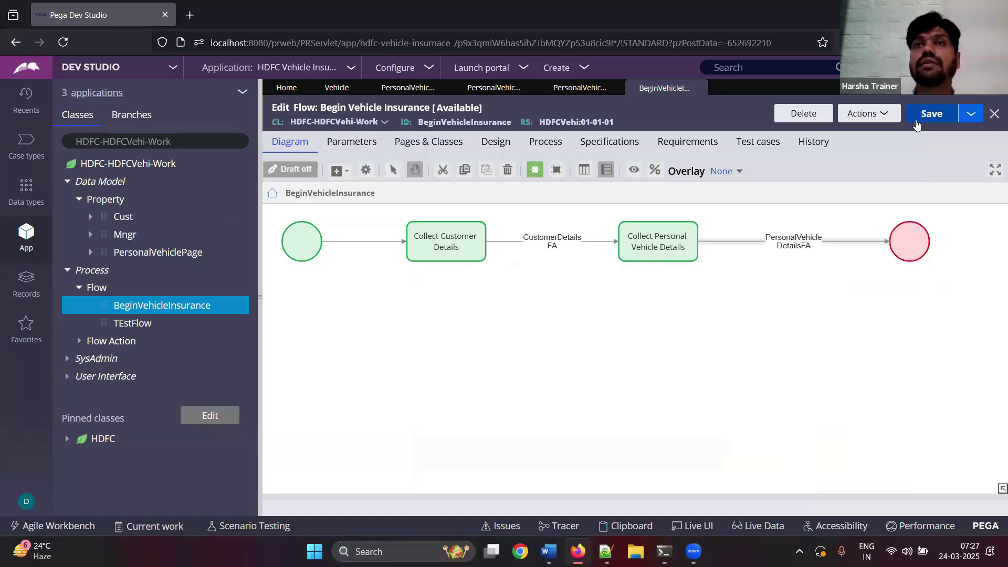
# - Maximize Word, type 'Run the flow, create a case and test it', and save the notes
pyautogui.click(548, 551)
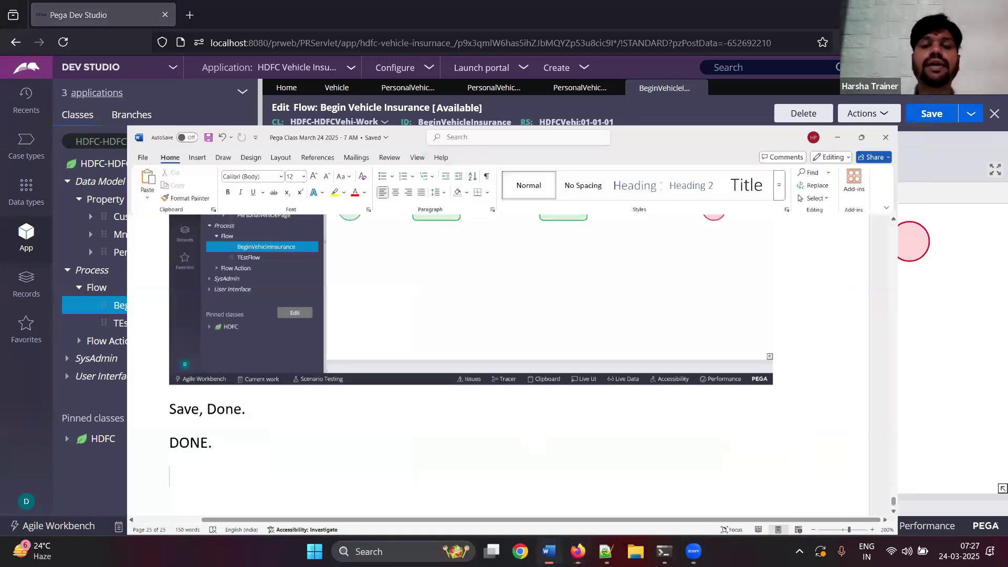
pyautogui.press('super+Up')
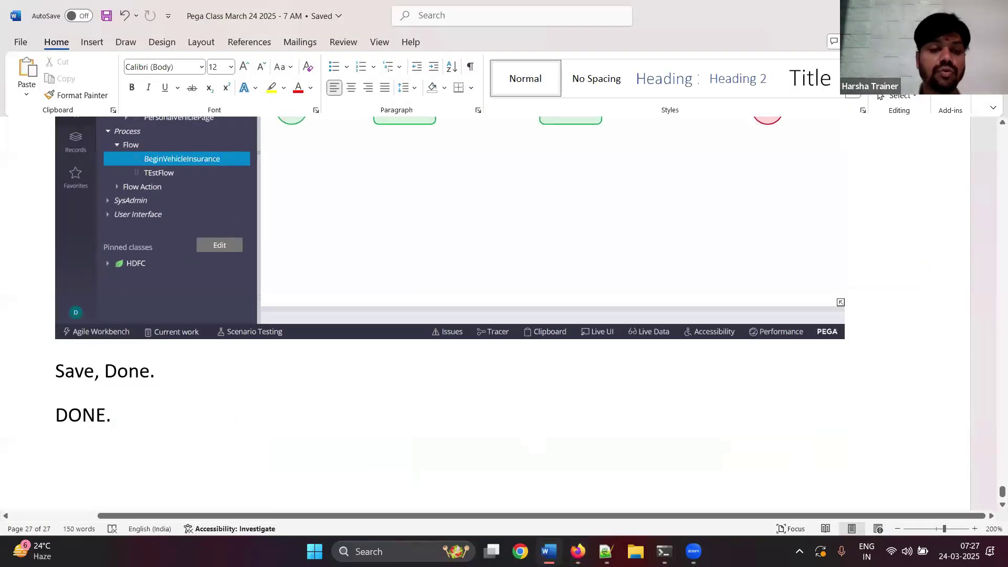
pyautogui.write('Run the flow')
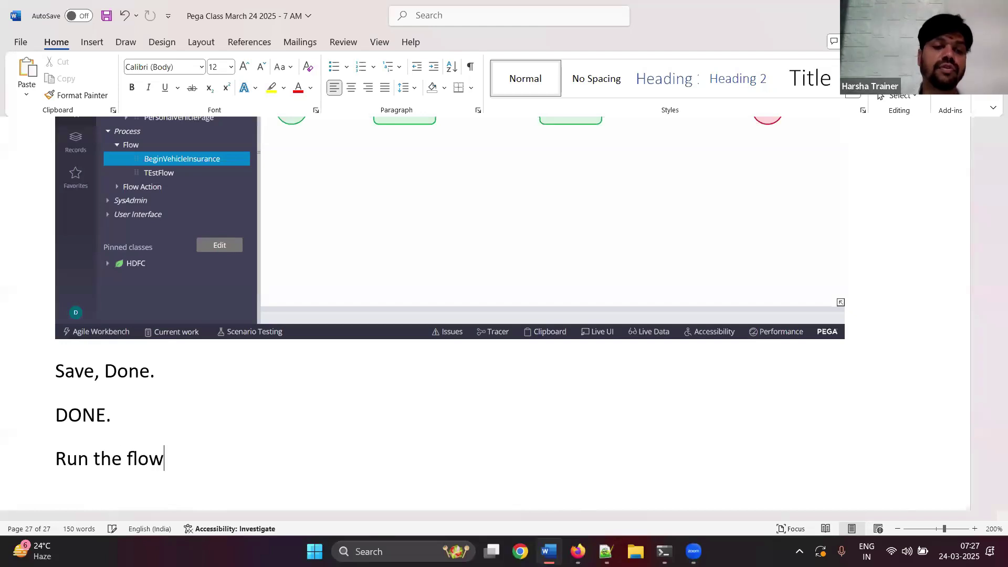
pyautogui.write(', create')
pyautogui.press('BackSpace')
pyautogui.write('ate a fa')
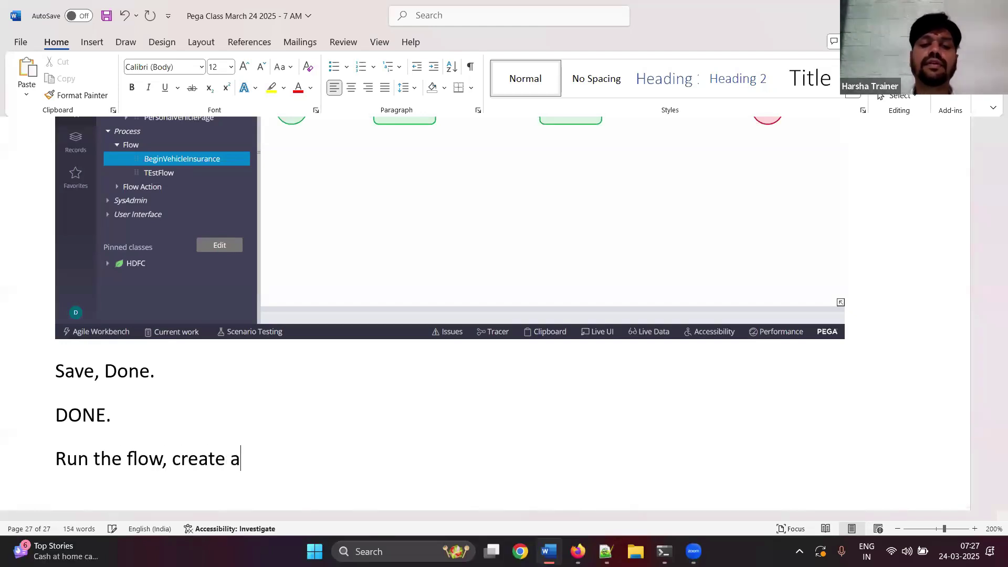
pyautogui.press('BackSpace')
pyautogui.press('BackSpace')
pyautogui.write('case and tes ti')
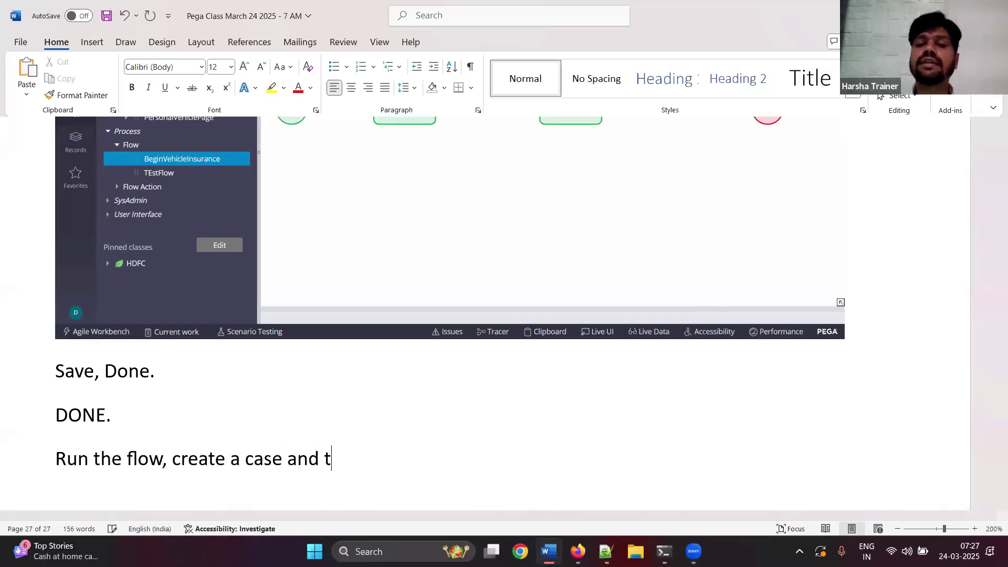
pyautogui.press('BackSpace')
pyautogui.press('BackSpace')
pyautogui.press('BackSpace')
pyautogui.write('t it')
pyautogui.press('Return')
pyautogui.hotkey('ctrl', 's')
# - Run the Begin Vehicle Insurance flow to create a new case
pyautogui.click(548, 551)
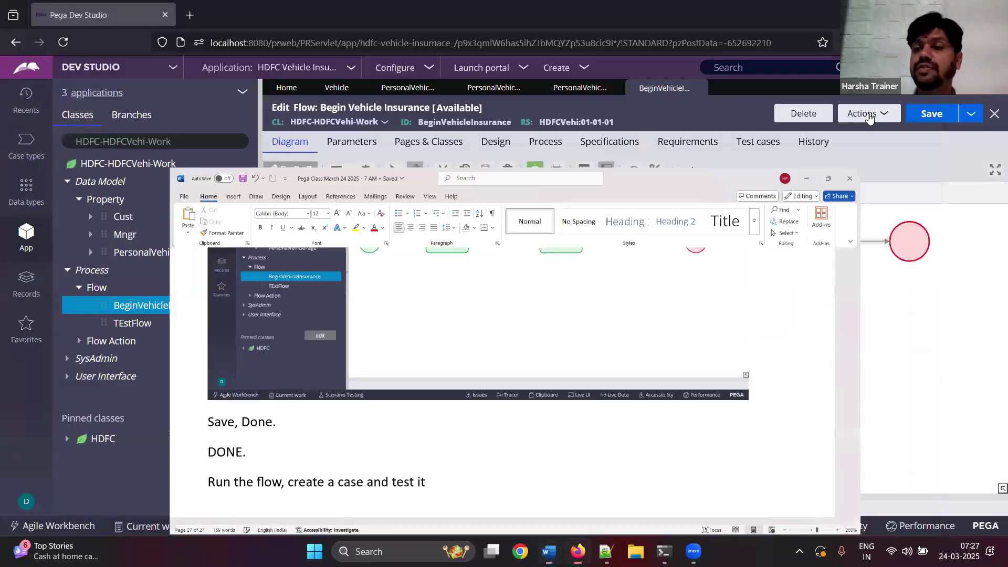
pyautogui.click(867, 113)
pyautogui.click(843, 133)
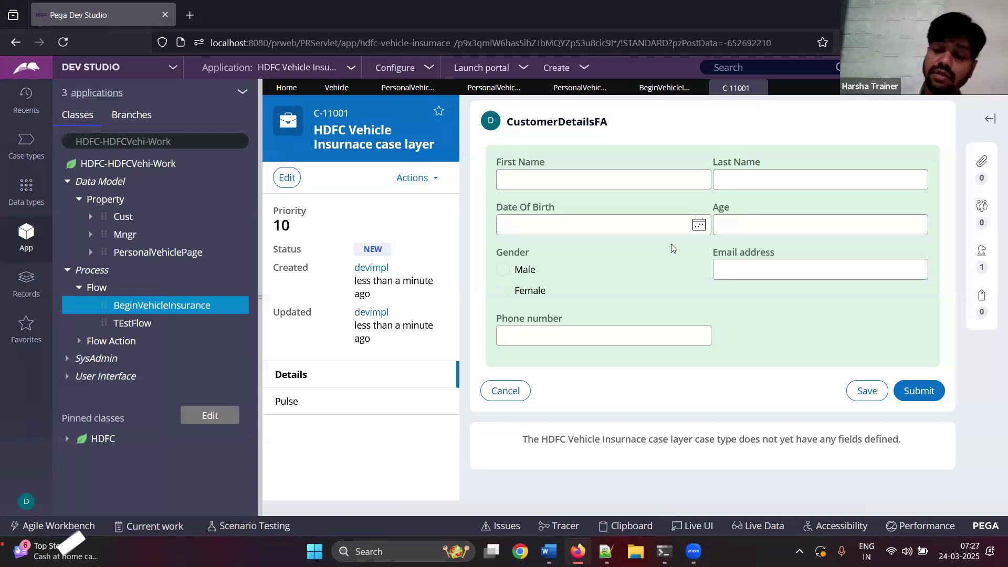
# - Paste a screenshot of the new C-11001 case form into the Word class notes
pyautogui.click(549, 551)
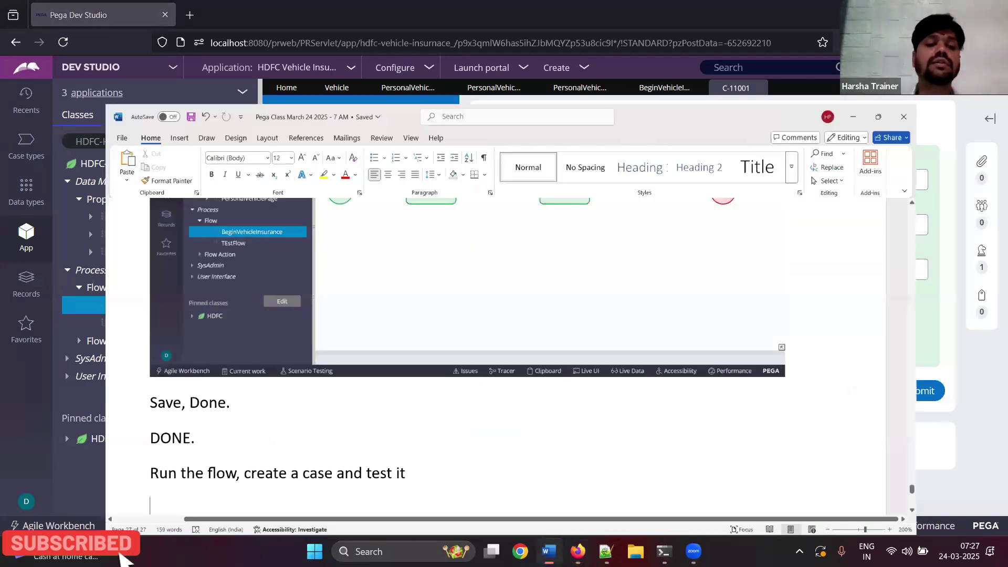
pyautogui.hotkey('ctrl', 'v')
pyautogui.click(853, 117)
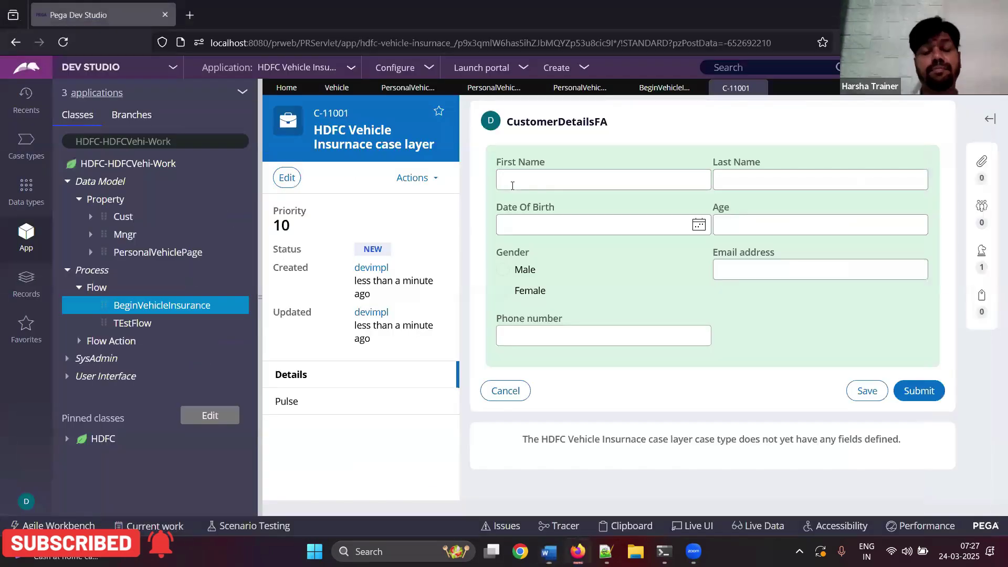
# - Fill in the customer's first and last name, March 11 birth date, age, Female gender and e-mail
pyautogui.click(512, 186)
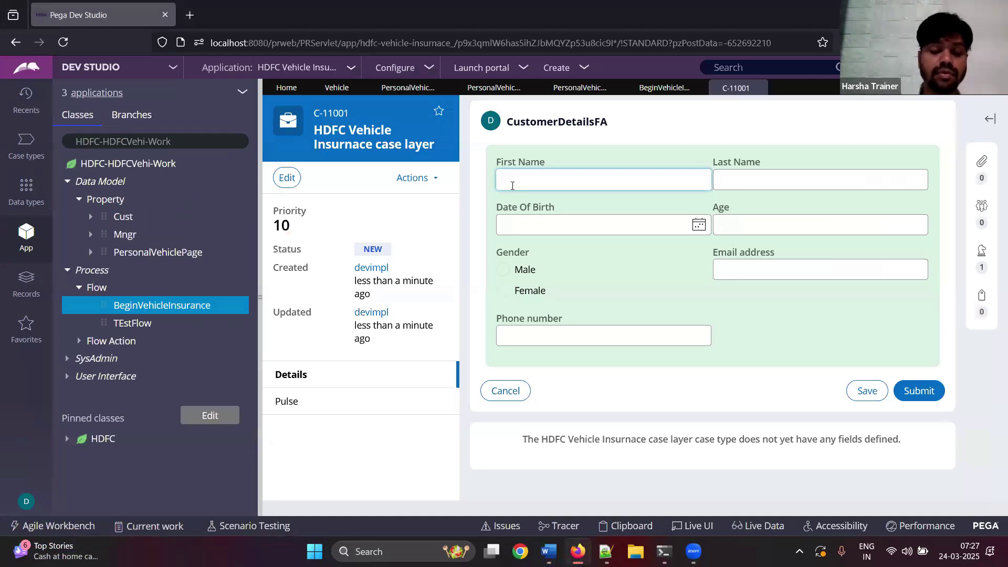
pyautogui.write('Abbakka')
pyautogui.press('Tab')
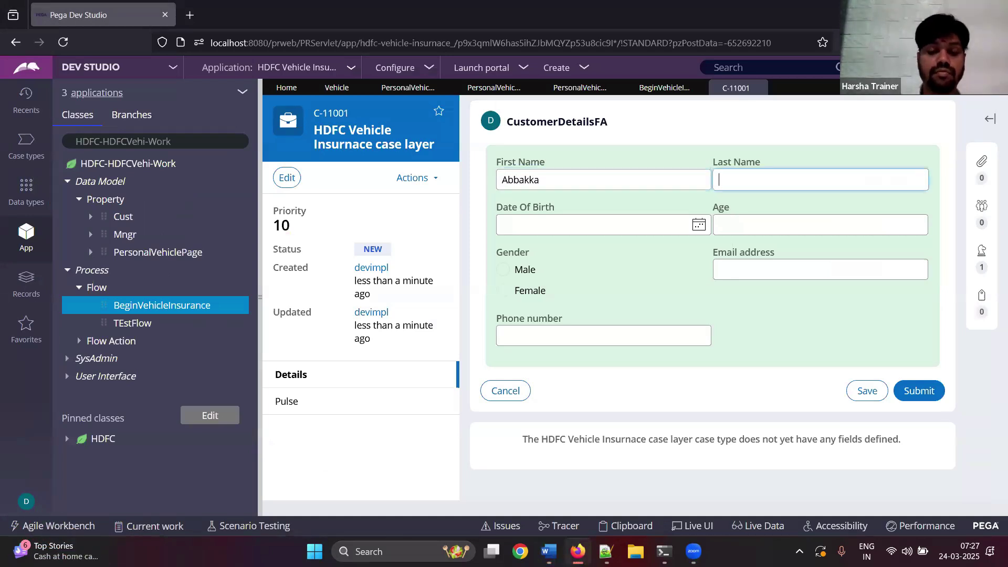
pyautogui.write('Chowtha')
pyautogui.click(628, 223)
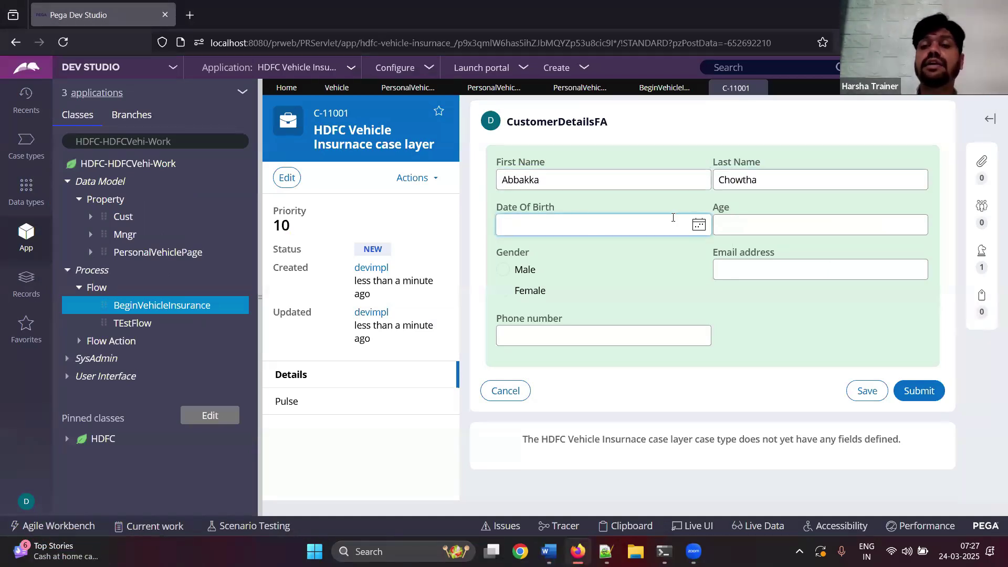
pyautogui.click(698, 225)
pyautogui.click(560, 338)
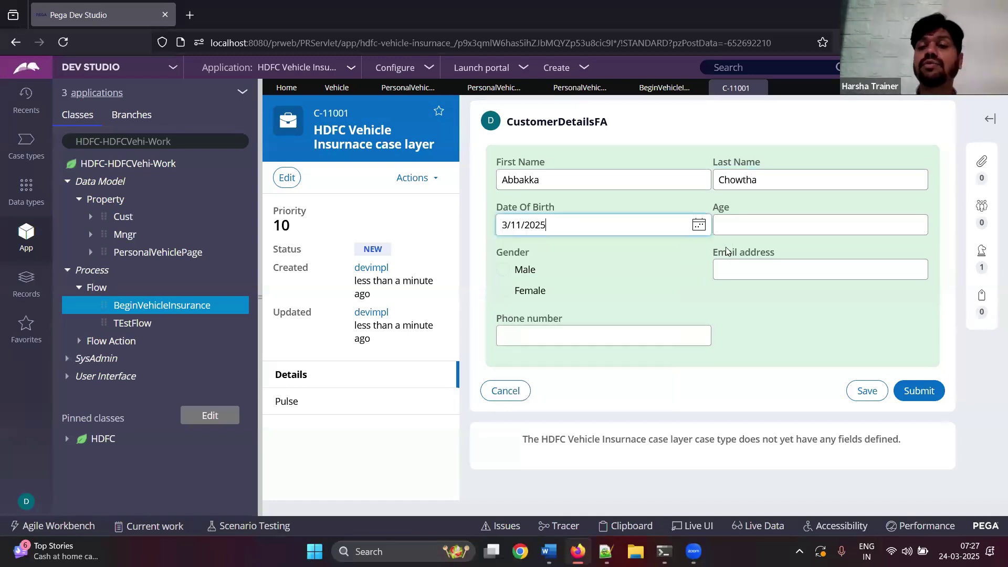
pyautogui.click(737, 226)
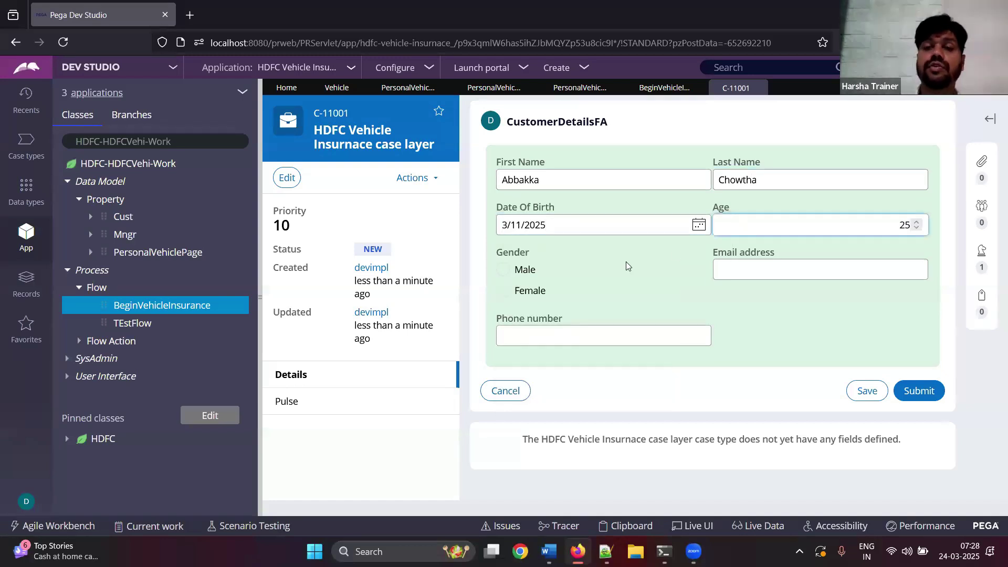
pyautogui.click(505, 290)
pyautogui.click(813, 274)
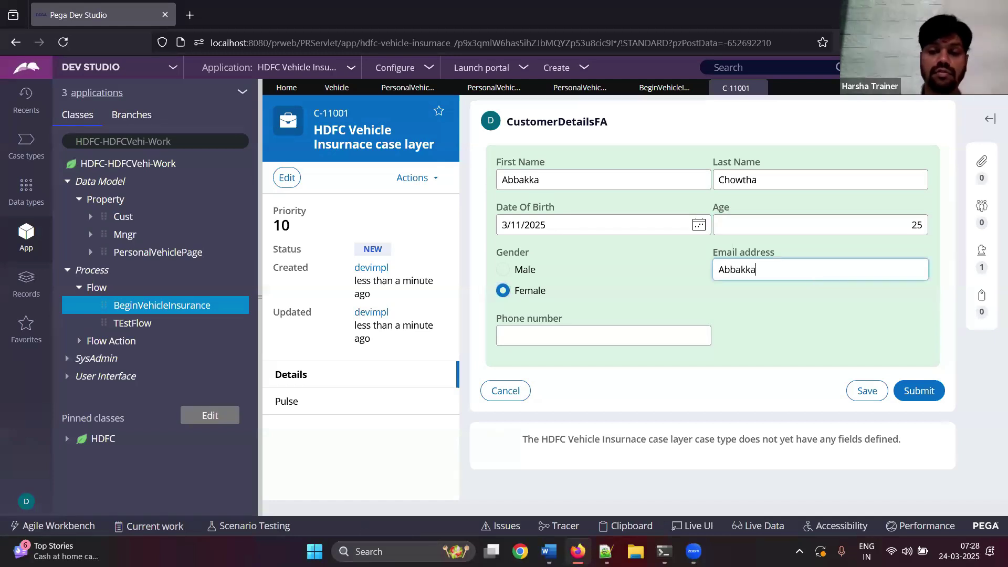
pyautogui.press('Tab')
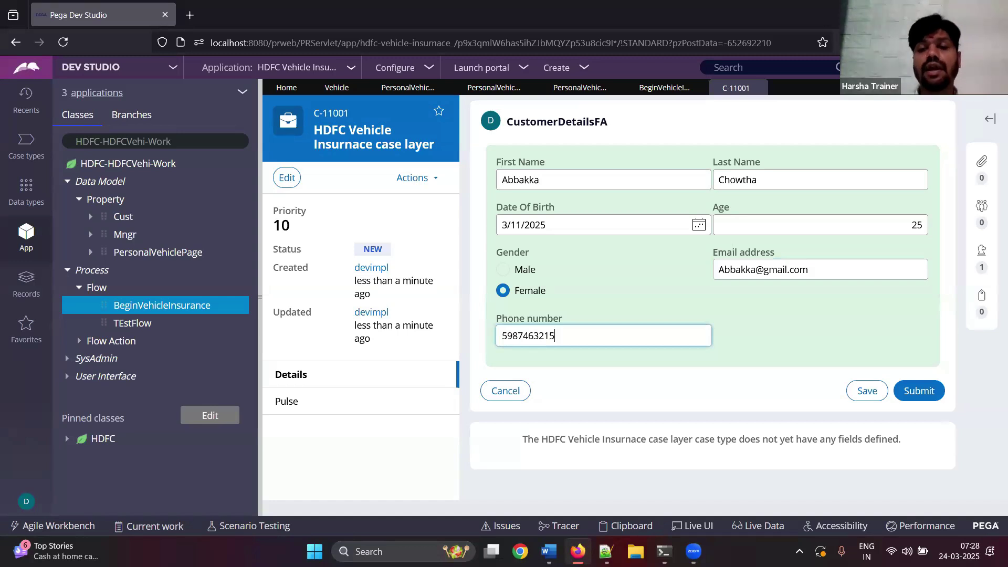
# - Paste the filled form screenshot with a 'Submit' note into Word, then submit the customer details
pyautogui.click(549, 551)
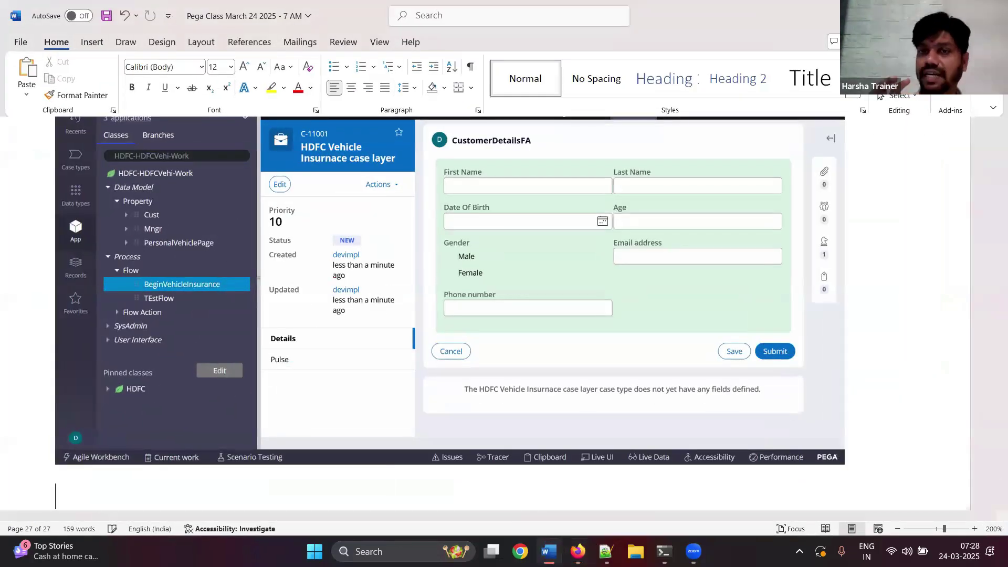
pyautogui.hotkey('ctrl', 'v')
pyautogui.press('Return')
pyautogui.write('Submit')
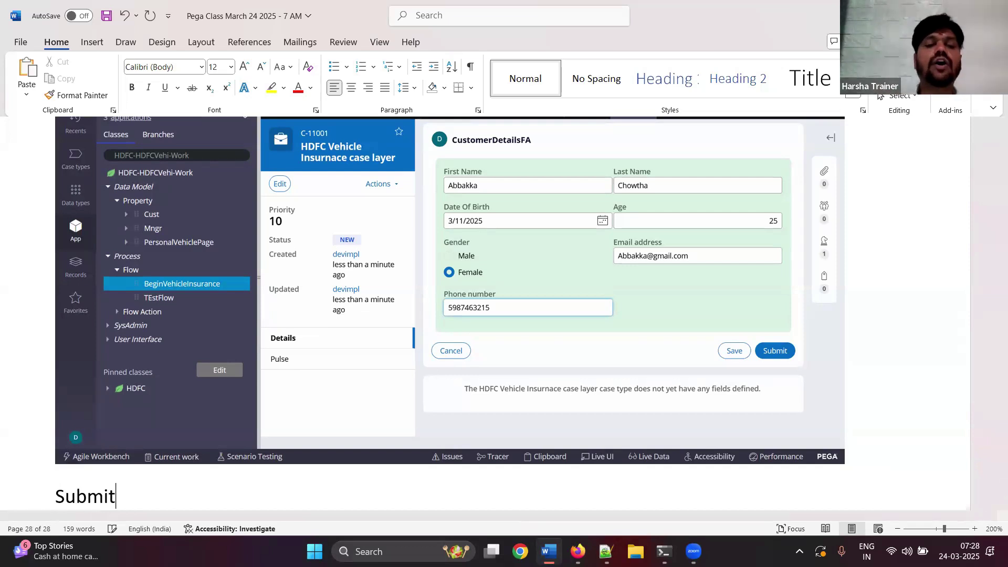
pyautogui.press('Return')
pyautogui.hotkey('alt', 'Tab')
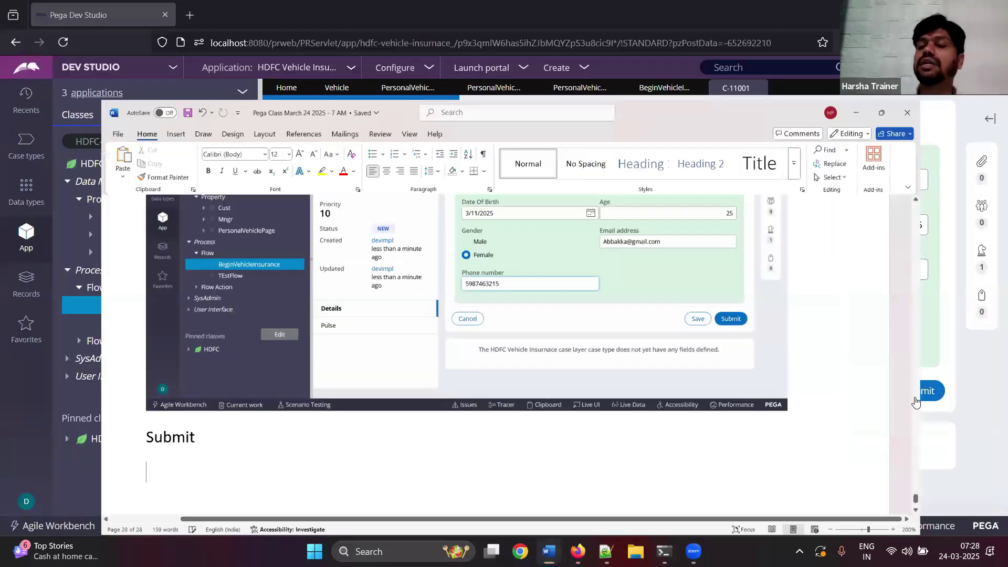
pyautogui.click(918, 390)
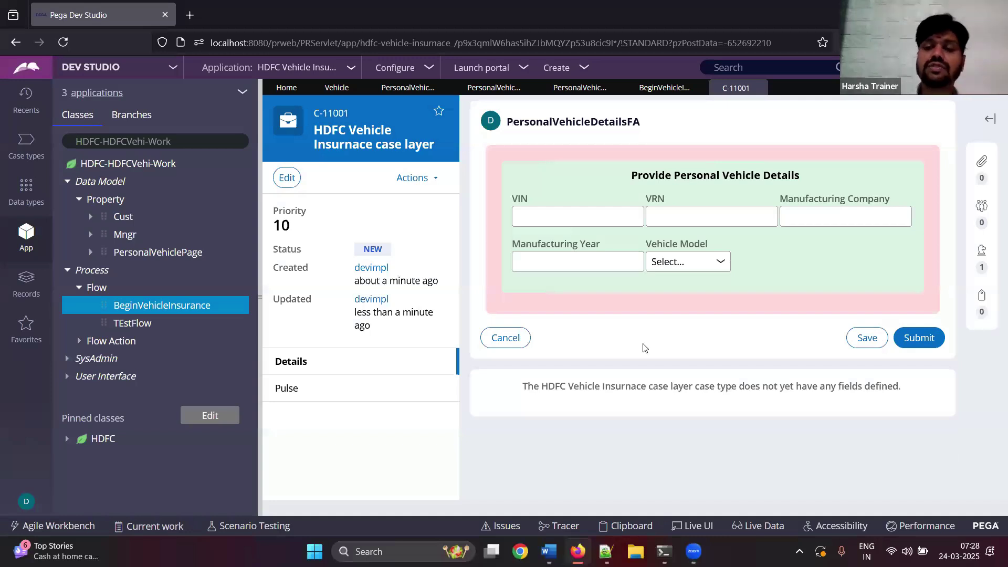
# - Paste a screenshot of the vehicle details form into the Word notes
pyautogui.click(549, 552)
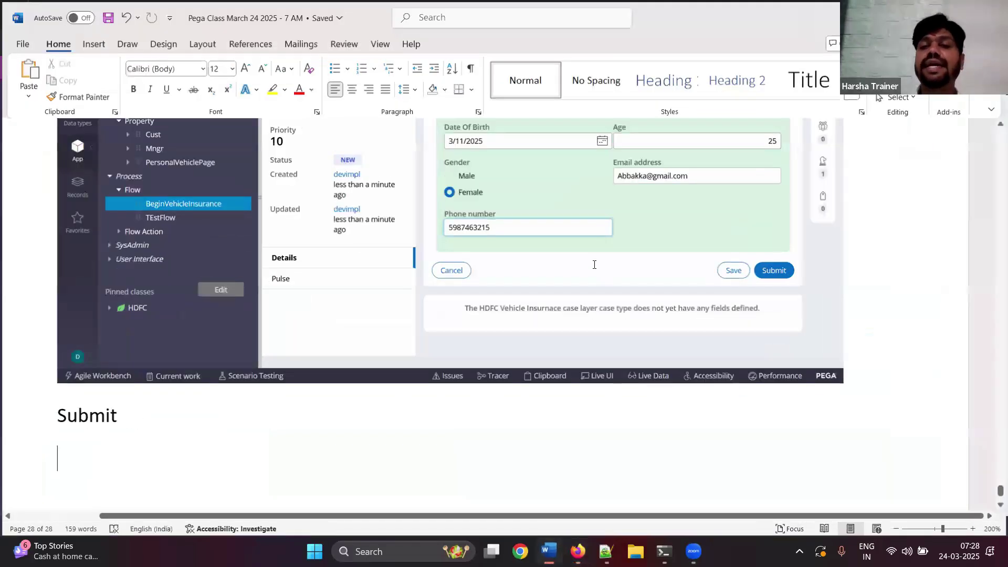
pyautogui.scroll(-5, 548, 233)
pyautogui.hotkey('ctrl', 'v')
pyautogui.hotkey('alt', 'Tab')
# - Fill in the vehicle form: VIN001, VRN R111, TATA, 2024, and Two Wheeler model
pyautogui.write('V')
pyautogui.click(711, 216)
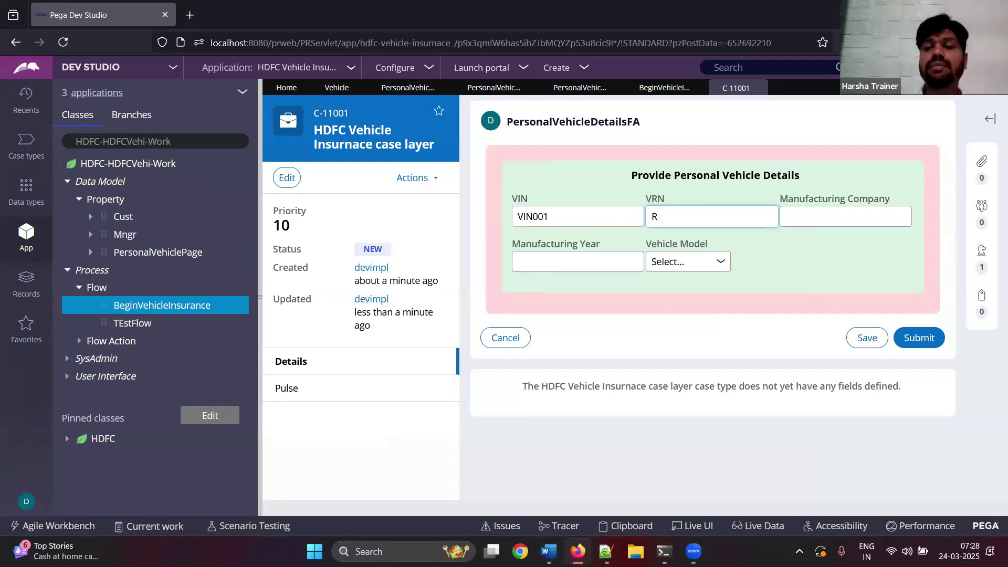
pyautogui.press('Tab')
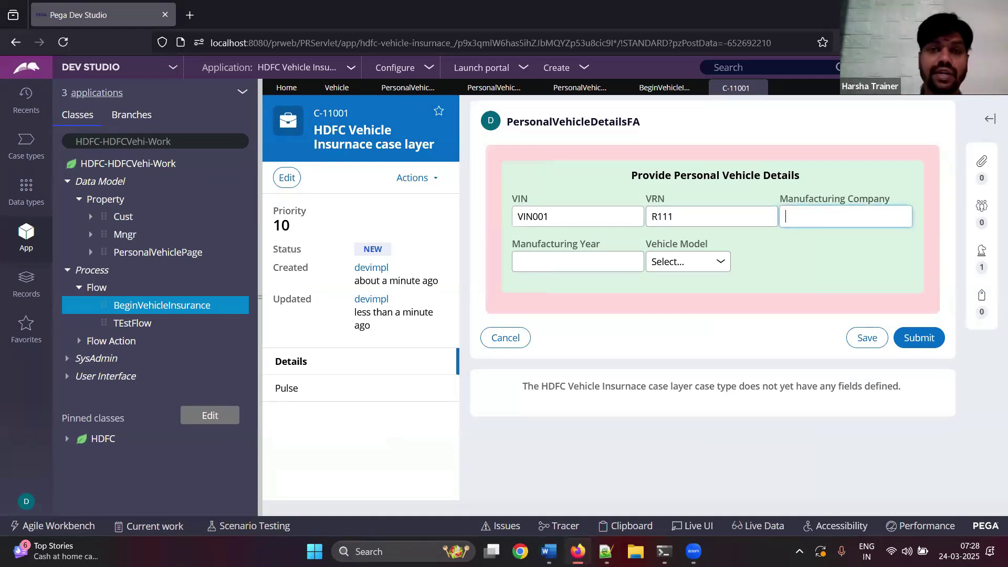
pyautogui.press('Tab')
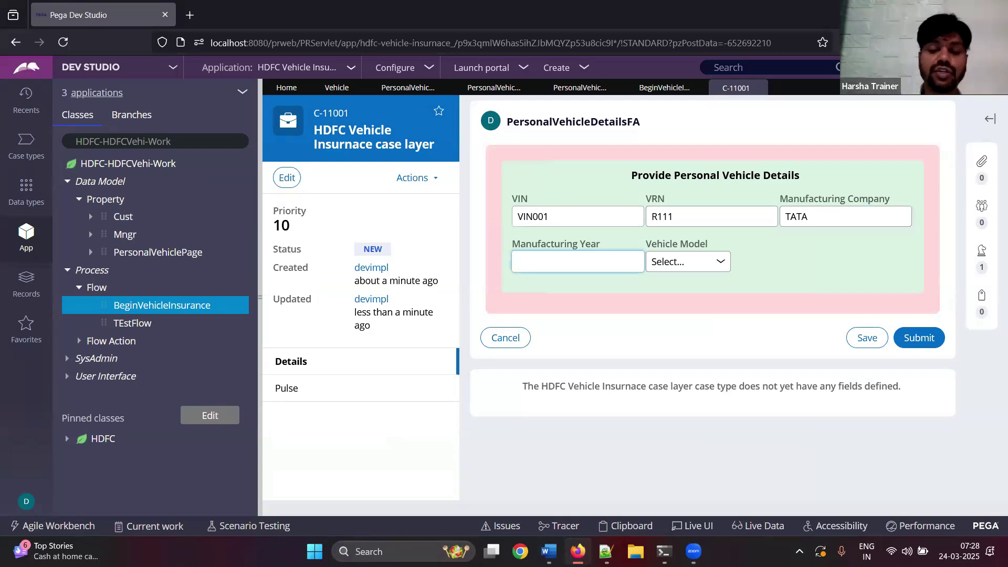
pyautogui.press('Tab')
pyautogui.click(721, 262)
pyautogui.click(693, 298)
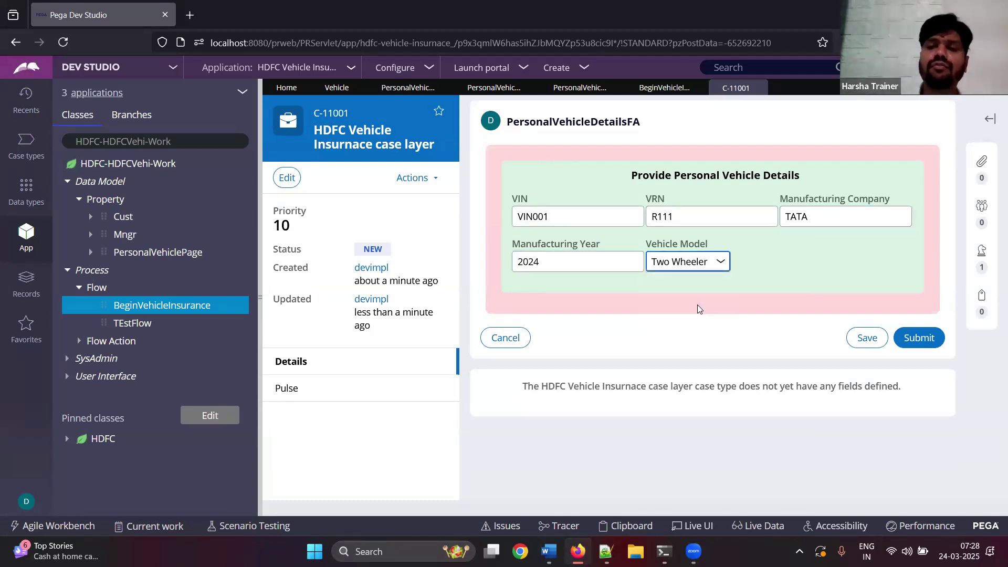
# - Note 'Submit' in Word and submit the vehicle details form
pyautogui.hotkey('alt', 'Tab')
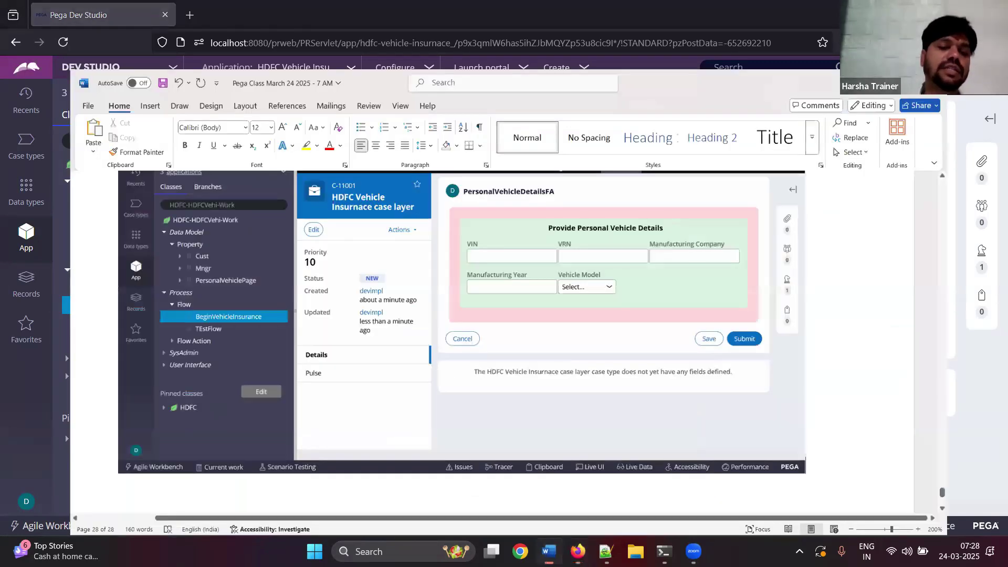
pyautogui.write('Submit')
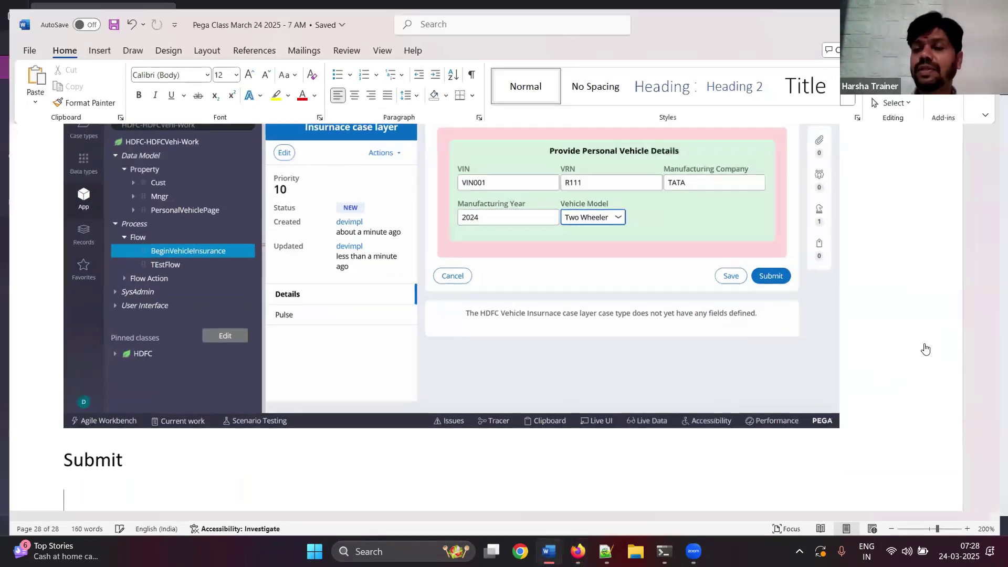
pyautogui.hotkey('alt', 'Tab')
pyautogui.click(919, 338)
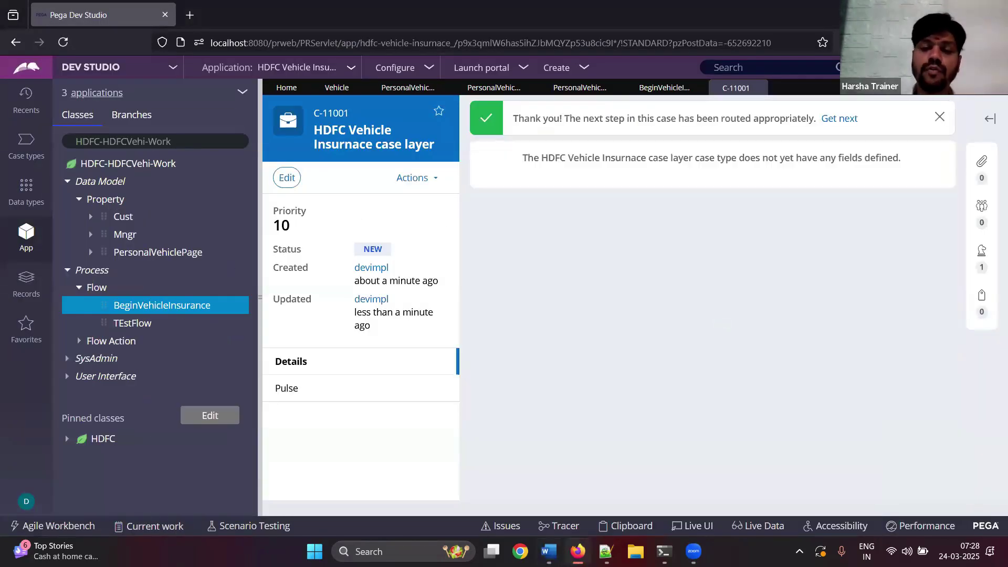
# - Paste the confirmation page screenshot, add a 'Go to clipboard' note, and save the Word notes
pyautogui.hotkey('alt', 'Tab')
pyautogui.hotkey('ctrl', 'v')
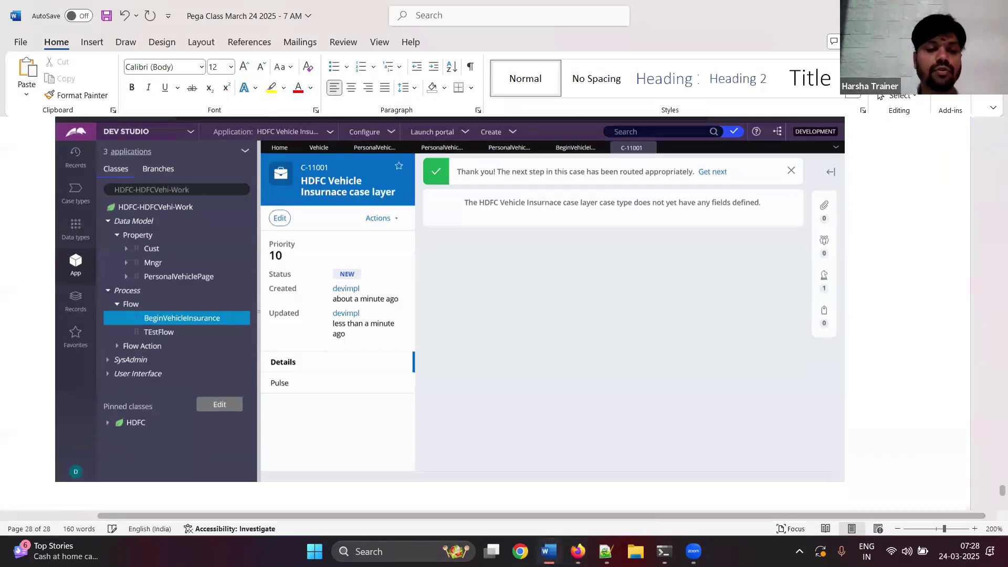
pyautogui.write('Go to clipboard')
pyautogui.press('Return')
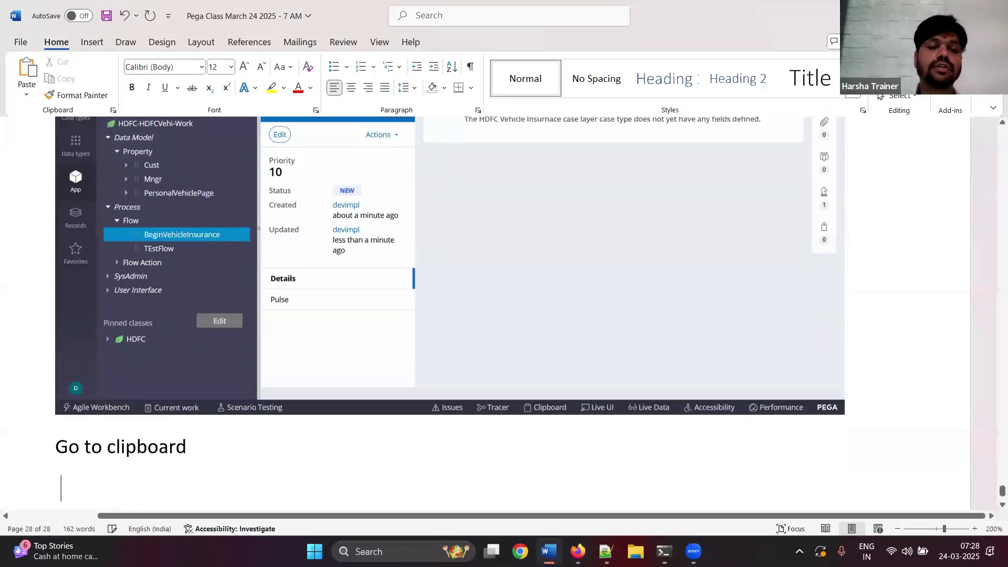
pyautogui.hotkey('ctrl', 's')
pyautogui.click(548, 551)
# - Open the Clipboard viewer maximized and display the pyWorkPage properties for C-11001
pyautogui.click(627, 524)
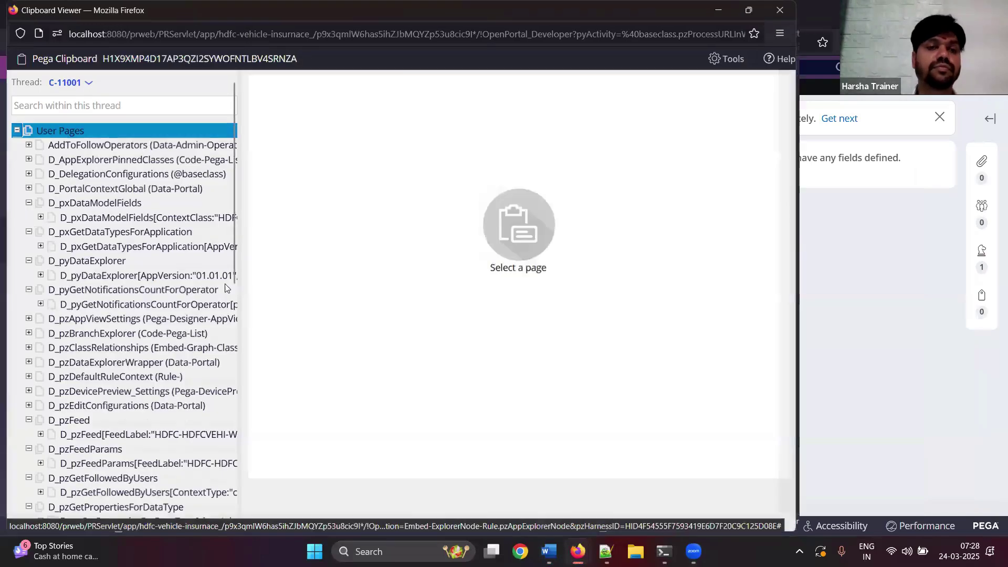
pyautogui.click(746, 10)
pyautogui.scroll(-10, 178, 405)
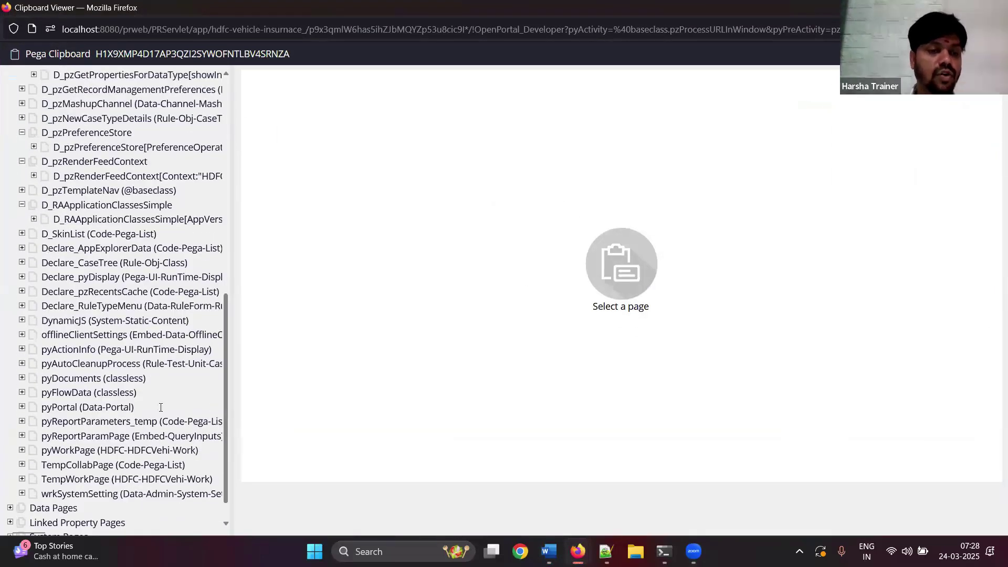
pyautogui.scroll(-1, 177, 406)
pyautogui.click(57, 417)
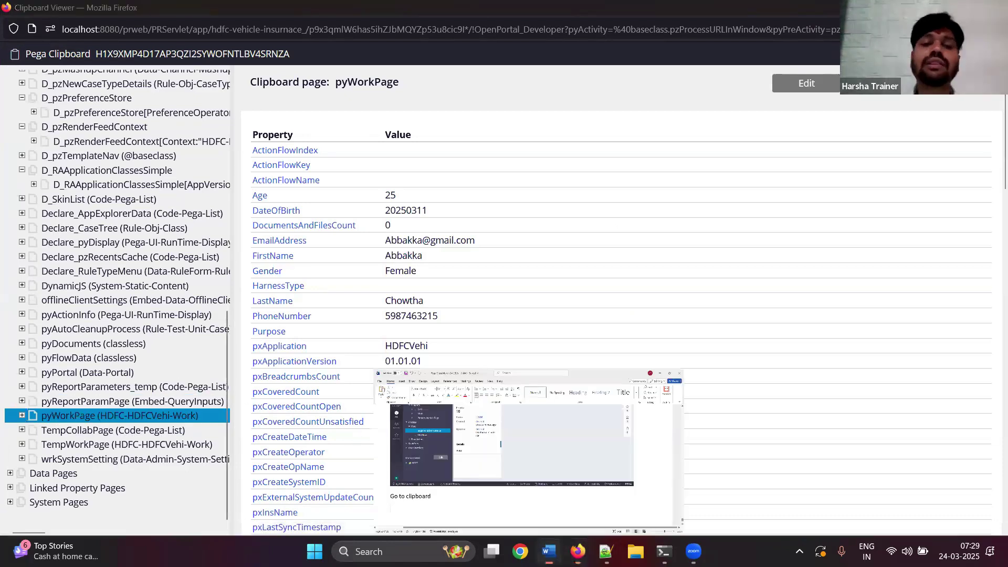
# - Paste the pyWorkPage screenshot into Word, review its properties, and expand pyWorkPage's child pages
pyautogui.click(547, 548)
pyautogui.hotkey('ctrl', 'v')
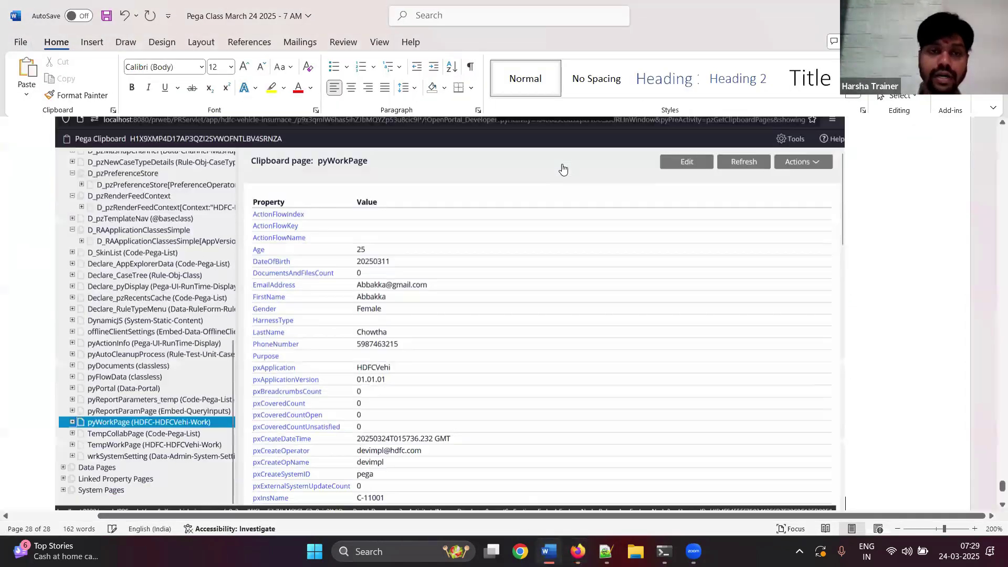
pyautogui.hotkey('alt', 'Tab')
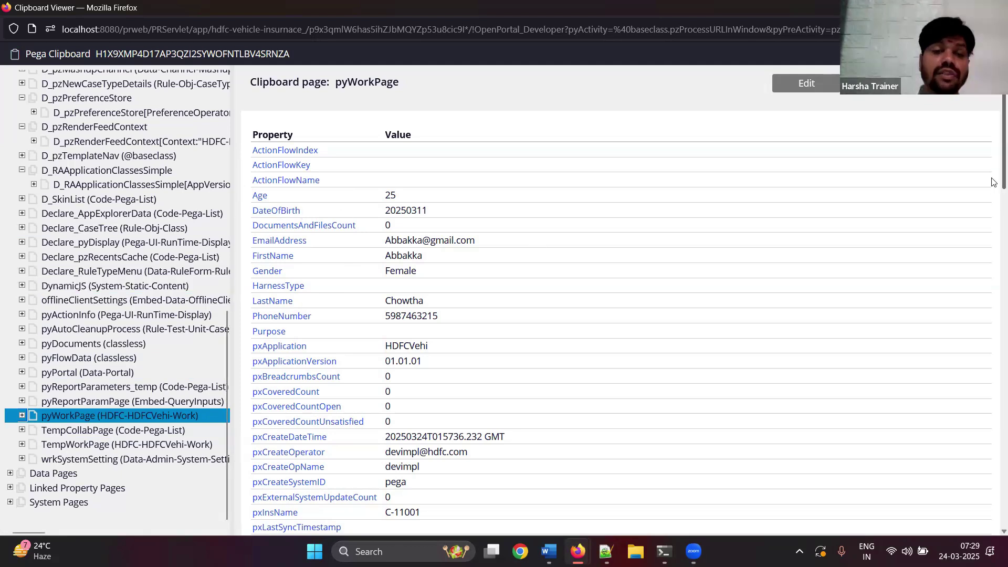
pyautogui.scroll(-15, 993, 264)
pyautogui.scroll(-4, 983, 245)
pyautogui.scroll(20, 983, 246)
pyautogui.scroll(6, 983, 245)
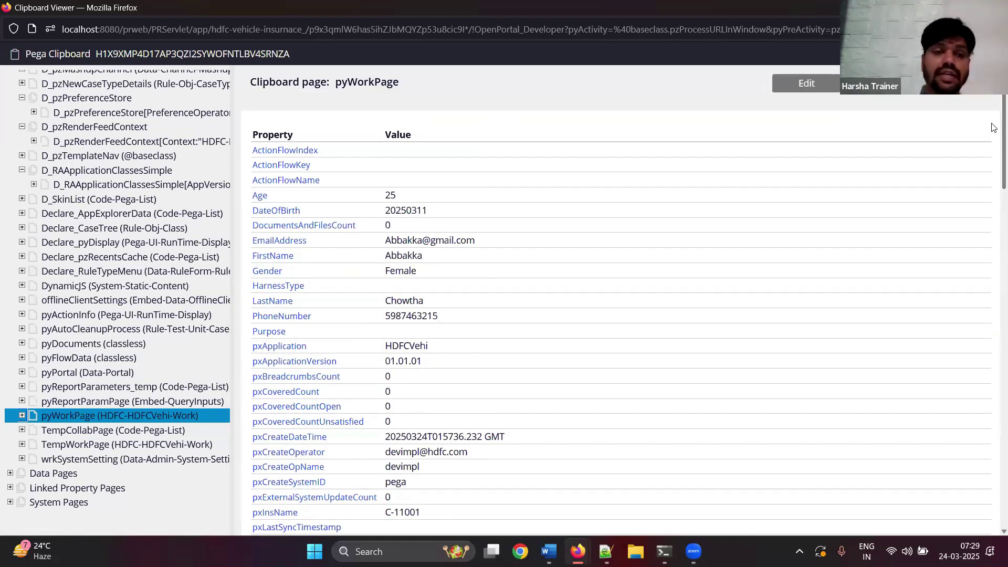
pyautogui.click(22, 415)
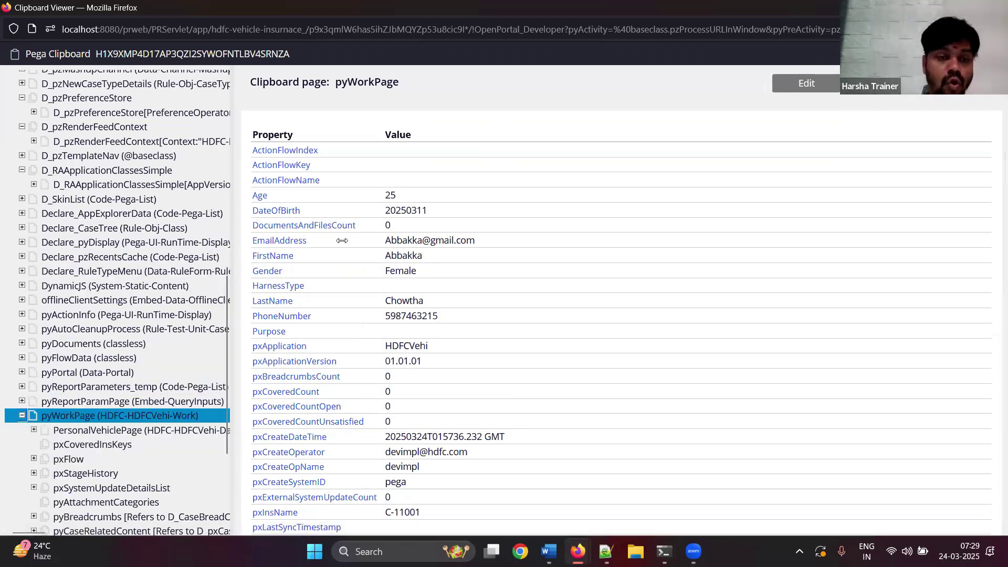
# - Widen the tree and show PersonalVehiclePage properties: TATA, 2024, Two Wheeler, VIN001, R111
pyautogui.moveTo(233, 249); pyautogui.dragTo(481, 252)
pyautogui.scroll(-2, 473, 413)
pyautogui.scroll(-2, 473, 415)
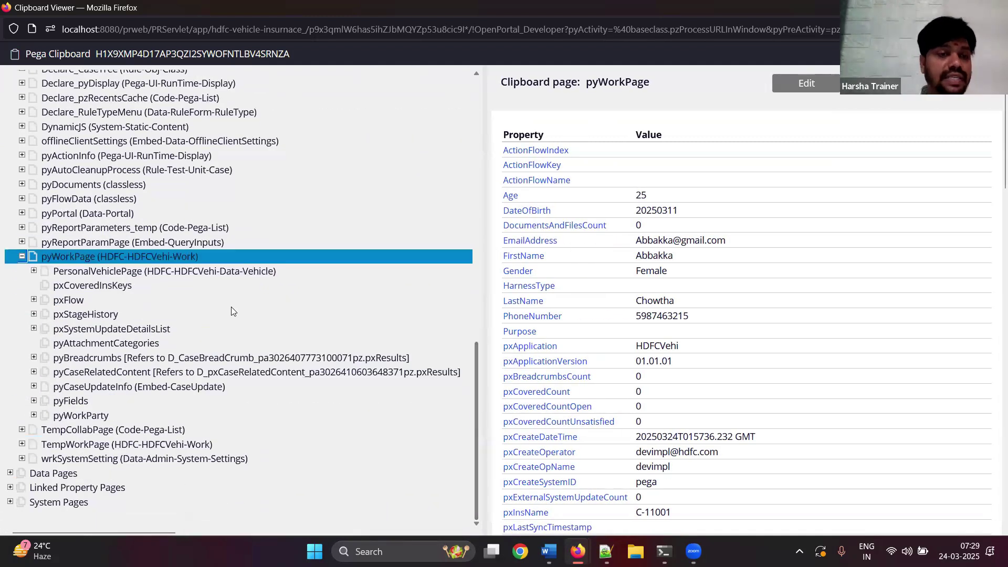
pyautogui.click(89, 274)
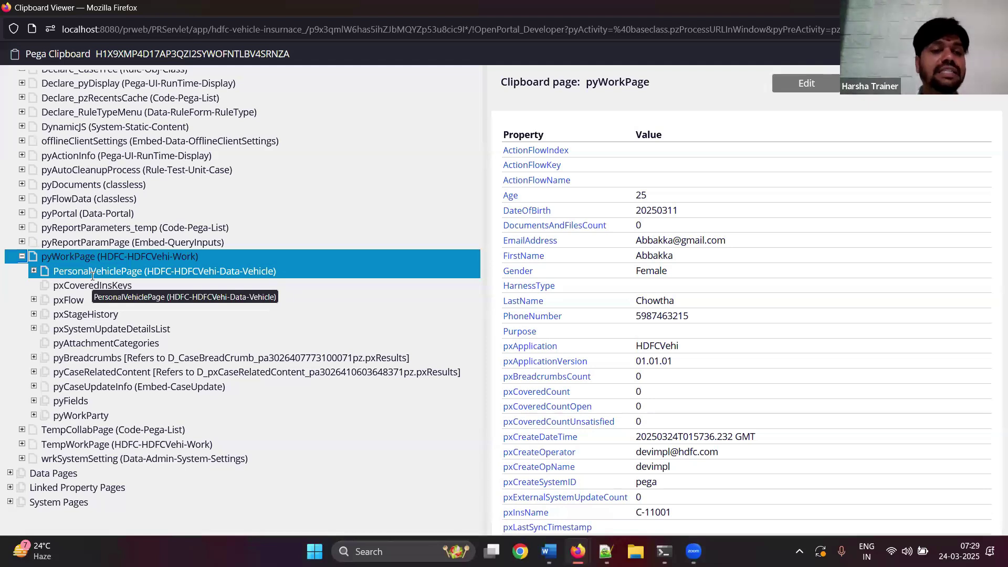
pyautogui.click(93, 274)
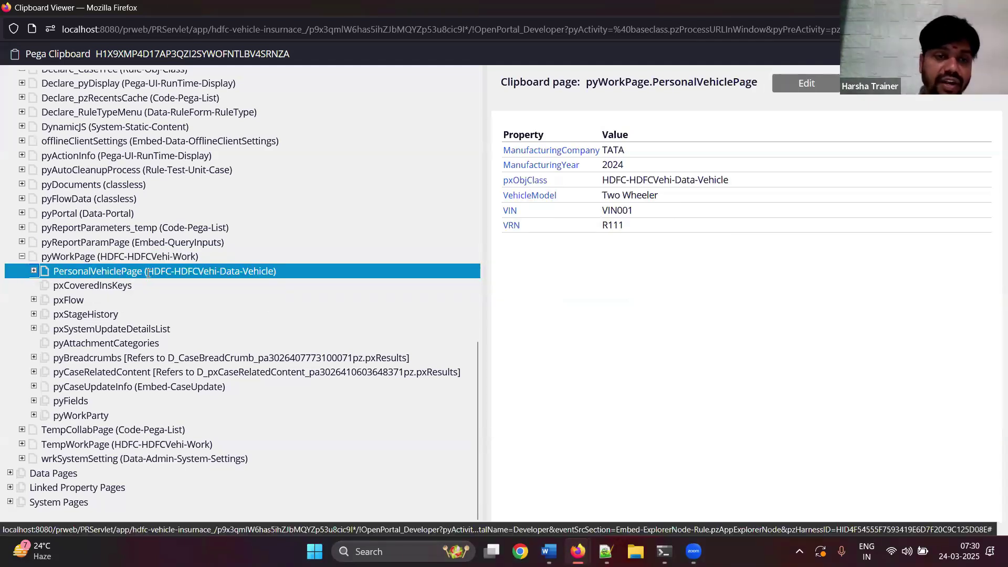
pyautogui.moveTo(148, 273); pyautogui.dragTo(273, 272)
pyautogui.click(277, 273)
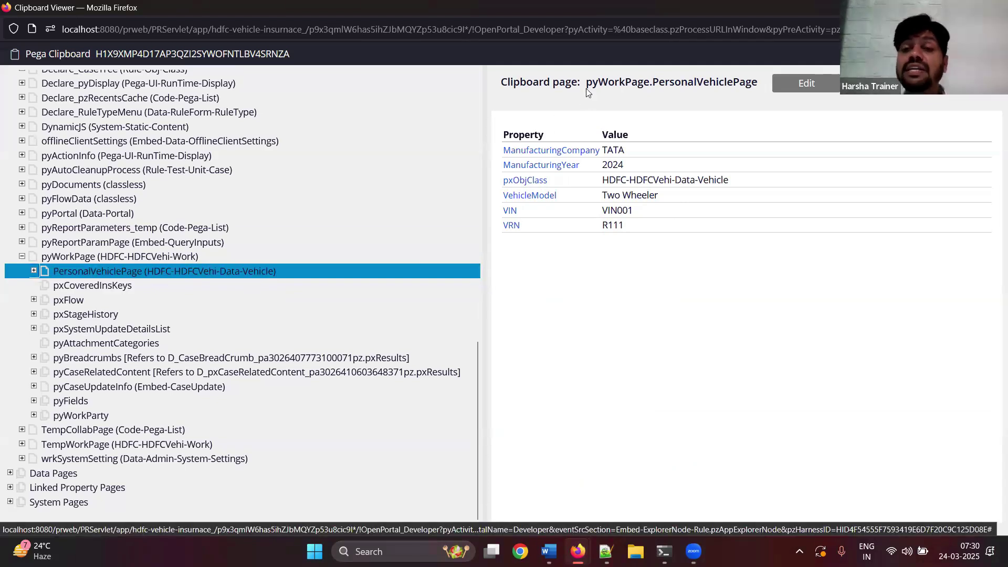
pyautogui.moveTo(587, 86); pyautogui.dragTo(756, 88)
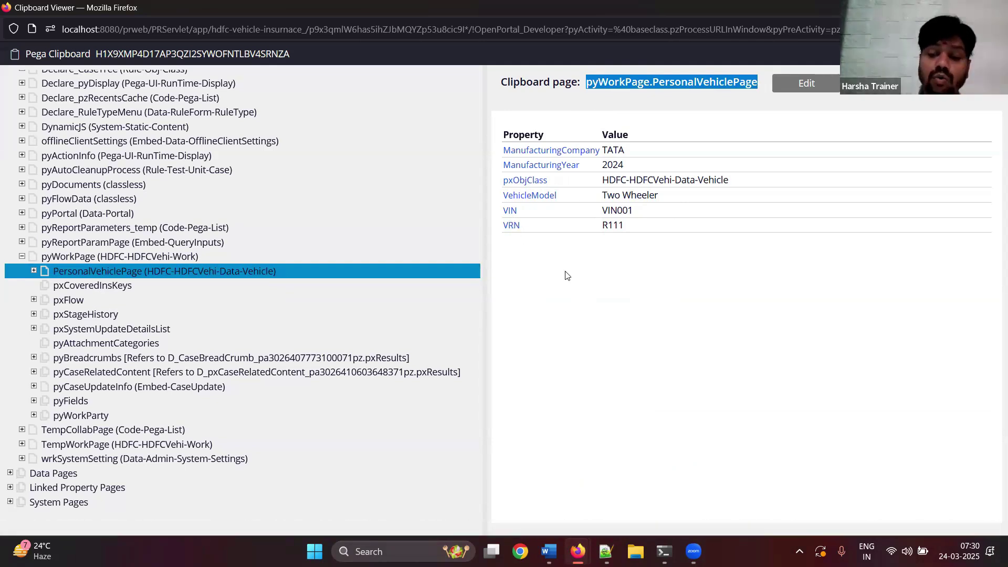
# - Finish the 'Done.' line in the Word notes and save them
pyautogui.click(548, 551)
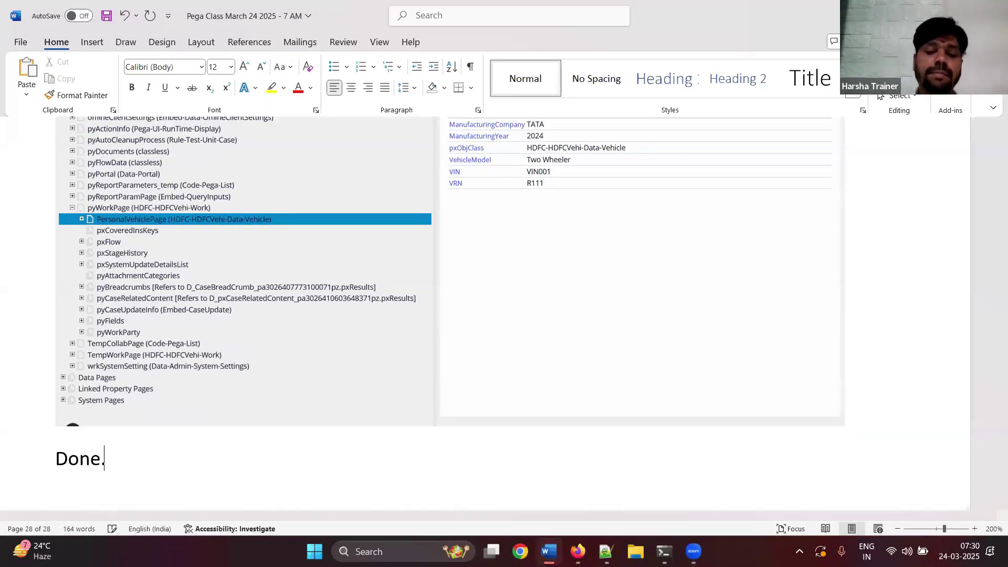
pyautogui.press('Return')
pyautogui.hotkey('ctrl', 's')
pyautogui.hotkey('alt', 'Tab')
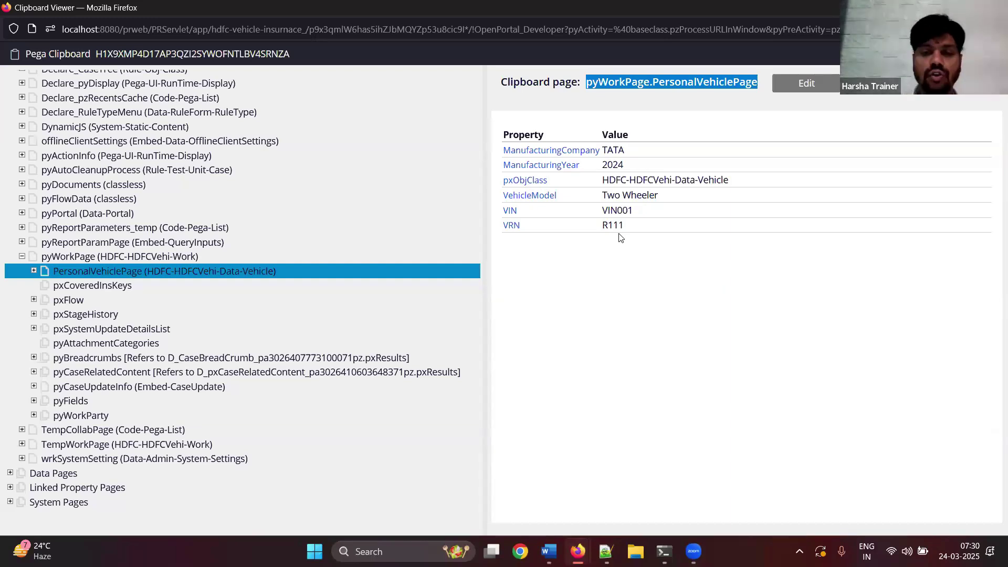
# - Open the PersonalVehiclePage property, showing its HDFC-HDFCVehi-Data-Vehicle page definition
pyautogui.moveTo(578, 551)
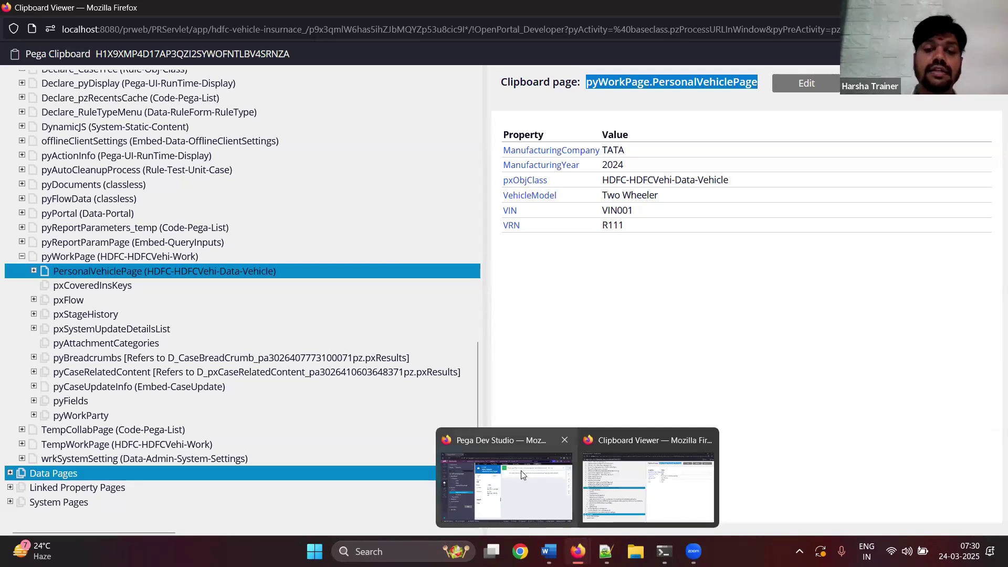
pyautogui.click(522, 475)
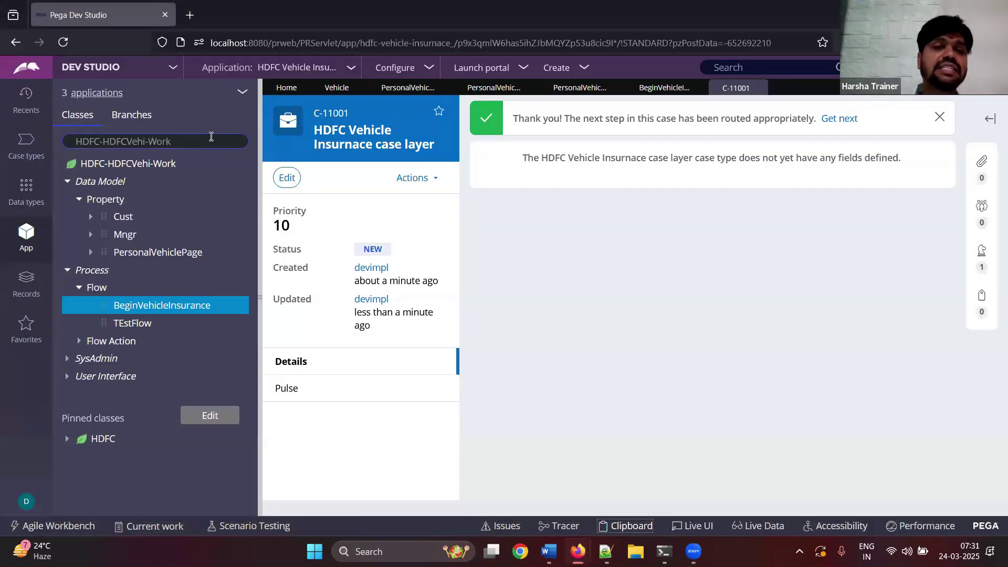
pyautogui.moveTo(212, 137); pyautogui.dragTo(65, 156)
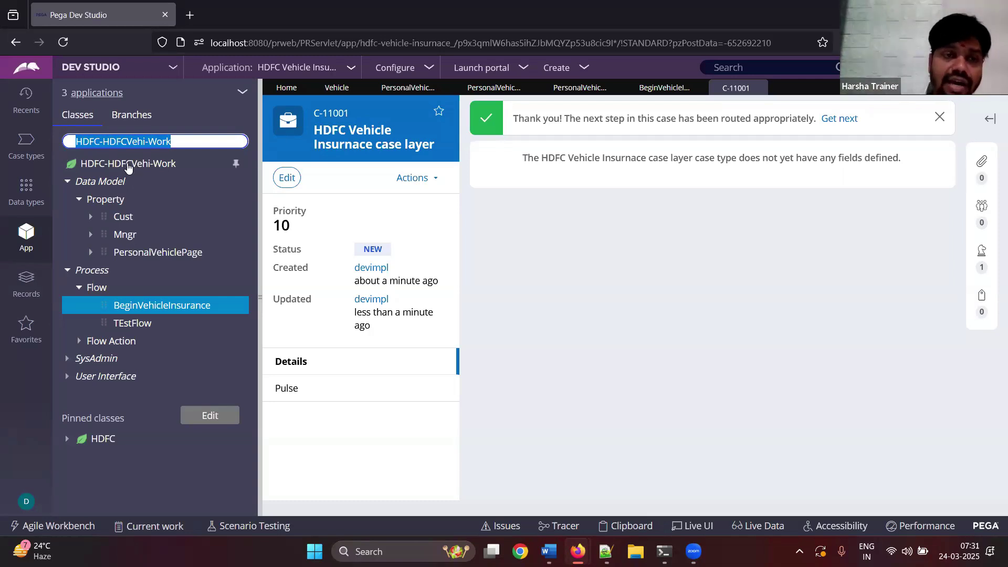
pyautogui.click(152, 253)
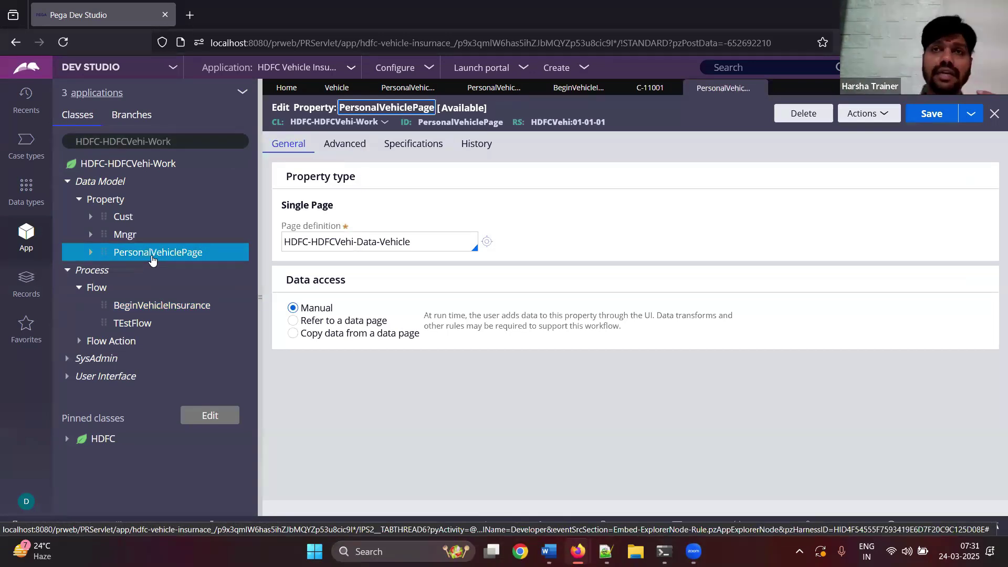
pyautogui.moveTo(433, 243); pyautogui.dragTo(261, 256)
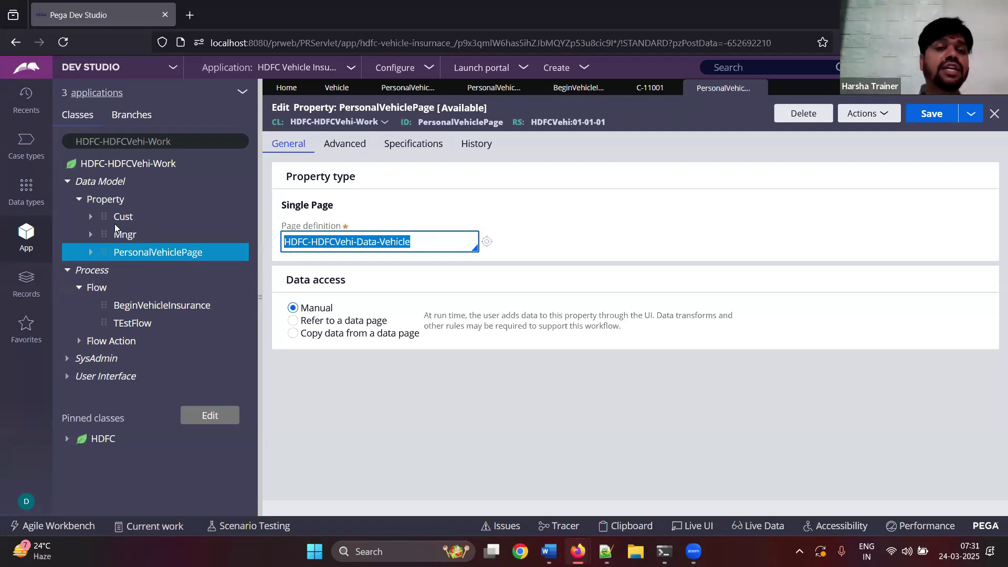
# - Expand Cust to view FN and LN, then collapse it and expand Mngr
pyautogui.click(91, 217)
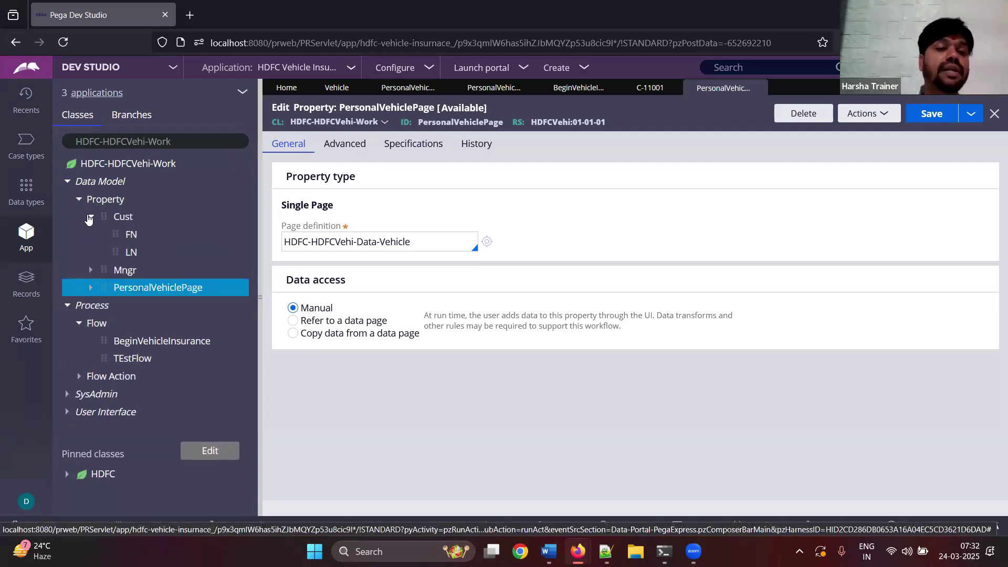
pyautogui.click(91, 217)
pyautogui.click(90, 235)
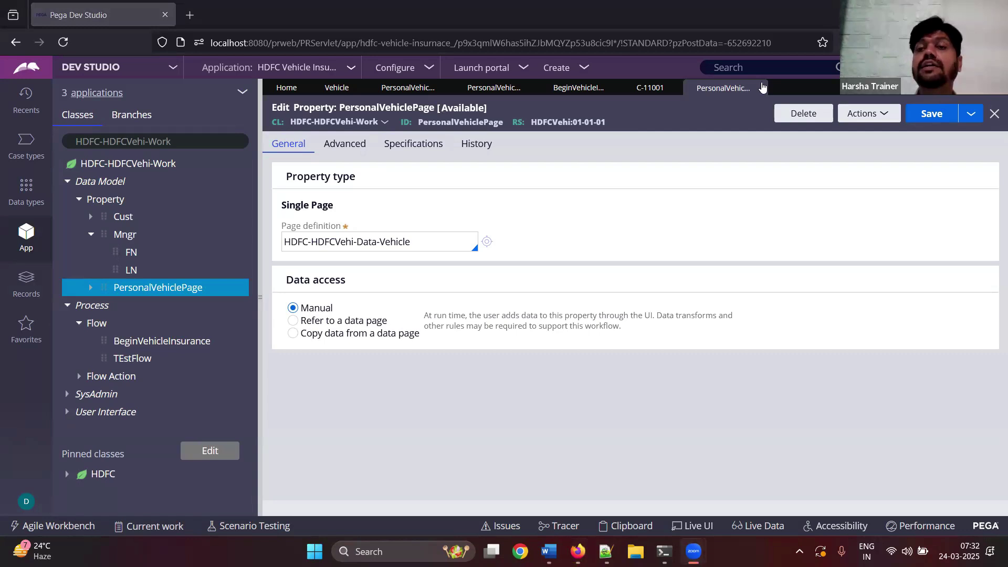
# - Close the six open rule and case tabs, leaving only the Home dashboard
pyautogui.click(762, 87)
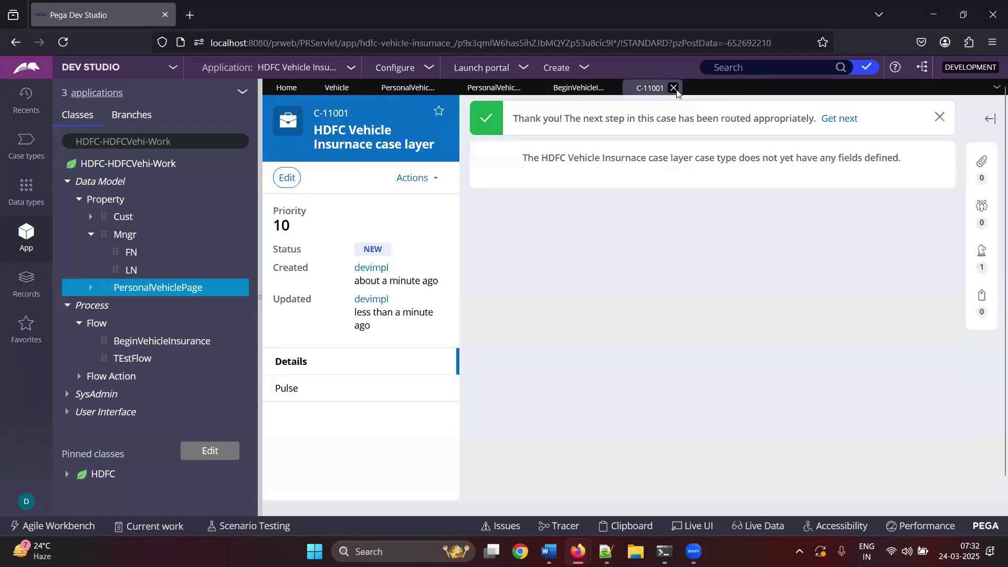
pyautogui.click(677, 90)
pyautogui.click(612, 89)
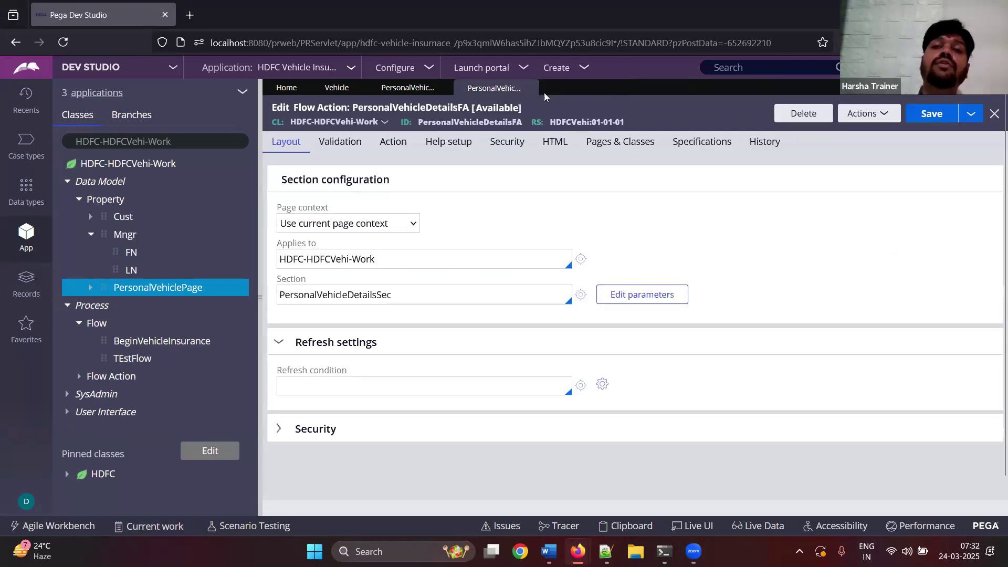
pyautogui.click(528, 91)
pyautogui.click(445, 90)
pyautogui.click(358, 91)
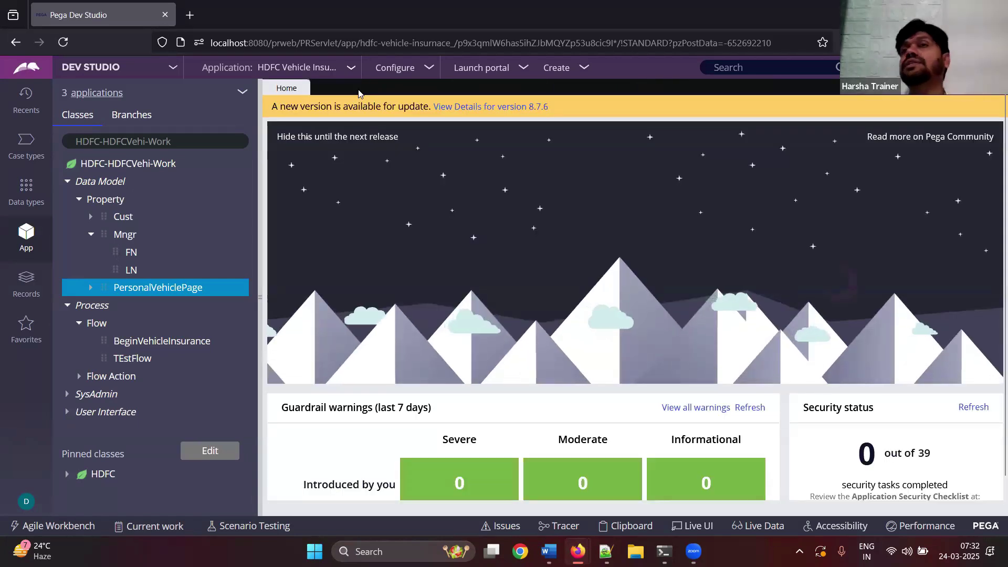
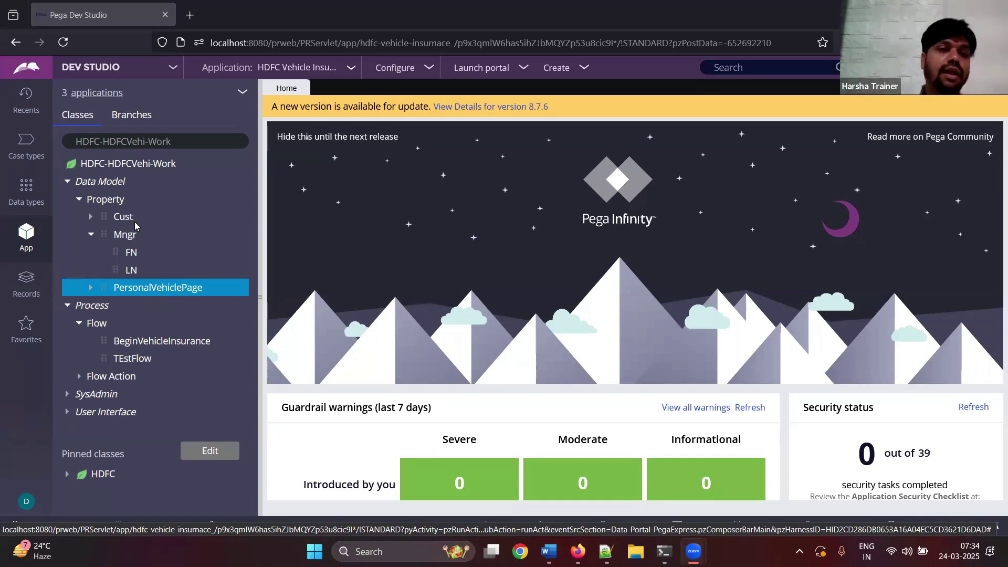
# - Collapse the Data Model branch in the class tree and switch back to the Notepad++ class notes
pyautogui.click(67, 182)
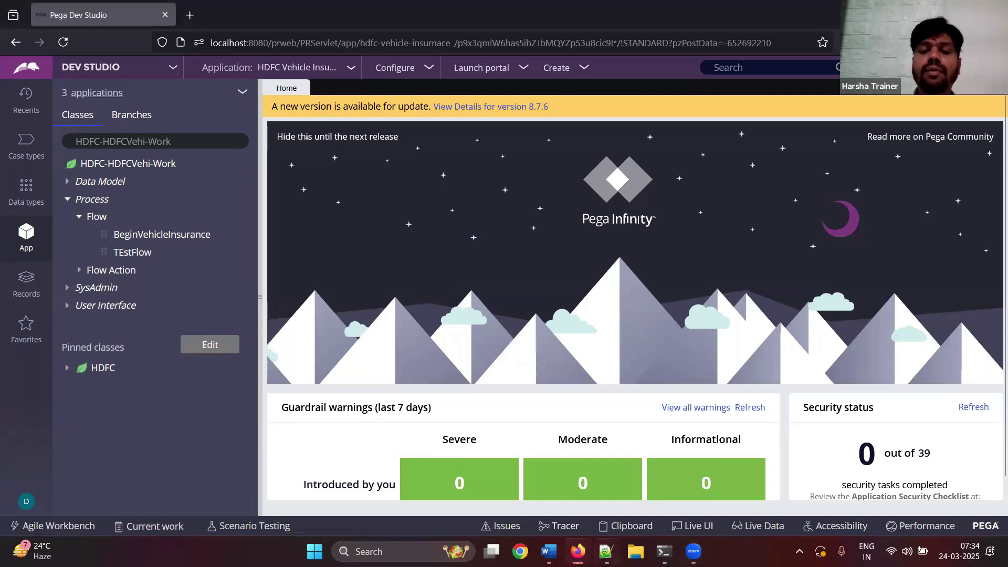
pyautogui.click(606, 551)
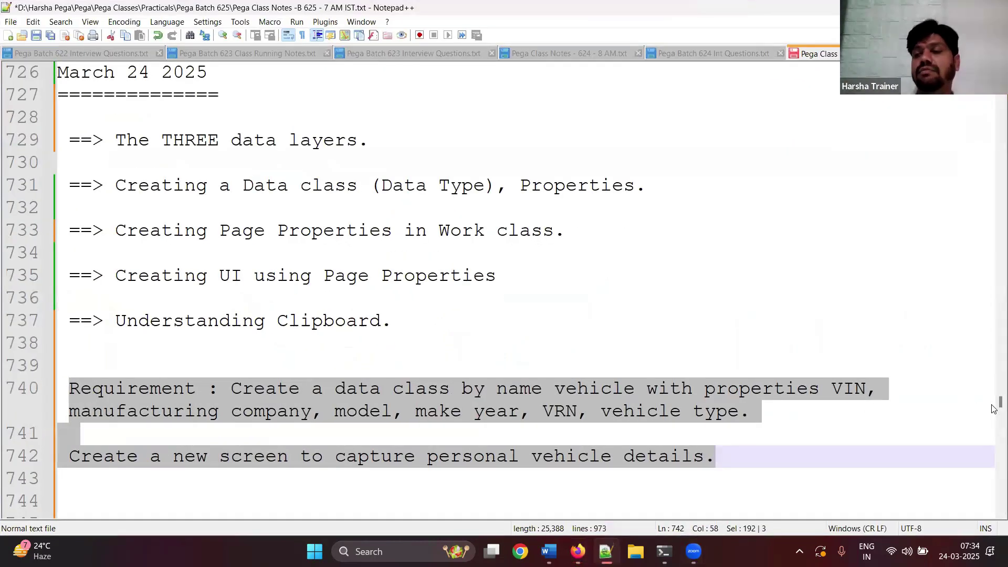
# - Add 'Requirement : Create a new screen to collect Address details like Billing + Shipping address.' and save
pyautogui.scroll(-4, 994, 413)
pyautogui.scroll(-1, 994, 413)
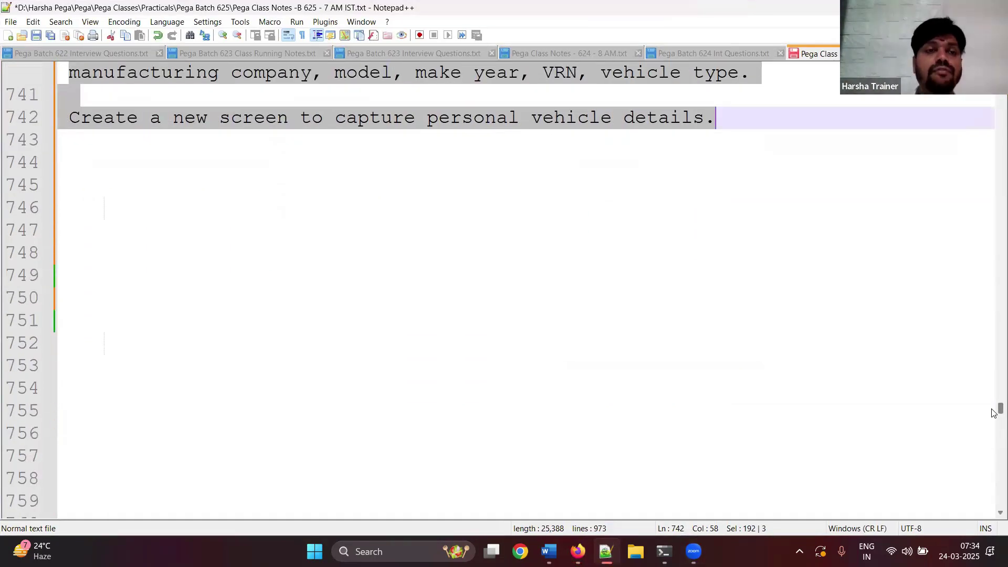
pyautogui.click(129, 169)
pyautogui.press('Return')
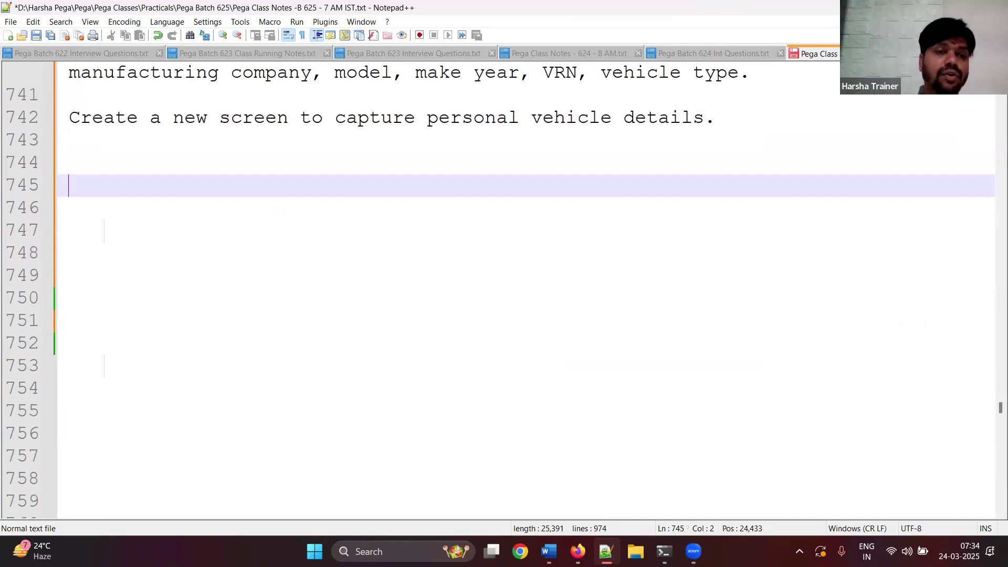
pyautogui.write('Require,n')
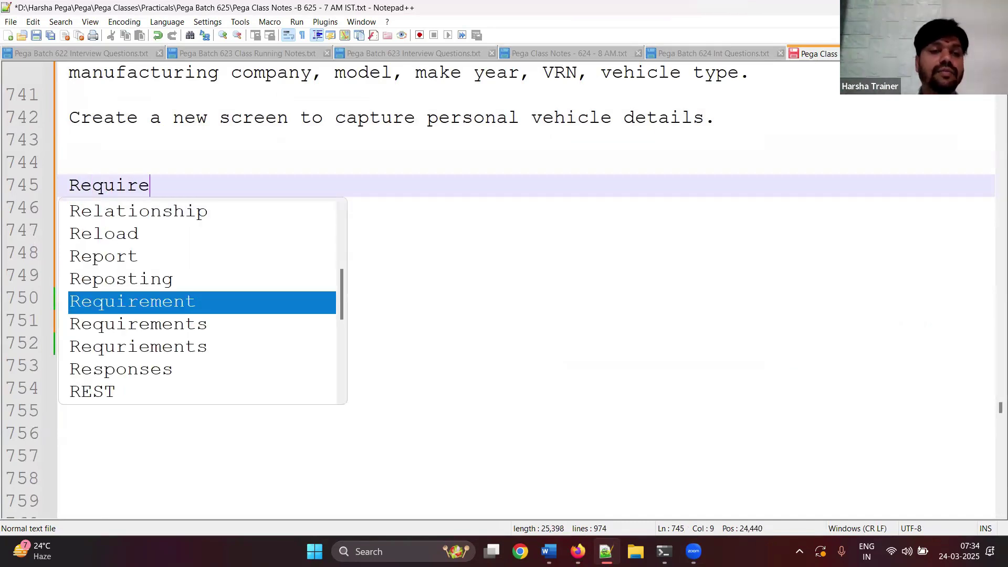
pyautogui.press('Escape')
pyautogui.press('BackSpace')
pyautogui.press('BackSpace')
pyautogui.write('ment')
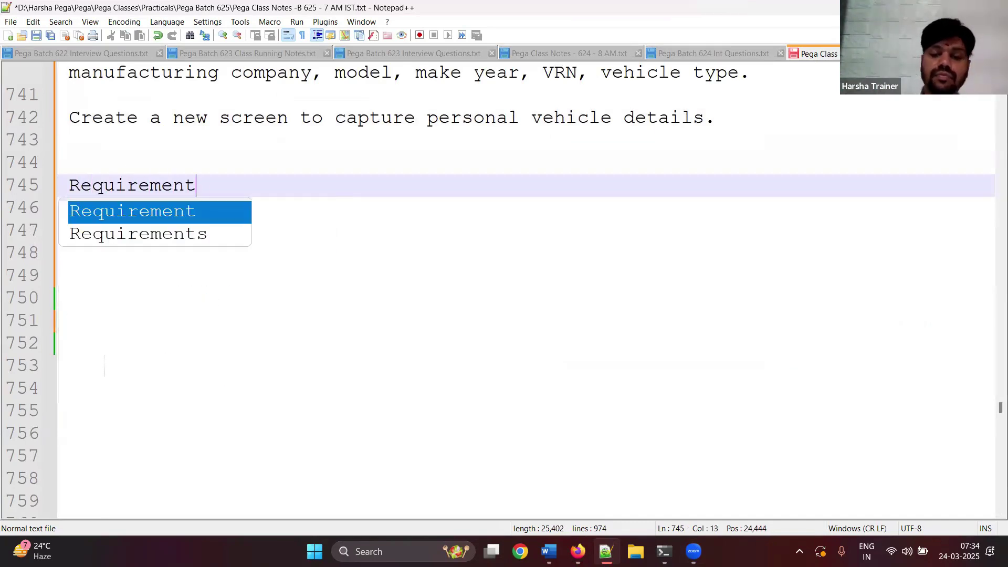
pyautogui.write(' : Create a ne')
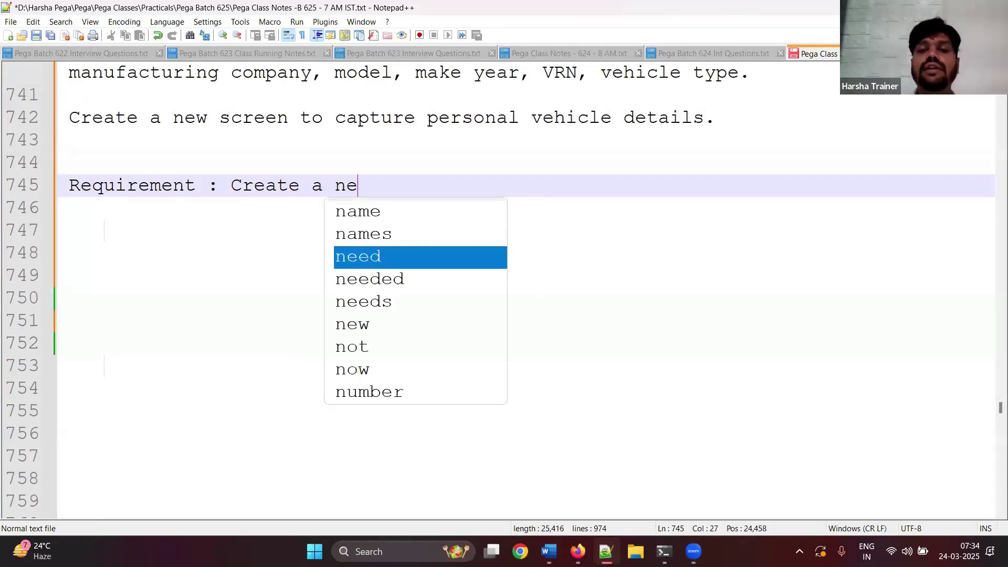
pyautogui.write('w screen')
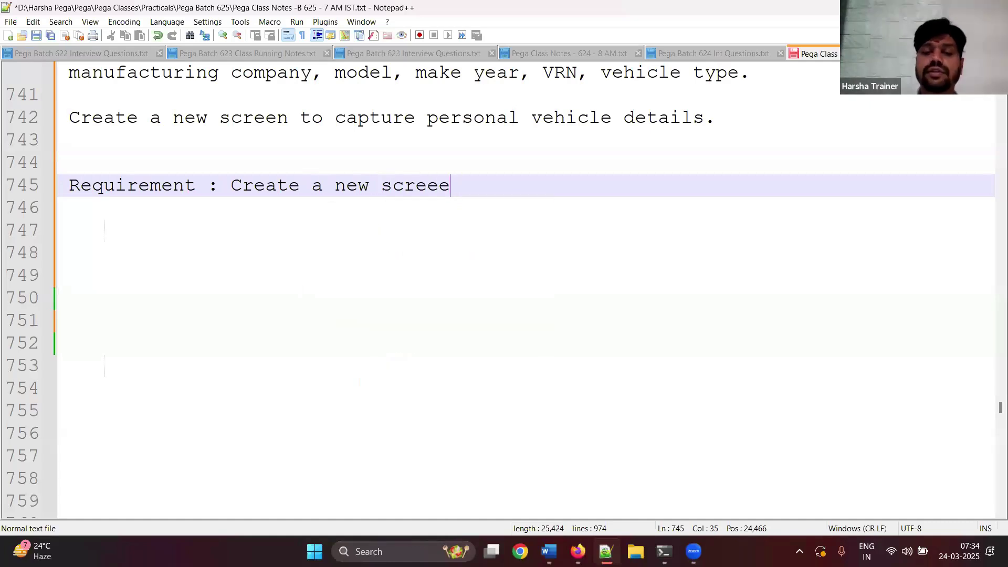
pyautogui.write(' to collec')
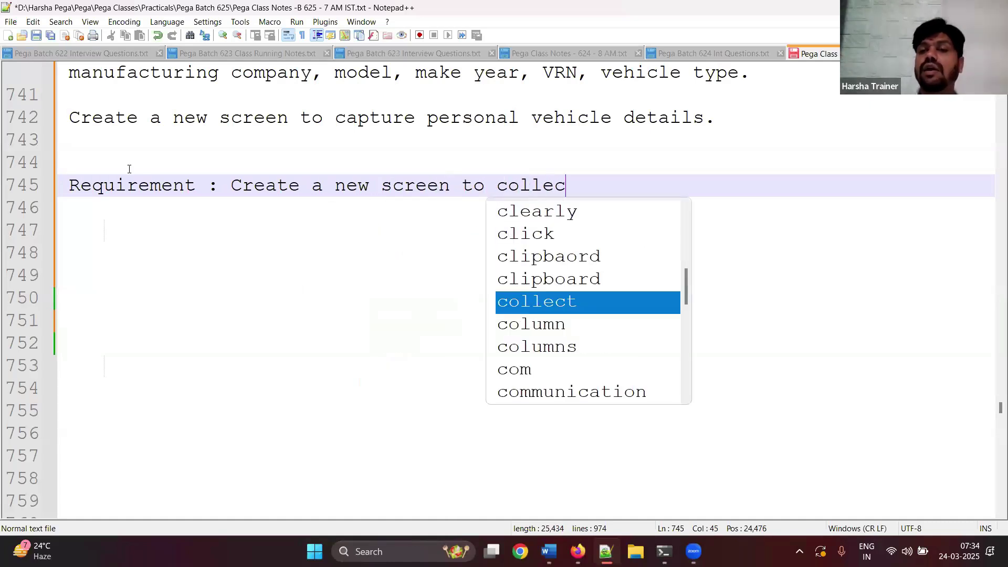
pyautogui.write('t Addressdet')
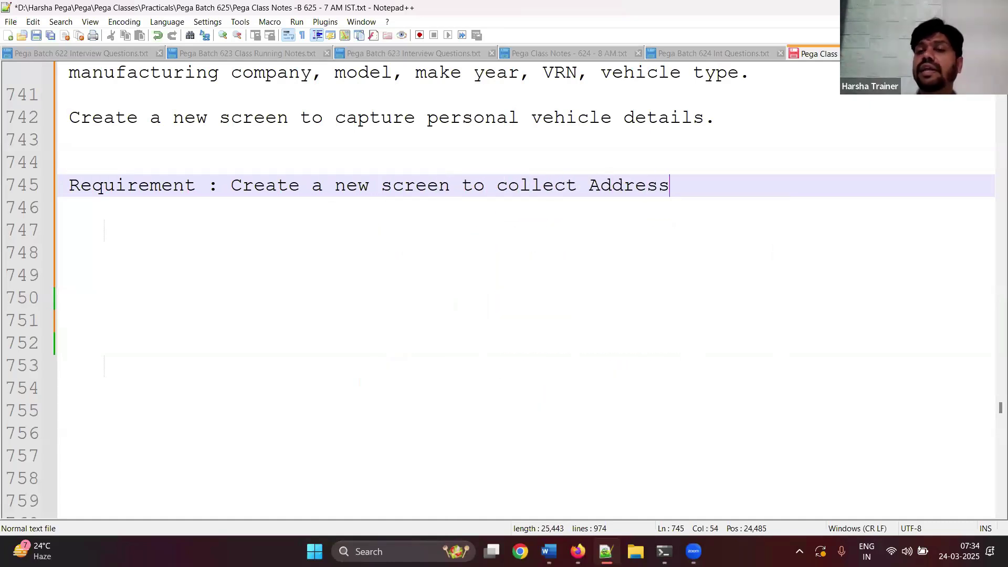
pyautogui.press('BackSpace')
pyautogui.press('BackSpace')
pyautogui.press('BackSpace')
pyautogui.write('deai')
pyautogui.press('BackSpace')
pyautogui.press('BackSpace')
pyautogui.write('tails like ')
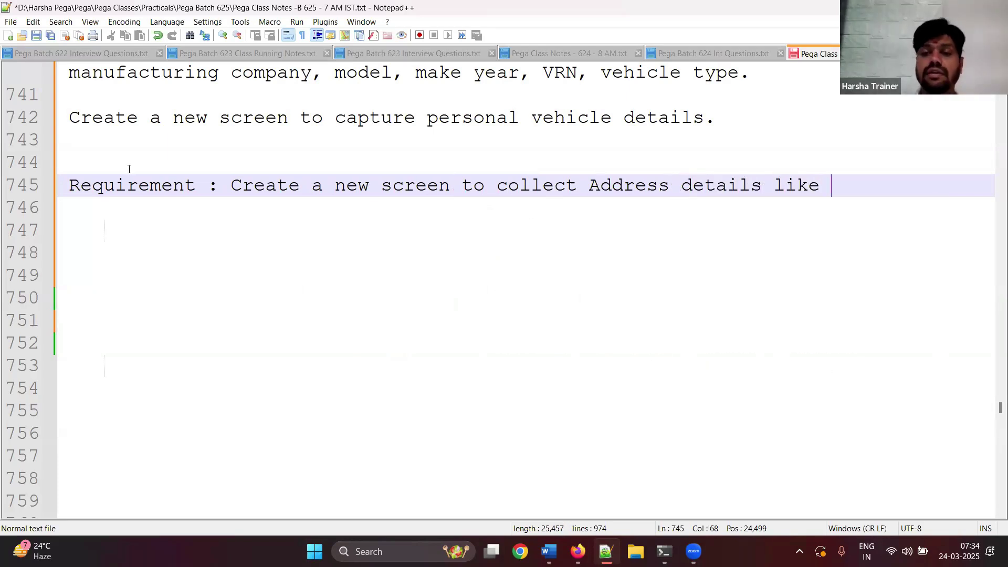
pyautogui.write('Billing ')
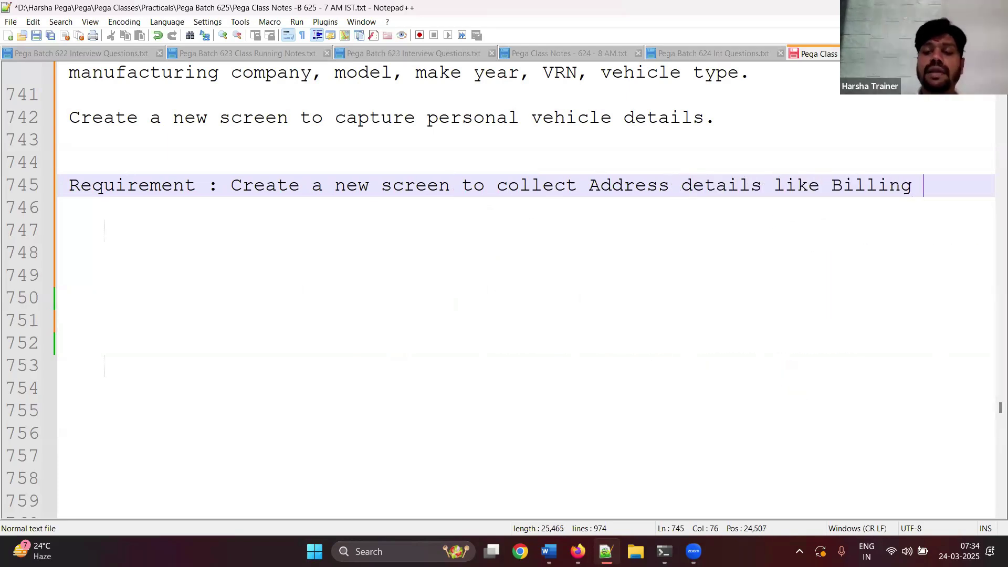
pyautogui.write('+ Shippi')
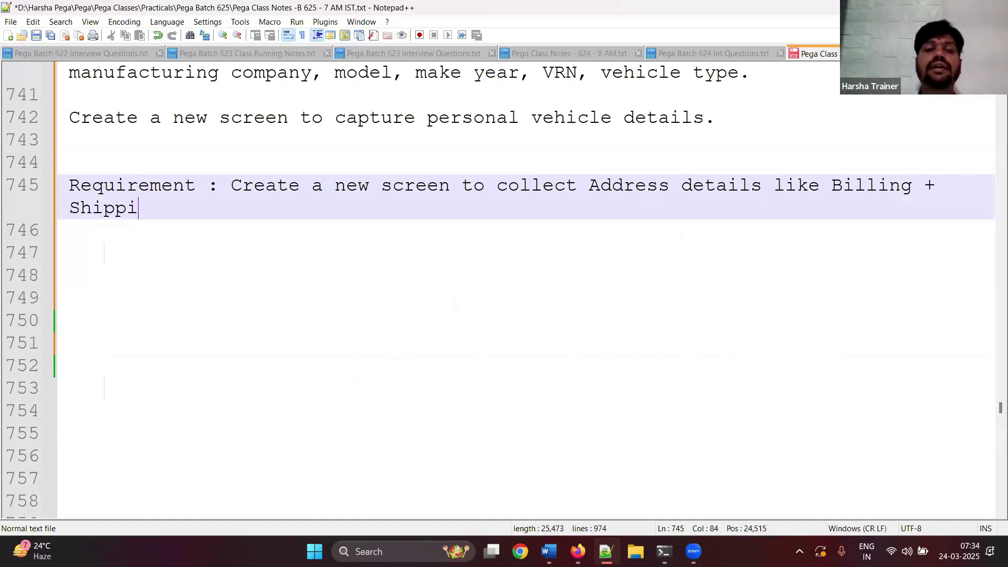
pyautogui.write('ng address.')
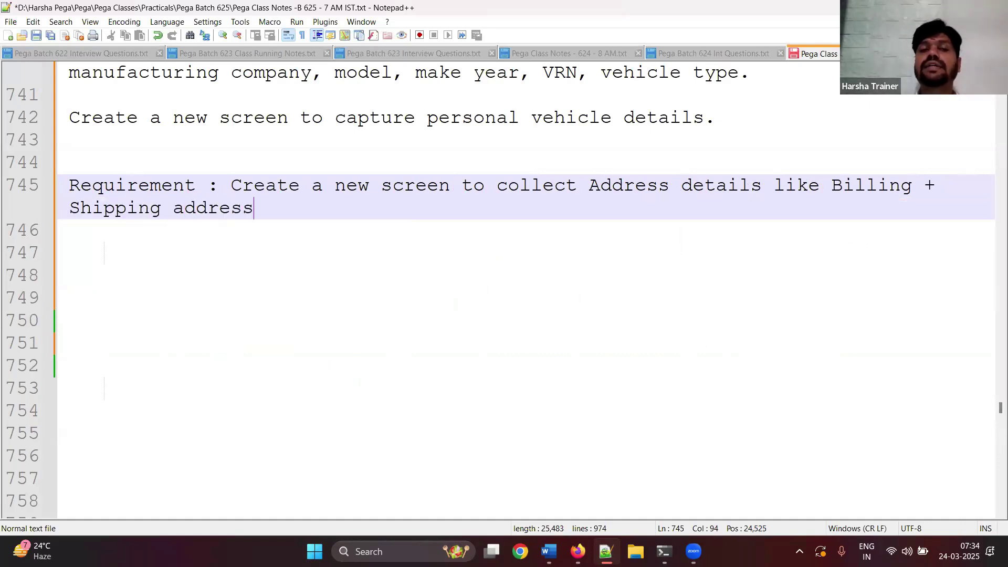
pyautogui.press('Return')
pyautogui.press('Return')
pyautogui.hotkey('ctrl', 's')
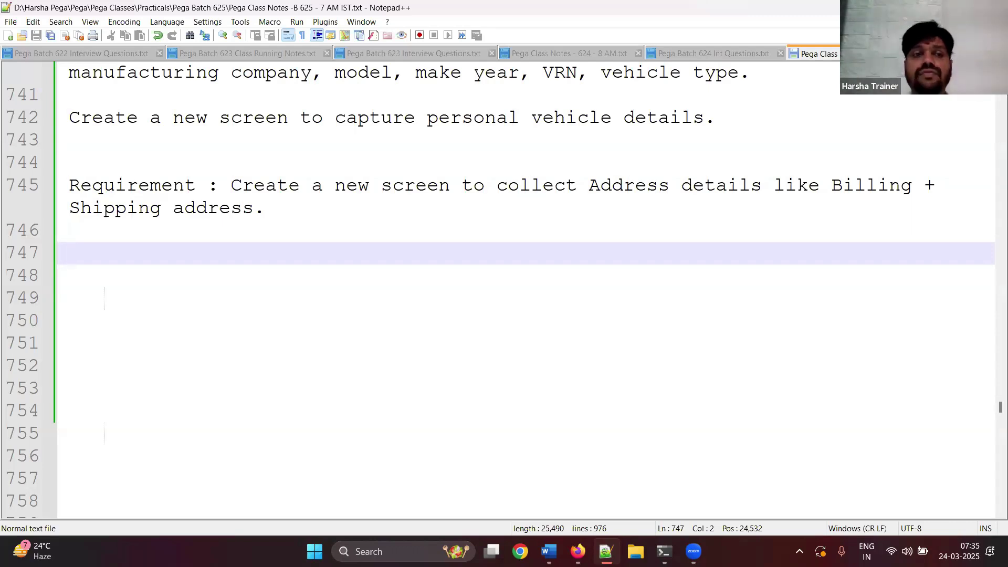
# - Write step 1 (Data Class 'address', properties) and step 2 (billing and shipping pages referring to address class)
pyautogui.write('1. ')
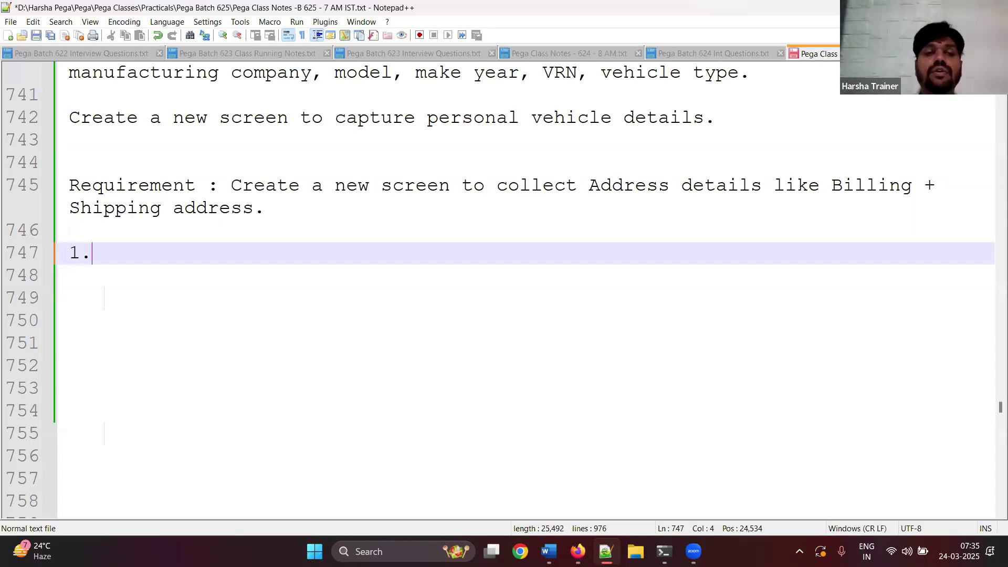
pyautogui.write('Data ')
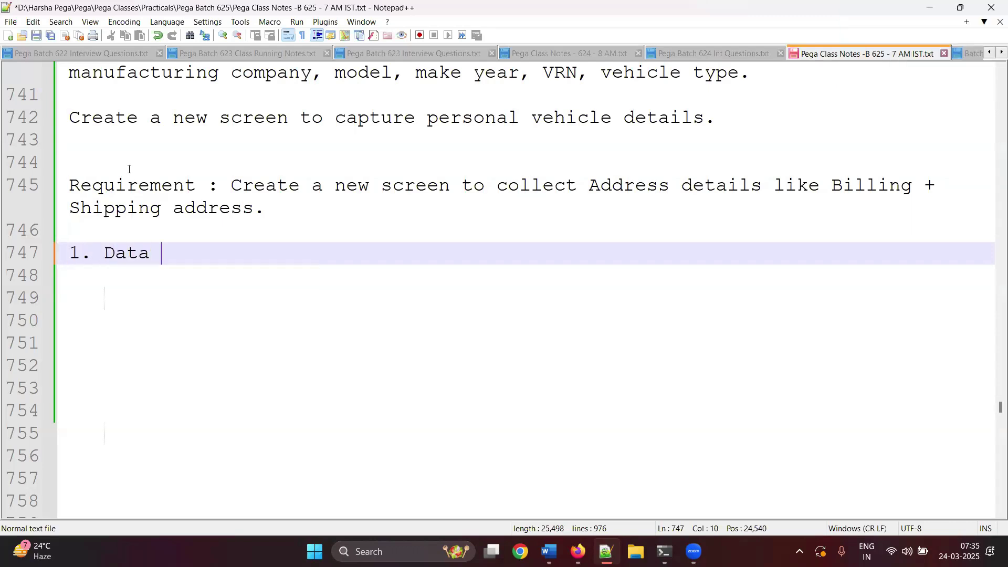
pyautogui.write('Class by name ')
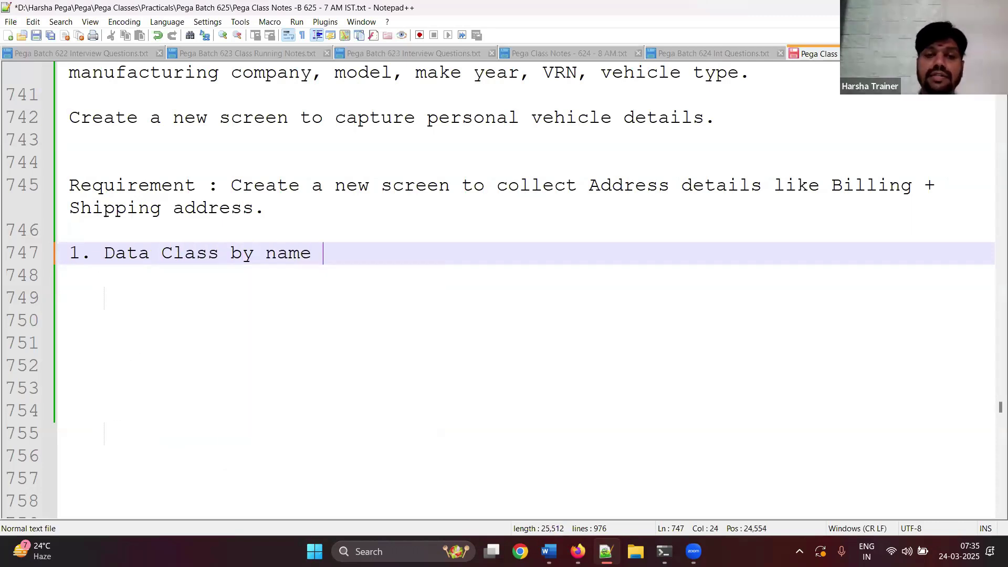
pyautogui.write("'address',")
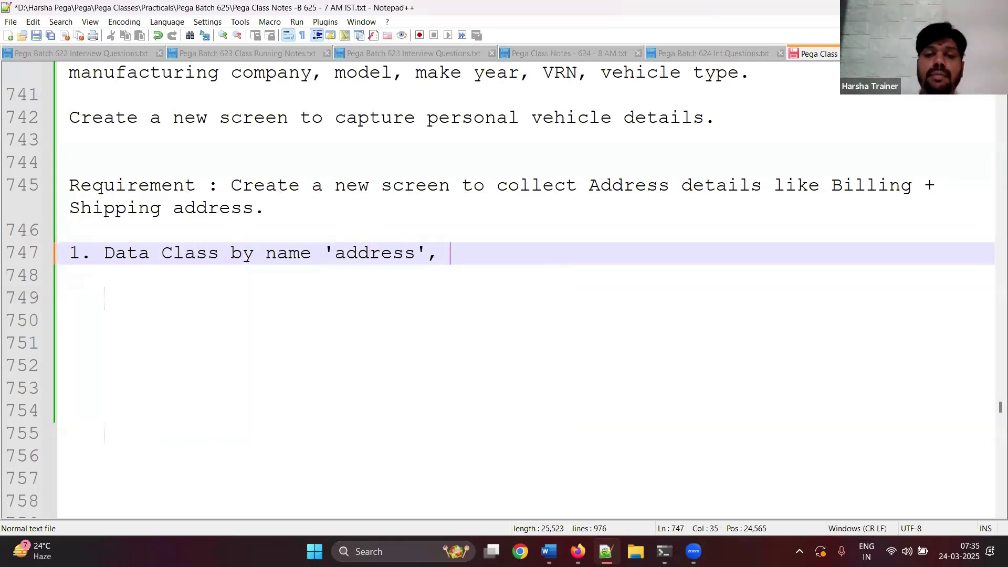
pyautogui.write(' properties')
pyautogui.press('Return')
pyautogui.press('Return')
pyautogui.write('2.')
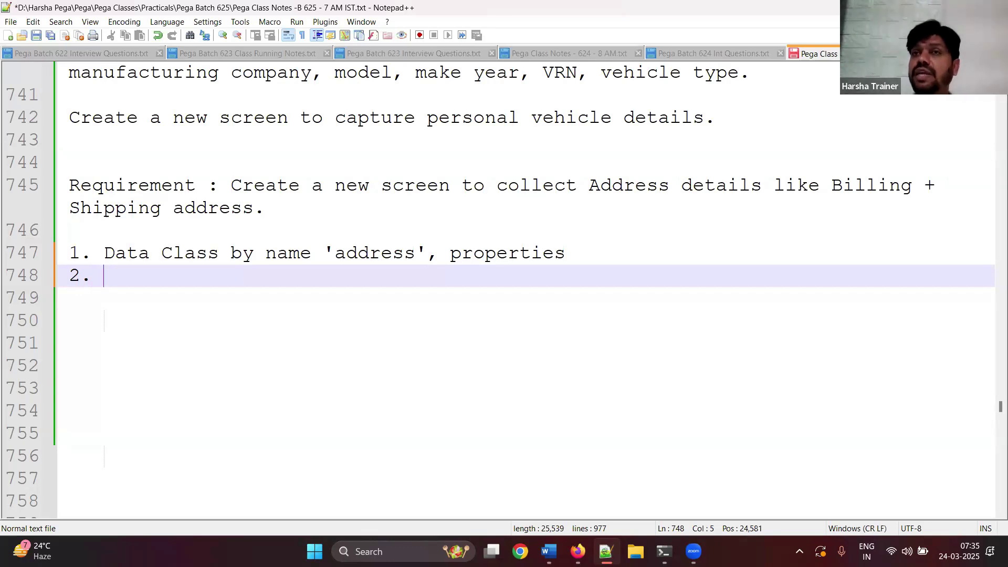
pyautogui.write('Create t')
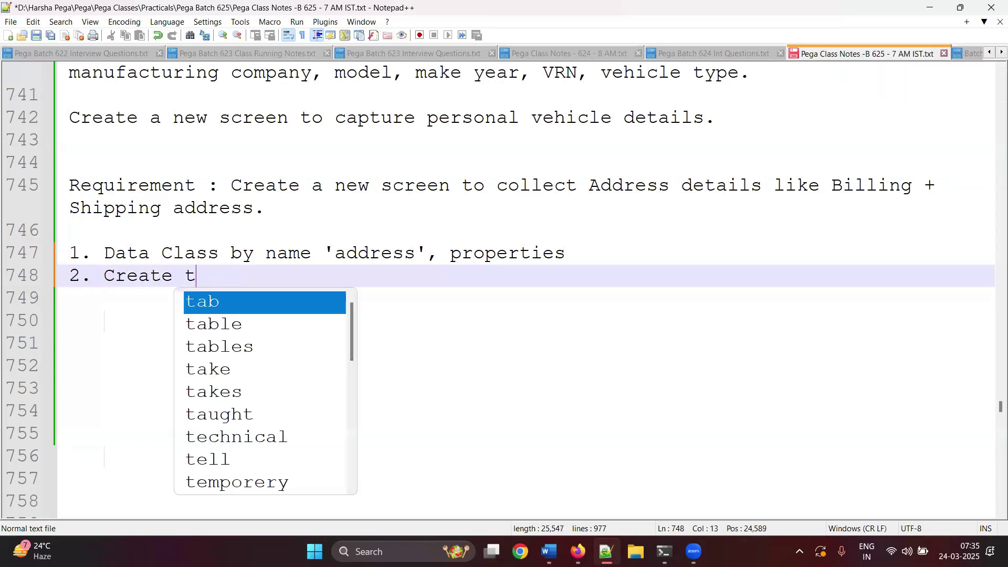
pyautogui.write('wo pages, ')
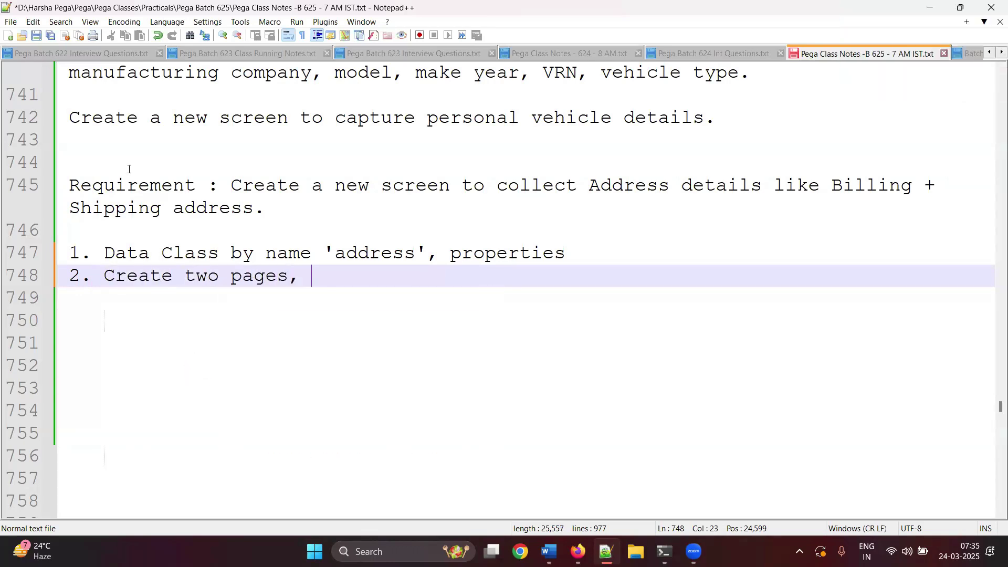
pyautogui.write('billing and shipping a')
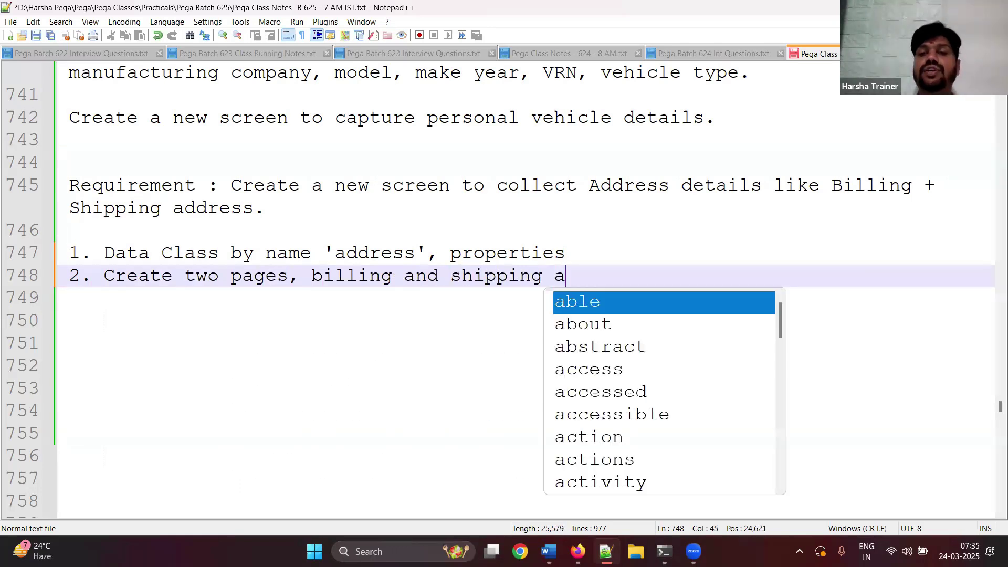
pyautogui.write('ddress. ')
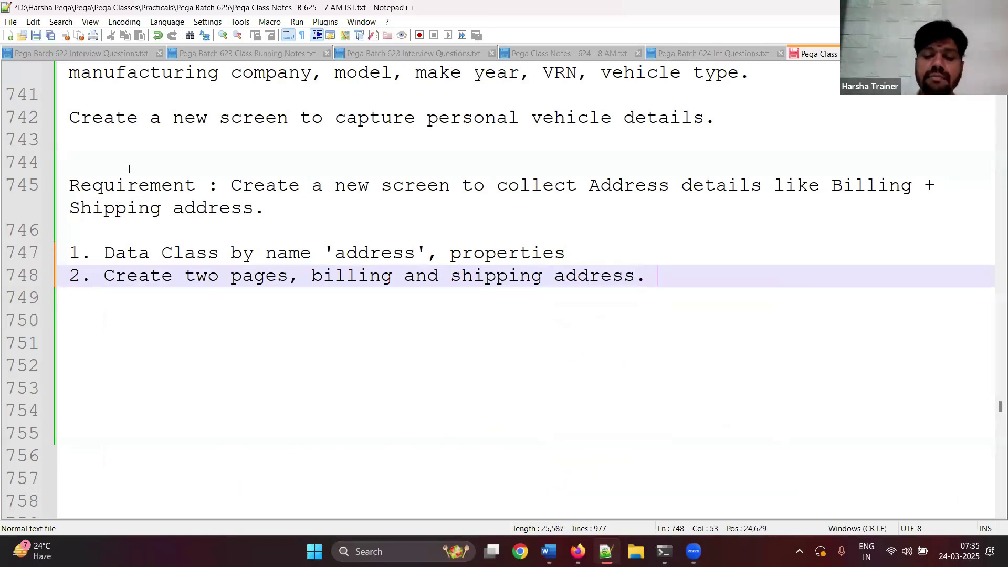
pyautogui.write('Both pa')
pyautogui.press('BackSpace')
pyautogui.write('p')
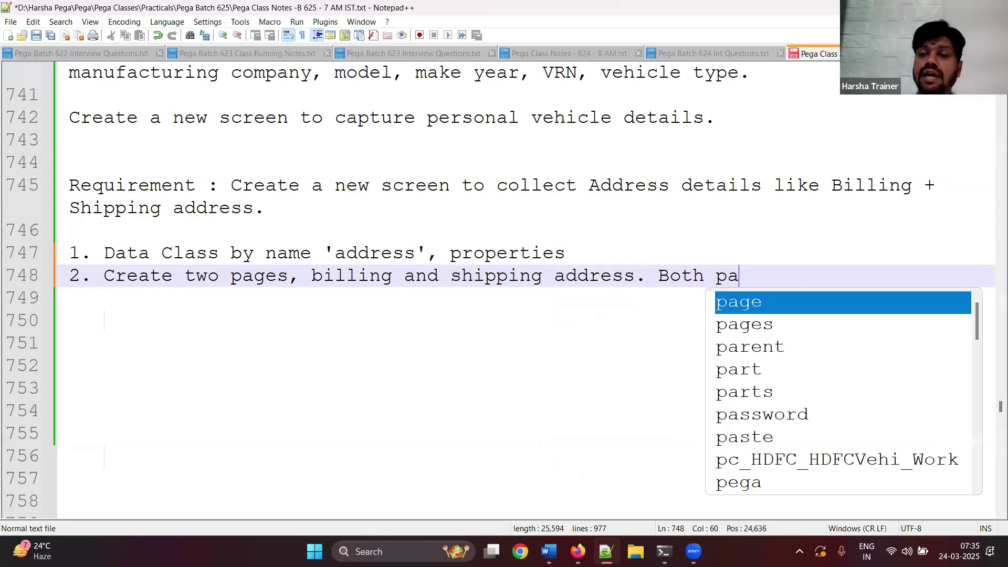
pyautogui.write('ages refer')
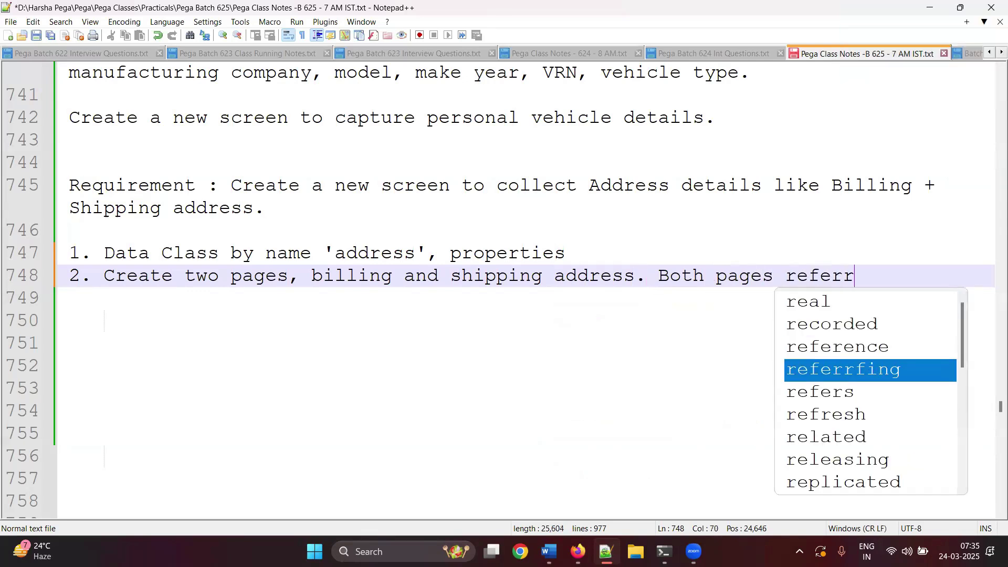
pyautogui.write('s to add')
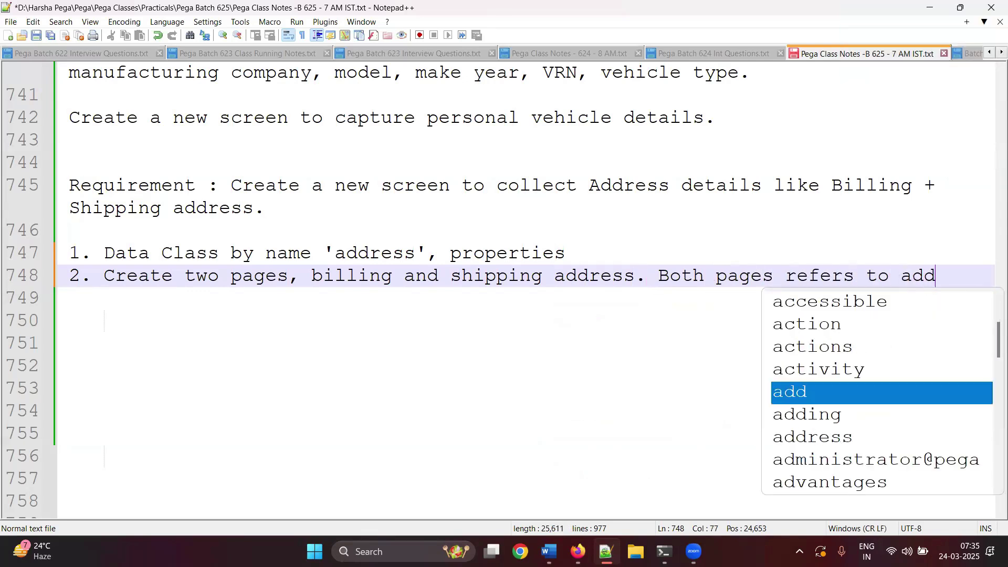
pyautogui.write('ress class.')
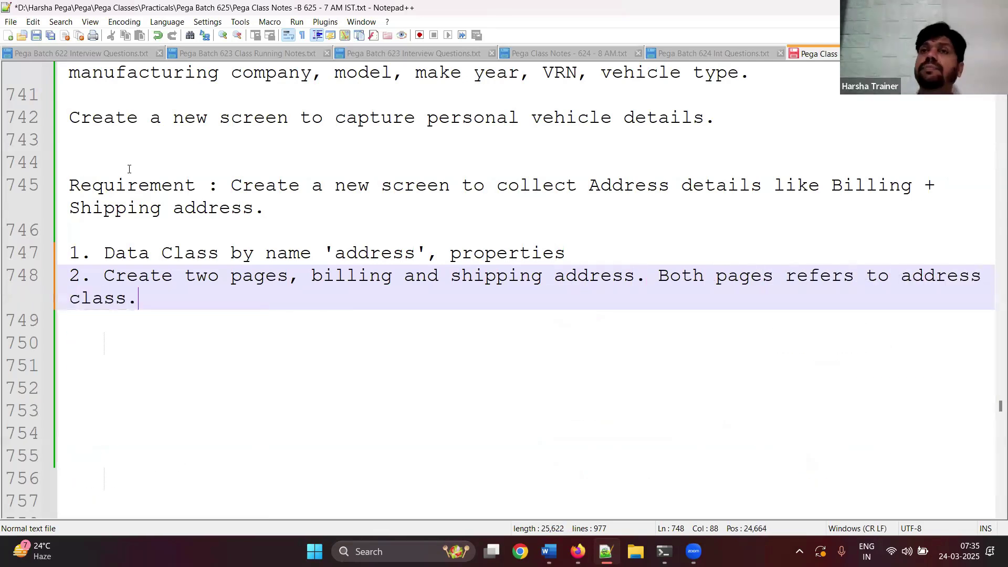
# - Begin step 3 on a new line with '3. Create'
pyautogui.press('Return')
pyautogui.write('2')
pyautogui.press('BackSpace')
pyautogui.write('3. Create')
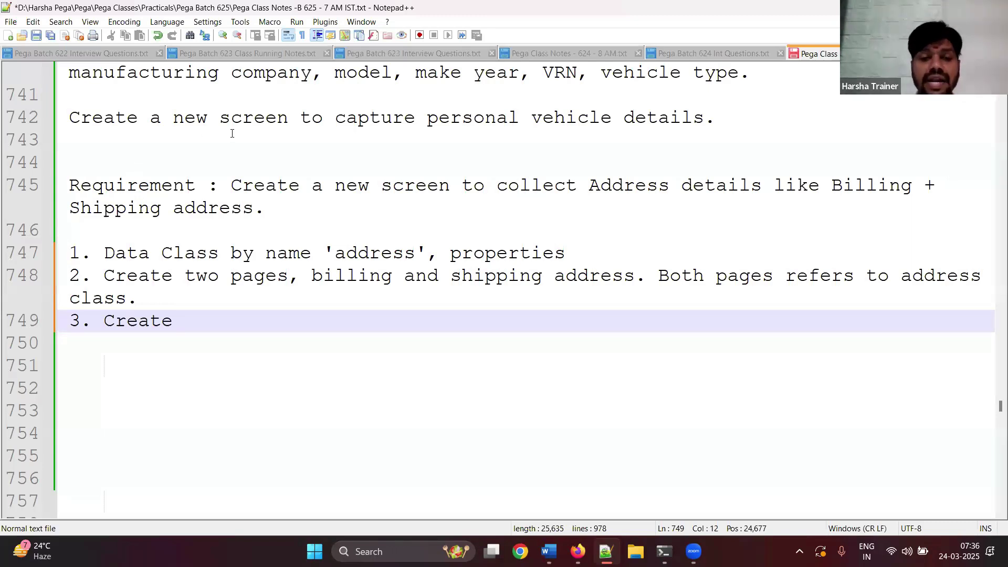
# - Insert an '==>Embedded Sections:' heading above the address requirement
pyautogui.click(182, 149)
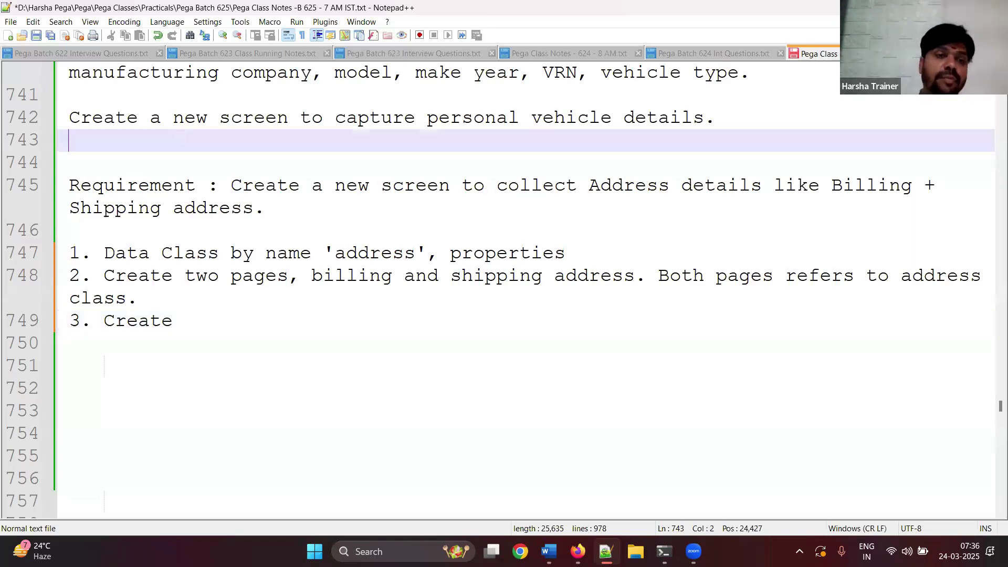
pyautogui.press('Return')
pyautogui.press('Return')
pyautogui.write('Embed')
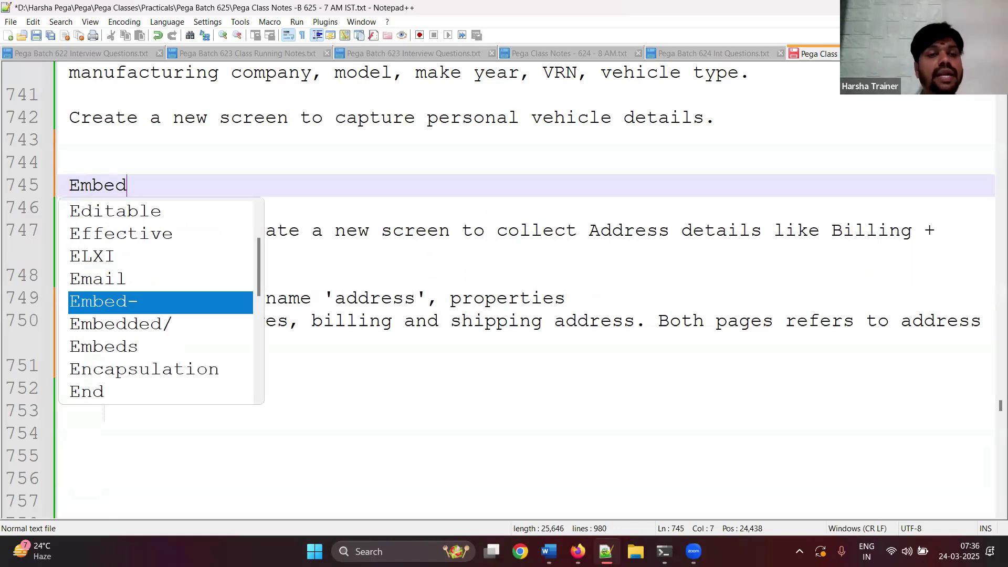
pyautogui.write('ded Sections:')
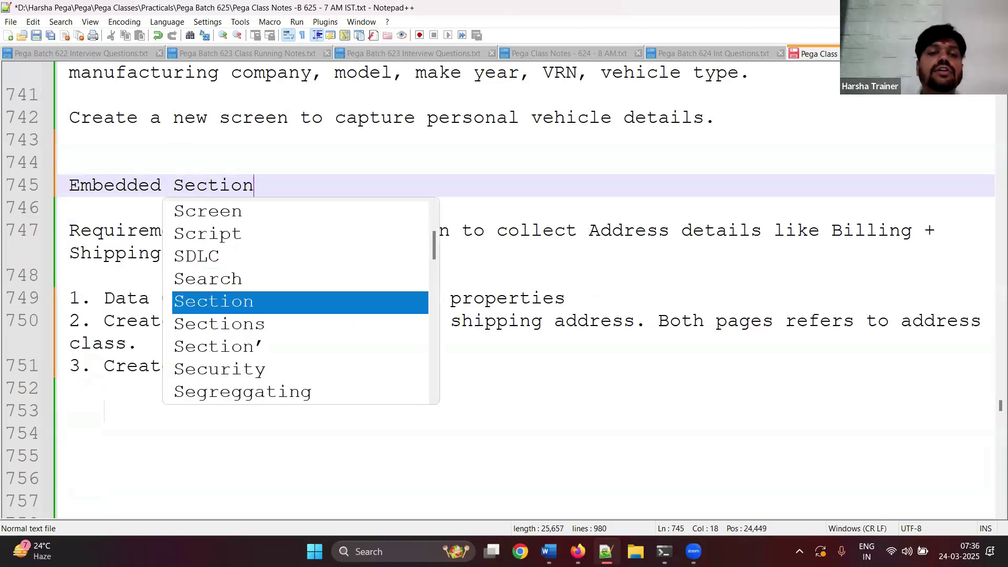
pyautogui.press('Escape')
pyautogui.write('s:')
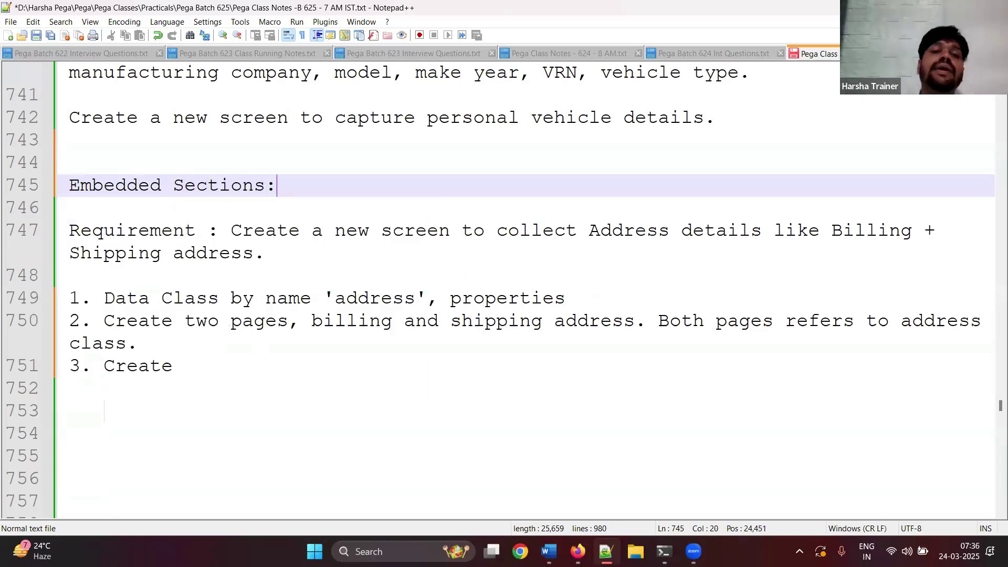
pyautogui.press('Return')
pyautogui.press('Return')
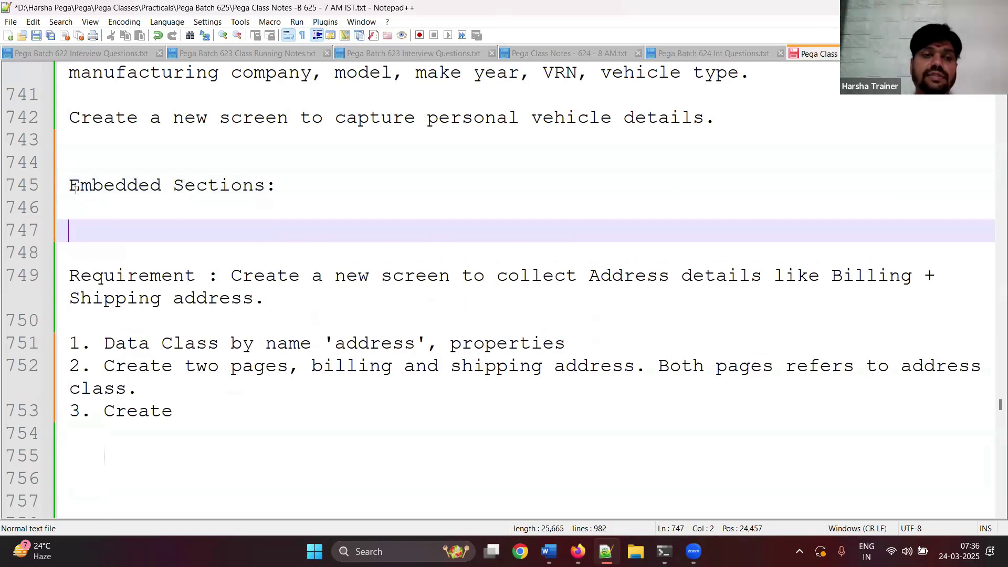
pyautogui.click(74, 181)
pyautogui.press('BackSpace')
pyautogui.write('==>')
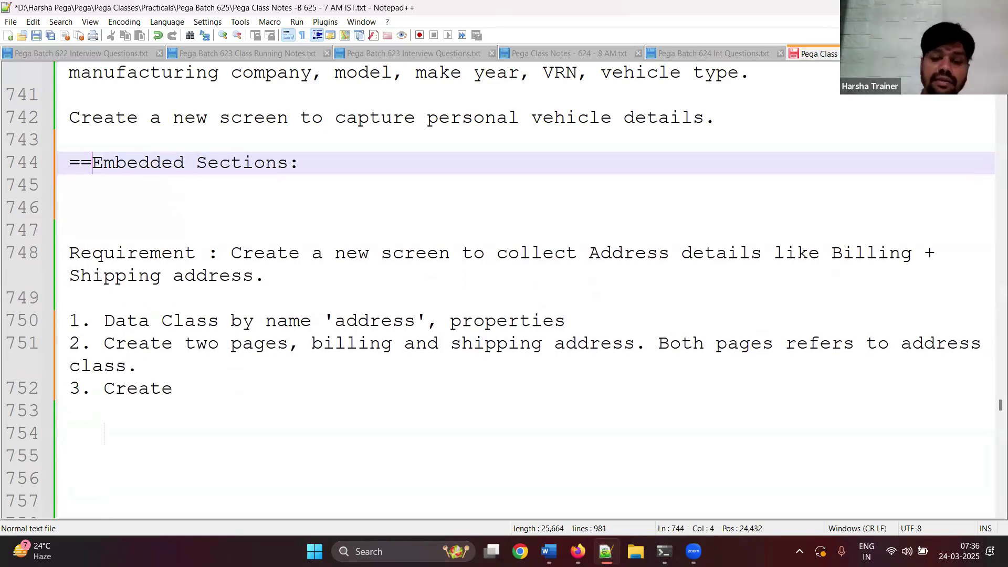
pyautogui.click(69, 167)
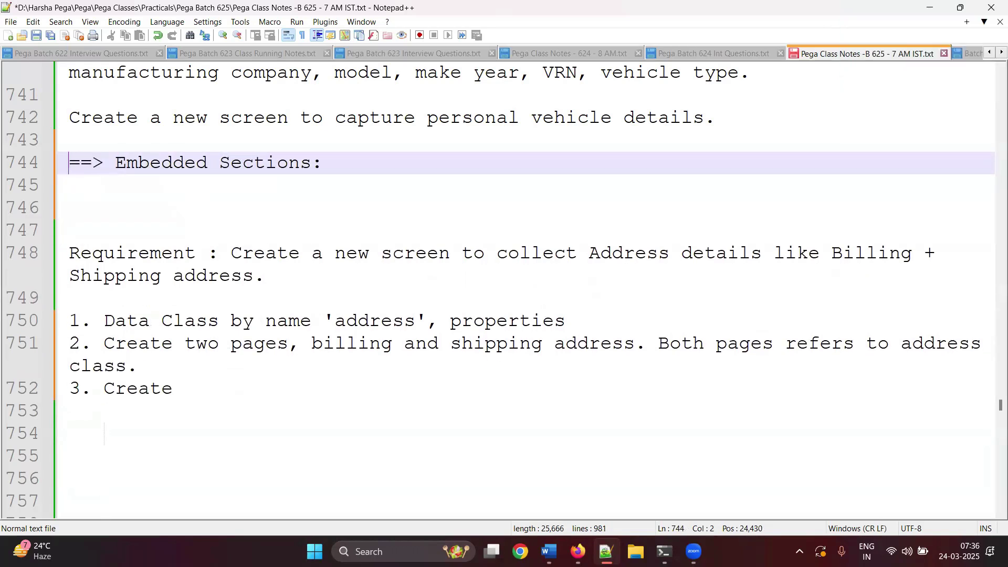
pyautogui.press('BackSpace')
# - Add the indented line 'Section can be embedded into another section.' under the heading and save
pyautogui.click(716, 120)
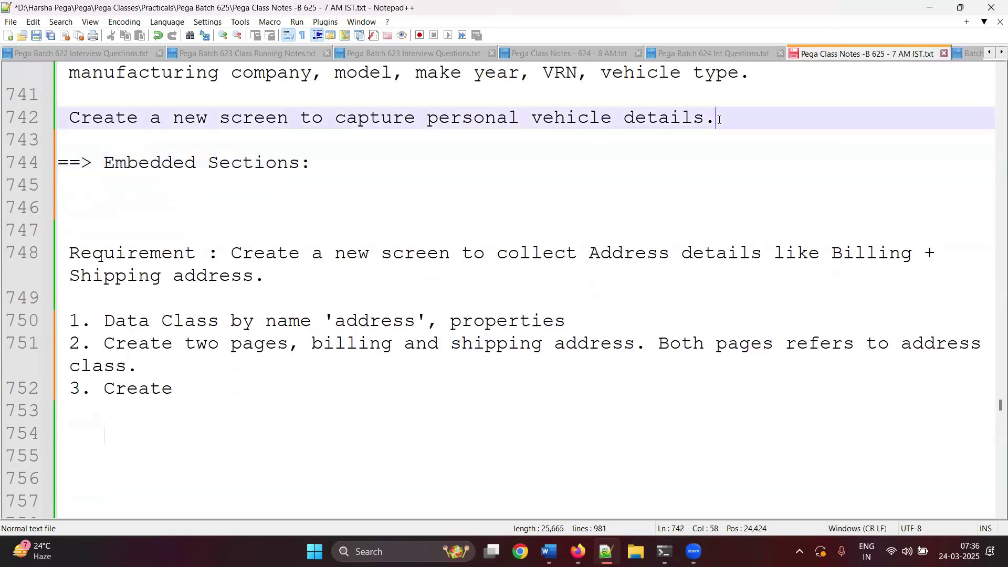
pyautogui.press('Return')
pyautogui.click(410, 214)
pyautogui.press('Tab')
pyautogui.press('Tab')
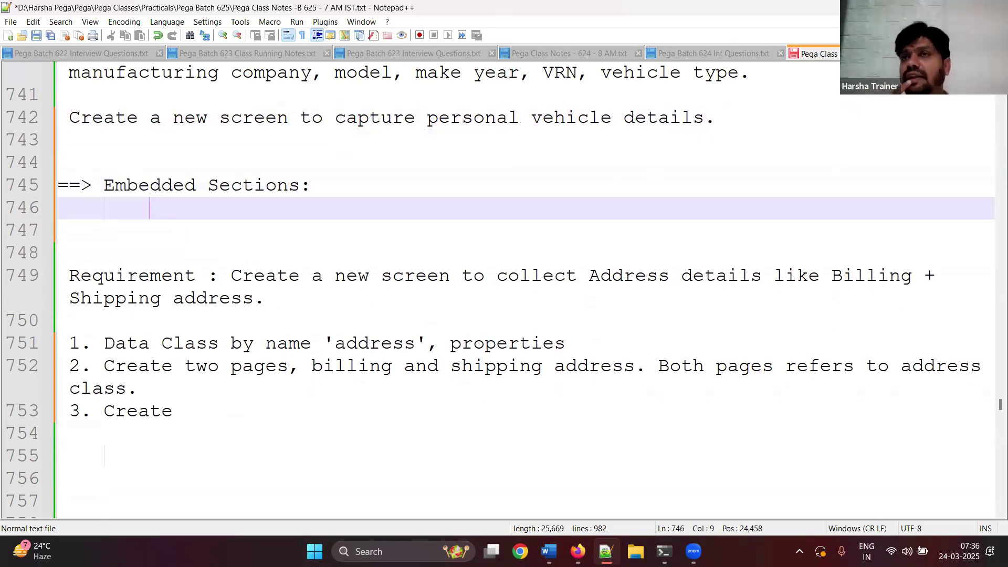
pyautogui.write('Sec')
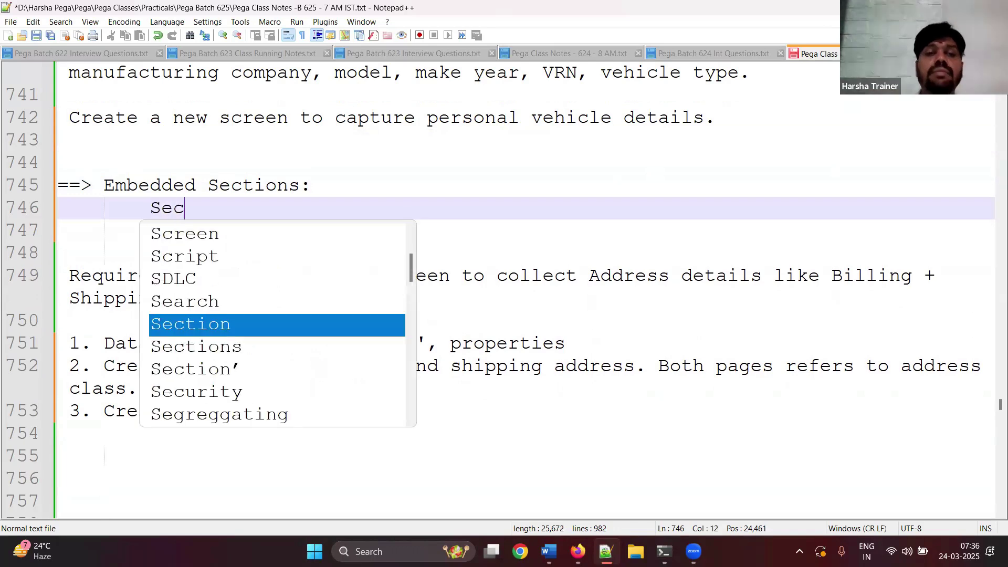
pyautogui.write('tion can be ')
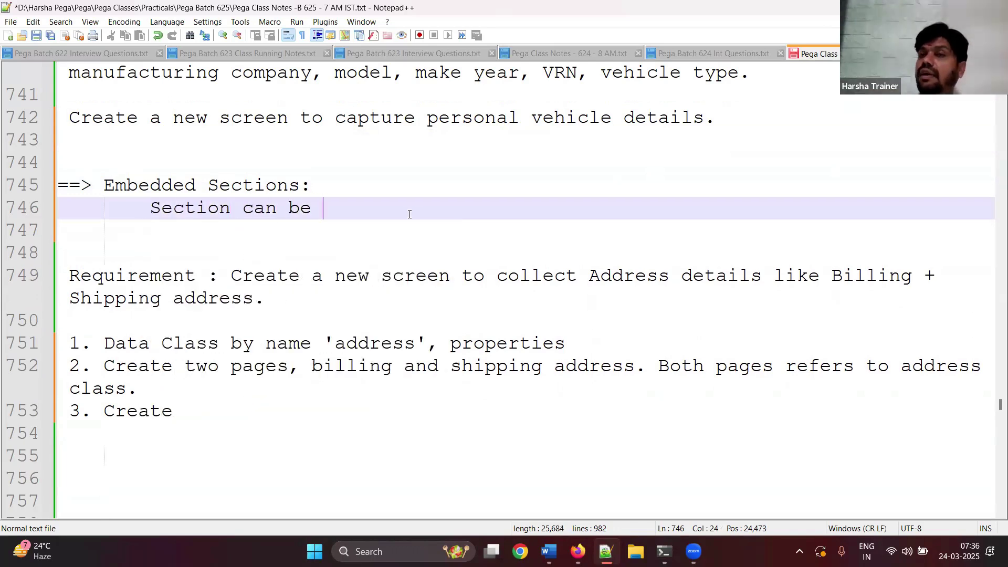
pyautogui.write('embedd')
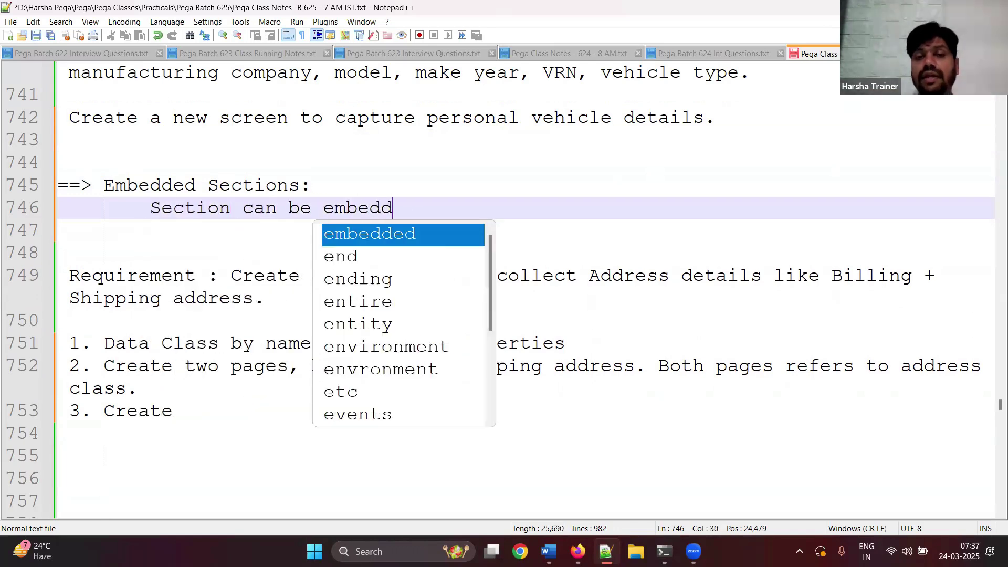
pyautogui.write('ed into an')
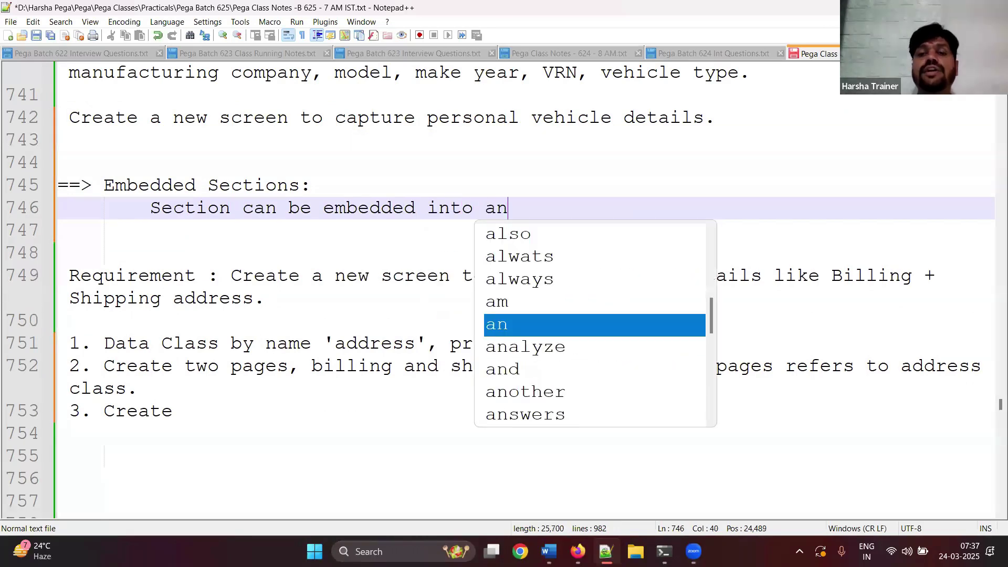
pyautogui.write('other sectin')
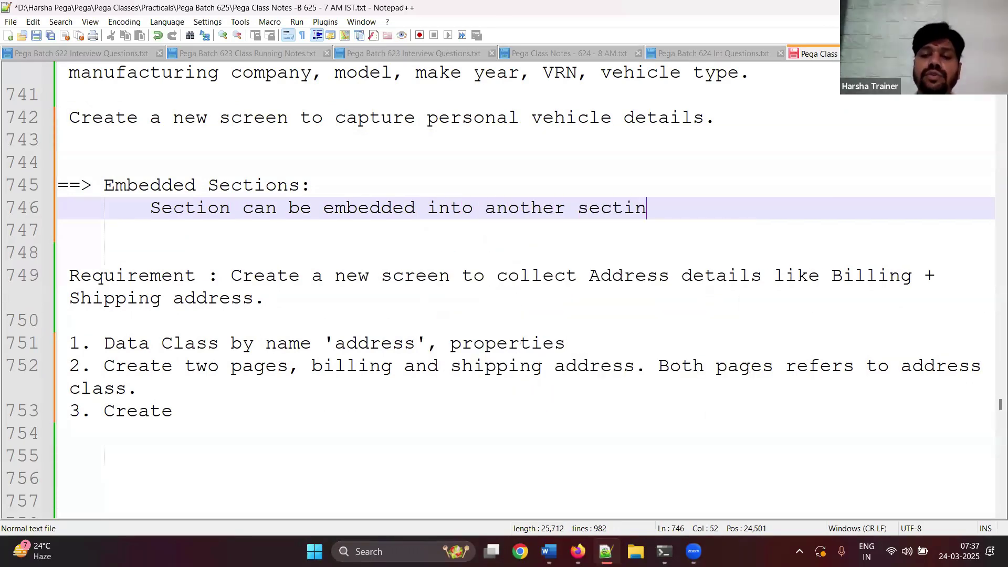
pyautogui.press('BackSpace')
pyautogui.write('on.')
pyautogui.hotkey('ctrl', 's')
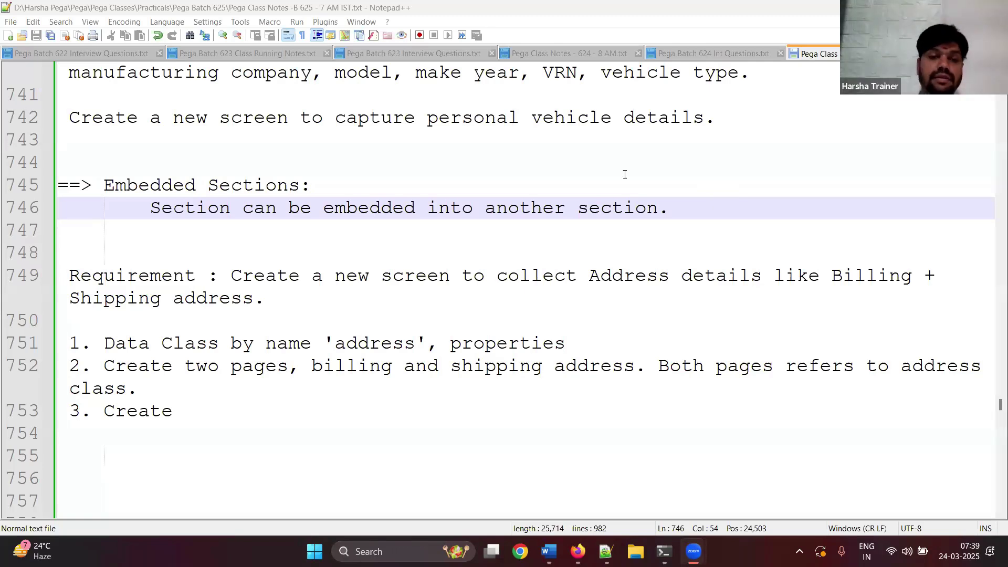
# - Finish step 3: billing and shipping address sections embedded in an 'address' container section; save
pyautogui.click(284, 413)
pyautogui.write('Two ')
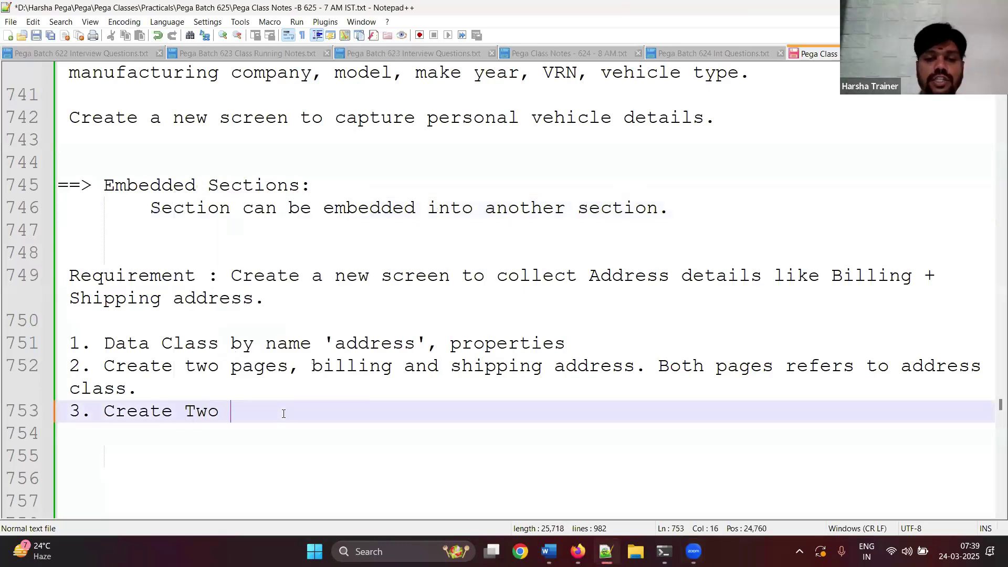
pyautogui.write('sections b')
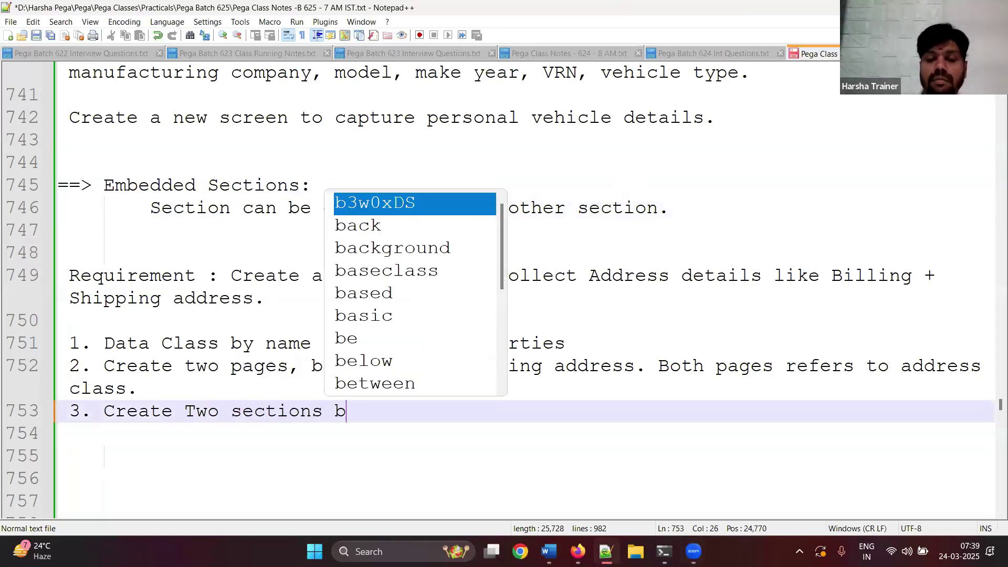
pyautogui.write('illi')
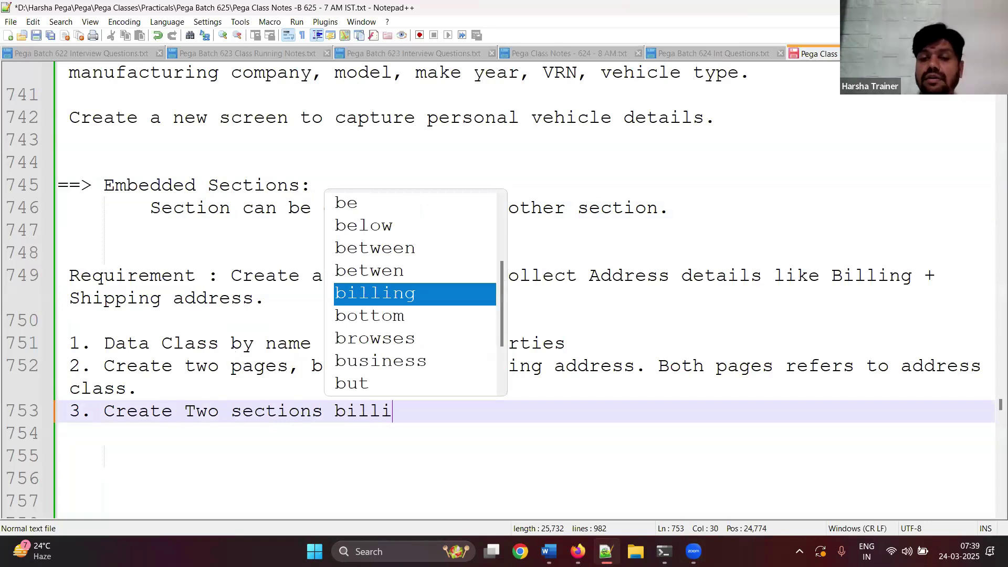
pyautogui.write('ng and shippi')
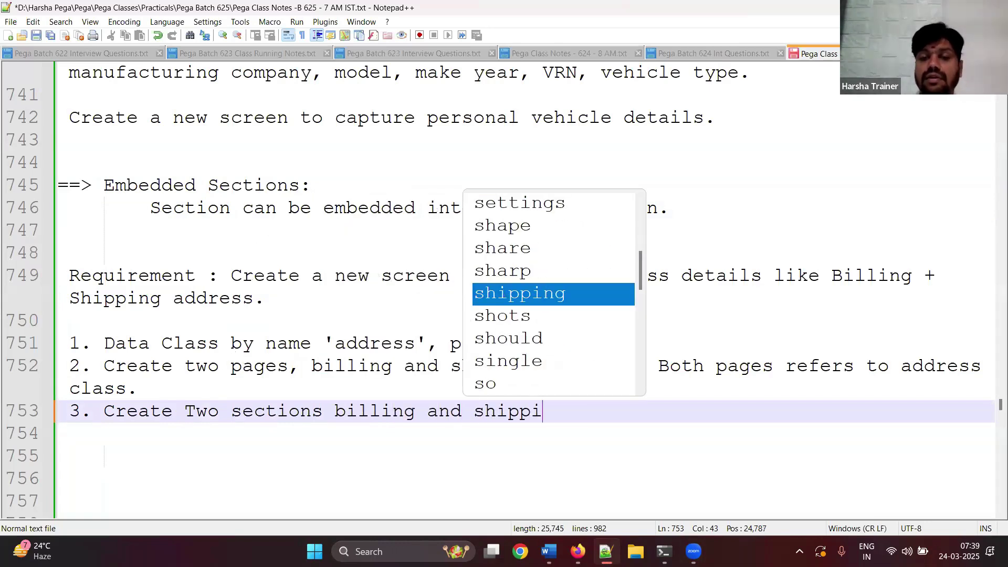
pyautogui.write('ng address')
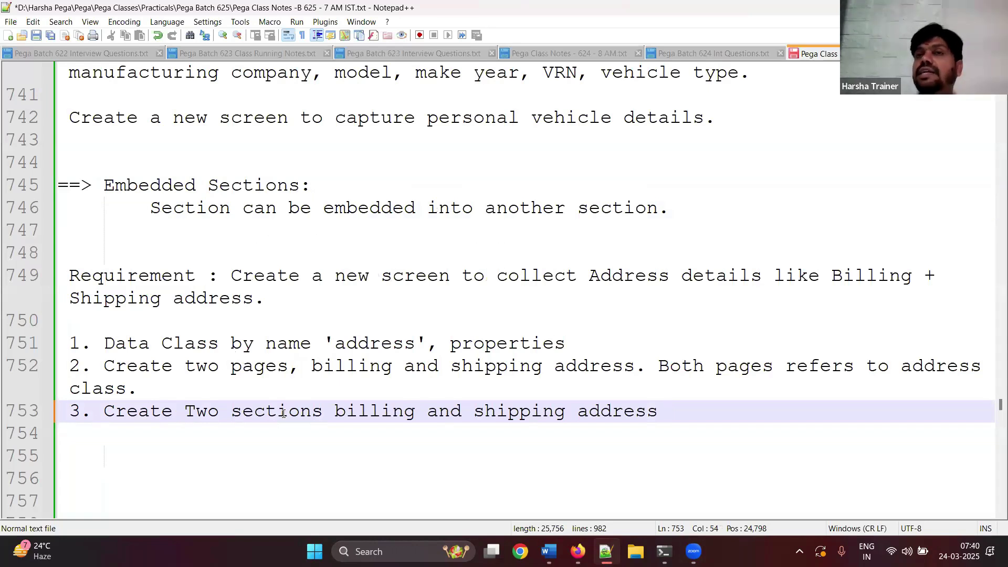
pyautogui.write('sec')
pyautogui.write('tions')
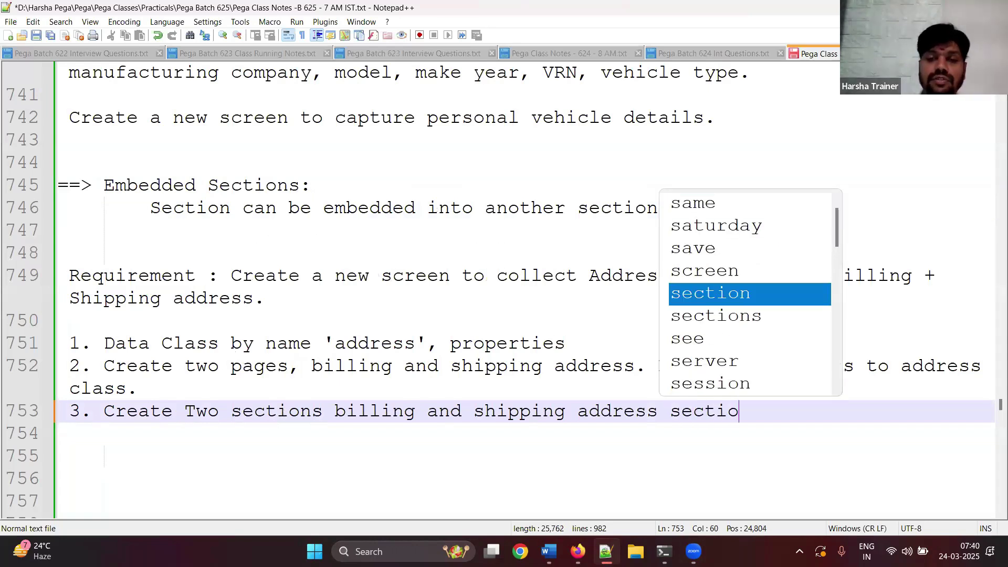
pyautogui.write('. Create ')
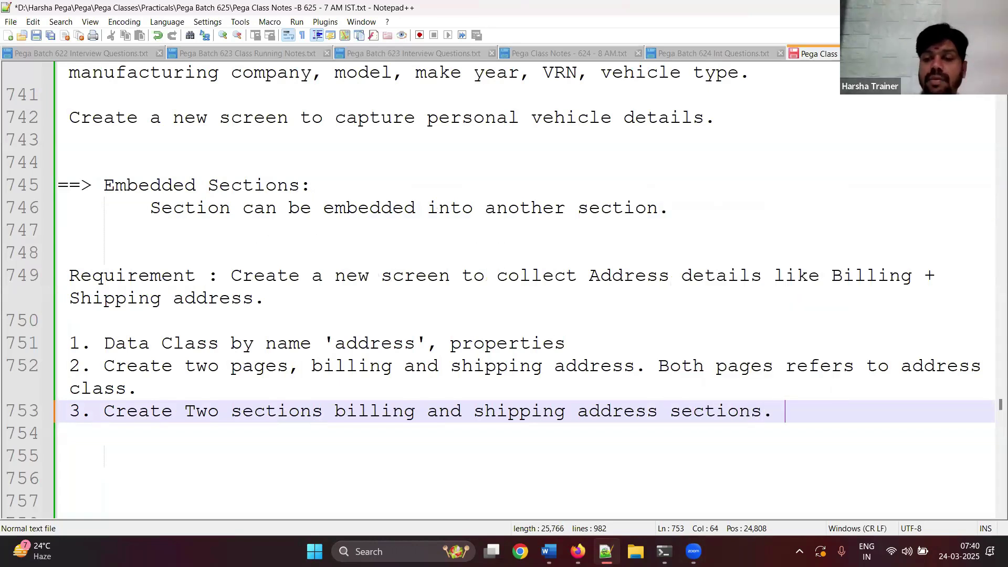
pyautogui.write('an')
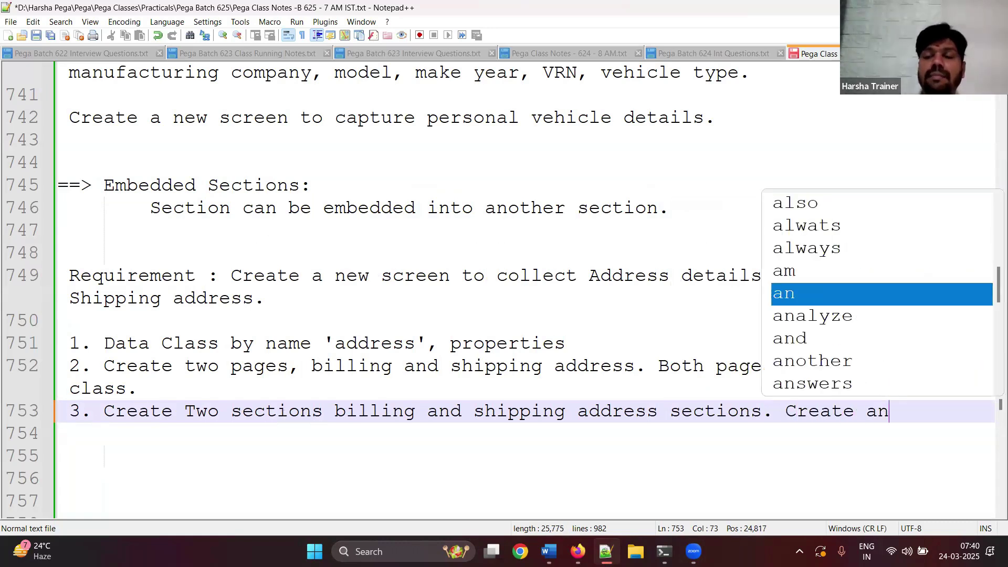
pyautogui.press('BackSpace')
pyautogui.write('c')
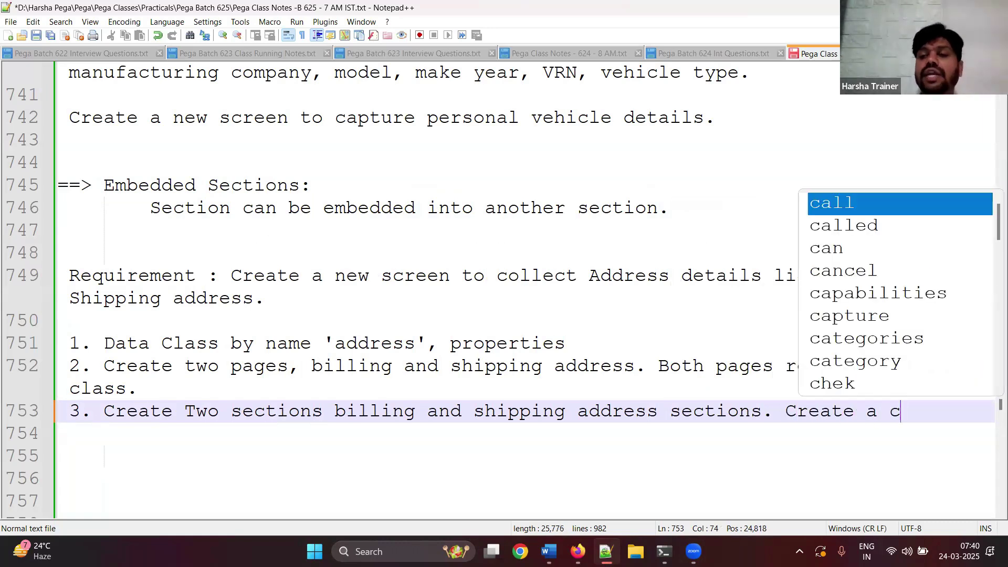
pyautogui.write('ontainer secti')
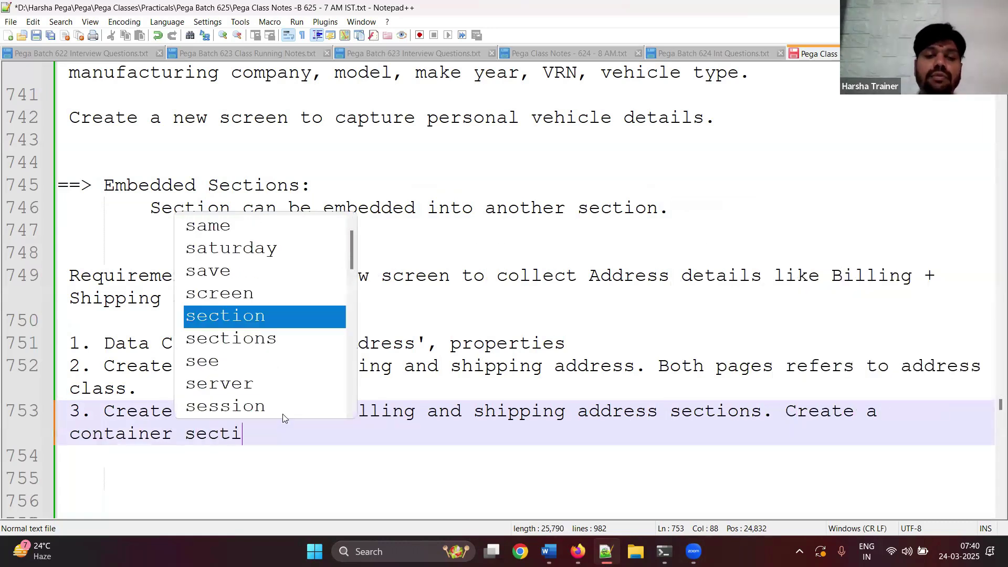
pyautogui.write('on by name ')
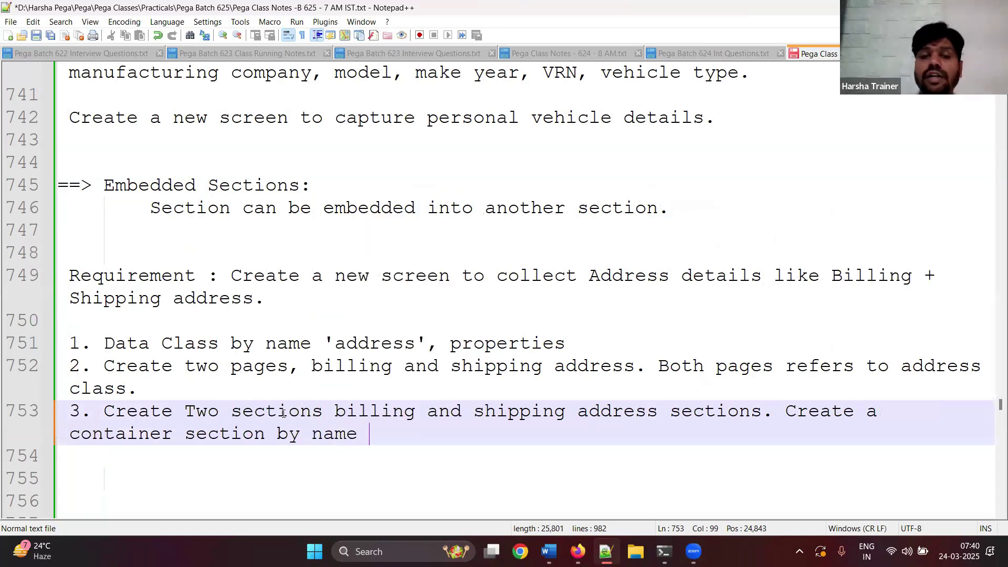
pyautogui.write('address, e')
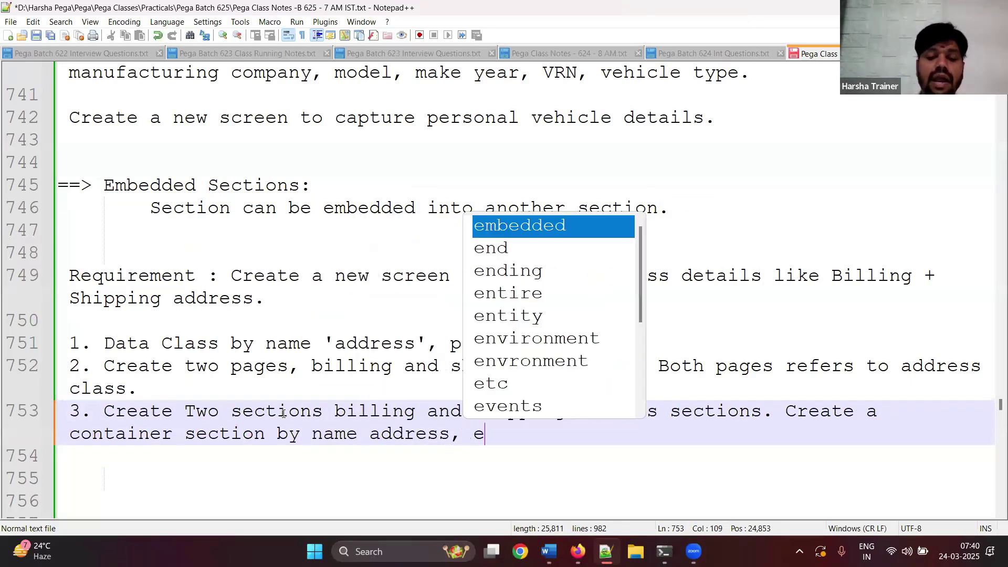
pyautogui.write('mbed b')
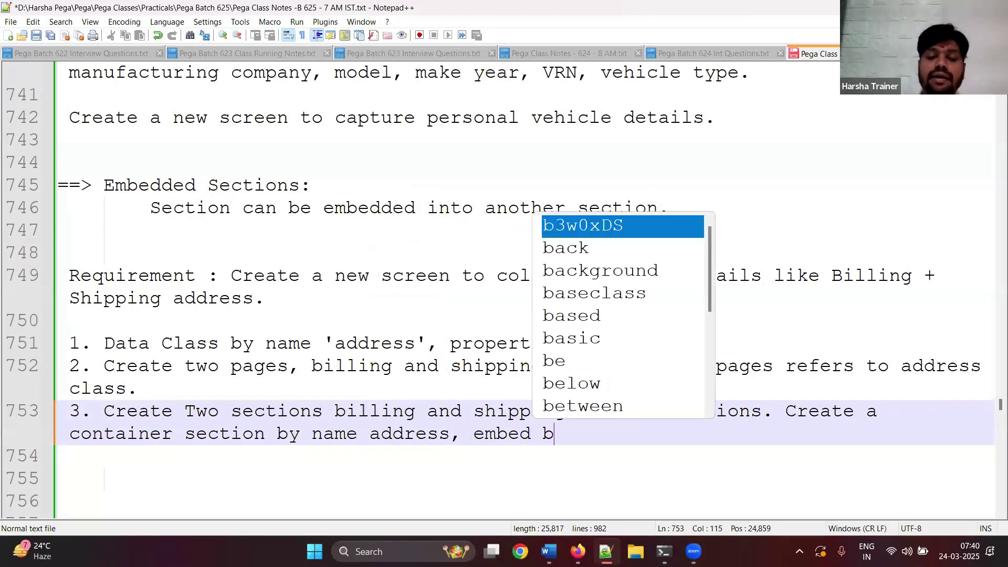
pyautogui.write('illing and sh')
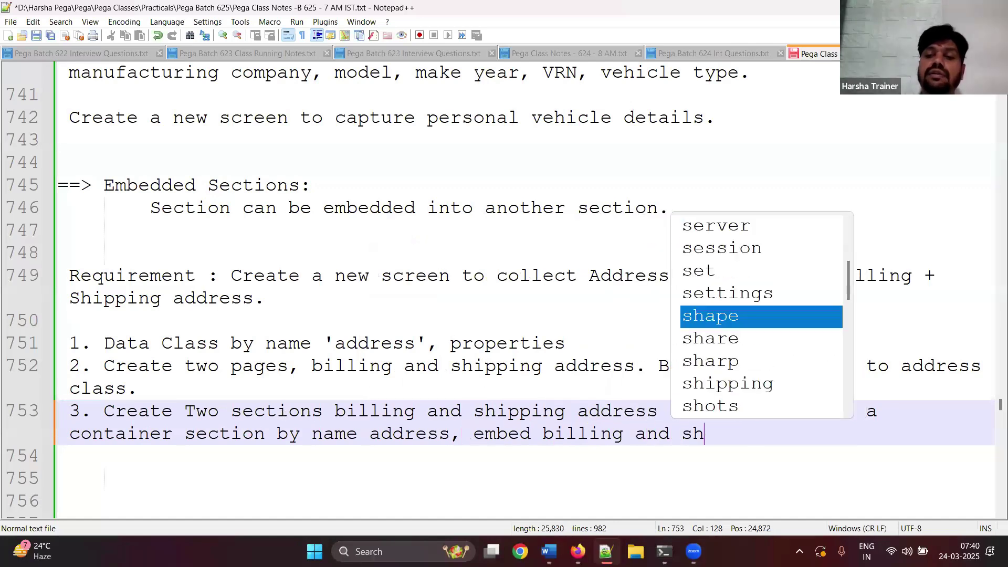
pyautogui.write('ipping sect')
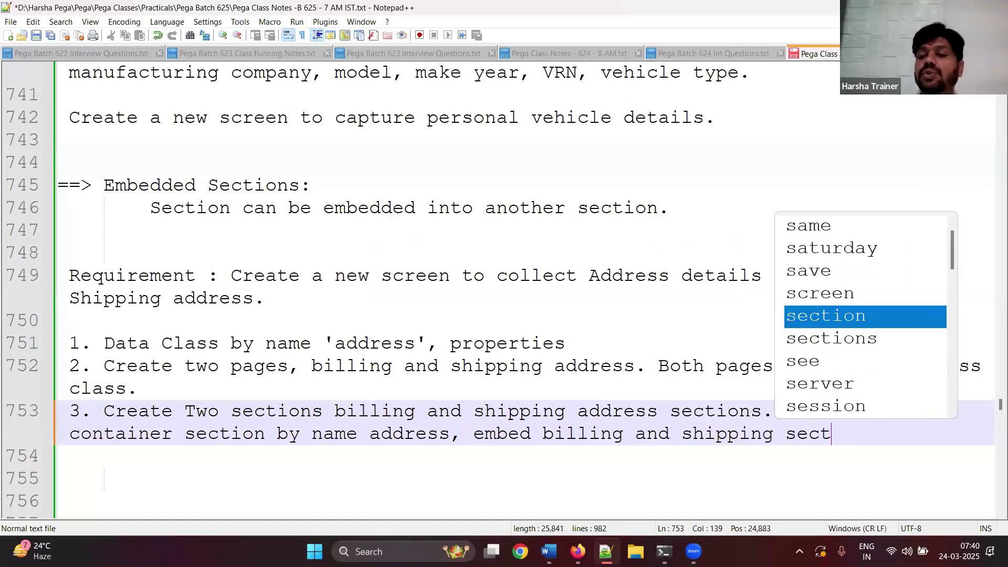
pyautogui.write('ions into it.')
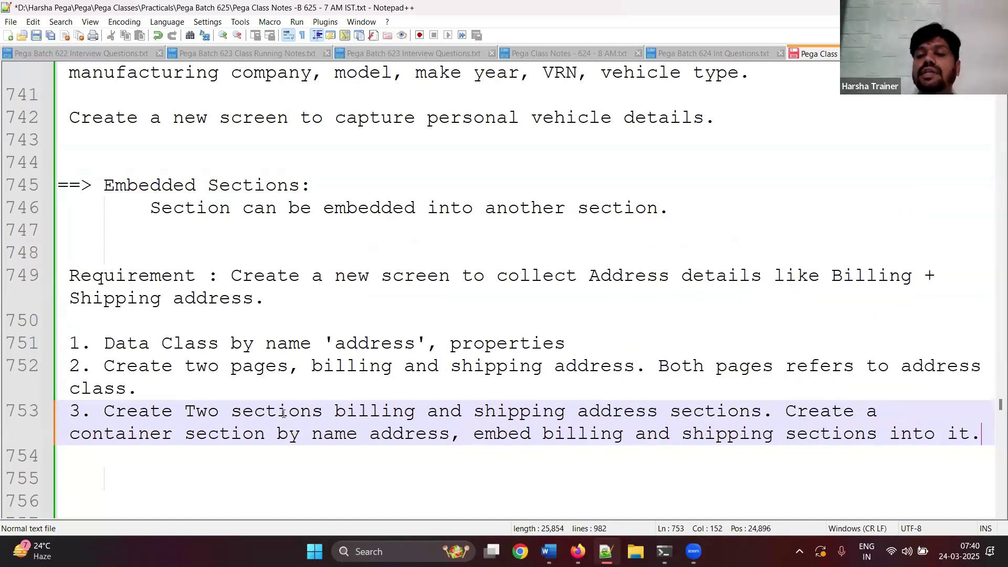
pyautogui.press('Return')
pyautogui.press('Return')
pyautogui.hotkey('ctrl', 's')
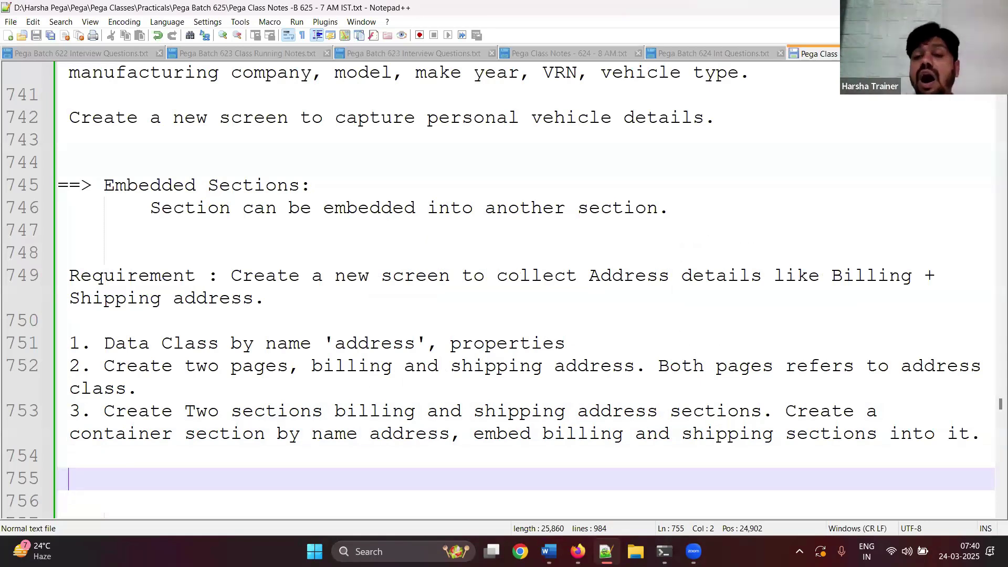
pyautogui.click(374, 552)
# - Launch Paint and draw a large rectangle on the canvas
pyautogui.write('paint')
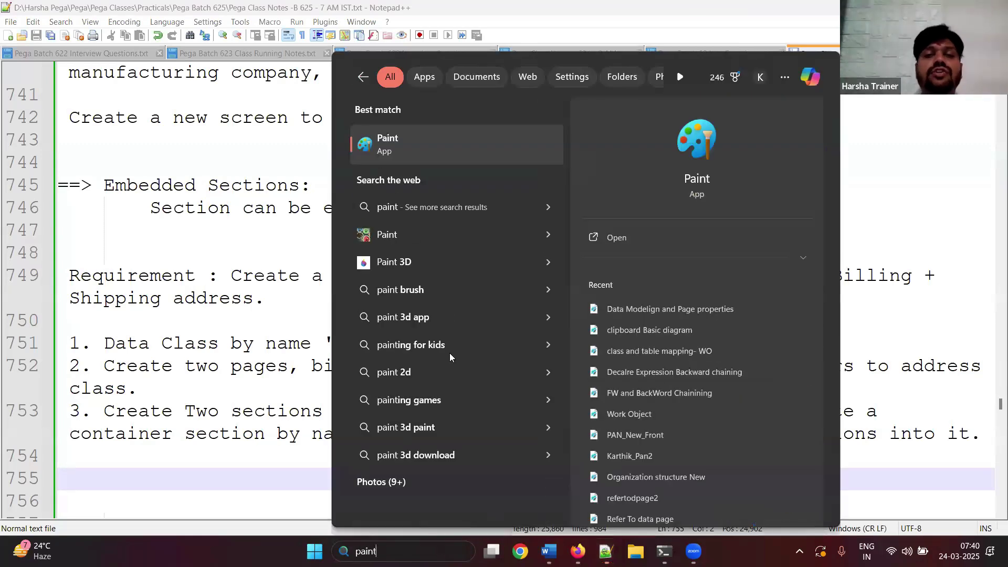
pyautogui.click(405, 135)
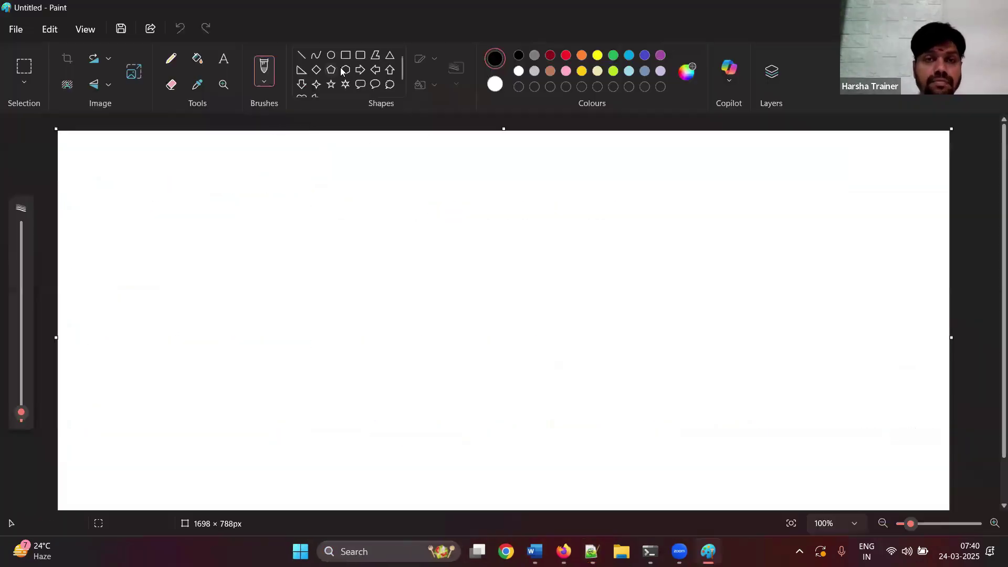
pyautogui.click(346, 58)
pyautogui.moveTo(303, 201); pyautogui.dragTo(661, 437)
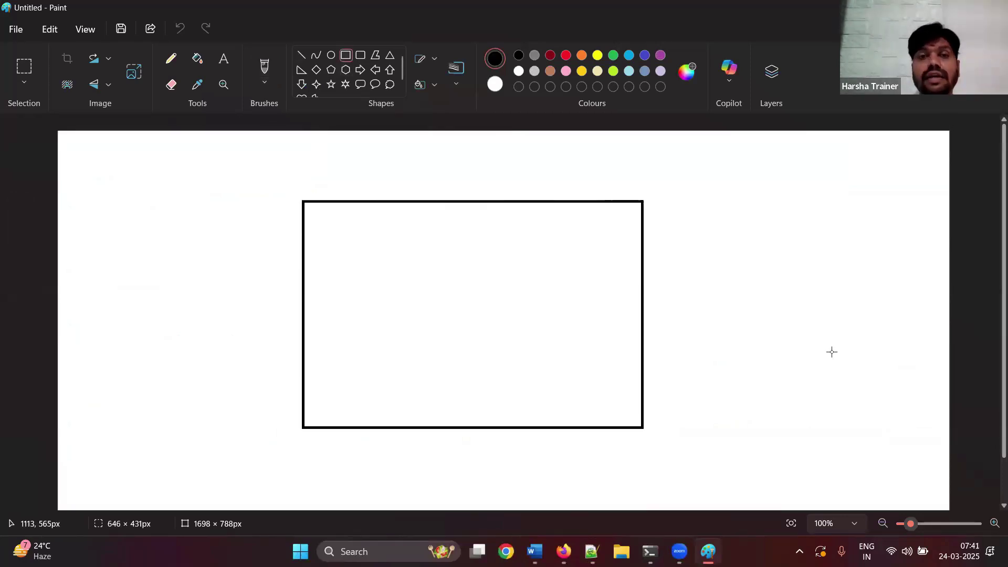
# - Draw two stacked rounded rectangles inside the large rectangle
pyautogui.click(360, 56)
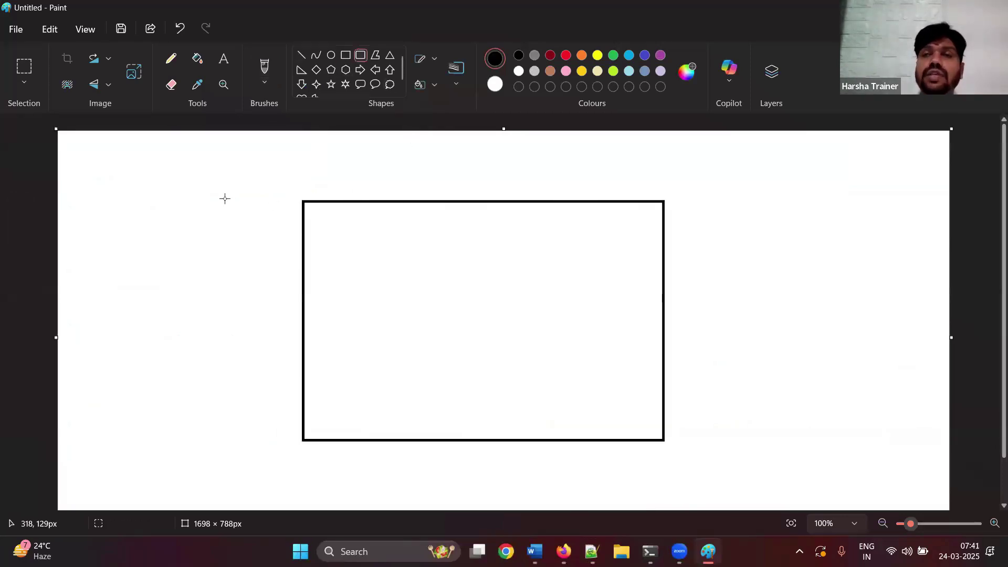
pyautogui.moveTo(349, 235); pyautogui.dragTo(605, 314)
pyautogui.moveTo(358, 340); pyautogui.dragTo(450, 384)
pyautogui.moveTo(544, 374); pyautogui.dragTo(608, 409)
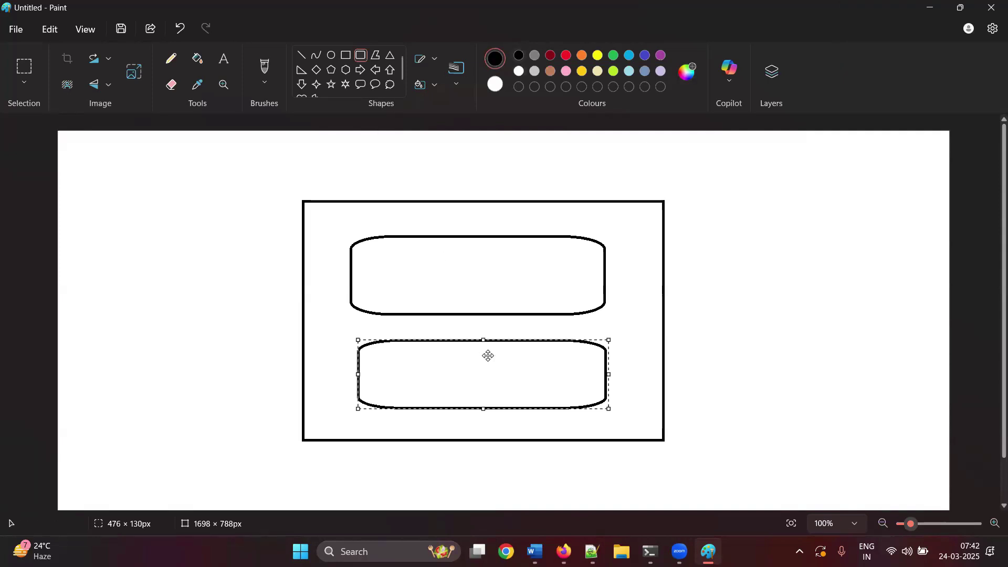
pyautogui.click(592, 551)
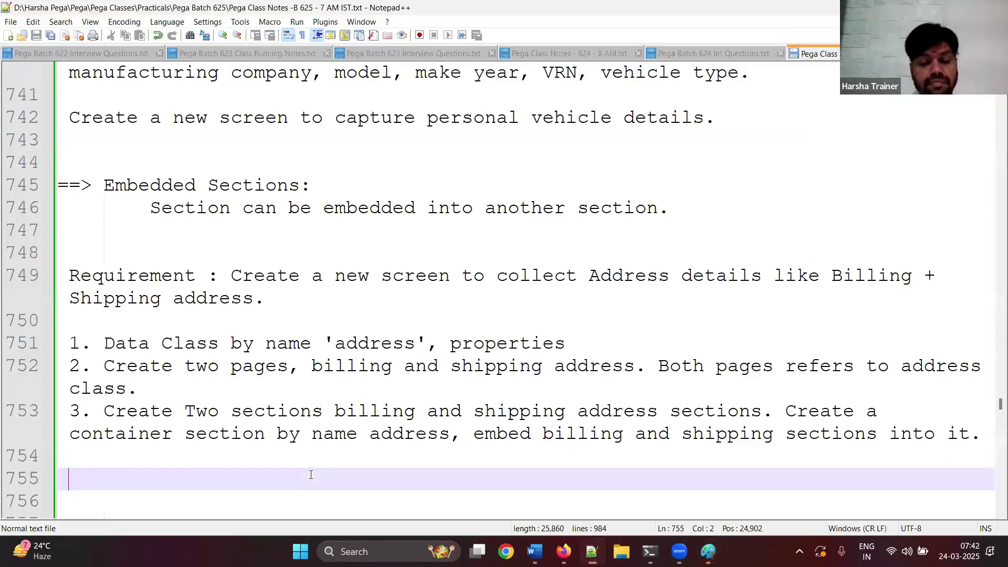
# - Type pyWorkPage with an indented BillingAdress(Data-Address) line beneath it
pyautogui.write('pyWo')
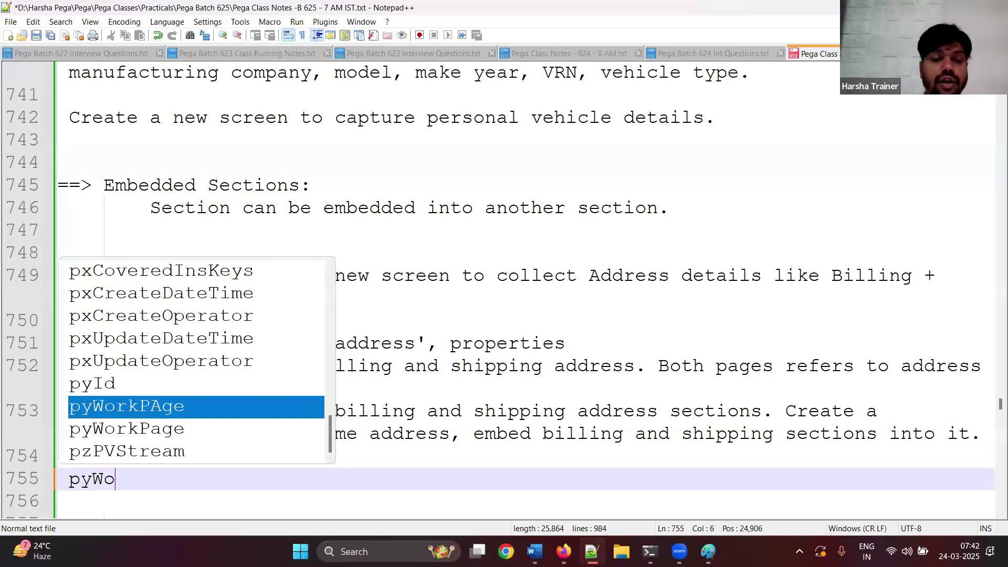
pyautogui.write('rkPage.')
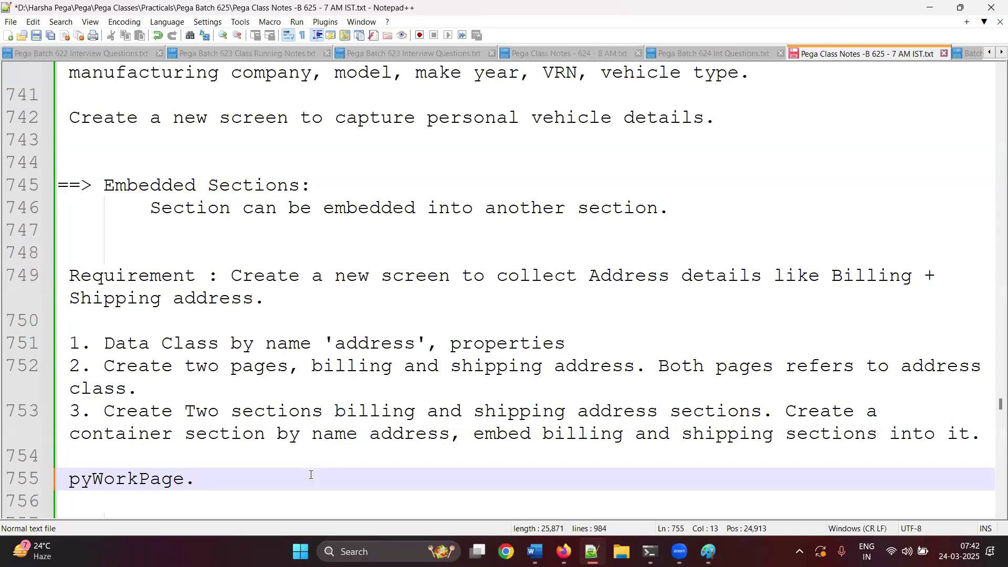
pyautogui.moveTo(70, 342); pyautogui.dragTo(536, 431)
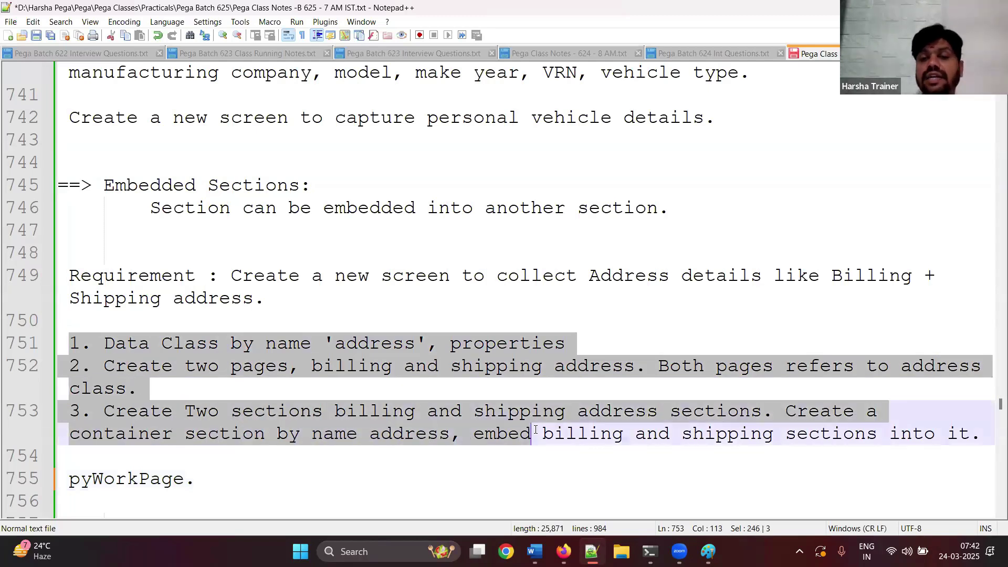
pyautogui.click(603, 396)
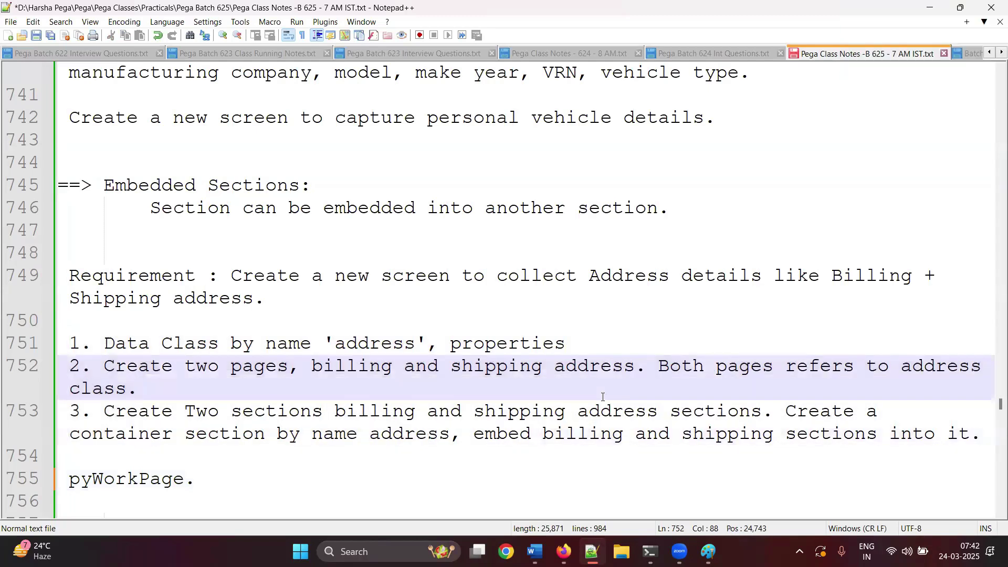
pyautogui.click(367, 478)
pyautogui.write('Billing')
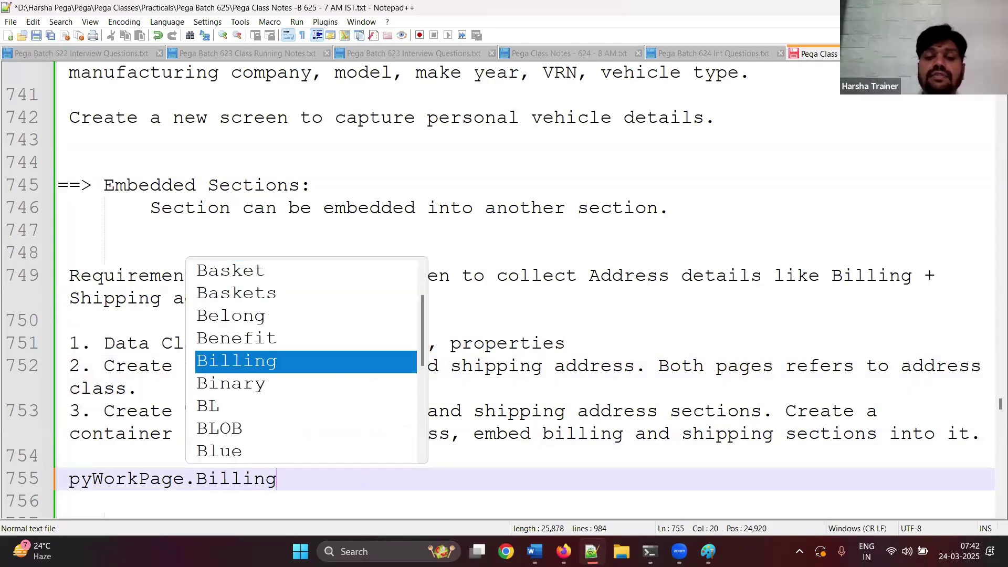
pyautogui.write('Adress')
pyautogui.hotkey('ctrl', 'Left')
pyautogui.press('BackSpace')
pyautogui.press('Return')
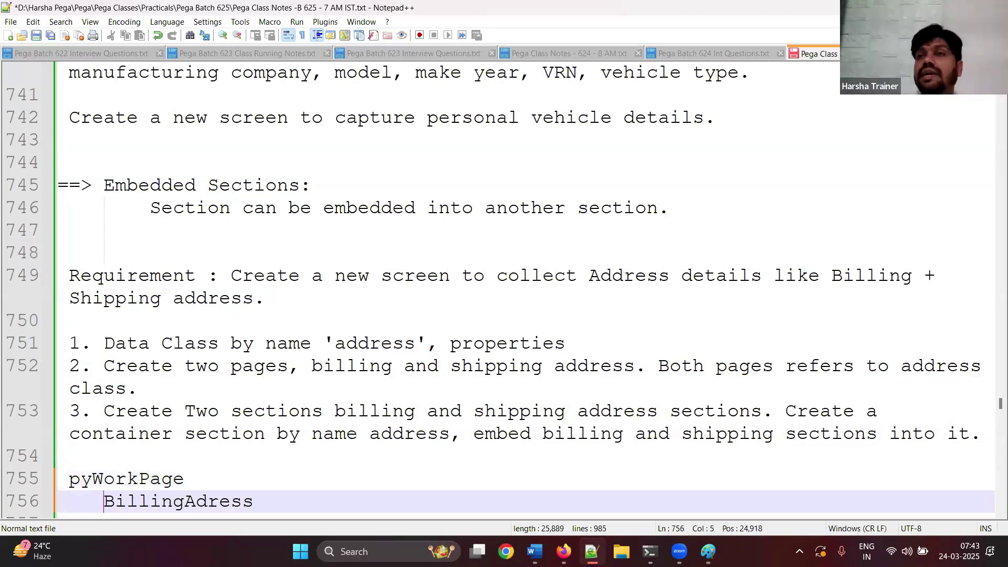
pyautogui.click(299, 501)
pyautogui.write('(Data-Address')
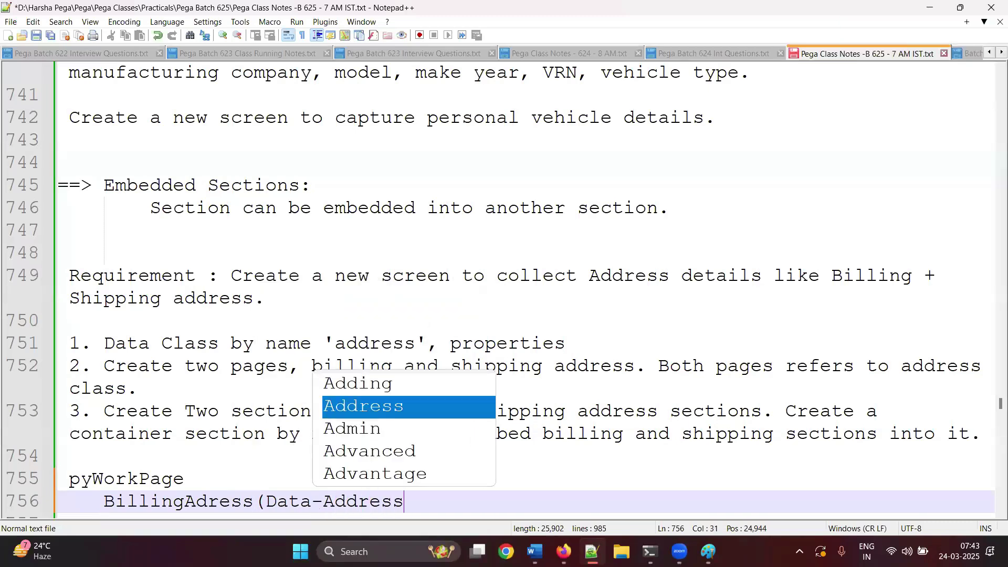
pyautogui.press('Escape')
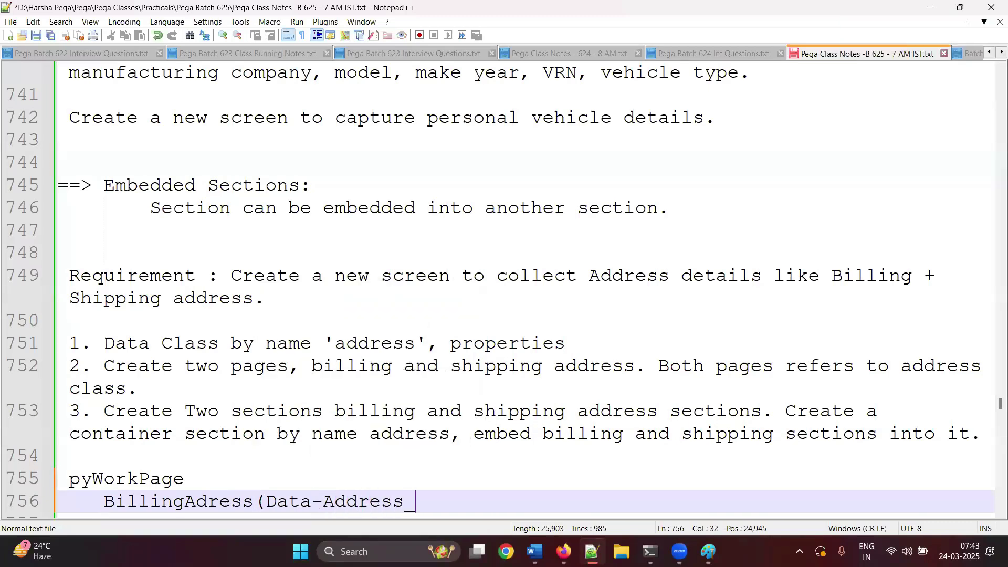
pyautogui.write(')')
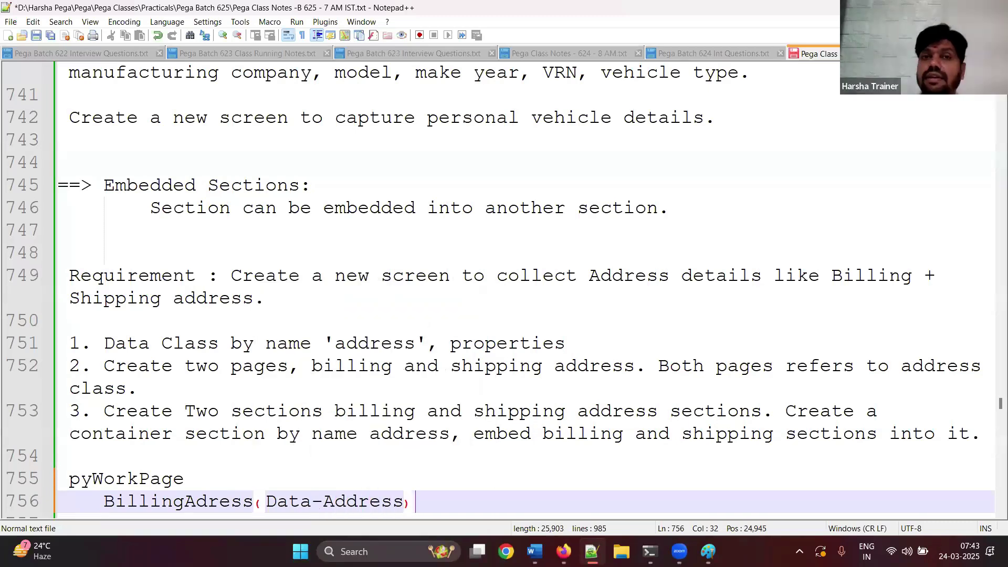
pyautogui.press('Return')
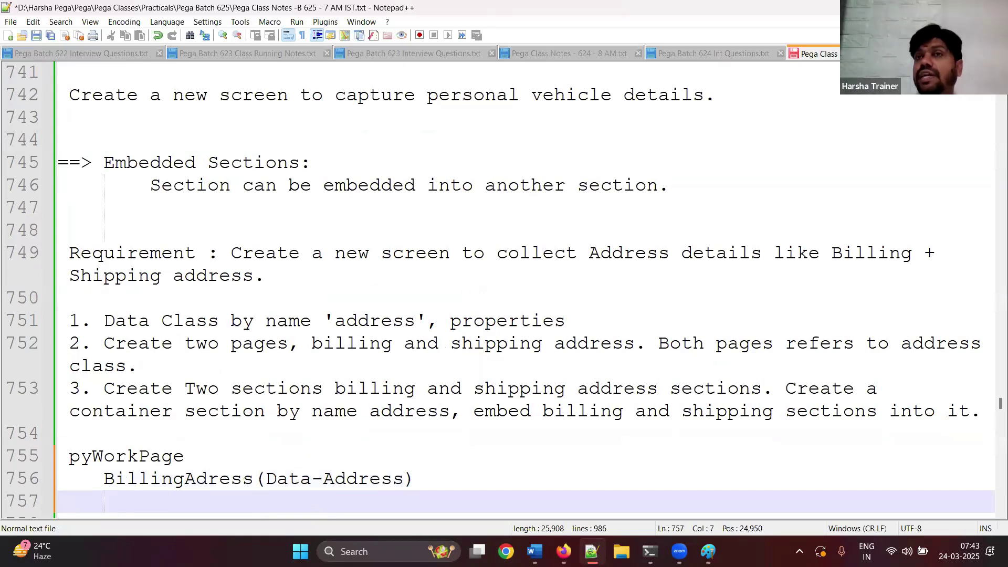
# - Duplicate the Billing line as ShippingAdress(Data-Address) and save the notes
pyautogui.click(450, 479)
pyautogui.hotkey('shift', 'Home')
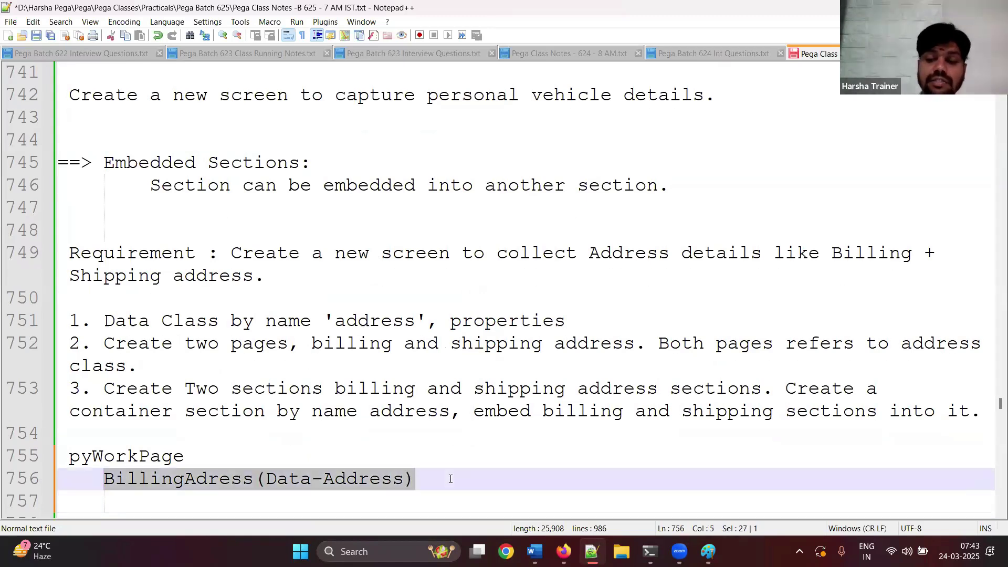
pyautogui.click(450, 479)
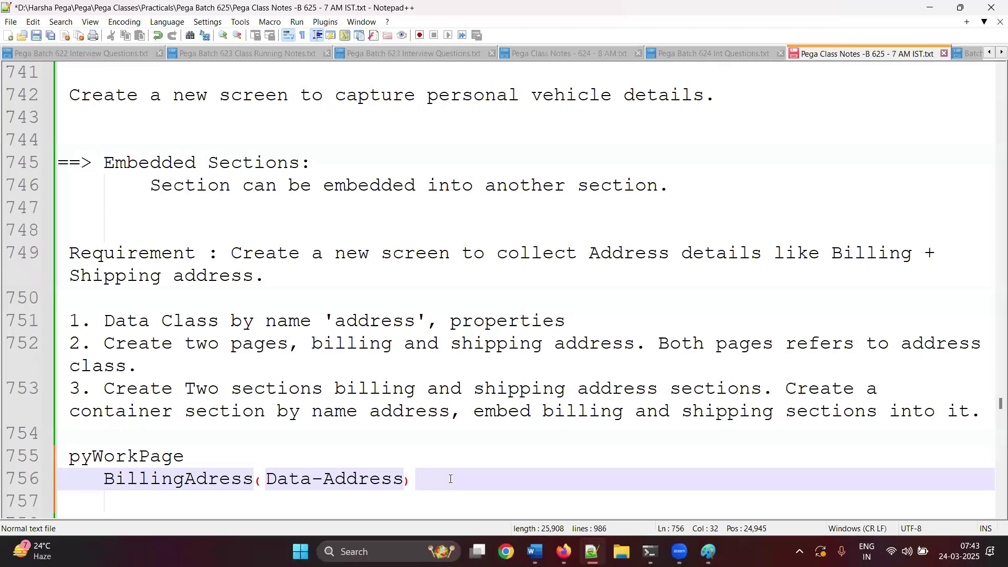
pyautogui.hotkey('shift', 'Home')
pyautogui.hotkey('shift', 'Home')
pyautogui.hotkey('ctrl', 'c')
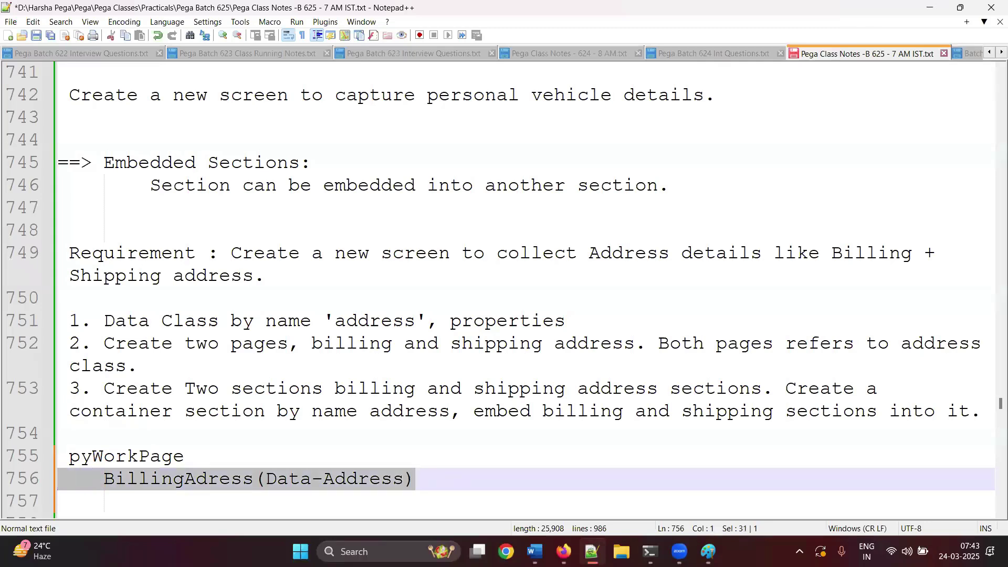
pyautogui.press('Down')
pyautogui.press('End')
pyautogui.press('BackSpace')
pyautogui.press('BackSpace')
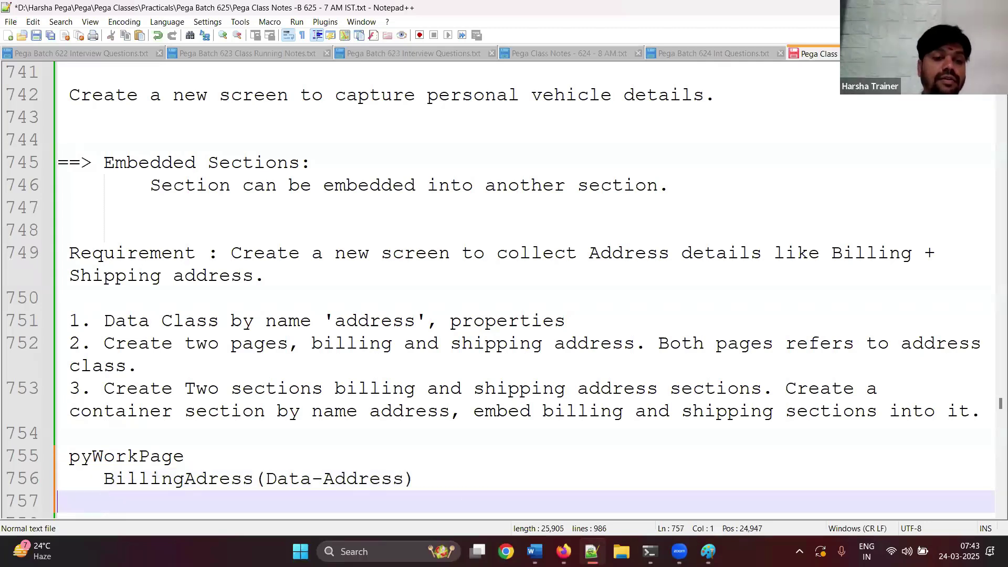
pyautogui.hotkey('ctrl', 'v')
pyautogui.click(184, 502)
pyautogui.press('BackSpace')
pyautogui.press('BackSpace')
pyautogui.press('BackSpace')
pyautogui.press('BackSpace')
pyautogui.press('BackSpace')
pyautogui.press('BackSpace')
pyautogui.press('BackSpace')
pyautogui.write('Shipping')
pyautogui.press('Escape')
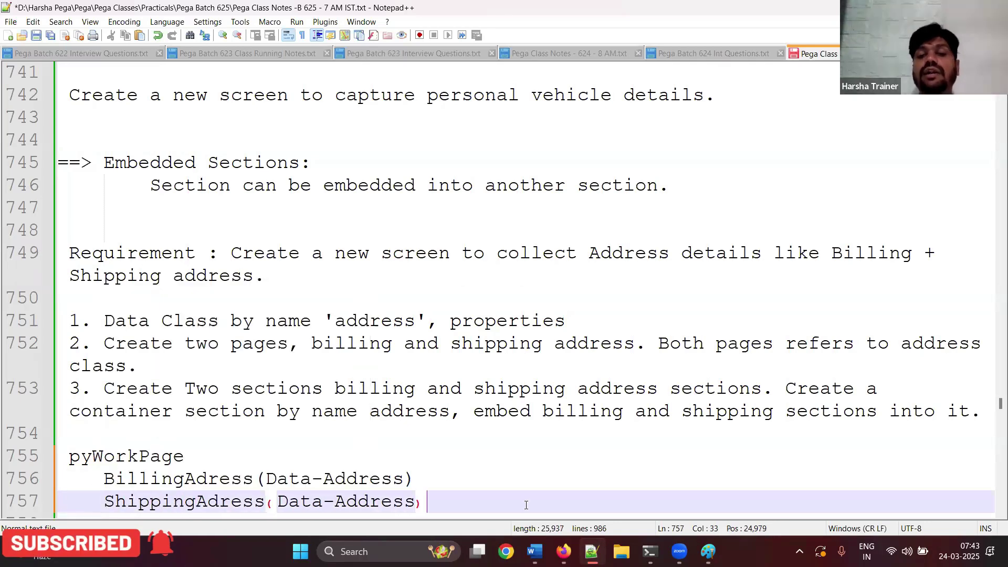
pyautogui.press('End')
pyautogui.press('Return')
pyautogui.press('Return')
pyautogui.hotkey('ctrl', 's')
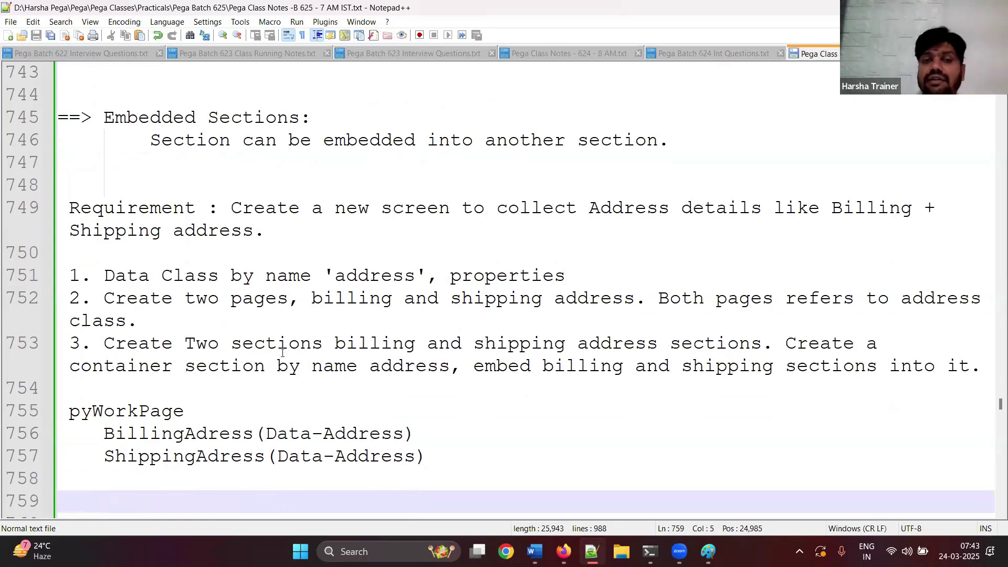
pyautogui.moveTo(112, 277); pyautogui.dragTo(208, 277)
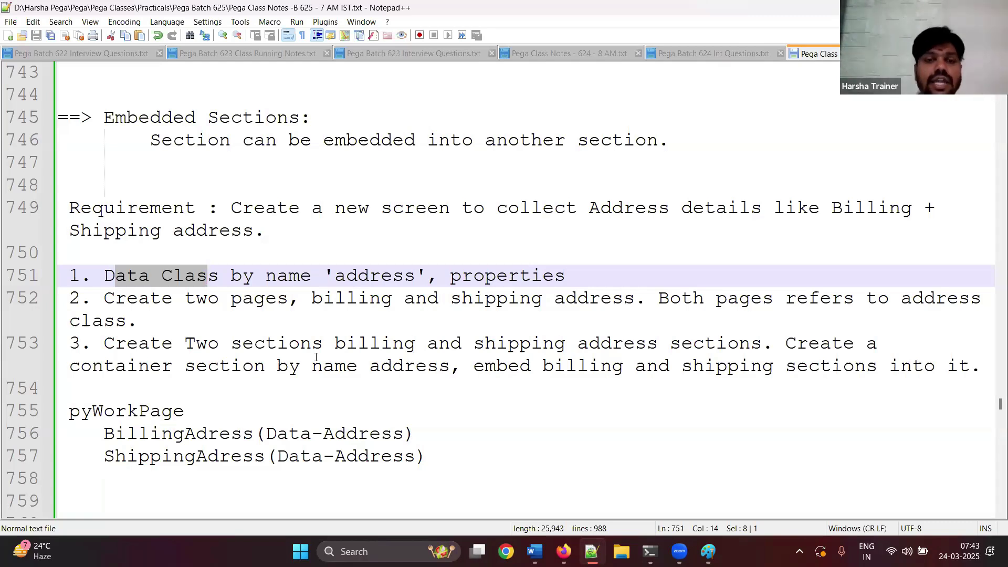
pyautogui.moveTo(456, 449); pyautogui.dragTo(58, 275)
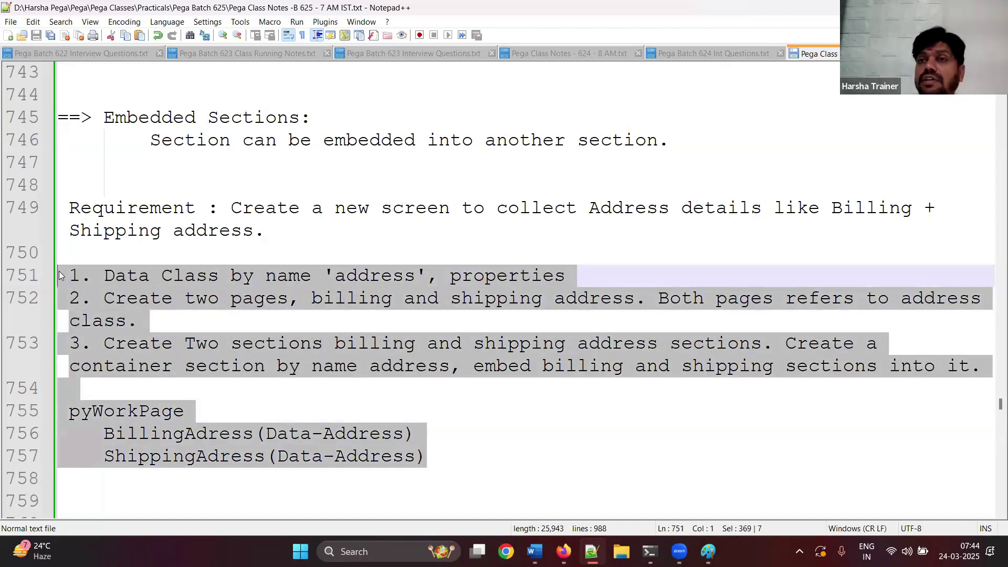
pyautogui.click(459, 462)
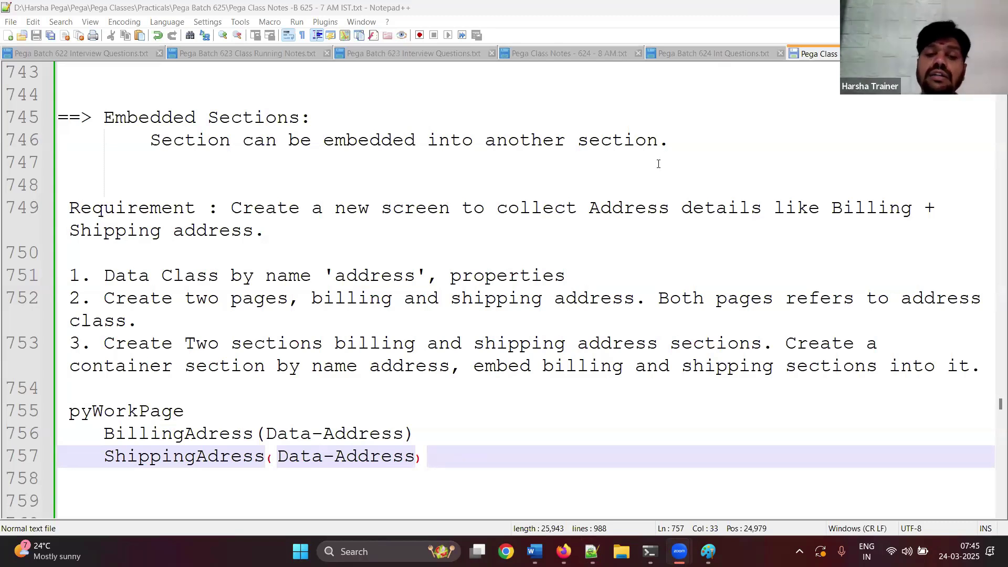
# - Add the heading '==> Multi-purpose re-usability of Sections using Pages.' below the pyWorkPage outline
pyautogui.click(87, 512)
pyautogui.press('BackSpace')
pyautogui.press('BackSpace')
pyautogui.press('Return')
pyautogui.press('BackSpace')
pyautogui.write('==> Multi')
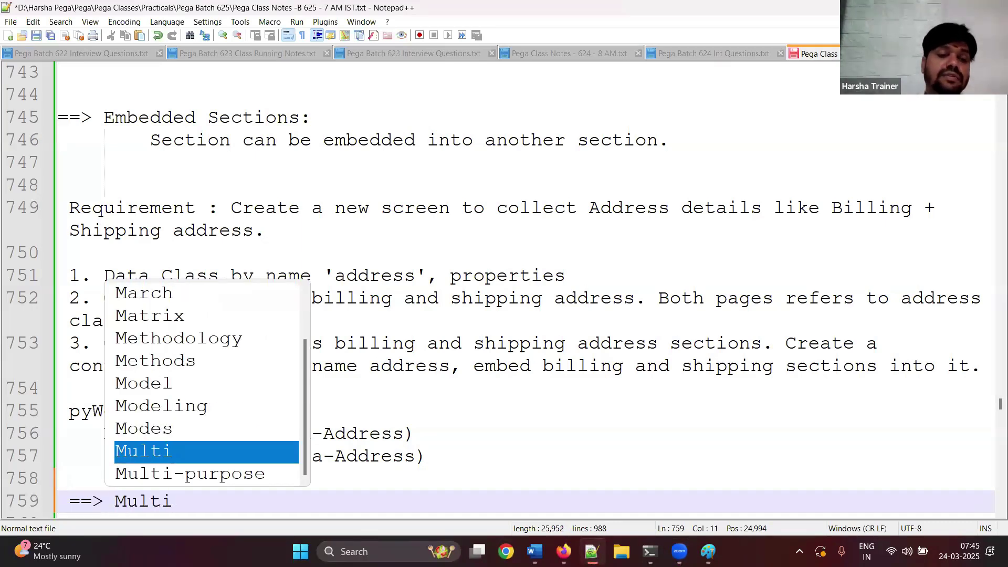
pyautogui.press('Down')
pyautogui.press('Return')
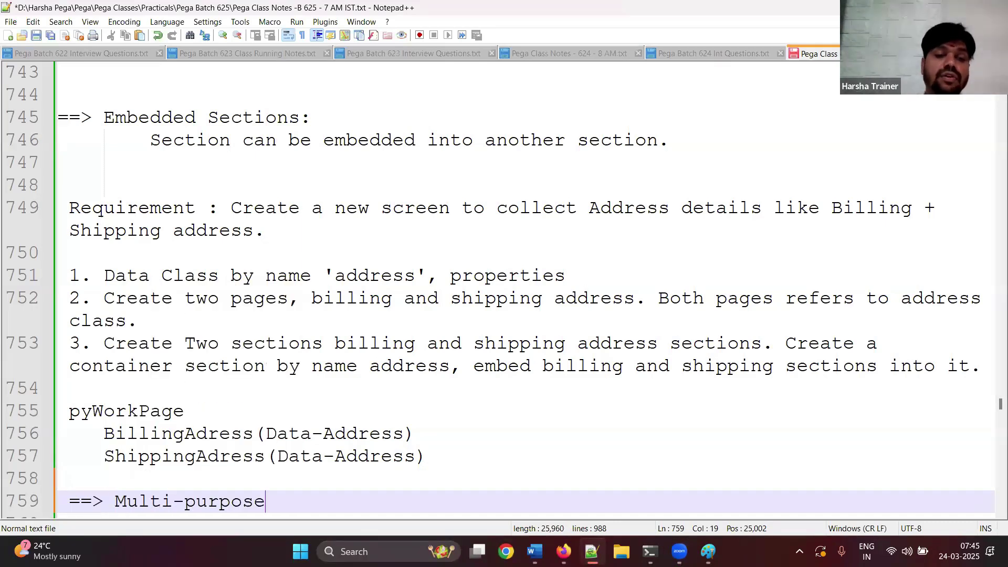
pyautogui.write('re-')
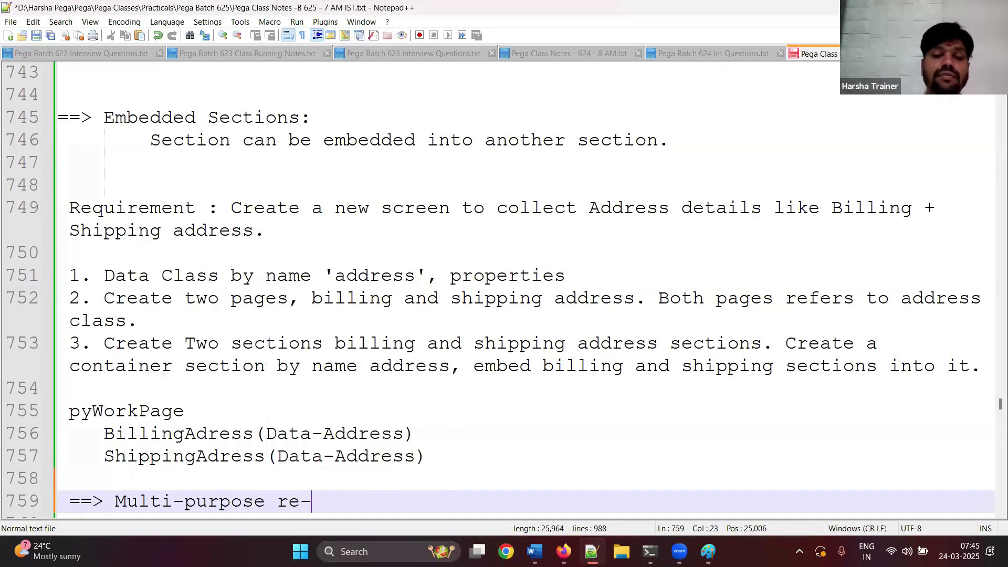
pyautogui.write('usab')
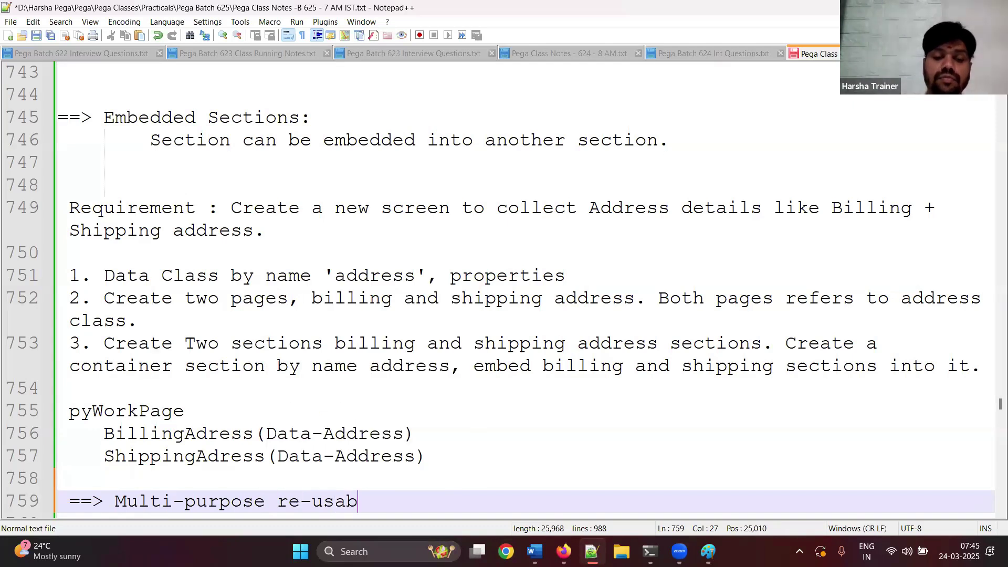
pyautogui.write('ility of ')
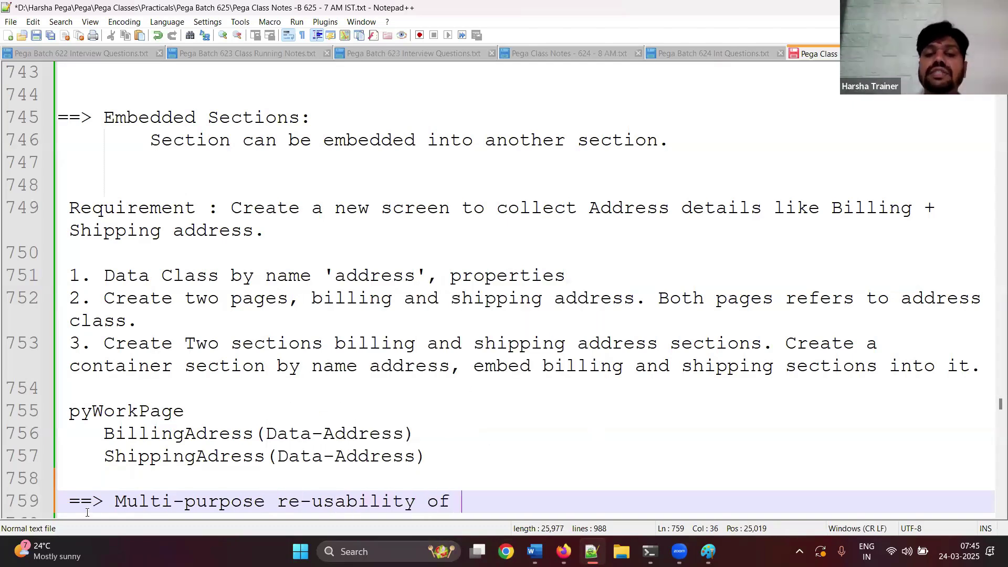
pyautogui.write('Sections.')
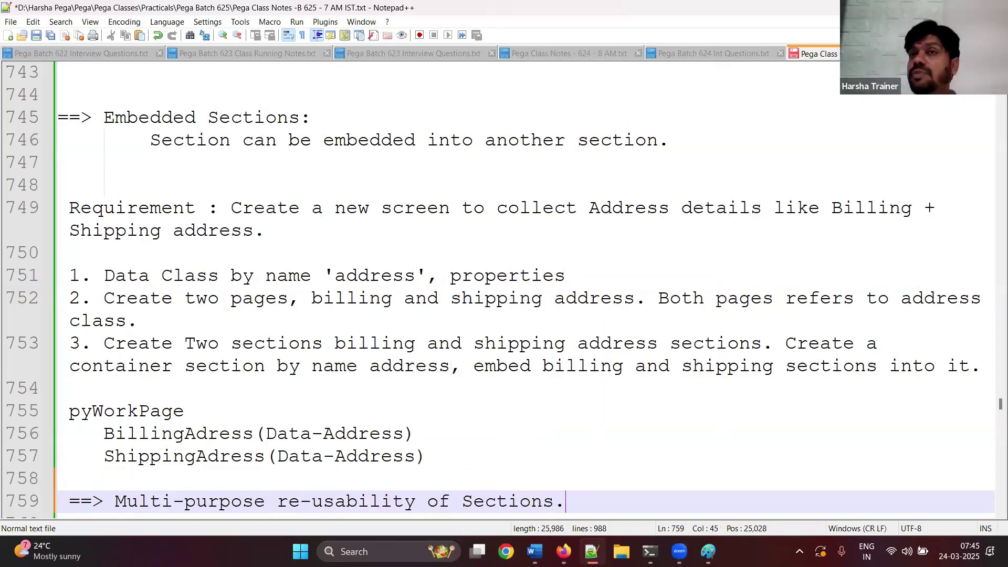
pyautogui.press('BackSpace')
pyautogui.write('usin')
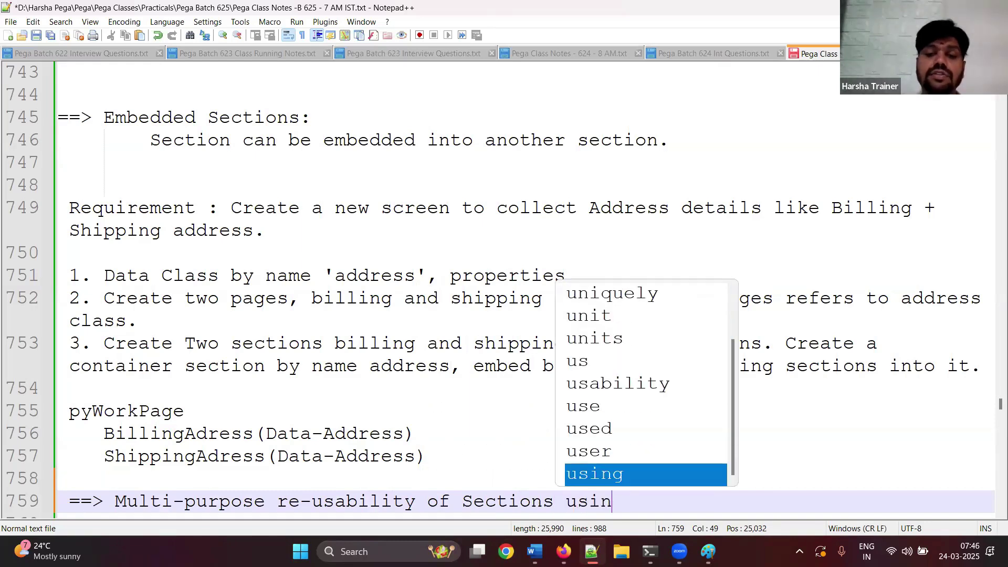
pyautogui.write('g Pages.')
pyautogui.press('Return')
pyautogui.press('Return')
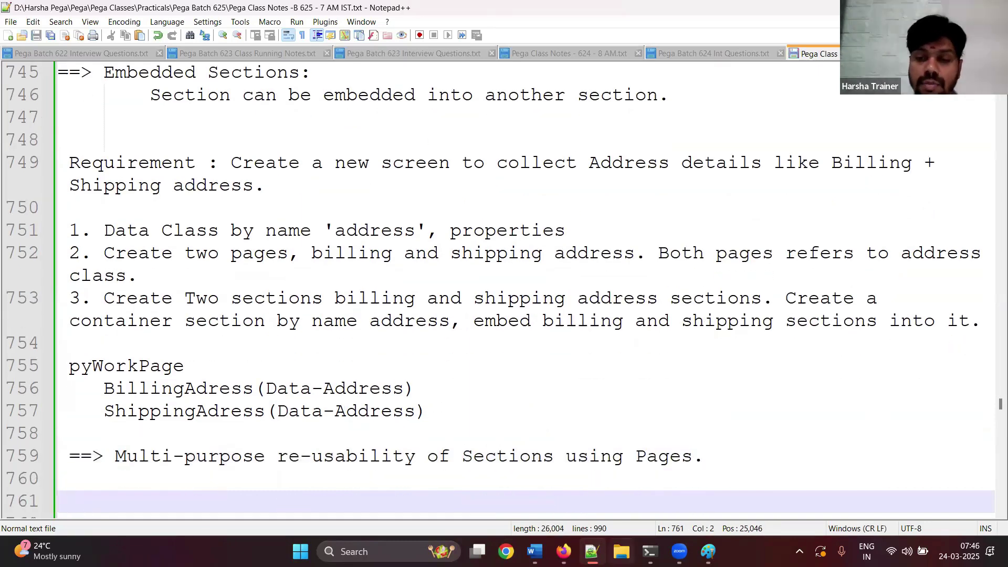
pyautogui.click(621, 551)
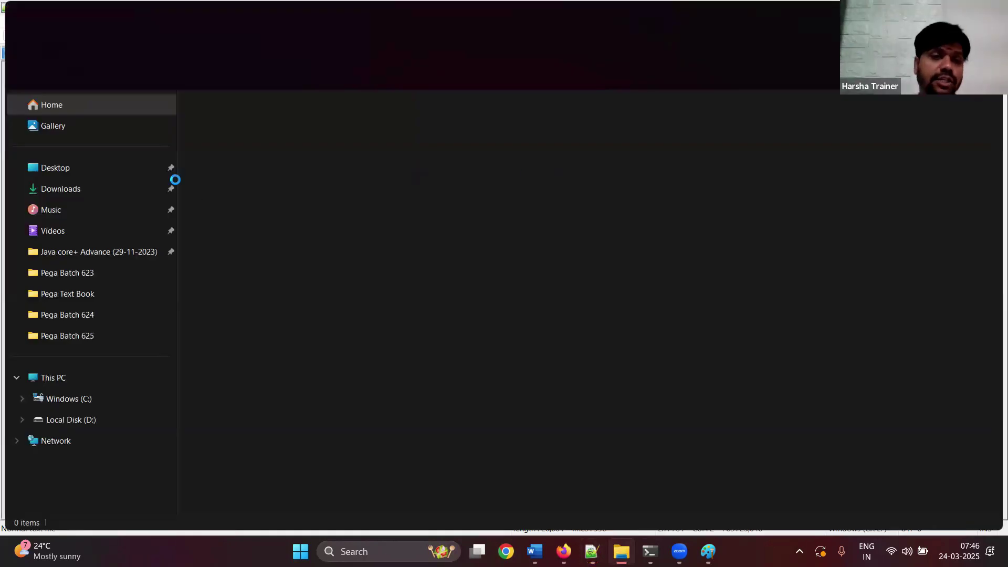
# - Open the Diagrams folder inside Pega Classes
pyautogui.click(79, 317)
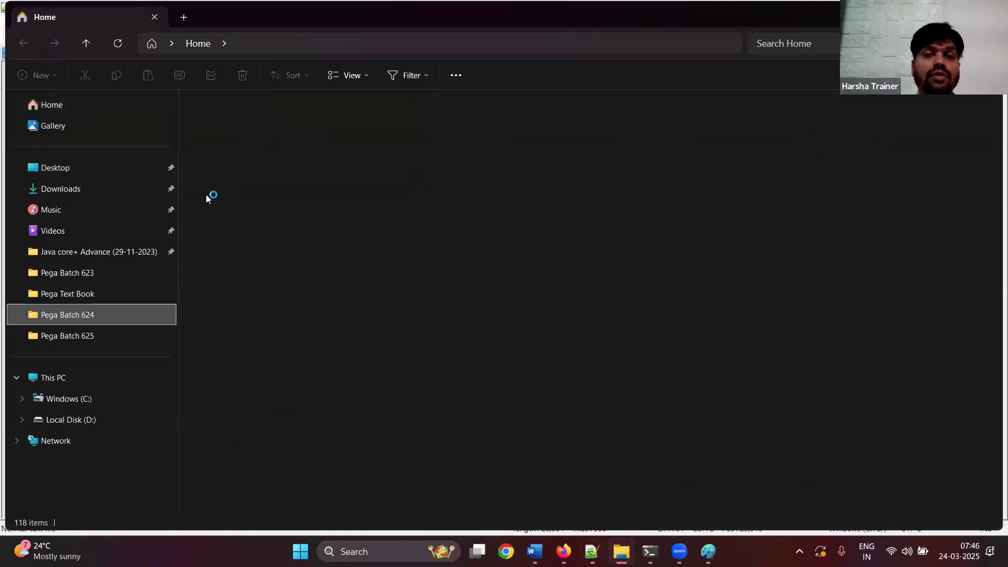
pyautogui.click(467, 42)
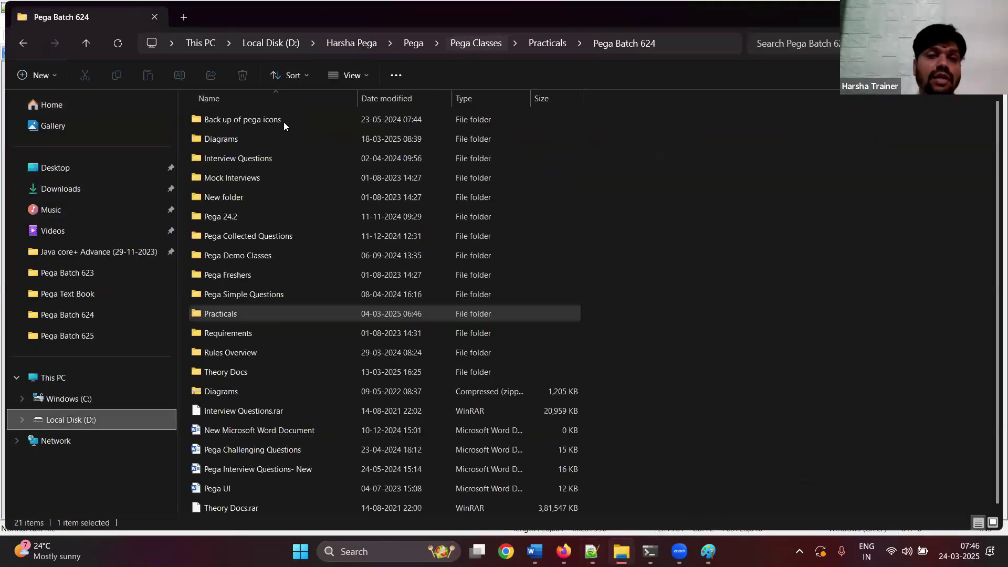
pyautogui.click(244, 138)
pyautogui.doubleClick(244, 139)
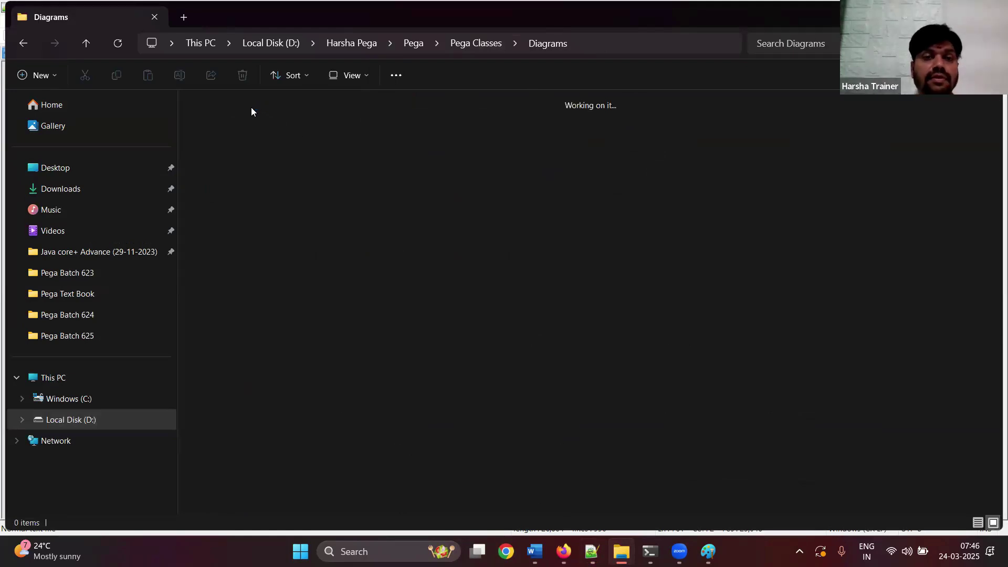
# - Open the 'Data Modelign and Page properties' diagram in Paint
pyautogui.click(298, 168)
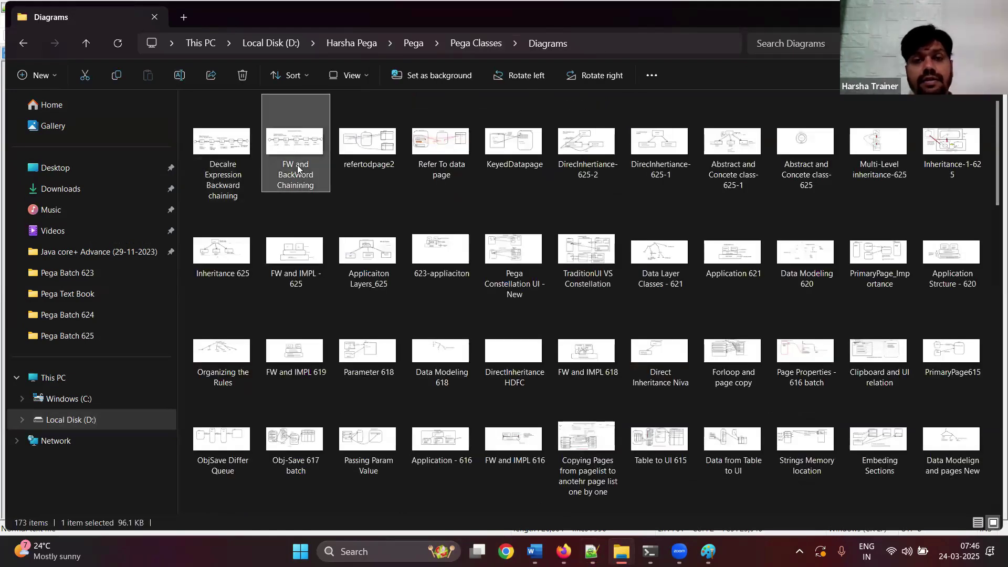
pyautogui.press('Right')
pyautogui.press('Right')
pyautogui.press('Right')
pyautogui.press('Right')
pyautogui.press('Right')
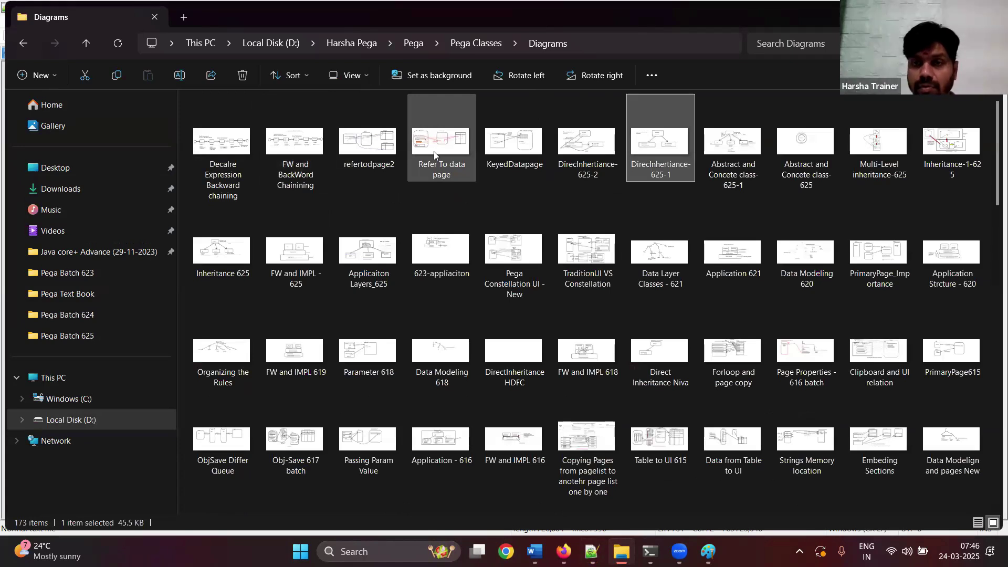
pyautogui.press('Down')
pyautogui.press('Right')
pyautogui.press('Right')
pyautogui.press('d')
pyautogui.press('d')
pyautogui.press('d')
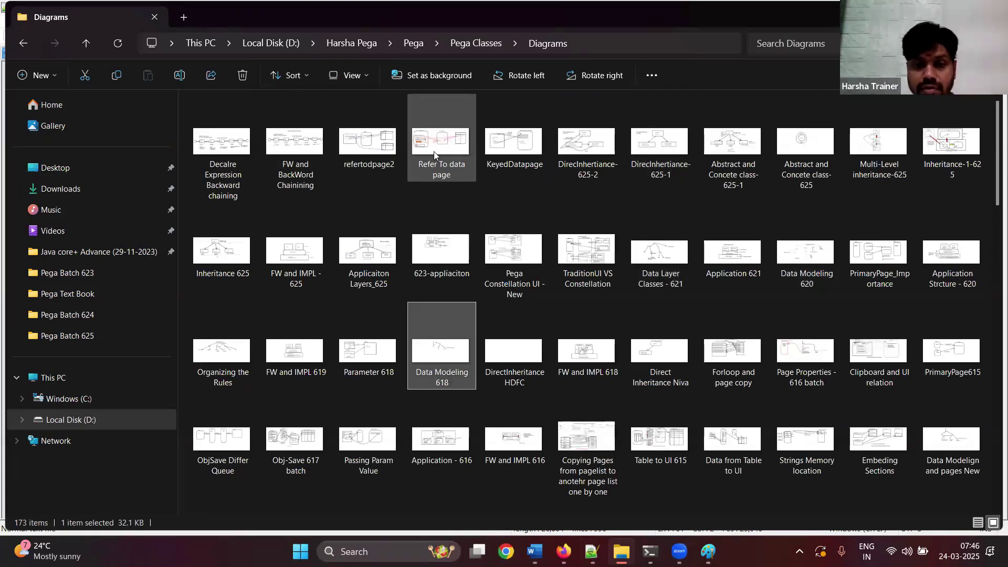
pyautogui.press('d')
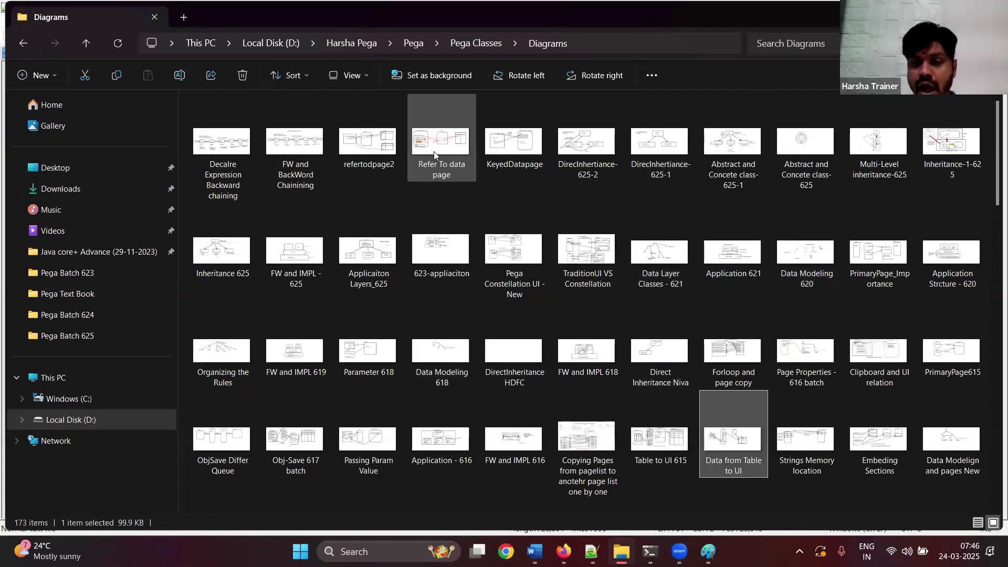
pyautogui.press('d')
pyautogui.press('d')
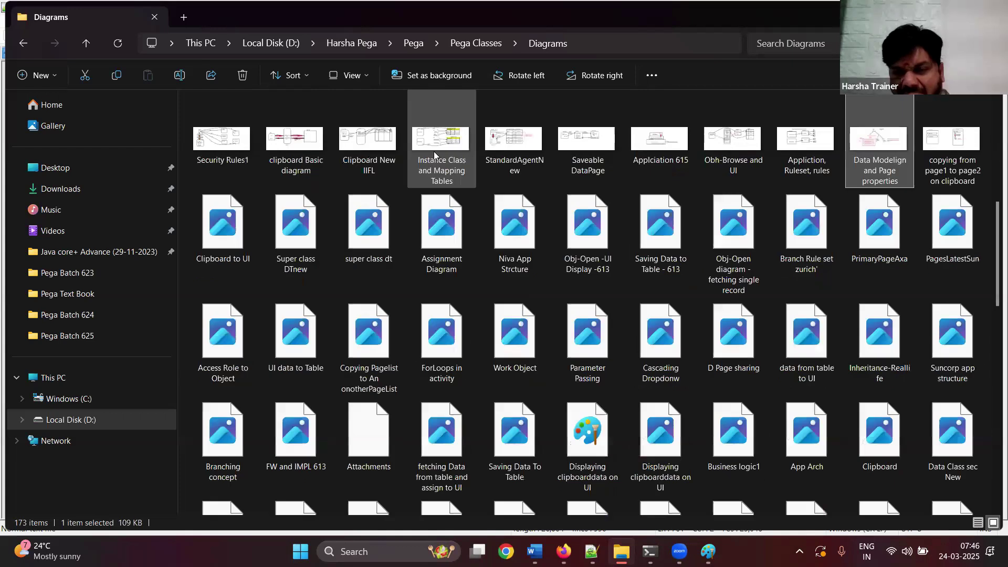
pyautogui.rightClick(865, 123)
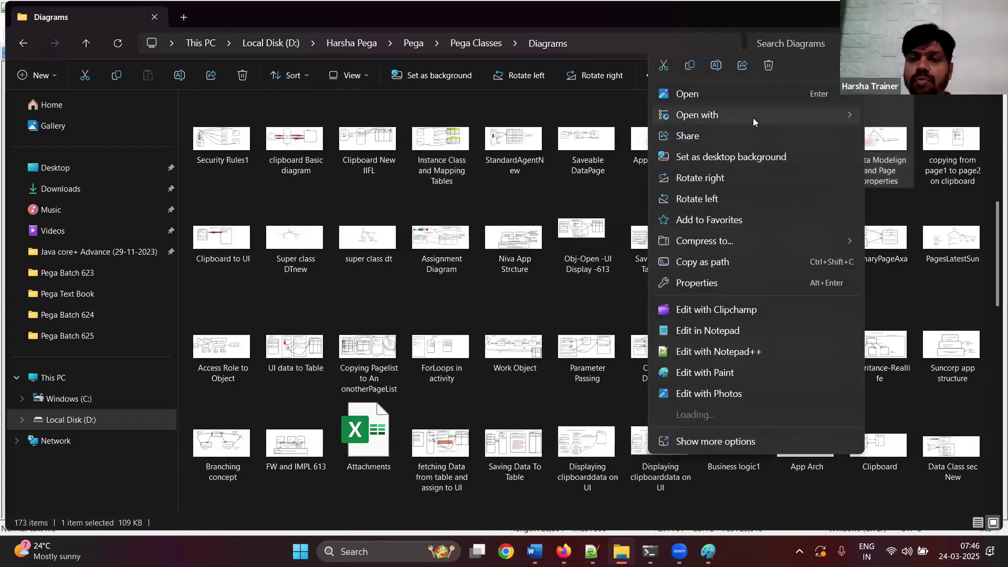
pyautogui.moveTo(752, 118)
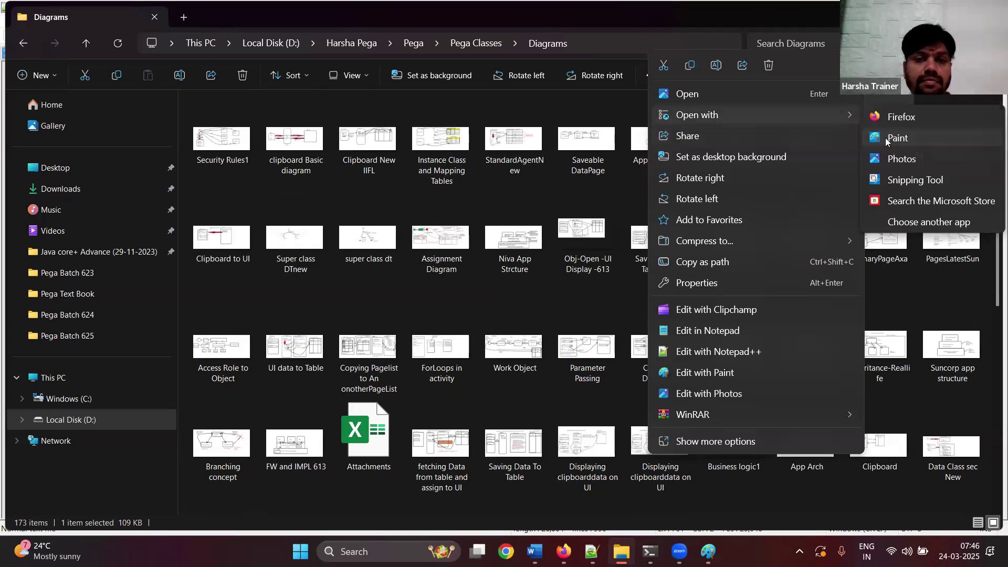
pyautogui.click(892, 138)
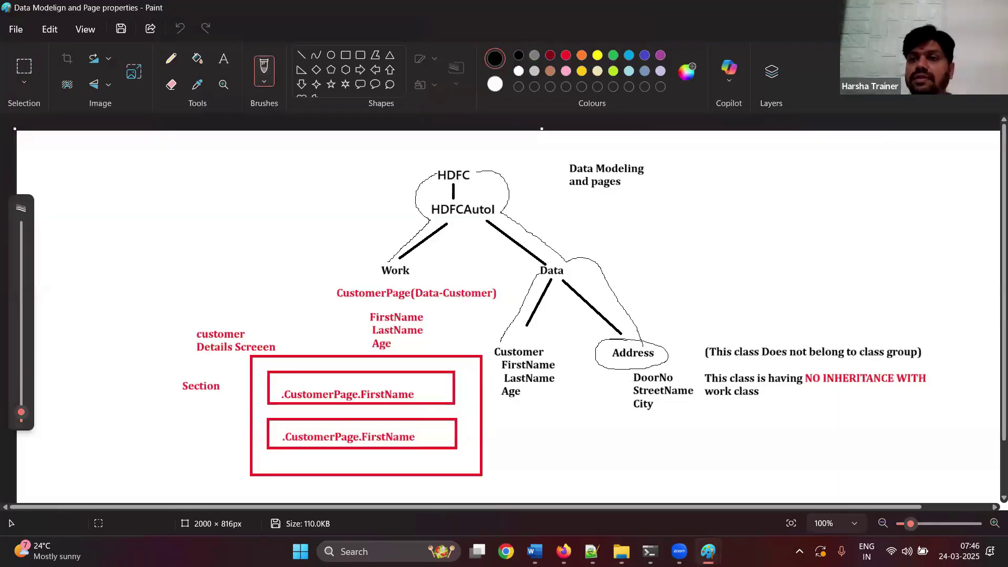
# - Open the 'Data Class sec New' diagram in Paint
pyautogui.click(932, 8)
pyautogui.press('d')
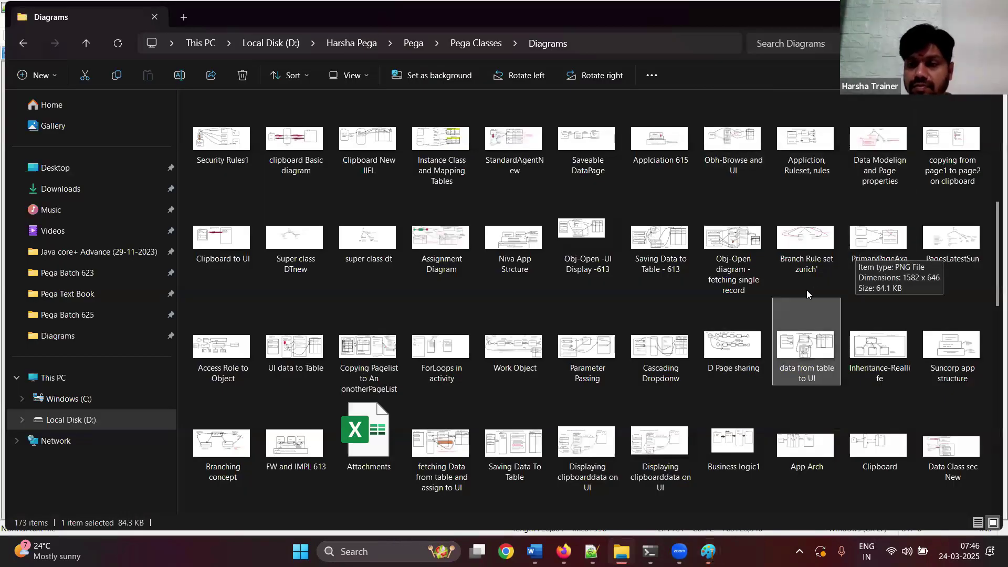
pyautogui.press('d')
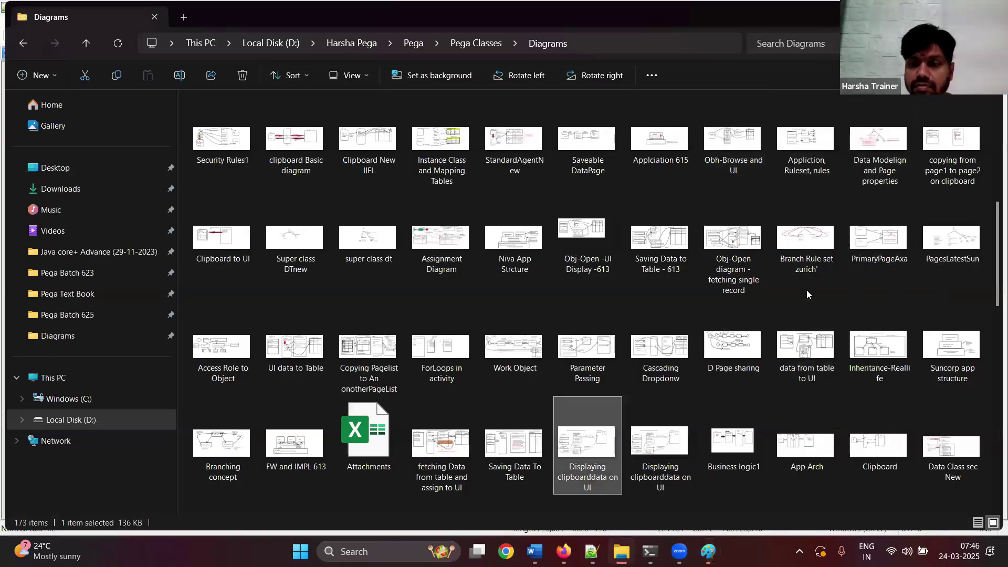
pyautogui.press('d')
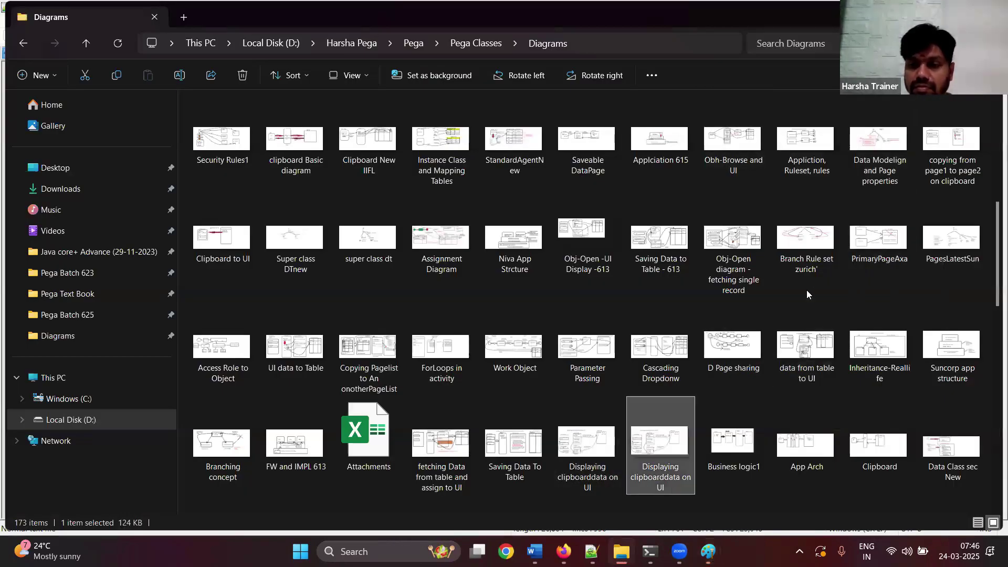
pyautogui.press('d')
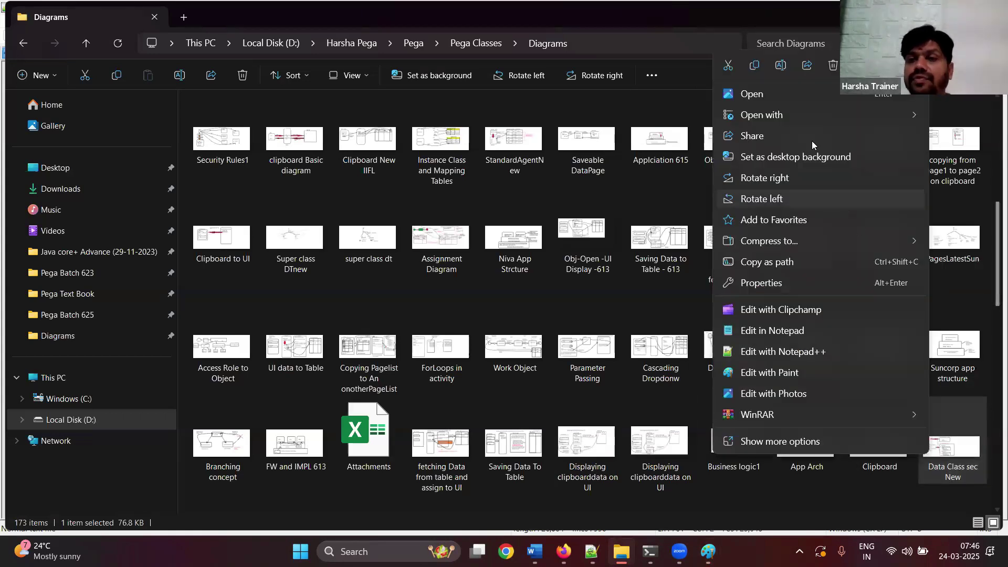
pyautogui.moveTo(785, 117)
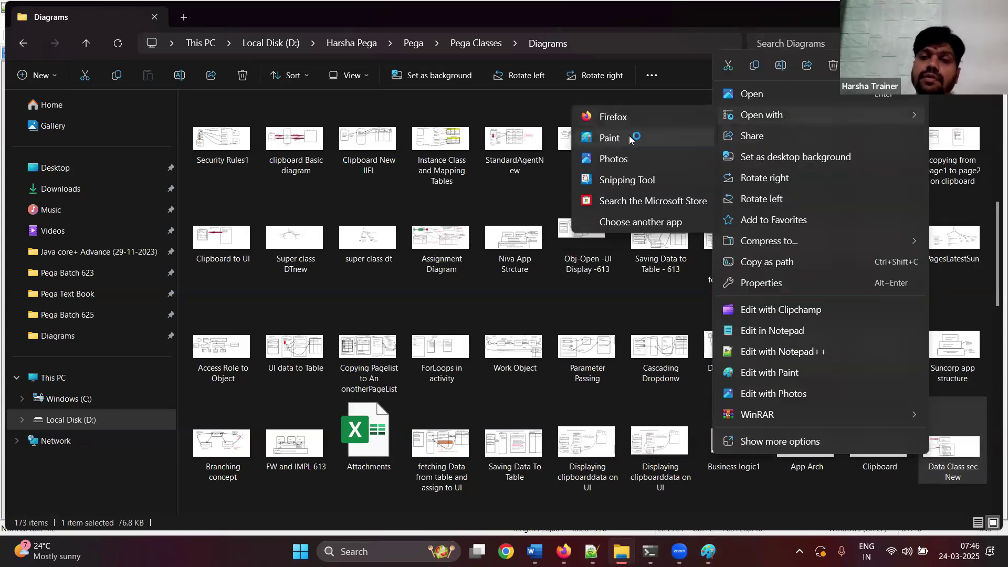
pyautogui.click(609, 138)
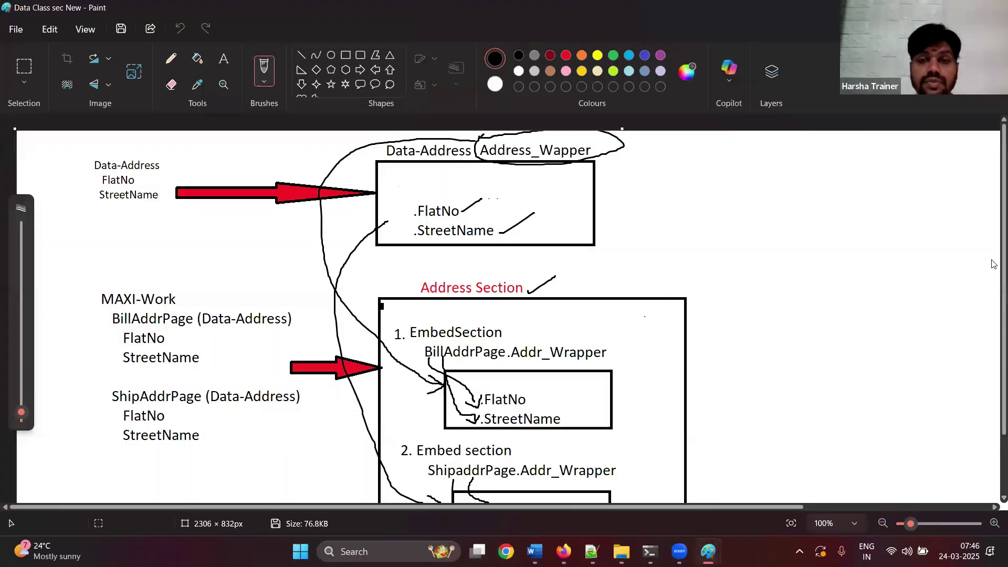
# - With a red pencil, draw a small circled 1 above the Data-Address block
pyautogui.scroll(-3, 992, 220)
pyautogui.scroll(2, 979, 231)
pyautogui.scroll(1, 975, 224)
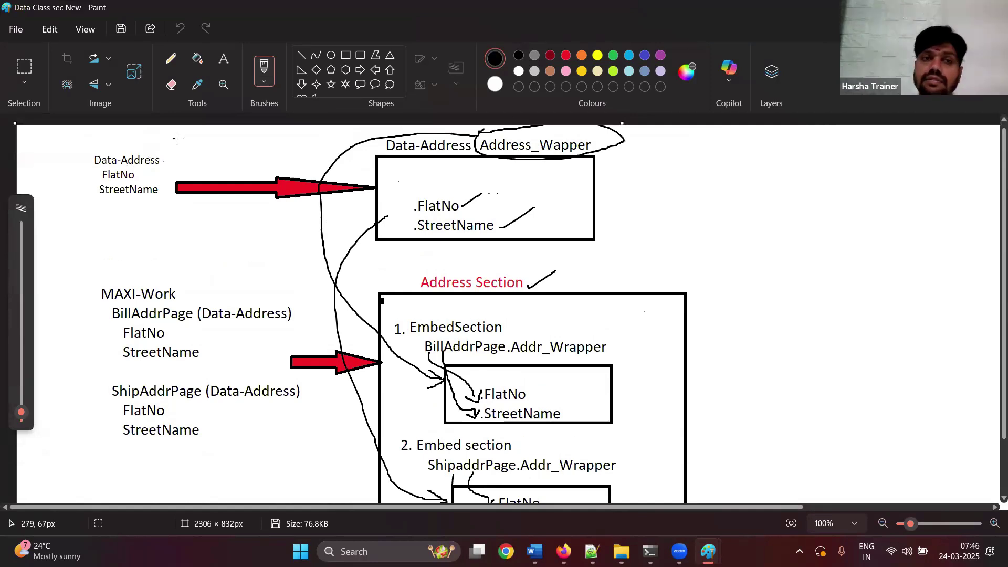
pyautogui.moveTo(163, 161); pyautogui.dragTo(180, 135)
pyautogui.hotkey('ctrl', 'z')
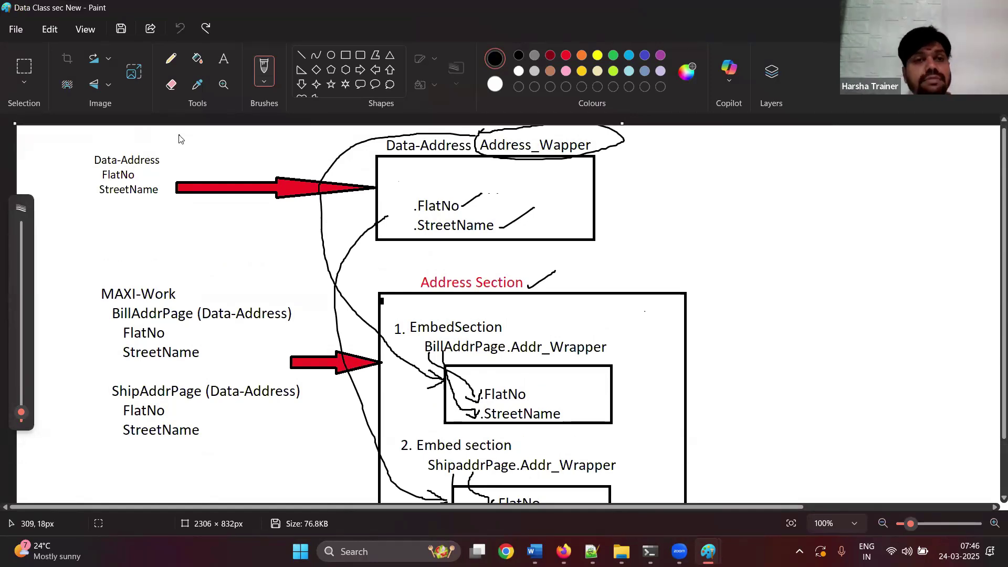
pyautogui.click(169, 61)
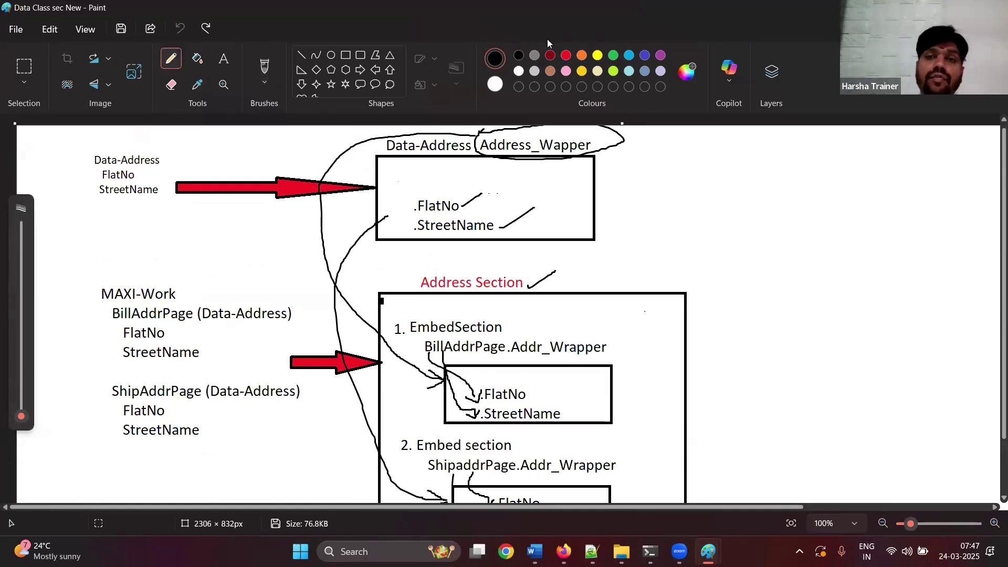
pyautogui.click(569, 57)
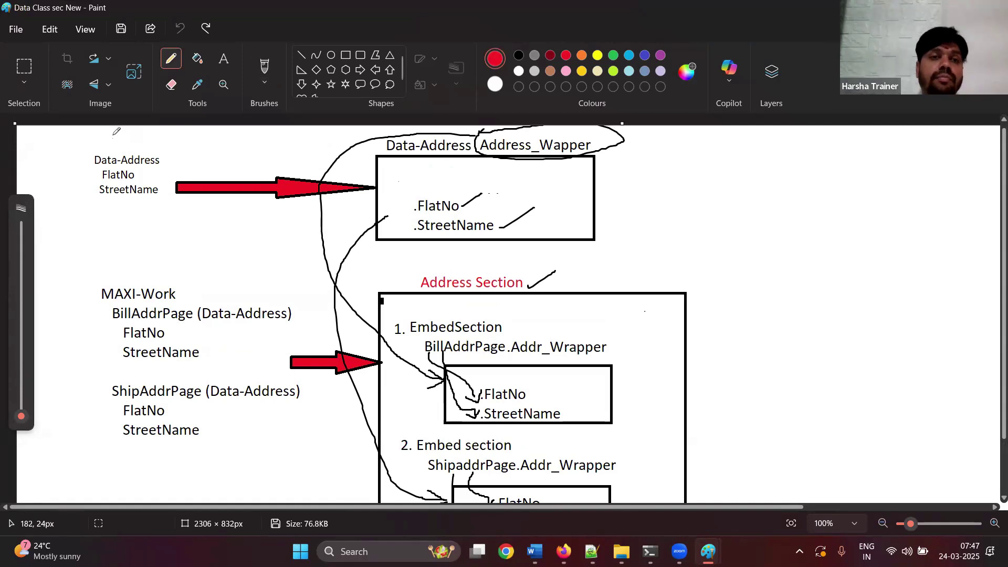
pyautogui.moveTo(113, 146)
pyautogui.mouseDown()
pyautogui.moveTo(102, 149)
pyautogui.moveTo(113, 130)
pyautogui.mouseUp()
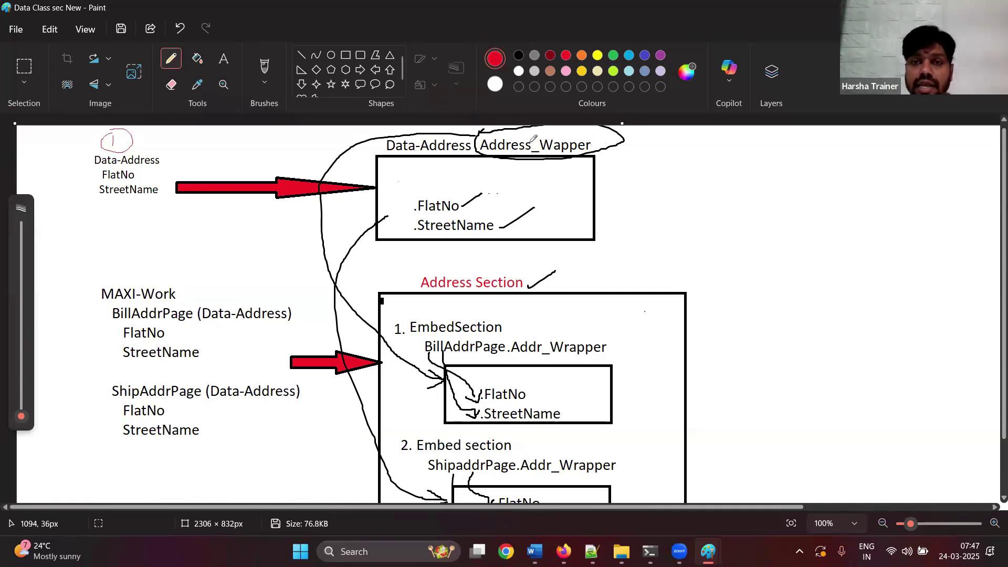
# - Mark Address_Wapper in red with pencil and Calligraphy brush, then circle the Data-Address, FlatNo, StreetName block
pyautogui.moveTo(486, 135); pyautogui.dragTo(602, 134)
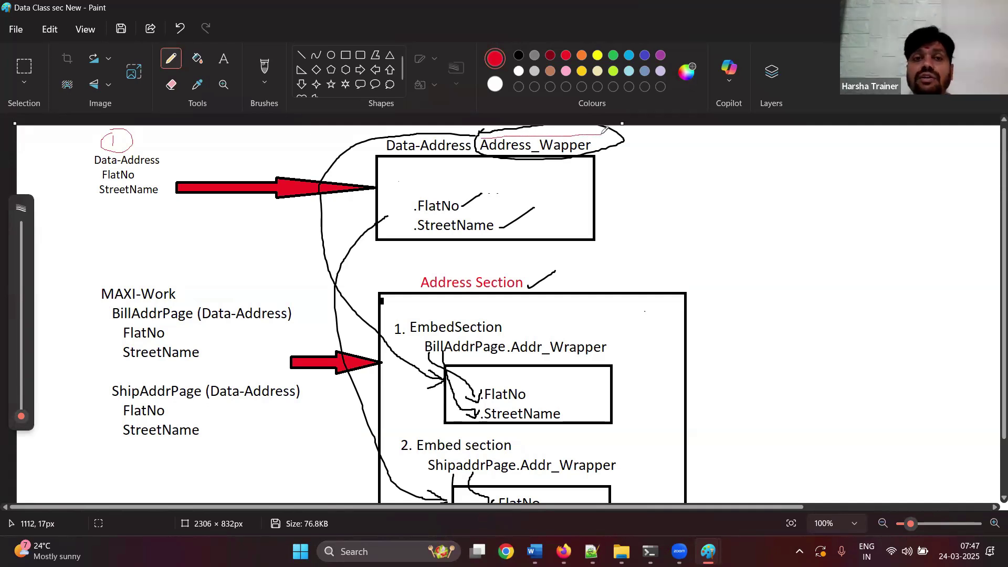
pyautogui.click(264, 72)
pyautogui.click(265, 83)
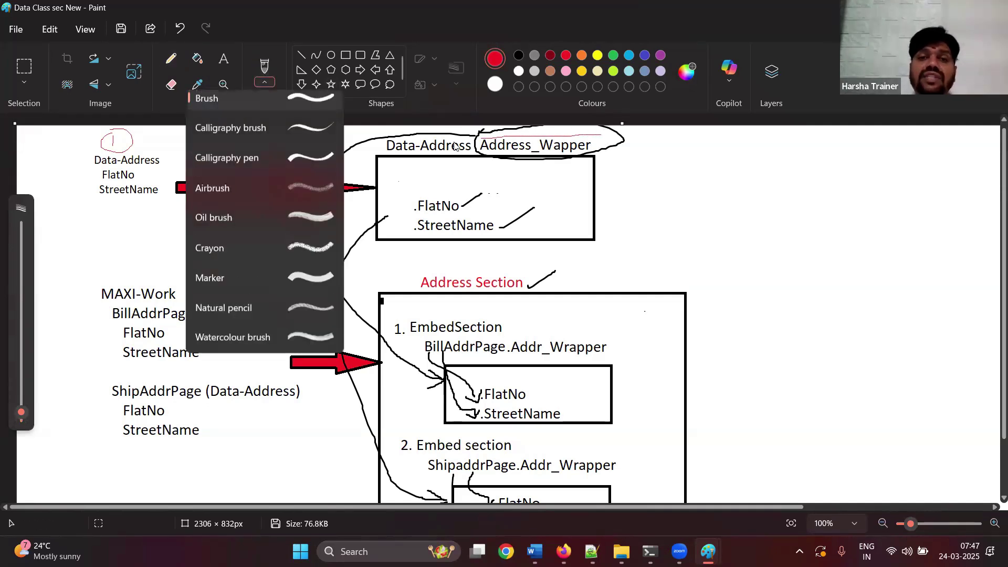
pyautogui.click(301, 135)
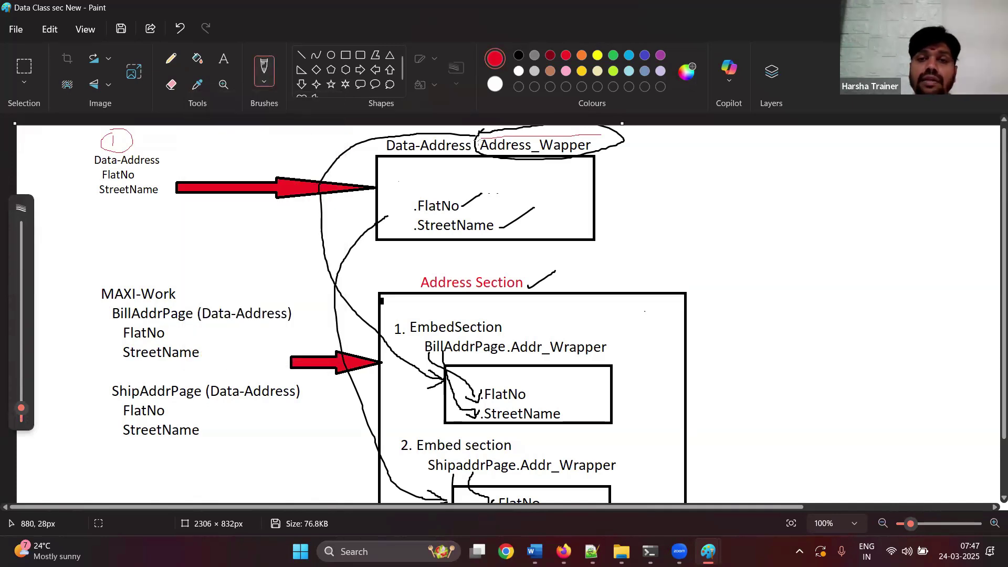
pyautogui.moveTo(478, 139); pyautogui.dragTo(604, 136)
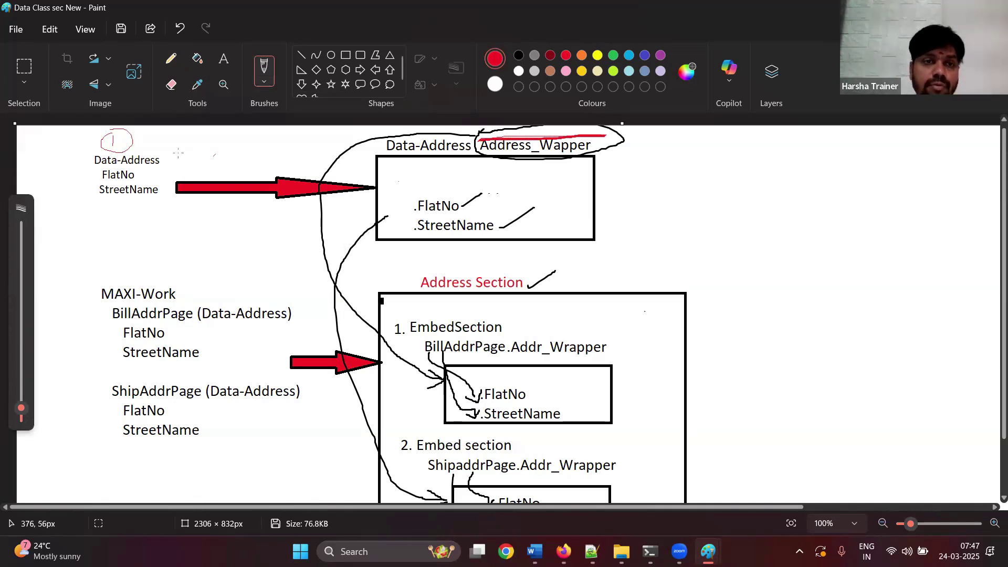
pyautogui.moveTo(179, 152)
pyautogui.mouseDown()
pyautogui.moveTo(89, 159)
pyautogui.moveTo(79, 200)
pyautogui.moveTo(168, 215)
pyautogui.moveTo(193, 171)
pyautogui.moveTo(164, 152)
pyautogui.mouseUp()
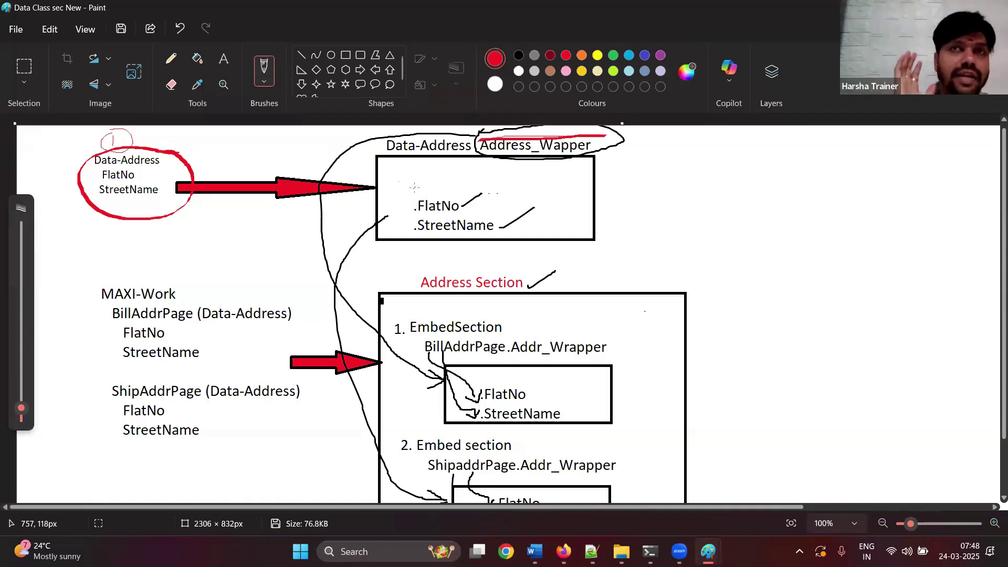
pyautogui.moveTo(994, 224); pyautogui.dragTo(994, 293)
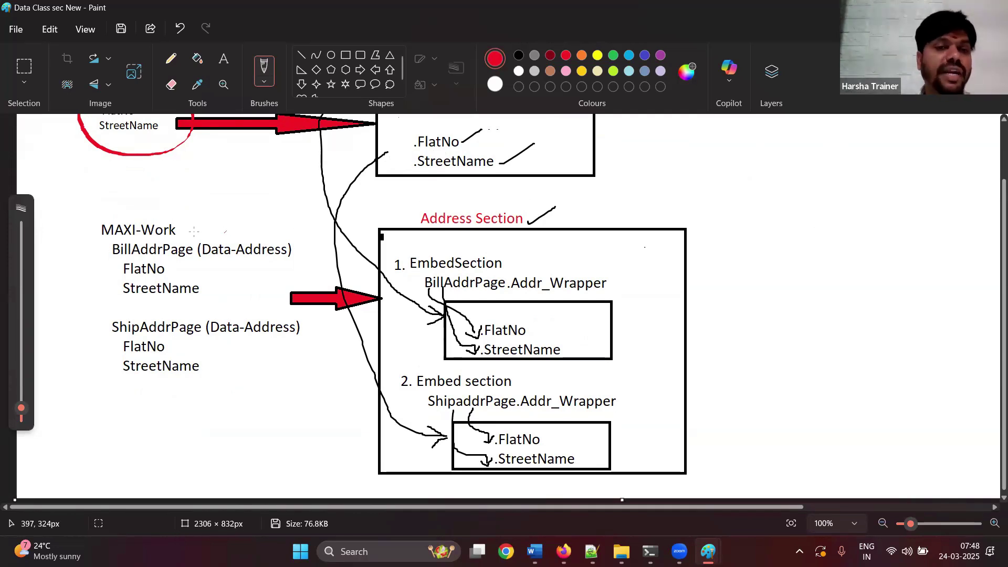
# - Add a red checkmark beside MAXI-Work and write red 1 and 2 beside BillAddrPage and ShipAddrPage
pyautogui.moveTo(183, 229)
pyautogui.mouseDown()
pyautogui.moveTo(190, 235)
pyautogui.moveTo(213, 207)
pyautogui.mouseUp()
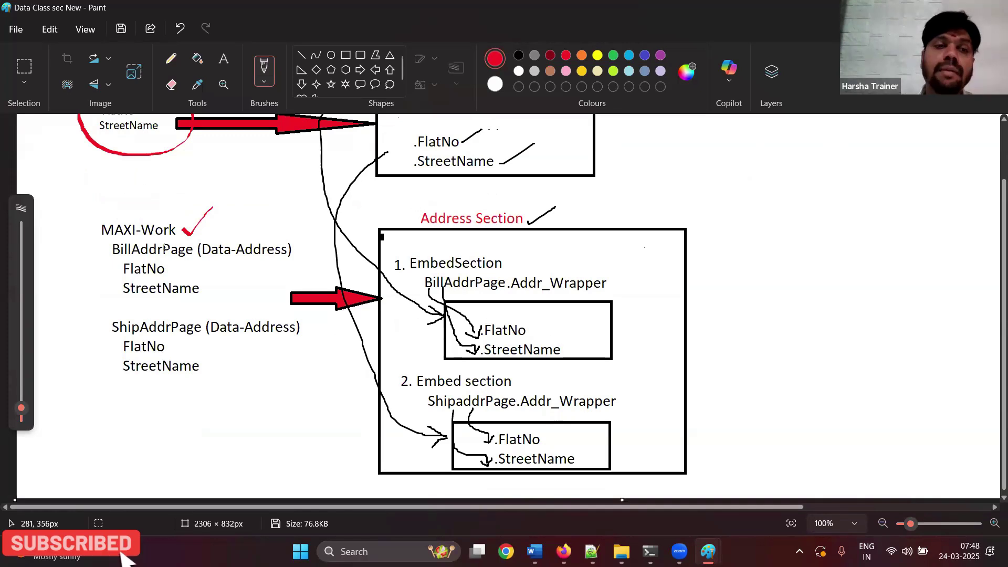
pyautogui.moveTo(102, 245); pyautogui.dragTo(102, 257)
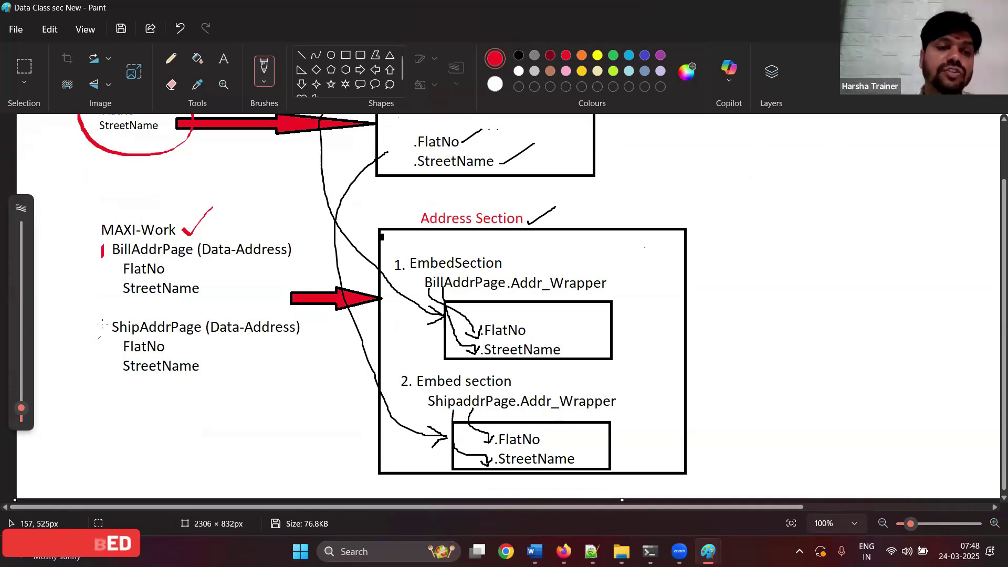
pyautogui.moveTo(102, 325)
pyautogui.mouseDown()
pyautogui.moveTo(97, 336)
pyautogui.moveTo(112, 335)
pyautogui.mouseUp()
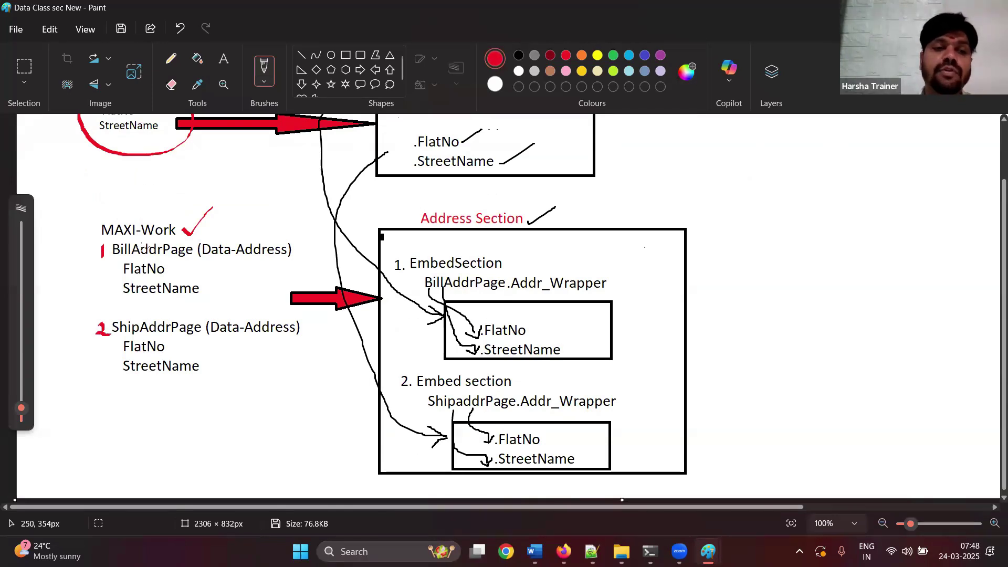